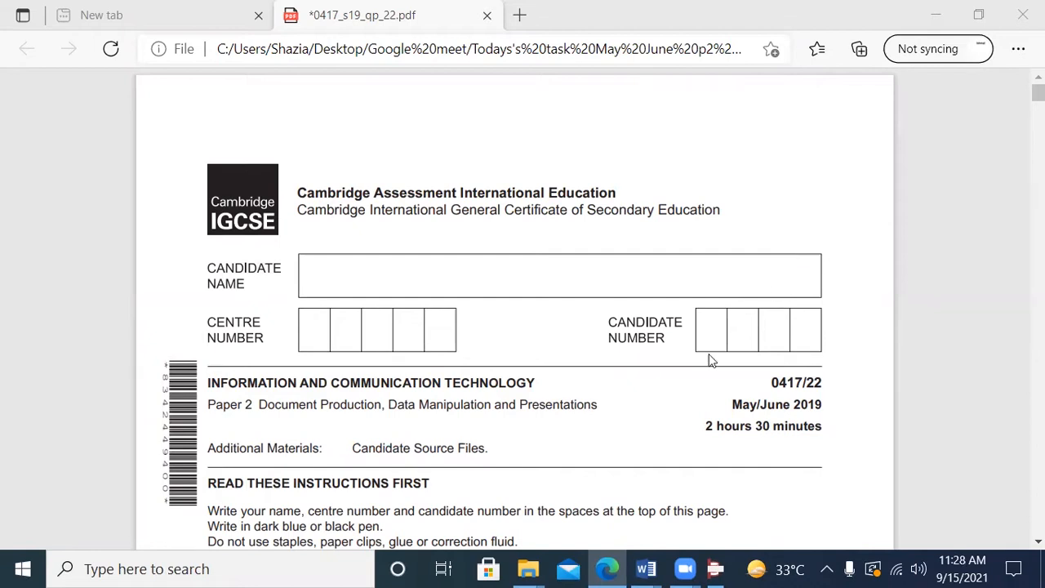
# Step: Erase the yellow highlighting from the introduction, question 20 and its field table under Task 3 – Database on page 6
pyautogui.scroll(-10, 635, 379)
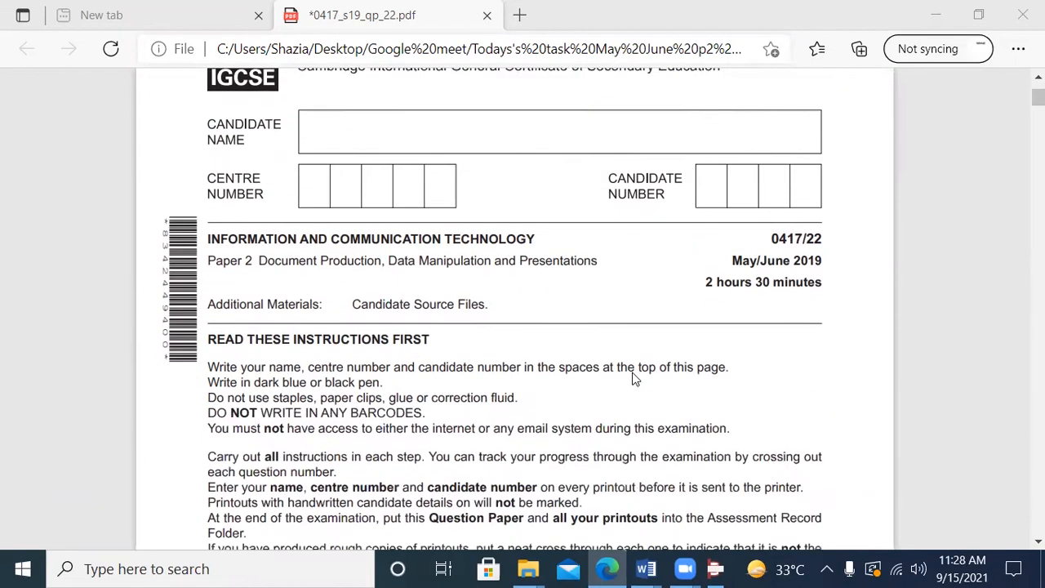
pyautogui.scroll(-4, 634, 375)
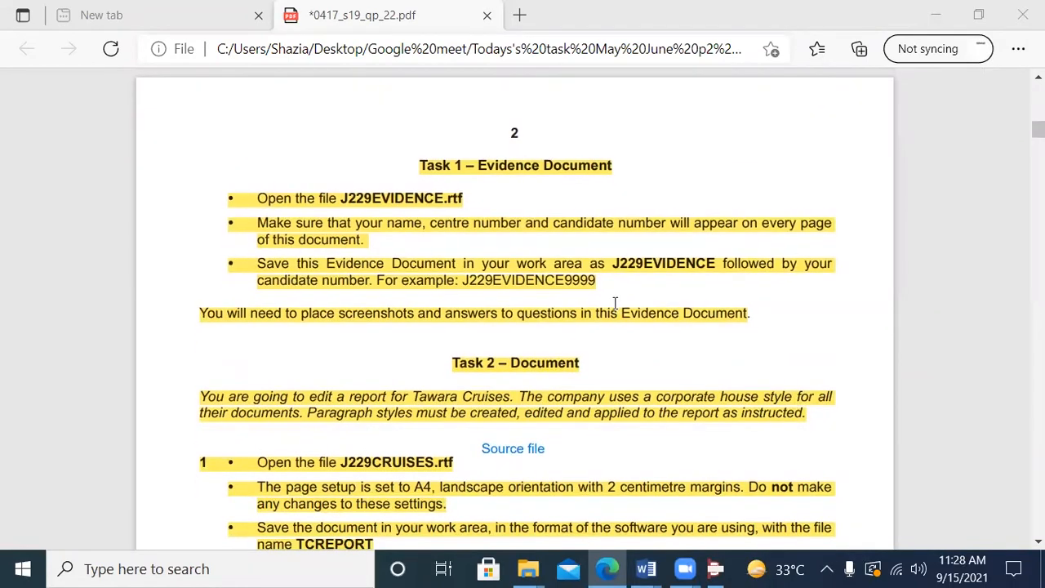
pyautogui.scroll(-10, 615, 299)
pyautogui.scroll(-12, 615, 300)
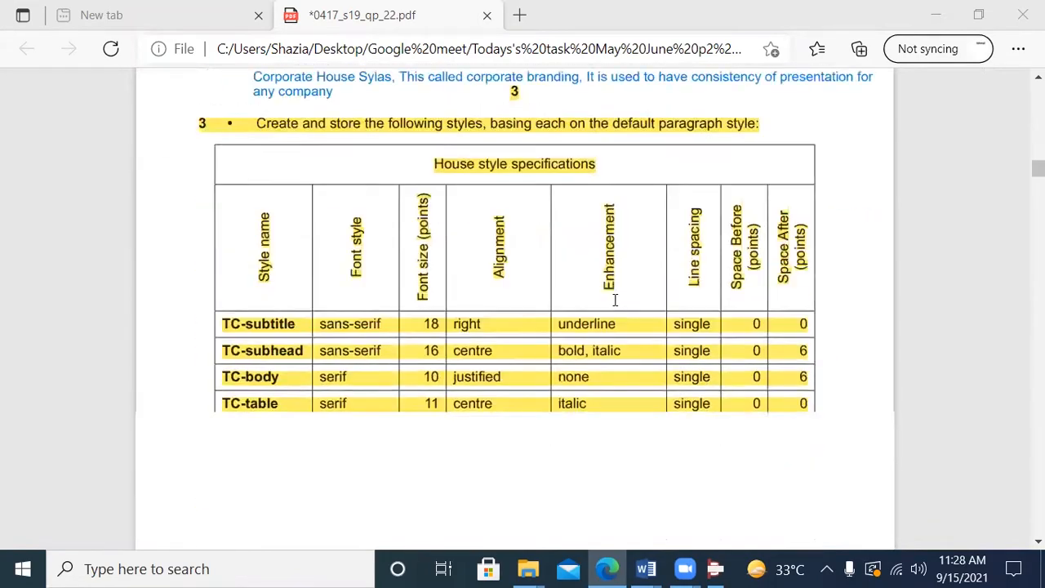
pyautogui.scroll(7, 615, 300)
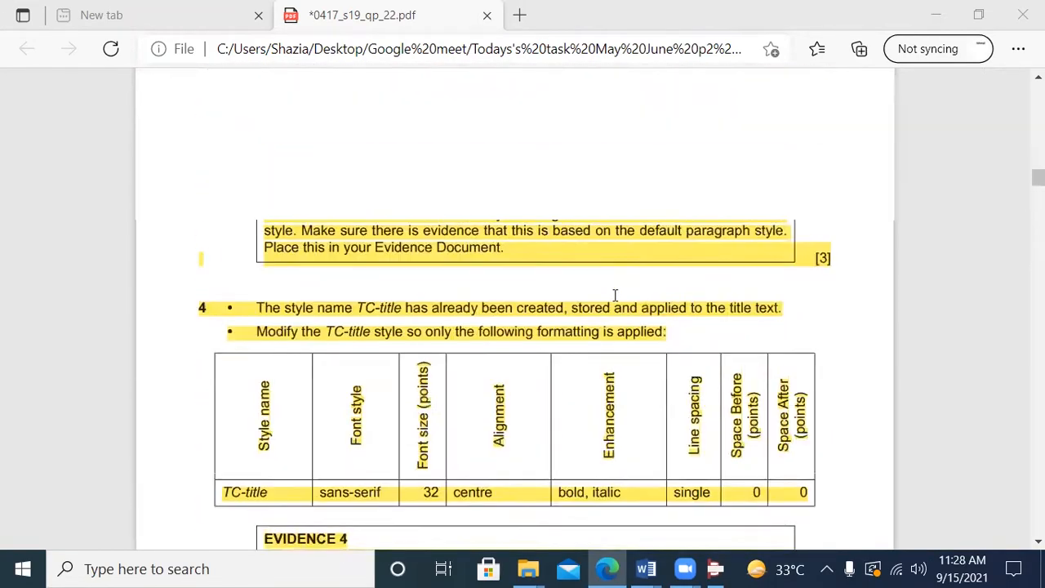
pyautogui.scroll(-11, 600, 345)
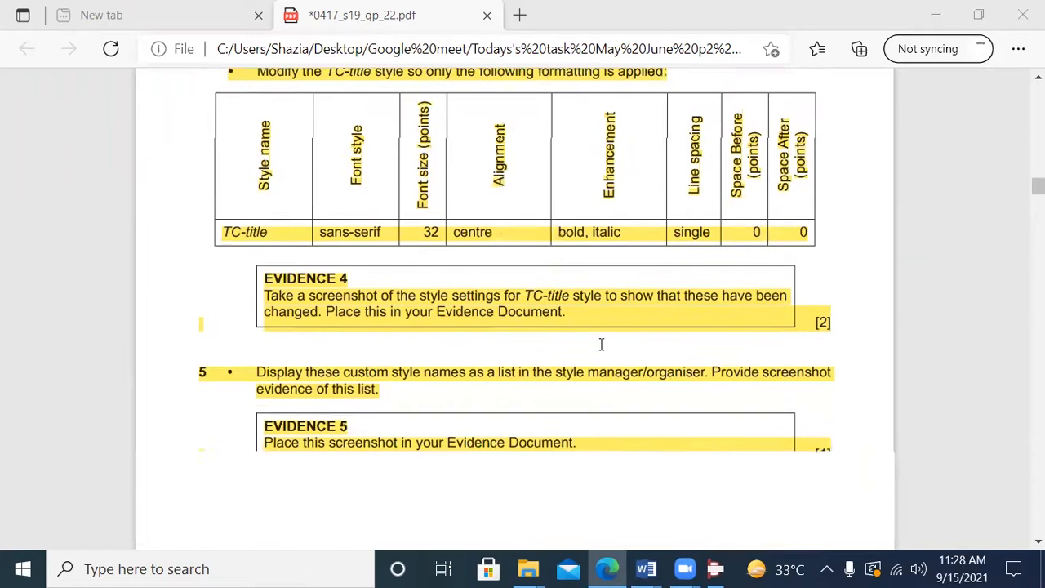
pyautogui.scroll(-15, 601, 345)
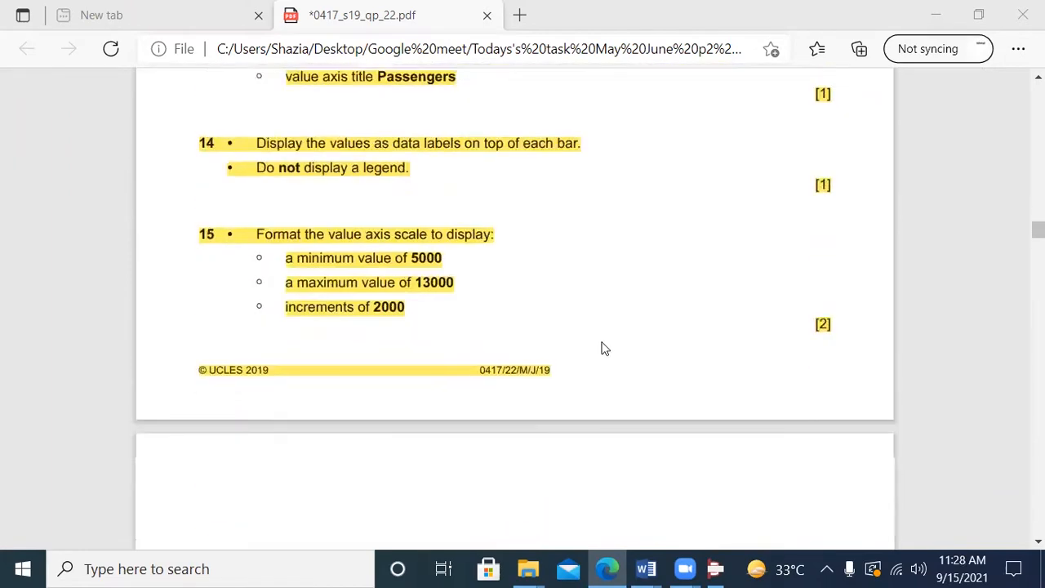
pyautogui.scroll(-10, 602, 347)
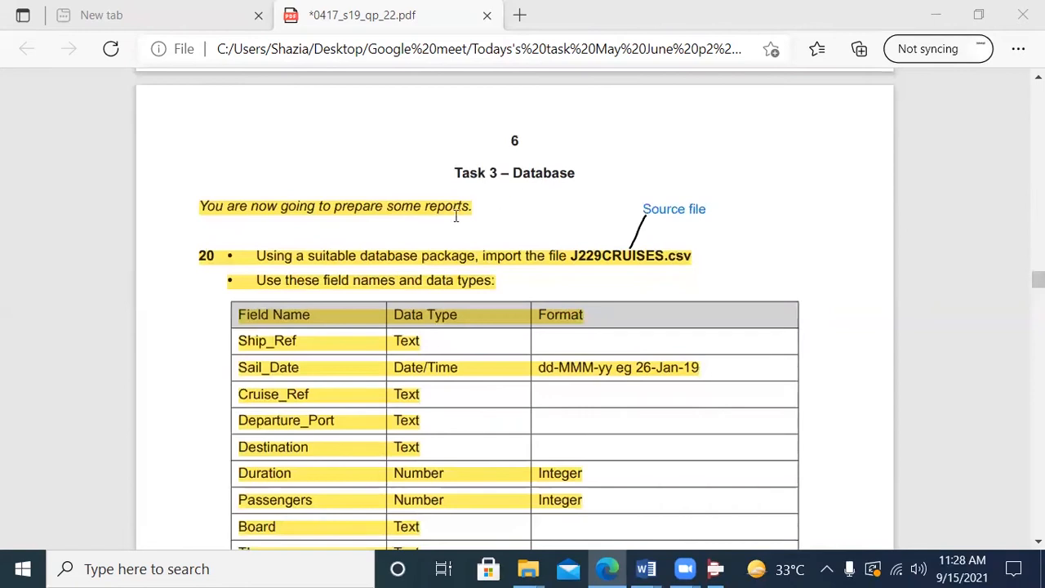
pyautogui.click(837, 88)
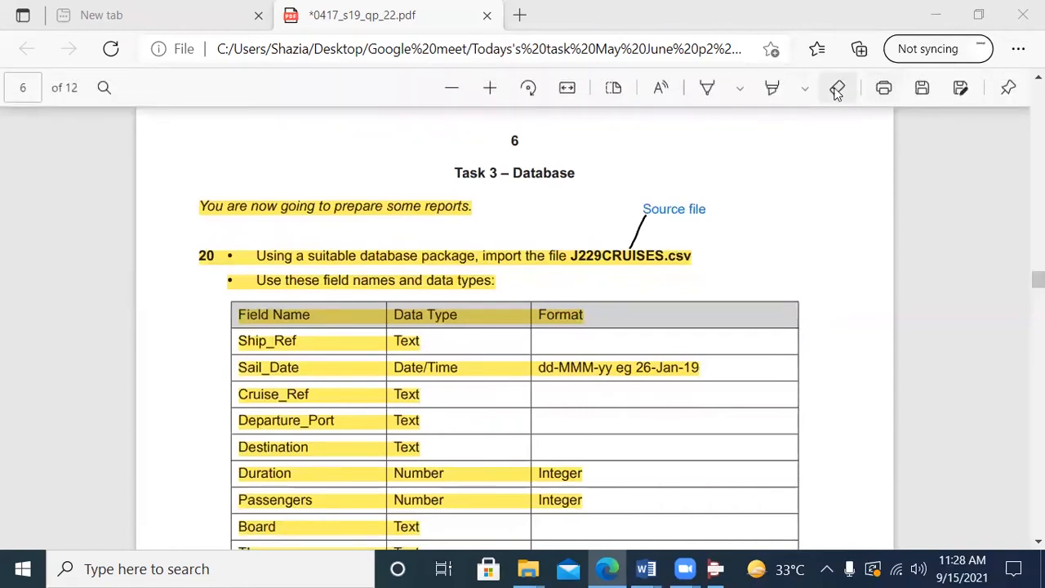
pyautogui.moveTo(422, 196); pyautogui.dragTo(433, 255)
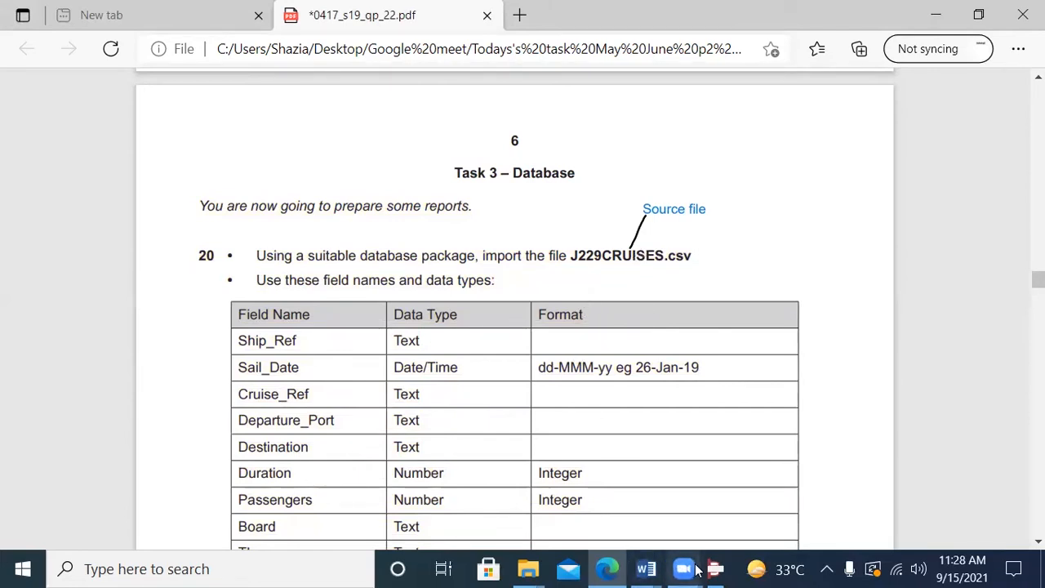
# Step: Check the open database in Access, then return to Edge and review question 20's field names, data types and formats
pyautogui.moveTo(595, 569)
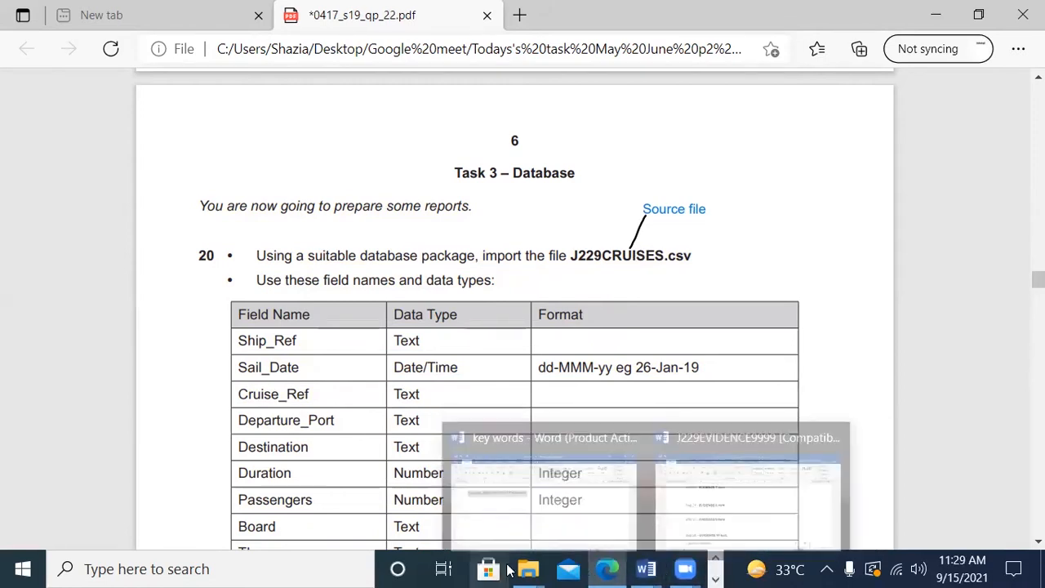
pyautogui.click(714, 562)
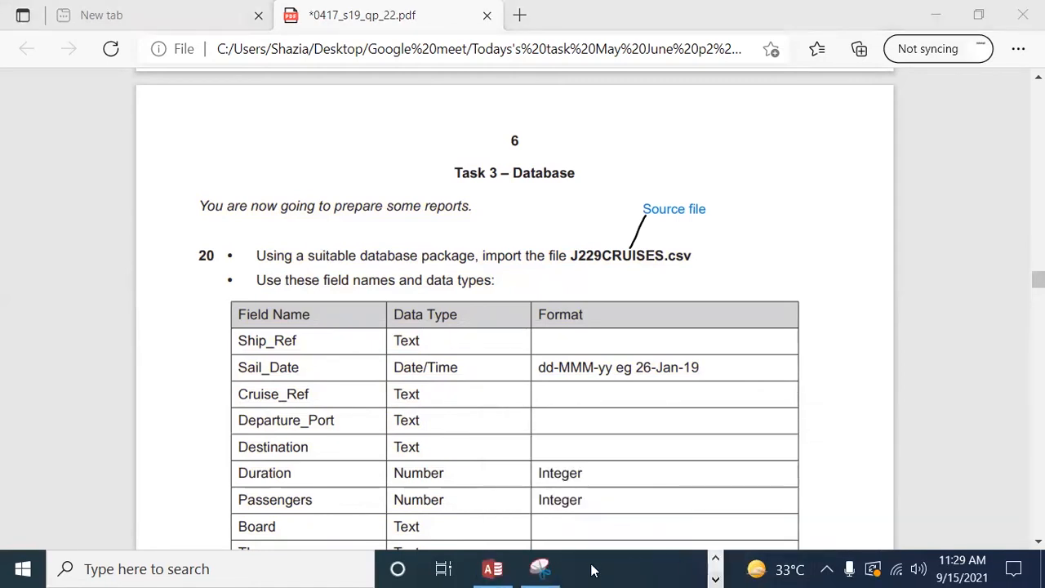
pyautogui.click(493, 569)
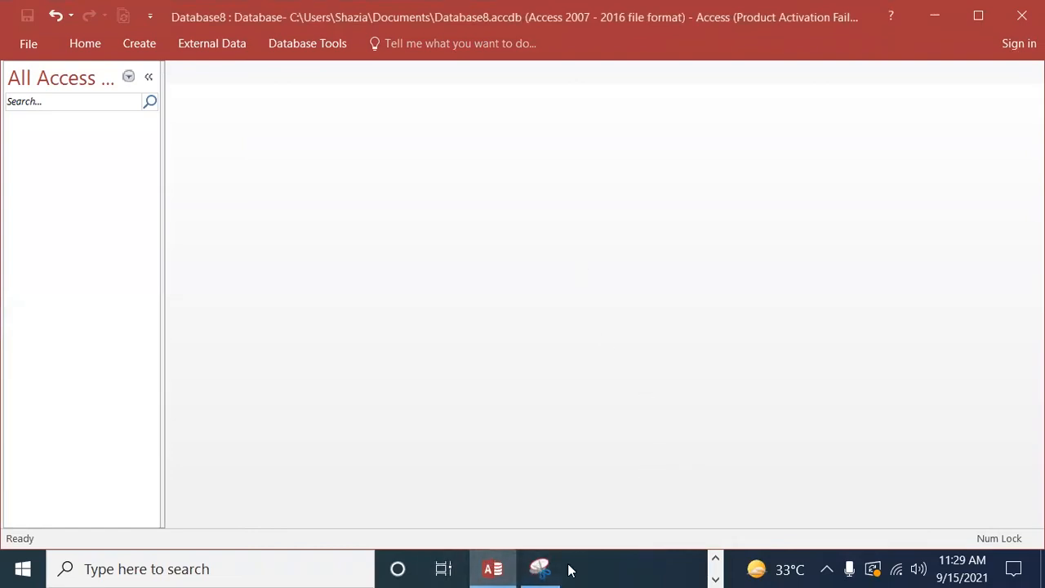
pyautogui.click(716, 560)
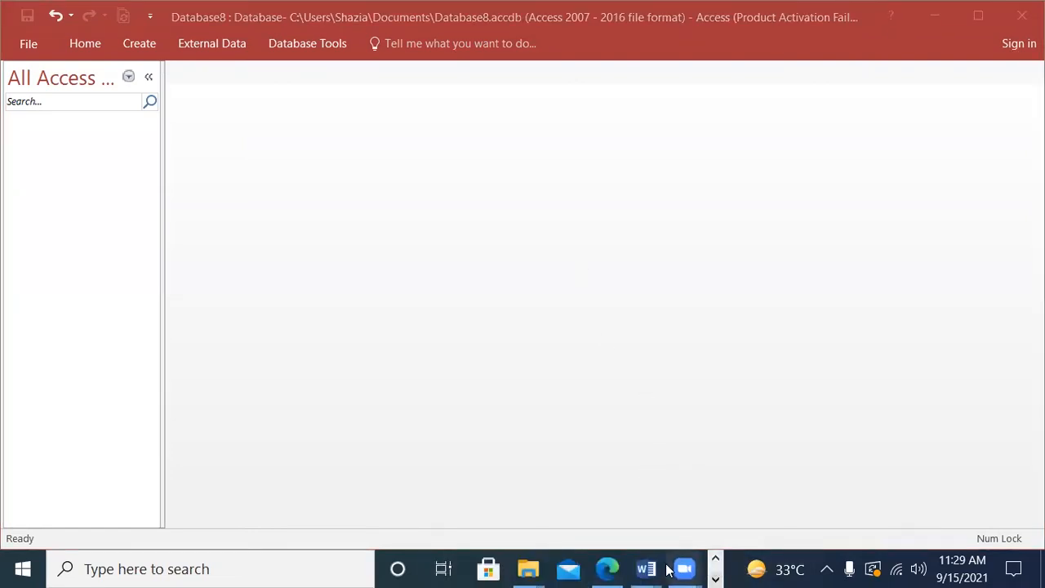
pyautogui.click(613, 569)
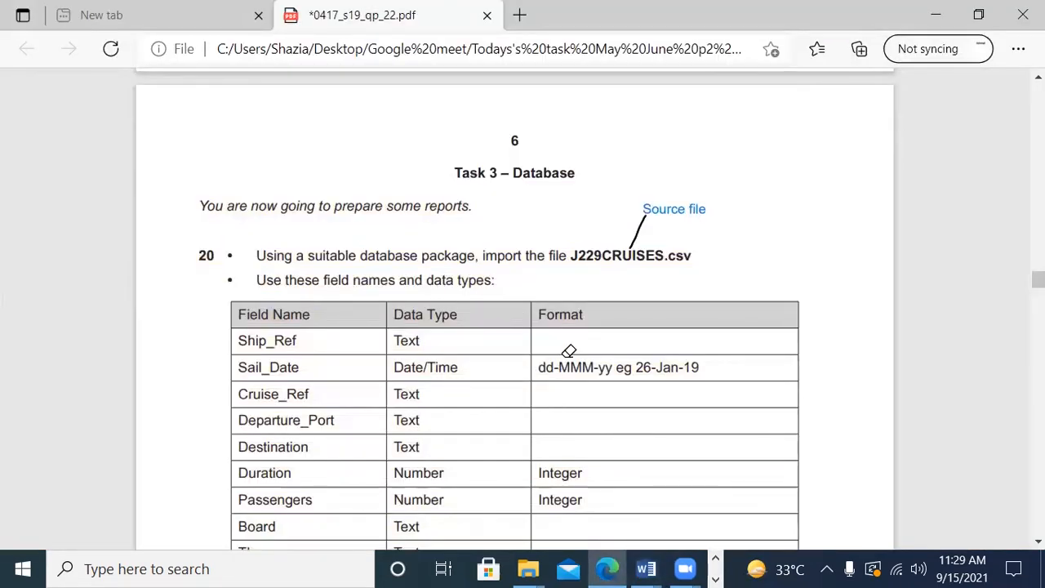
pyautogui.scroll(-1, 569, 351)
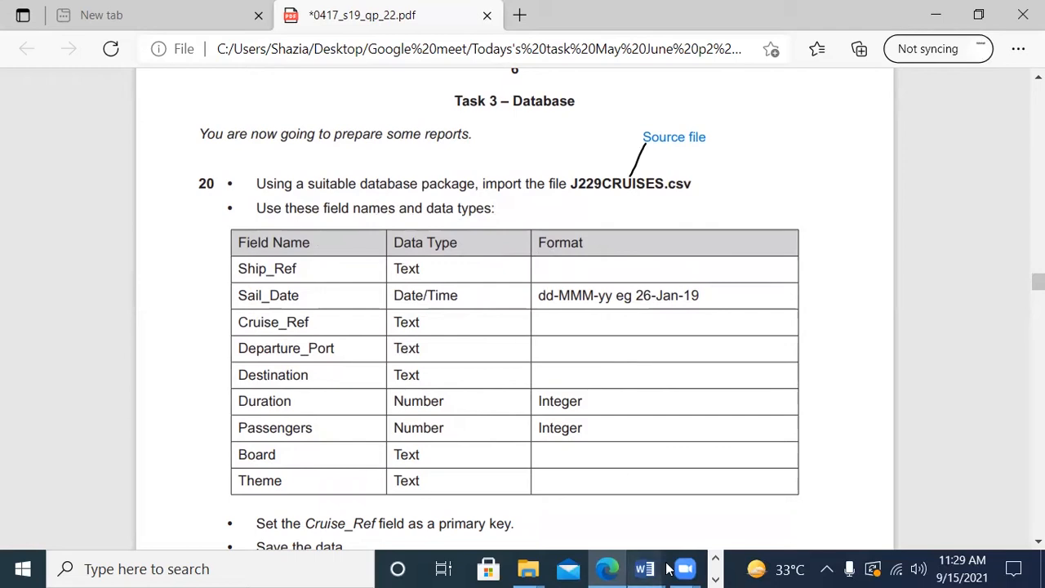
# Step: Switch to Access and start importing the text file J229CRUISES from the Work area folder into a new table
pyautogui.moveTo(668, 569)
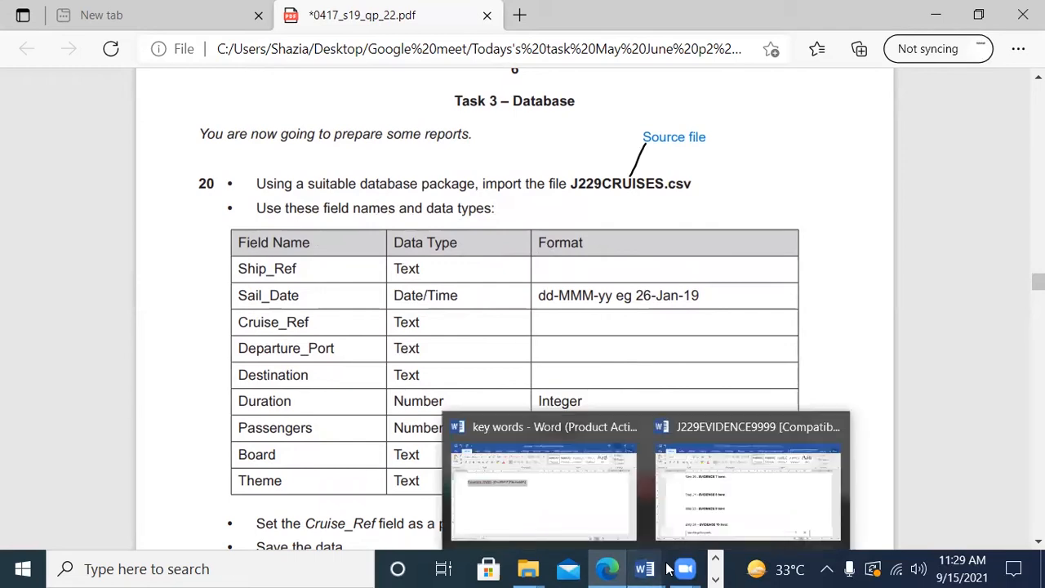
pyautogui.click(716, 576)
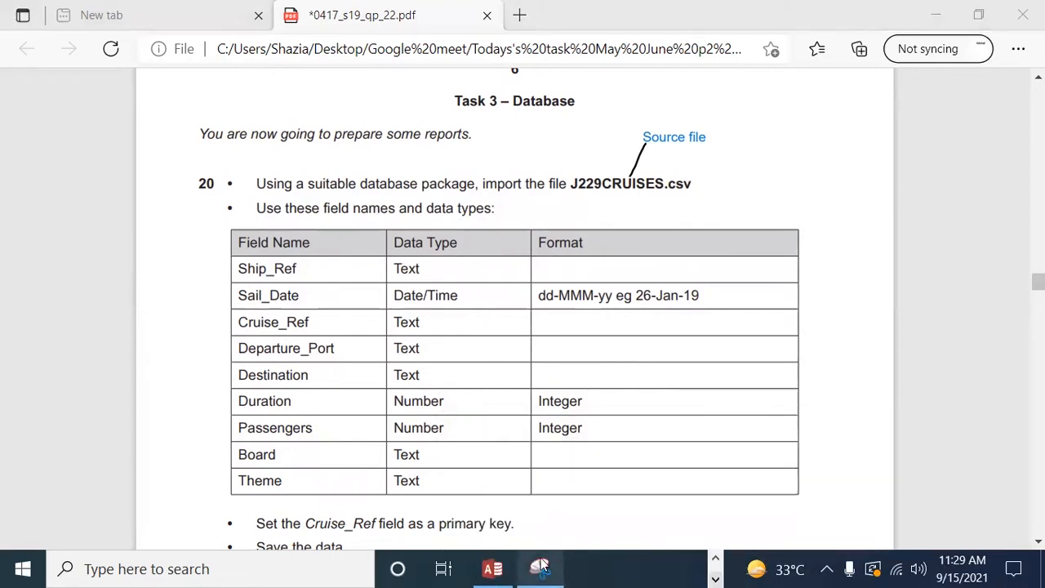
pyautogui.click(492, 569)
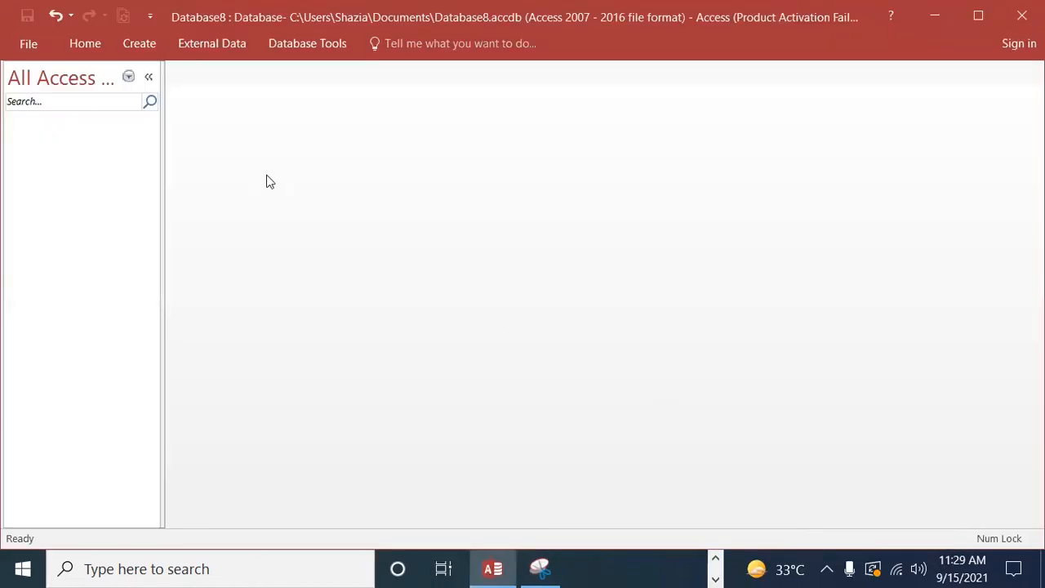
pyautogui.click(241, 47)
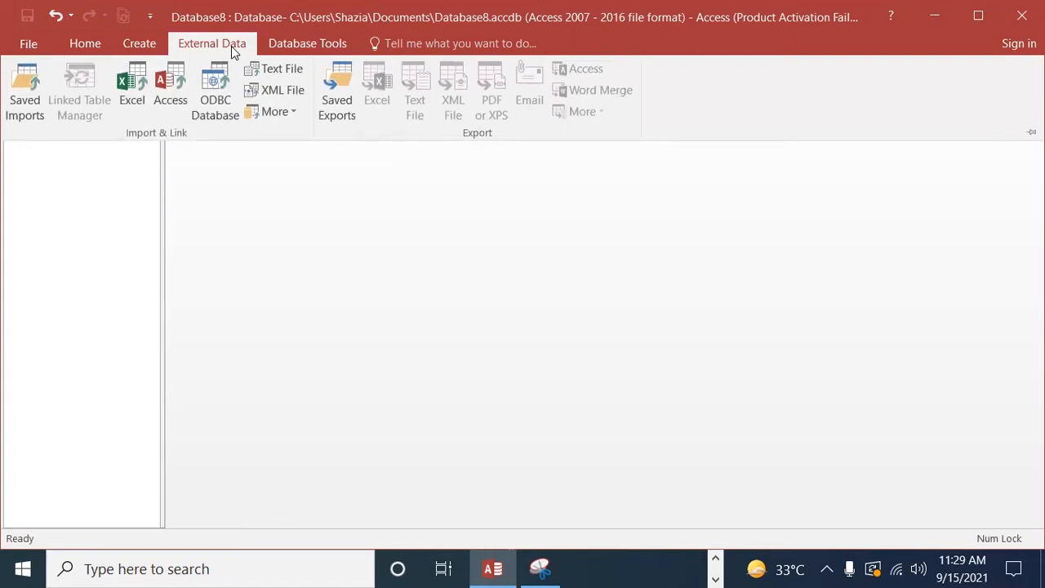
pyautogui.click(264, 71)
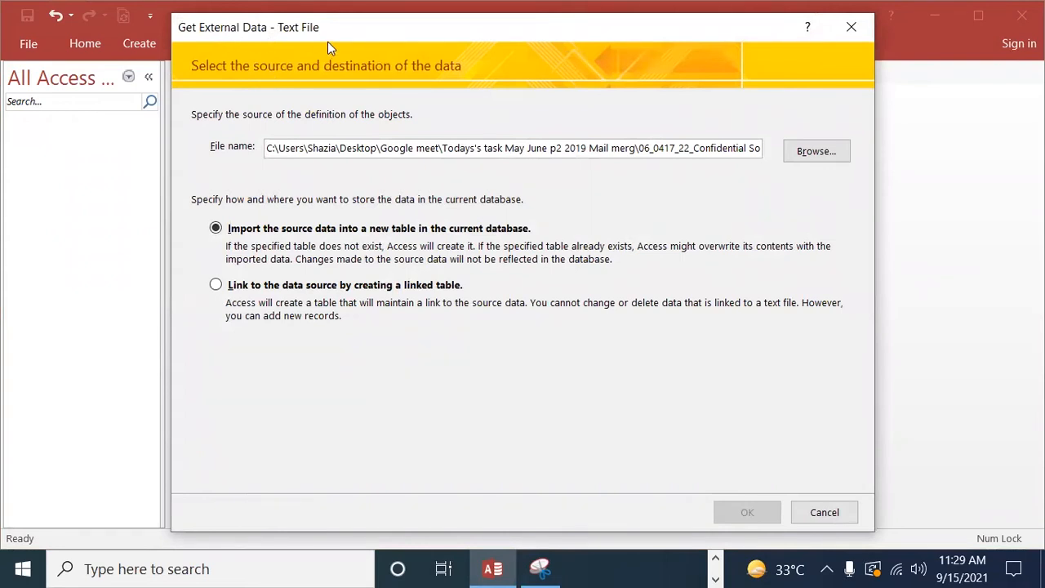
pyautogui.click(819, 151)
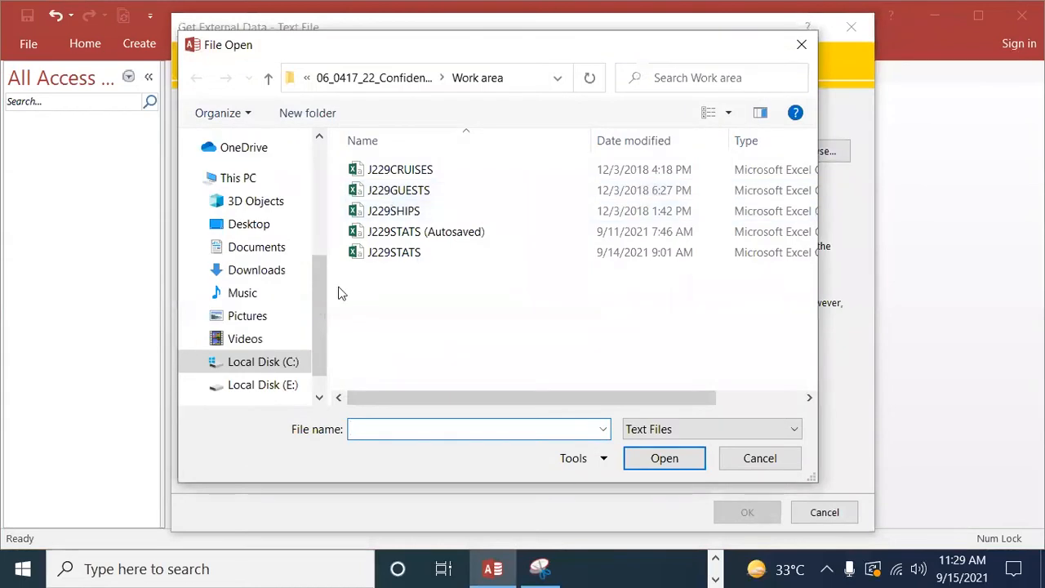
pyautogui.moveTo(321, 294); pyautogui.dragTo(340, 204)
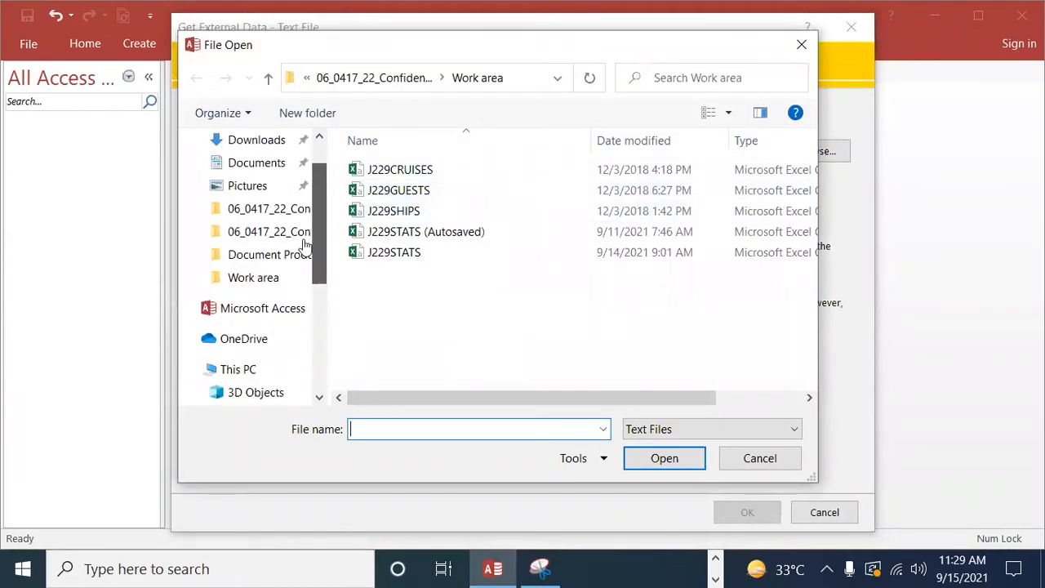
pyautogui.click(259, 281)
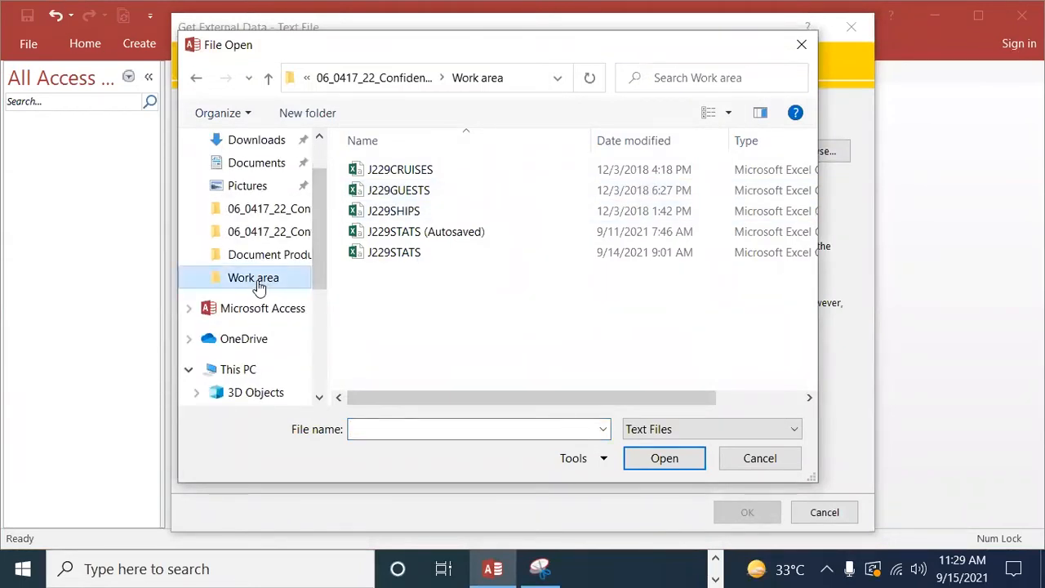
pyautogui.doubleClick(380, 175)
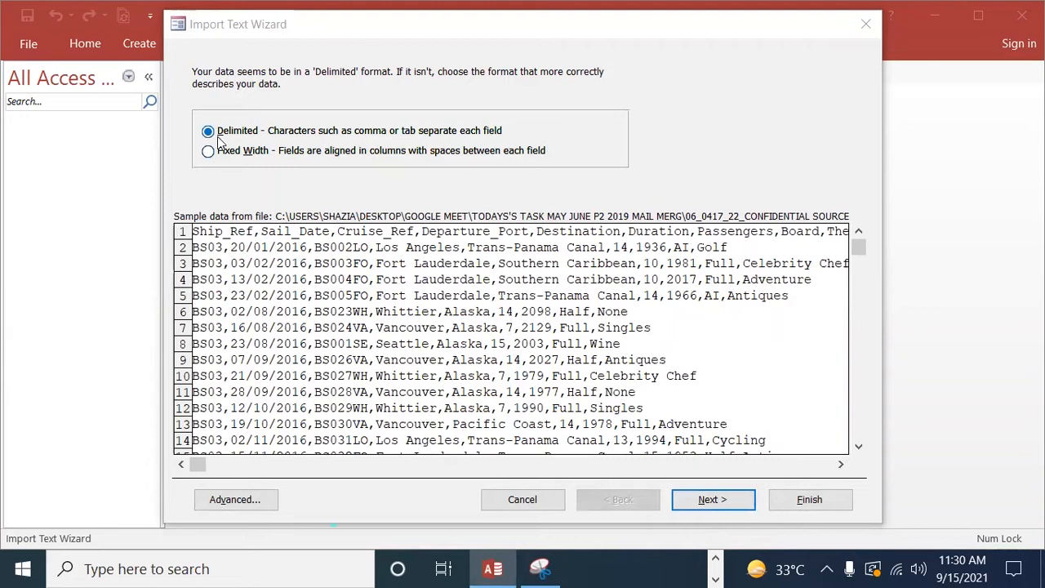
# Step: Accept the comma-delimited format for the import and mark the first row as containing field names
pyautogui.click(718, 498)
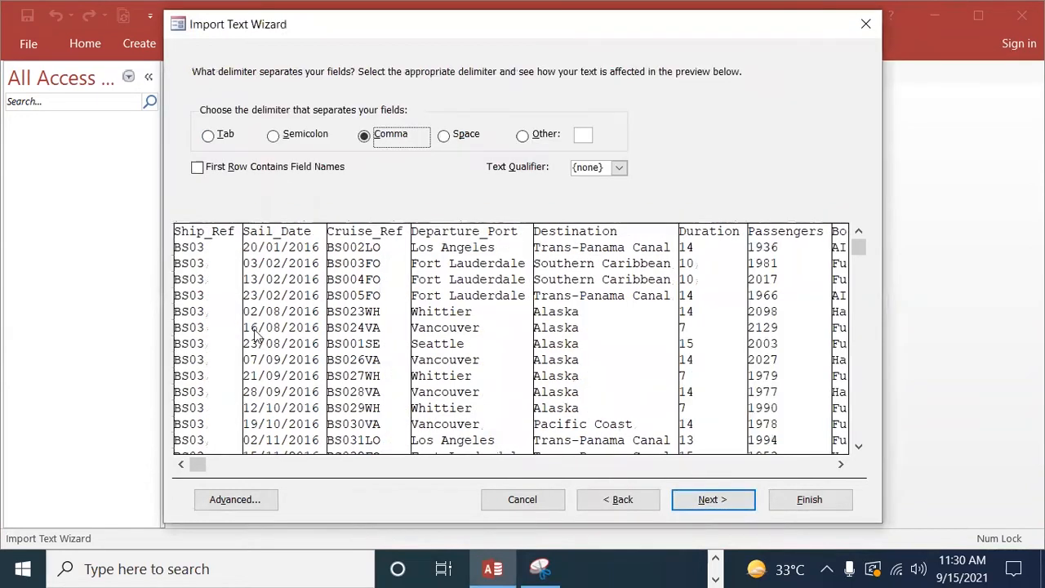
pyautogui.click(216, 169)
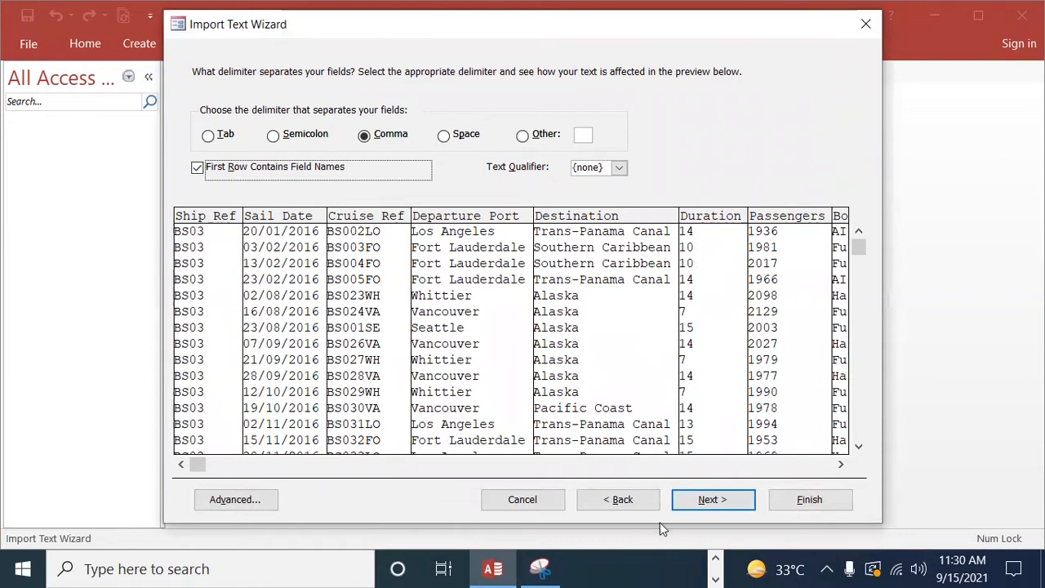
pyautogui.click(725, 504)
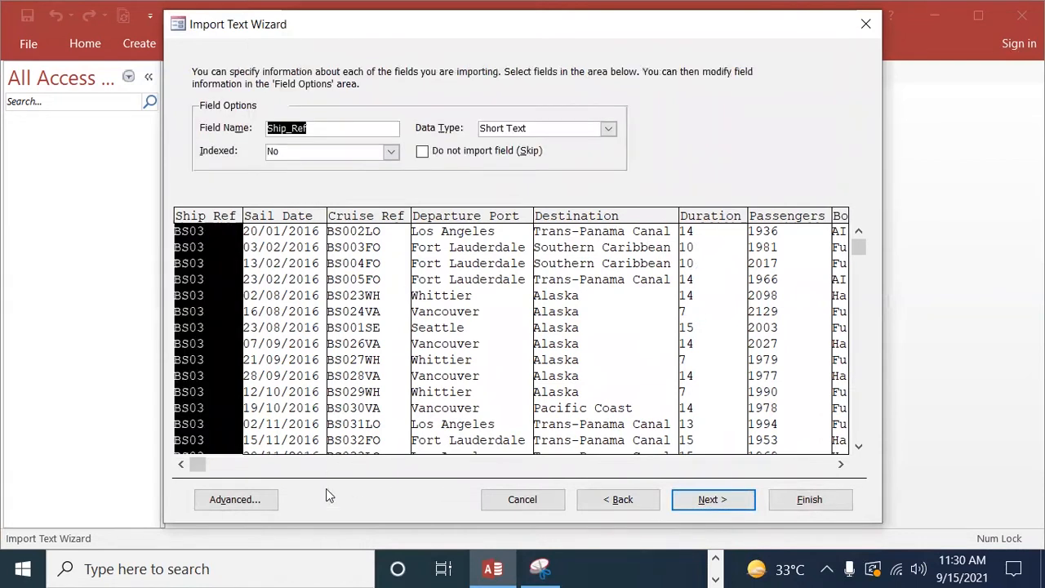
# Step: Open the advanced import specification for J229CRUISES and switch to Edge to check the required field types and date format
pyautogui.click(261, 507)
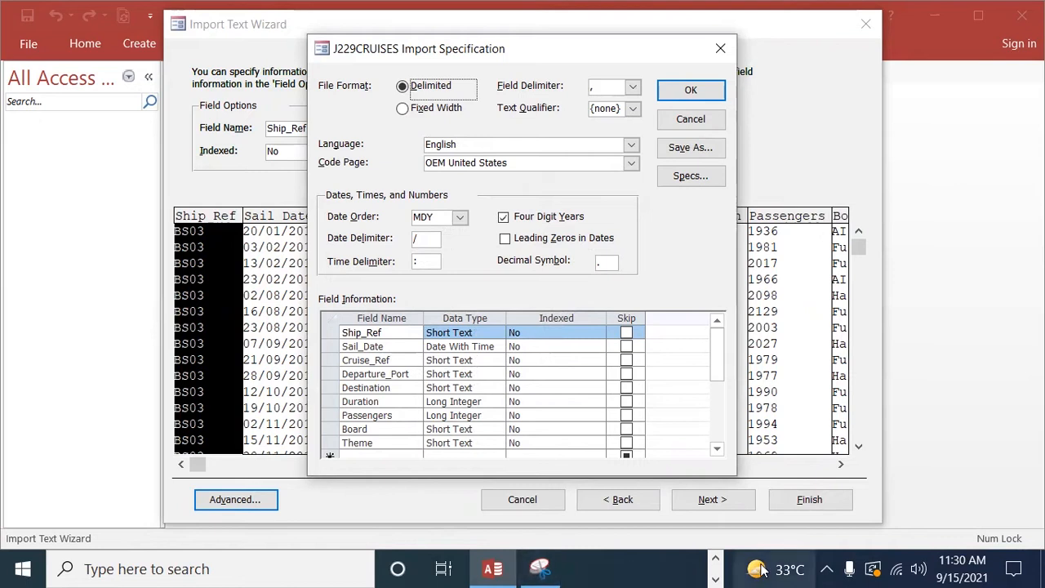
pyautogui.click(693, 570)
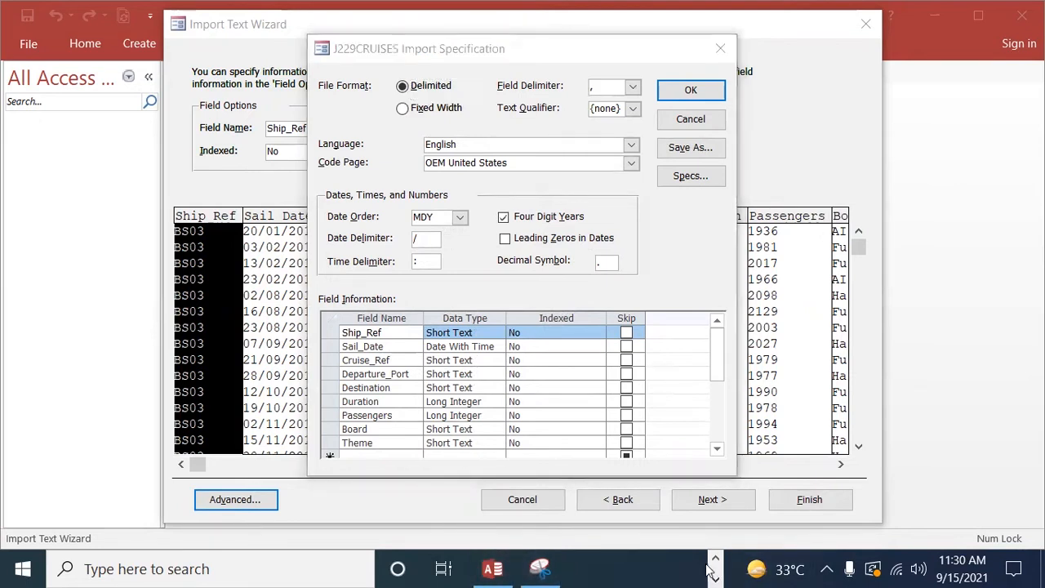
pyautogui.click(607, 569)
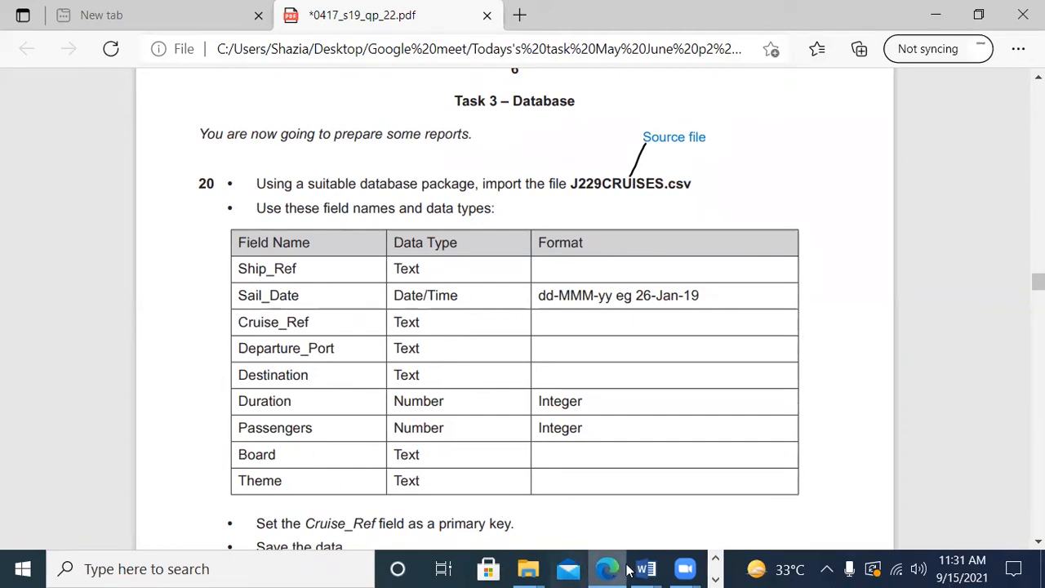
pyautogui.click(716, 579)
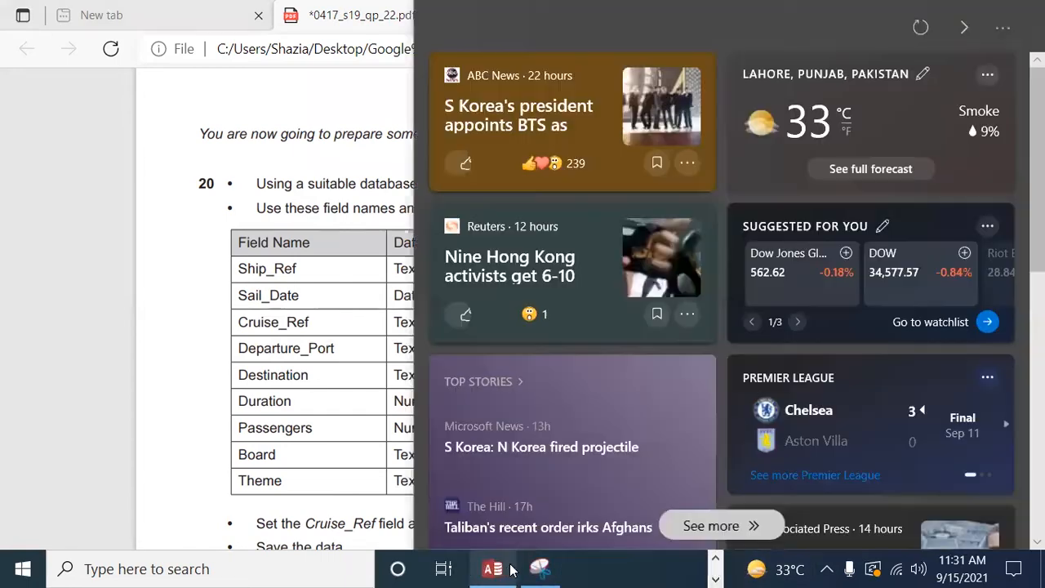
pyautogui.click(540, 569)
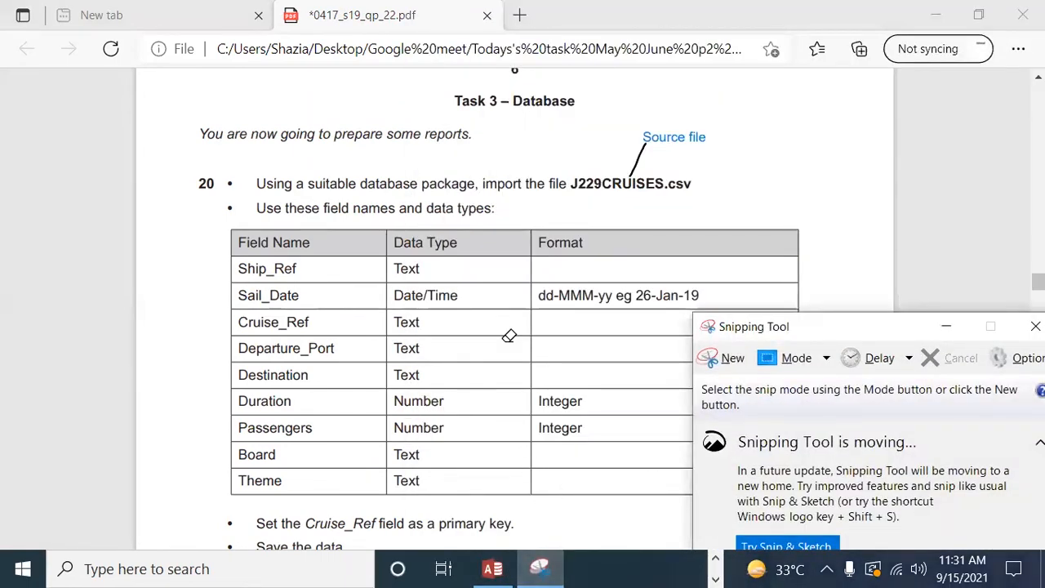
pyautogui.click(947, 323)
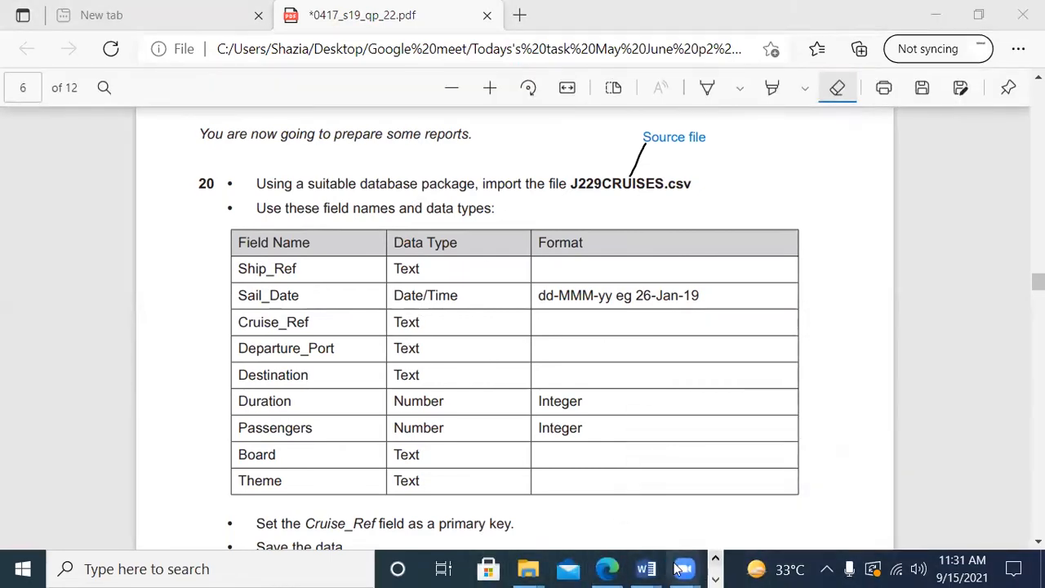
# Step: Switch back to Access and set the date order in the J229CRUISES import specification to DMY
pyautogui.click(716, 576)
pyautogui.click(493, 569)
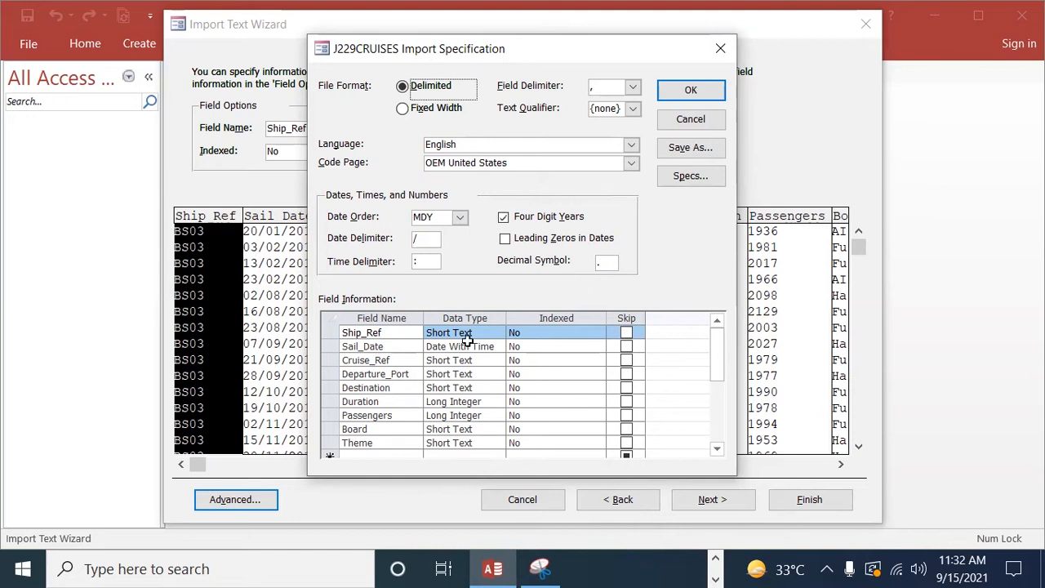
pyautogui.click(459, 217)
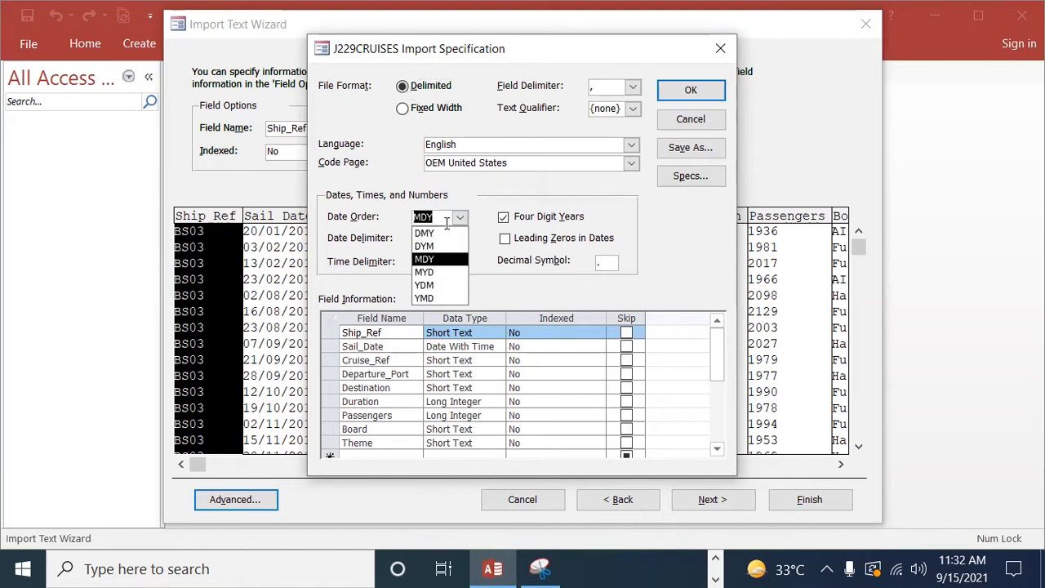
pyautogui.click(433, 234)
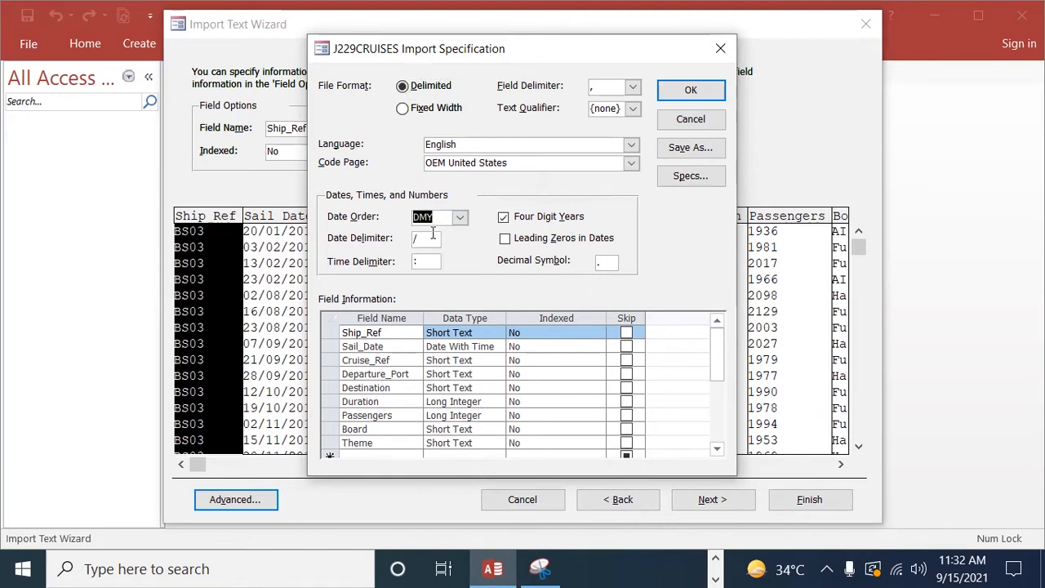
# Step: Confirm the J229CRUISES import specification and switch to Edge to check the field types and primary key required in question 20
pyautogui.click(696, 93)
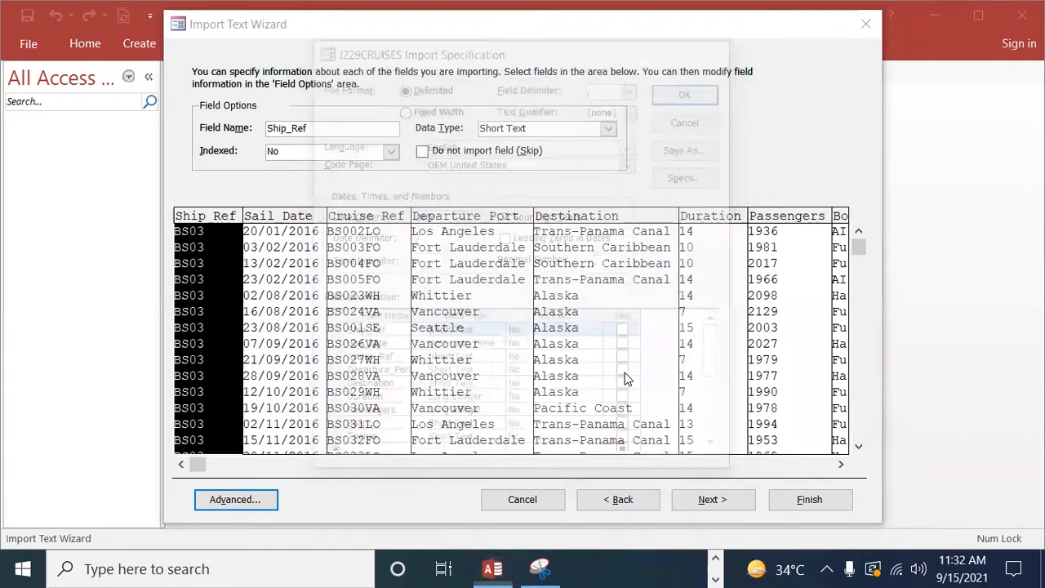
pyautogui.click(716, 561)
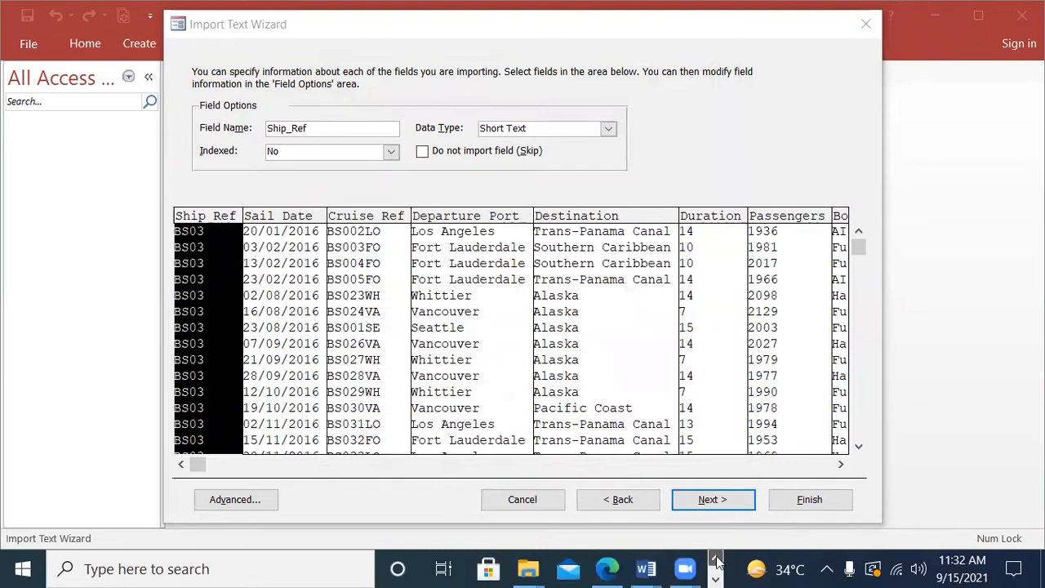
pyautogui.click(607, 569)
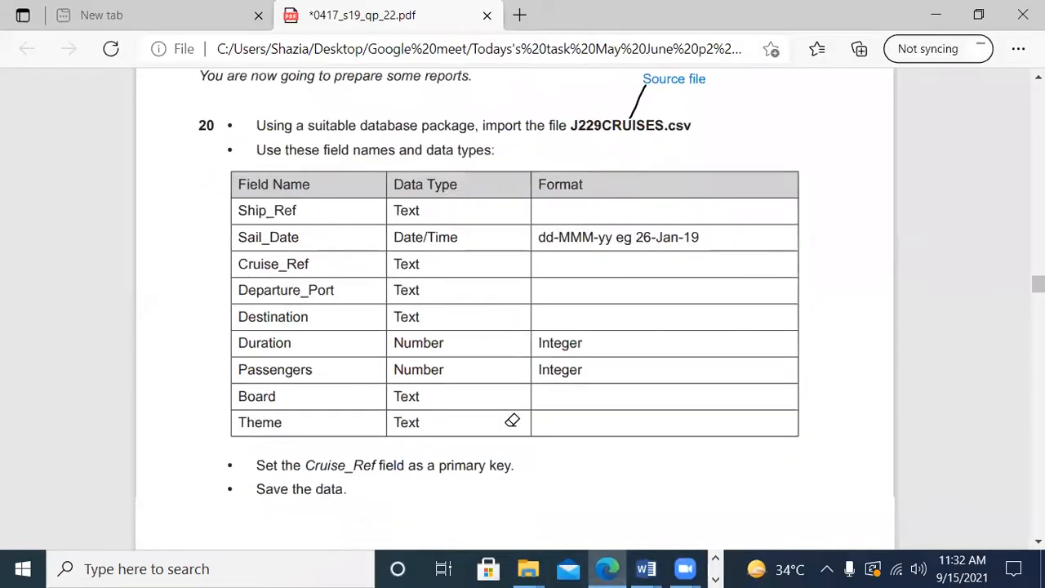
pyautogui.scroll(-1, 512, 421)
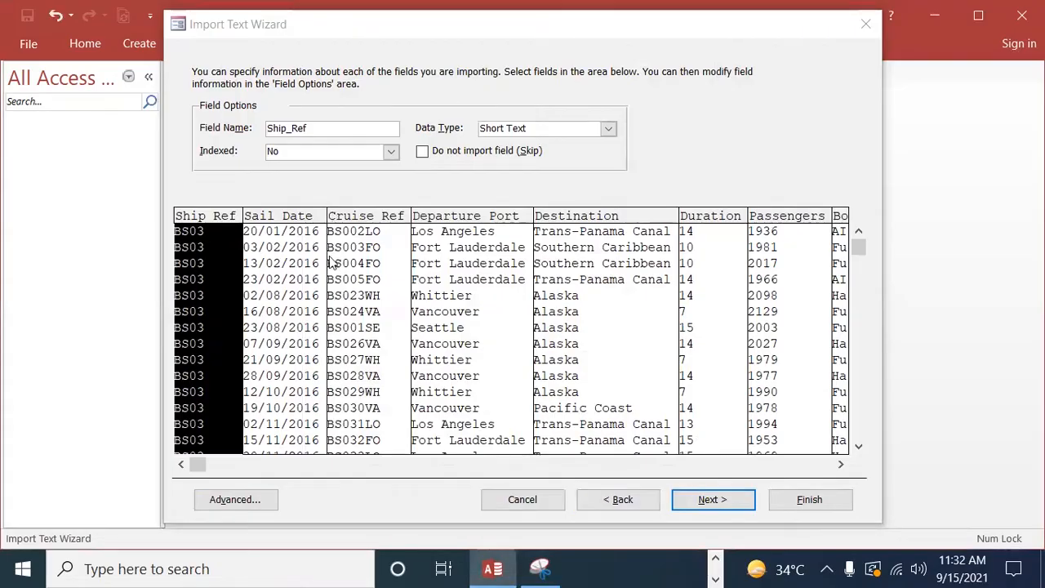
# Step: Switch back to Access, check the field options of the import columns, and choose Cruise_Ref as the primary key
pyautogui.click(366, 267)
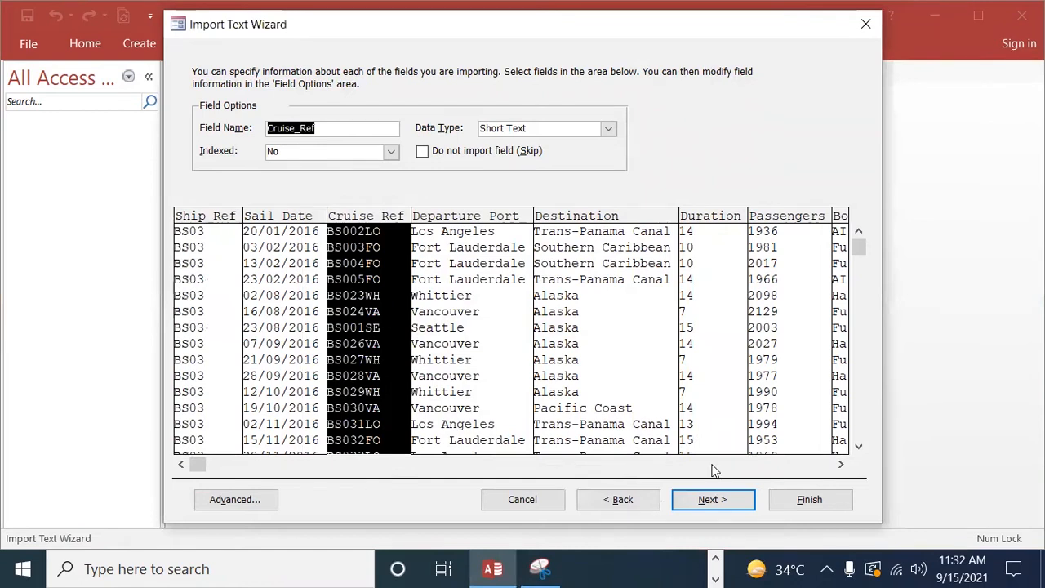
pyautogui.click(618, 373)
pyautogui.click(703, 357)
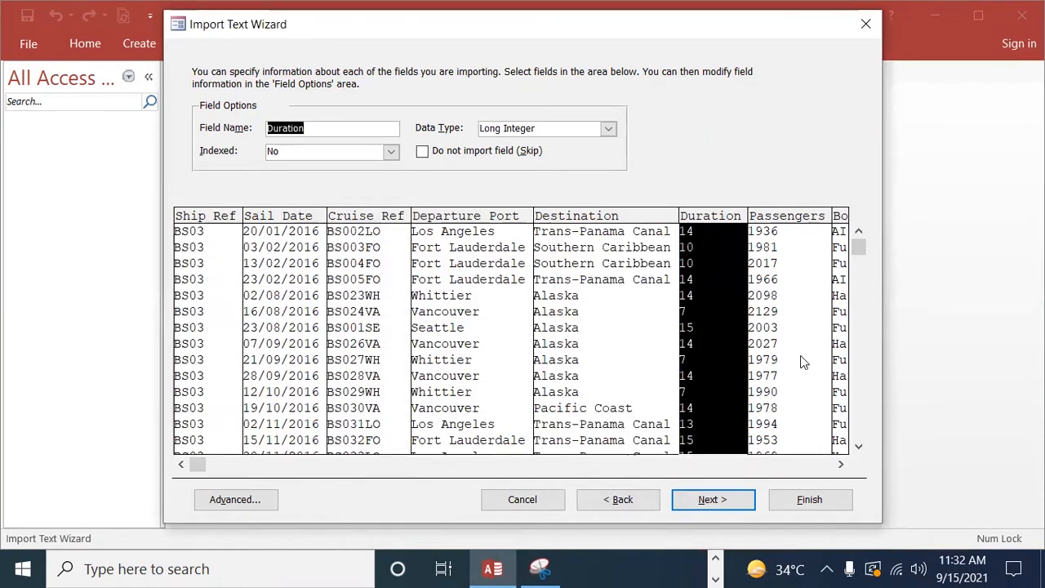
pyautogui.click(800, 357)
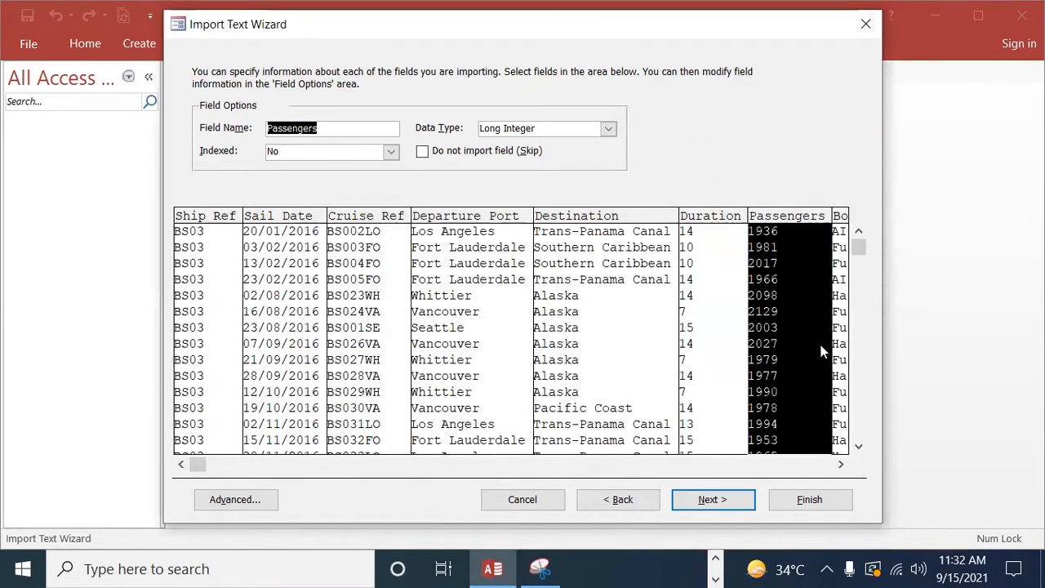
pyautogui.click(716, 499)
pyautogui.click(413, 141)
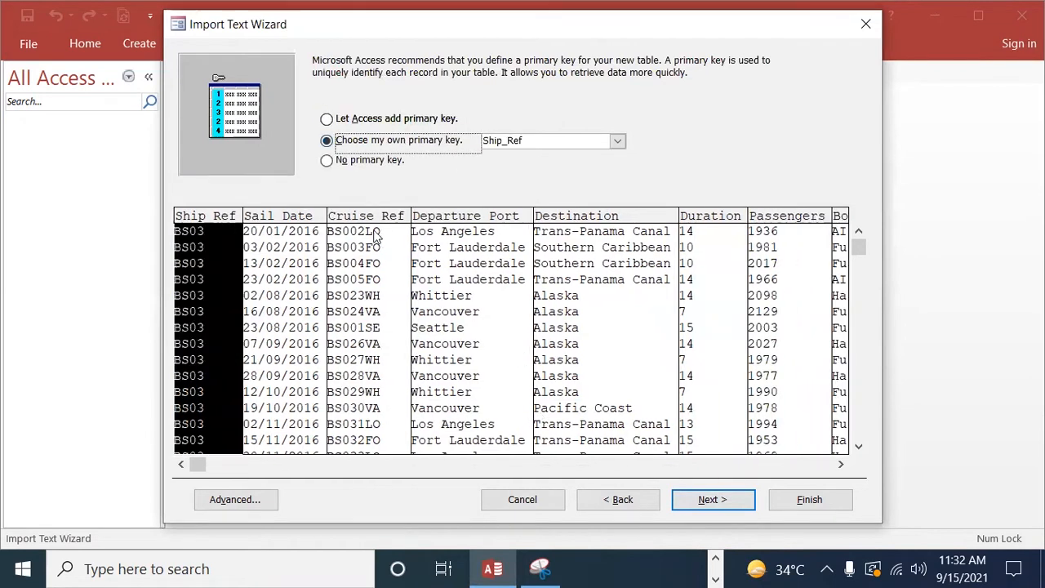
pyautogui.click(352, 243)
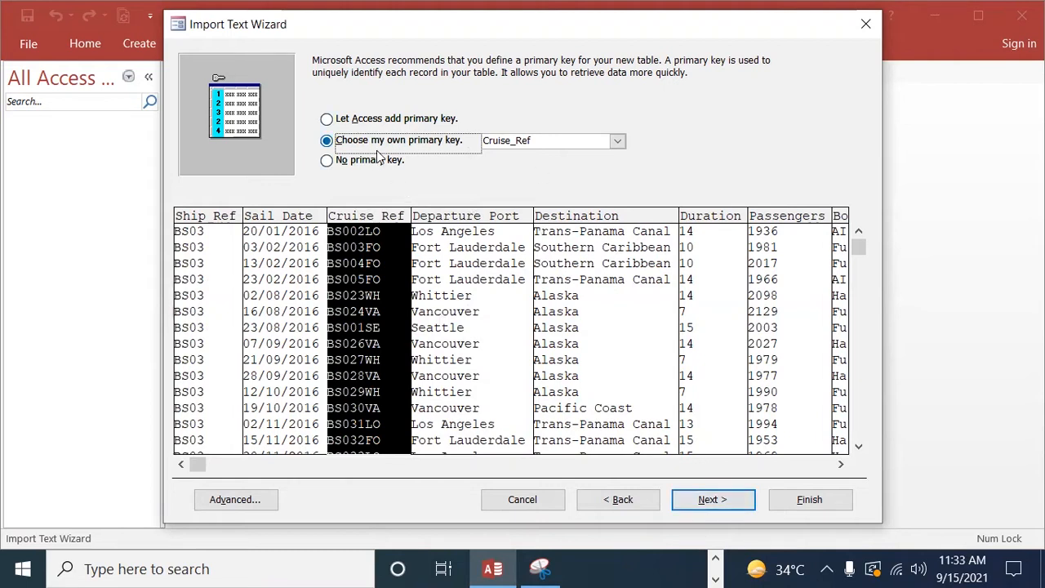
# Step: Finish the import into the table J229CRUISES without saving the import steps
pyautogui.click(731, 503)
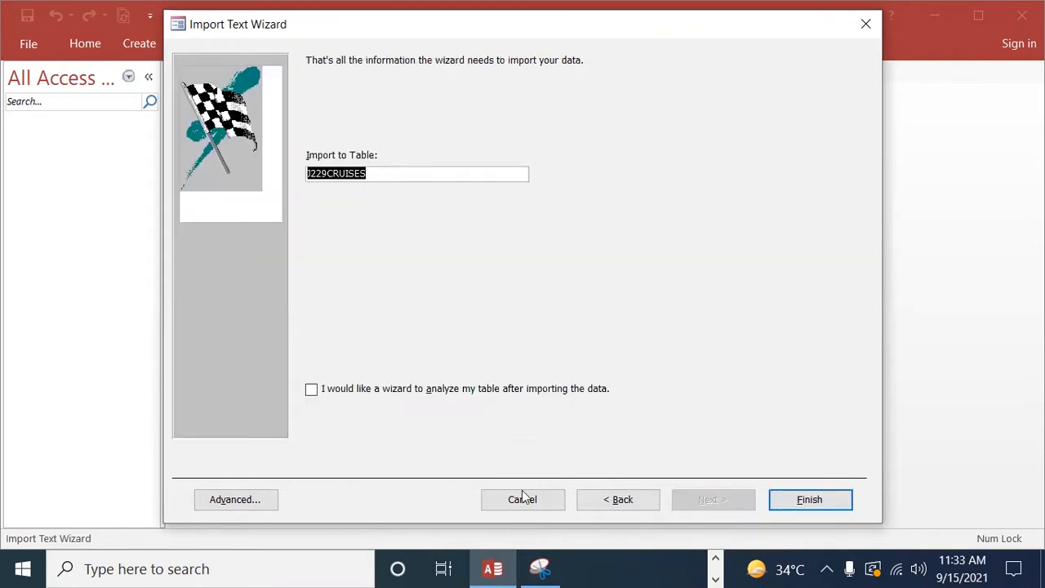
pyautogui.click(832, 508)
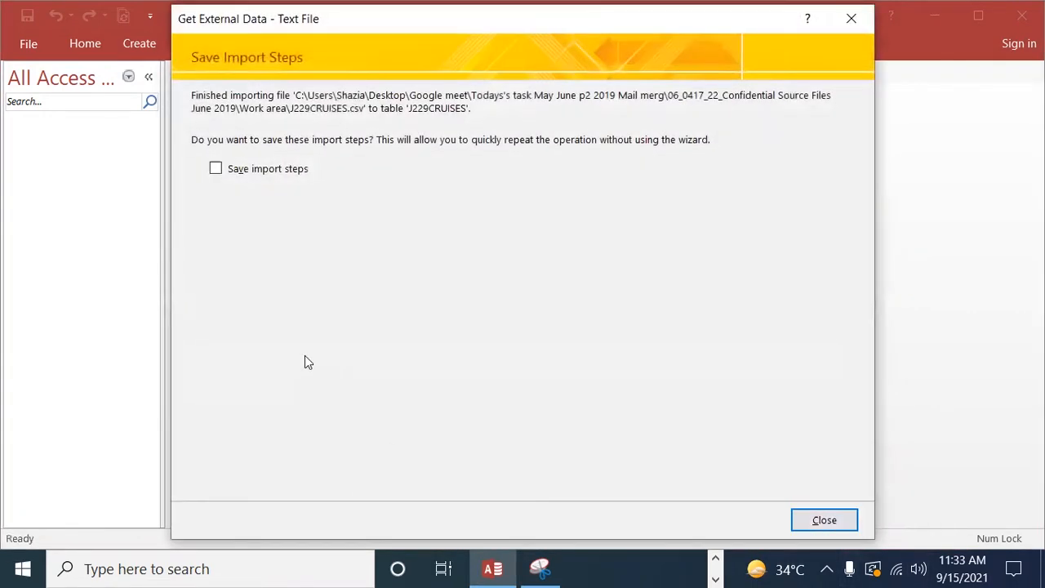
pyautogui.click(830, 522)
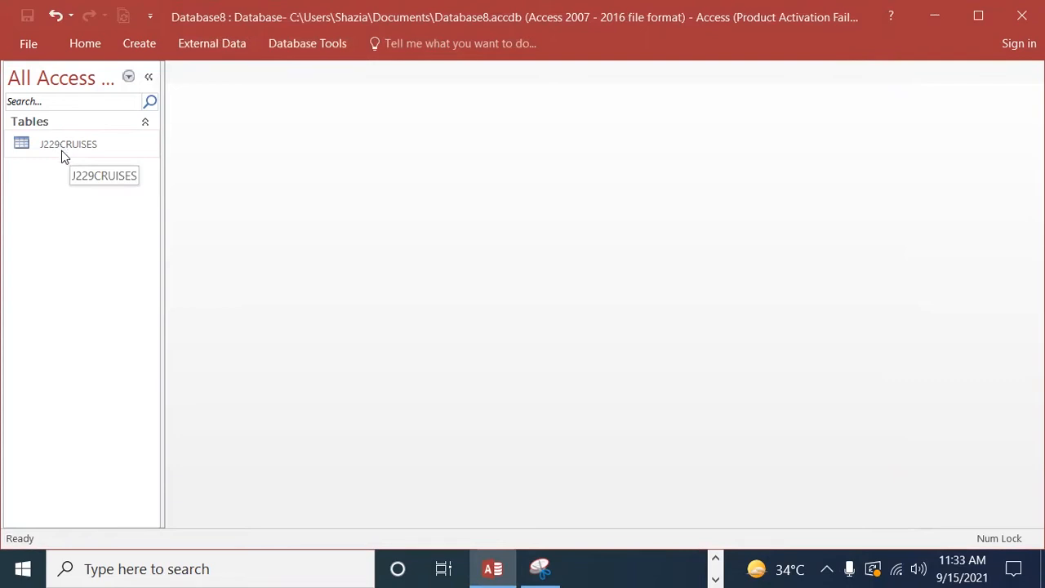
# Step: Switch to Edge and read the Evidence 7 requirement for the cruises table in the exam paper
pyautogui.click(716, 559)
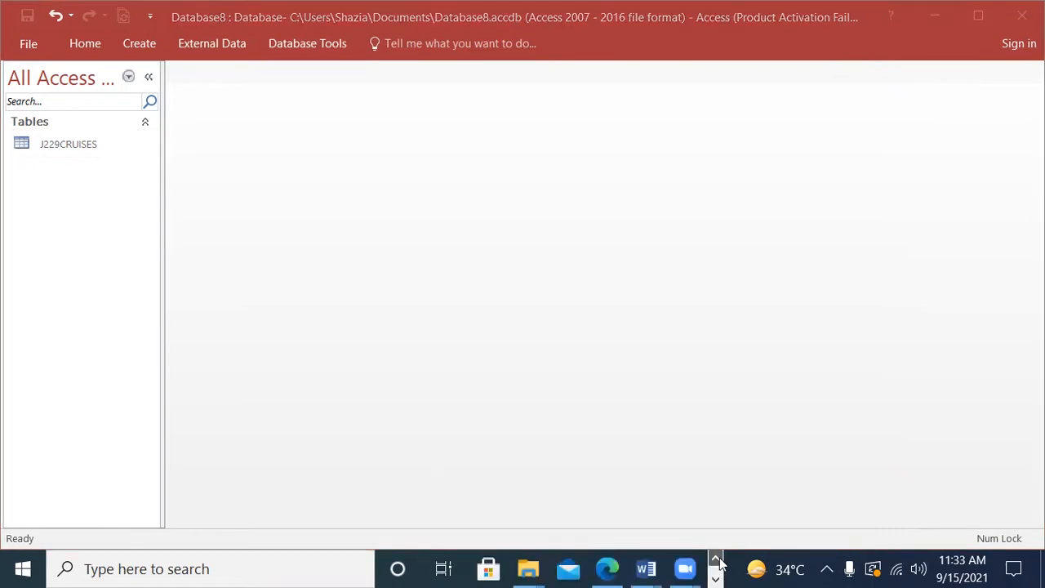
pyautogui.click(618, 570)
pyautogui.scroll(-2, 479, 434)
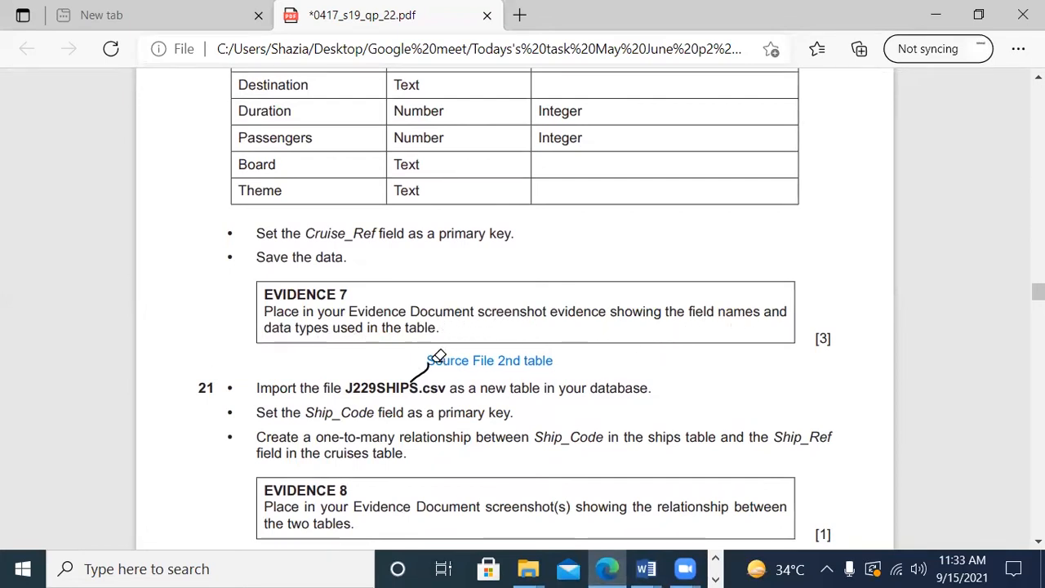
# Step: Switch back to Access and open the J229CRUISES table in Design View
pyautogui.click(716, 579)
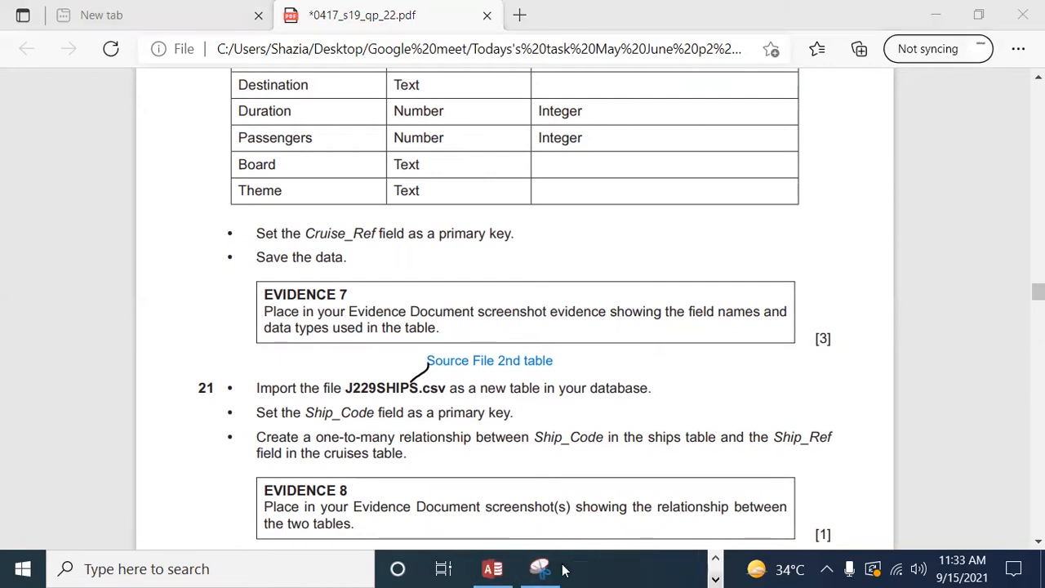
pyautogui.click(500, 569)
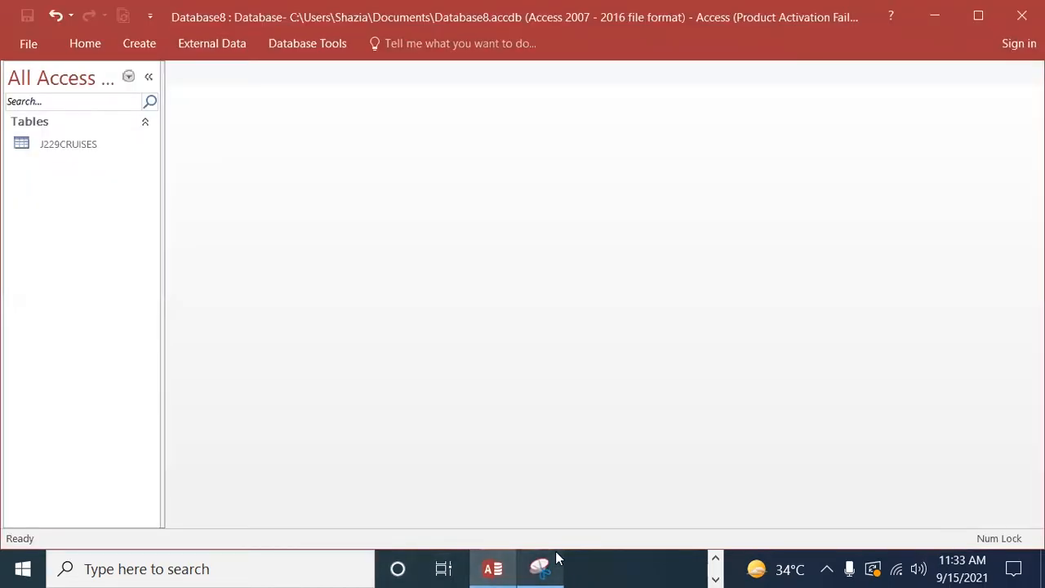
pyautogui.click(65, 144)
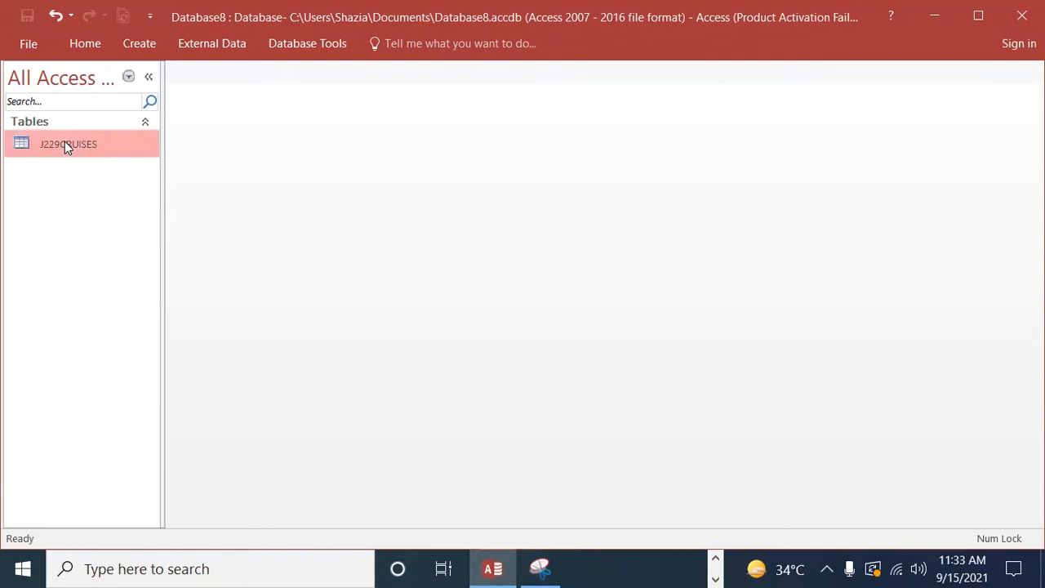
pyautogui.click(66, 45)
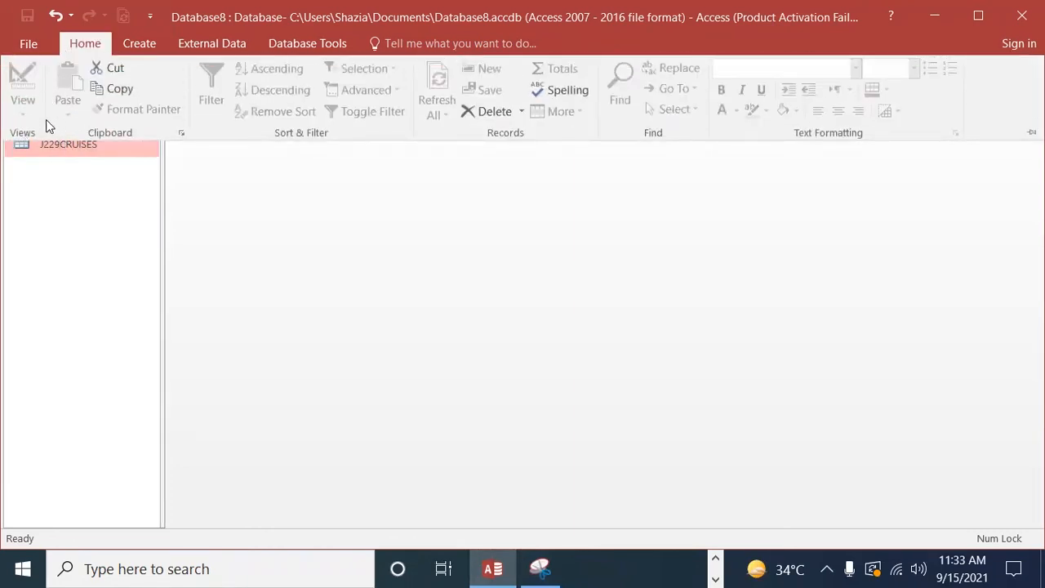
pyautogui.click(92, 50)
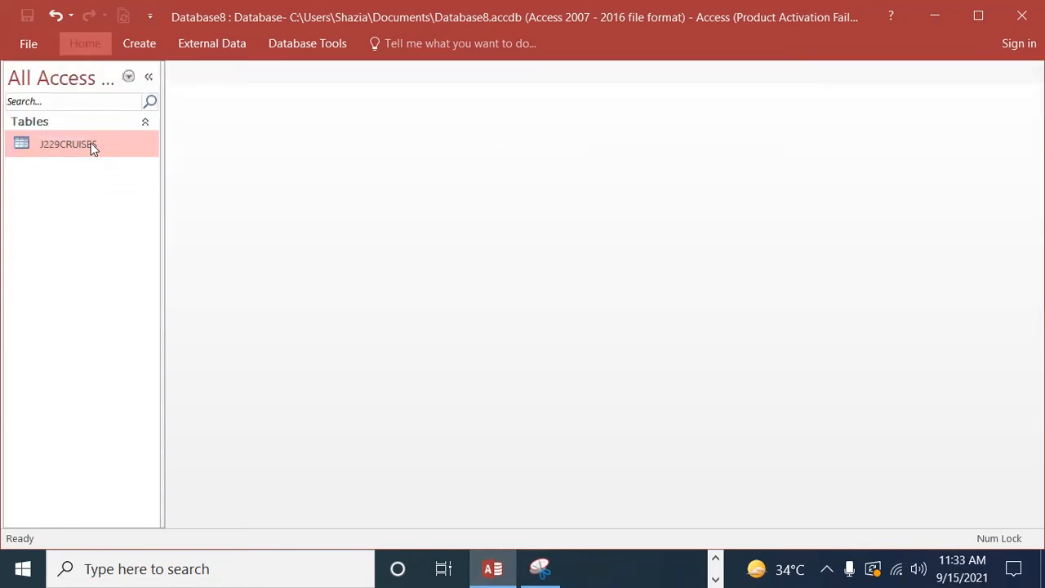
pyautogui.click(87, 46)
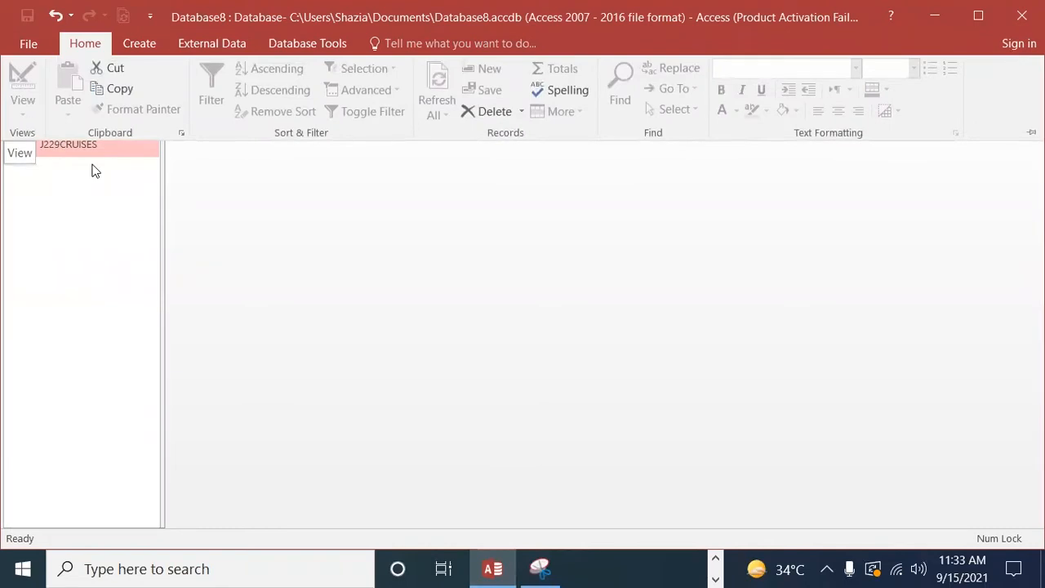
pyautogui.click(46, 198)
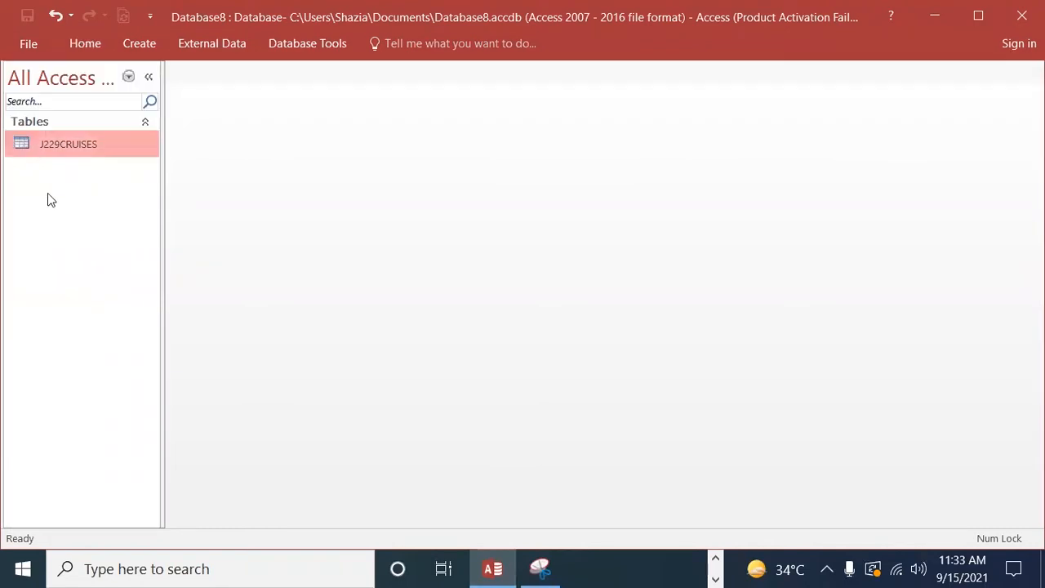
pyautogui.rightClick(65, 141)
pyautogui.click(119, 179)
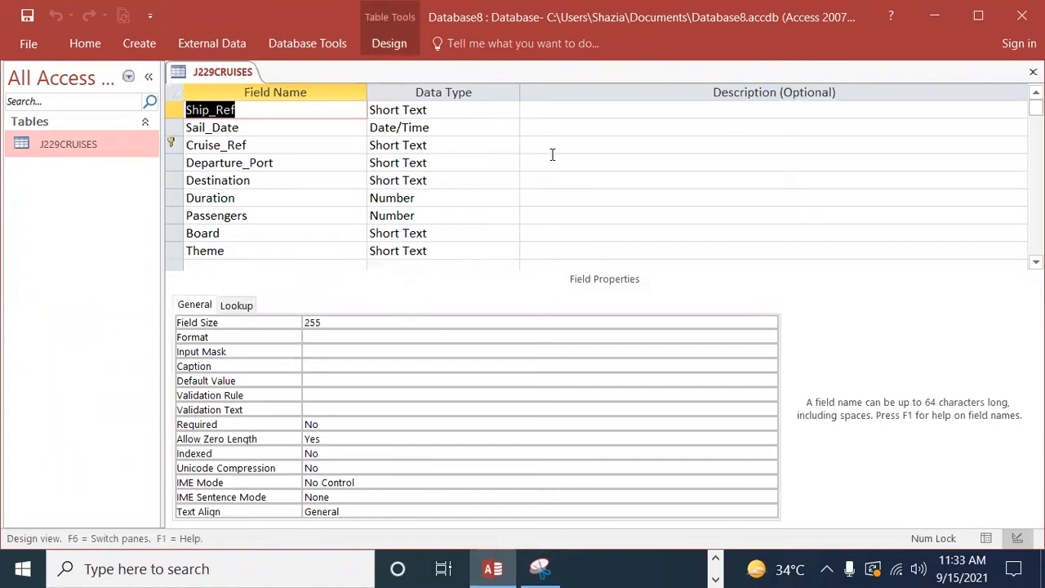
# Step: Set the display format of the Sail_Date field to Medium Date
pyautogui.click(540, 570)
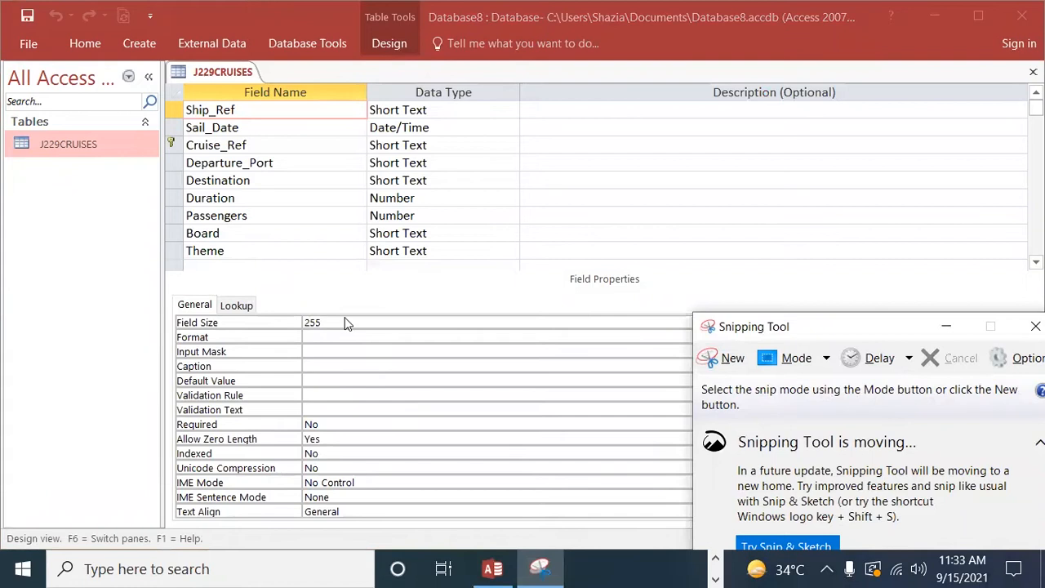
pyautogui.click(344, 324)
pyautogui.click(455, 129)
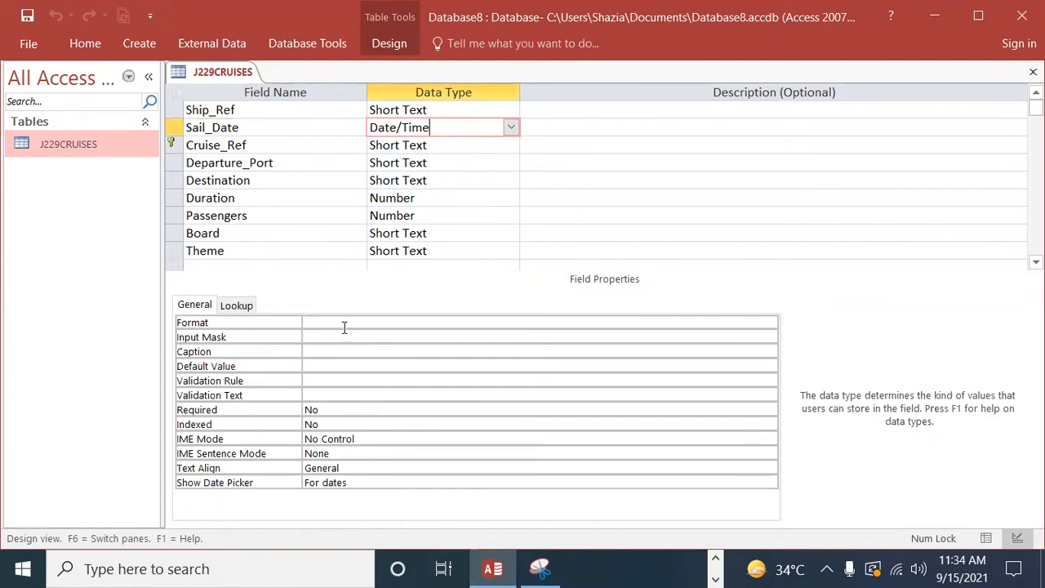
pyautogui.click(748, 323)
pyautogui.click(770, 321)
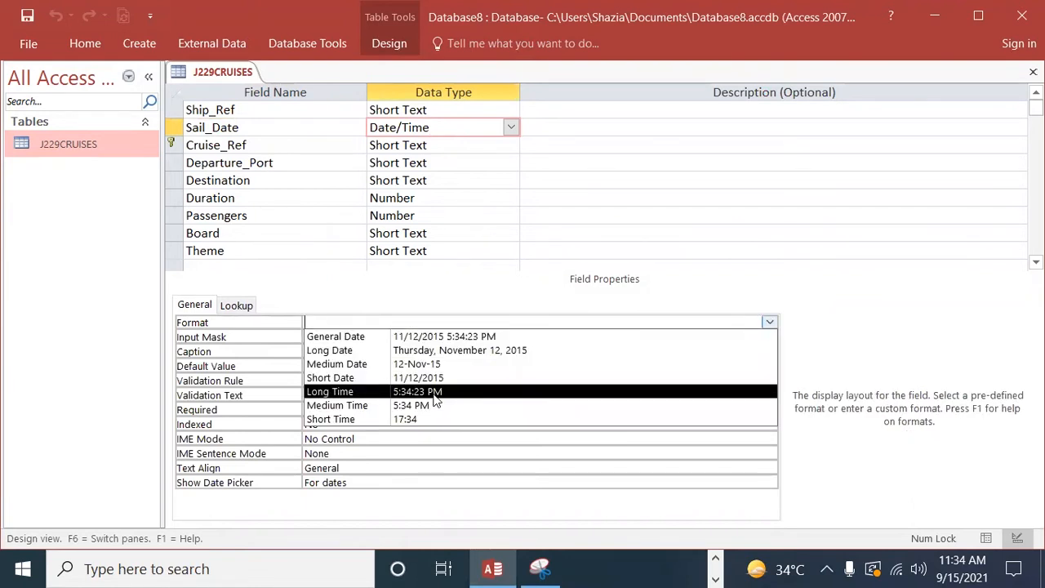
pyautogui.click(425, 364)
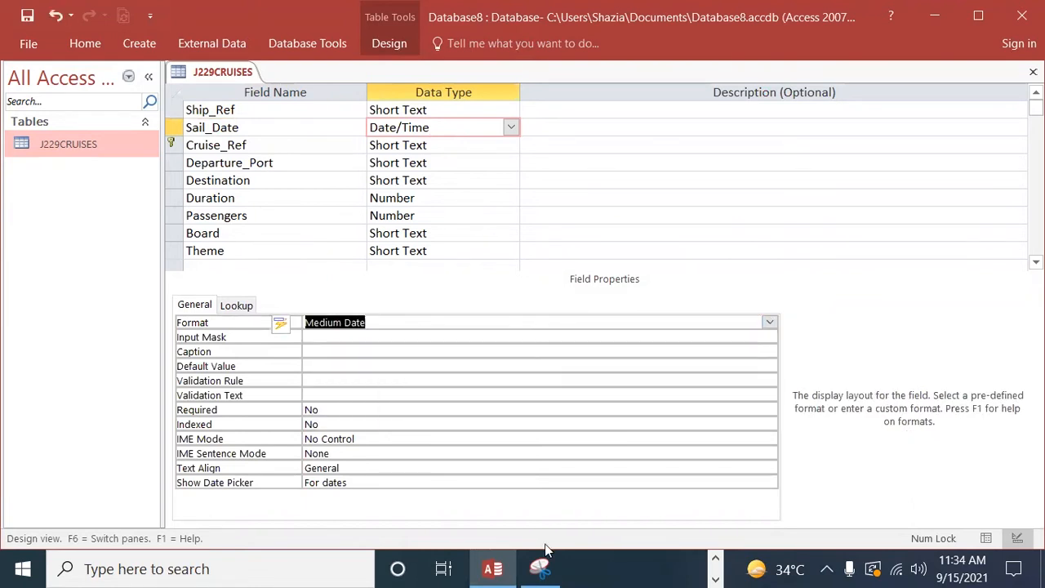
# Step: Switch to Edge and compare the required Sail_Date format and the other field types with question 20
pyautogui.click(716, 579)
pyautogui.click(716, 579)
pyautogui.click(715, 559)
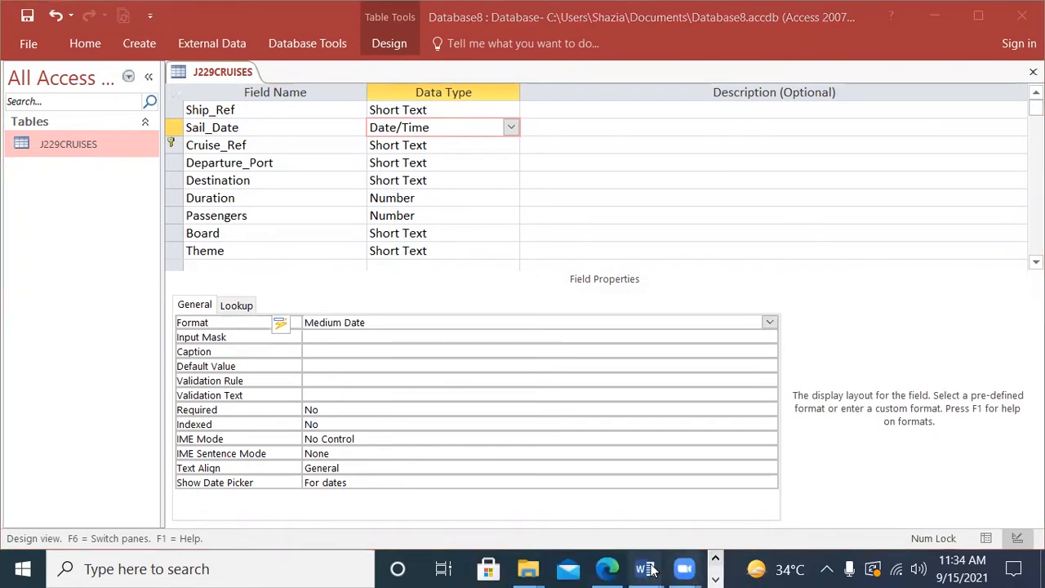
pyautogui.click(607, 569)
pyautogui.scroll(3, 598, 416)
pyautogui.scroll(6, 598, 416)
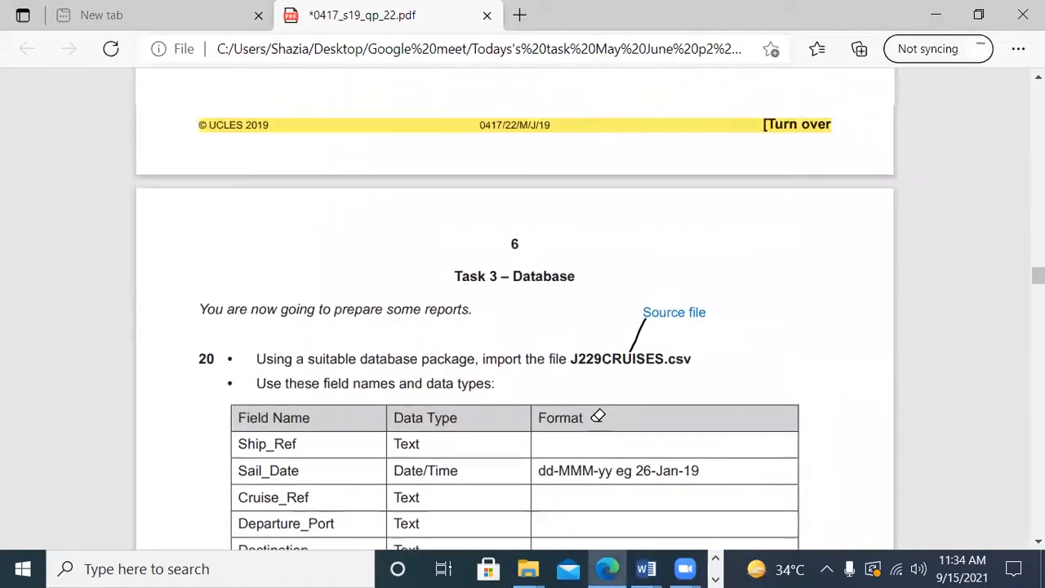
pyautogui.scroll(-6, 598, 415)
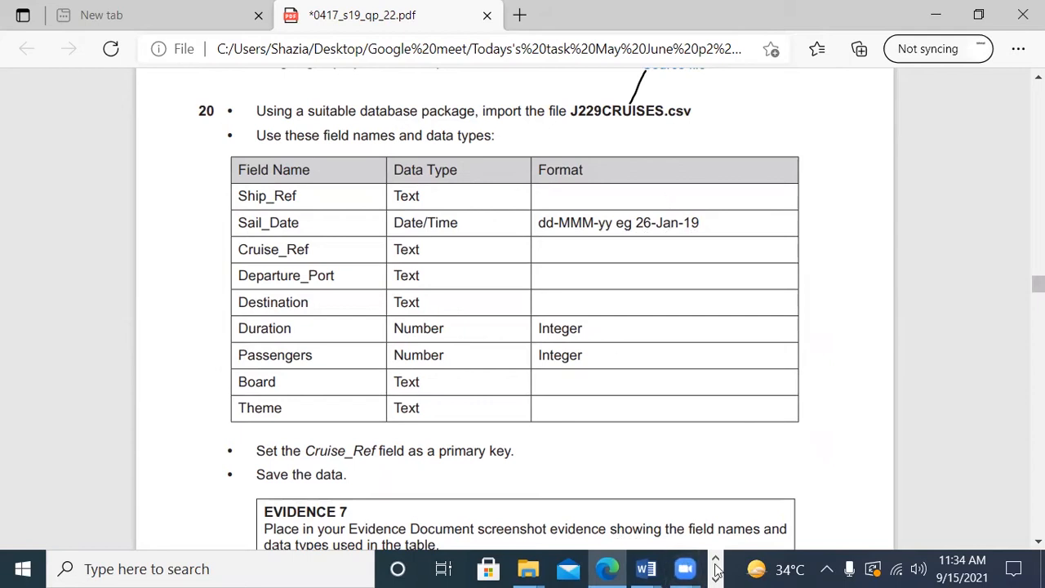
pyautogui.moveTo(630, 569)
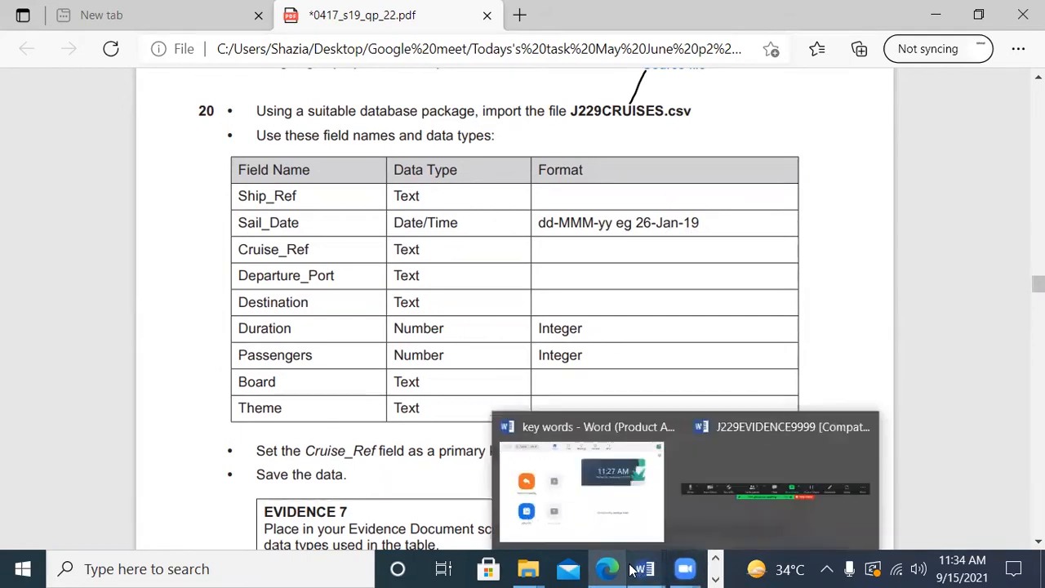
# Step: Switch back to Access and snip the J229CRUISES design, covering field names, data types and field properties, with Snipping Tool
pyautogui.click(715, 579)
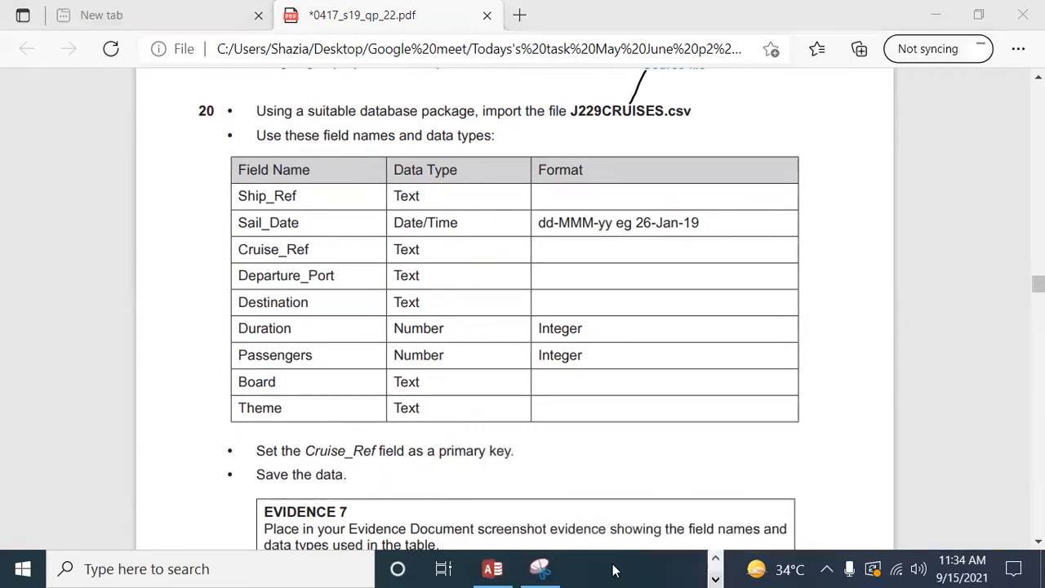
pyautogui.click(512, 569)
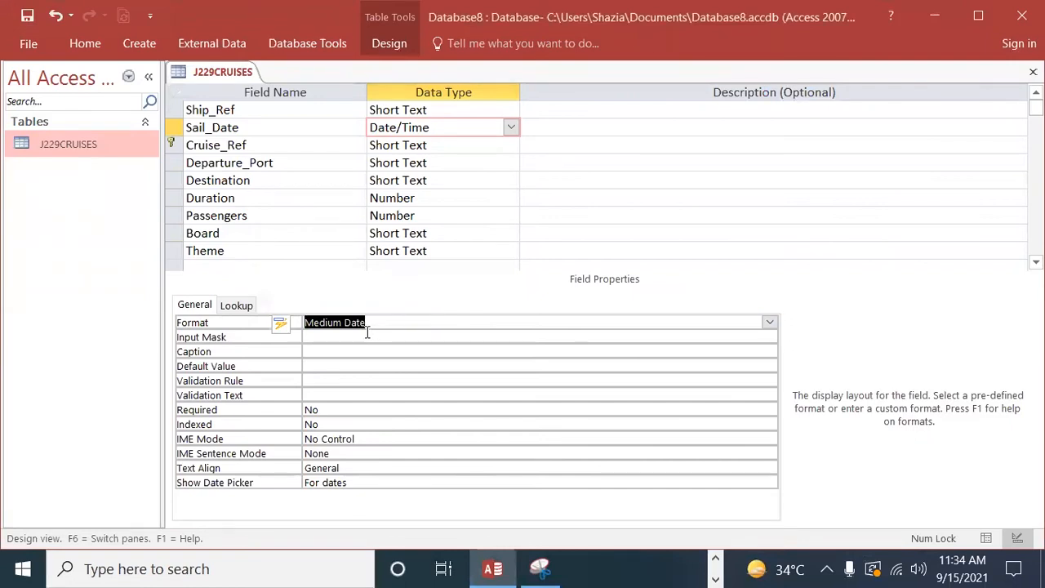
pyautogui.click(539, 570)
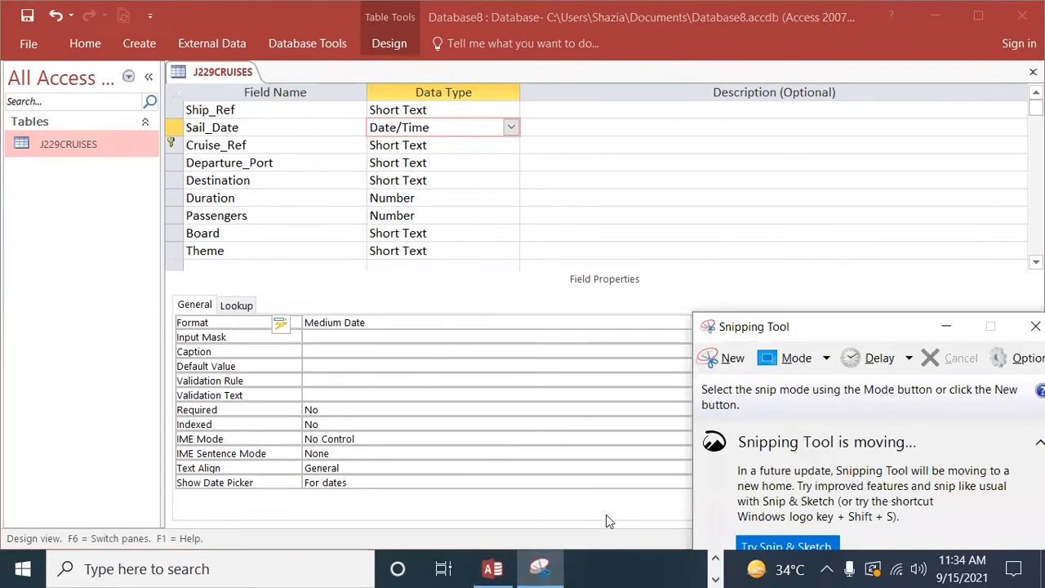
pyautogui.click(725, 358)
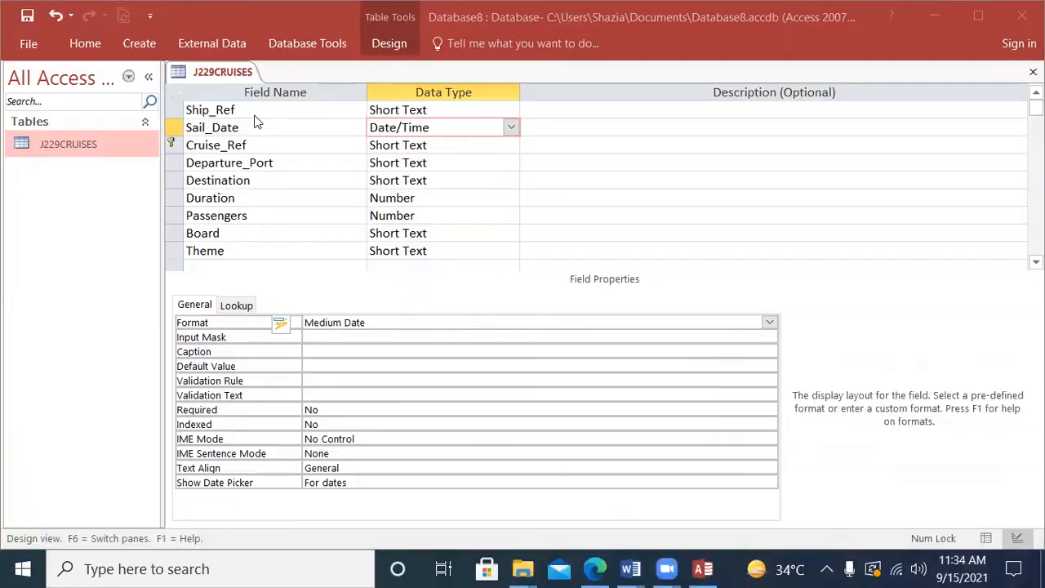
pyautogui.moveTo(167, 62); pyautogui.dragTo(527, 484)
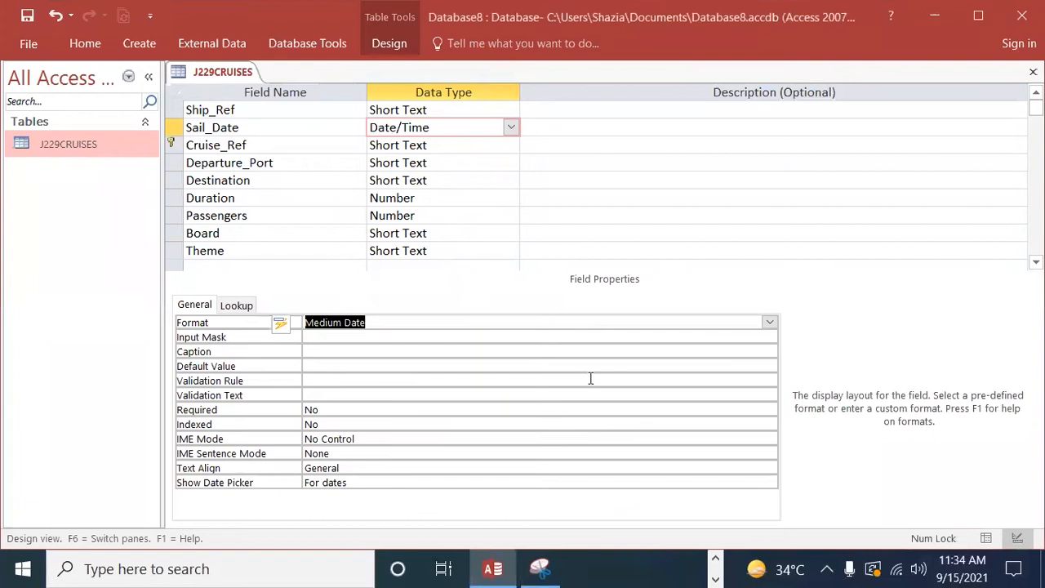
# Step: Switch to the J229EVIDENCE9999 document in Word and paste the J229CRUISES design snip under the Step 20 - EVIDENCE 7 heading
pyautogui.click(714, 574)
pyautogui.click(714, 575)
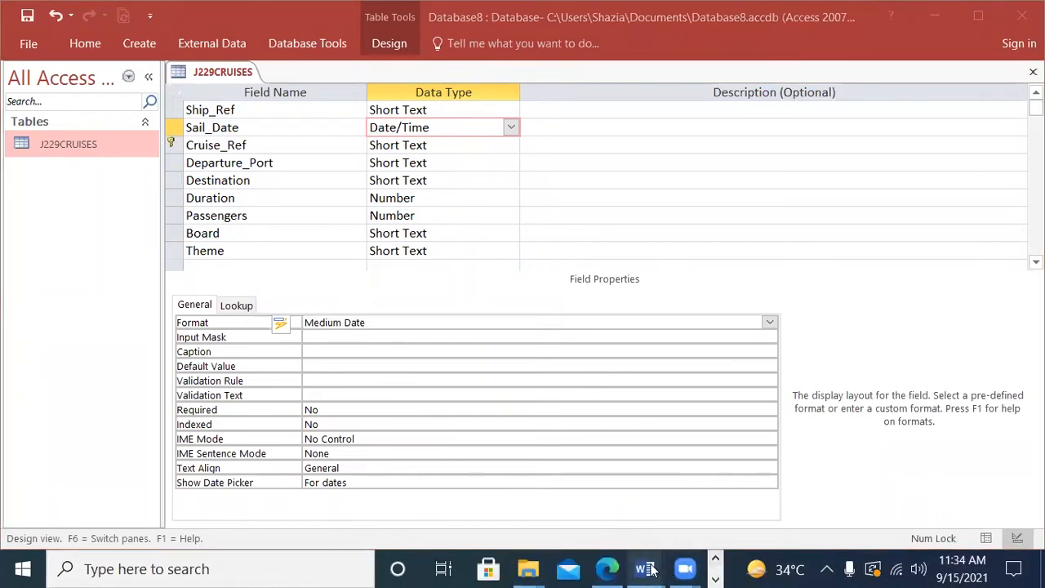
pyautogui.moveTo(645, 569)
pyautogui.click(712, 495)
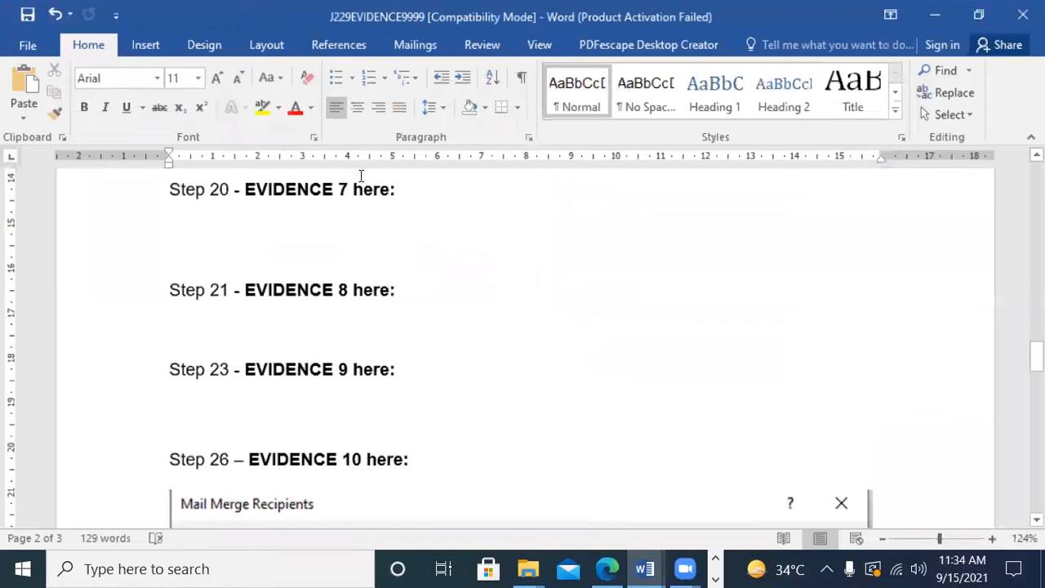
pyautogui.hotkey('ctrl', 'v')
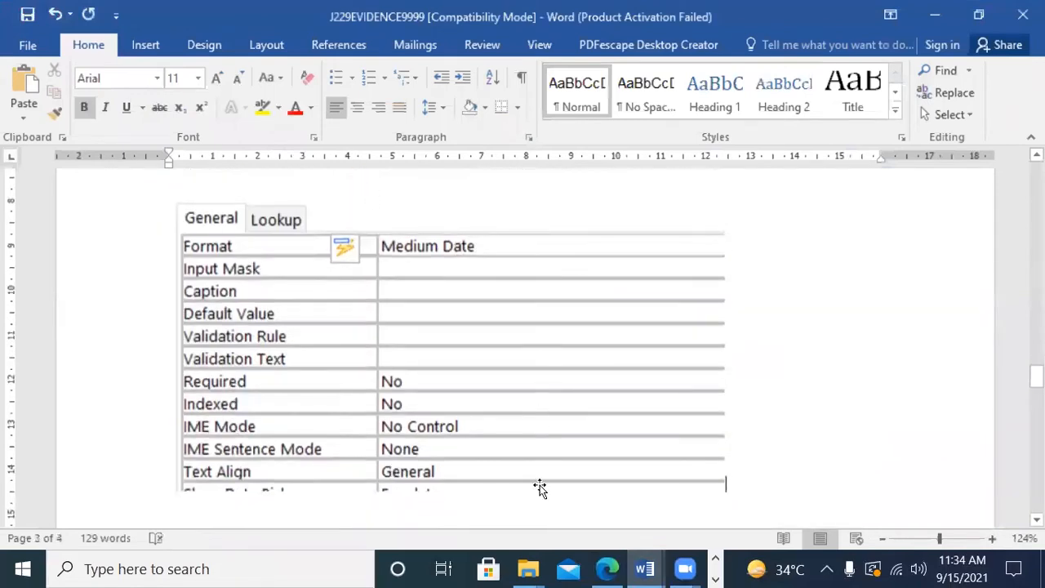
# Step: Shrink the pasted J229CRUISES screenshot to about 7 cm wide so it sits directly beneath the EVIDENCE 7 heading
pyautogui.scroll(-3, 619, 240)
pyautogui.scroll(10, 541, 297)
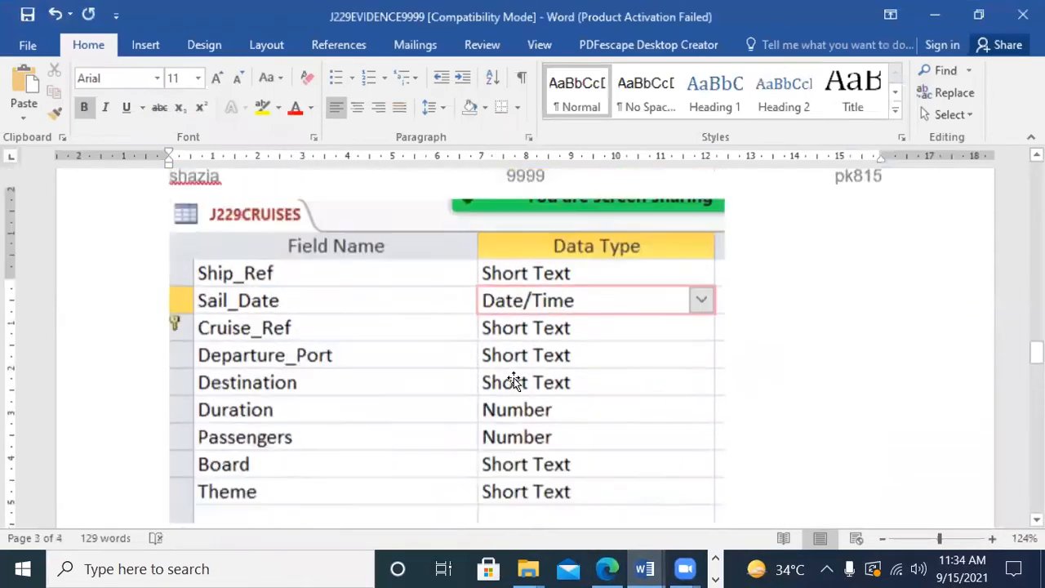
pyautogui.scroll(-1, 514, 379)
pyautogui.click(514, 379)
pyautogui.scroll(-3, 474, 421)
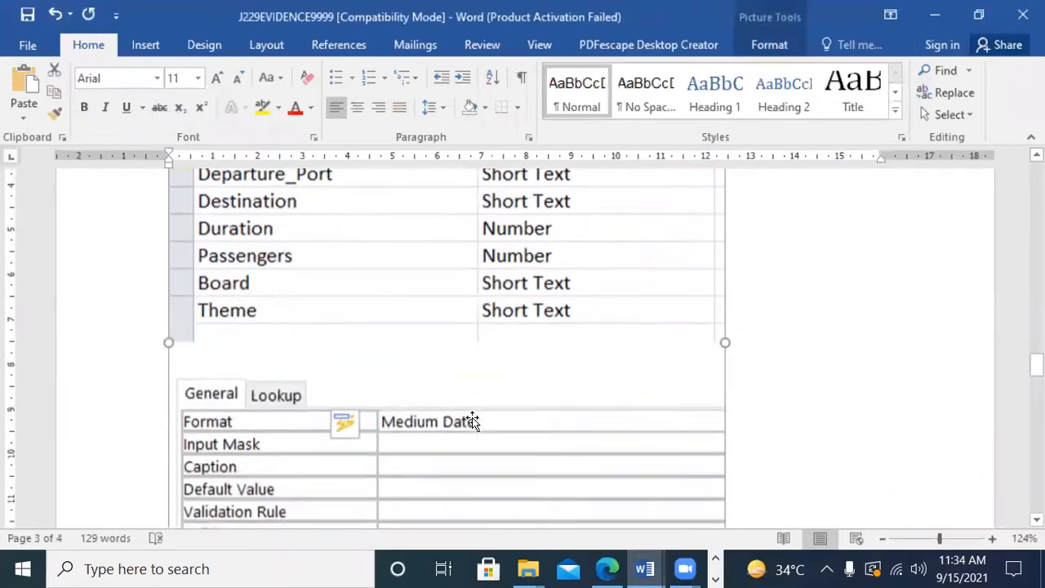
pyautogui.scroll(-4, 685, 407)
pyautogui.moveTo(726, 490); pyautogui.dragTo(394, 209)
pyautogui.scroll(4, 555, 384)
pyautogui.scroll(4, 523, 425)
pyautogui.scroll(-2, 457, 474)
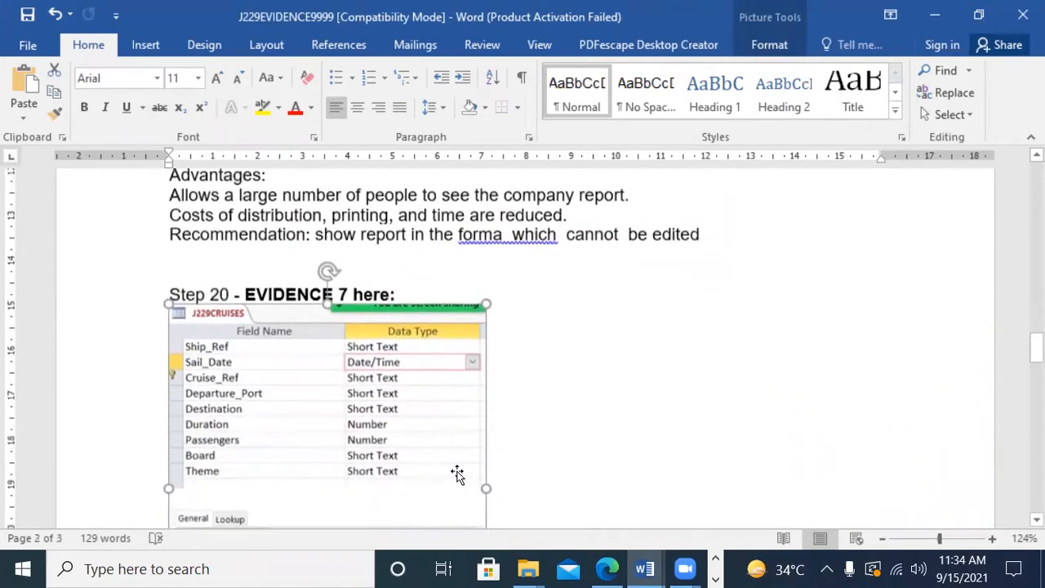
# Step: Reduce the EVIDENCE 7 screenshot slightly further to about 6.6 cm wide and check that its field names and properties are legible
pyautogui.scroll(-4, 490, 458)
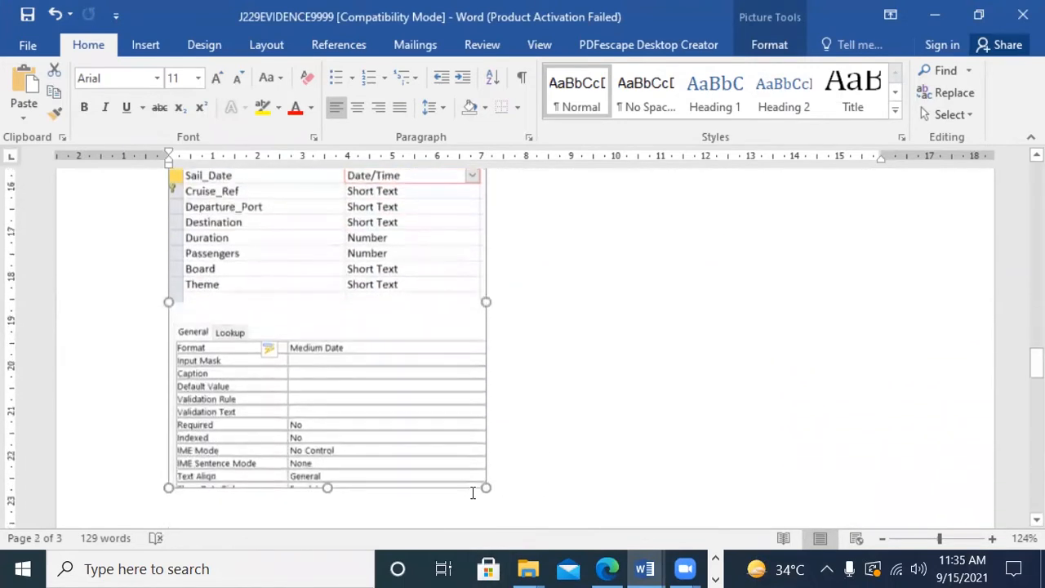
pyautogui.moveTo(483, 488); pyautogui.dragTo(462, 314)
pyautogui.click(525, 374)
pyautogui.scroll(5, 398, 412)
pyautogui.scroll(-1, 441, 425)
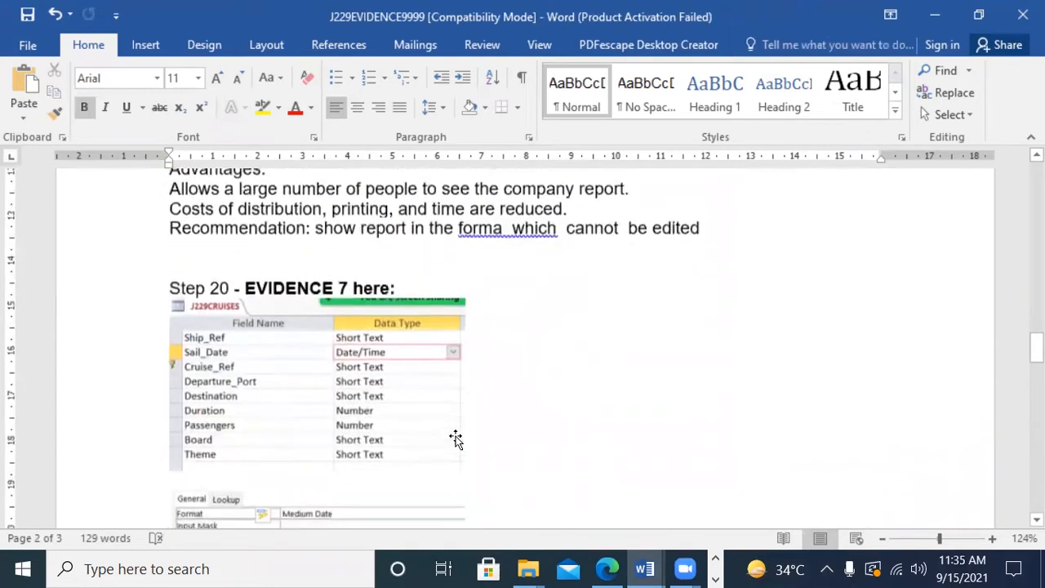
pyautogui.click(422, 392)
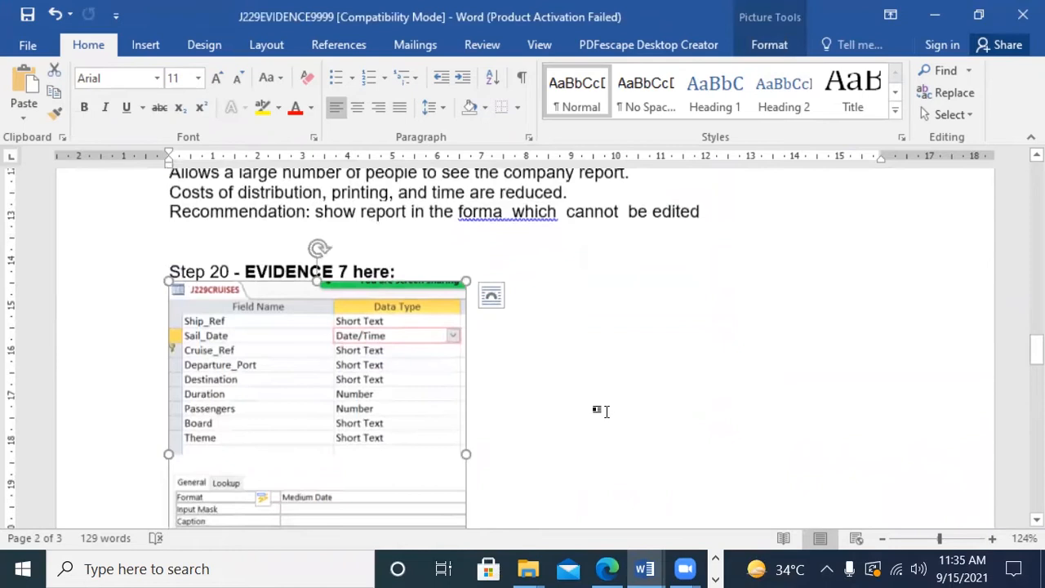
pyautogui.scroll(-3, 553, 423)
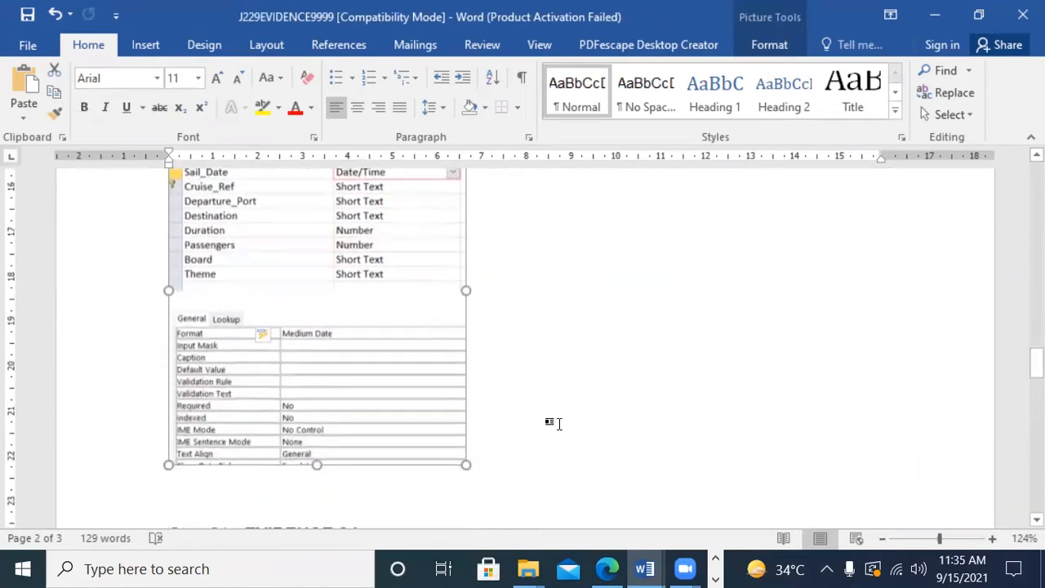
pyautogui.scroll(2, 553, 423)
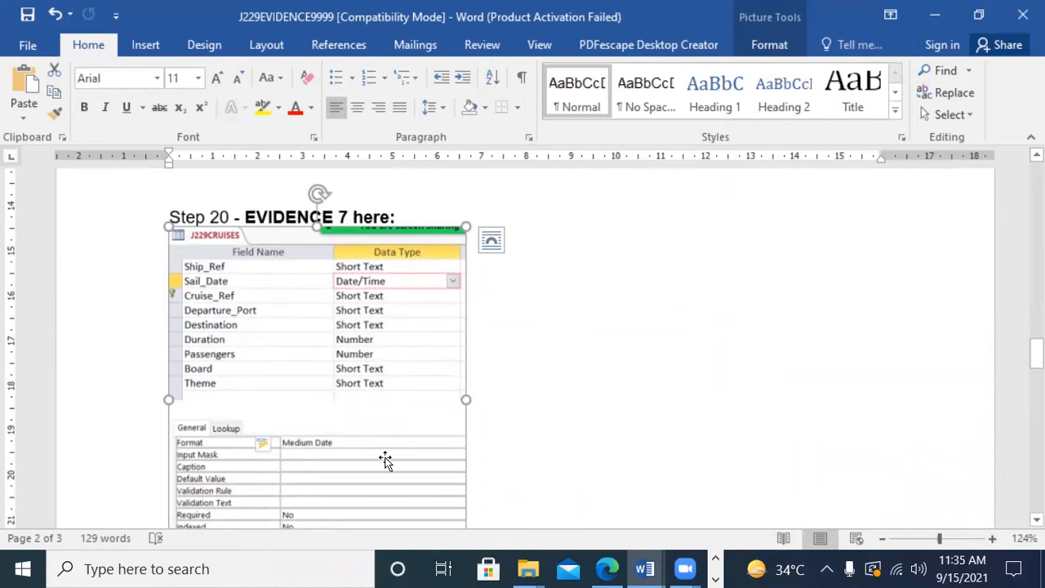
# Step: Switch to Edge and highlight question 20's field table, primary key and save instructions, and the EVIDENCE 7 box in yellow
pyautogui.click(607, 569)
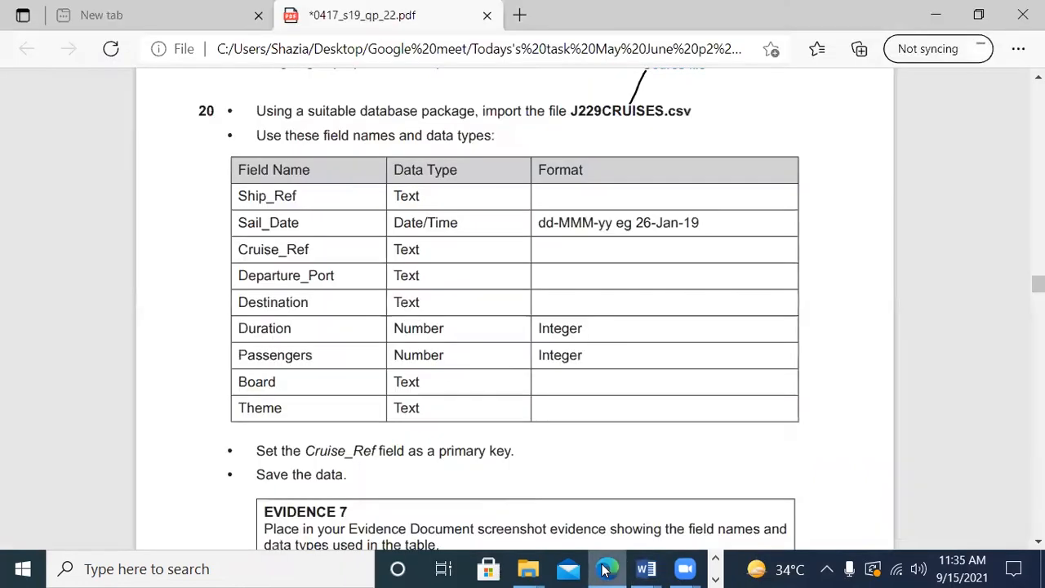
pyautogui.scroll(-4, 553, 422)
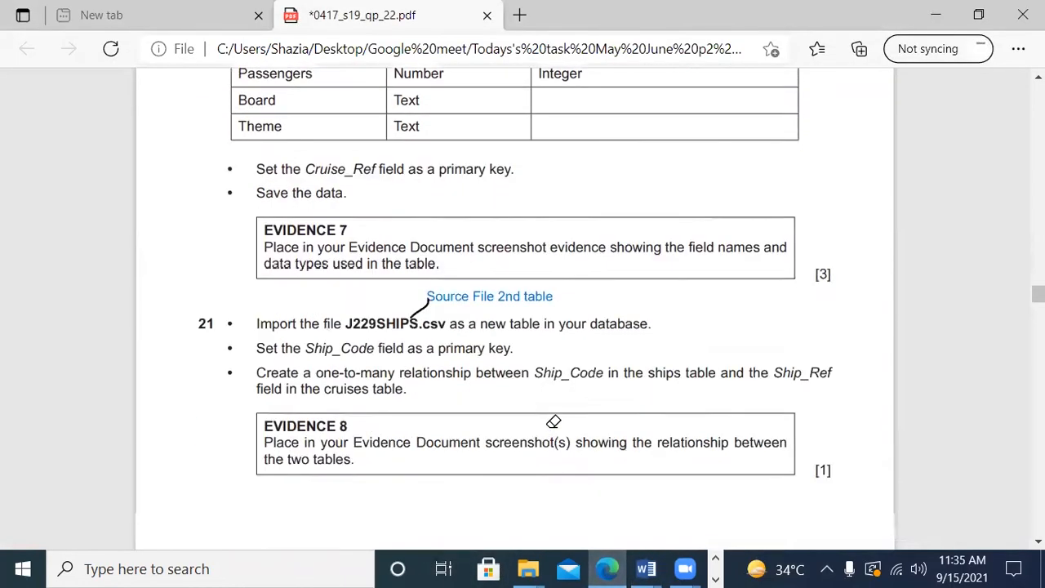
pyautogui.scroll(5, 499, 334)
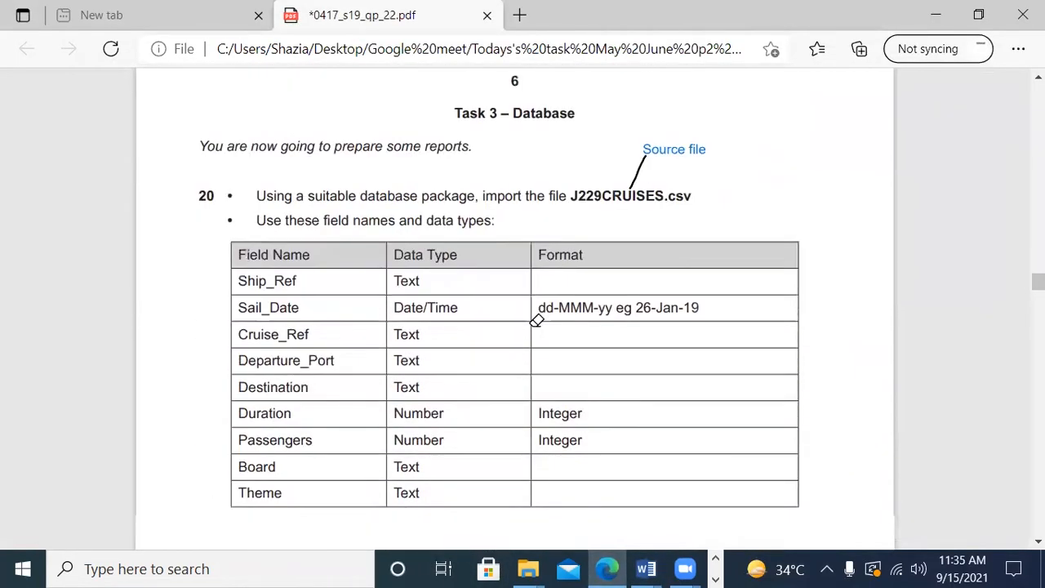
pyautogui.scroll(-1, 537, 321)
pyautogui.moveTo(258, 132)
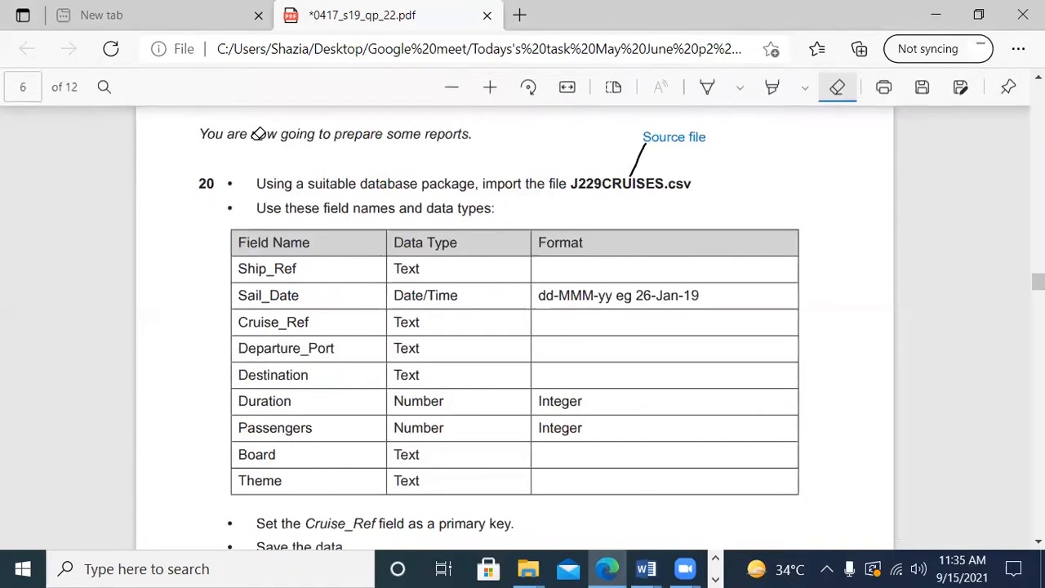
pyautogui.click(774, 88)
pyautogui.moveTo(448, 238); pyautogui.dragTo(741, 490)
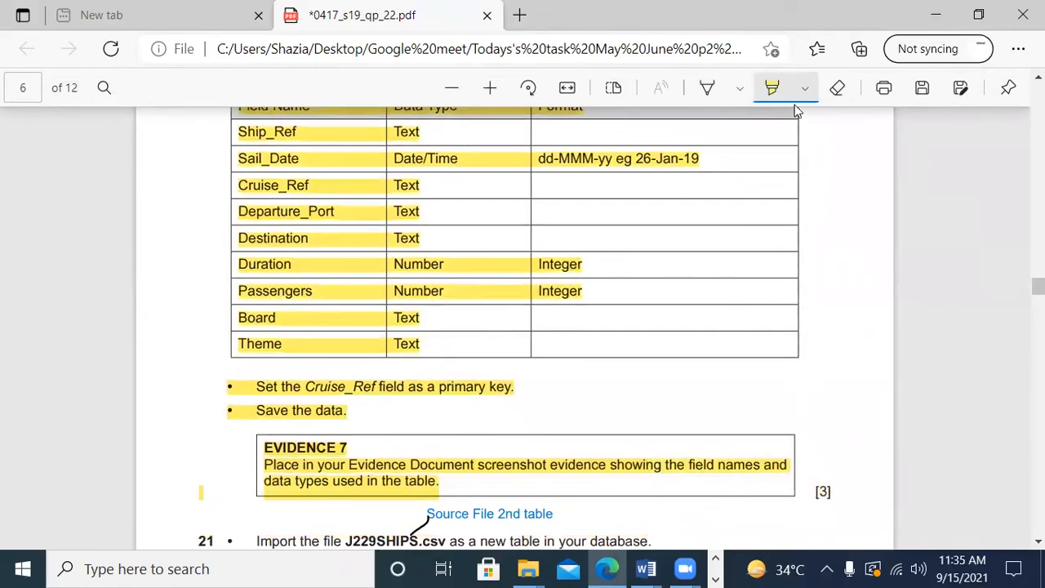
# Step: Read the J229SHIPS.csv import requirements in question 21 and switch back to the Access database
pyautogui.scroll(-3, 828, 243)
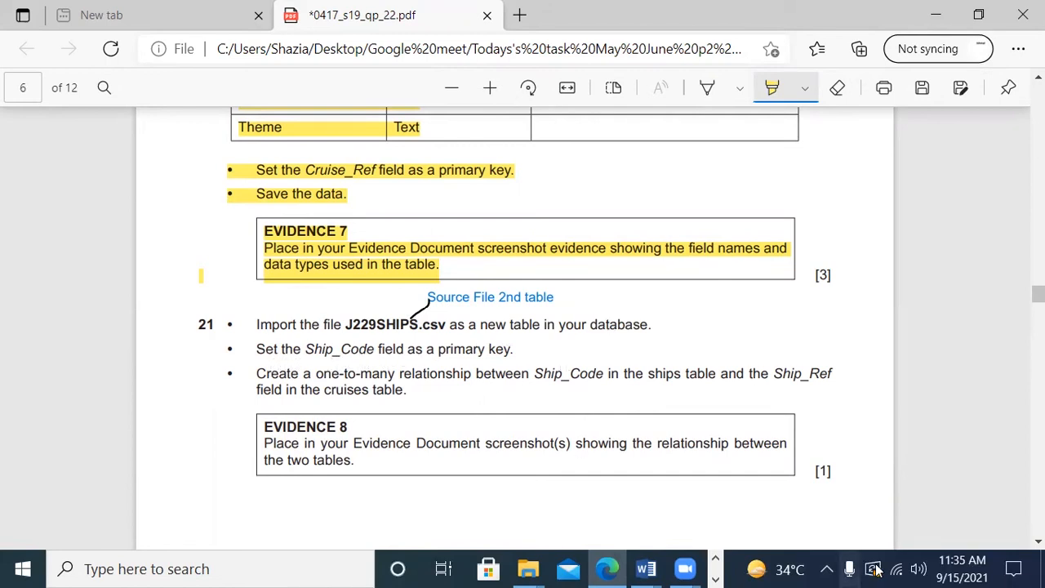
pyautogui.click(716, 575)
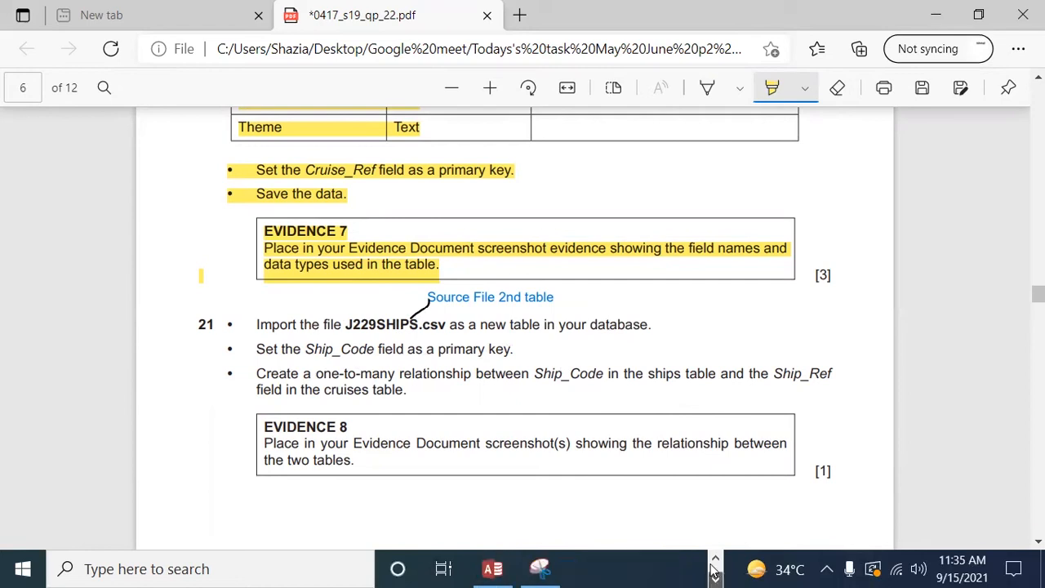
pyautogui.click(495, 569)
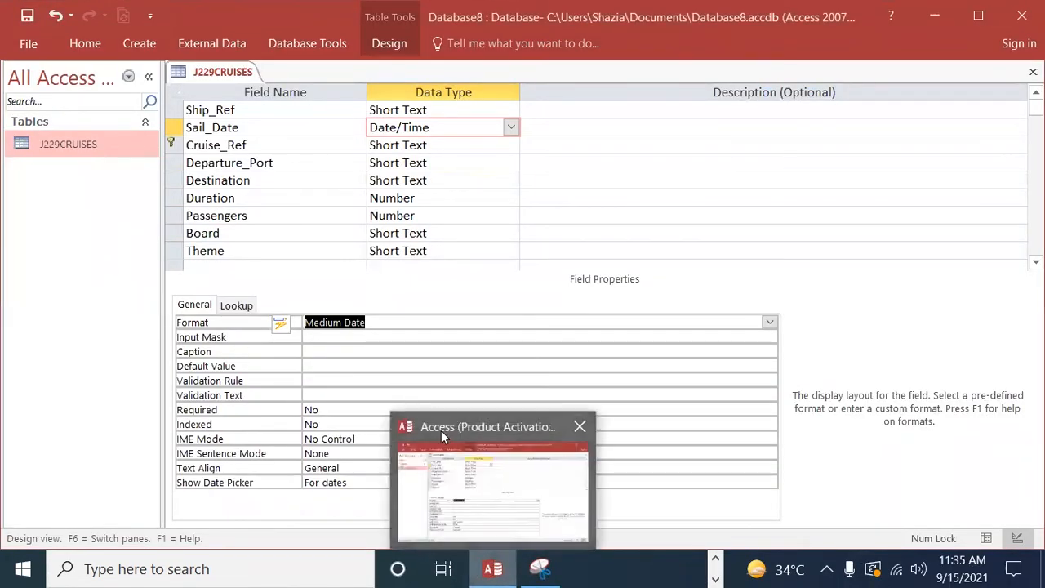
pyautogui.click(95, 47)
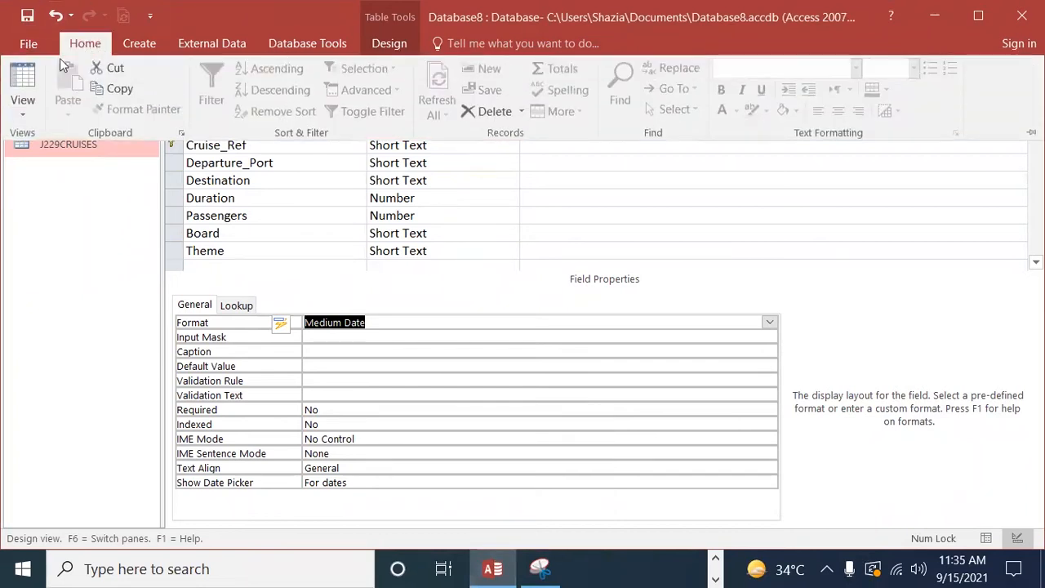
pyautogui.click(29, 44)
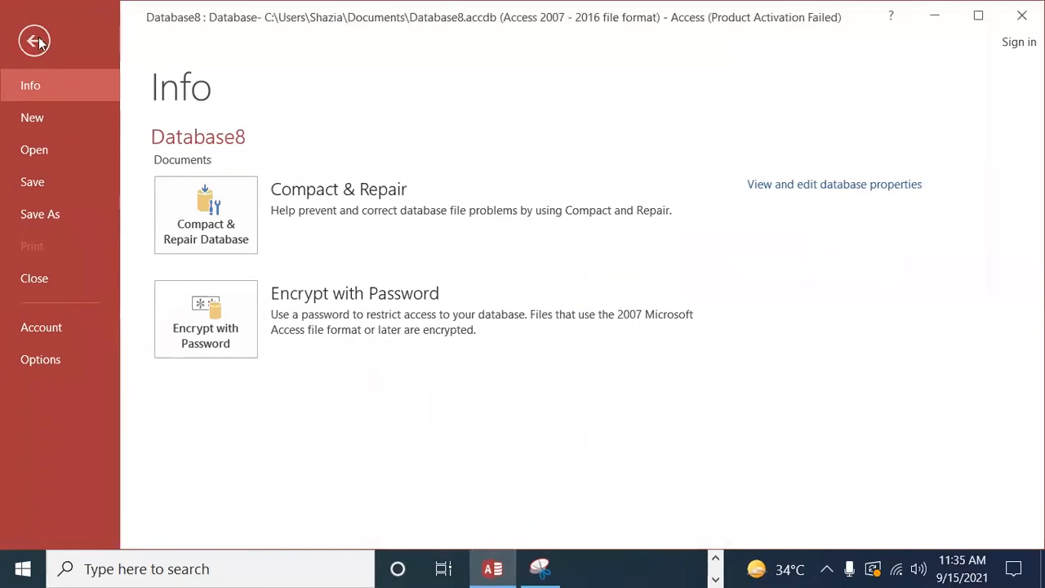
pyautogui.click(34, 41)
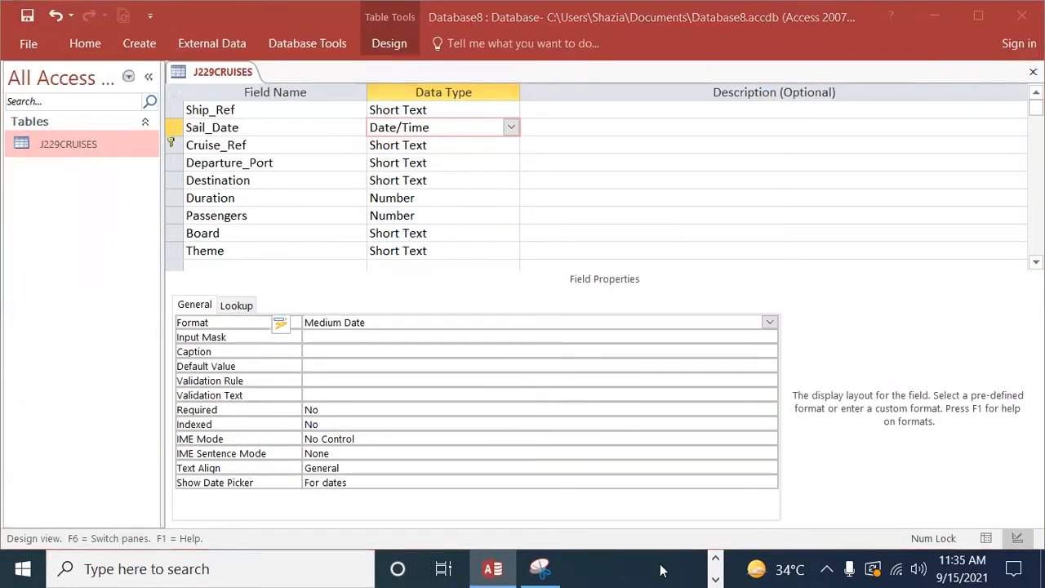
# Step: Start a text file import of J229SHIPS from the Work area folder into a new table in the current database
pyautogui.click(294, 138)
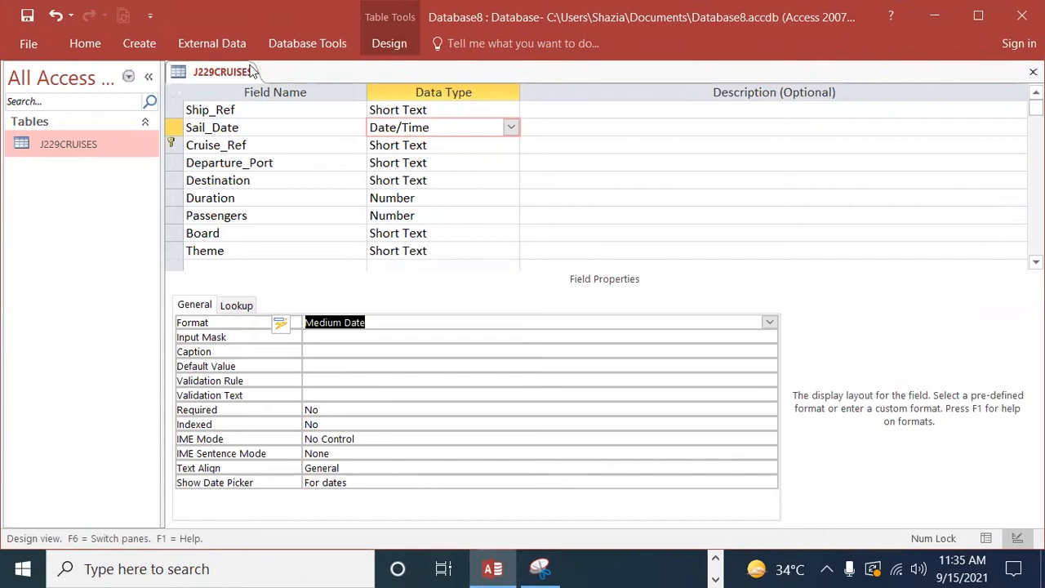
pyautogui.click(205, 46)
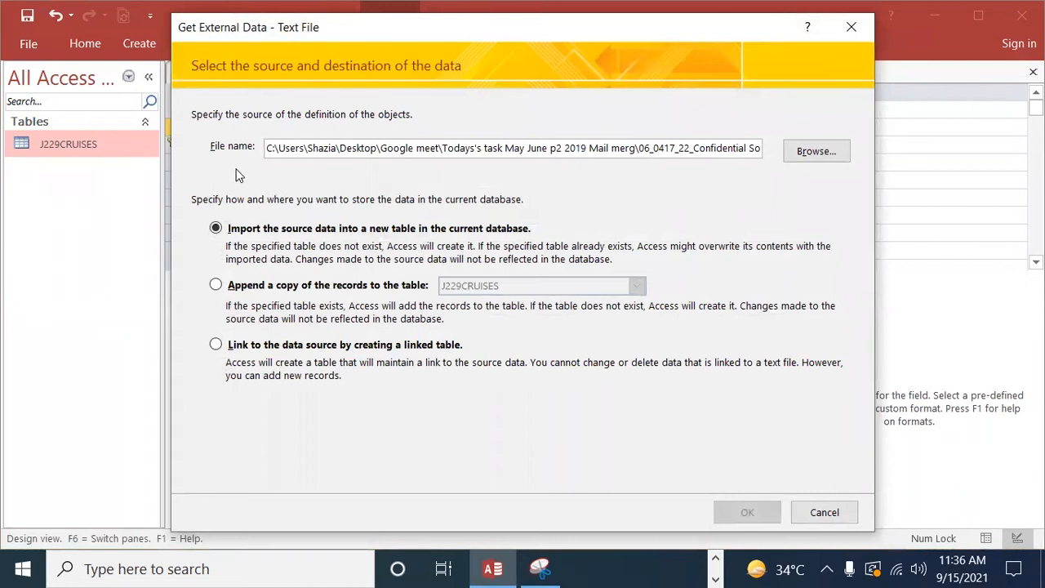
pyautogui.click(810, 153)
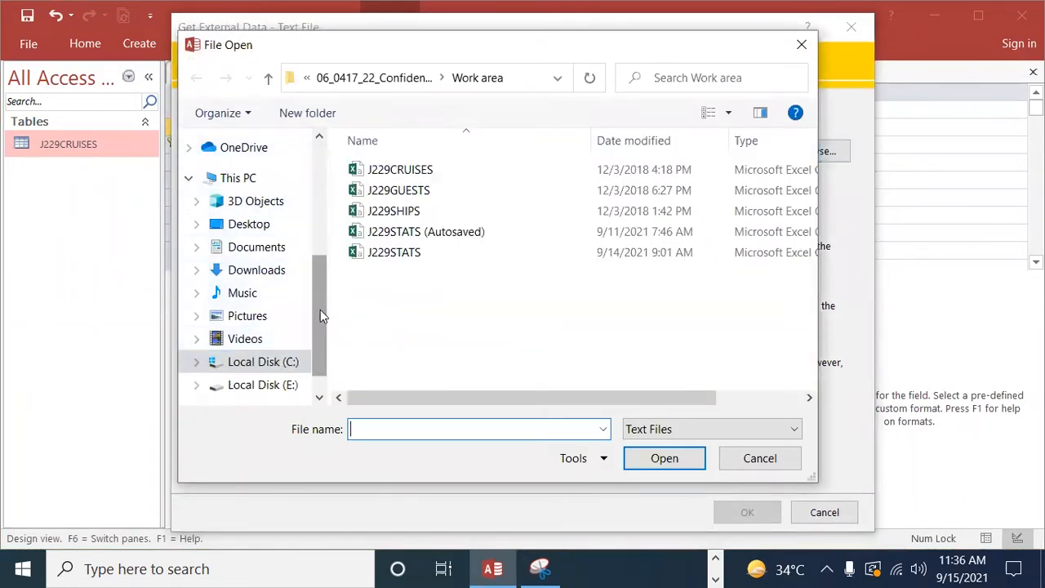
pyautogui.moveTo(319, 317); pyautogui.dragTo(329, 247)
pyautogui.click(282, 237)
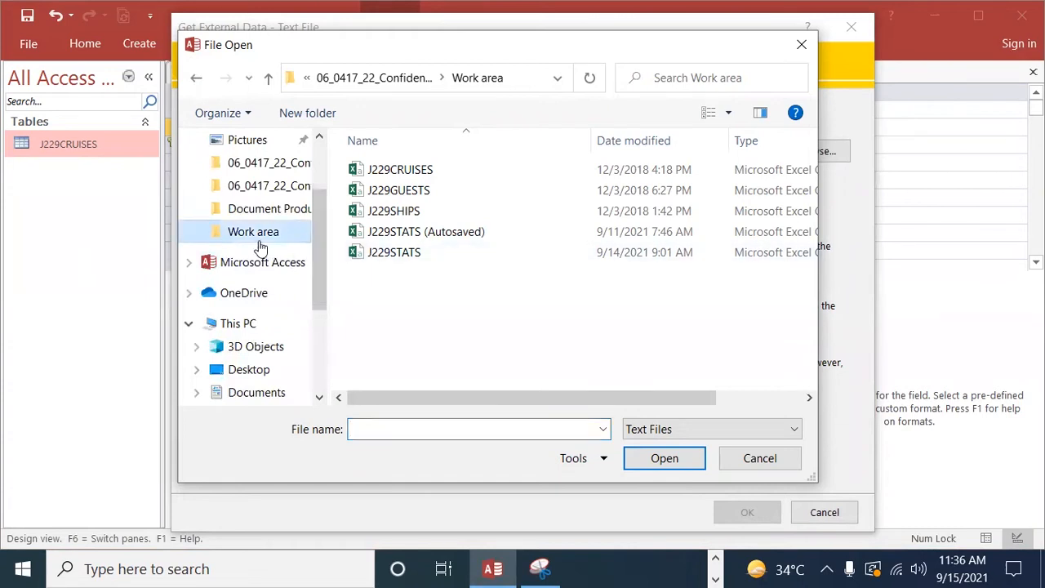
pyautogui.doubleClick(360, 213)
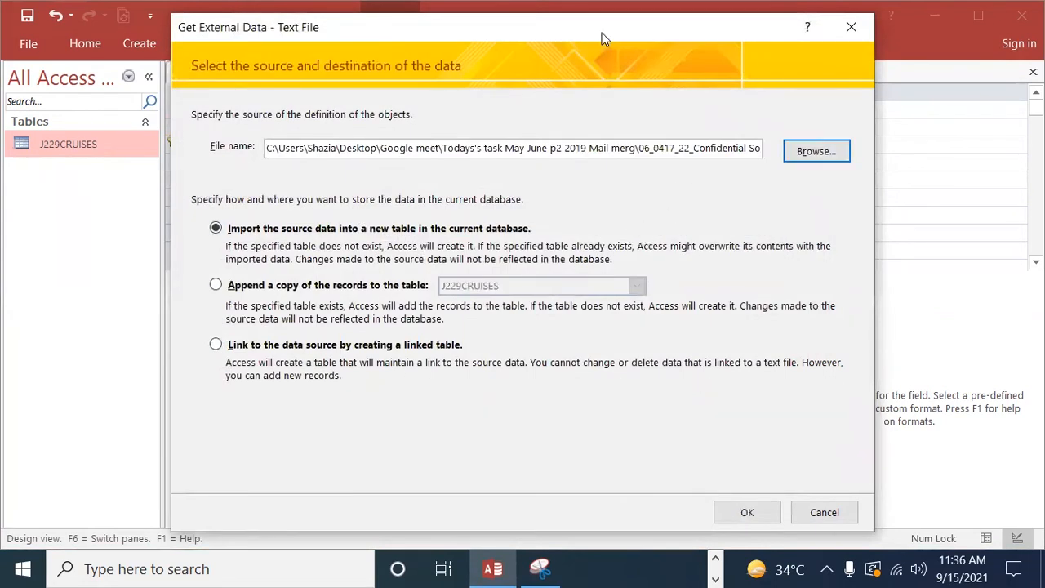
pyautogui.moveTo(603, 7); pyautogui.dragTo(602, 0)
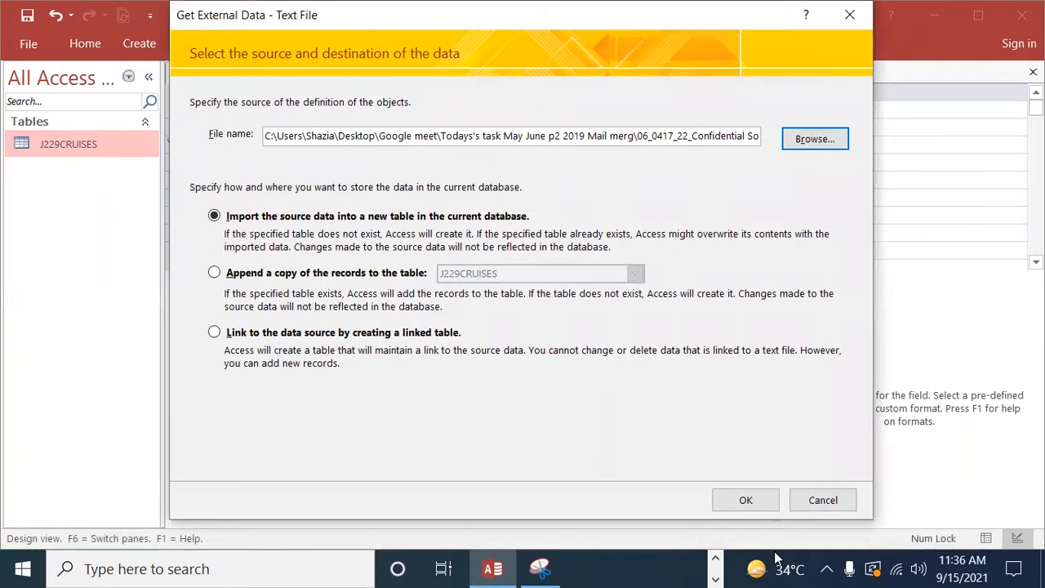
pyautogui.click(746, 500)
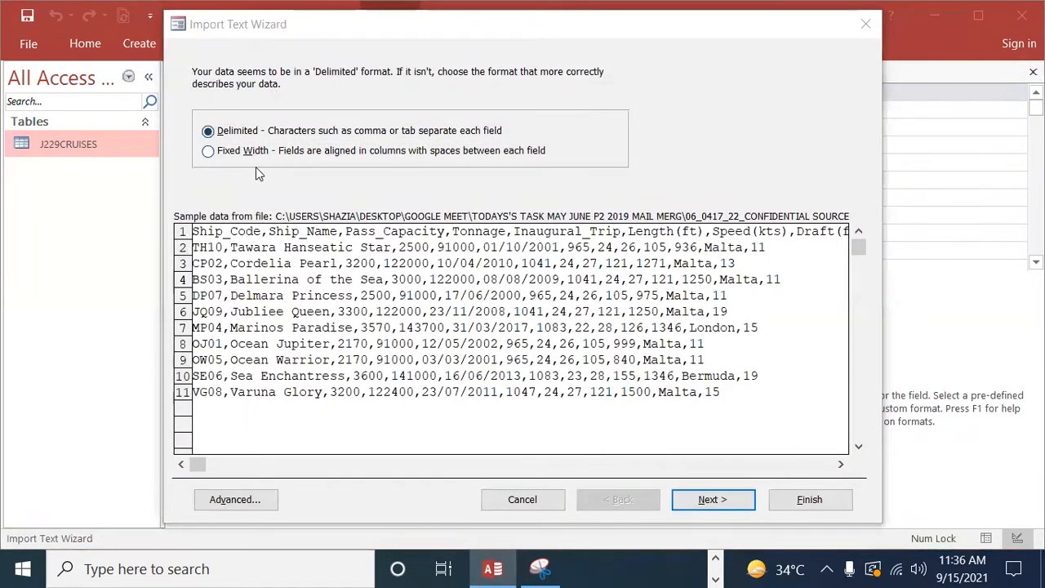
# Step: Import the ships data as comma-delimited text, with the first row containing the field names
pyautogui.moveTo(567, 28); pyautogui.dragTo(568, 19)
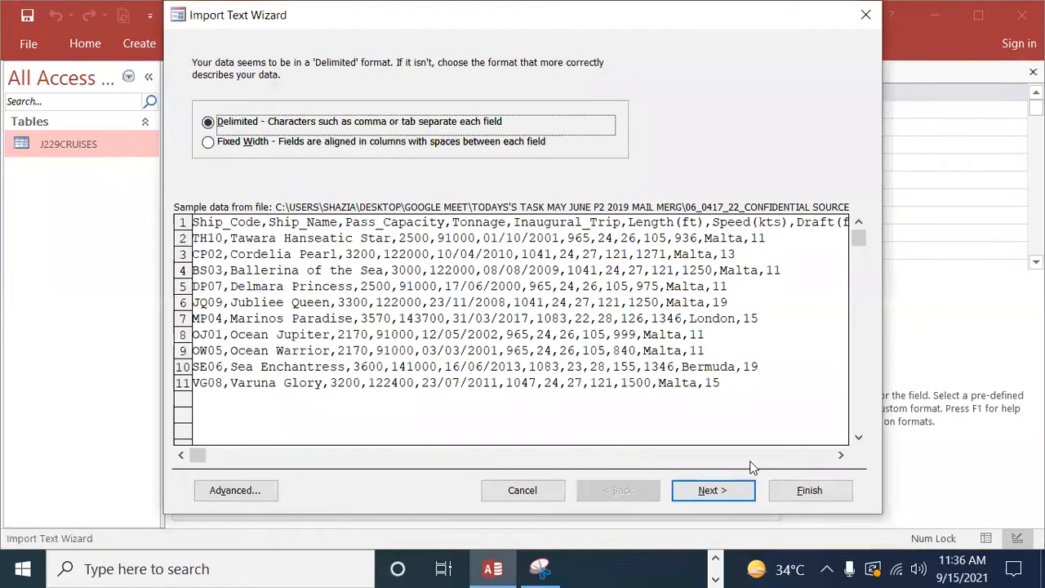
pyautogui.press('Return')
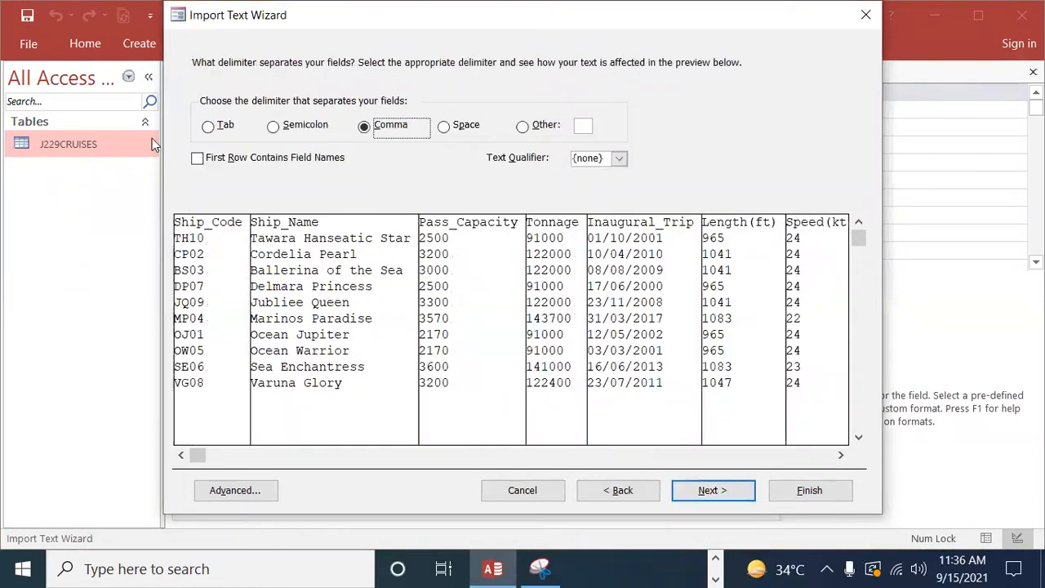
pyautogui.click(204, 167)
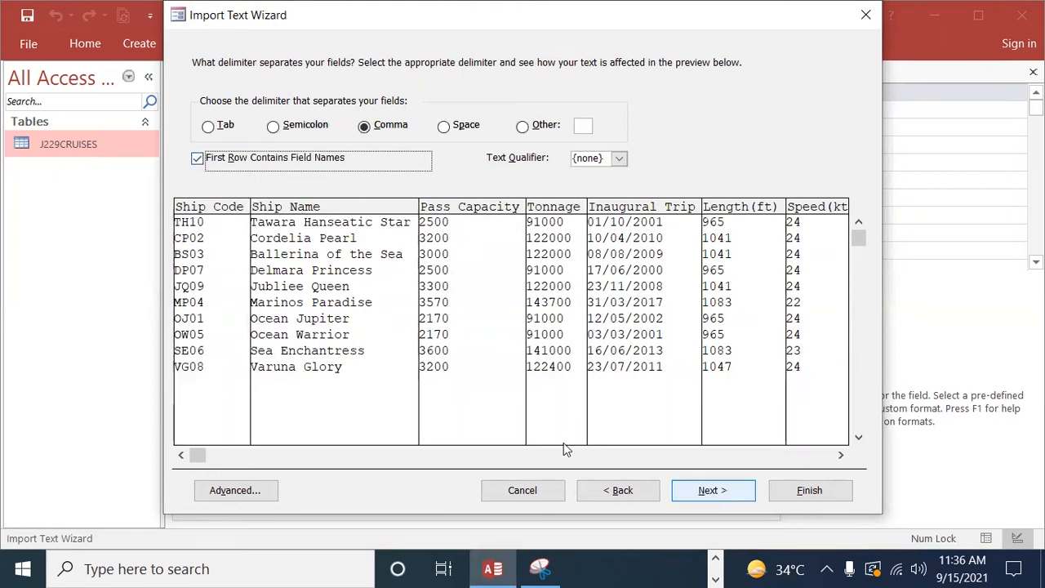
pyautogui.press('Return')
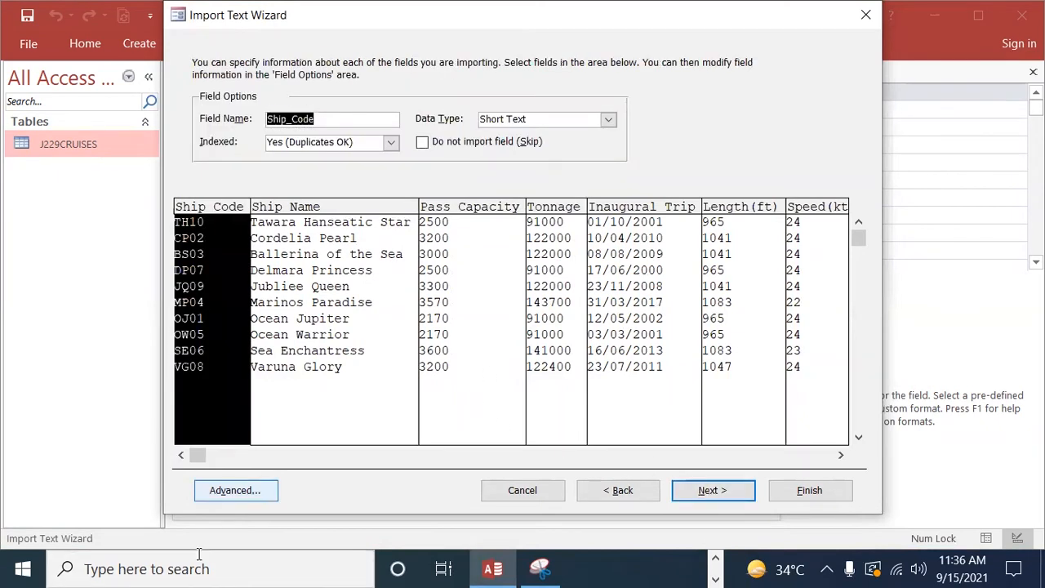
# Step: Set the date order to DMY in the J229SHIPS import specification
pyautogui.click(235, 490)
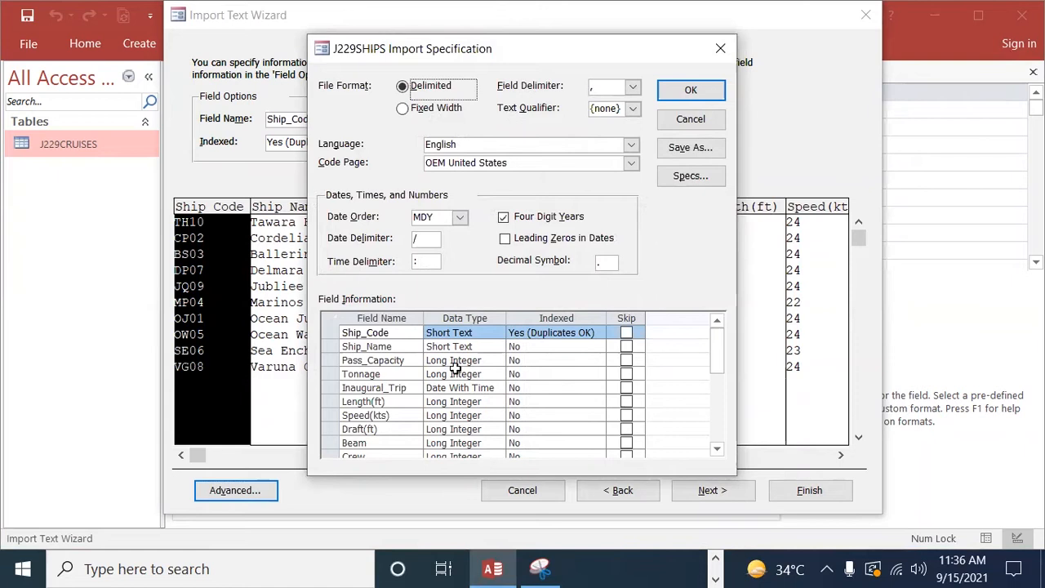
pyautogui.click(462, 217)
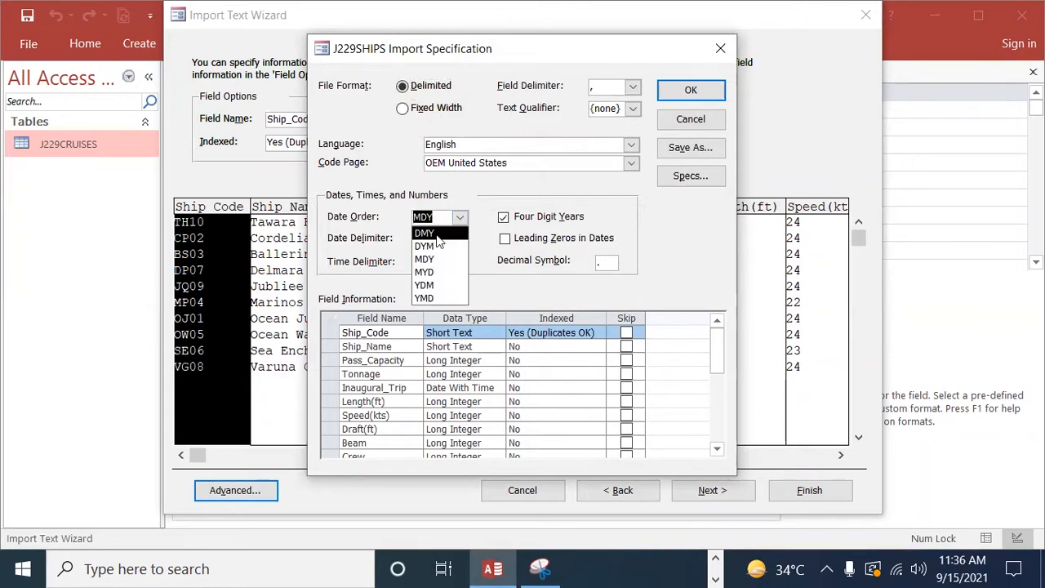
pyautogui.click(438, 234)
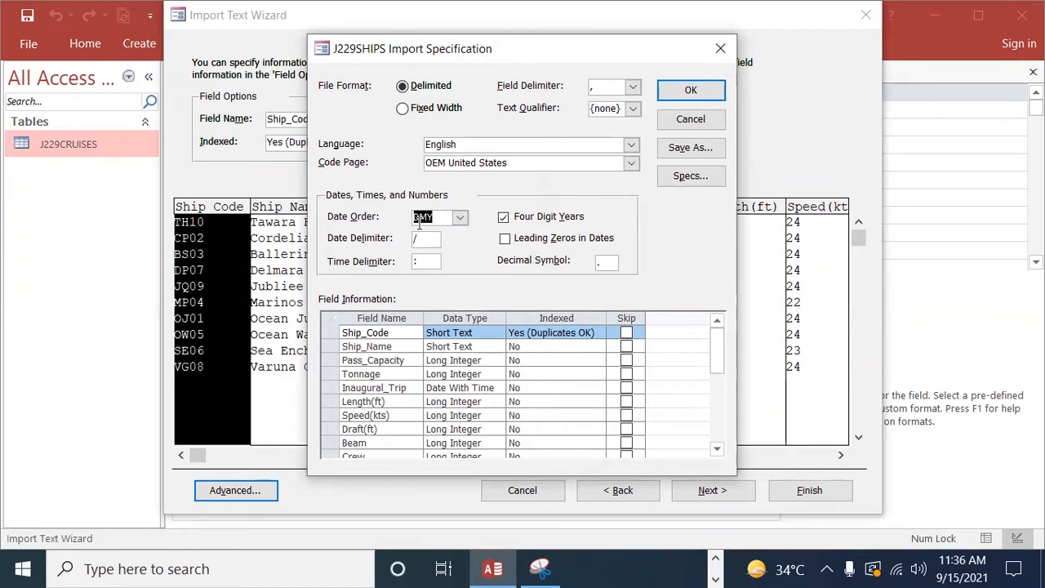
pyautogui.click(690, 90)
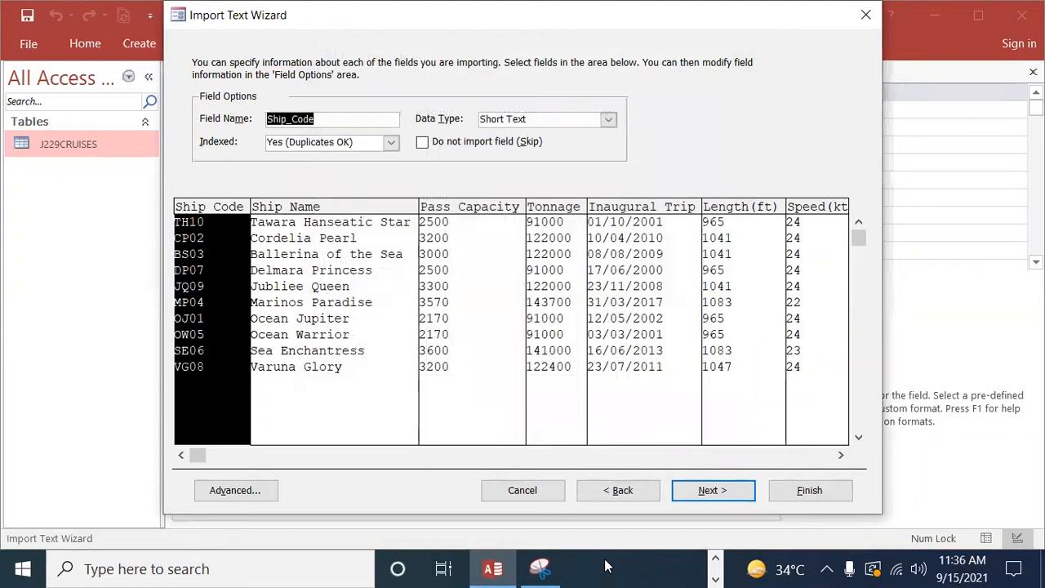
# Step: Switch to Edge and check question 21's primary key and relationship requirements for the ships table
pyautogui.click(716, 576)
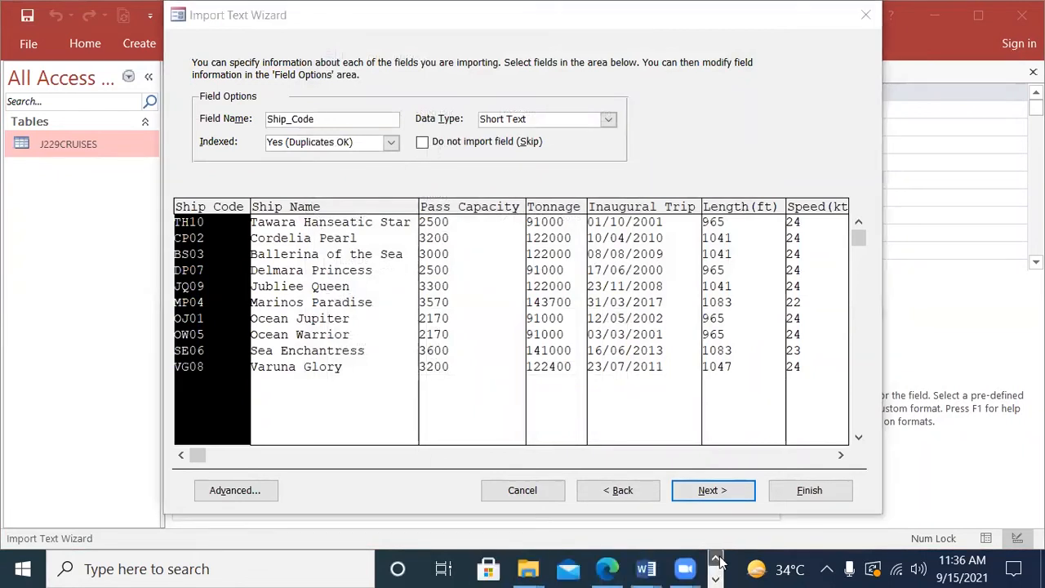
pyautogui.click(610, 570)
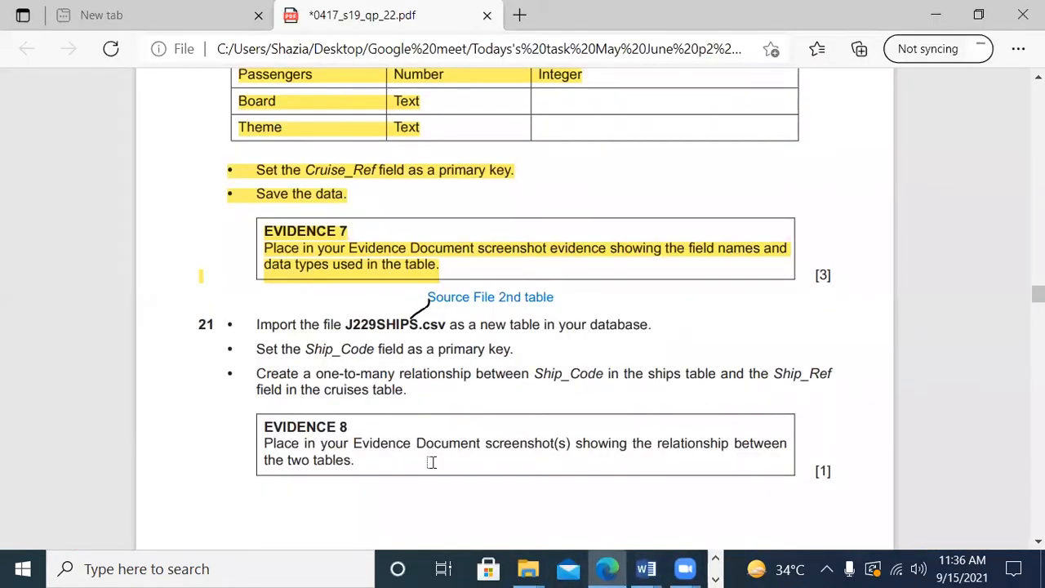
pyautogui.scroll(-2, 431, 462)
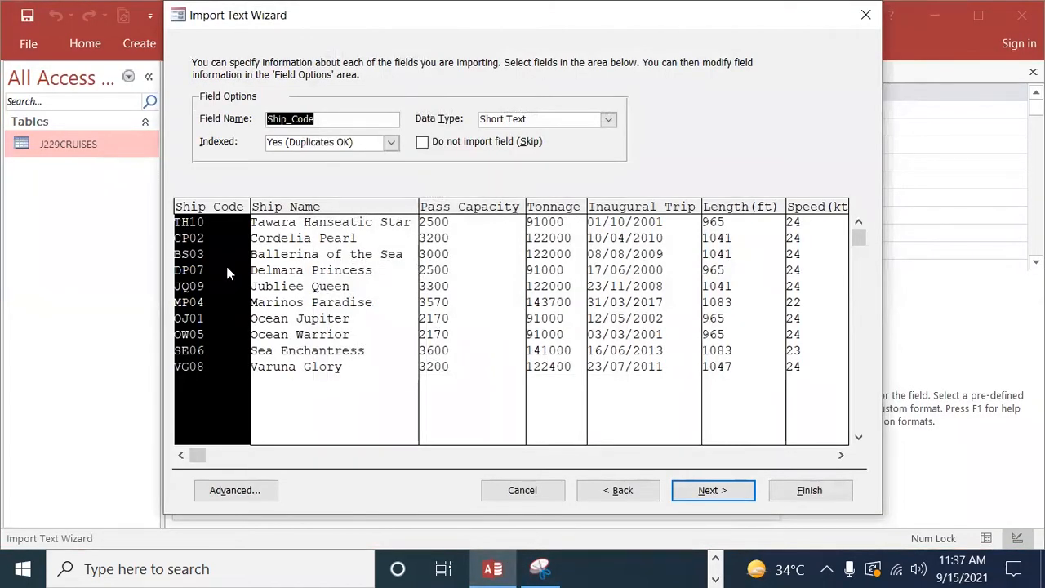
# Step: In Access, choose Ship_Code as the primary key and finish importing to table J229SHIPS without saving the import steps
pyautogui.click(712, 490)
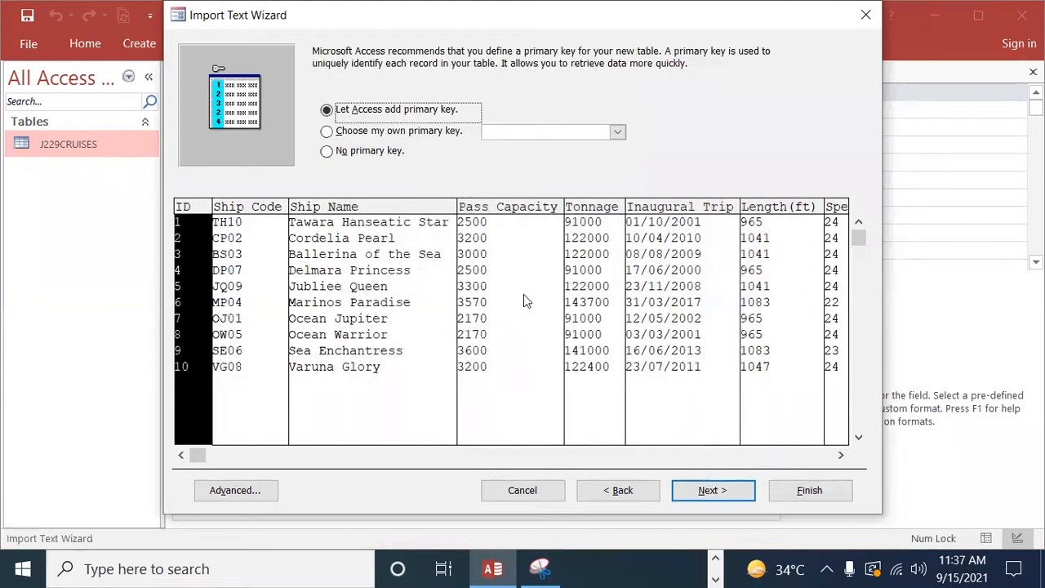
pyautogui.click(403, 134)
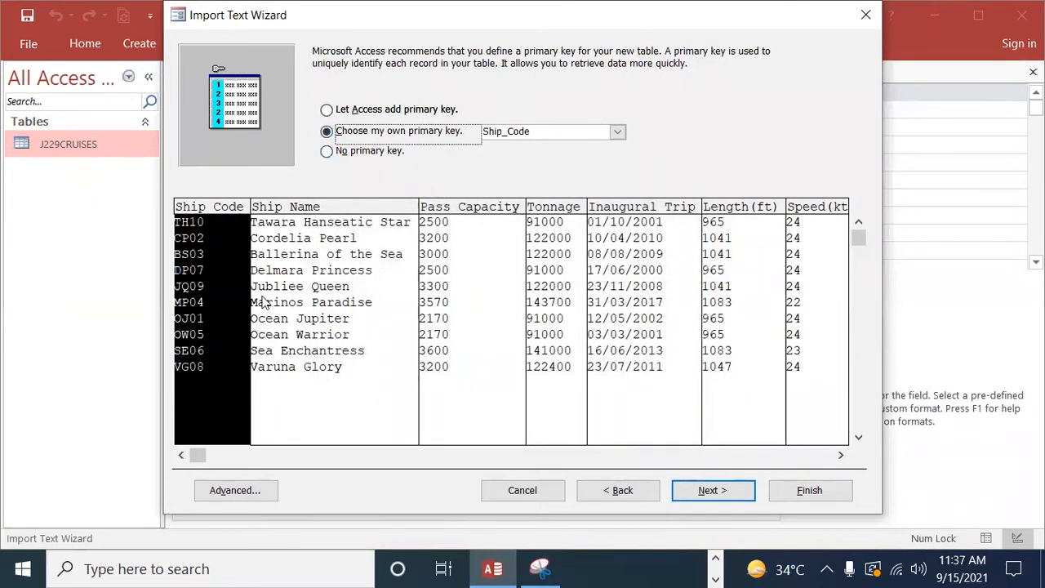
pyautogui.click(712, 490)
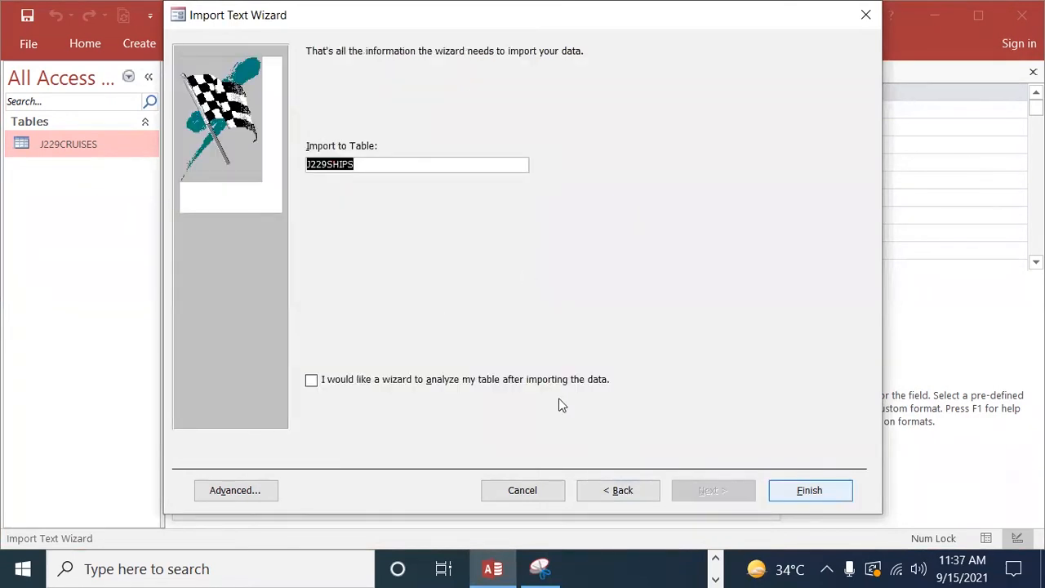
pyautogui.press('Return')
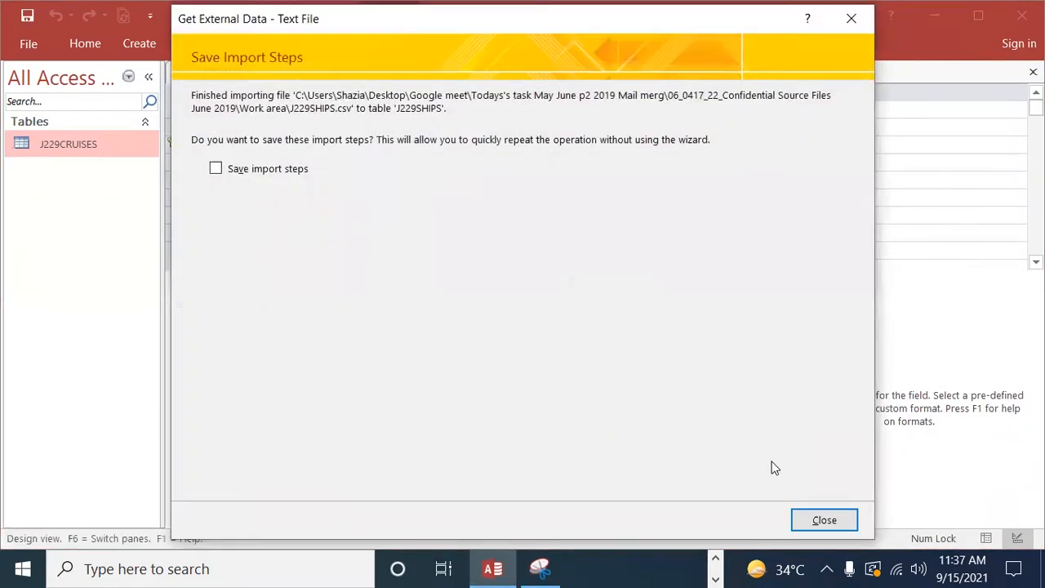
pyautogui.click(842, 520)
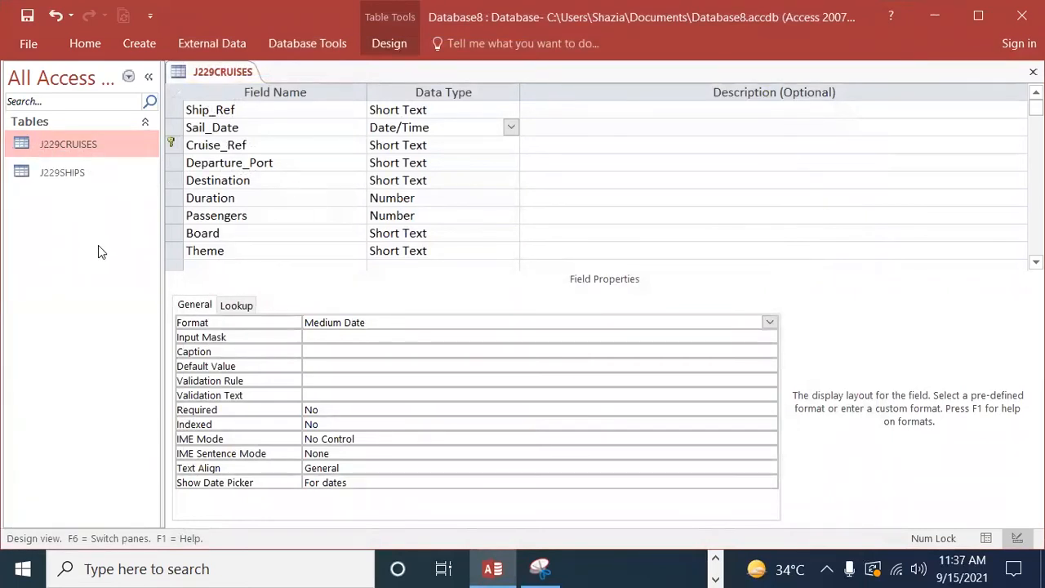
pyautogui.click(61, 179)
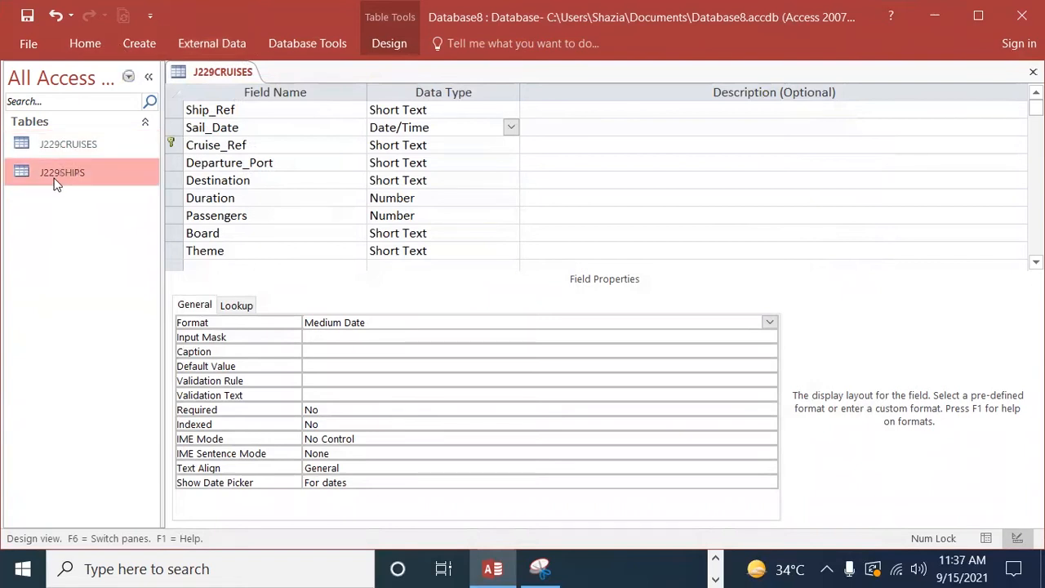
pyautogui.click(186, 44)
pyautogui.click(301, 46)
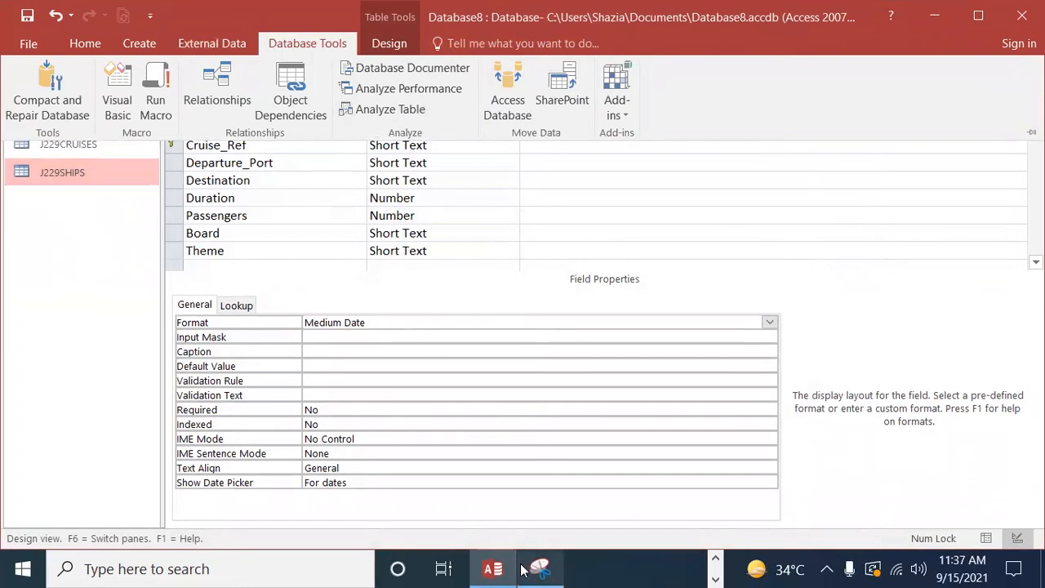
# Step: Switch to Edge and highlight question 21's import, primary key and one-to-many relationship instructions in yellow
pyautogui.click(721, 569)
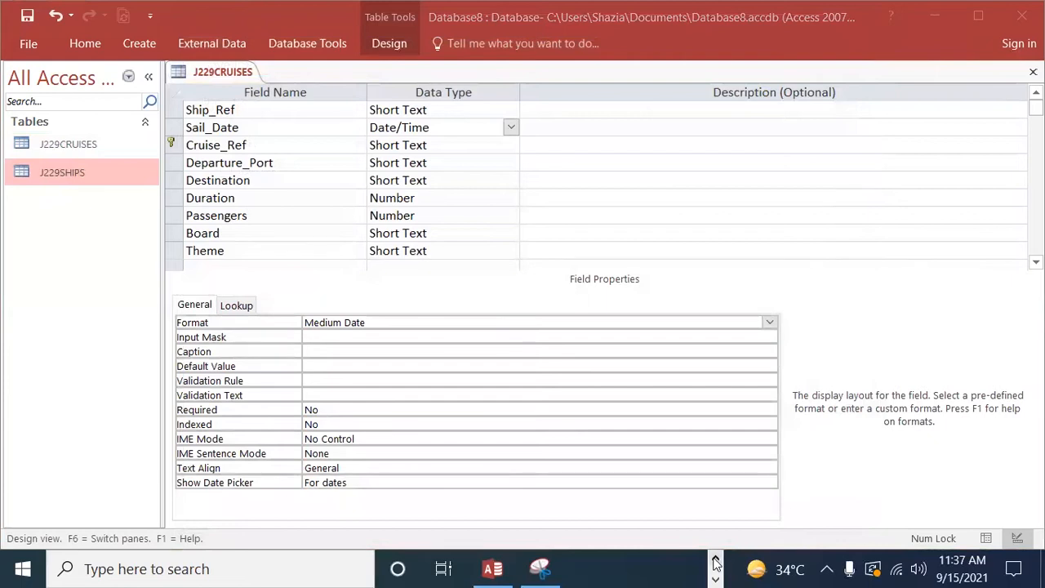
pyautogui.click(716, 560)
pyautogui.click(610, 570)
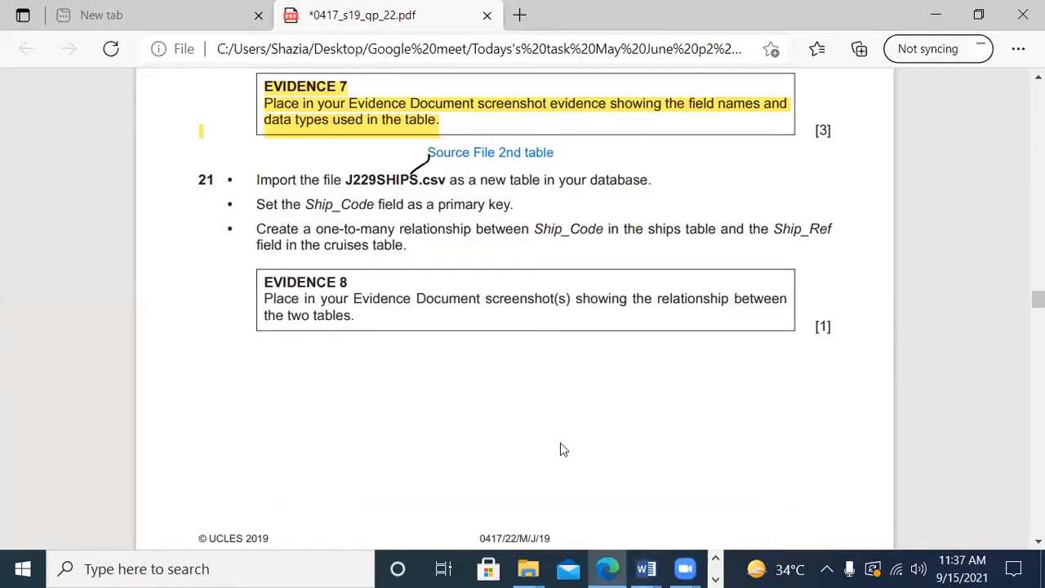
pyautogui.scroll(-1, 563, 449)
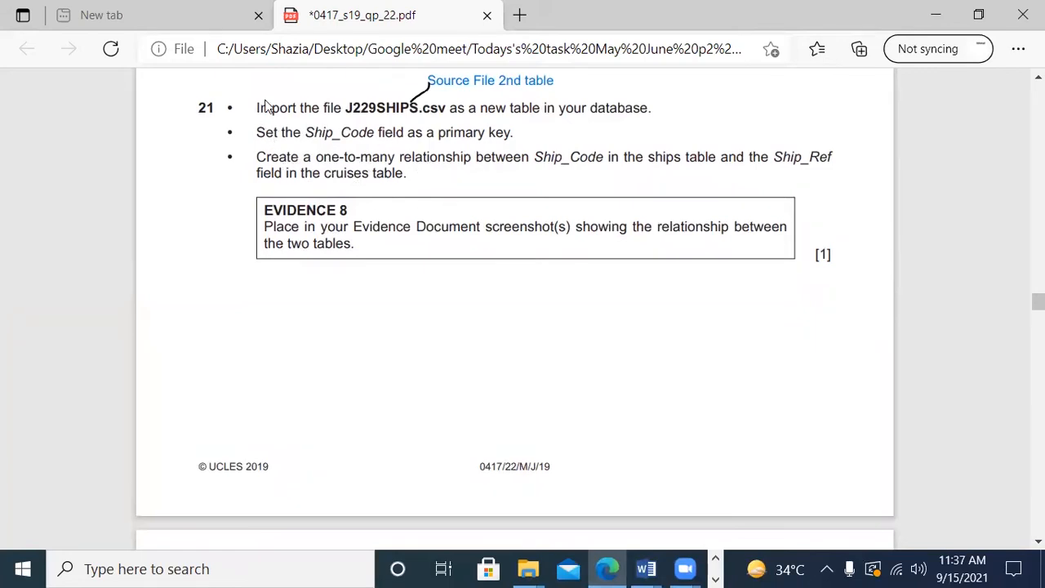
pyautogui.moveTo(259, 108); pyautogui.dragTo(831, 157)
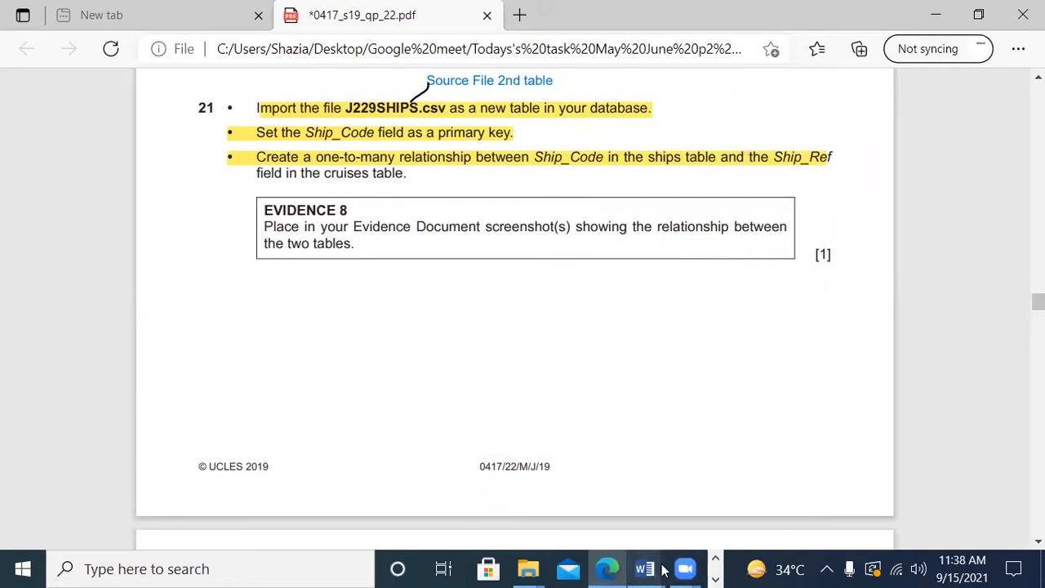
# Step: Switch back to Access and open the database's Relationships window
pyautogui.click(716, 579)
pyautogui.click(492, 570)
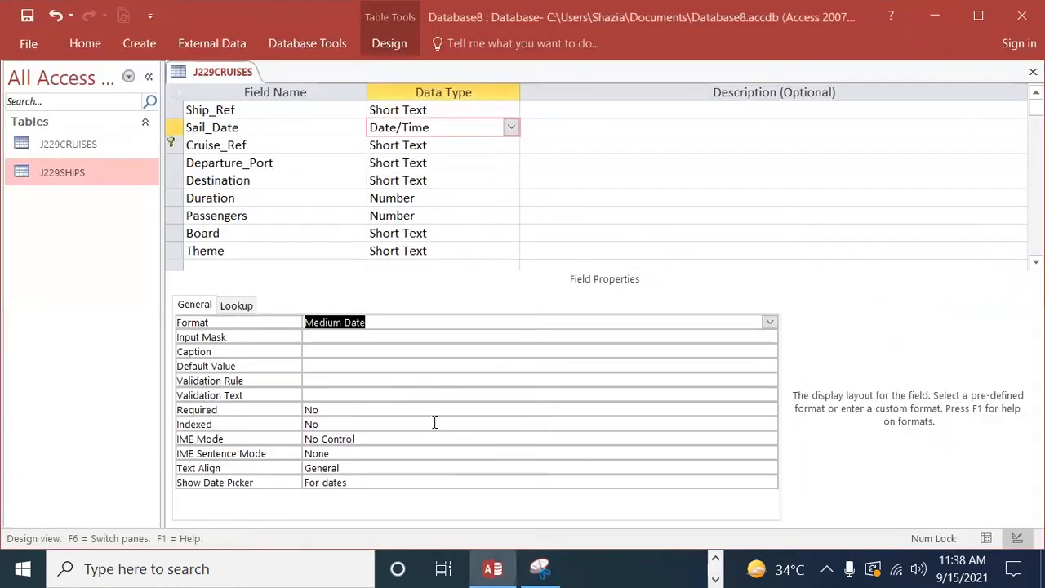
pyautogui.click(310, 45)
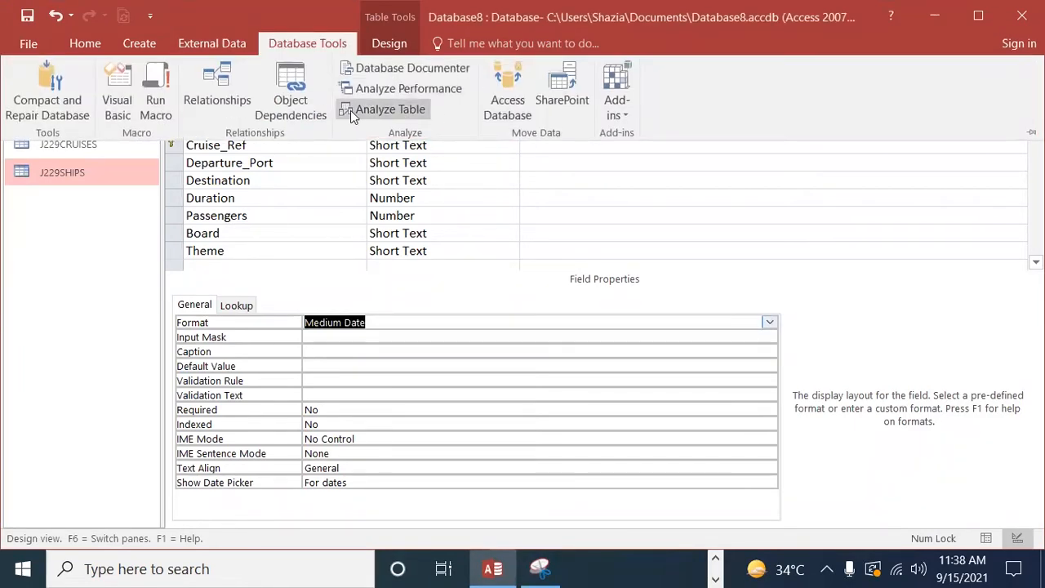
pyautogui.click(218, 90)
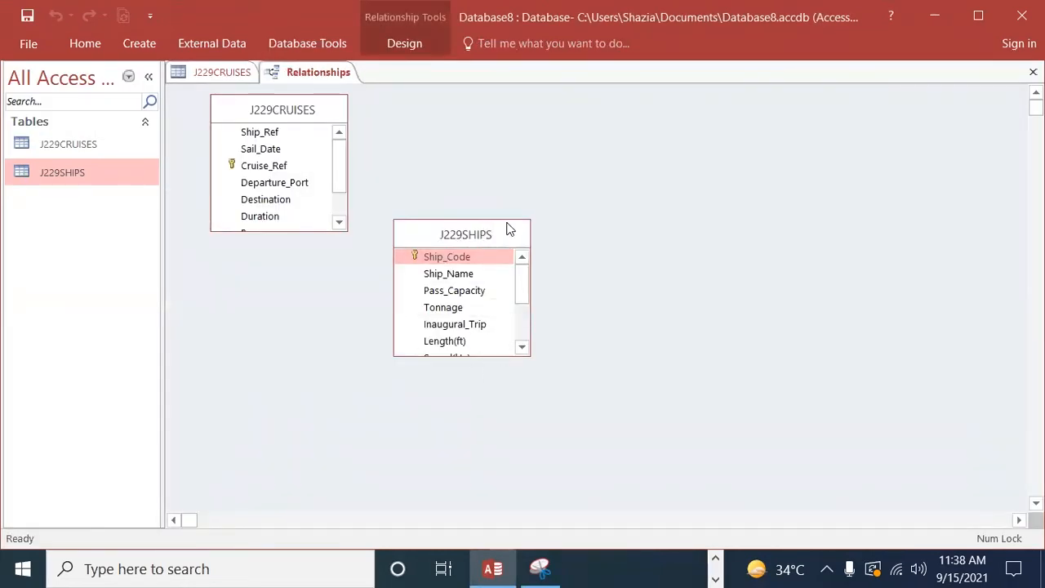
# Step: Place J229CRUISES to the right of J229SHIPS and create a one-to-many relationship from Ship_Code to Ship_Ref
pyautogui.moveTo(508, 229); pyautogui.dragTo(541, 123)
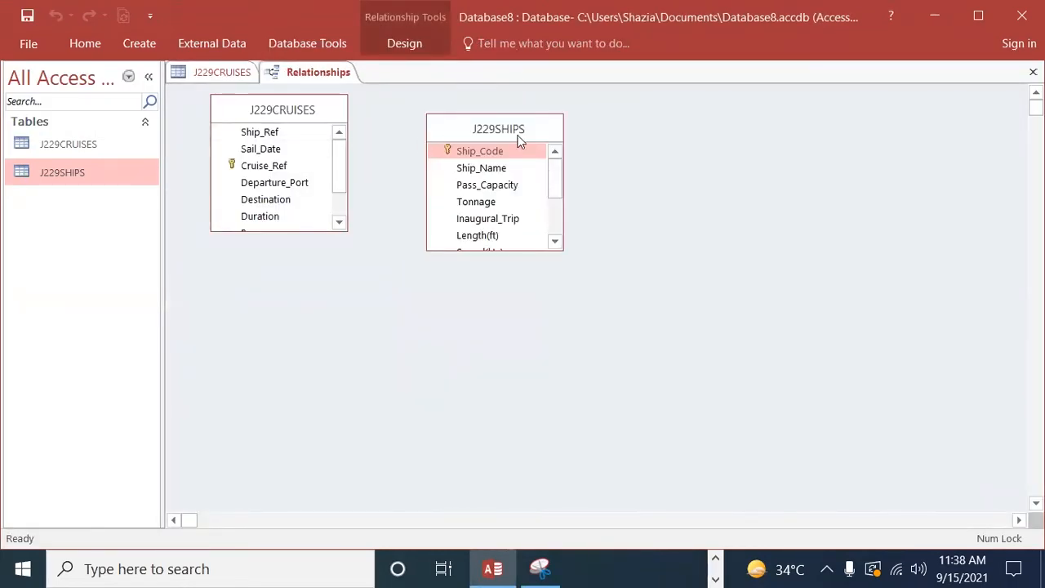
pyautogui.moveTo(339, 118); pyautogui.dragTo(574, 148)
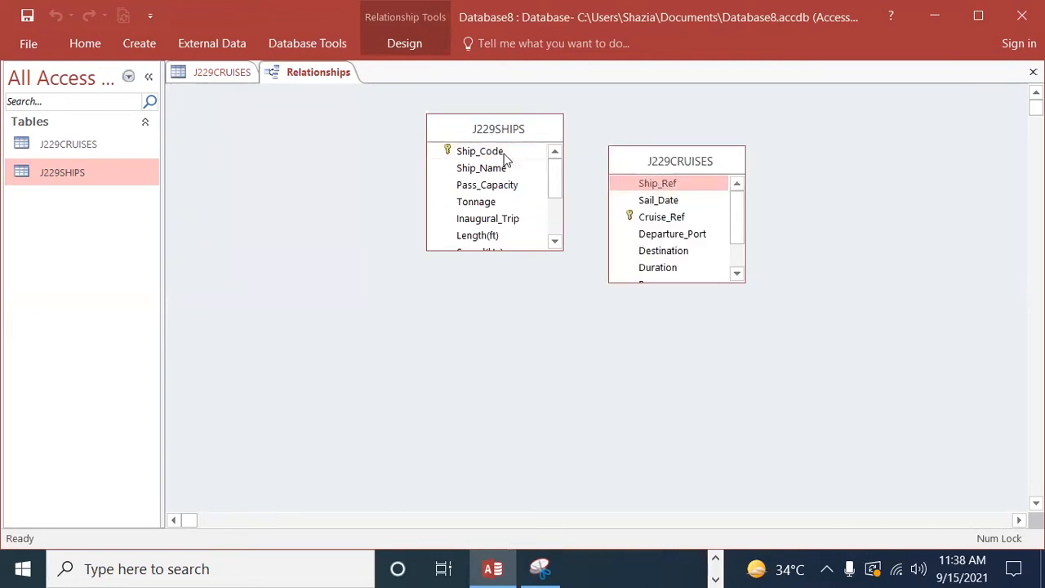
pyautogui.moveTo(503, 156); pyautogui.dragTo(649, 185)
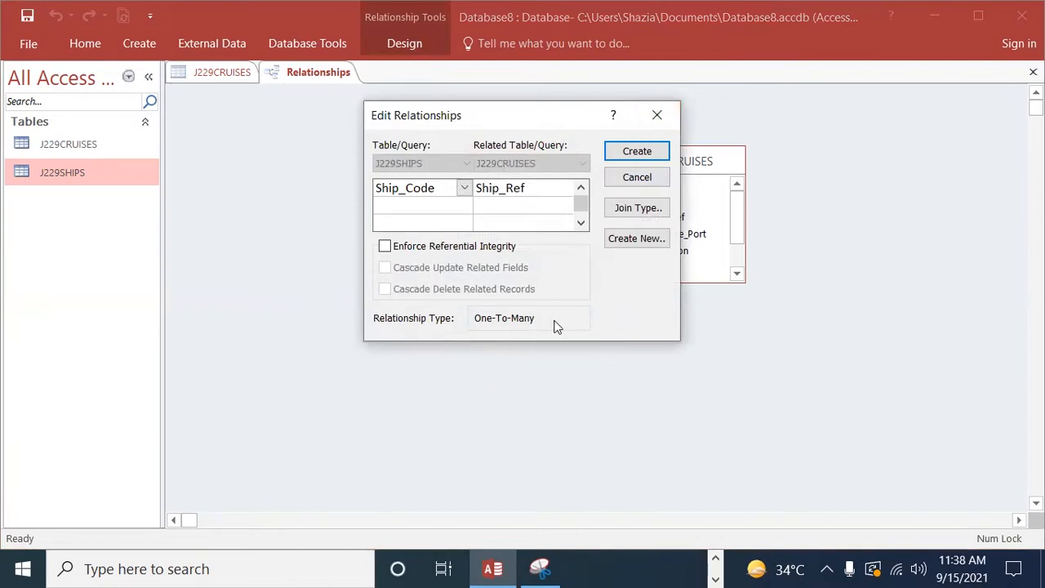
pyautogui.click(627, 152)
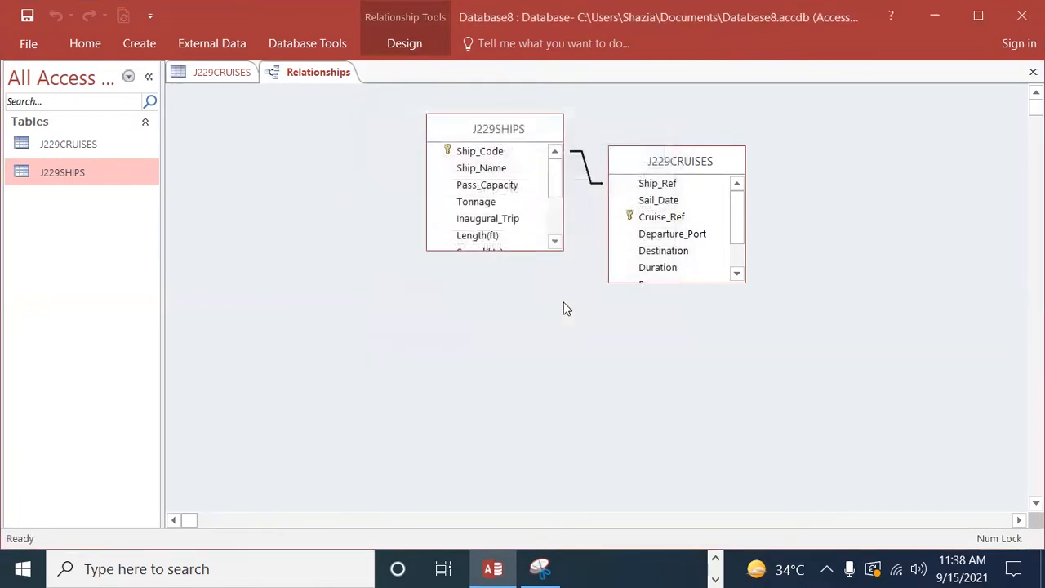
# Step: Open the Ship_Code to Ship_Ref relationship for editing, compare it with question 21 in Edge, and return to Access
pyautogui.doubleClick(585, 165)
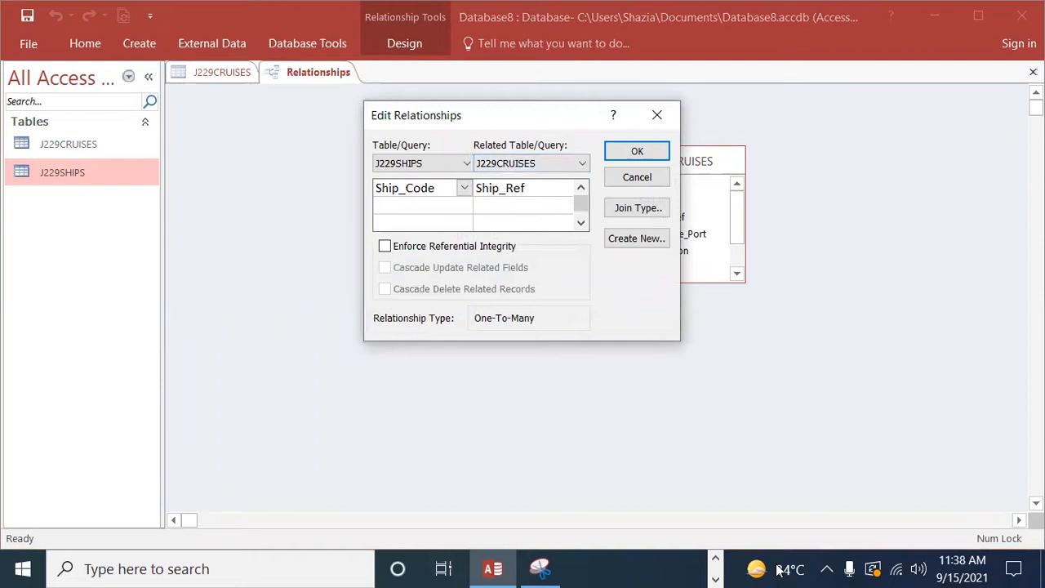
pyautogui.click(709, 561)
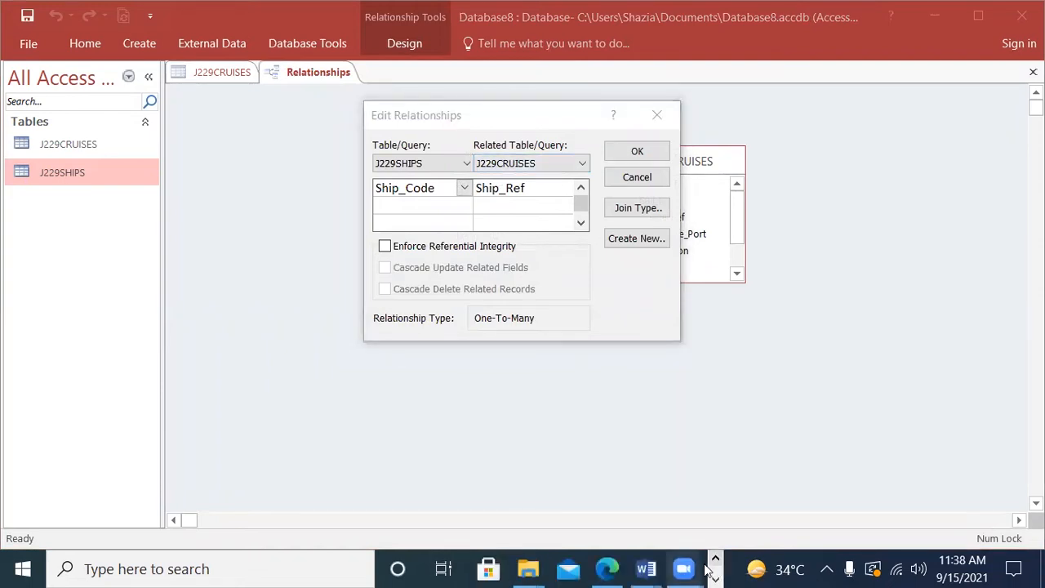
pyautogui.click(606, 569)
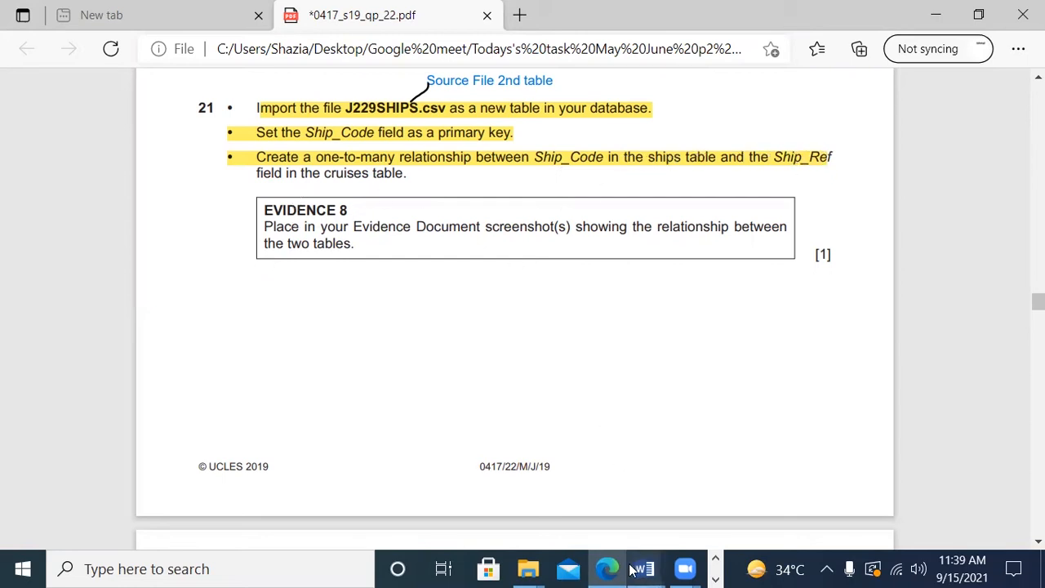
pyautogui.click(715, 579)
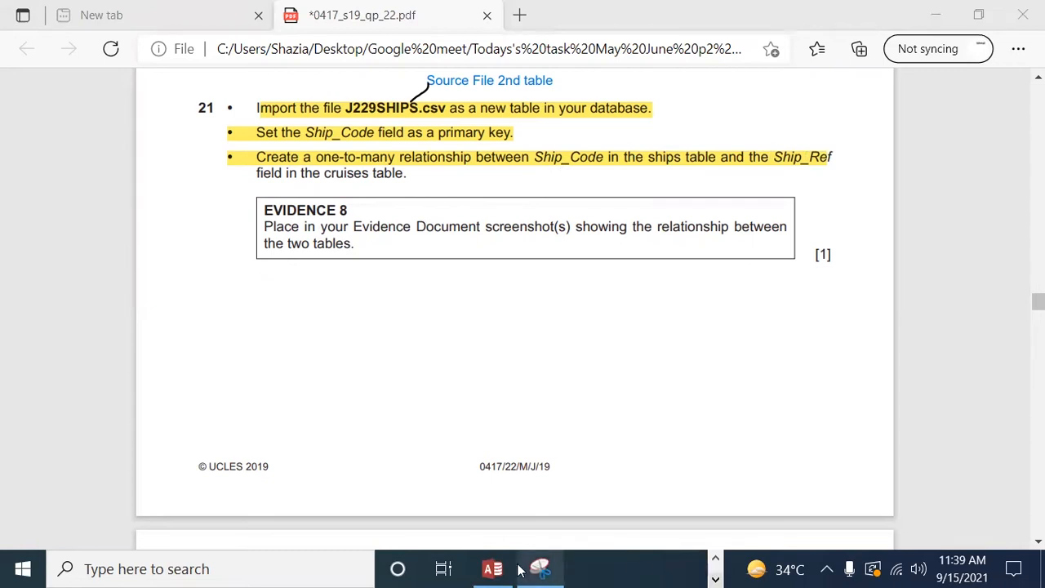
pyautogui.click(492, 570)
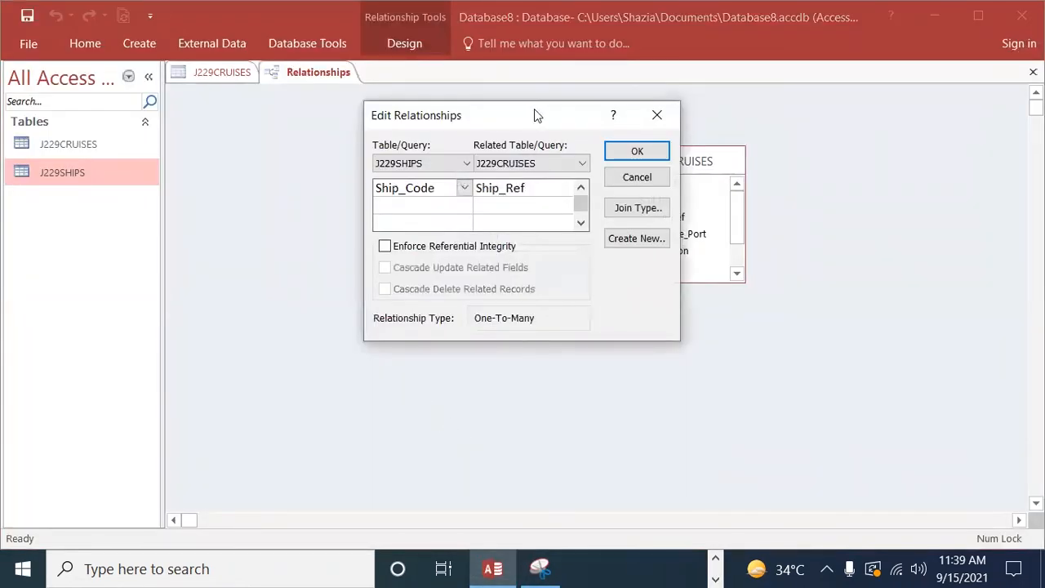
# Step: Move the Edit Relationships dialog off the join line to examine both together, and accept the relationship settings
pyautogui.moveTo(523, 115); pyautogui.dragTo(481, 219)
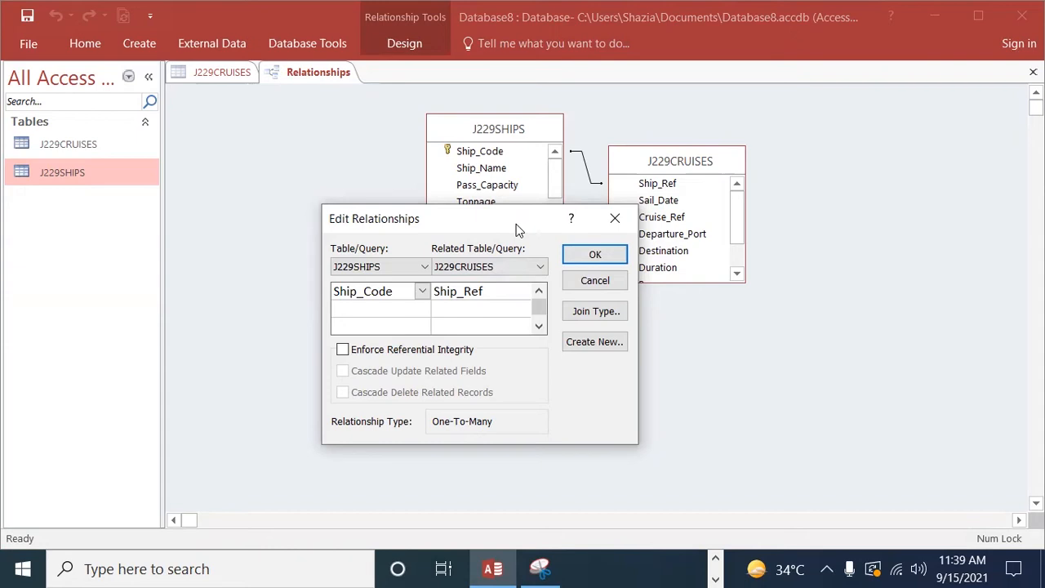
pyautogui.moveTo(517, 224); pyautogui.dragTo(916, 112)
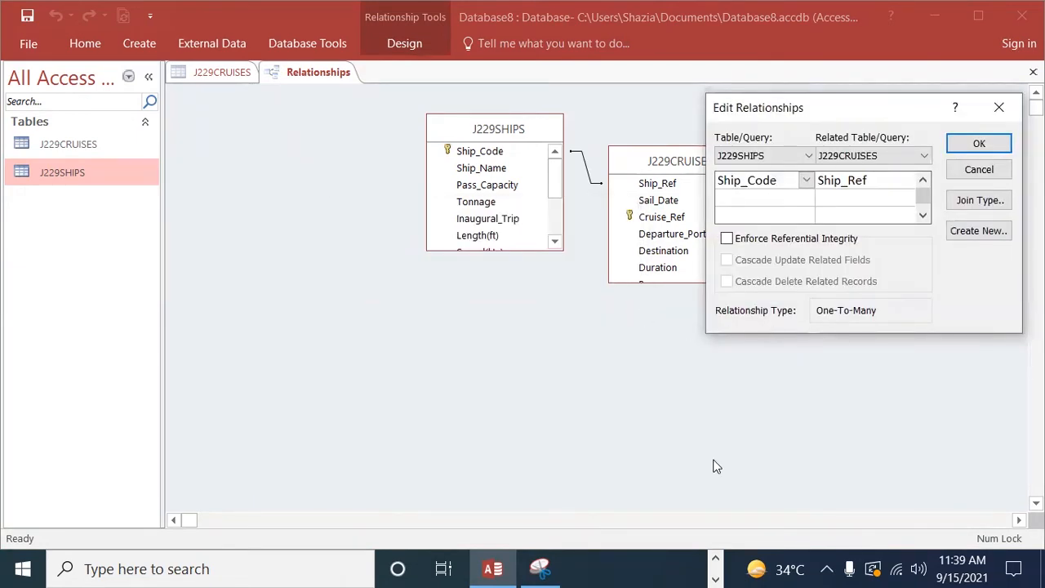
pyautogui.click(970, 147)
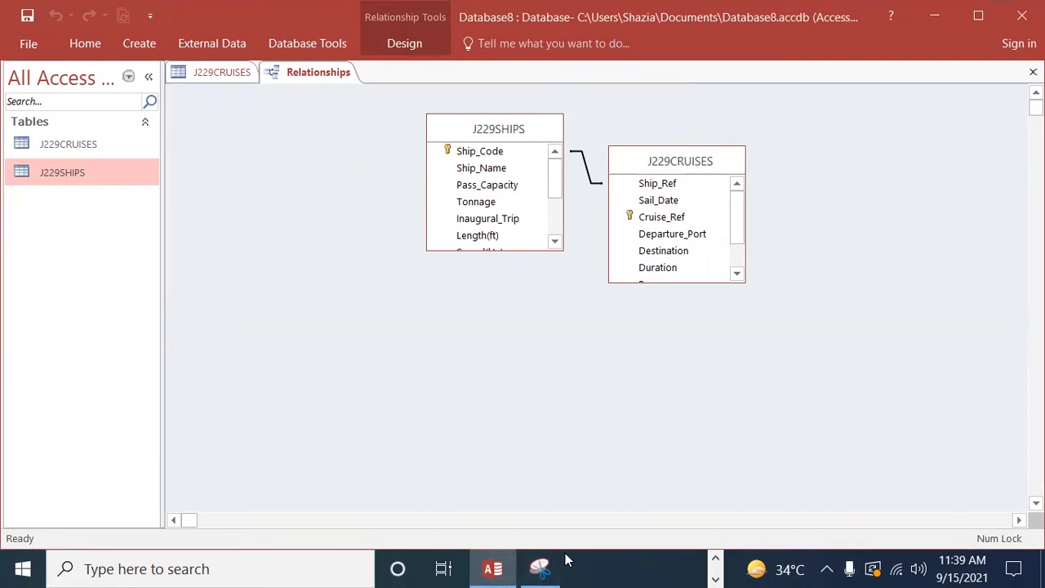
# Step: Check the Evidence 8 requirement in Edge, and snip the joined J229SHIPS and J229CRUISES tables in Access's Relationships window
pyautogui.click(716, 559)
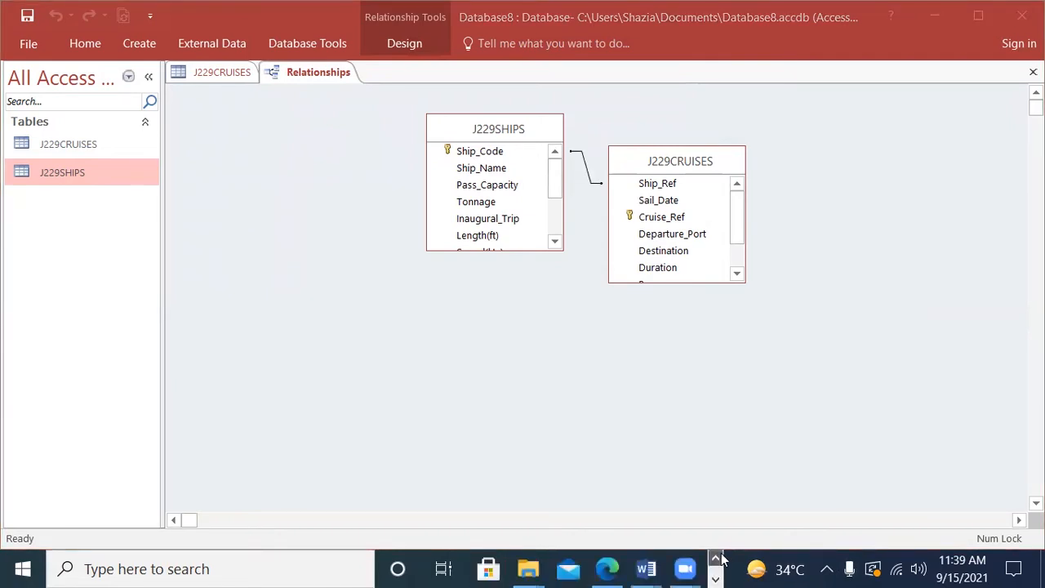
pyautogui.click(607, 569)
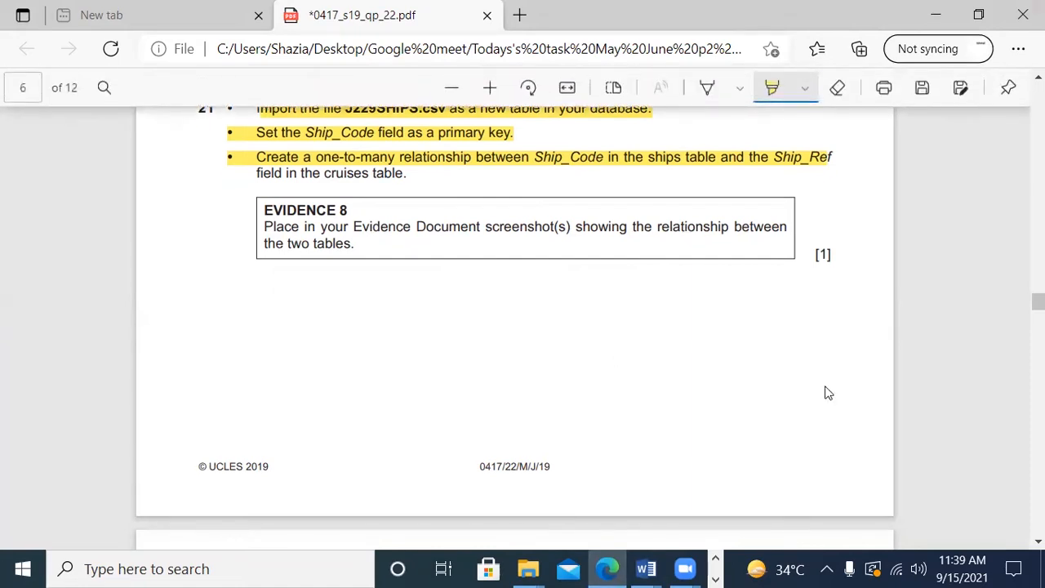
pyautogui.click(716, 577)
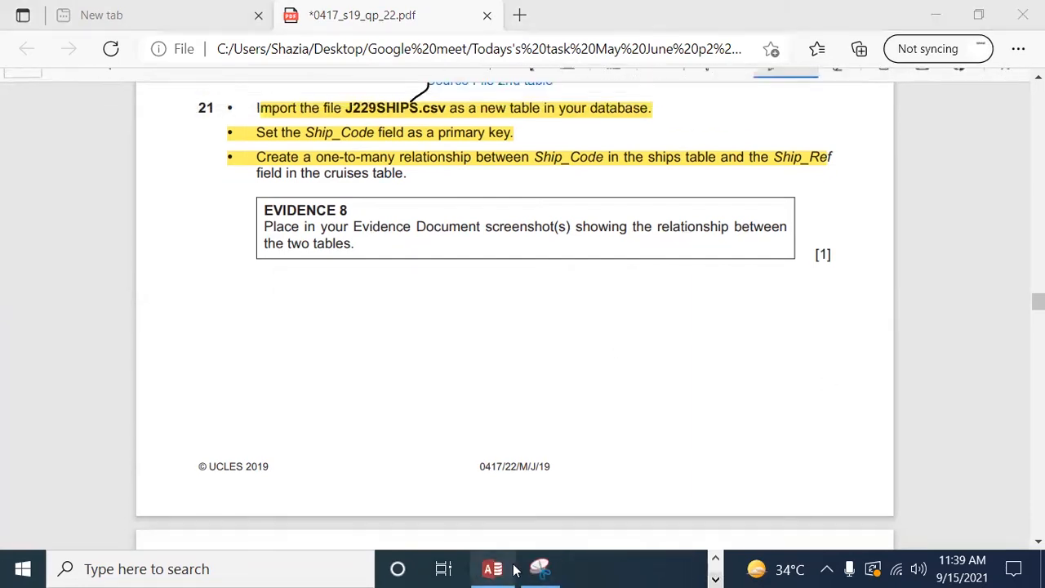
pyautogui.click(547, 570)
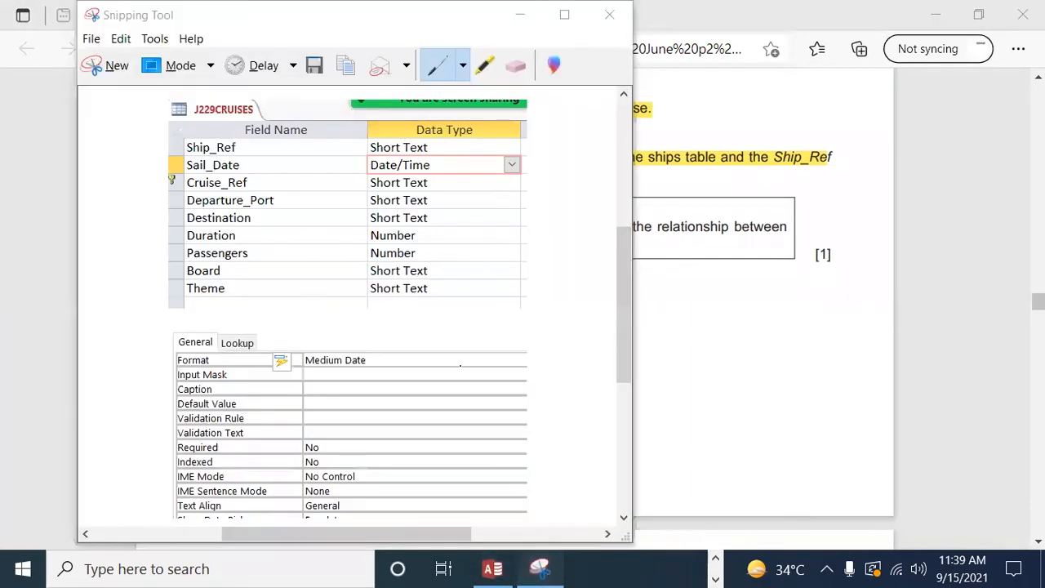
pyautogui.click(104, 73)
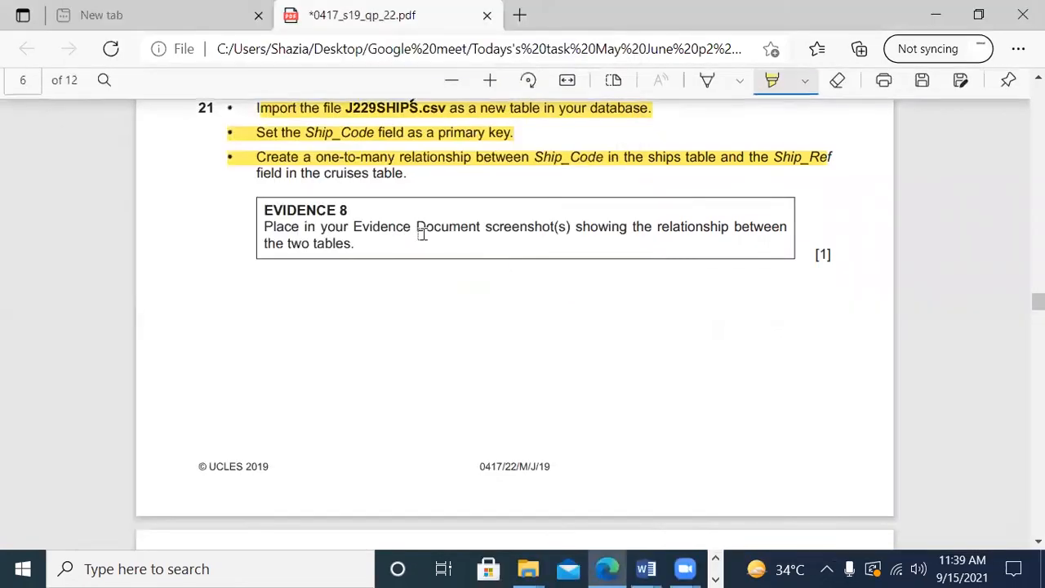
pyautogui.press('Escape')
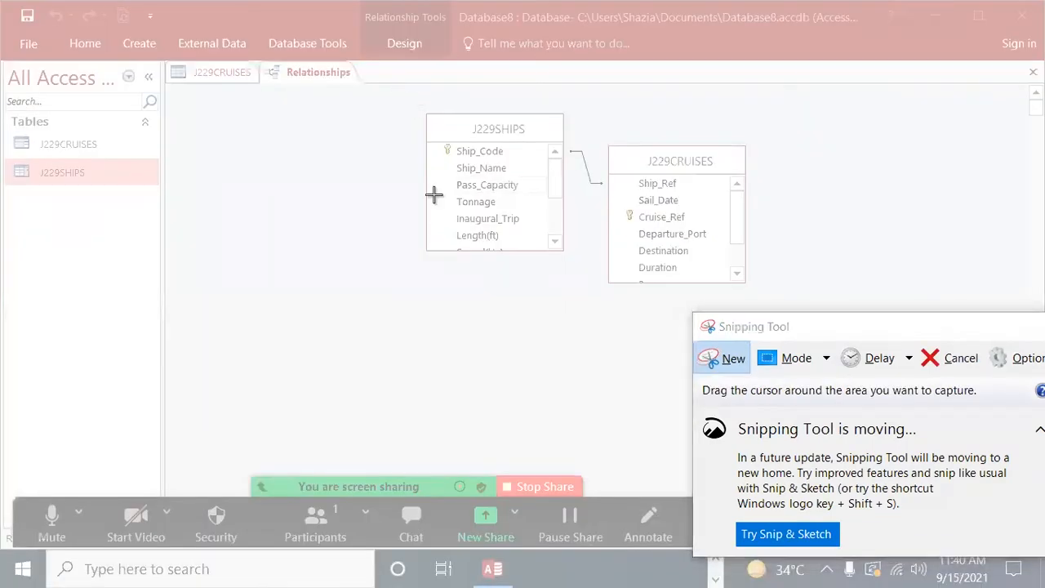
pyautogui.moveTo(403, 92); pyautogui.dragTo(789, 324)
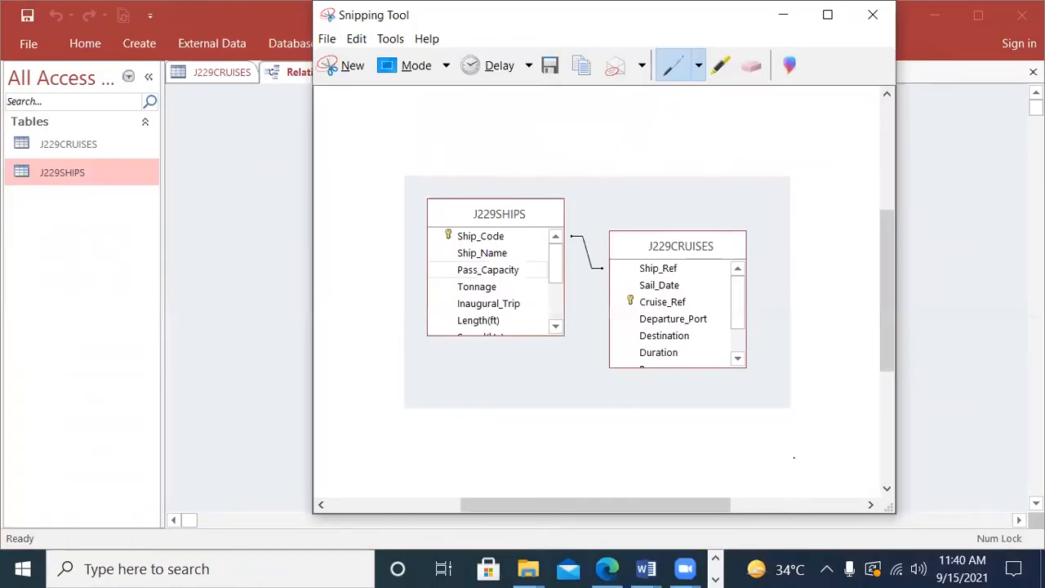
# Step: Switch to the J229EVIDENCE9999 document in Word and paste the relationship snip under the Step 21 - EVIDENCE 8 heading
pyautogui.click(716, 579)
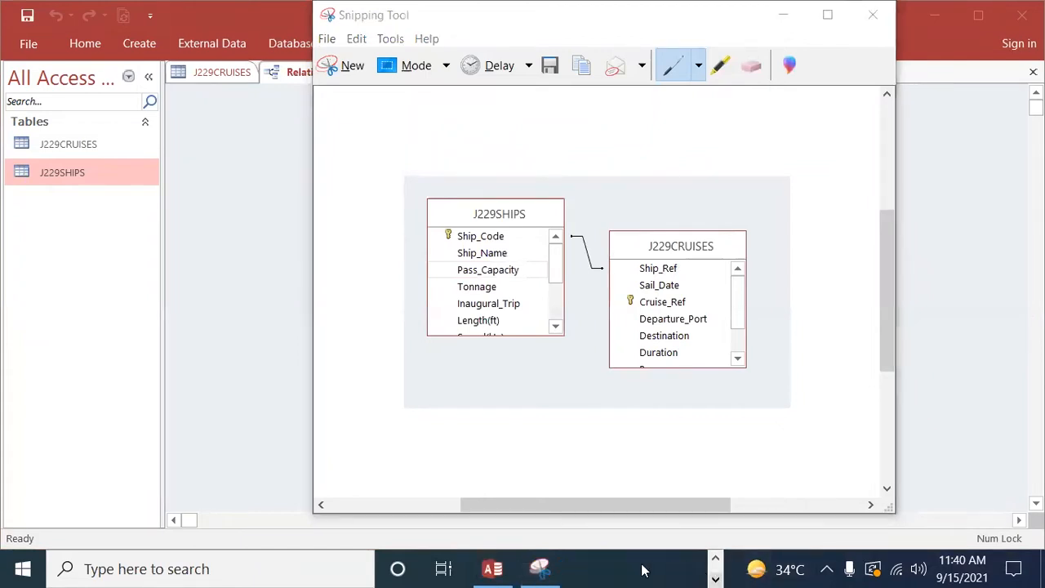
pyautogui.click(491, 568)
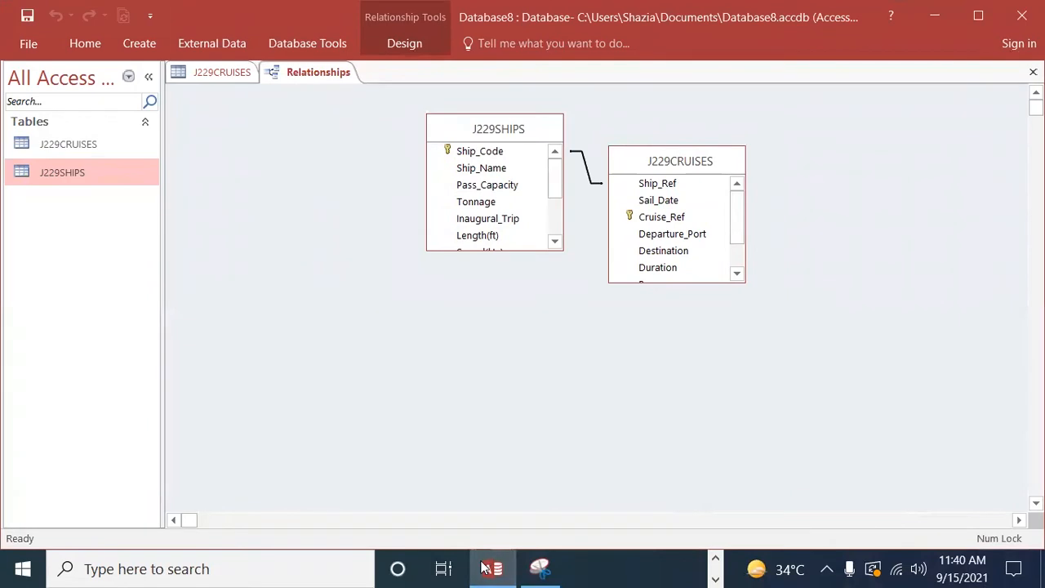
pyautogui.moveTo(495, 569)
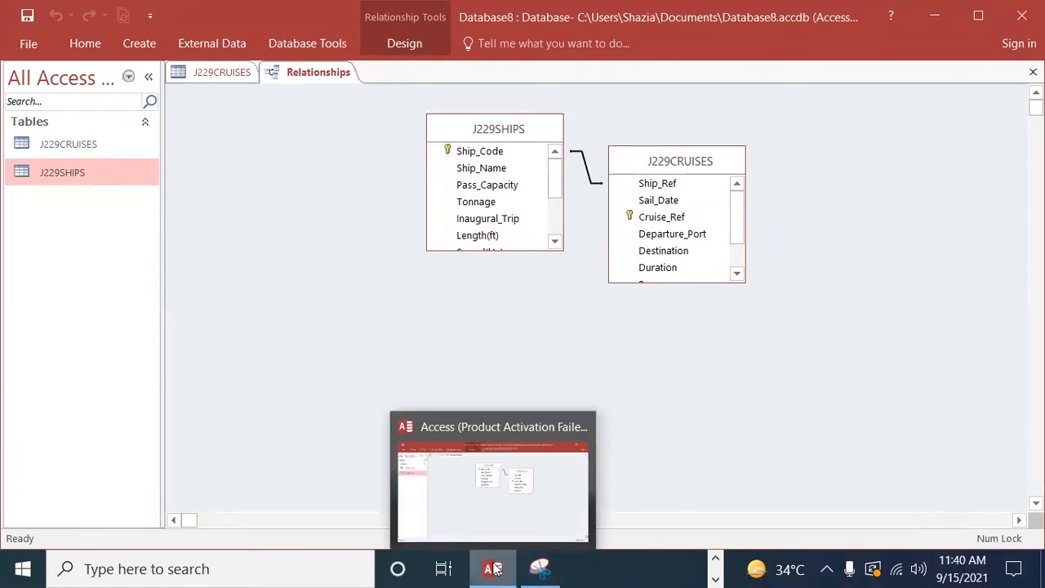
pyautogui.click(715, 559)
pyautogui.moveTo(653, 569)
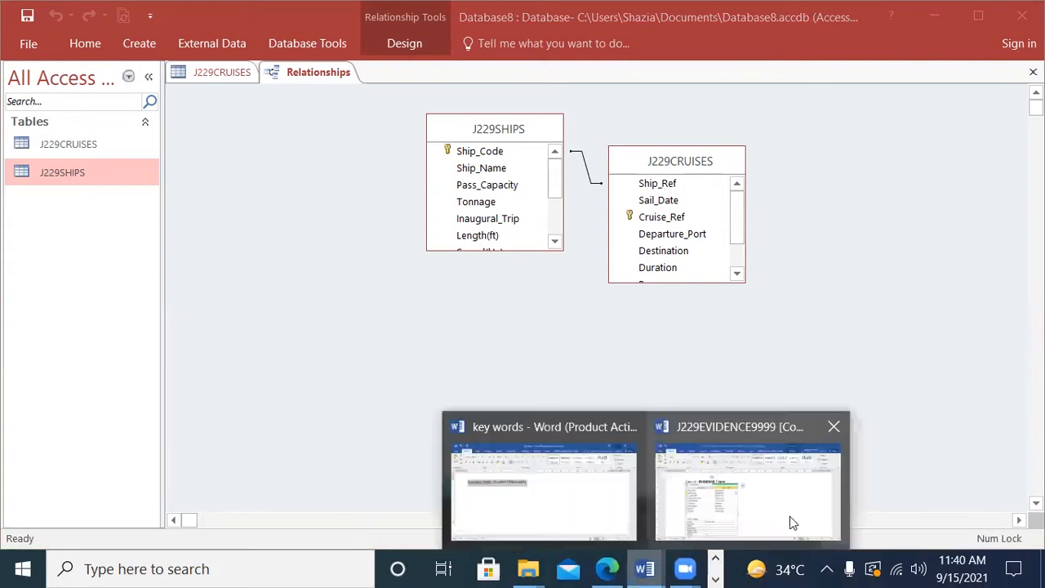
pyautogui.click(789, 521)
pyautogui.scroll(-5, 477, 414)
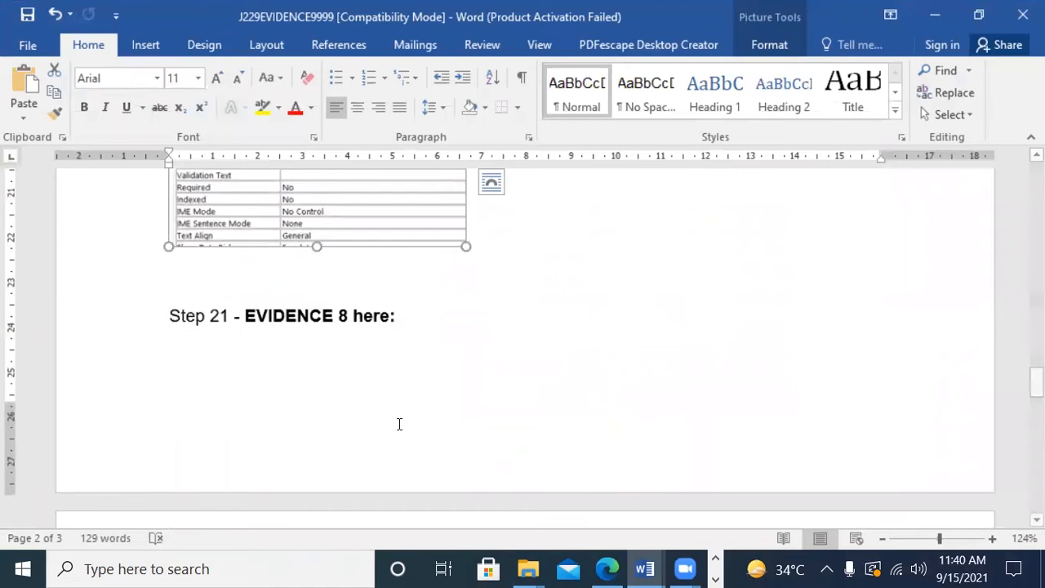
pyautogui.click(576, 494)
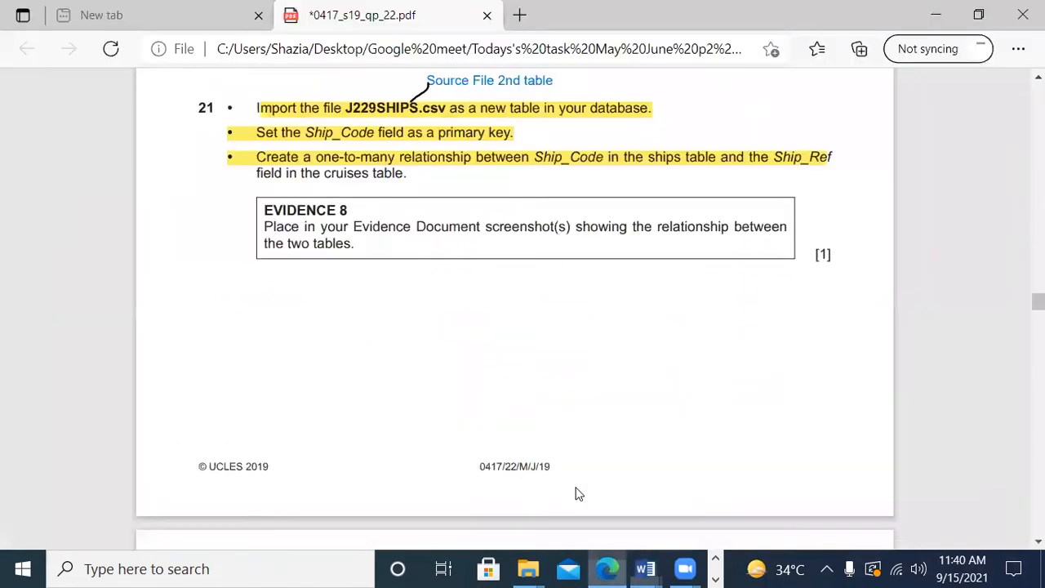
pyautogui.click(645, 569)
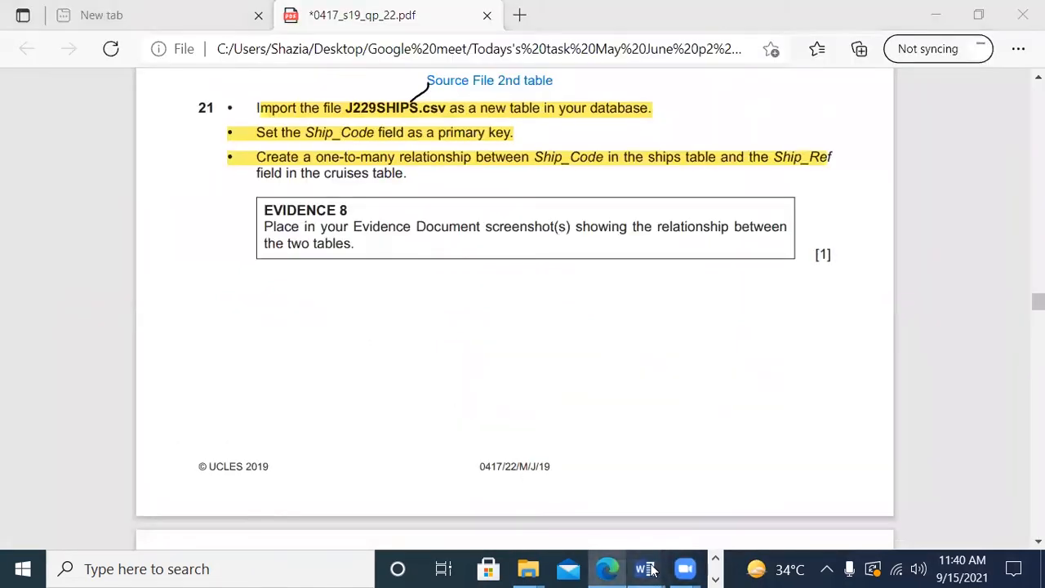
pyautogui.click(695, 495)
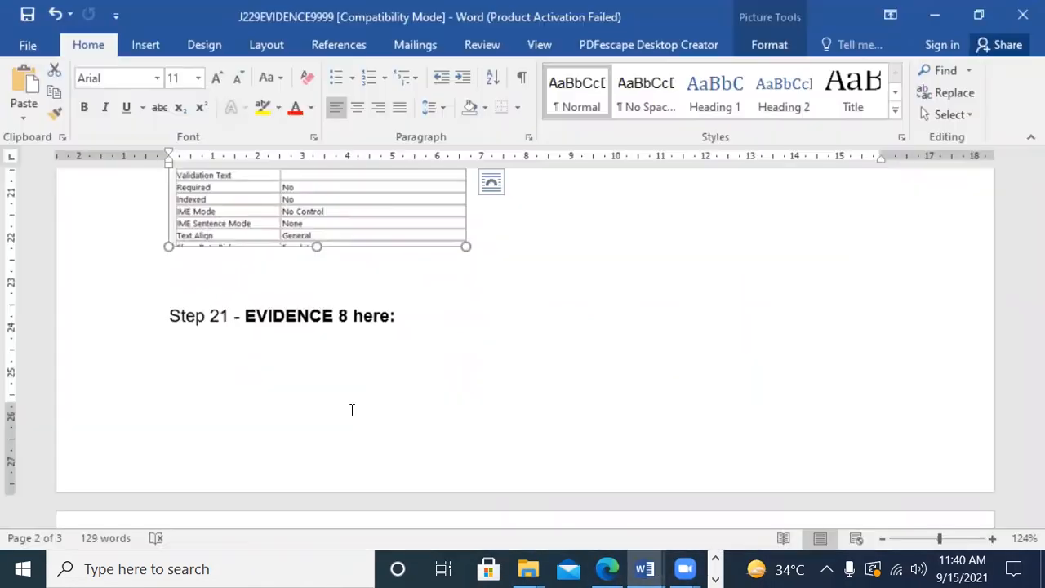
pyautogui.click(286, 372)
pyautogui.hotkey('ctrl', 'v')
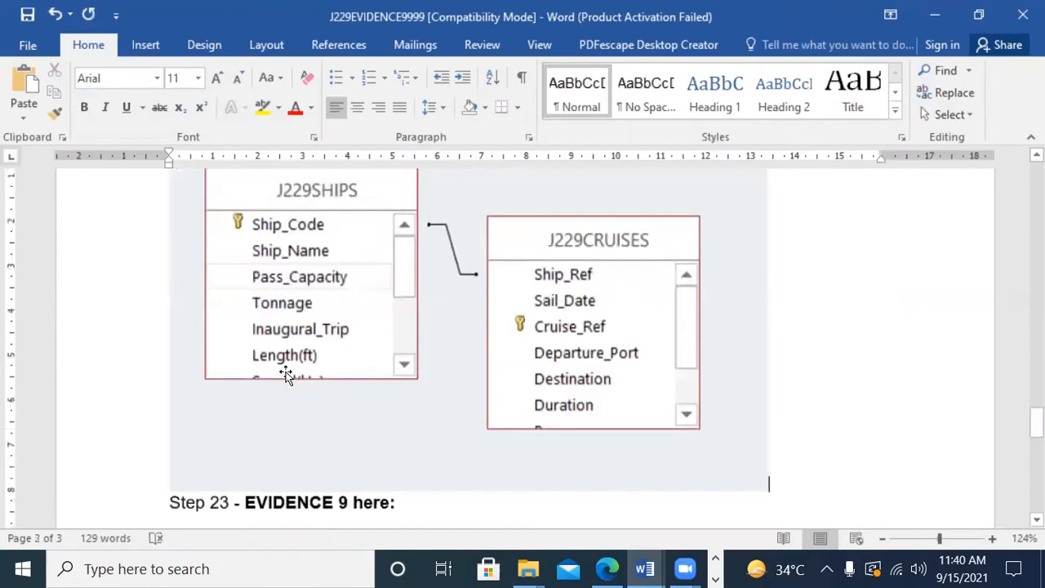
# Step: Shrink the pasted relationship screenshot proportionally to about 5 cm wide and deselect it
pyautogui.click(527, 392)
pyautogui.moveTo(696, 461); pyautogui.dragTo(223, 267)
pyautogui.scroll(10, 702, 381)
pyautogui.scroll(-4, 691, 460)
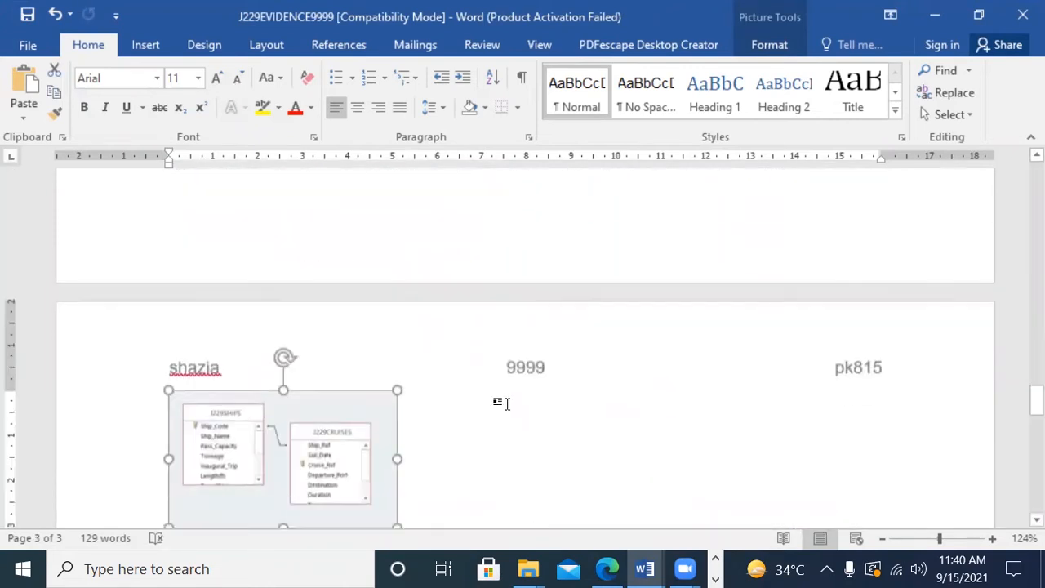
pyautogui.scroll(-3, 507, 403)
pyautogui.click(480, 357)
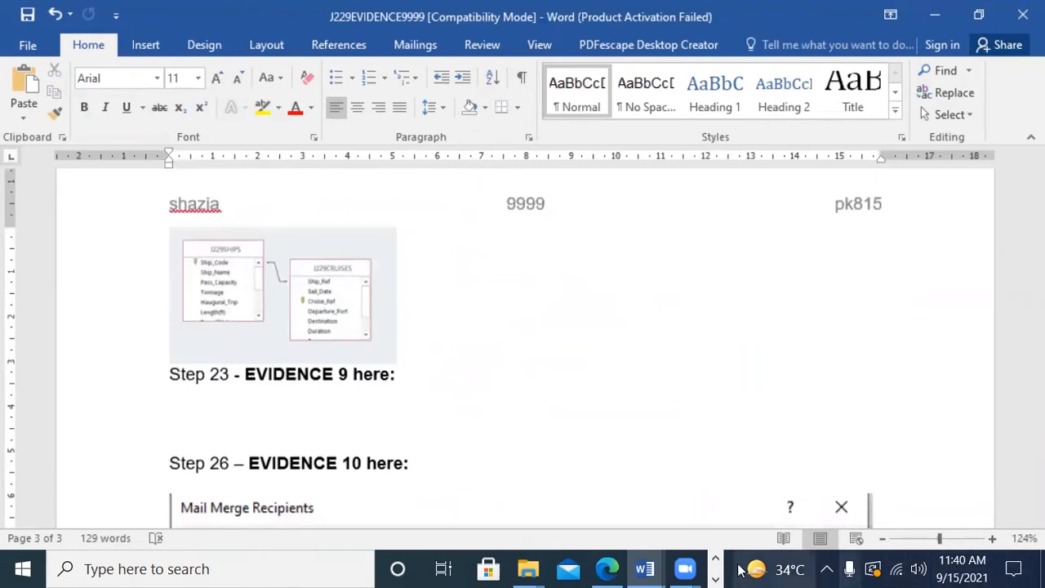
# Step: Read question 22's record values in Edge and compare them with the new record in Access's J229CRUISES table
pyautogui.click(607, 568)
pyautogui.scroll(-3, 727, 357)
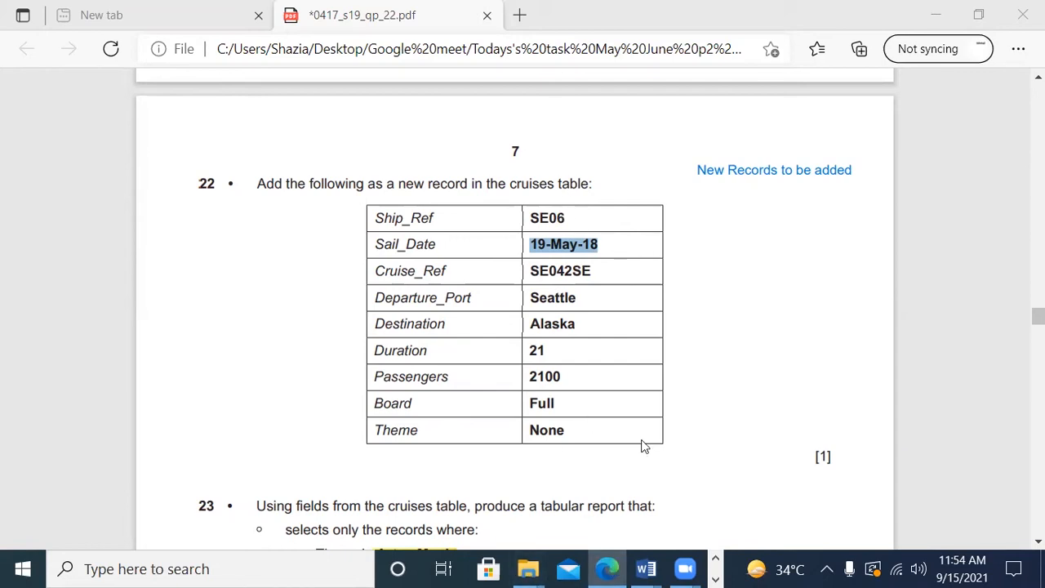
pyautogui.moveTo(652, 570)
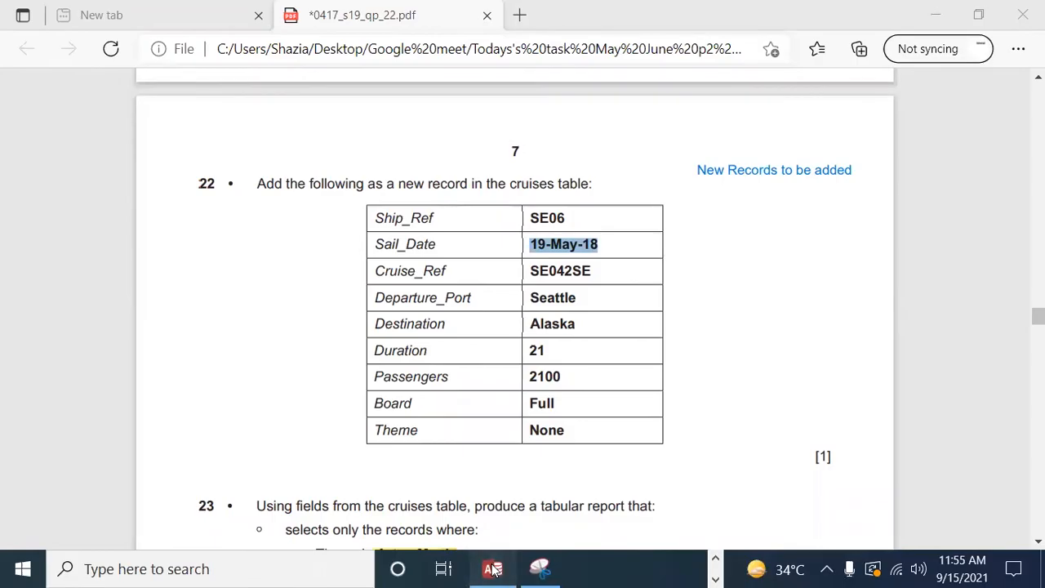
pyautogui.click(493, 569)
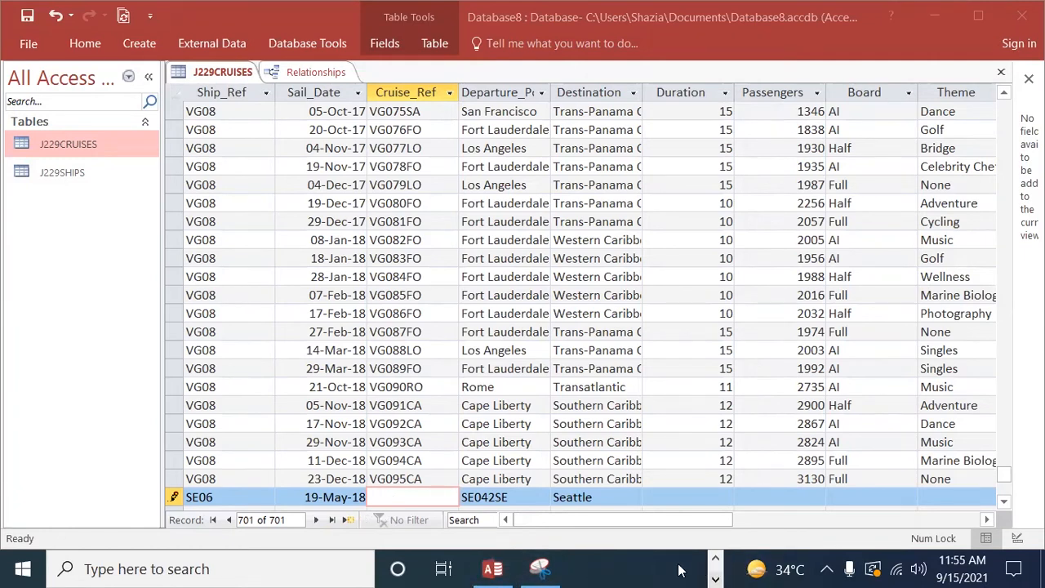
pyautogui.click(606, 569)
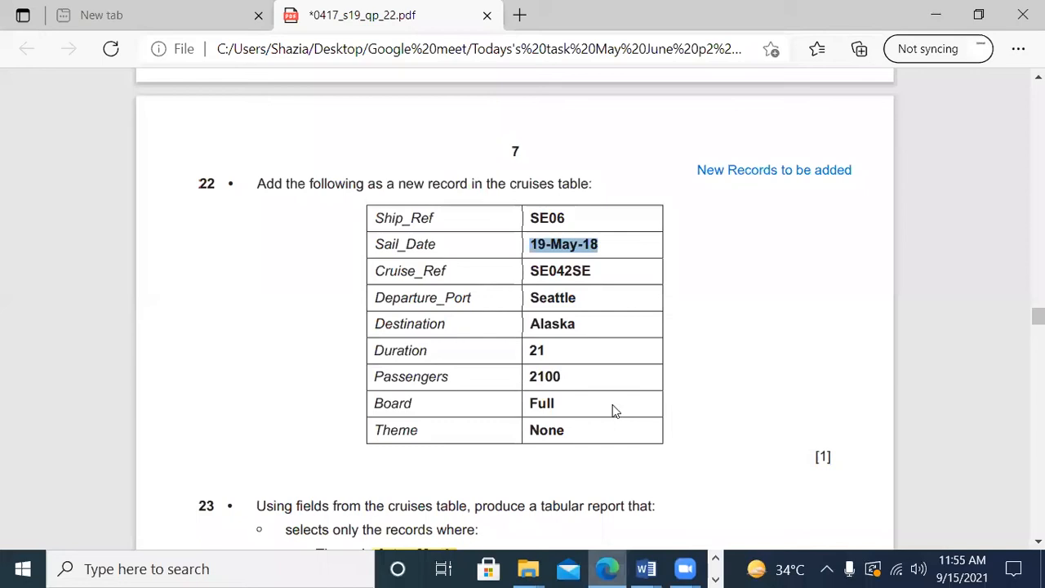
# Step: Copy SE042SE from question 22 and enter it as the Cruise_Ref of the new SE06 record in Access
pyautogui.moveTo(593, 272); pyautogui.dragTo(522, 271)
pyautogui.click(603, 267)
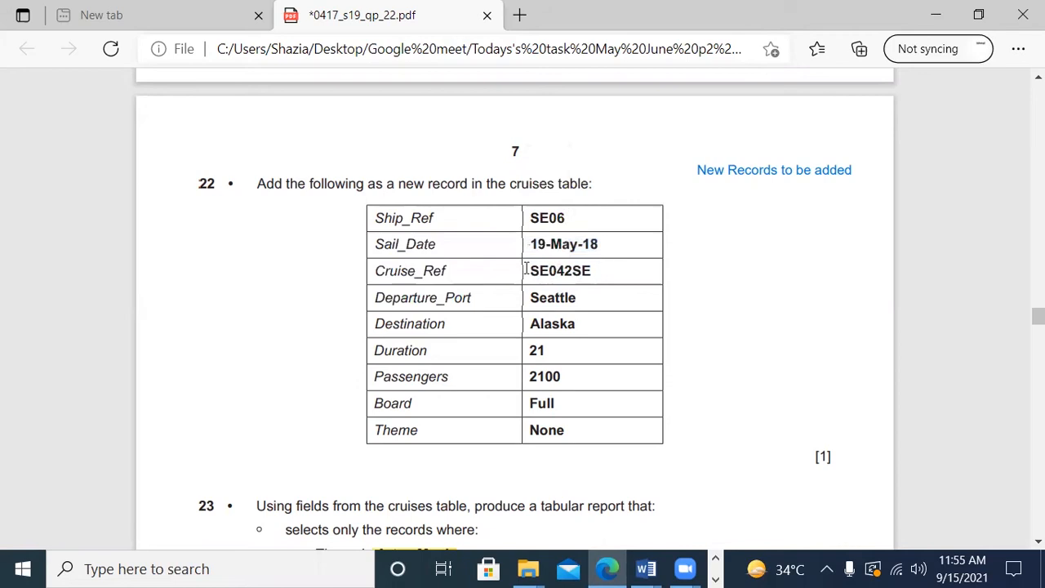
pyautogui.moveTo(529, 270); pyautogui.dragTo(664, 288)
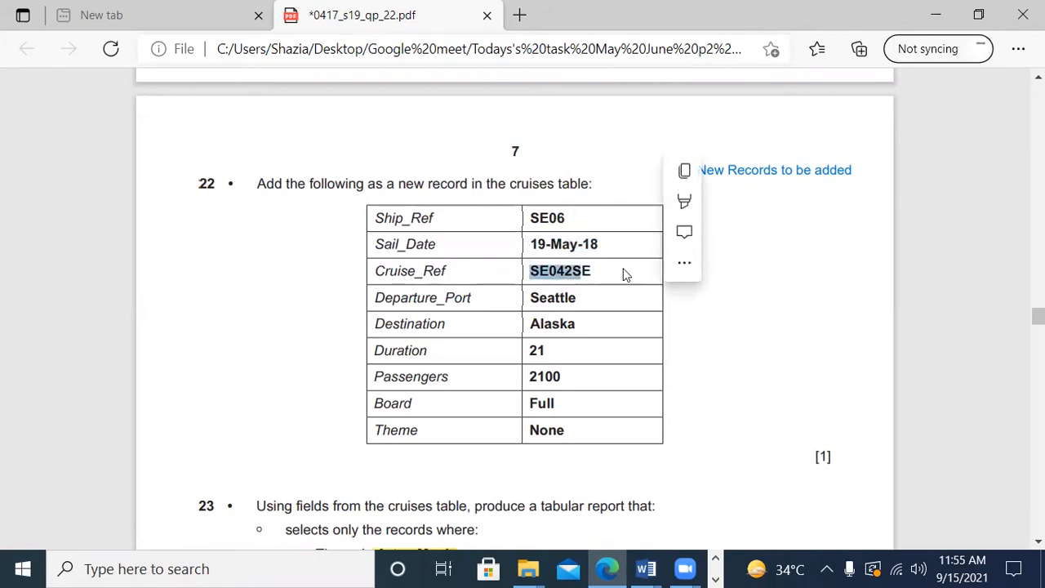
pyautogui.moveTo(574, 273); pyautogui.dragTo(581, 278)
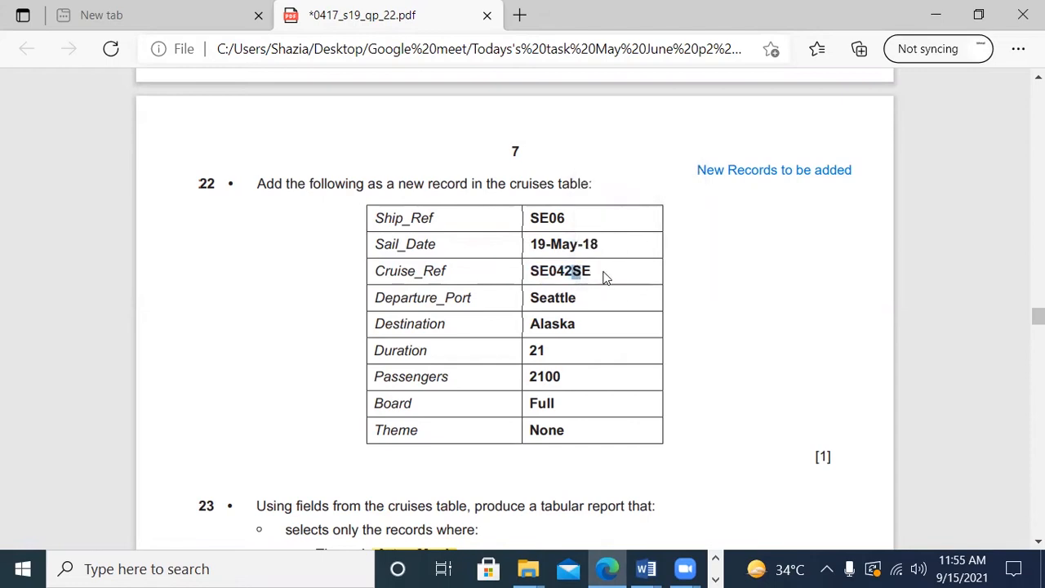
pyautogui.moveTo(595, 272); pyautogui.dragTo(490, 272)
pyautogui.hotkey('ctrl', 'c')
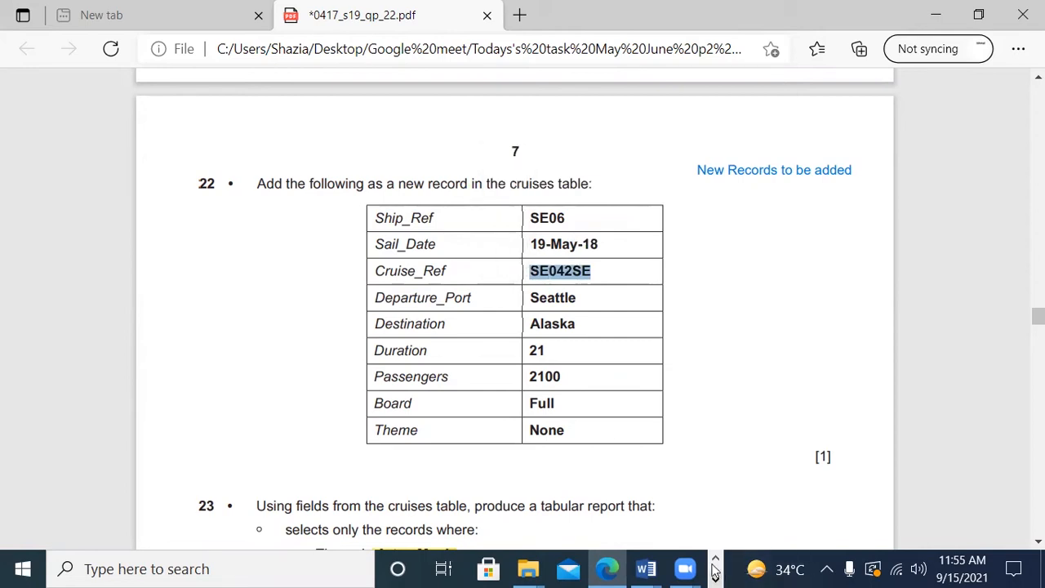
pyautogui.click(541, 569)
pyautogui.click(493, 569)
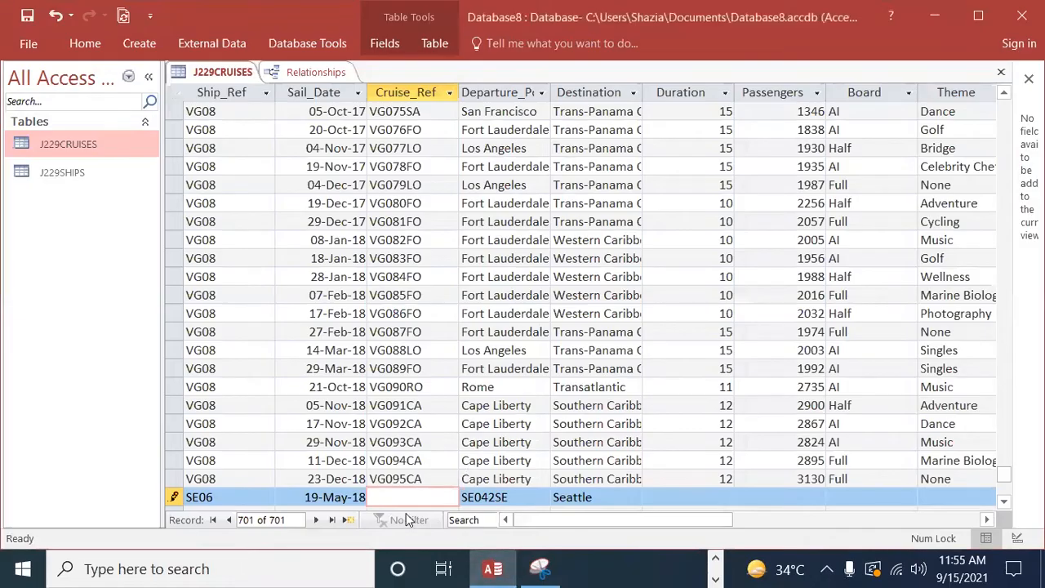
pyautogui.hotkey('ctrl', 'v')
# Step: Replace the new SE06 record's Departure_Port in Access with Seattle, copied from question 22 in Edge
pyautogui.click(525, 498)
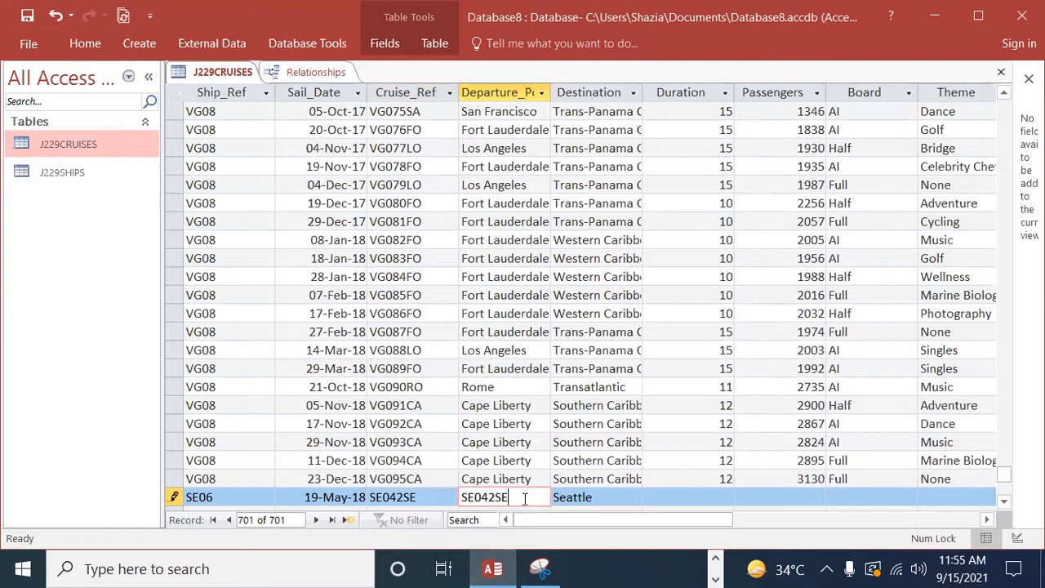
pyautogui.press('BackSpace')
pyautogui.press('BackSpace')
pyautogui.press('BackSpace')
pyautogui.press('BackSpace')
pyautogui.press('BackSpace')
pyautogui.press('BackSpace')
pyautogui.click(715, 578)
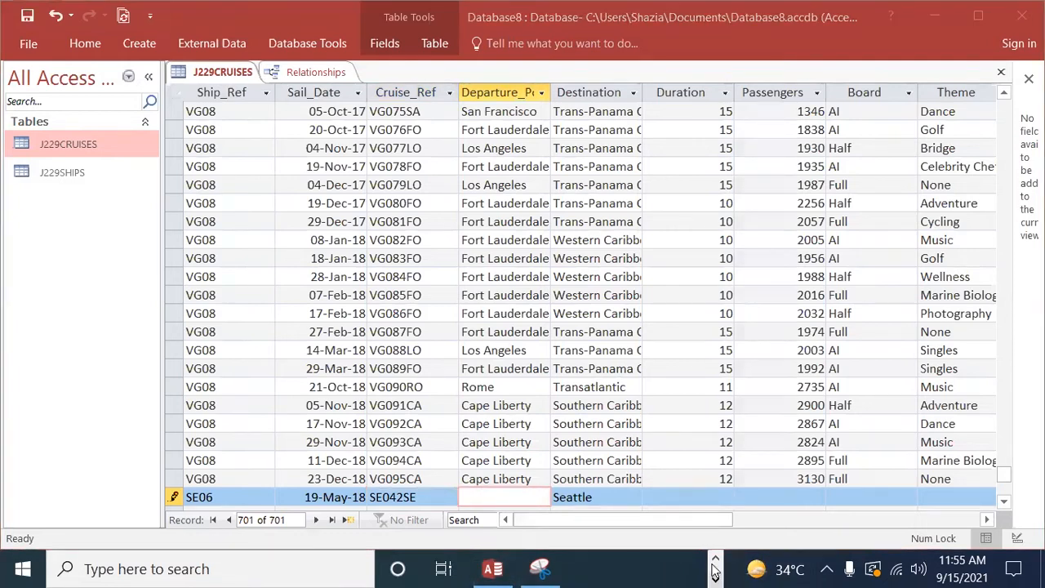
pyautogui.click(716, 561)
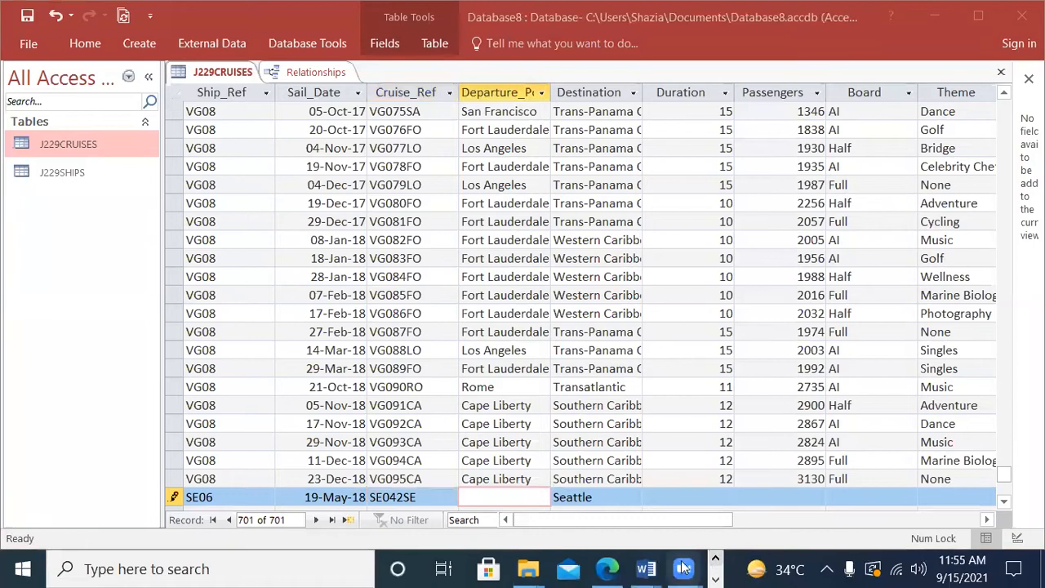
pyautogui.click(608, 570)
pyautogui.moveTo(580, 299); pyautogui.dragTo(507, 304)
pyautogui.hotkey('ctrl', 'c')
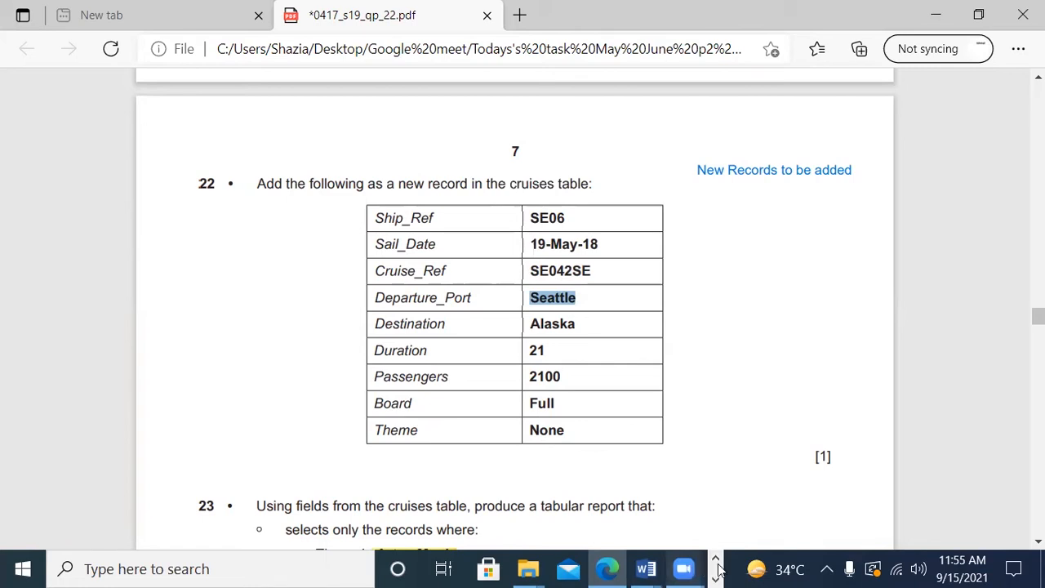
pyautogui.click(684, 570)
pyautogui.click(490, 569)
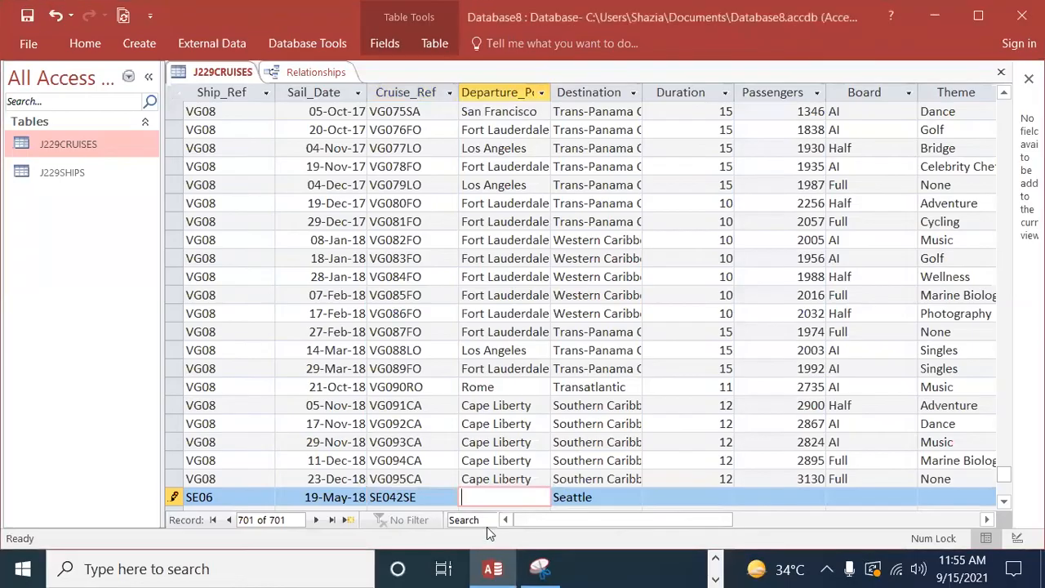
pyautogui.hotkey('ctrl', 'v')
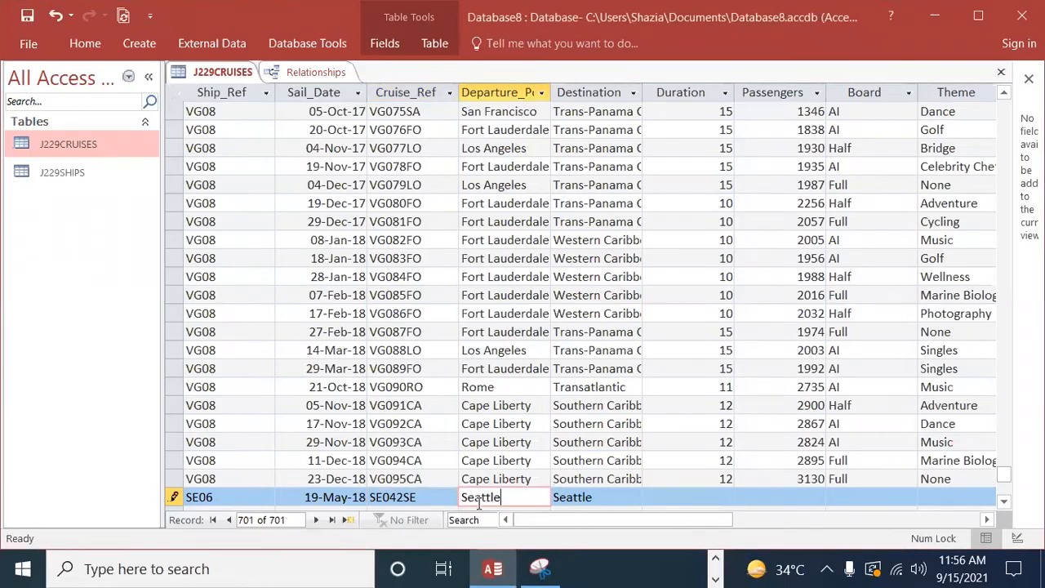
# Step: Replace the new SE06 record's Destination in Access with Alaska, copied from question 22 in Edge
pyautogui.click(597, 497)
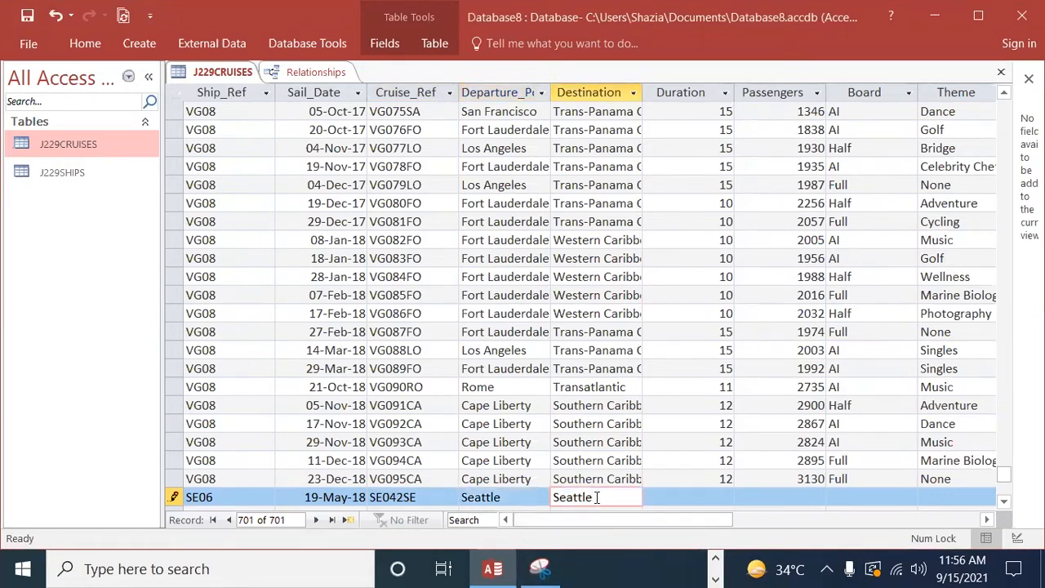
pyautogui.press('BackSpace')
pyautogui.press('BackSpace')
pyautogui.press('BackSpace')
pyautogui.press('BackSpace')
pyautogui.press('BackSpace')
pyautogui.press('BackSpace')
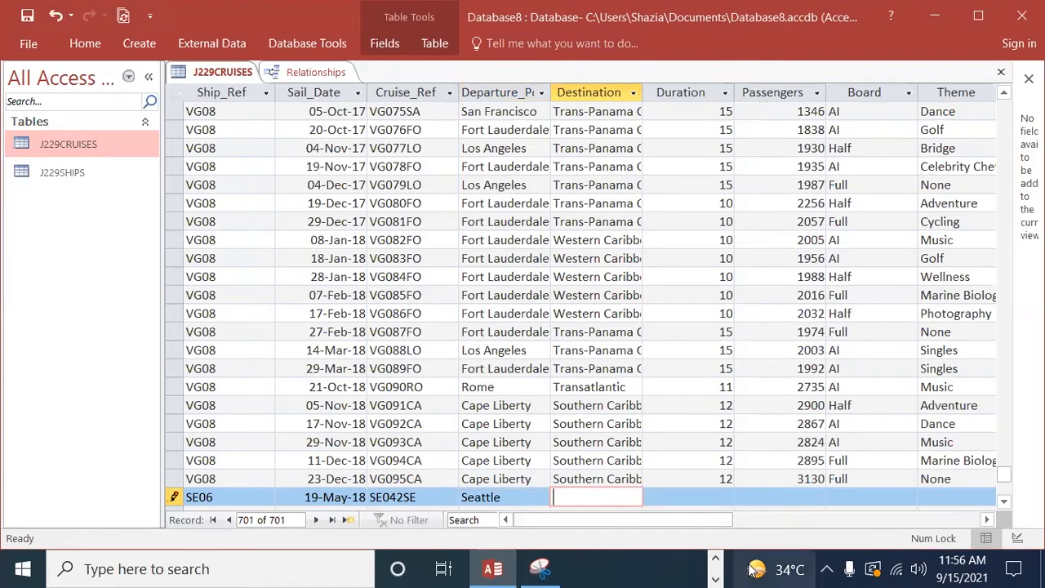
pyautogui.click(715, 562)
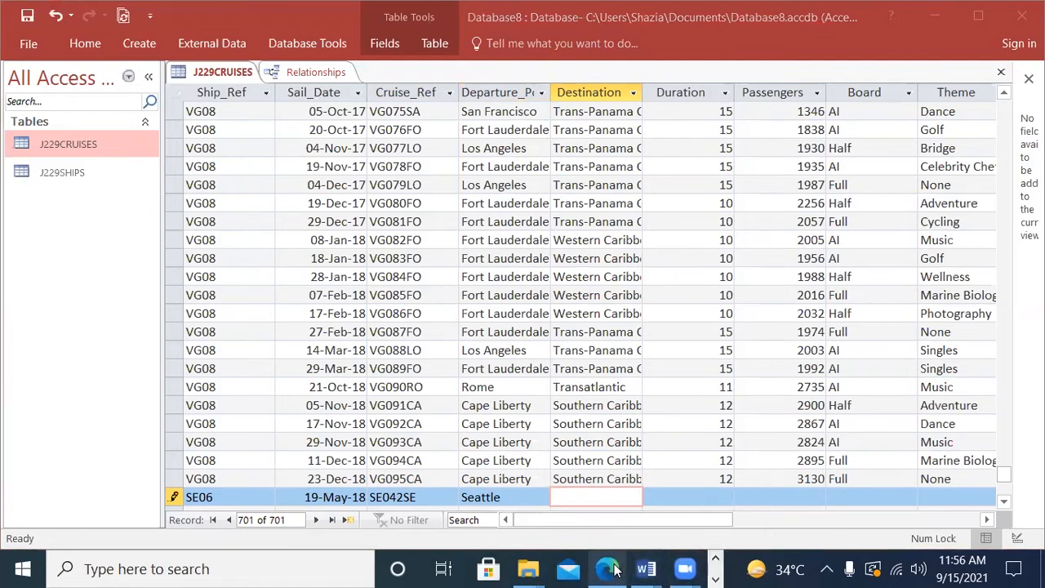
pyautogui.click(615, 570)
pyautogui.moveTo(580, 324); pyautogui.dragTo(516, 322)
pyautogui.hotkey('ctrl', 'c')
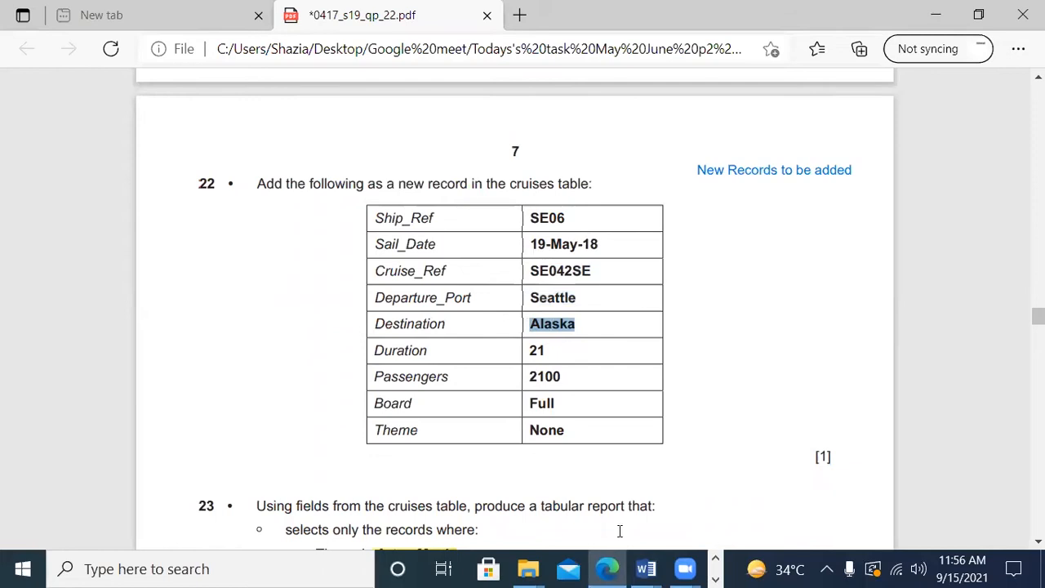
pyautogui.click(717, 578)
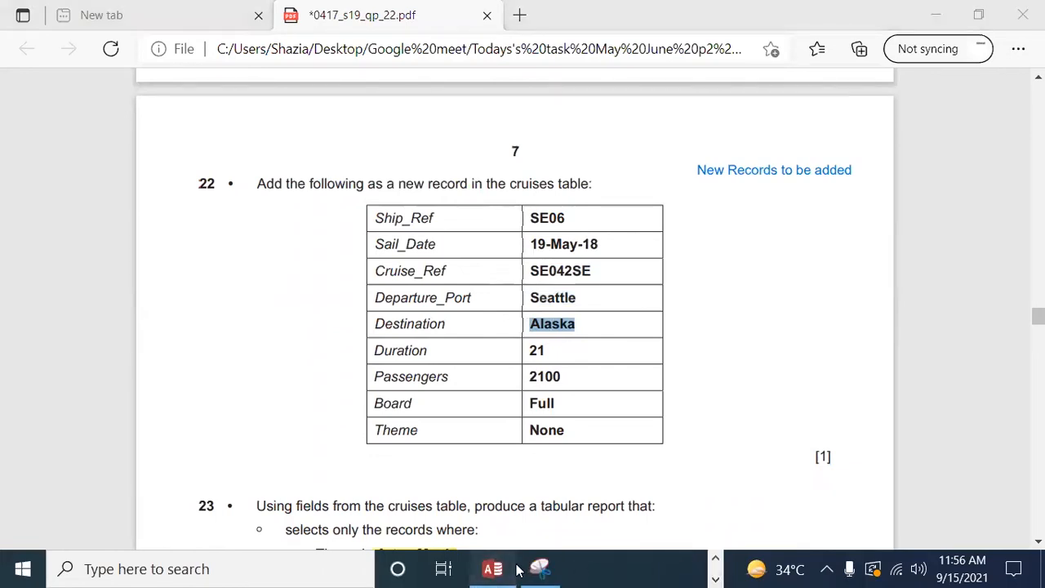
pyautogui.click(493, 569)
pyautogui.hotkey('ctrl', 'v')
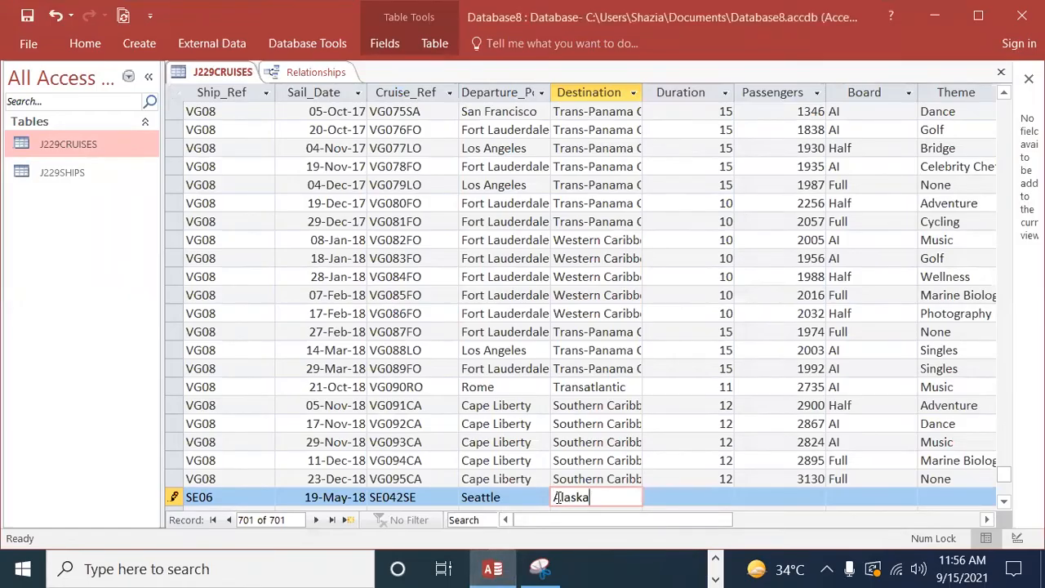
# Step: Look up the Duration in question 22 in Edge and enter 21 for the new SE06 record in Access
pyautogui.click(716, 559)
pyautogui.click(608, 569)
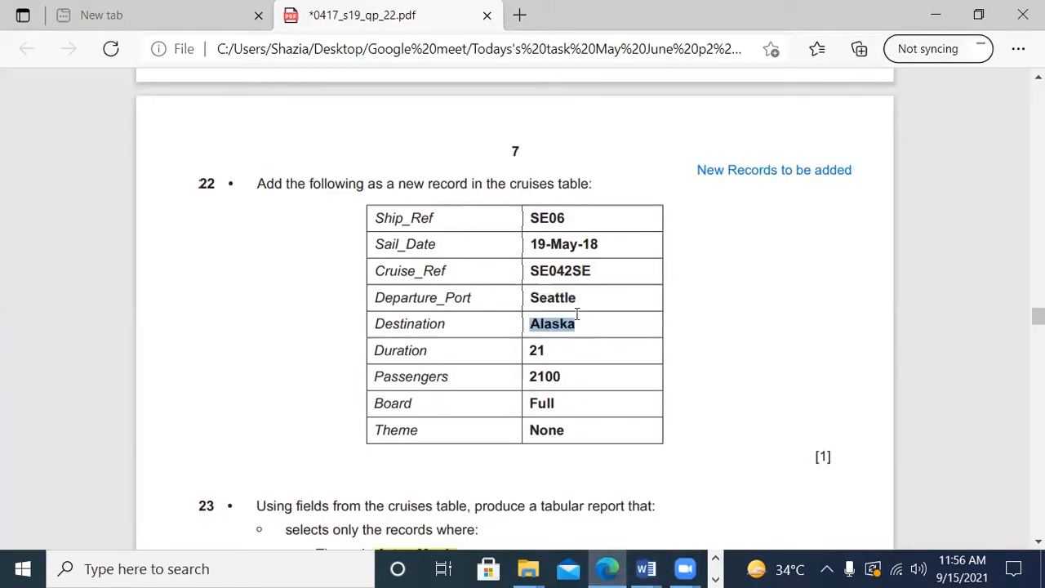
pyautogui.click(714, 575)
pyautogui.click(492, 569)
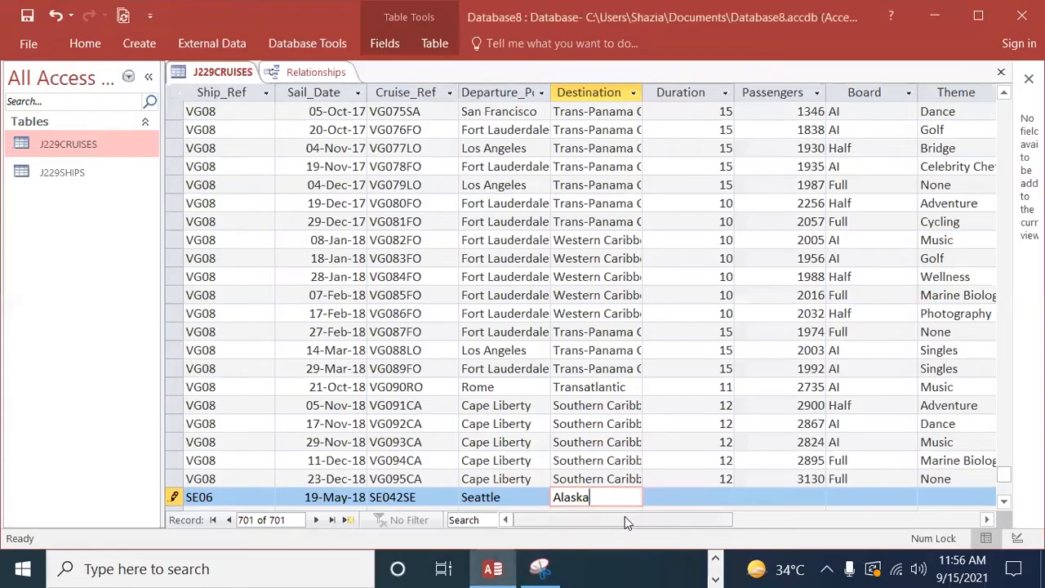
pyautogui.click(715, 498)
pyautogui.write('21')
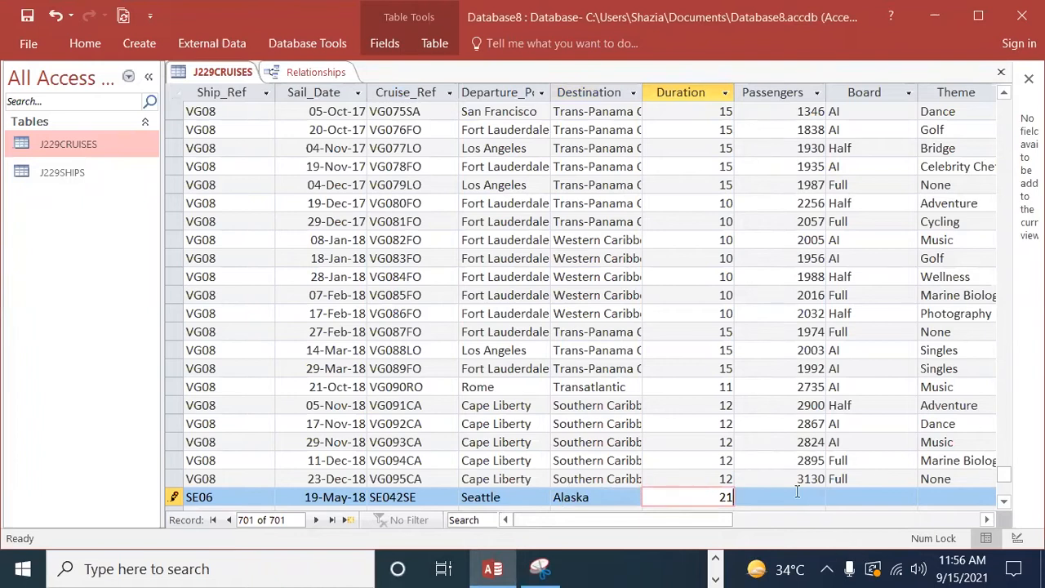
pyautogui.press('Tab')
# Step: Check the Passengers value in question 22 in Edge and enter 2100 in the new SE06 record in Access
pyautogui.click(715, 579)
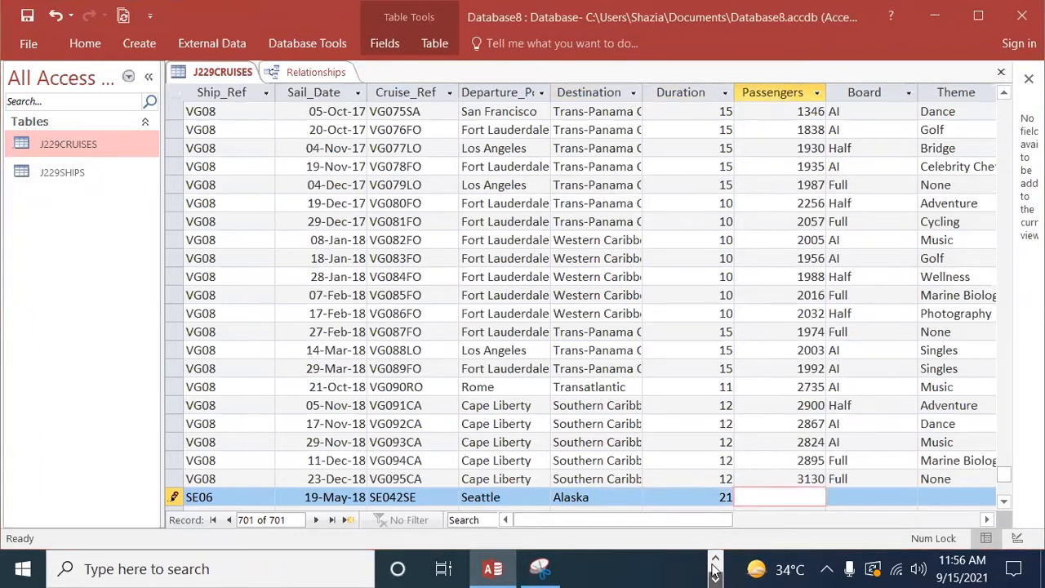
pyautogui.click(715, 560)
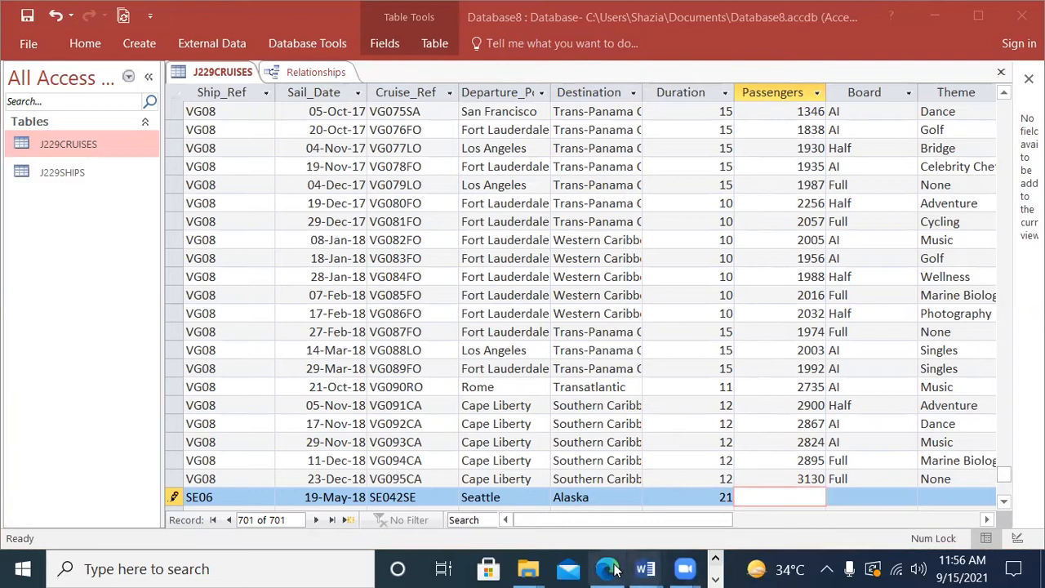
pyautogui.click(607, 569)
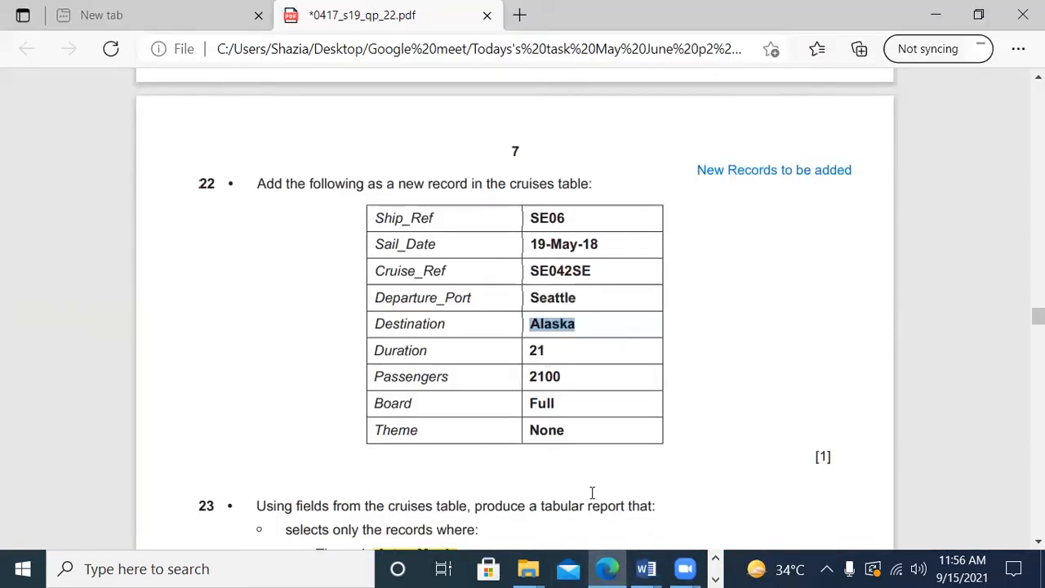
pyautogui.click(717, 575)
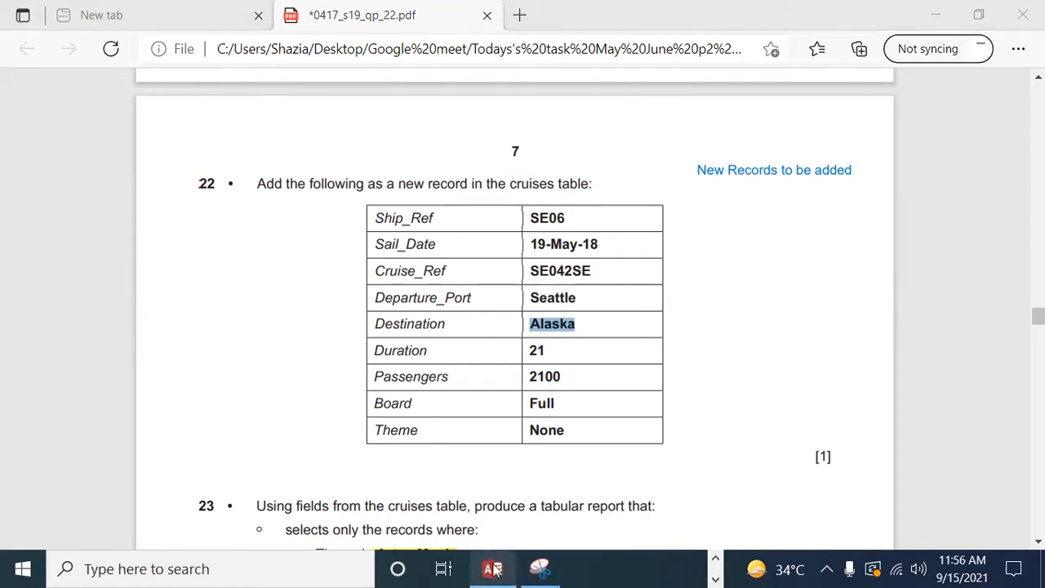
pyautogui.click(493, 569)
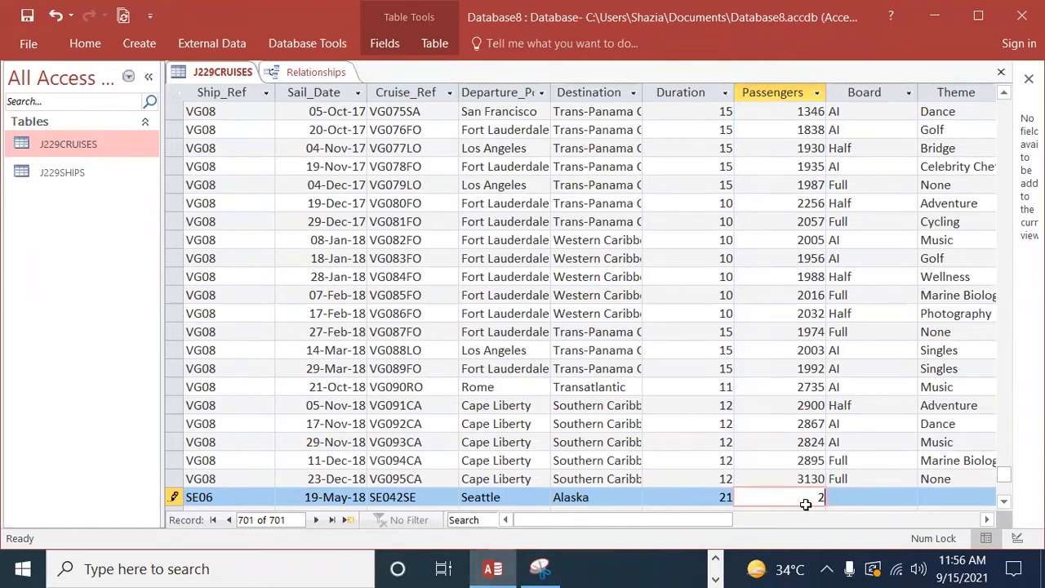
pyautogui.write('2100')
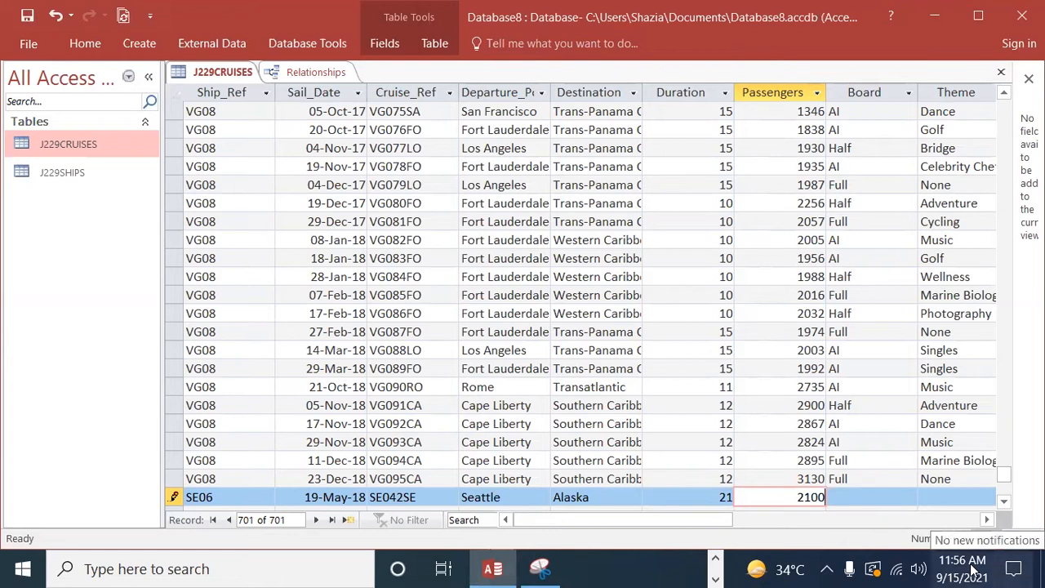
# Step: Consult question 22 in Edge for the Board value and enter Full in the new SE06 record in Access
pyautogui.click(715, 578)
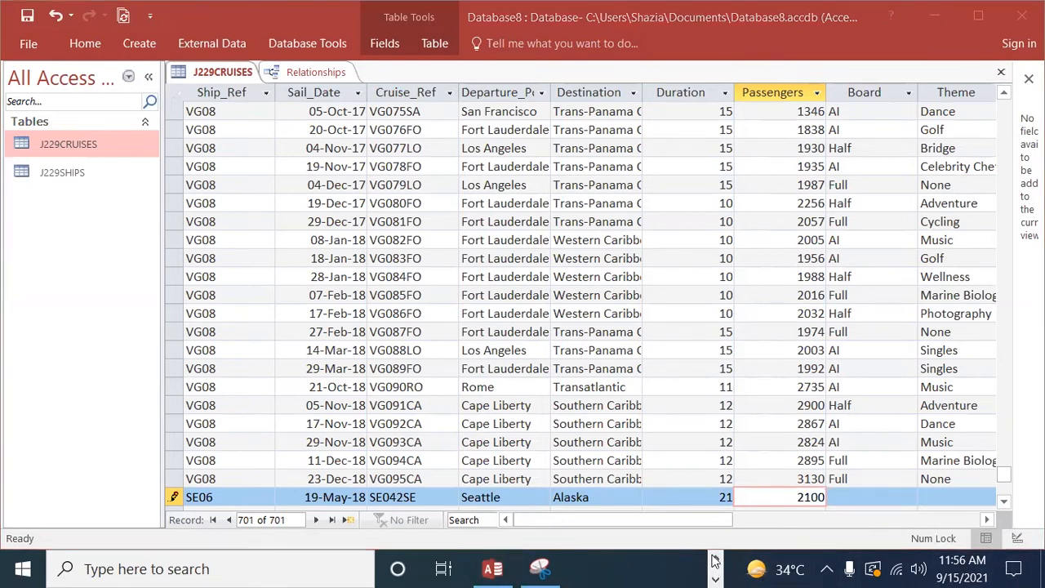
pyautogui.click(608, 570)
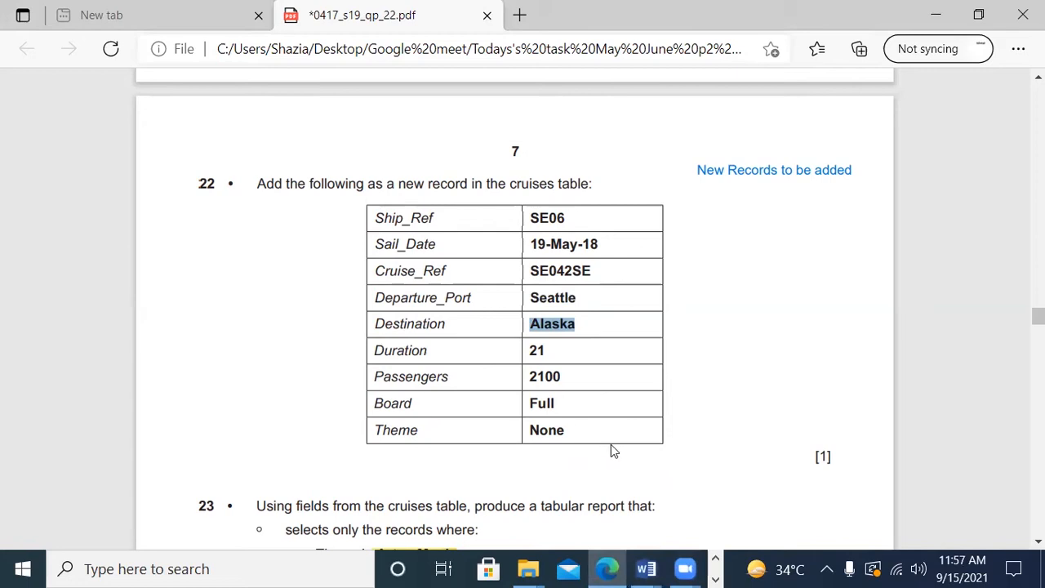
pyautogui.click(714, 575)
pyautogui.click(492, 570)
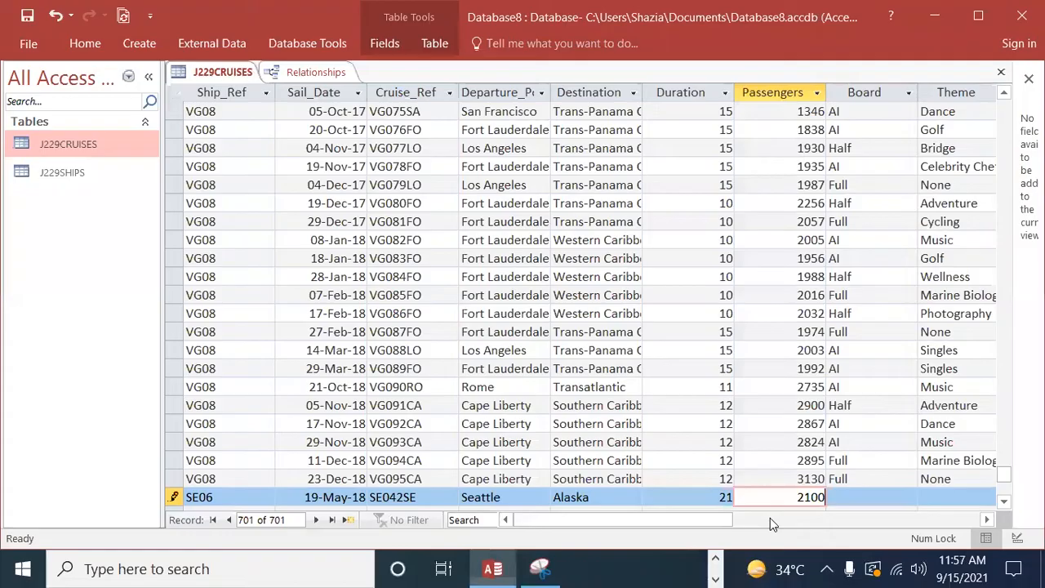
pyautogui.click(864, 497)
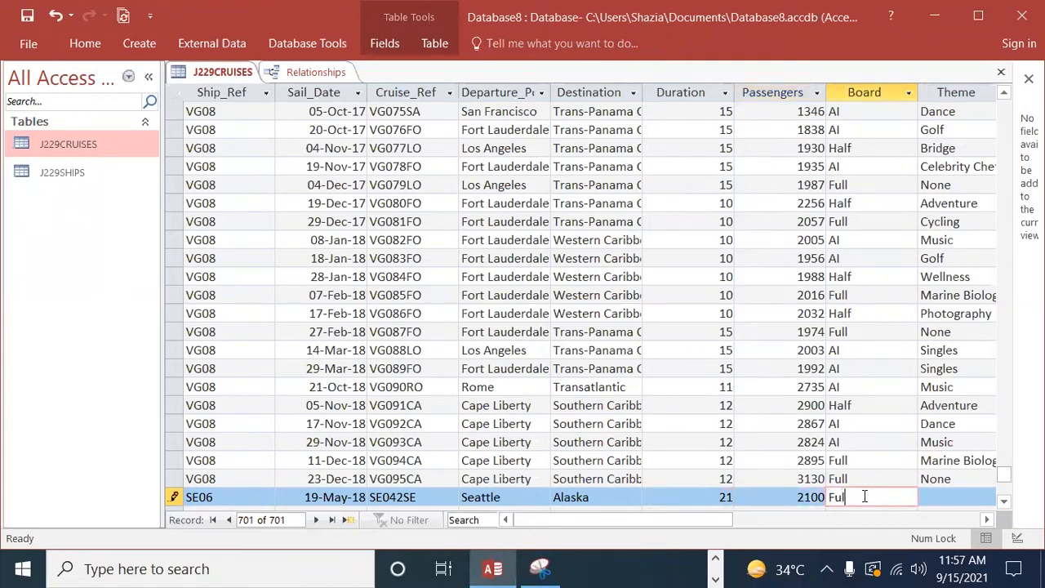
pyautogui.write('Full')
# Step: Enter None as the new SE06 record's Theme, correcting the capitalisation
pyautogui.click(934, 495)
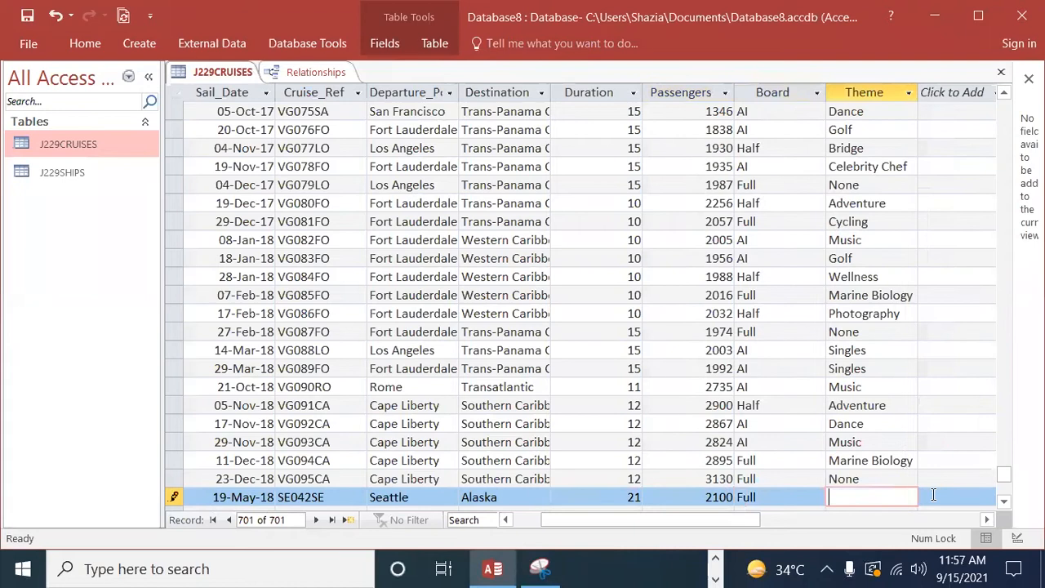
pyautogui.write('n')
pyautogui.press('capslock')
pyautogui.write('ON')
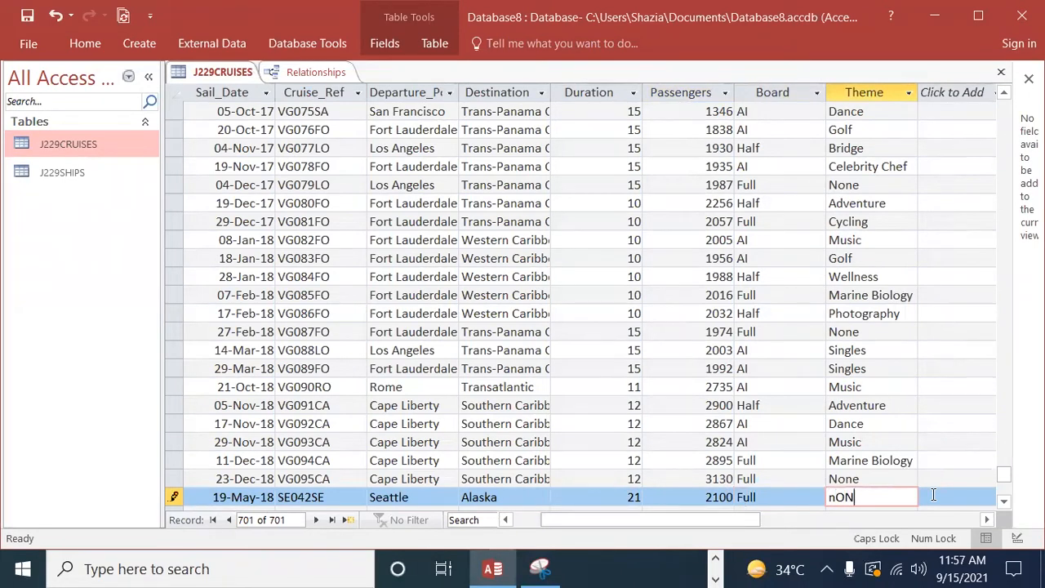
pyautogui.press('BackSpace')
pyautogui.press('BackSpace')
pyautogui.press('capslock')
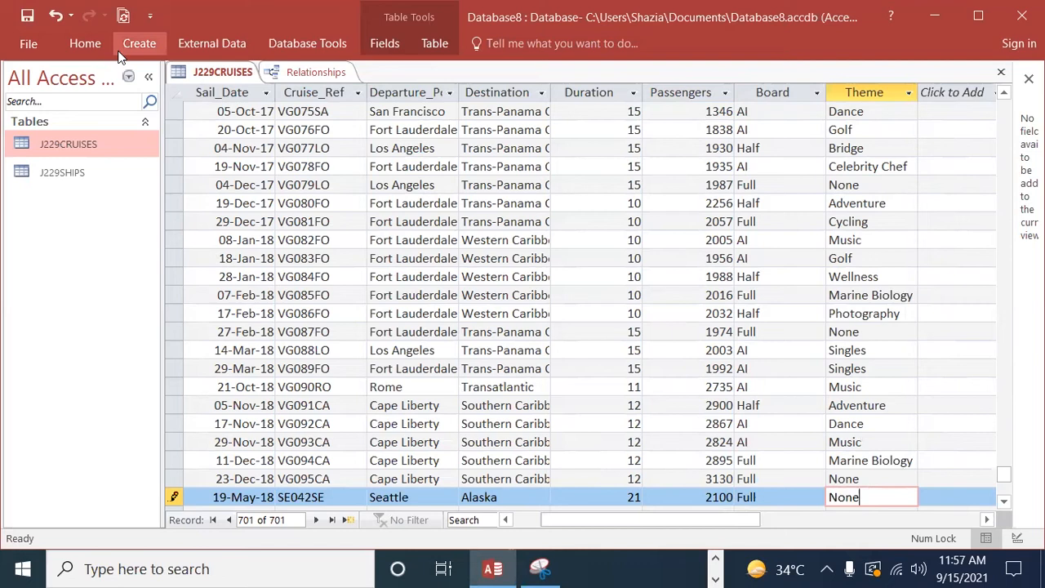
# Step: Recheck question 22's record in Edge, and save the completed SE06 record in Access's J229CRUISES table
pyautogui.click(716, 559)
pyautogui.click(607, 569)
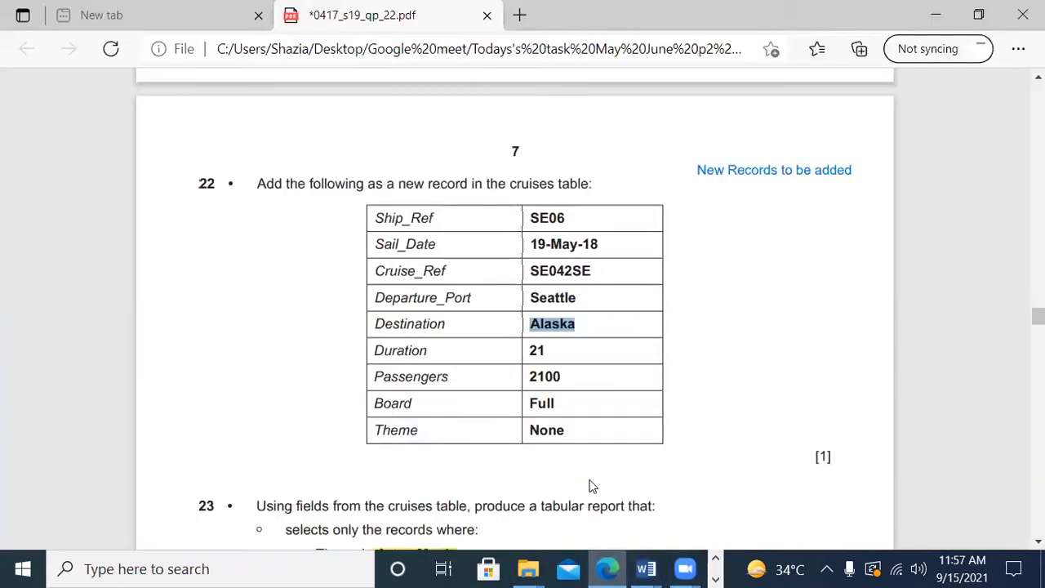
pyautogui.scroll(-1, 591, 484)
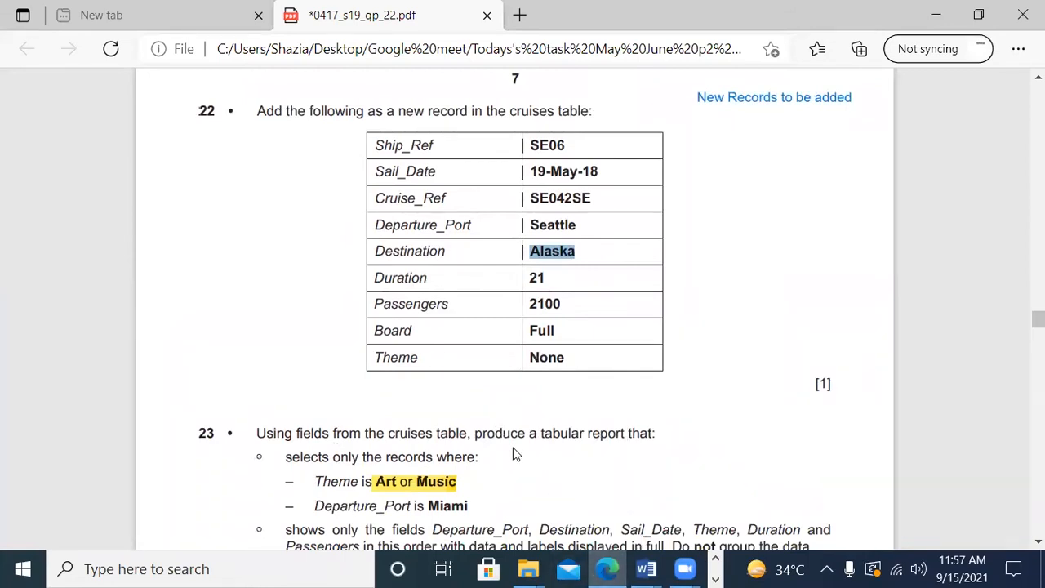
pyautogui.scroll(2, 515, 445)
pyautogui.scroll(-2, 576, 480)
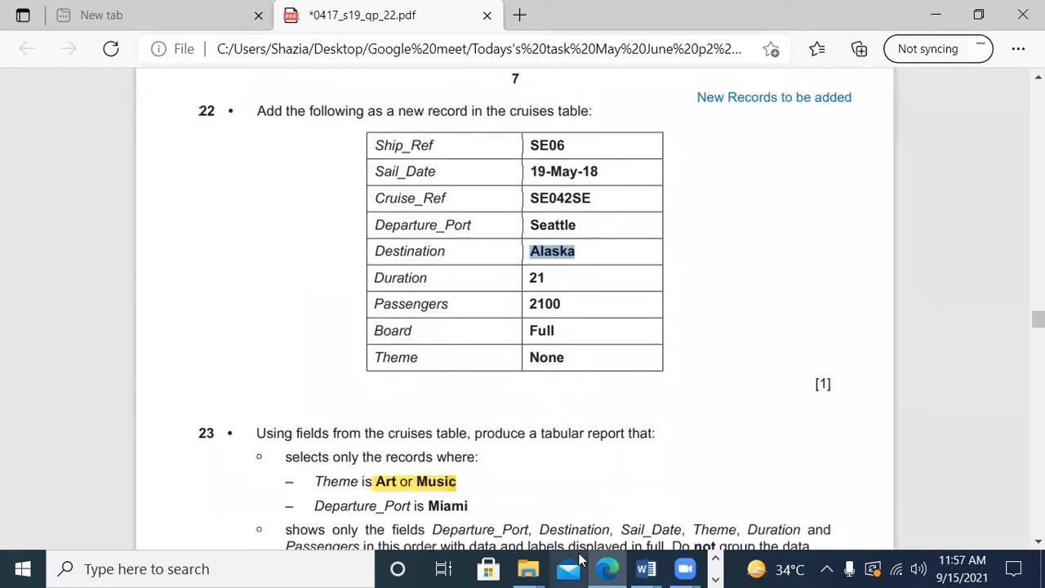
pyautogui.click(716, 575)
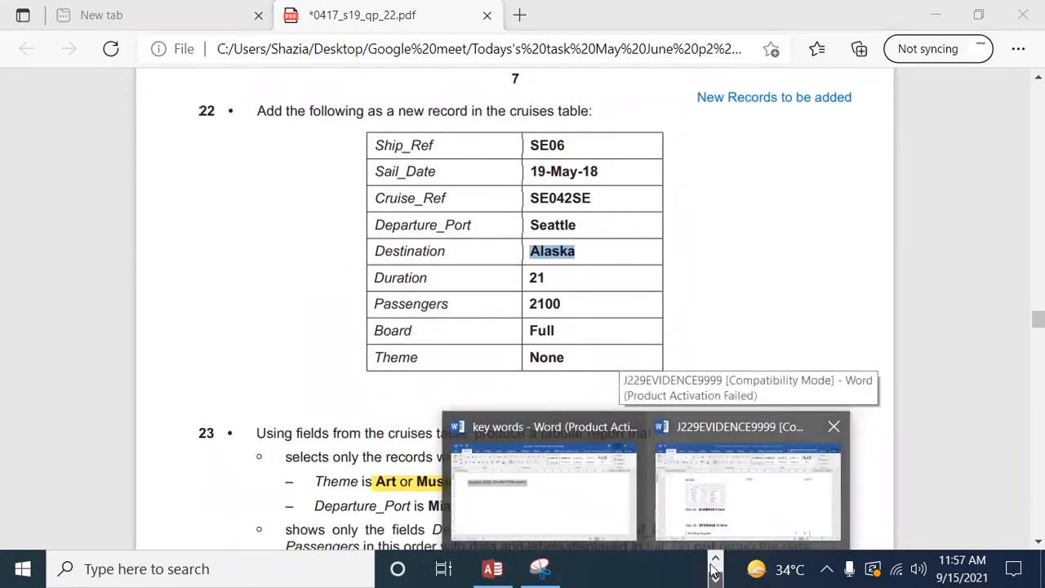
pyautogui.click(493, 569)
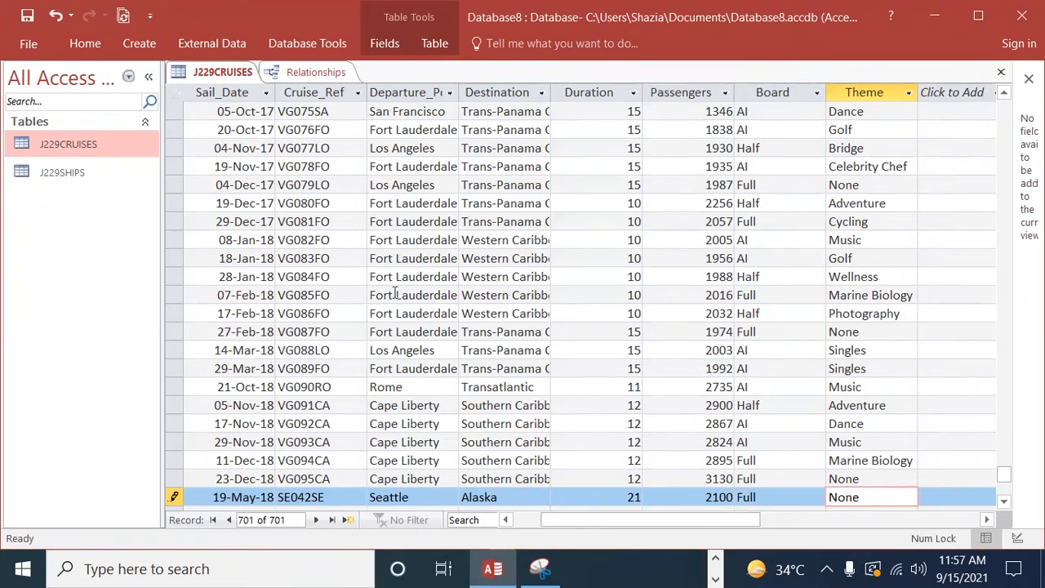
pyautogui.click(34, 21)
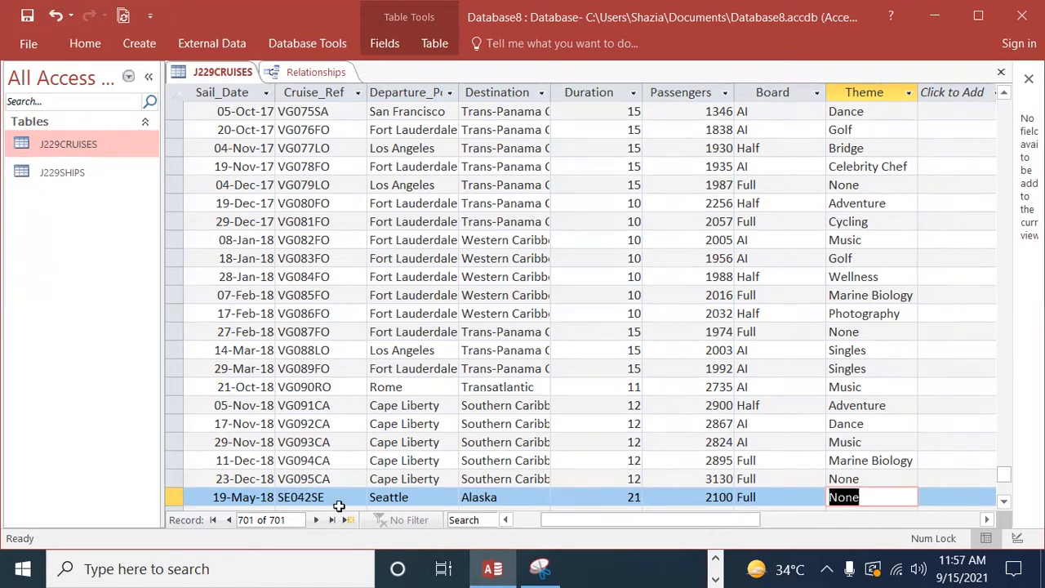
pyautogui.scroll(-5, 337, 490)
pyautogui.scroll(3, 753, 437)
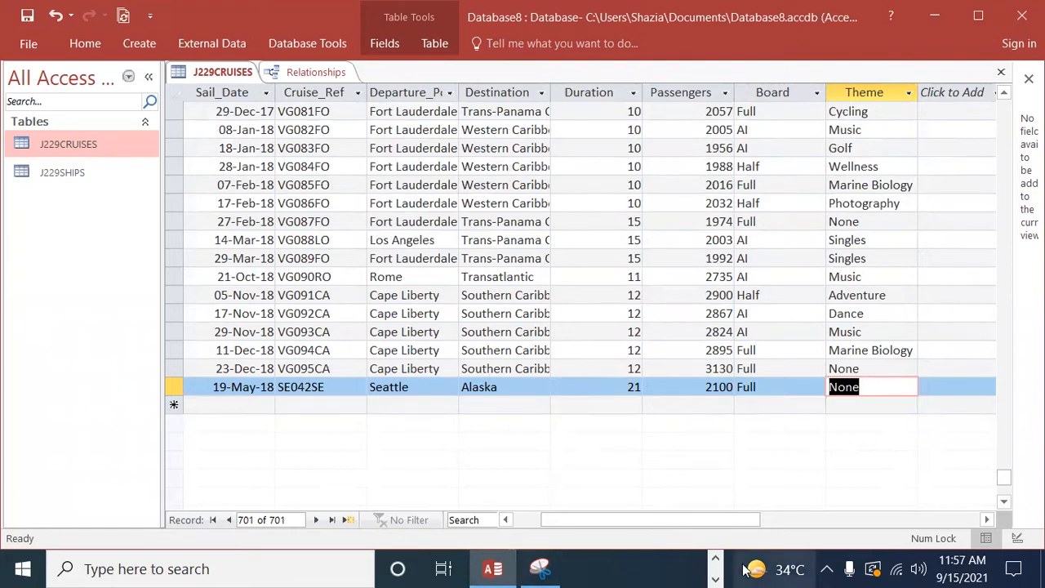
# Step: Read question 23's report requirements in Edge, covering record selection, field order, sorting, page layout, title, passenger total and header details
pyautogui.click(717, 562)
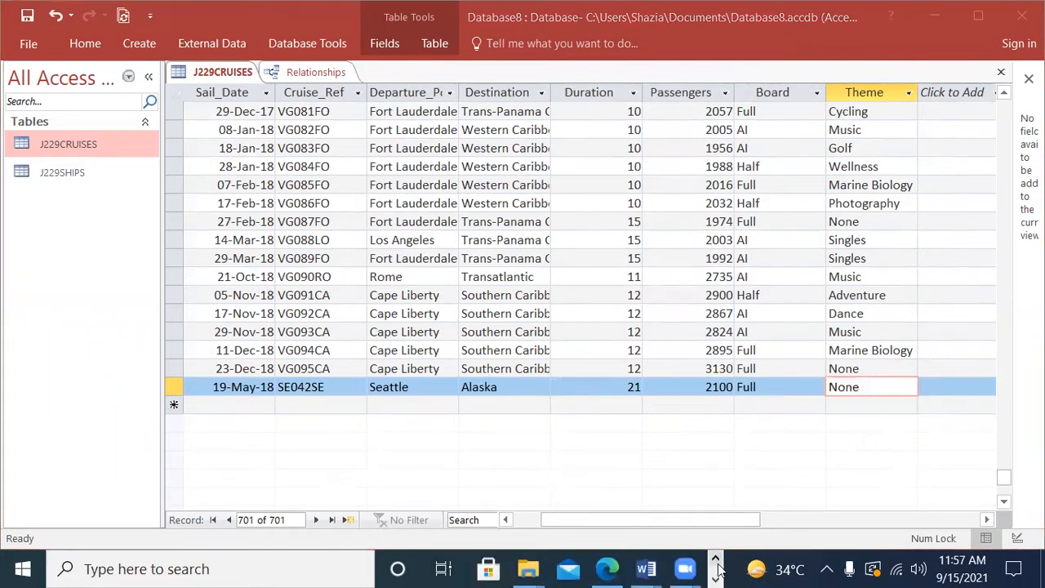
pyautogui.click(607, 569)
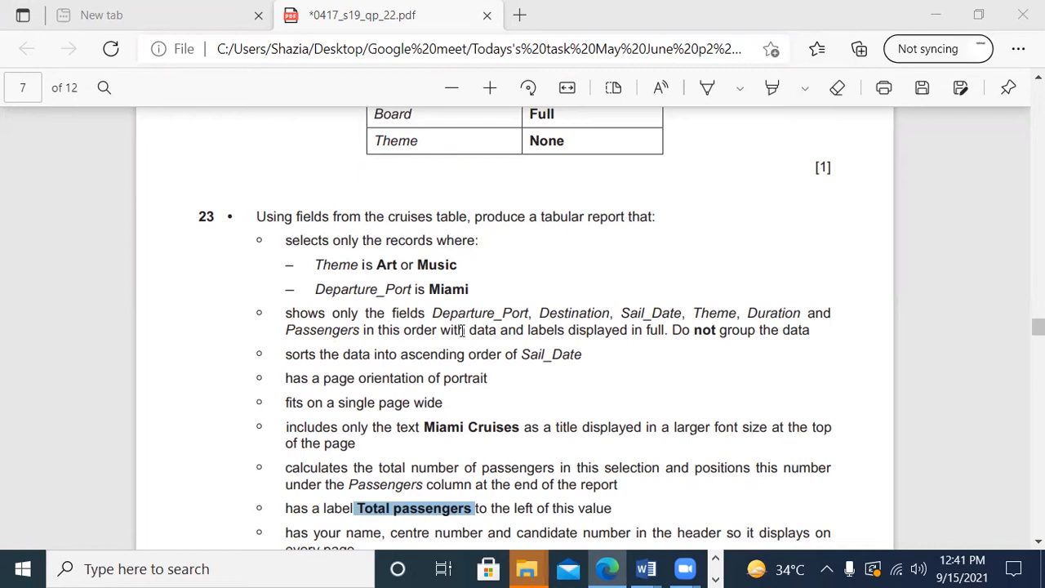
pyautogui.moveTo(433, 312); pyautogui.dragTo(794, 355)
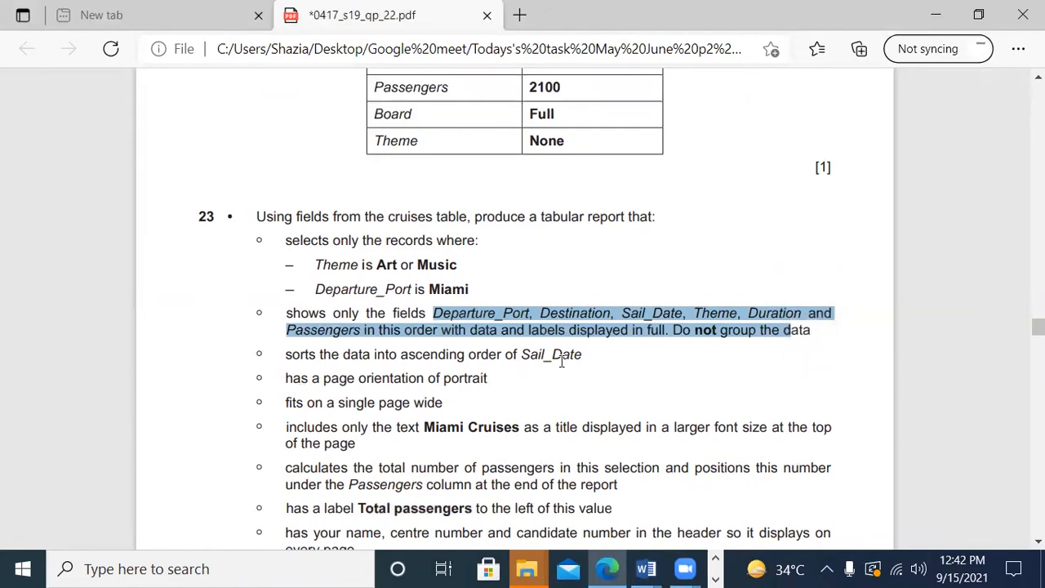
pyautogui.moveTo(521, 356); pyautogui.dragTo(576, 356)
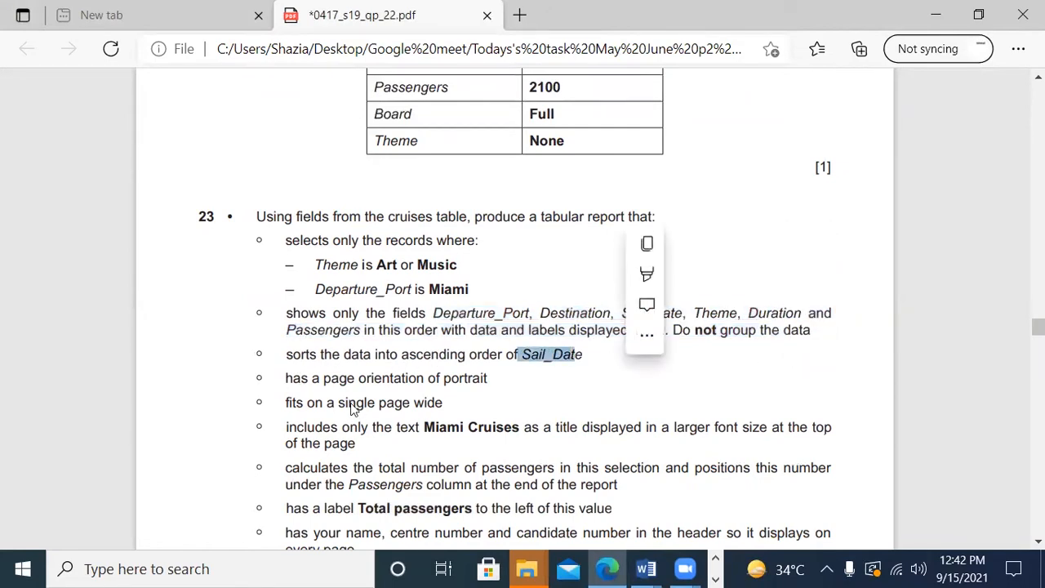
pyautogui.moveTo(438, 382); pyautogui.dragTo(488, 378)
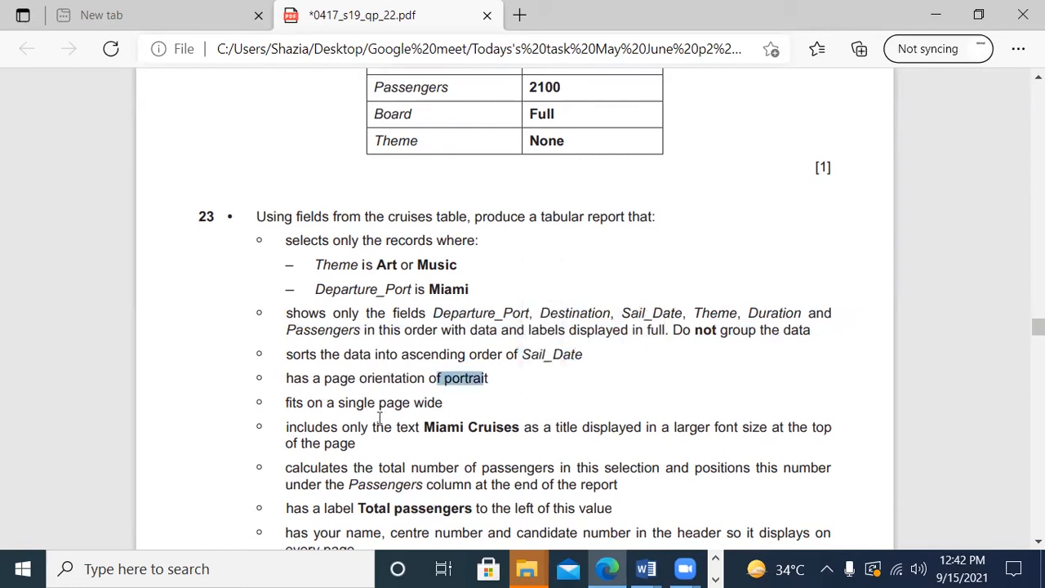
pyautogui.scroll(-1, 398, 430)
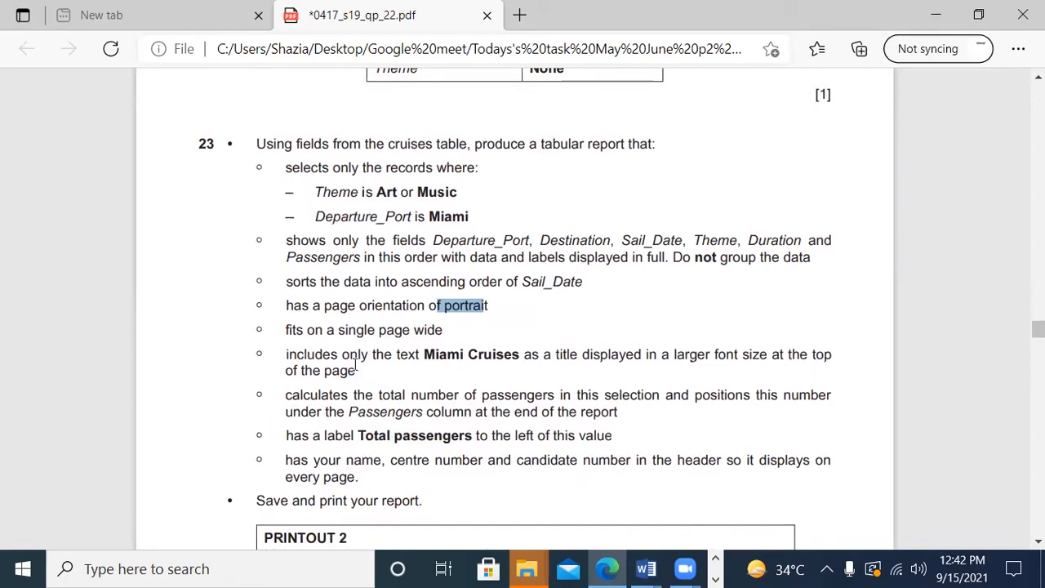
pyautogui.moveTo(418, 354); pyautogui.dragTo(805, 367)
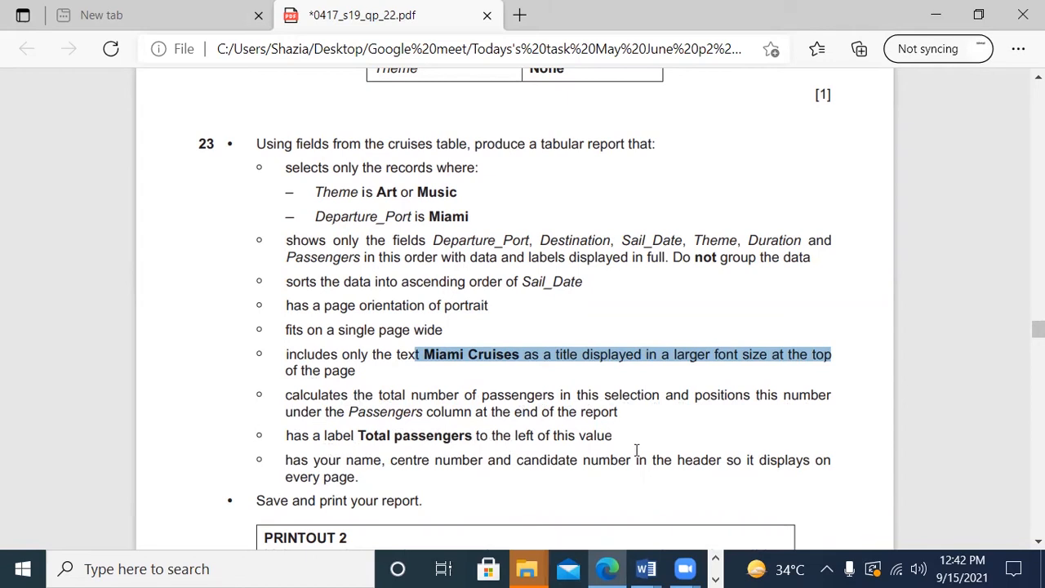
pyautogui.scroll(-1, 639, 450)
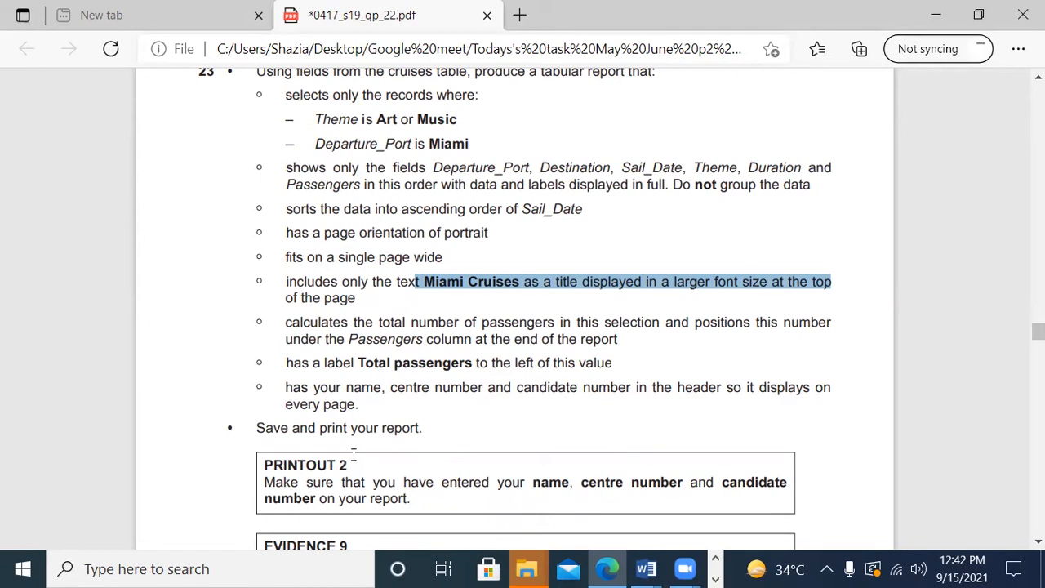
pyautogui.scroll(-1, 435, 428)
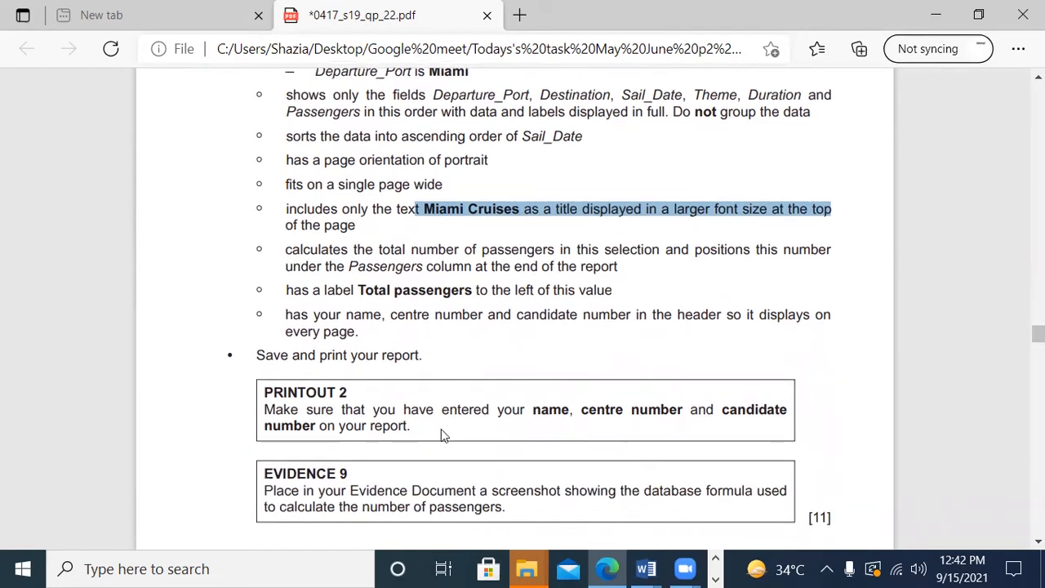
pyautogui.scroll(2, 441, 429)
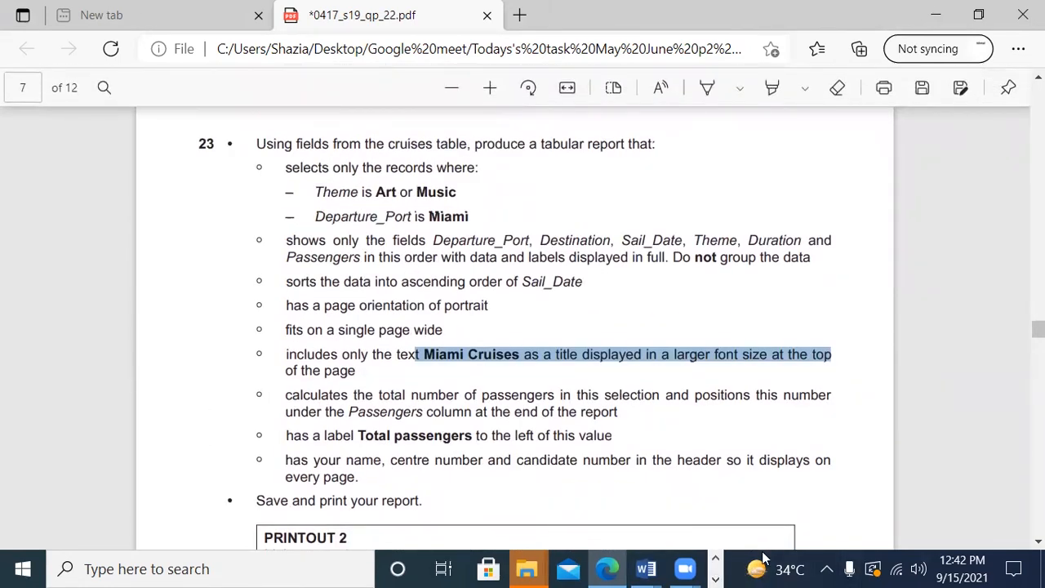
pyautogui.scroll(2, 580, 400)
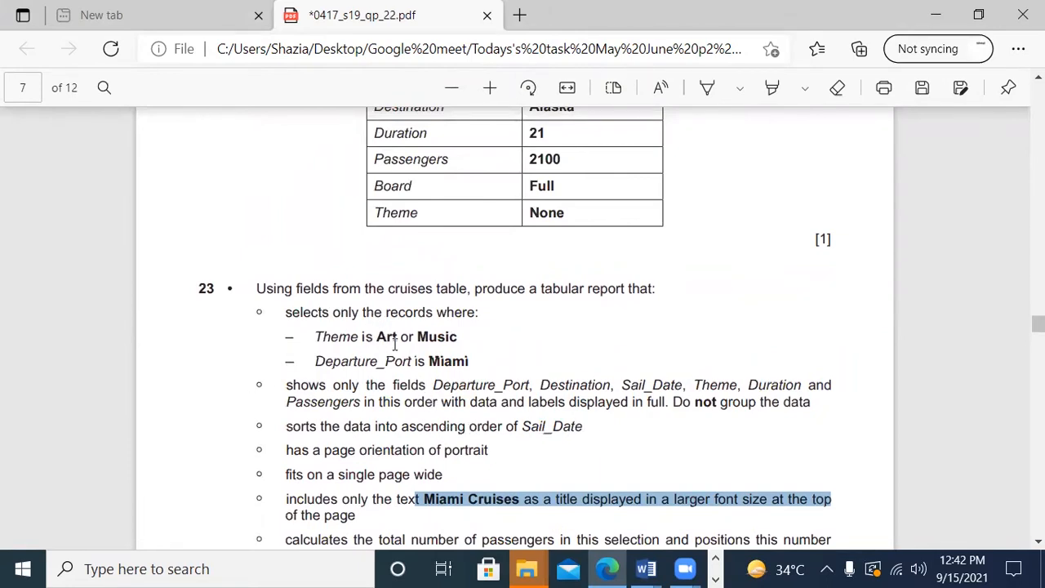
pyautogui.scroll(-1, 395, 343)
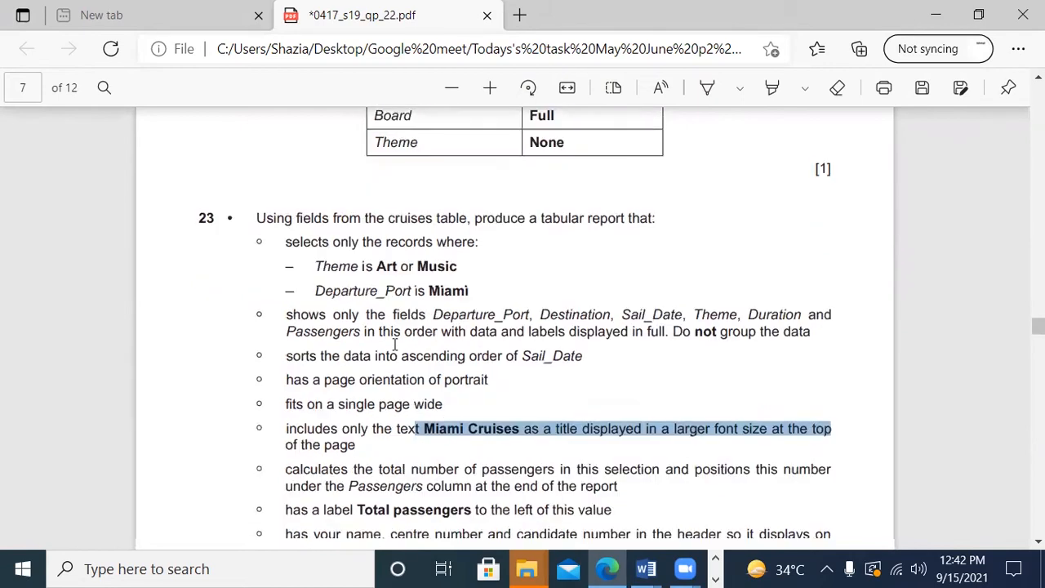
# Step: Switch to Access and start a new query with the Simple Query Wizard on the J229CRUISES table
pyautogui.click(717, 577)
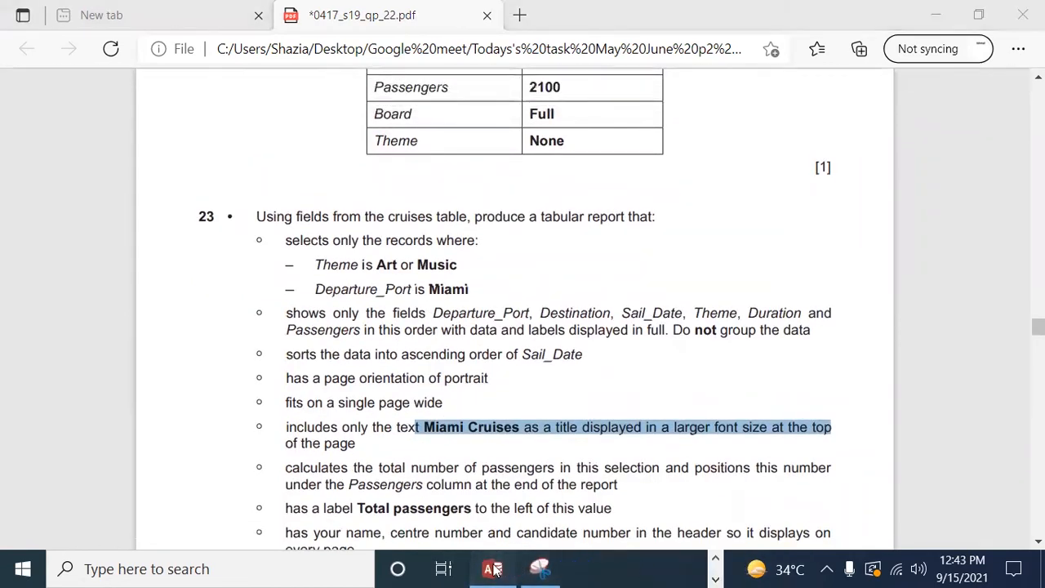
pyautogui.click(492, 569)
pyautogui.scroll(2, 410, 466)
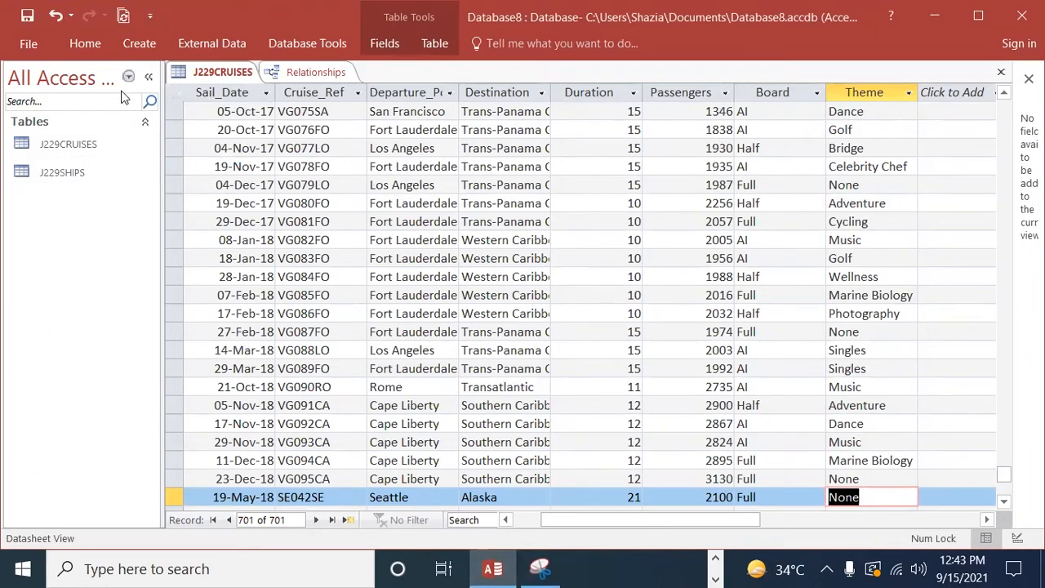
pyautogui.click(135, 43)
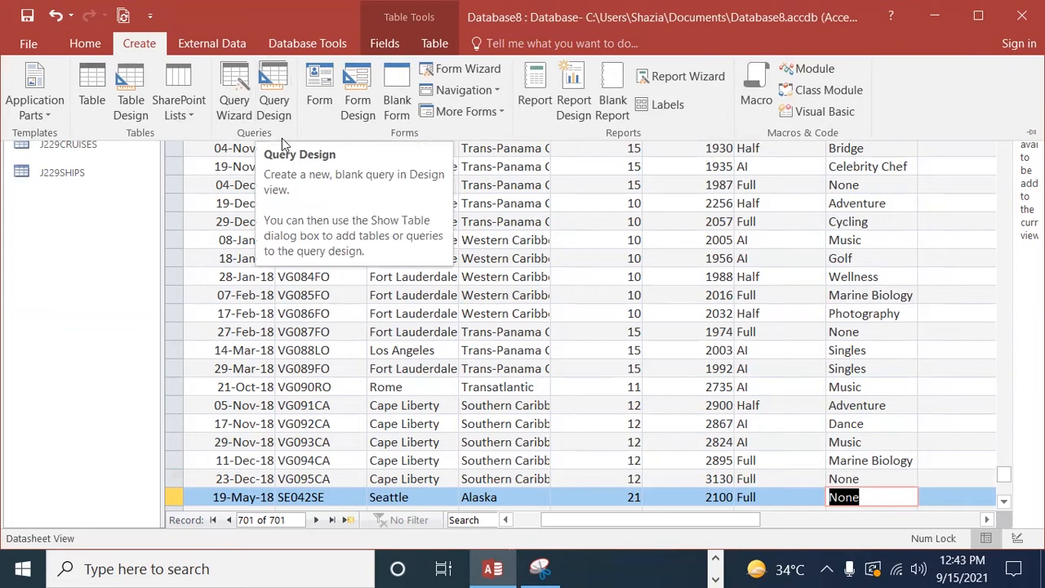
pyautogui.click(235, 94)
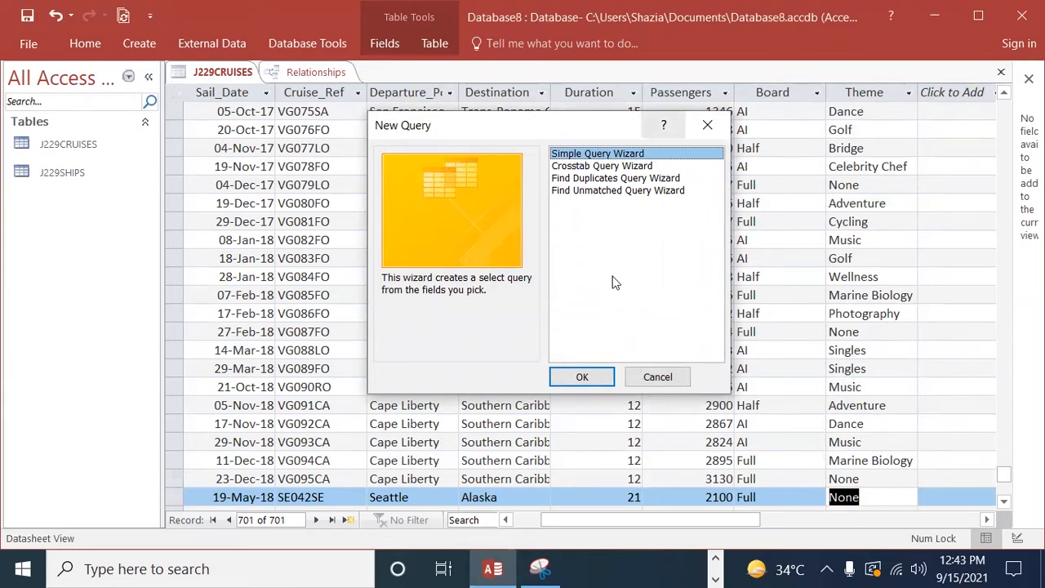
pyautogui.click(582, 378)
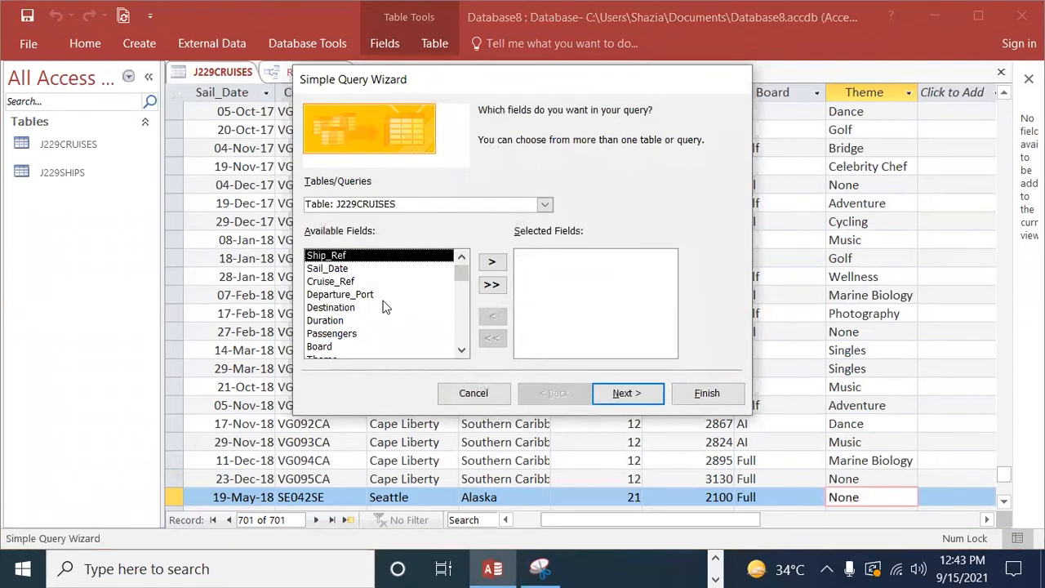
# Step: Check question 23's required report fields in Edge, and return to the query wizard in Access
pyautogui.click(716, 562)
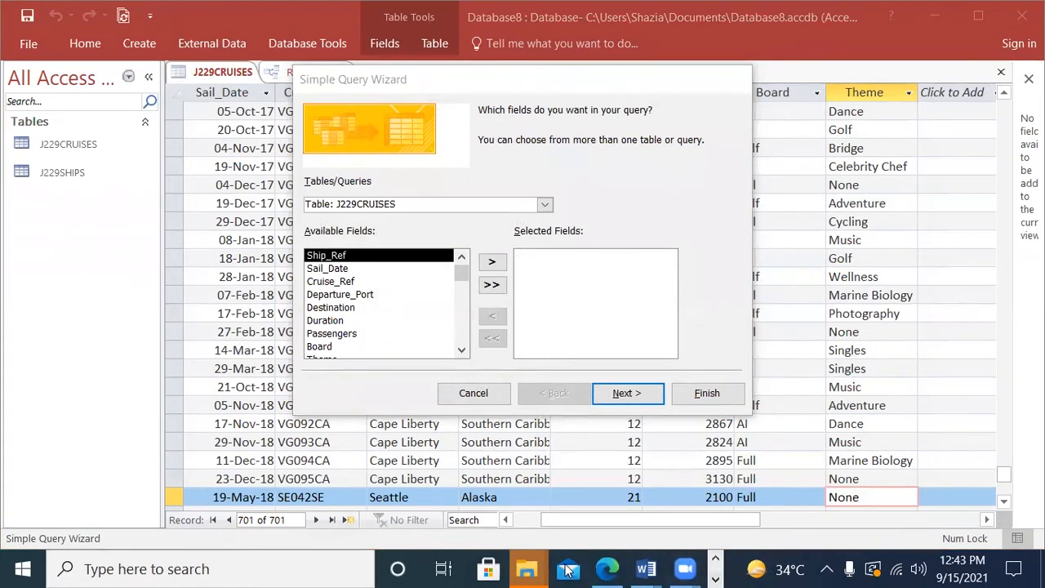
pyautogui.click(607, 569)
pyautogui.moveTo(434, 315); pyautogui.dragTo(827, 308)
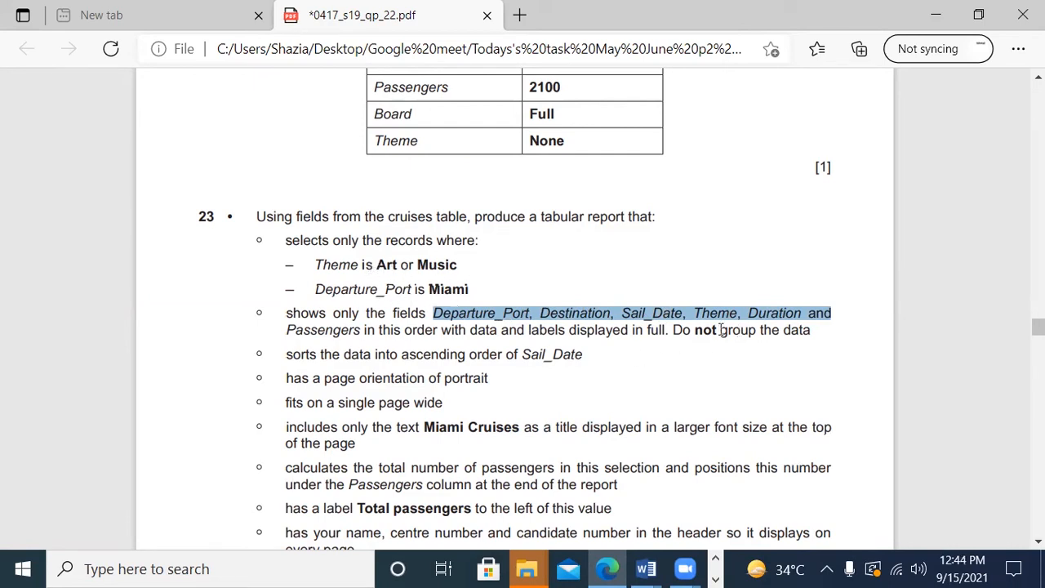
pyautogui.click(715, 579)
pyautogui.click(494, 569)
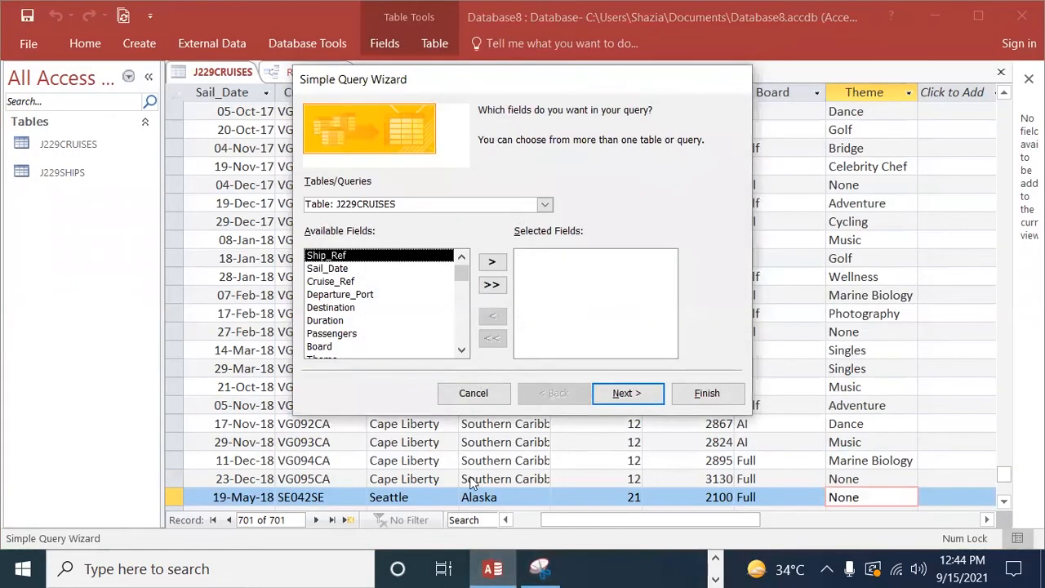
# Step: Add the Departure_Port, Destination and Duration fields from J229CRUISES to the query
pyautogui.click(339, 295)
pyautogui.click(493, 261)
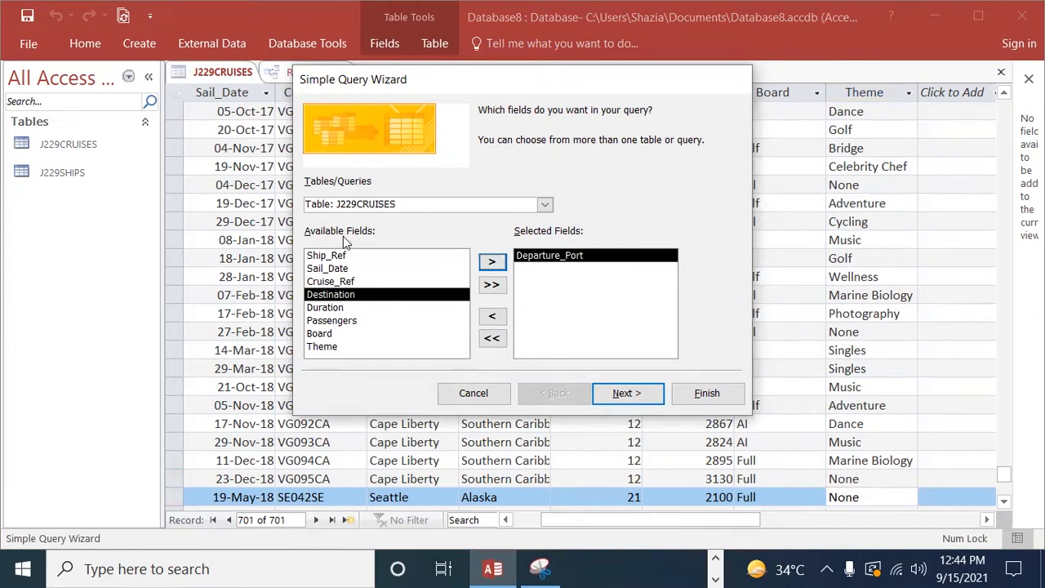
pyautogui.click(491, 261)
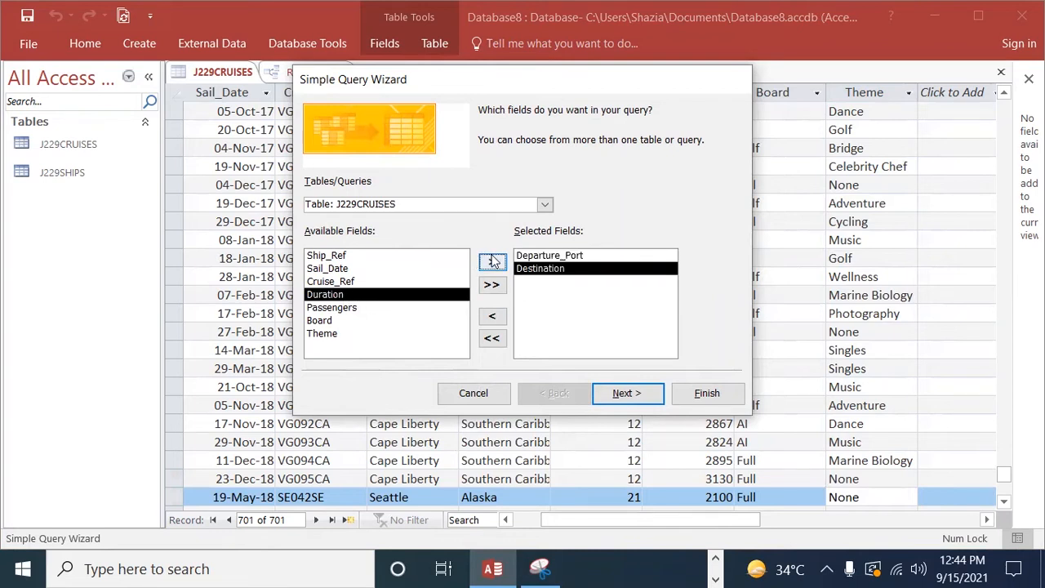
pyautogui.click(492, 261)
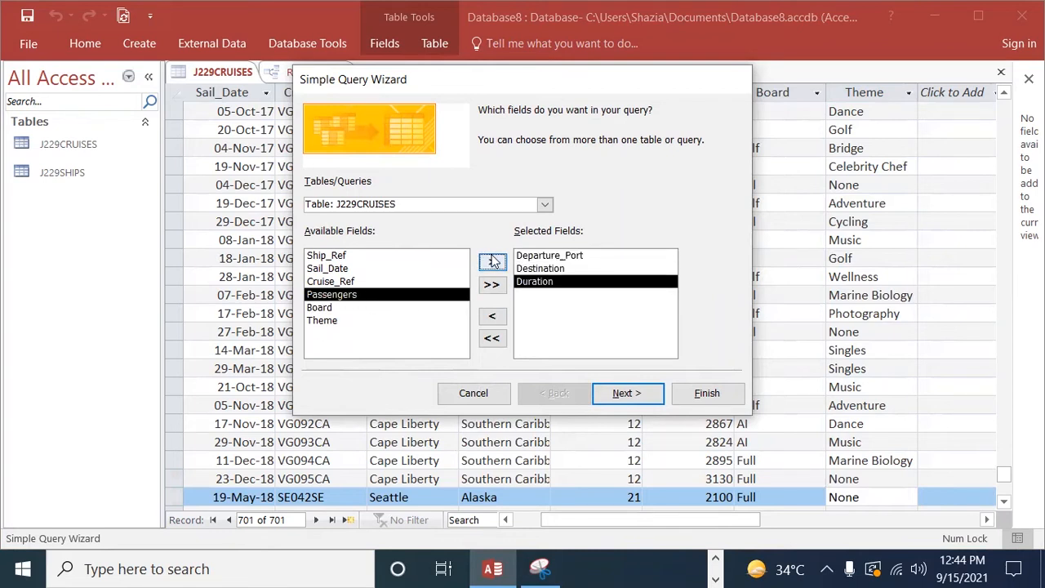
# Step: Add the Sail_Date, Board and Passengers fields to the query's selected fields
pyautogui.click(335, 281)
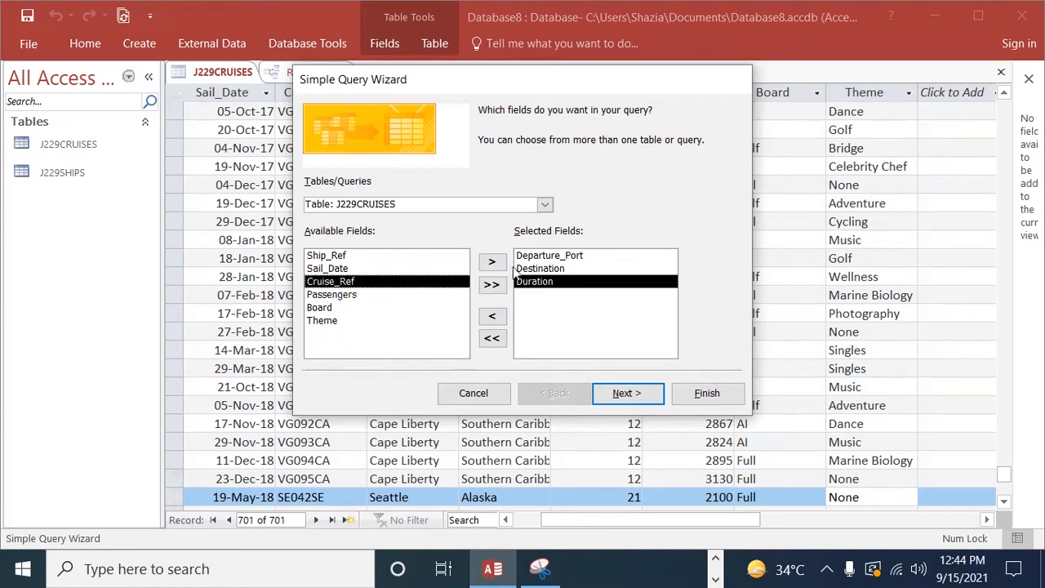
pyautogui.click(343, 255)
pyautogui.click(343, 270)
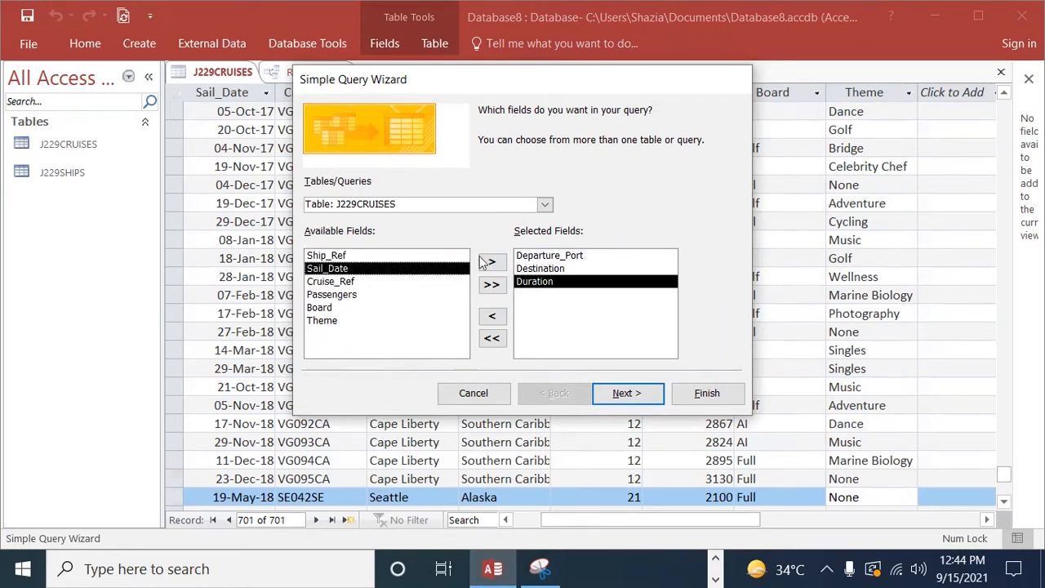
pyautogui.click(491, 261)
pyautogui.click(326, 294)
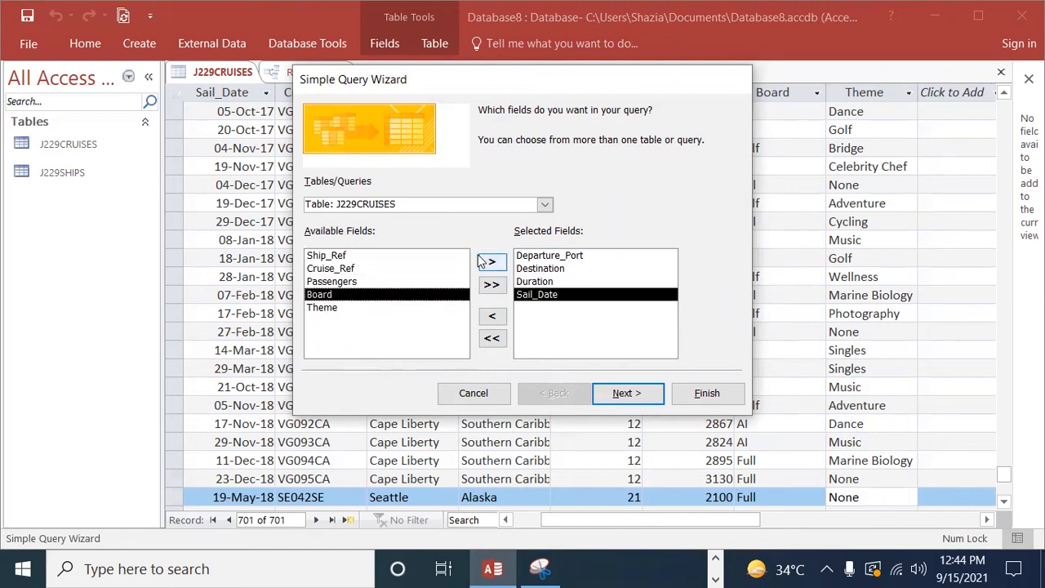
pyautogui.click(492, 262)
pyautogui.click(328, 282)
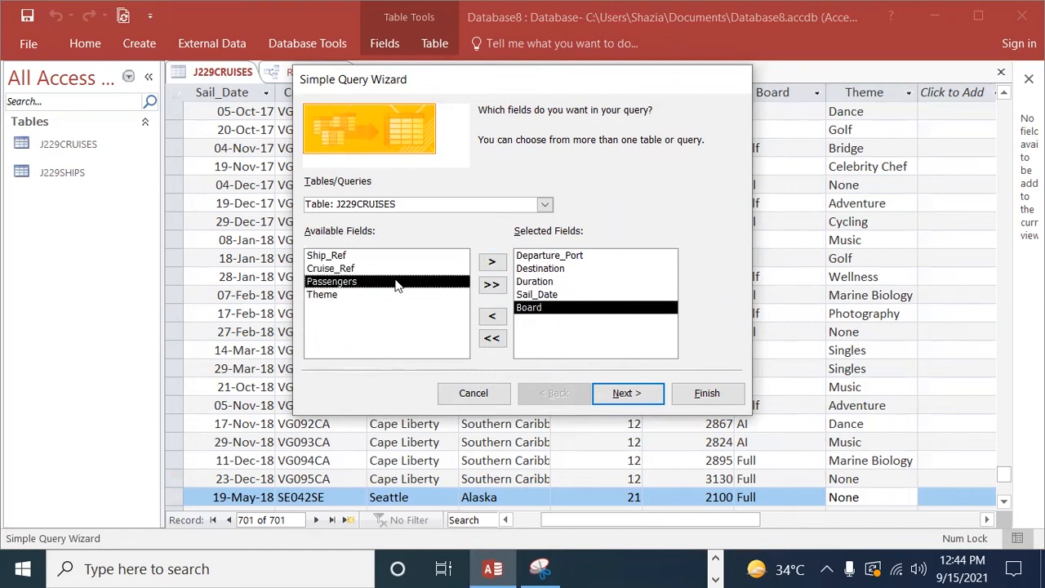
pyautogui.click(491, 263)
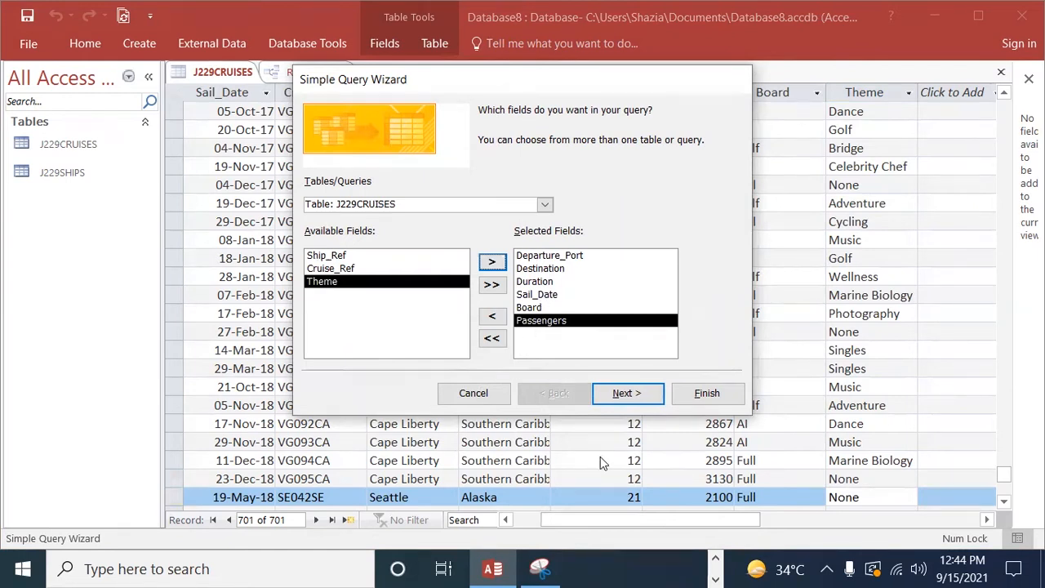
# Step: Create it as a detail query titled J229CRUISES Query, and close the resulting datasheet
pyautogui.click(635, 396)
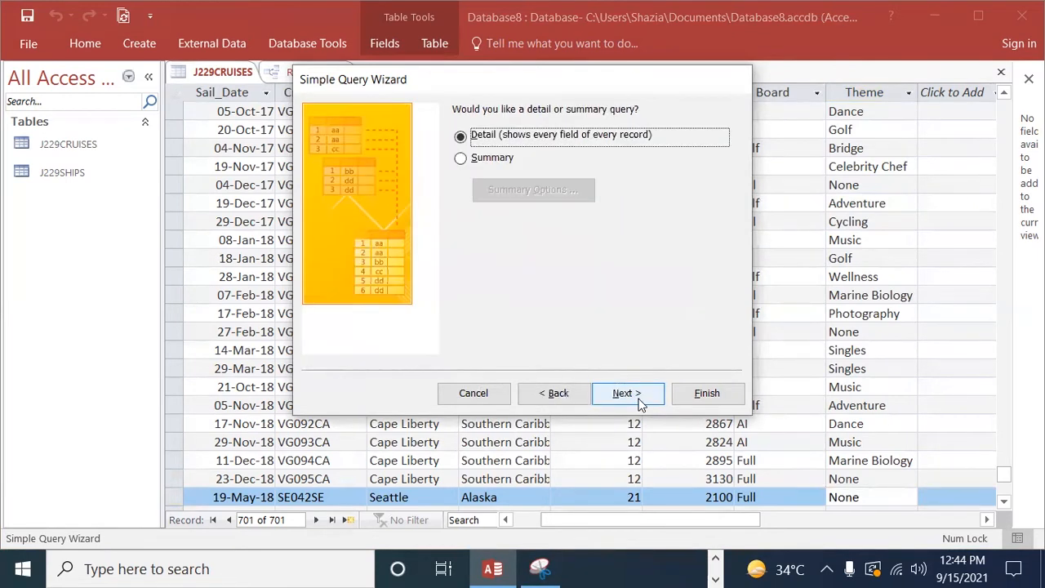
pyautogui.click(637, 397)
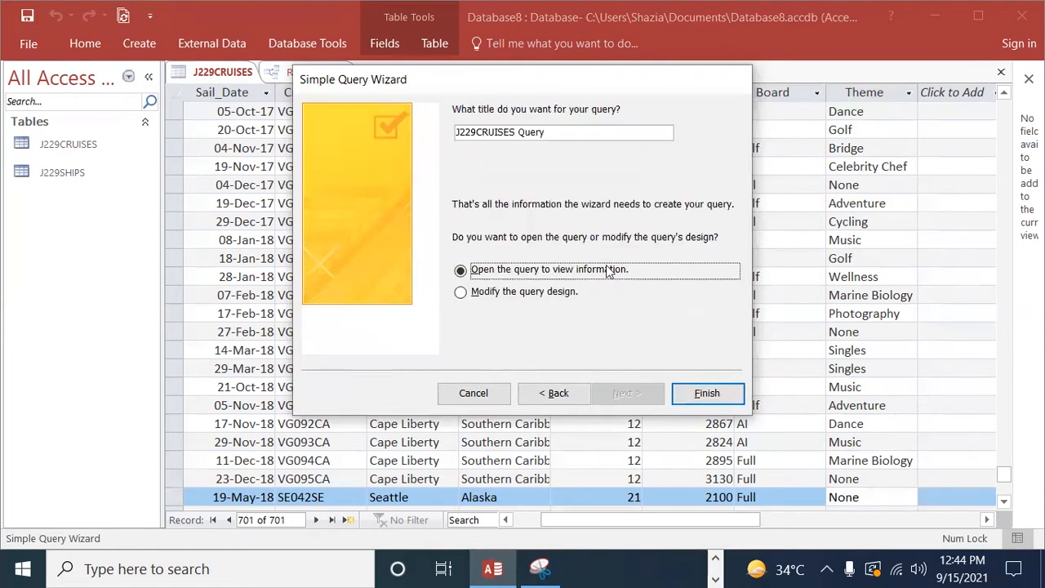
pyautogui.click(707, 395)
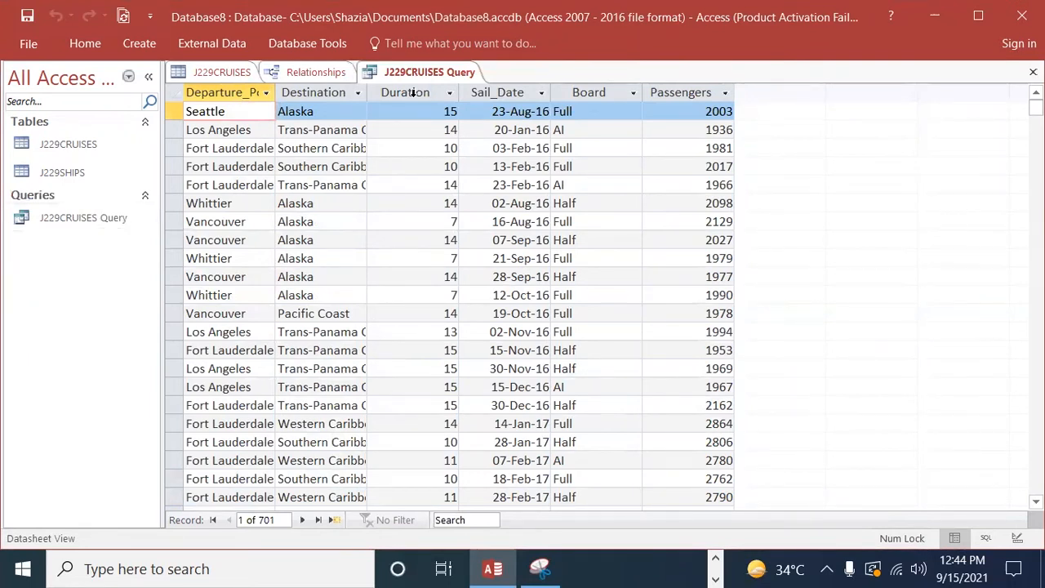
pyautogui.click(52, 217)
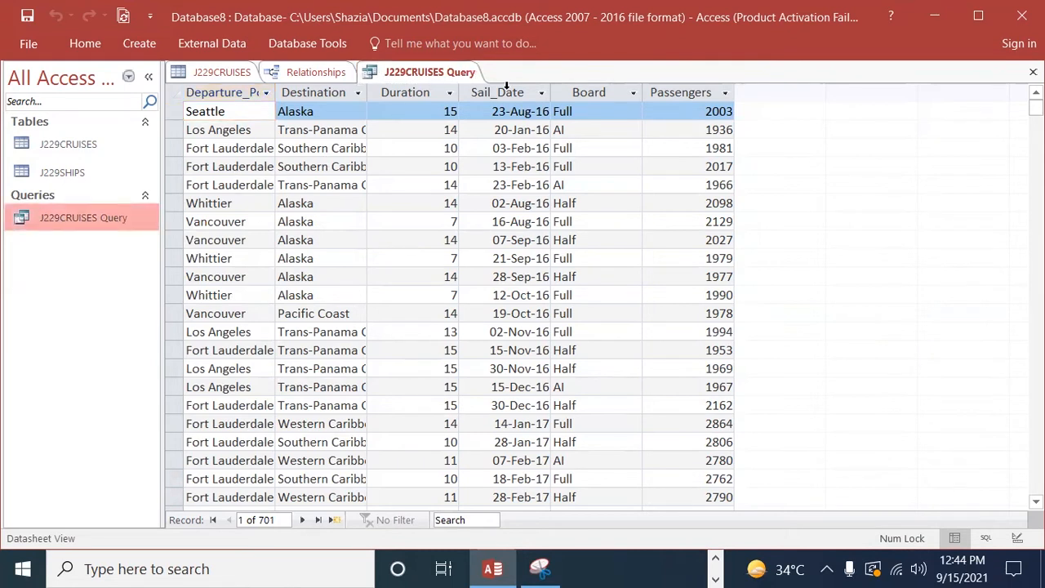
pyautogui.rightClick(428, 73)
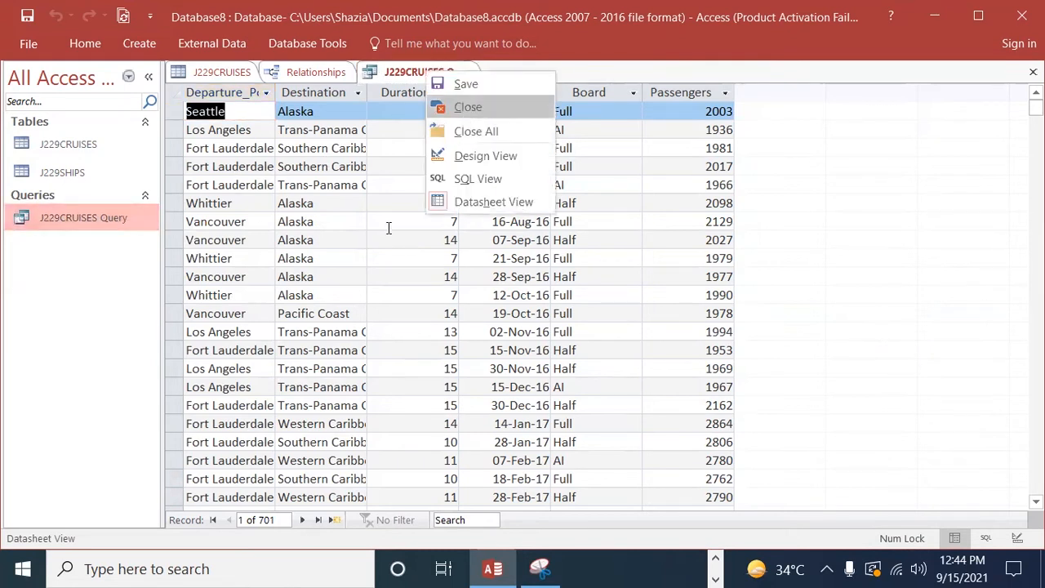
pyautogui.click(468, 107)
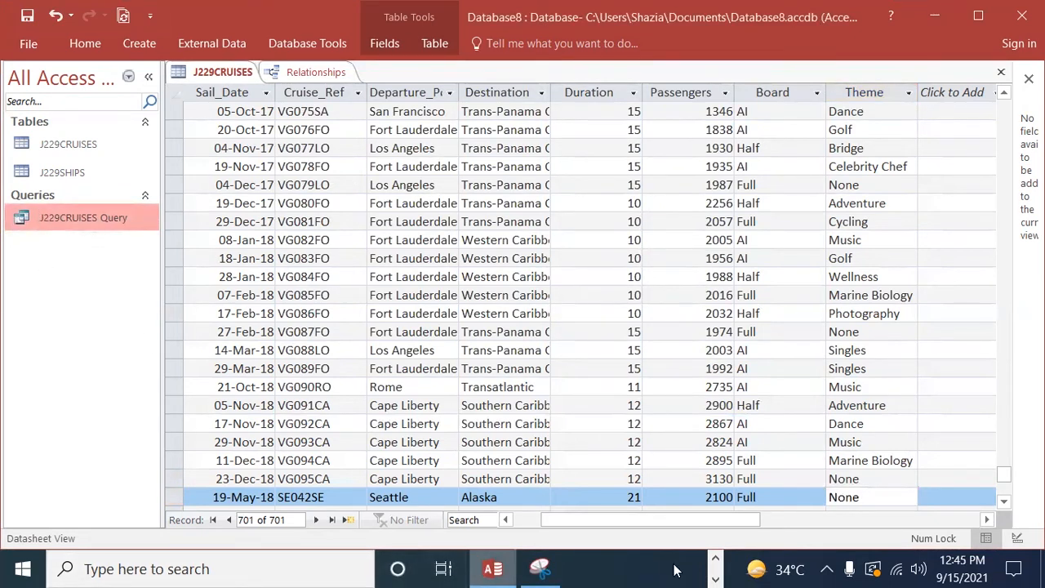
# Step: Check question 23's record criteria and required fields in Edge, and return to the database in Access
pyautogui.click(715, 578)
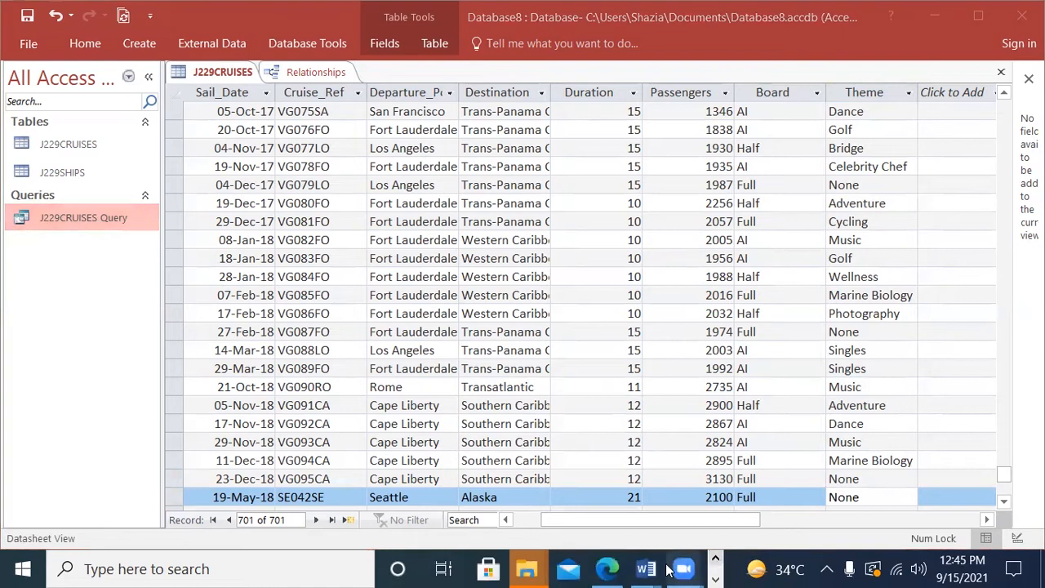
pyautogui.click(607, 569)
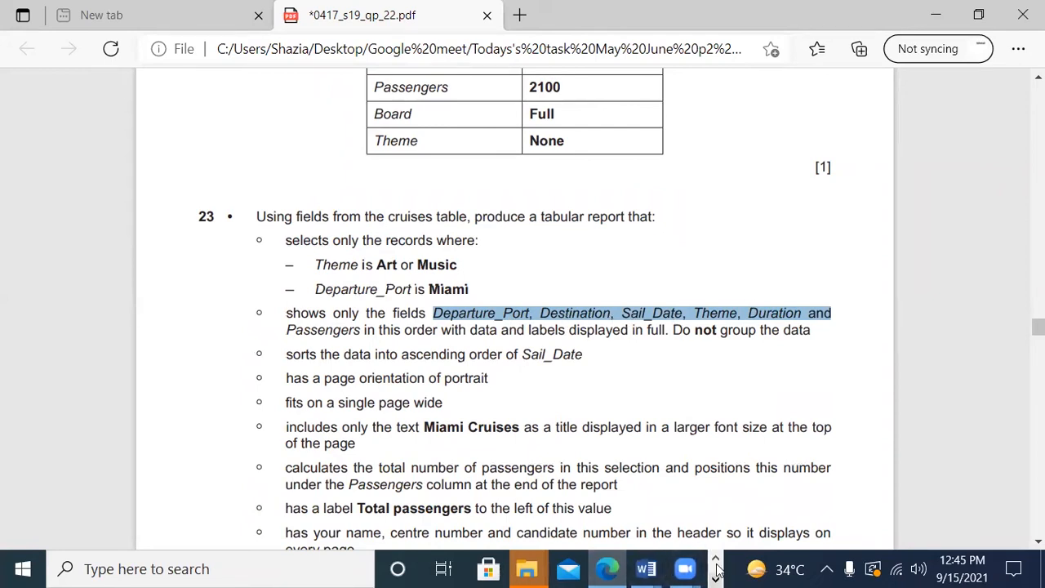
pyautogui.click(499, 569)
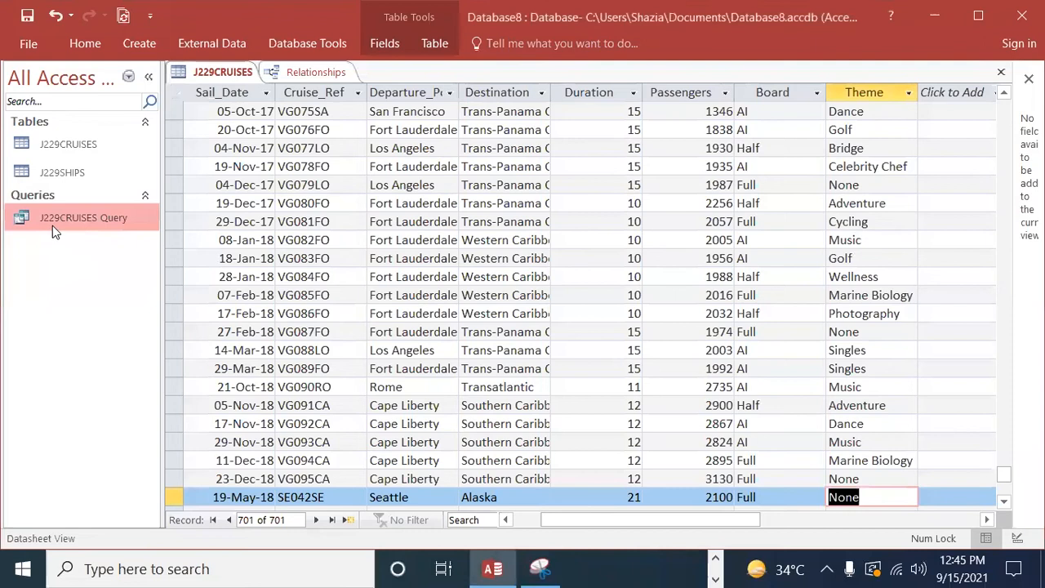
# Step: Open J229CRUISES Query in Design View, add the Theme field after Passengers, and hide the Board field from the output
pyautogui.doubleClick(50, 217)
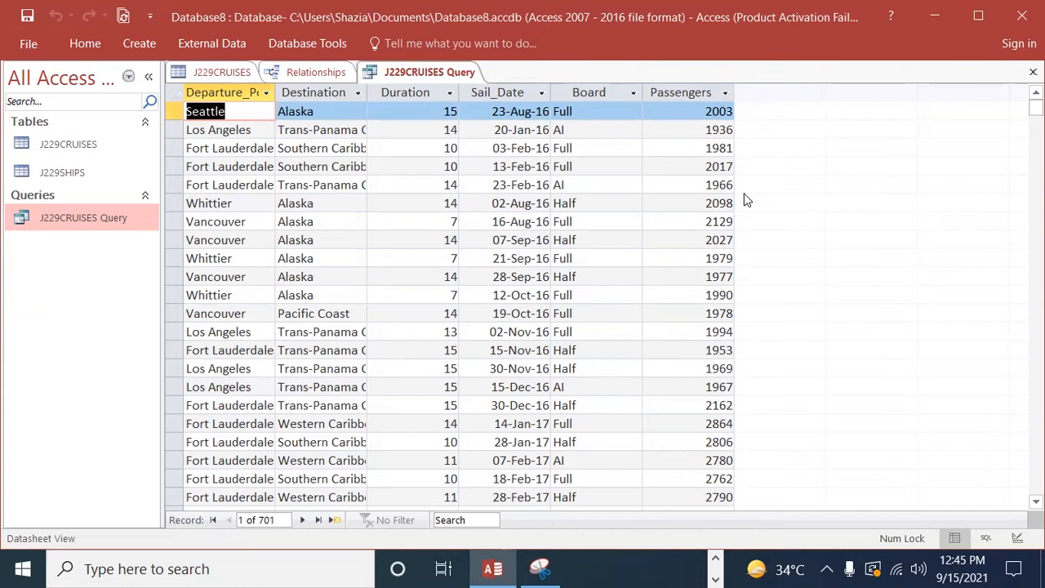
pyautogui.rightClick(75, 219)
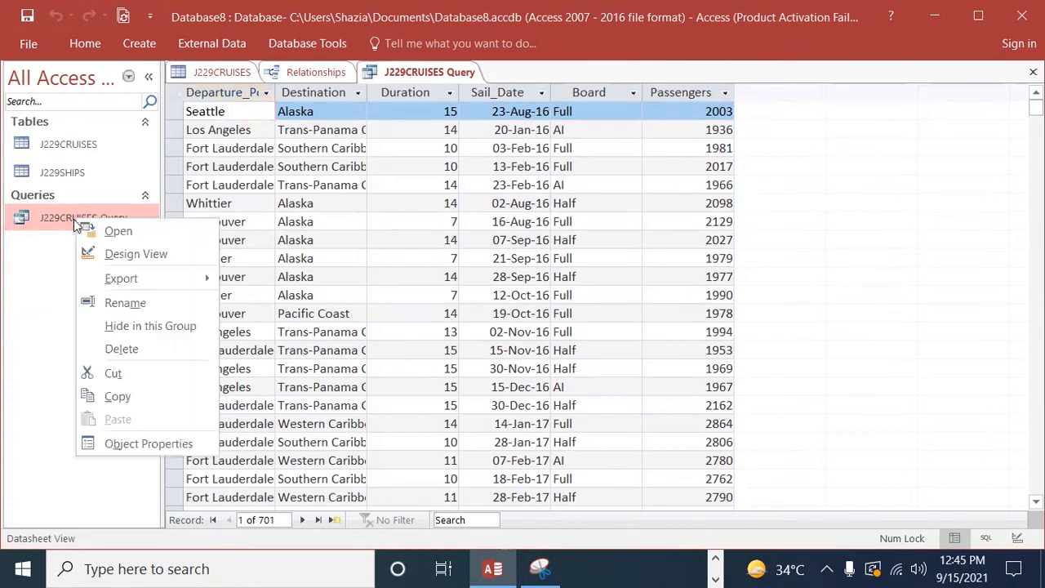
pyautogui.click(119, 255)
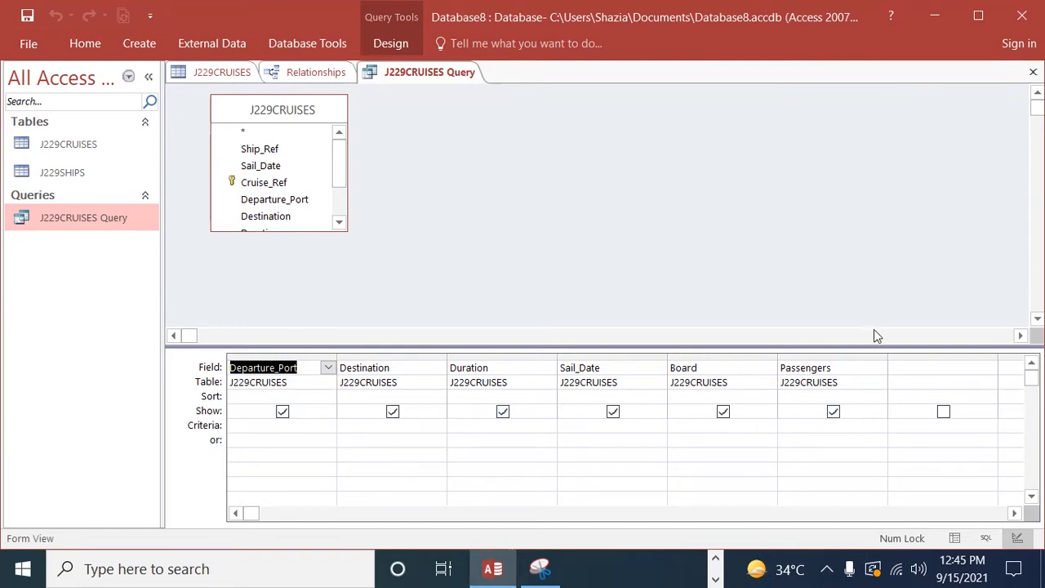
pyautogui.click(910, 369)
pyautogui.moveTo(332, 174); pyautogui.dragTo(913, 369)
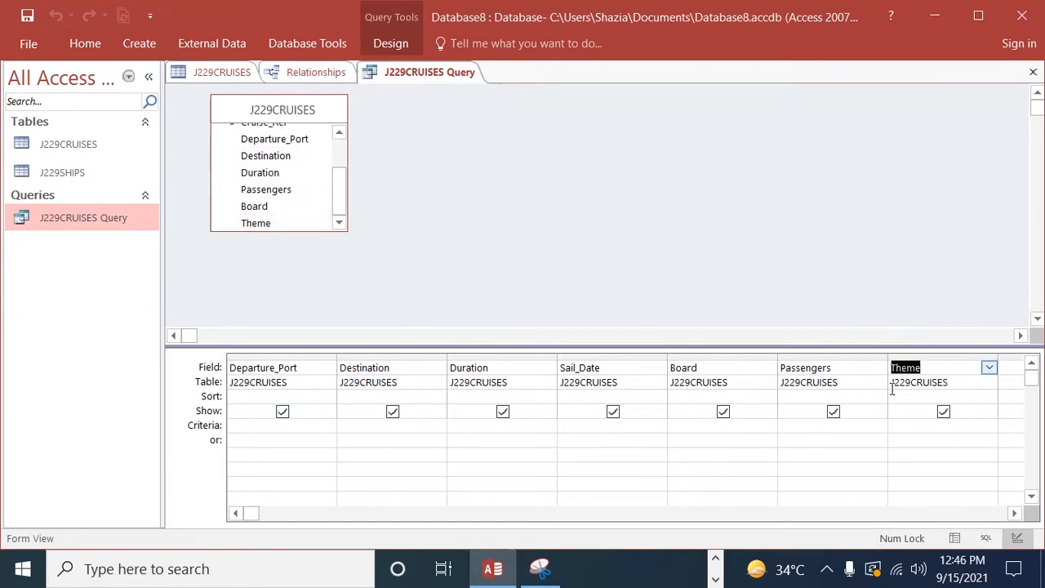
pyautogui.click(724, 414)
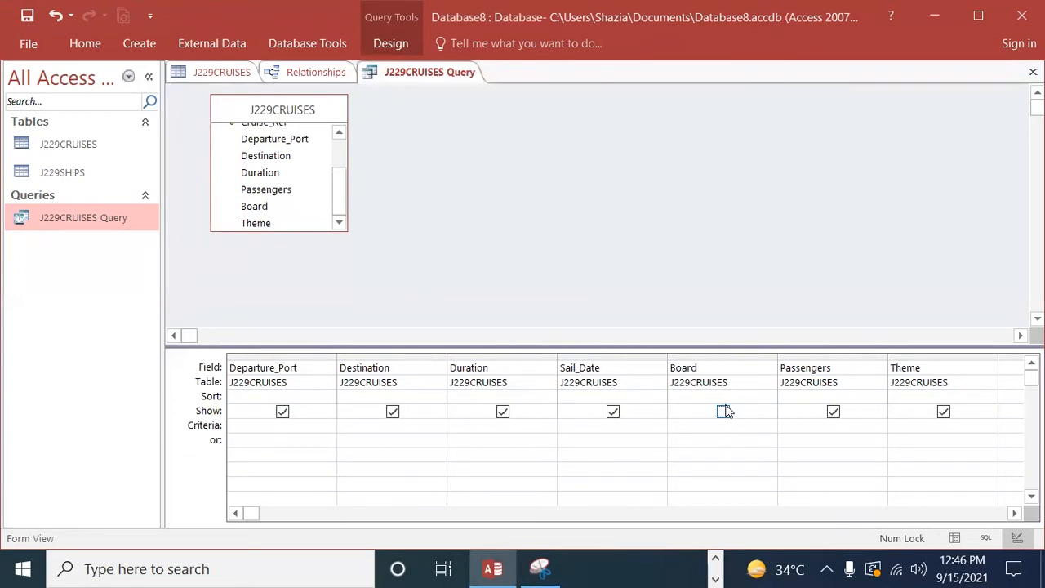
# Step: View the query's datasheet to check its displayed fields, and return to Design View
pyautogui.doubleClick(105, 217)
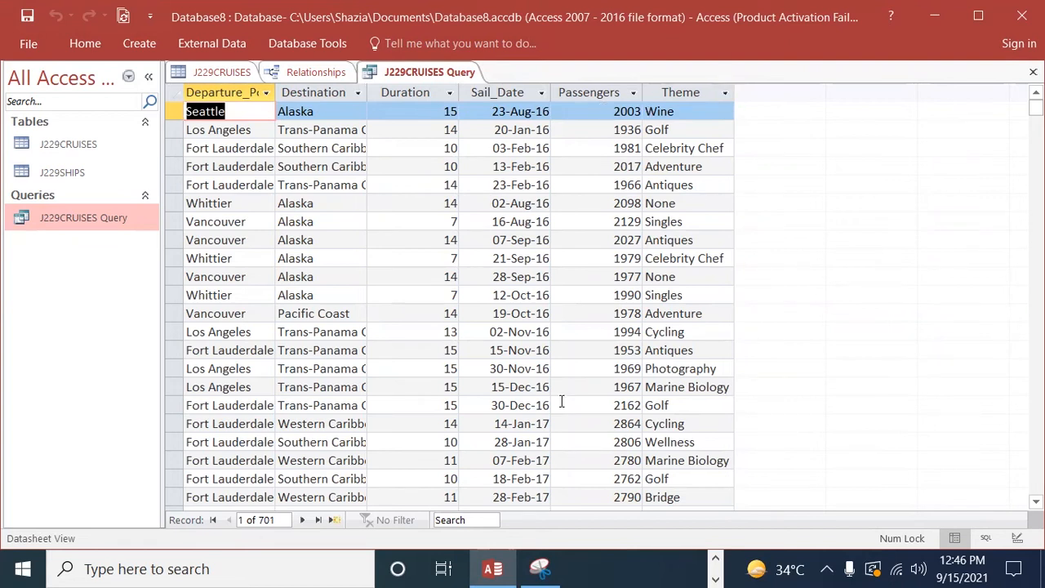
pyautogui.click(108, 226)
pyautogui.rightClick(108, 228)
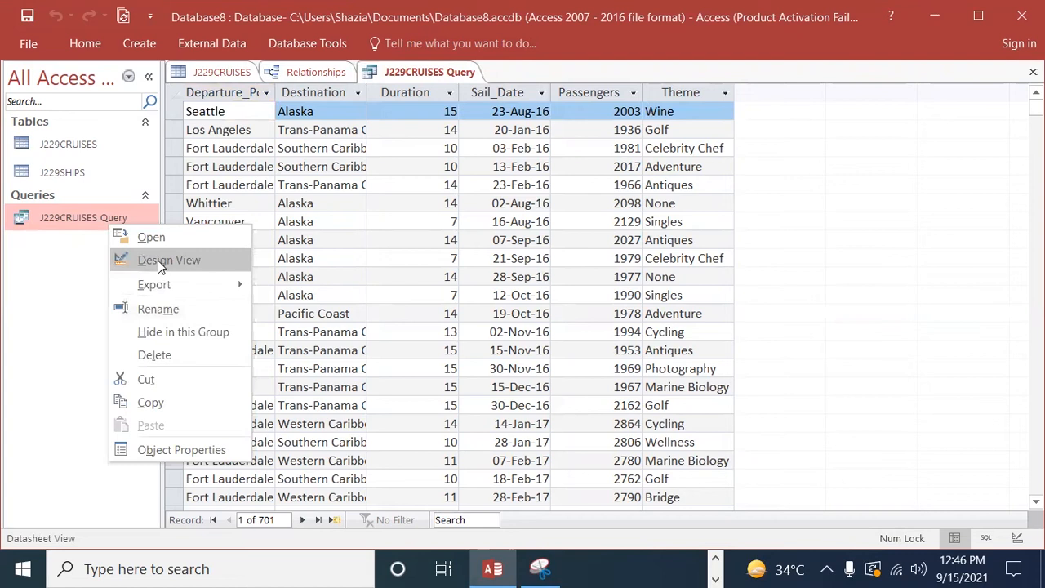
pyautogui.click(158, 260)
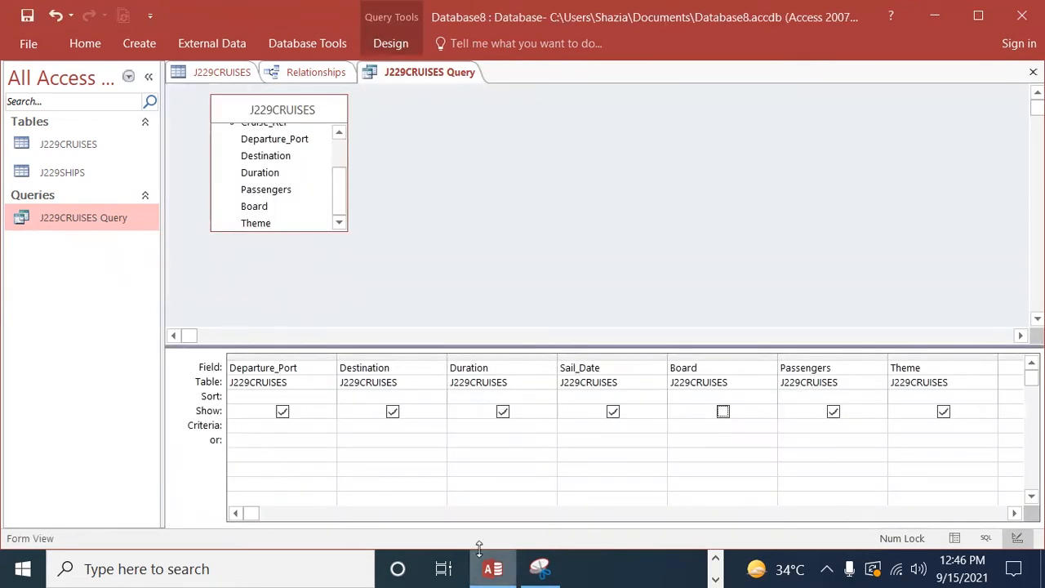
# Step: Look up question 23's theme condition in Edge and set the Theme criteria to "Art" Or "Music" in the Access query
pyautogui.click(716, 579)
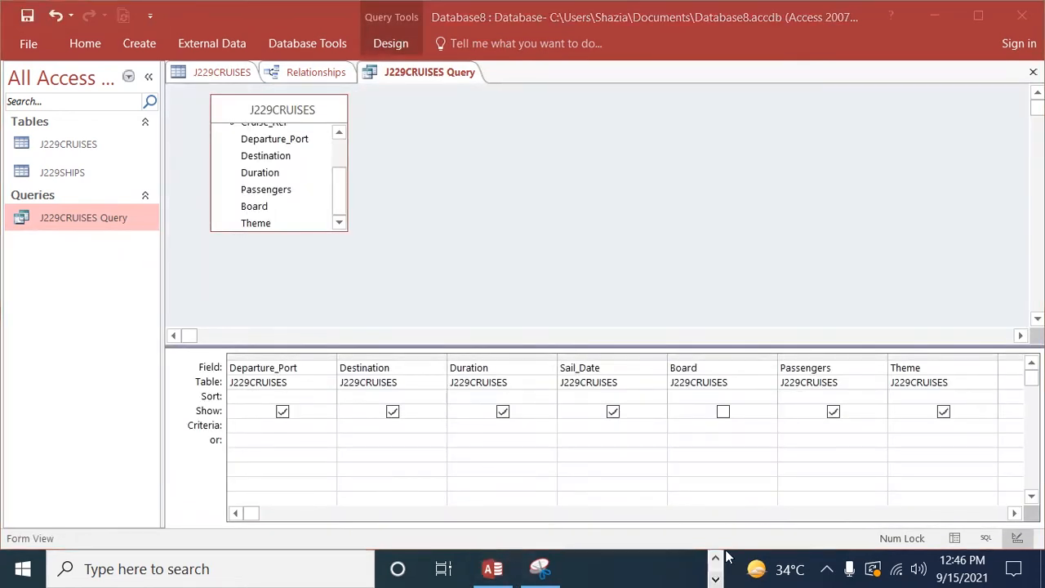
pyautogui.click(715, 557)
pyautogui.click(607, 569)
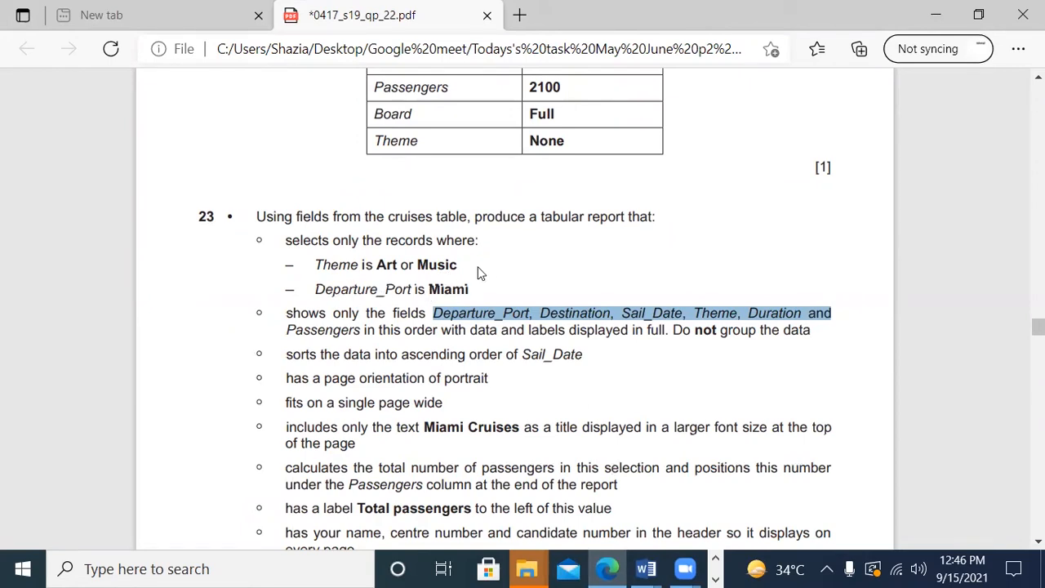
pyautogui.moveTo(466, 265); pyautogui.dragTo(373, 262)
pyautogui.hotkey('ctrl', 'c')
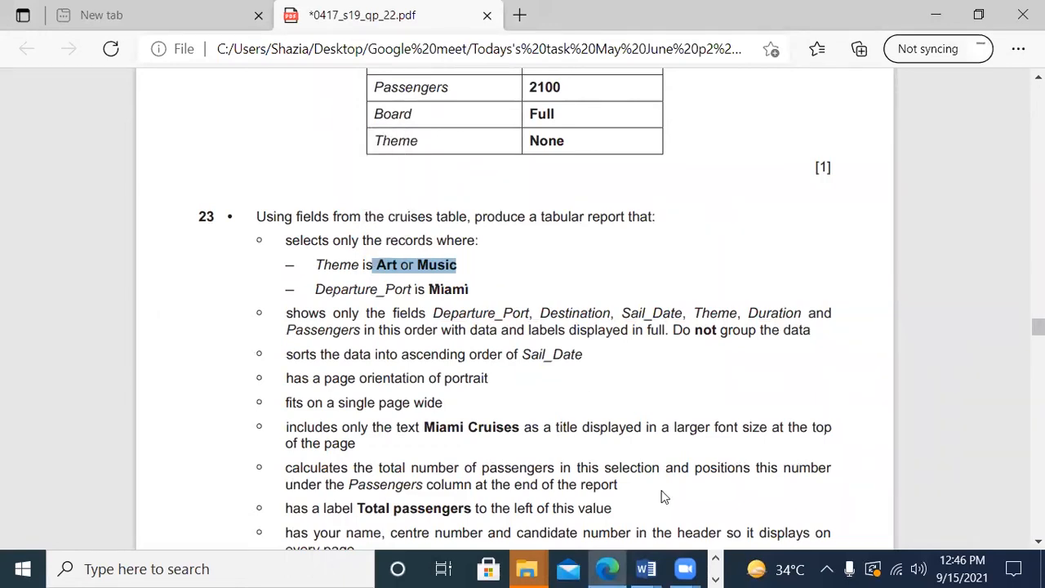
pyautogui.click(715, 578)
pyautogui.click(493, 569)
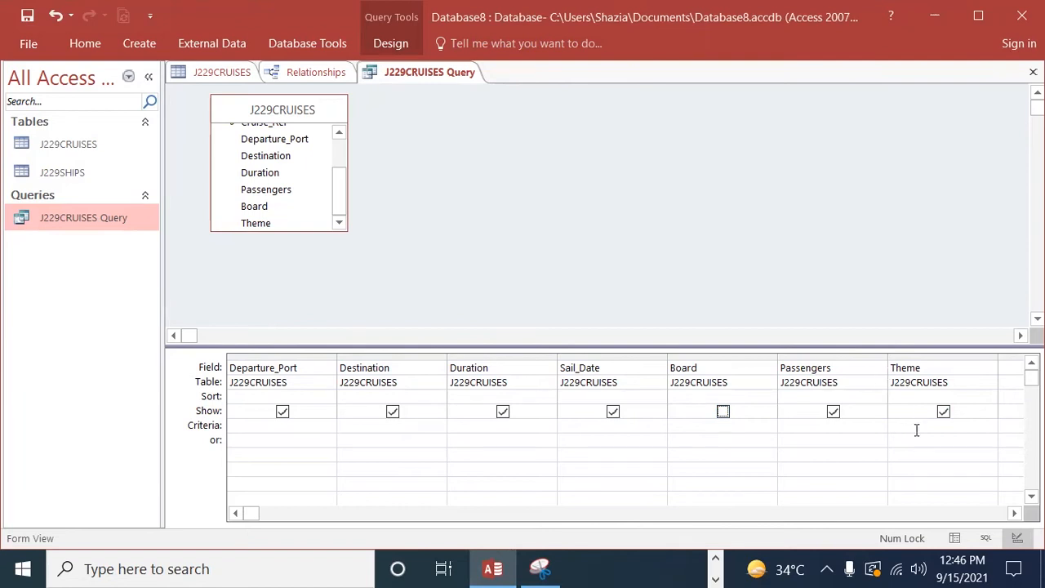
pyautogui.hotkey('ctrl', 'v')
pyautogui.click(928, 459)
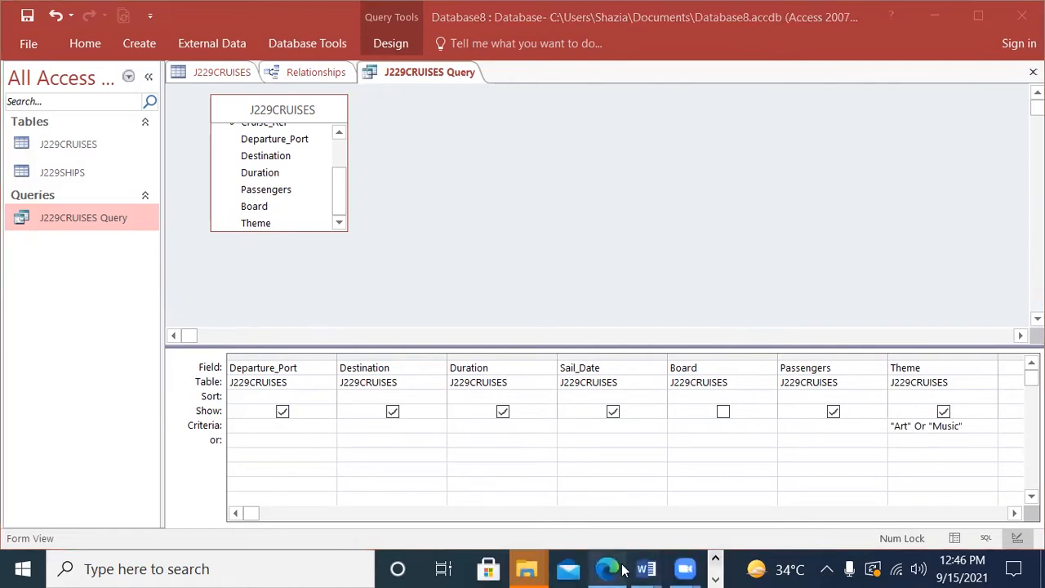
# Step: Set the Departure_Port criteria to Miami, checking it against question 23 in Edge before returning to Access
pyautogui.click(622, 570)
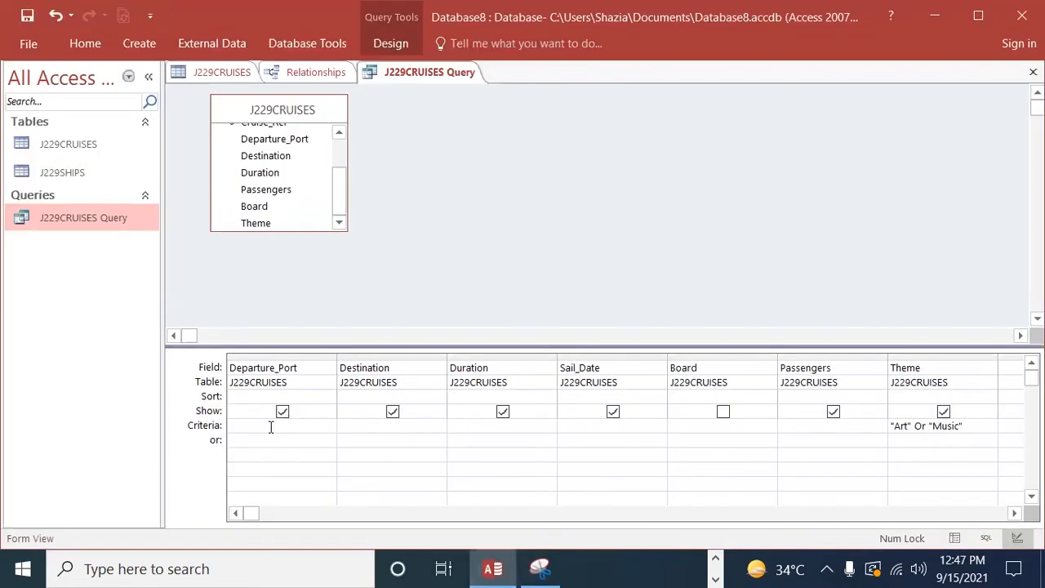
pyautogui.write('Miami')
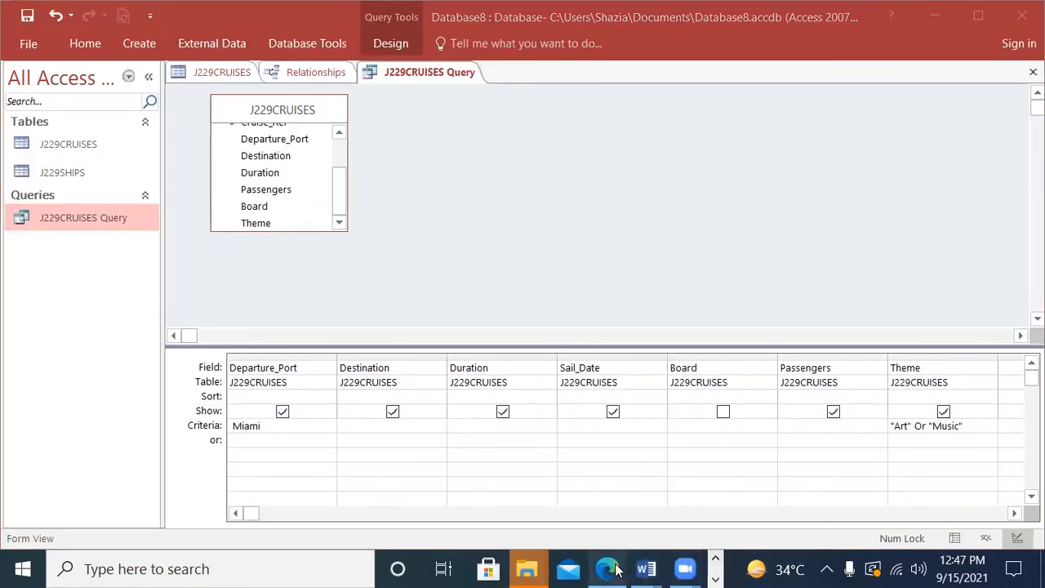
pyautogui.click(608, 569)
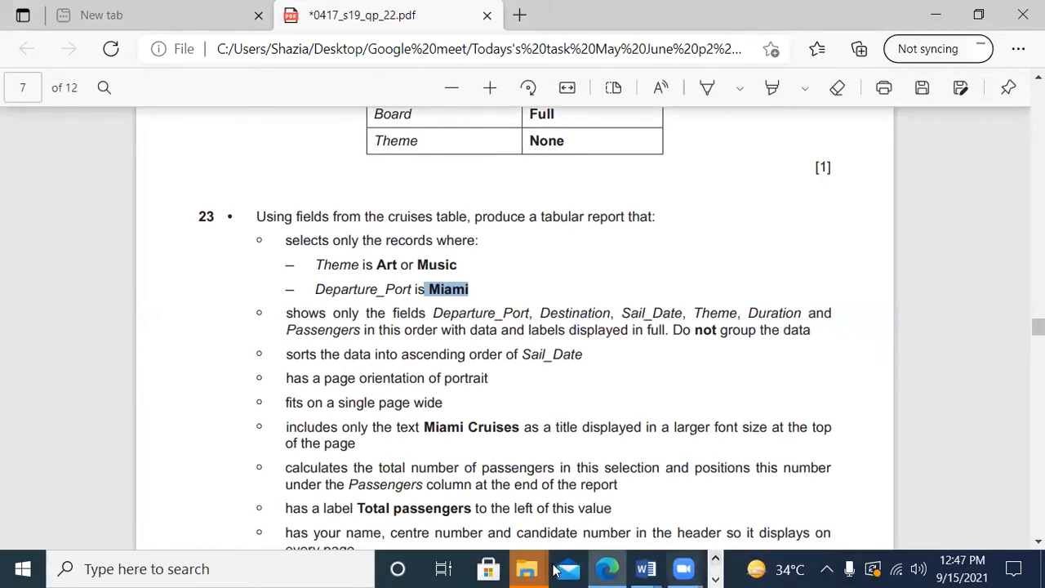
pyautogui.click(714, 562)
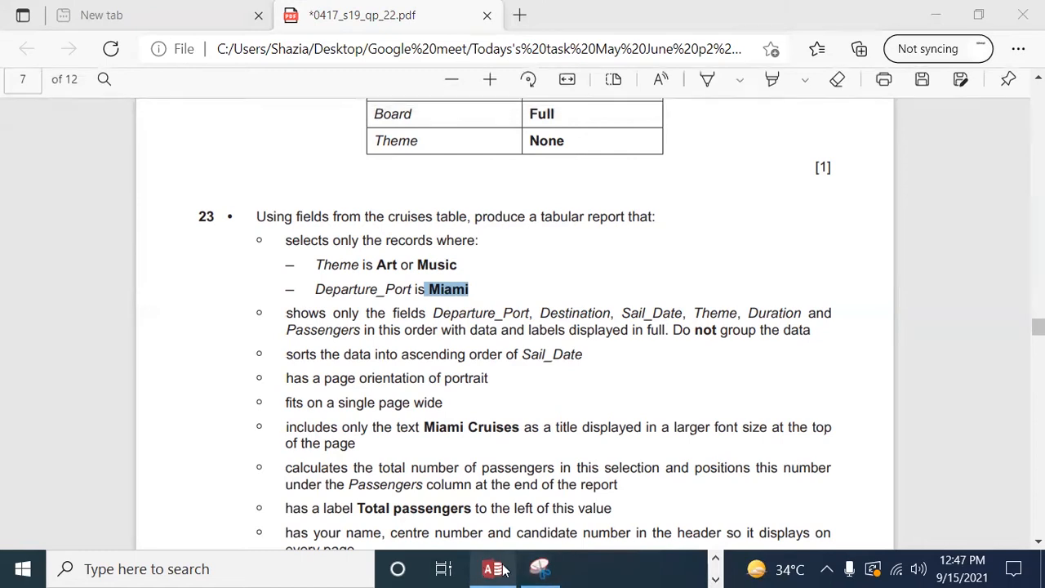
pyautogui.click(492, 569)
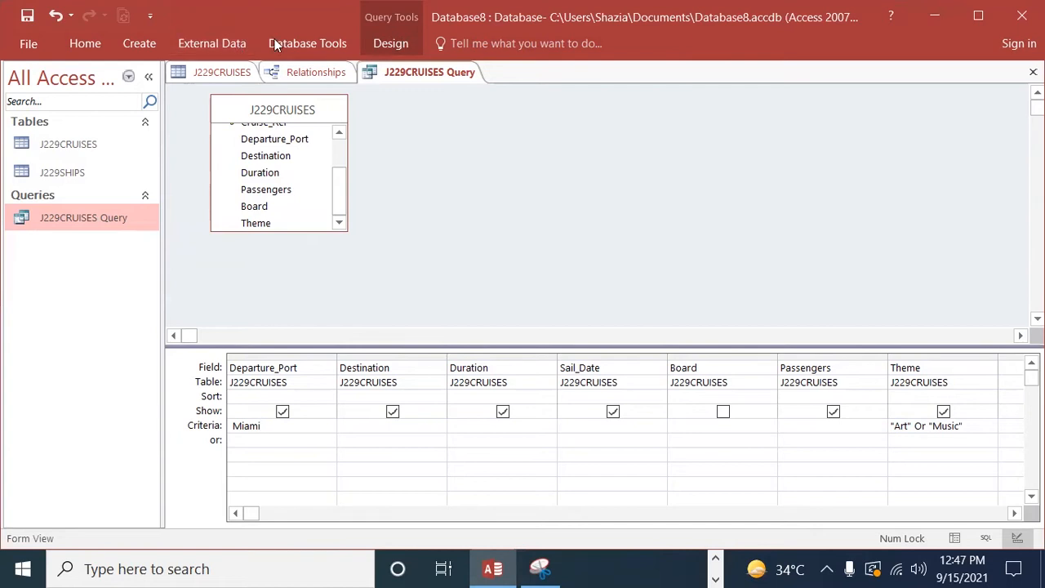
# Step: Run the query and look through the resulting Miami records with Art or Music themes
pyautogui.click(312, 46)
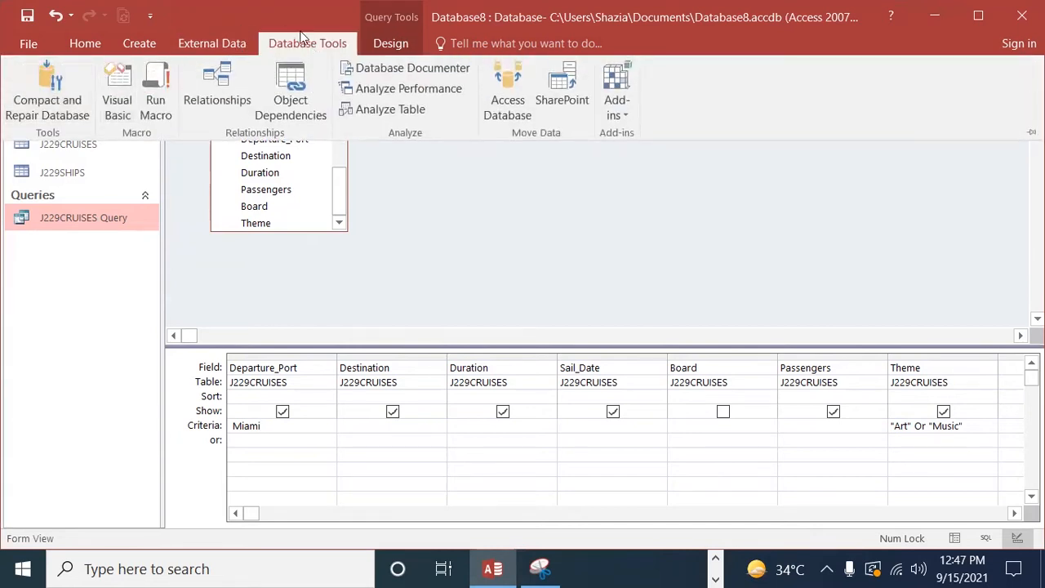
pyautogui.click(382, 45)
pyautogui.click(62, 98)
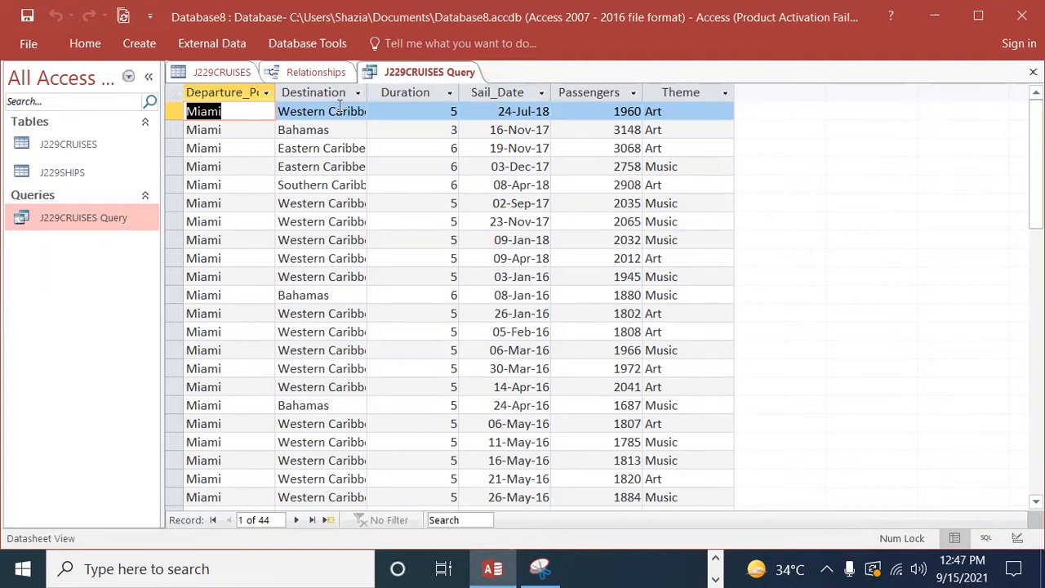
pyautogui.scroll(-9, 225, 425)
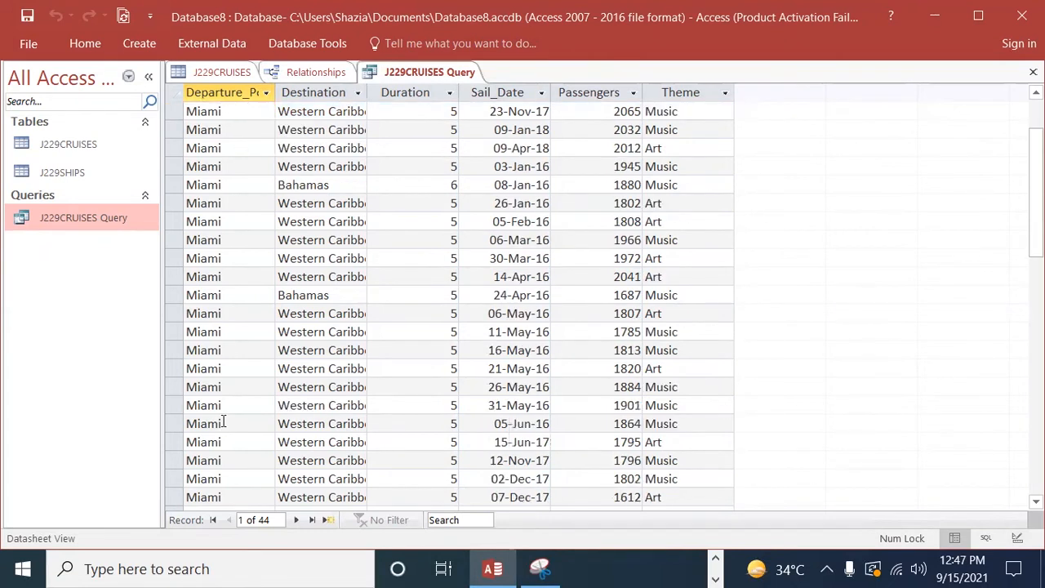
pyautogui.scroll(9, 226, 433)
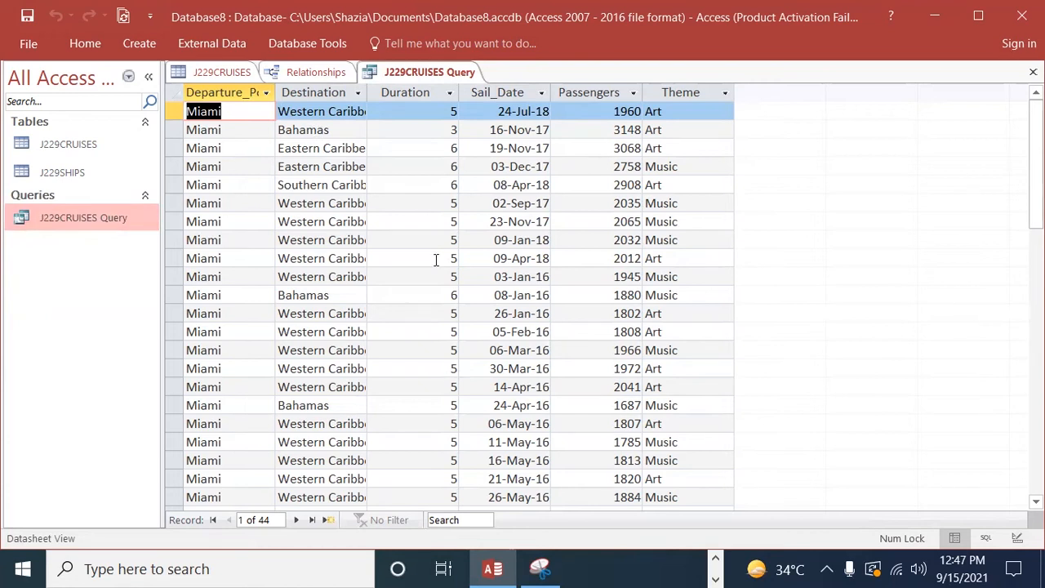
# Step: Start the Report Wizard on J229CRUISES Query, saving the query first, and include all its fields in the report
pyautogui.click(137, 44)
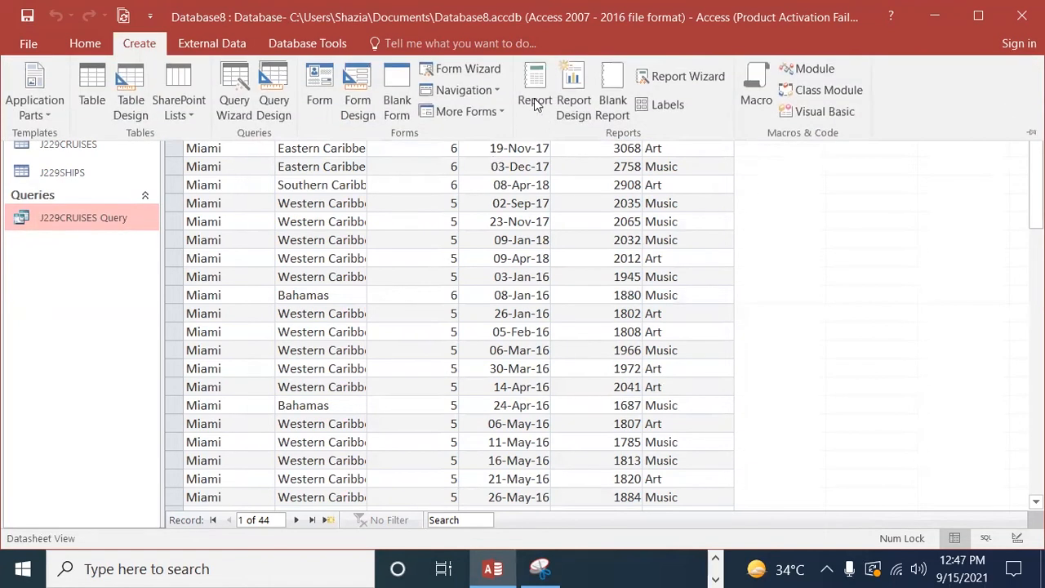
pyautogui.click(685, 77)
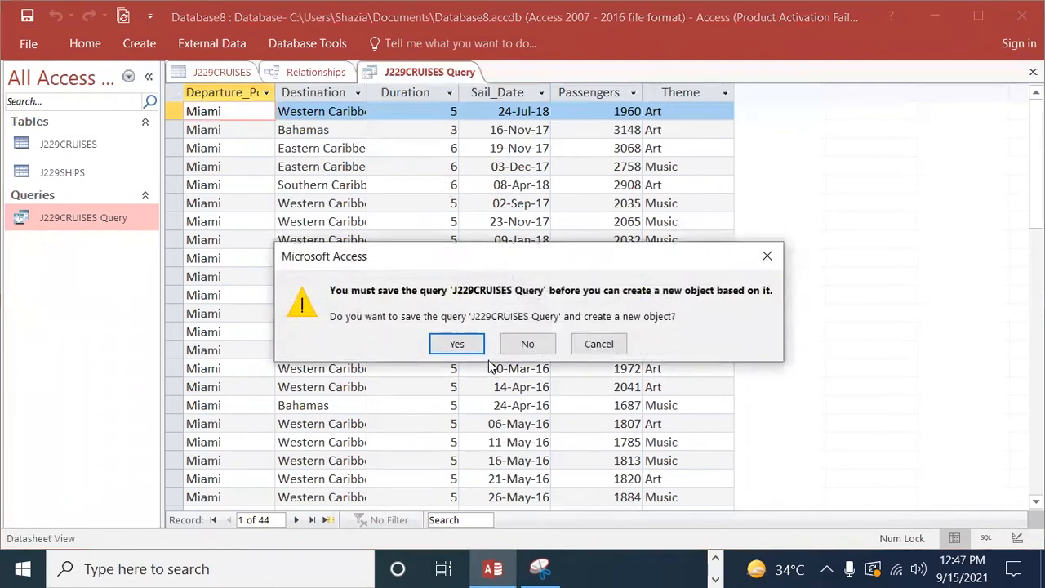
pyautogui.click(454, 346)
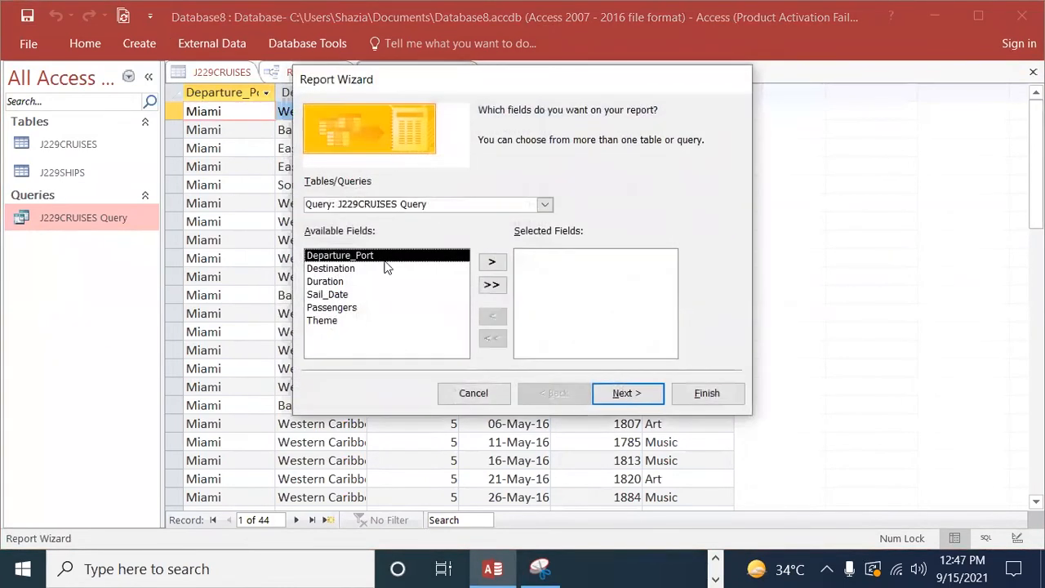
pyautogui.click(492, 285)
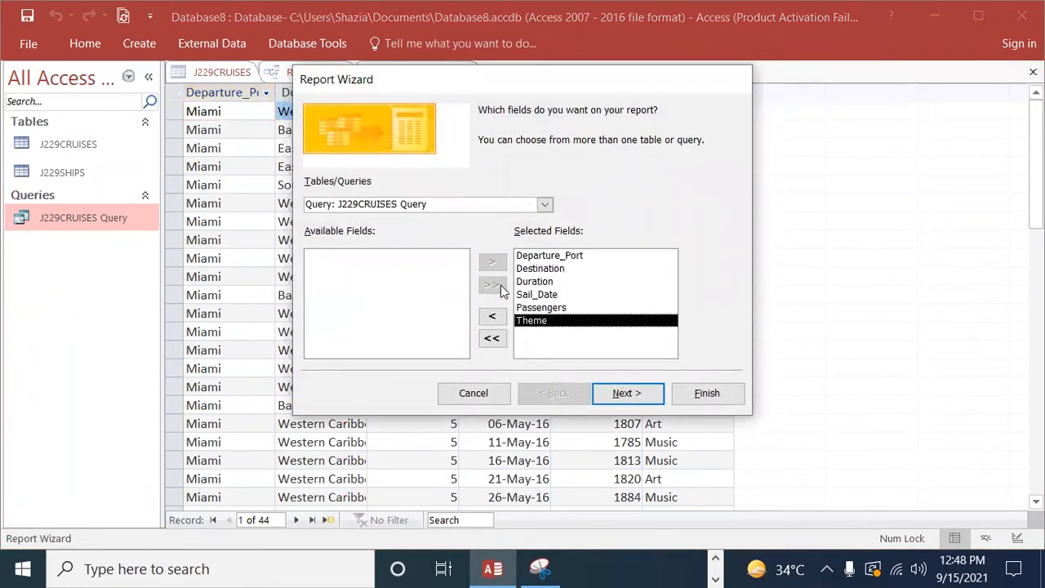
pyautogui.click(596, 383)
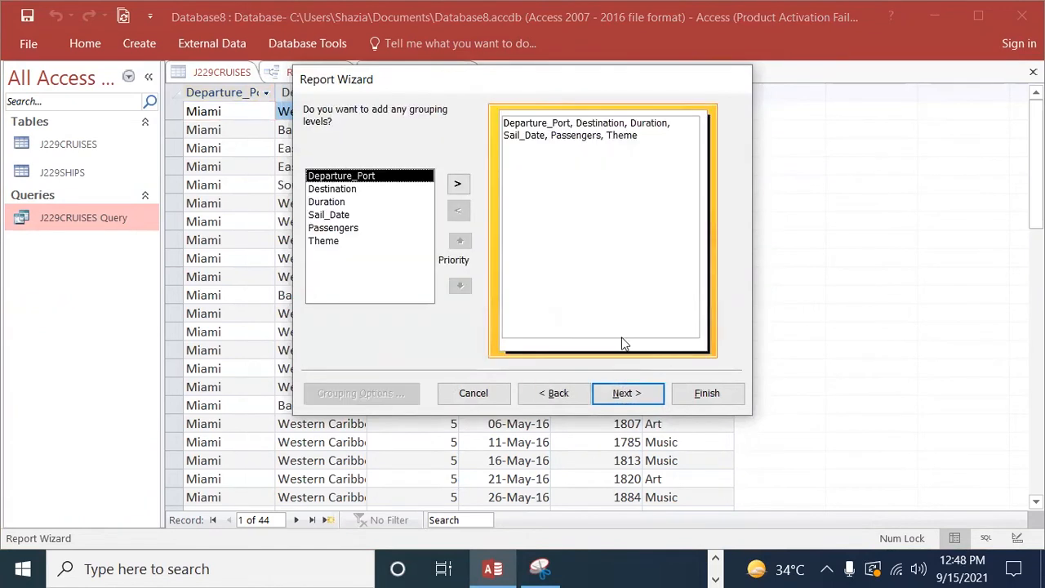
# Step: Read question 23's remaining report requirements in Edge, select the title text Miami Cruises, and return to the Report Wizard in Access
pyautogui.click(719, 558)
pyautogui.click(614, 565)
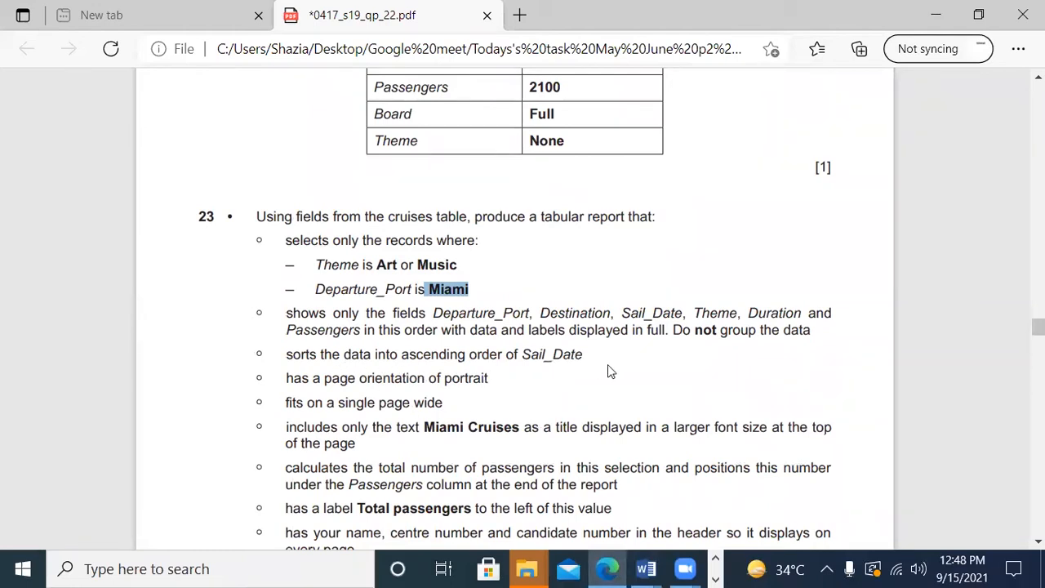
pyautogui.moveTo(685, 570)
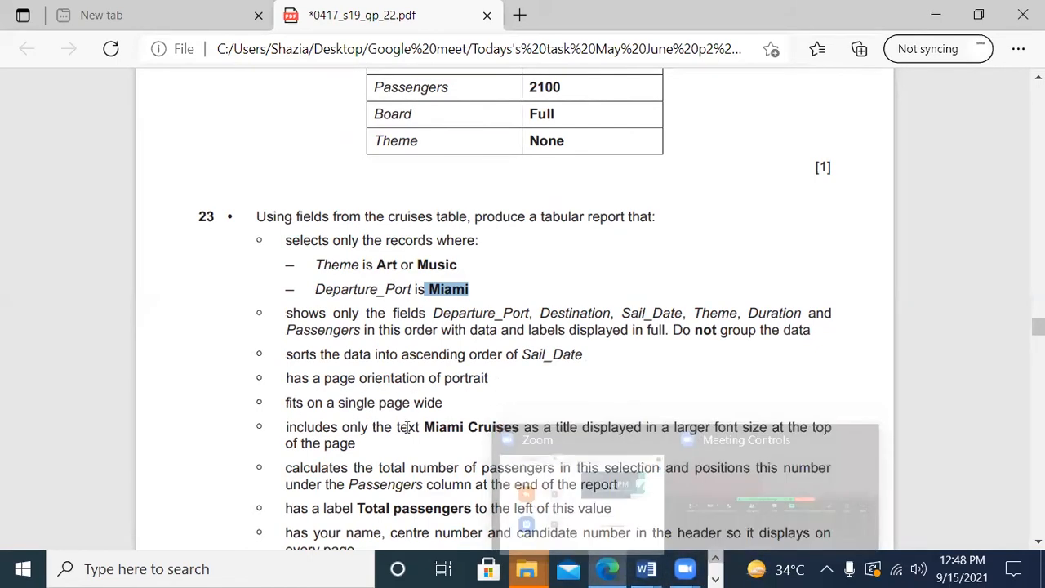
pyautogui.scroll(-3, 478, 359)
pyautogui.moveTo(524, 286); pyautogui.dragTo(418, 279)
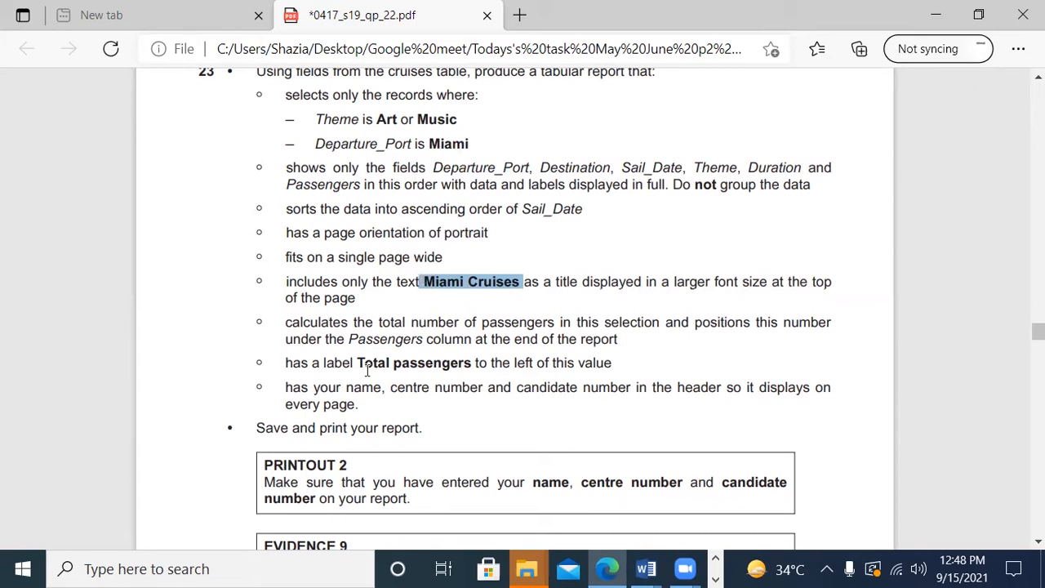
pyautogui.click(716, 579)
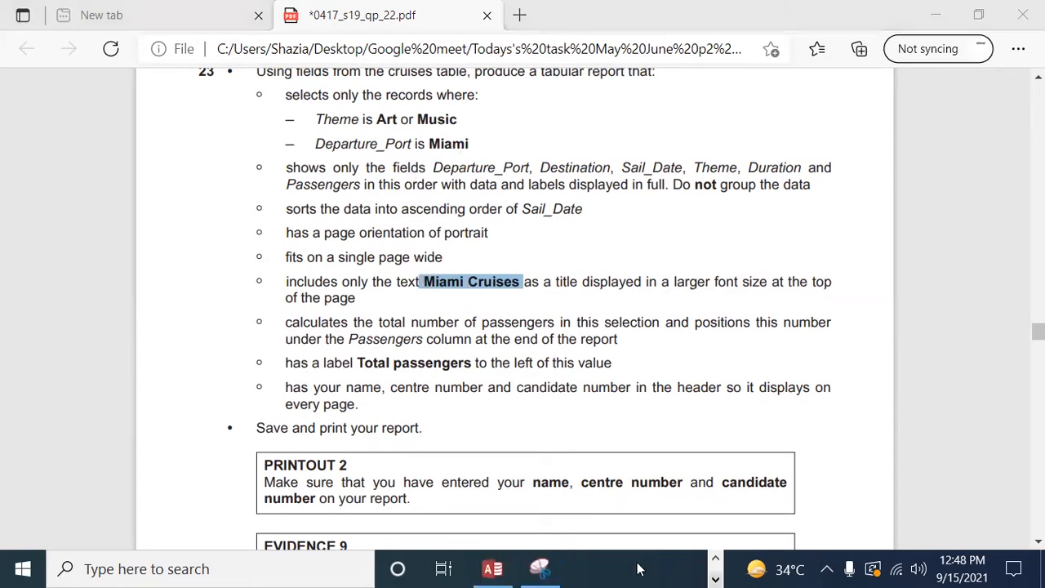
pyautogui.click(500, 570)
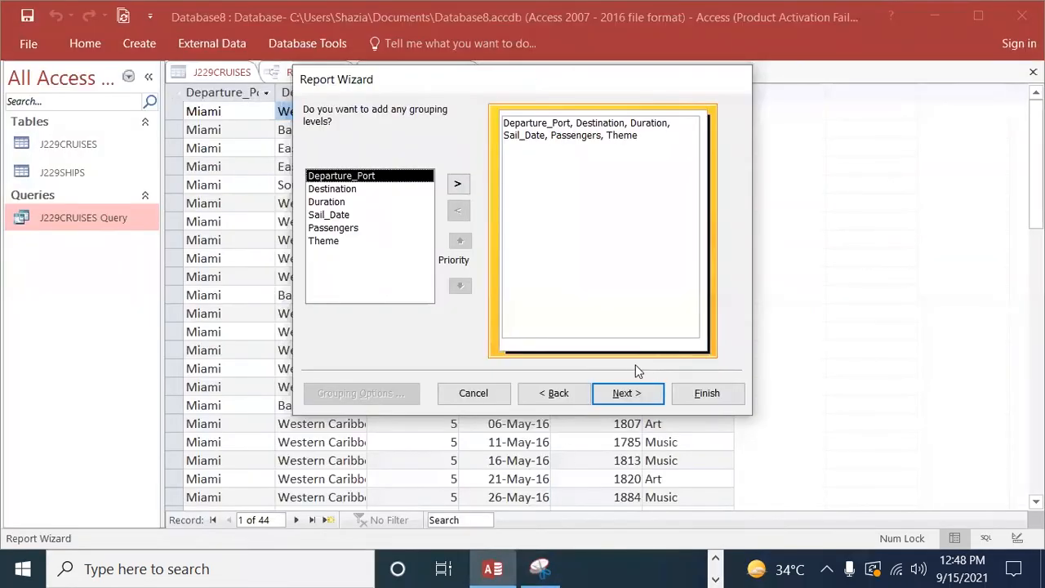
# Step: Leave the report ungrouped, sort it by Sail_Date ascending, and accept the tabular layout in portrait orientation
pyautogui.click(625, 393)
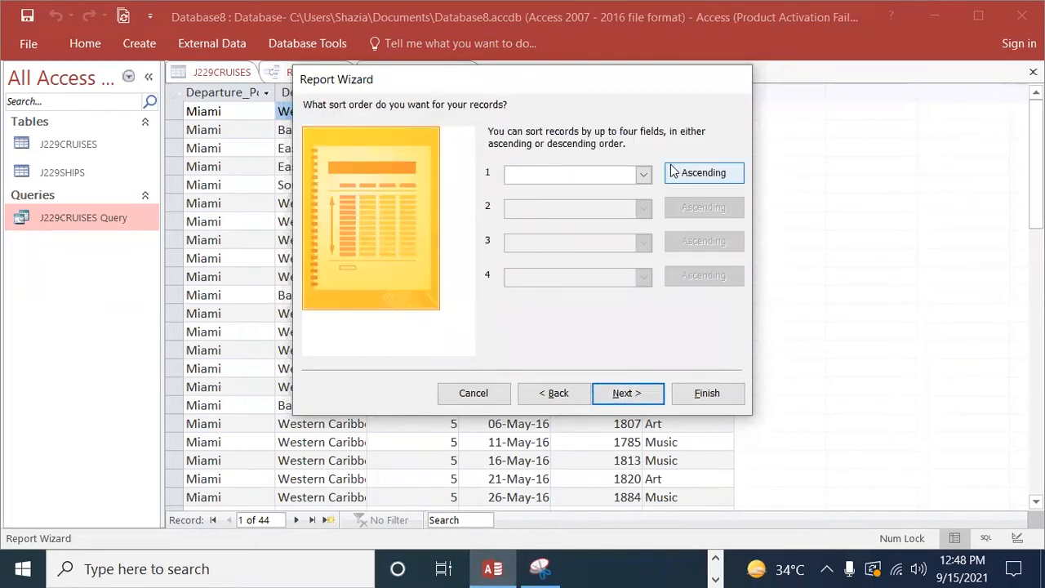
pyautogui.click(649, 173)
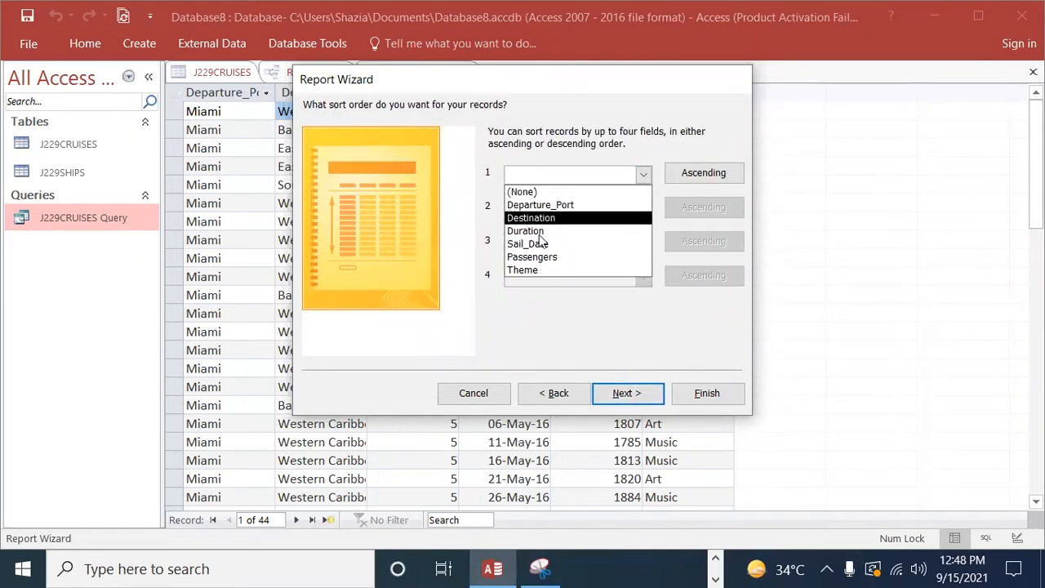
pyautogui.click(550, 238)
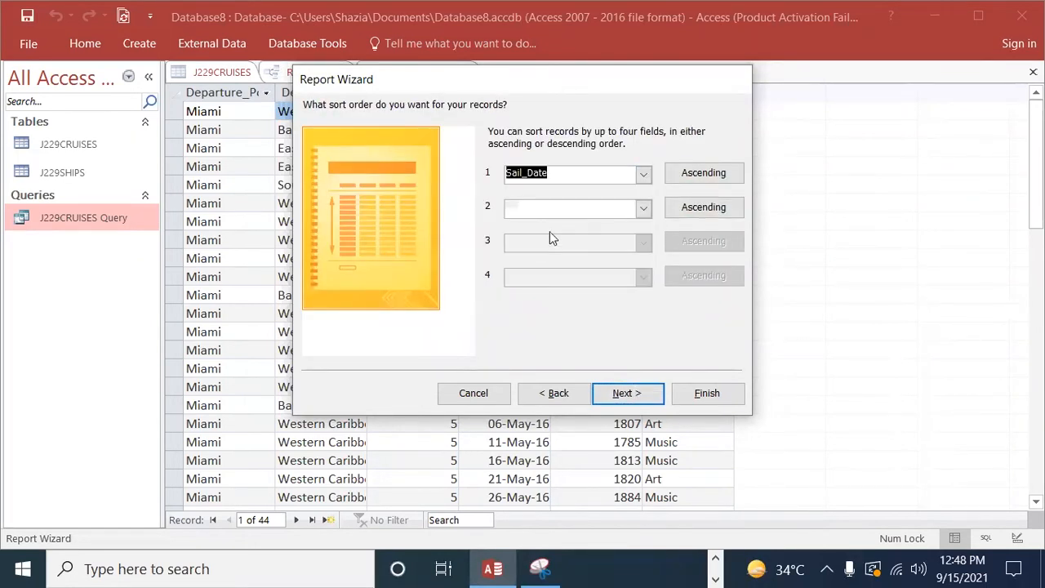
pyautogui.click(621, 397)
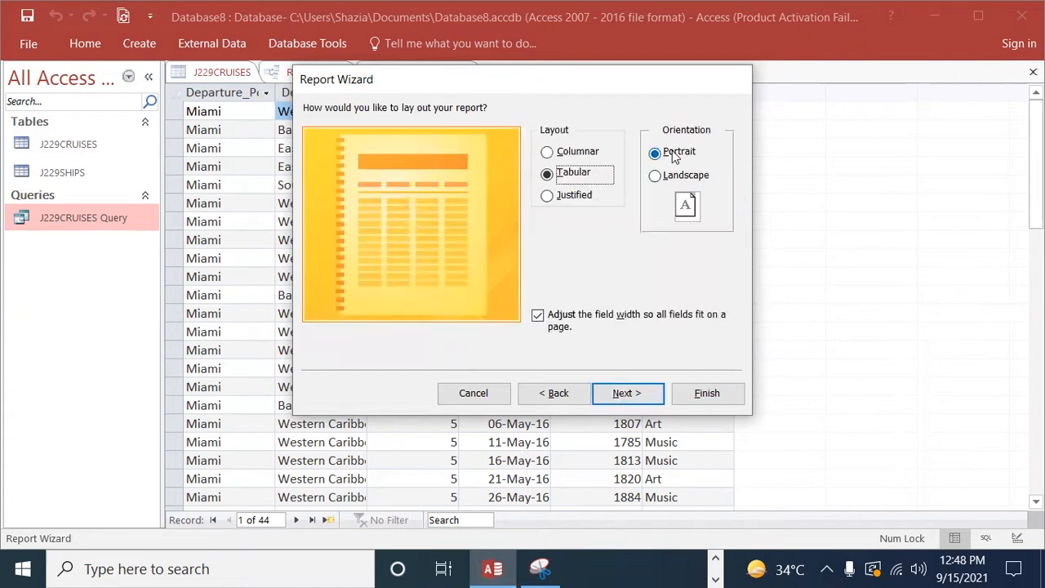
pyautogui.click(623, 395)
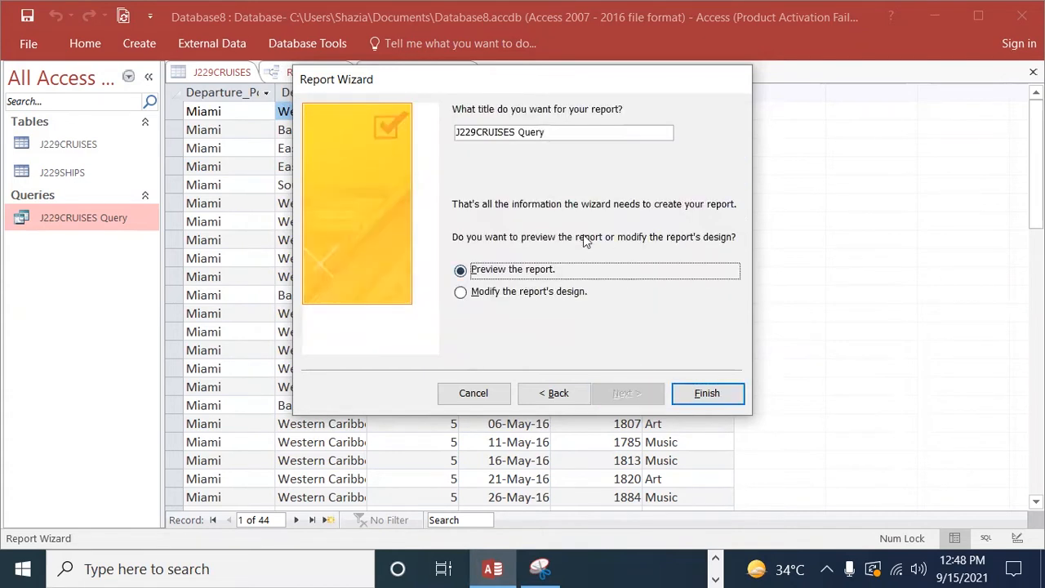
# Step: Replace the report title with Miami Cruises and try to finish the wizard with the report preview
pyautogui.click(559, 137)
pyautogui.press('BackSpace')
pyautogui.press('BackSpace')
pyautogui.press('BackSpace')
pyautogui.press('BackSpace')
pyautogui.press('BackSpace')
pyautogui.press('BackSpace')
pyautogui.press('BackSpace')
pyautogui.press('BackSpace')
pyautogui.press('BackSpace')
pyautogui.press('BackSpace')
pyautogui.press('BackSpace')
pyautogui.press('BackSpace')
pyautogui.press('BackSpace')
pyautogui.press('BackSpace')
pyautogui.press('BackSpace')
pyautogui.press('BackSpace')
pyautogui.press('BackSpace')
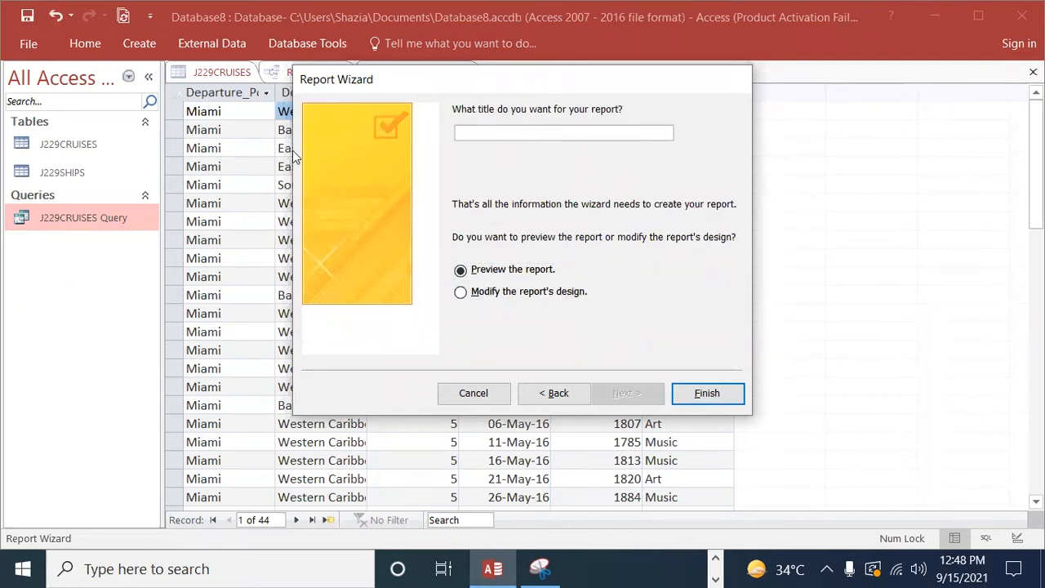
pyautogui.write('Miami Cruises')
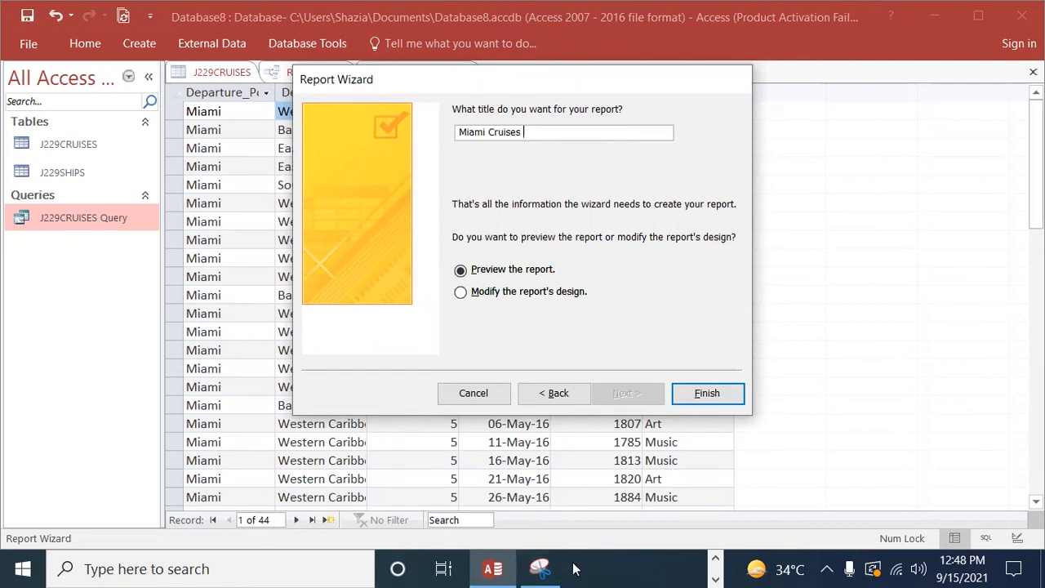
pyautogui.click(706, 393)
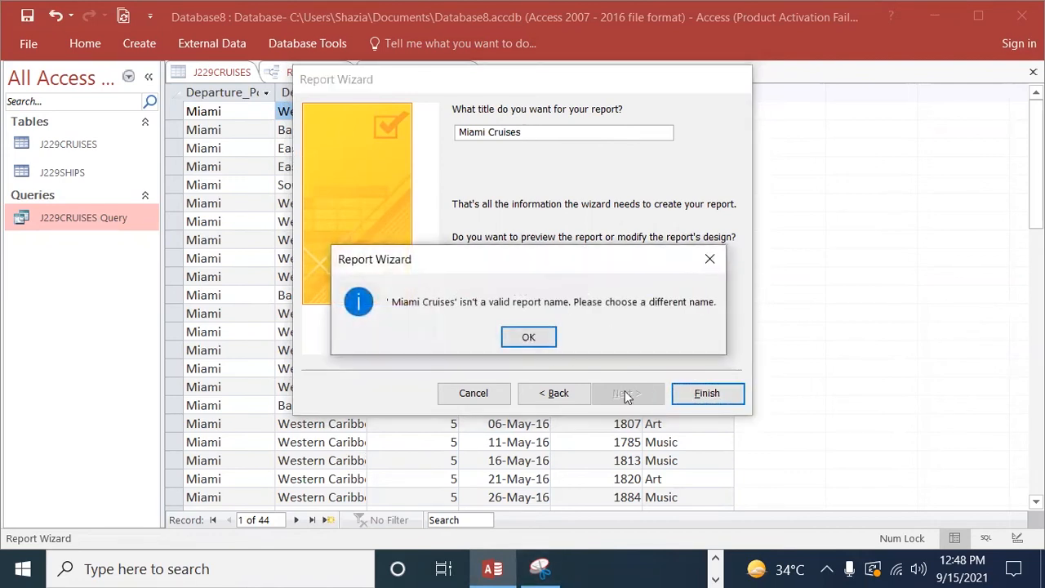
pyautogui.click(529, 339)
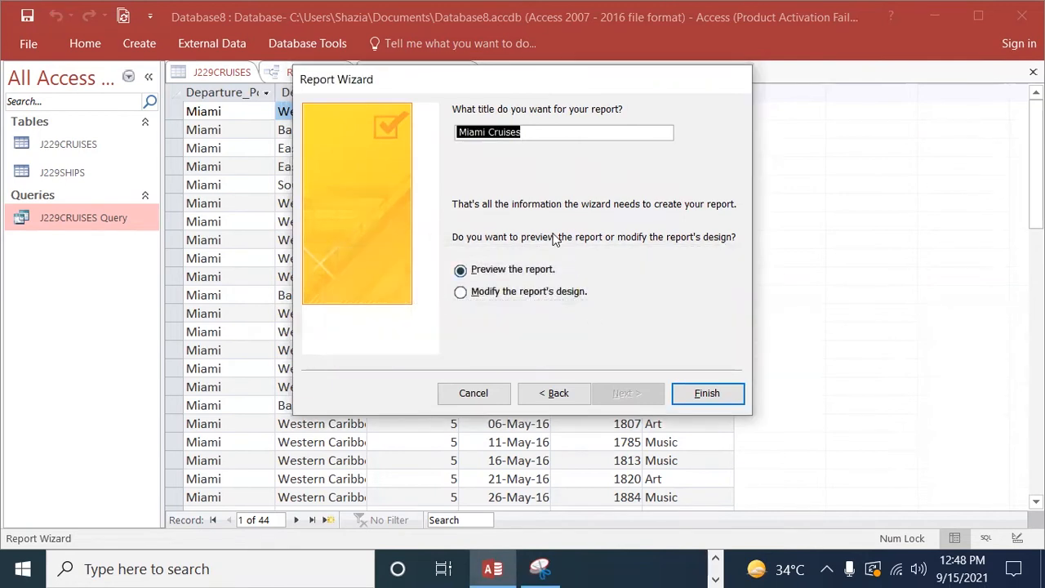
# Step: Retry creating the Miami Cruises report, choosing to modify the report's design instead of previewing it
pyautogui.click(708, 393)
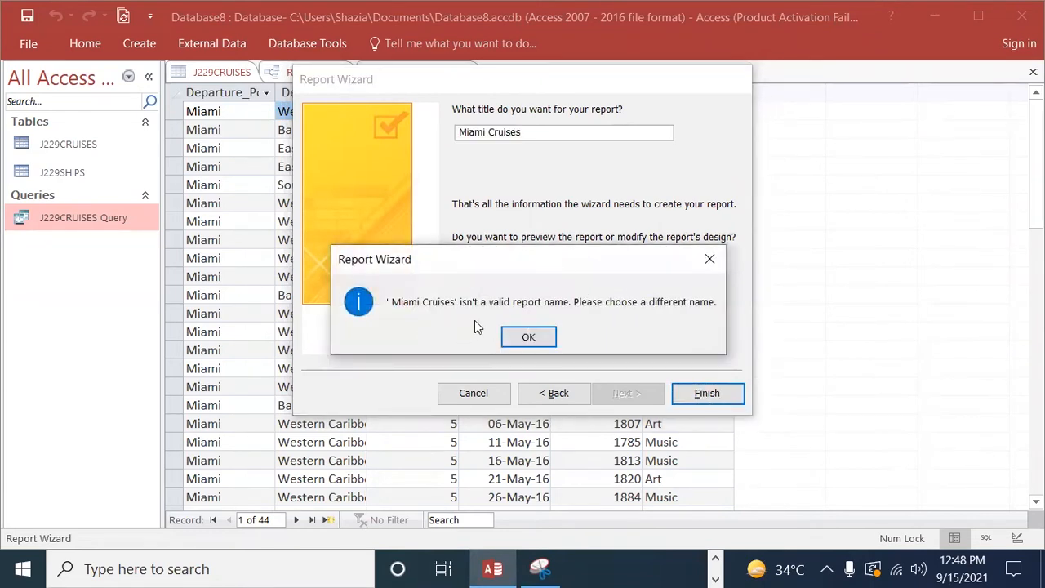
pyautogui.click(528, 337)
pyautogui.press('End')
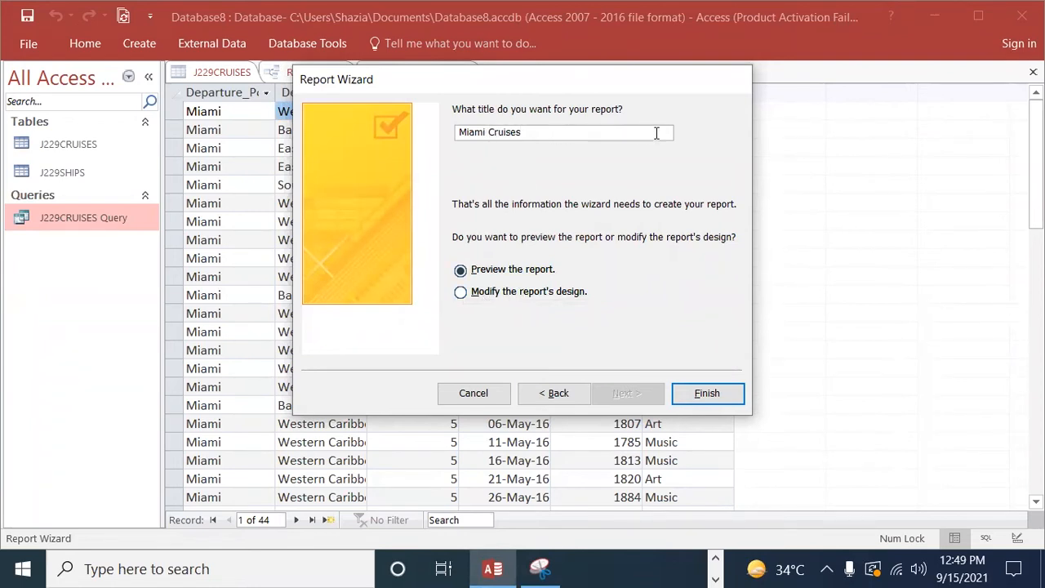
pyautogui.click(461, 292)
pyautogui.click(703, 393)
pyautogui.click(529, 337)
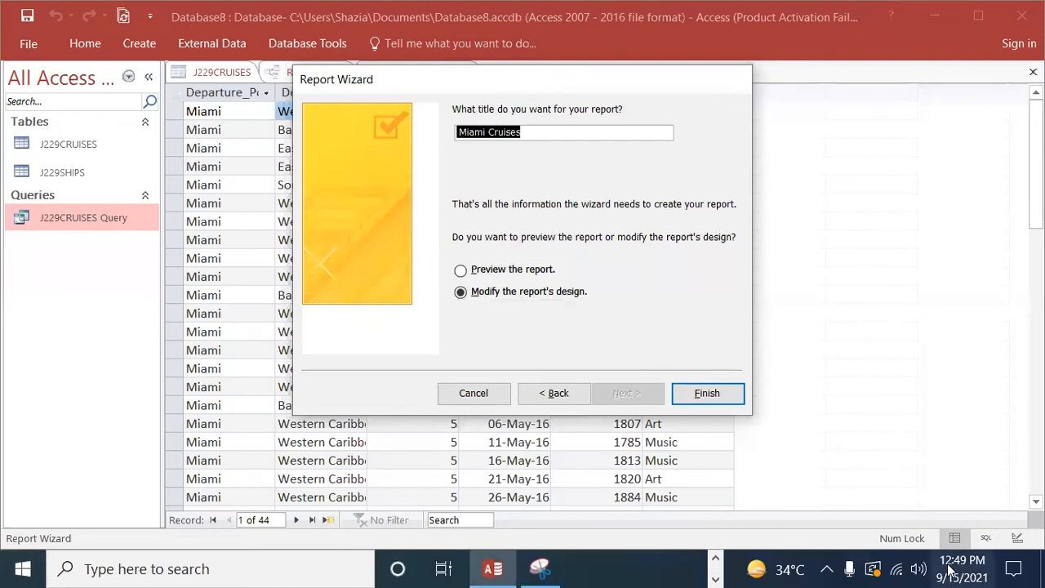
pyautogui.click(1010, 534)
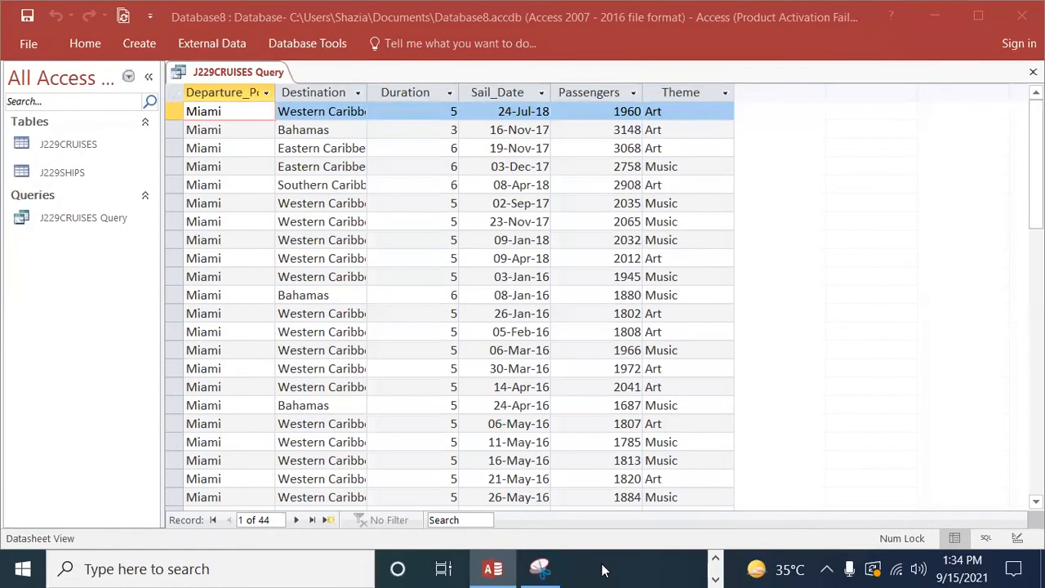
# Step: Switch to Edge to check question 23's report requirements, and return to Access
pyautogui.click(716, 560)
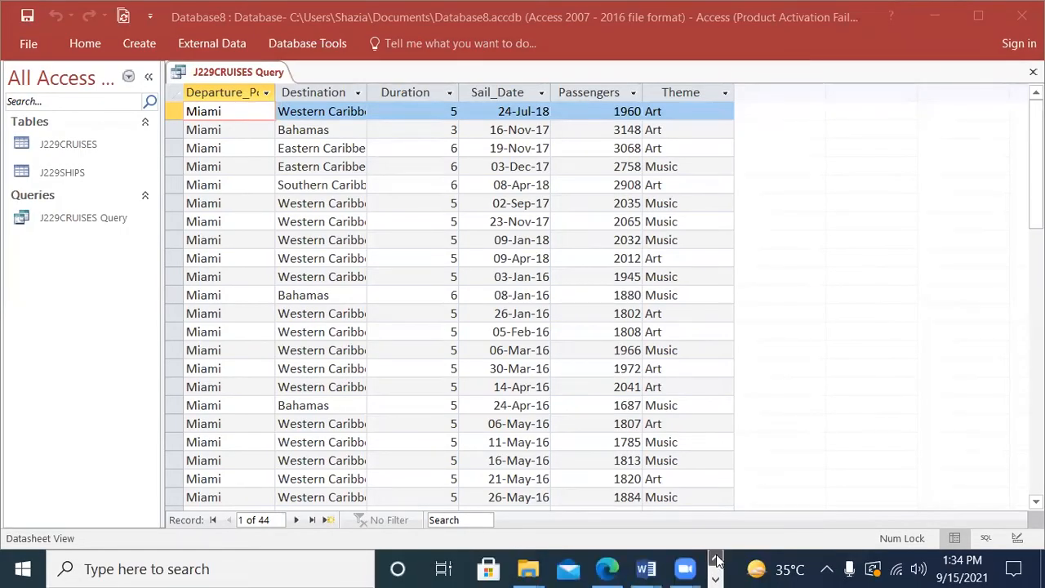
pyautogui.click(607, 570)
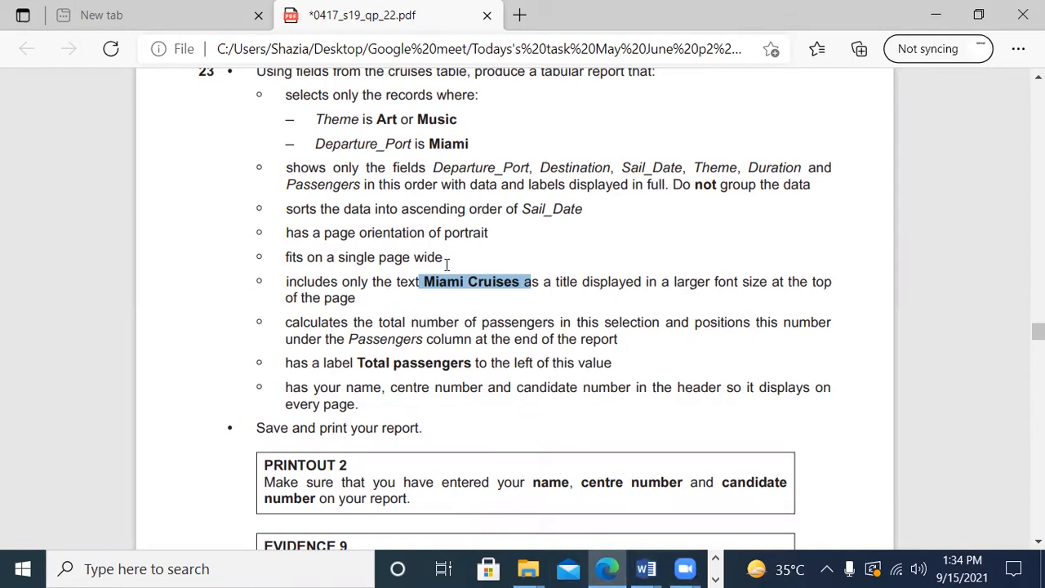
pyautogui.click(717, 579)
pyautogui.click(489, 569)
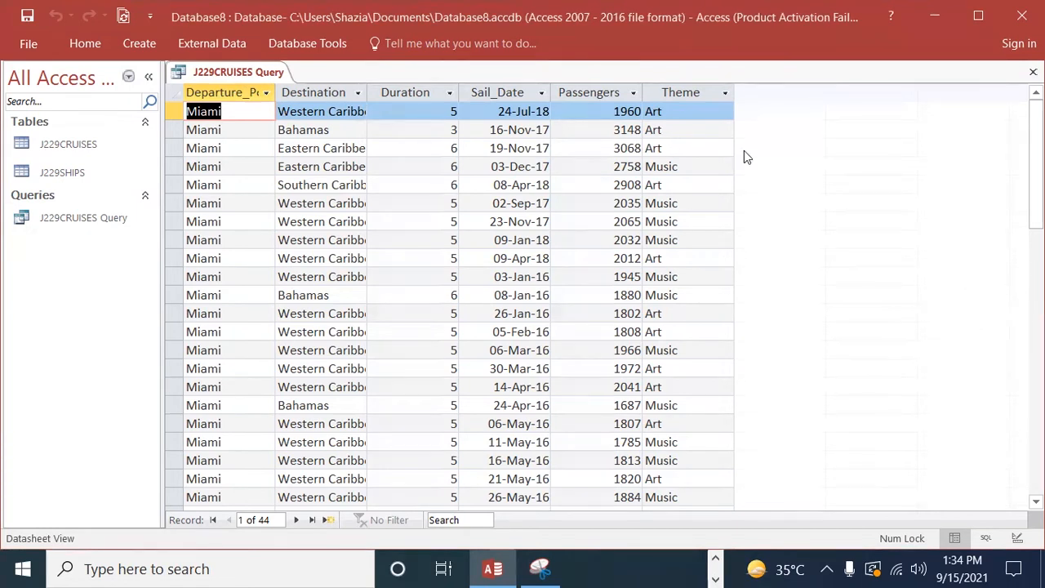
# Step: Close the open query and start a new Report Wizard report on J229CRUISES Query with all its fields included
pyautogui.rightClick(256, 75)
pyautogui.click(299, 108)
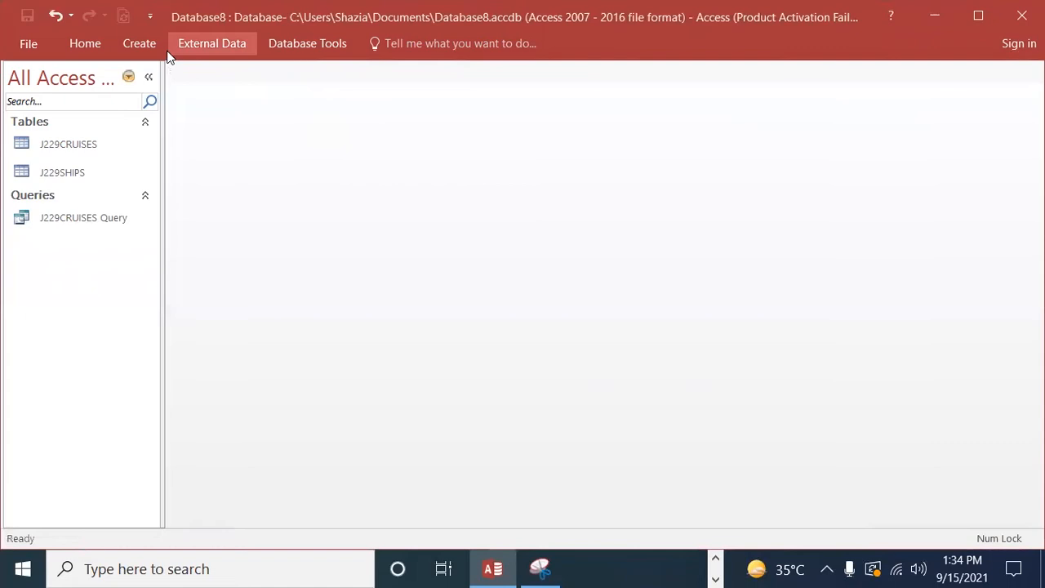
pyautogui.click(139, 43)
pyautogui.click(657, 82)
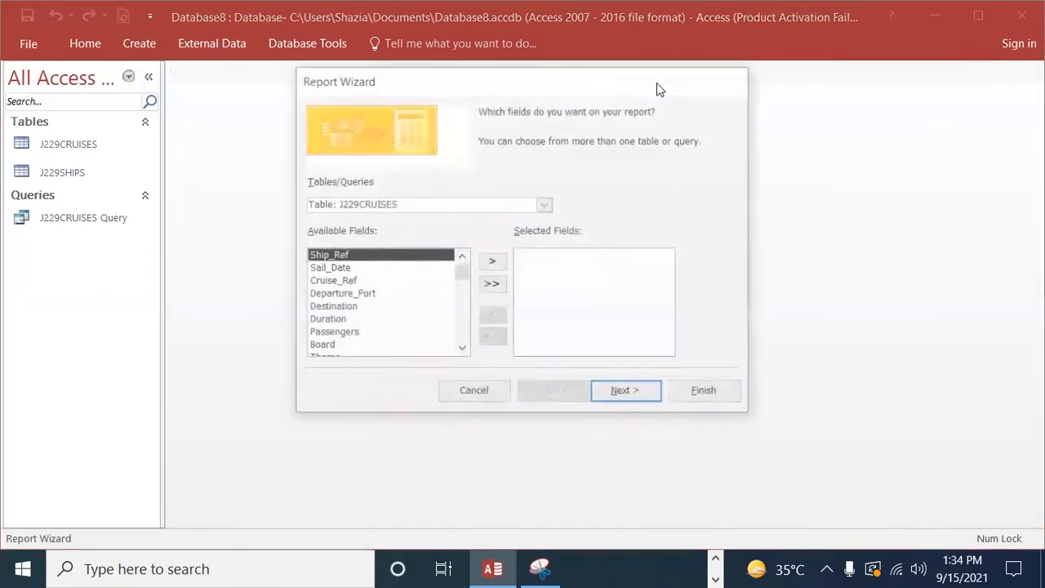
pyautogui.click(545, 205)
pyautogui.click(429, 245)
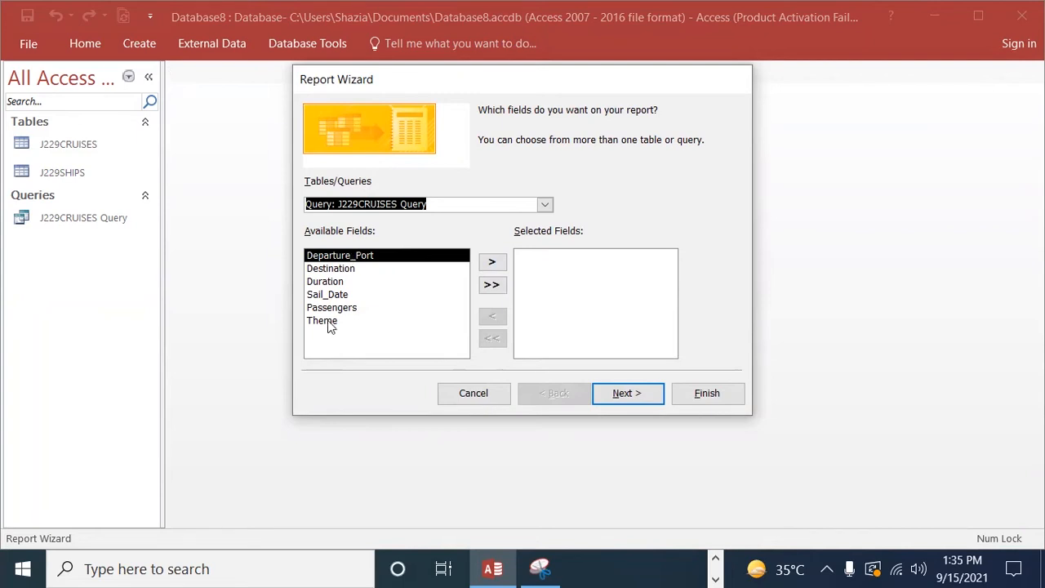
pyautogui.click(493, 286)
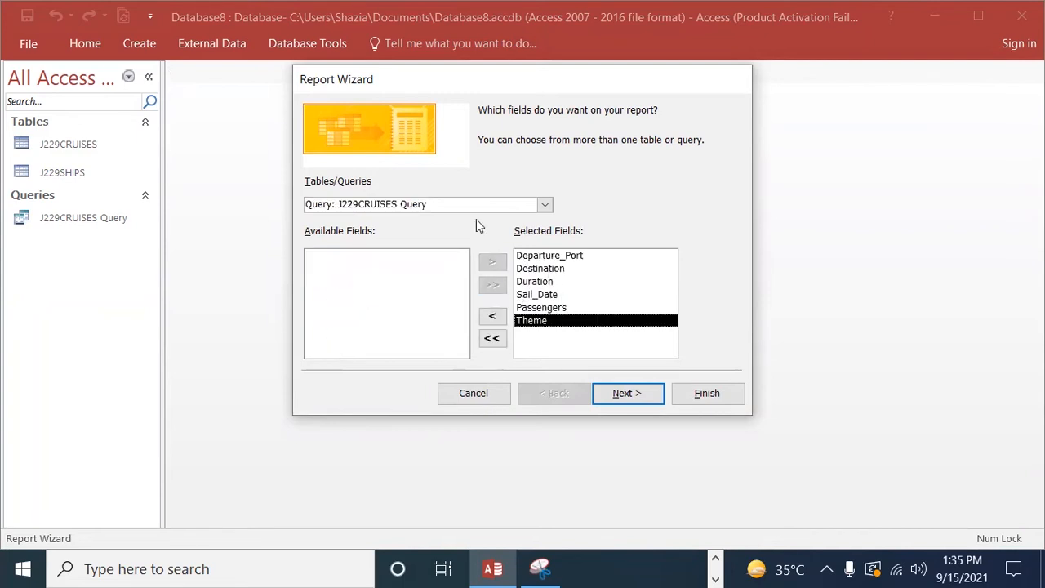
# Step: Try Departure_Port as a grouping level and remove it, and sort the report by Sail_Date in descending order
pyautogui.click(644, 396)
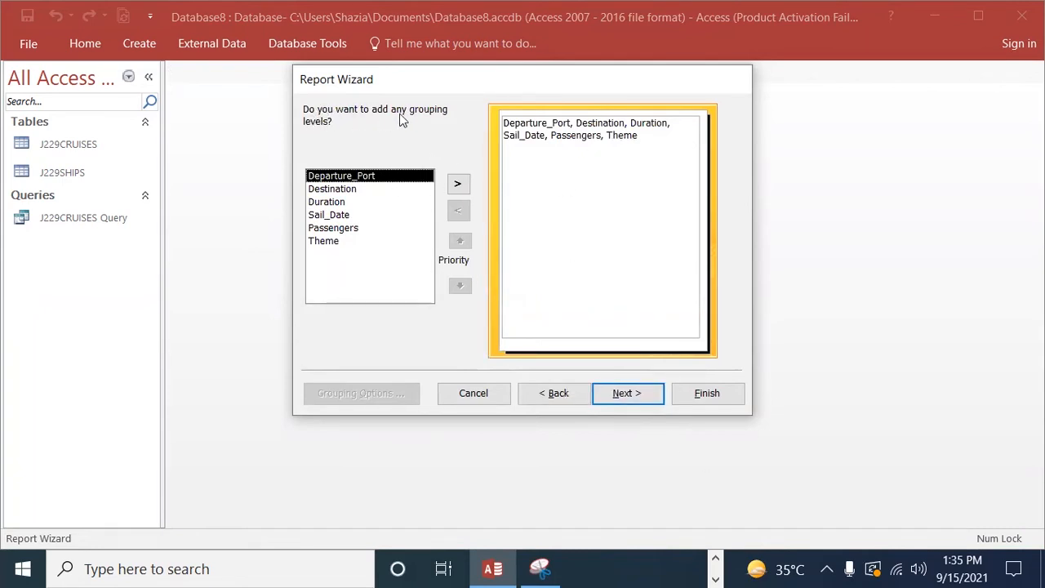
pyautogui.click(458, 183)
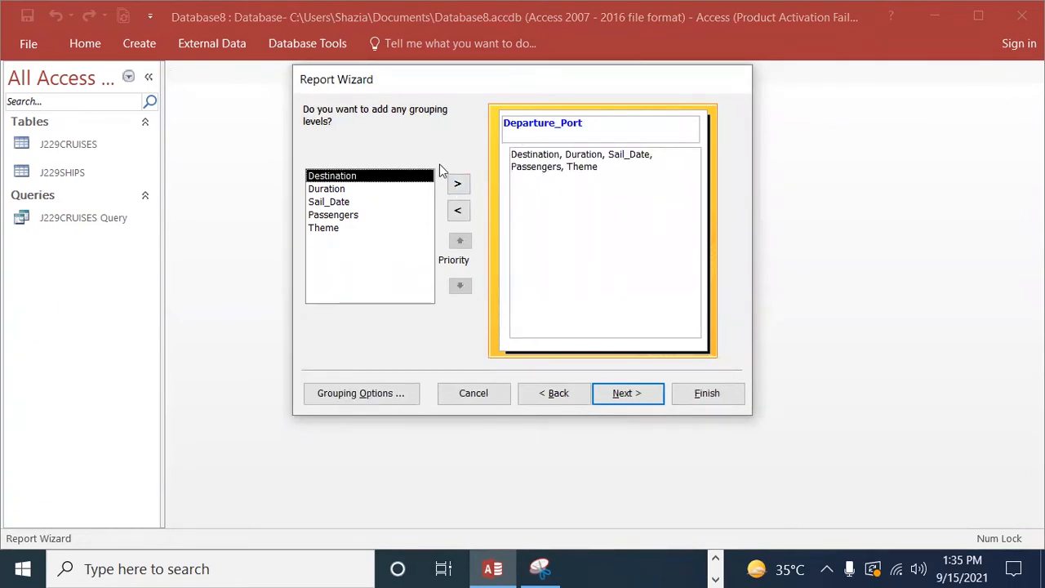
pyautogui.click(458, 211)
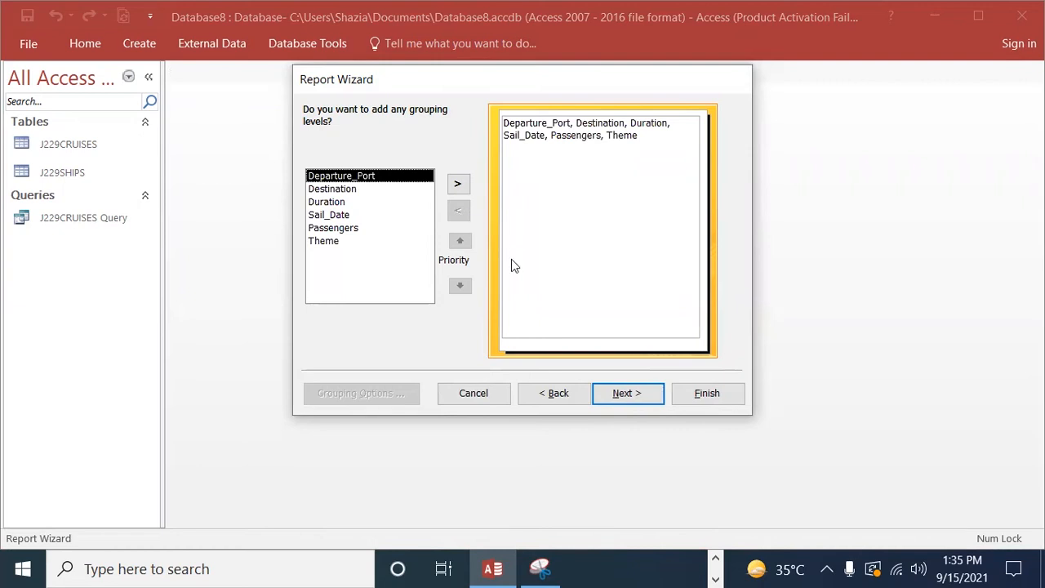
pyautogui.click(644, 399)
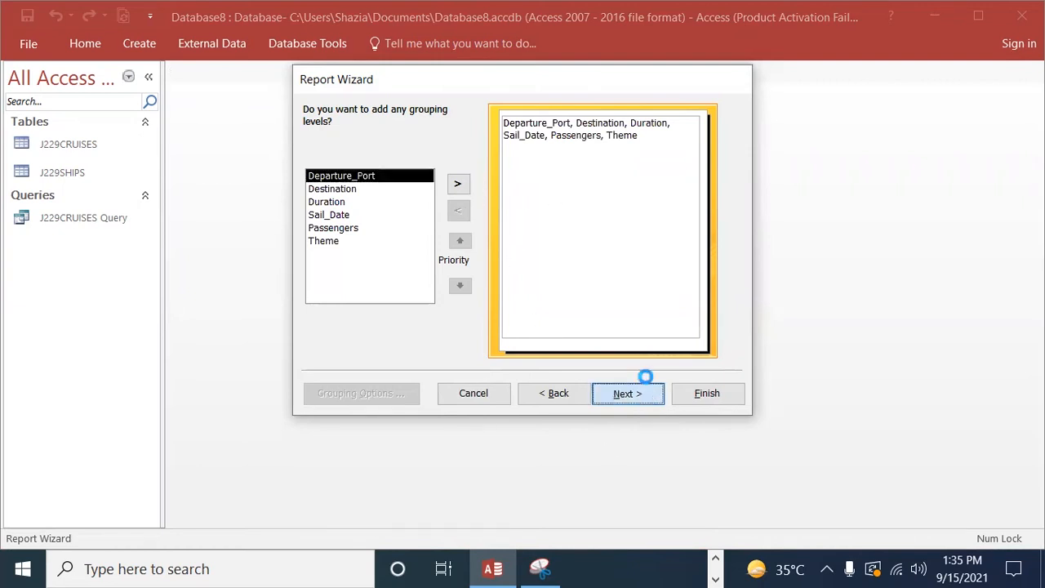
pyautogui.click(644, 172)
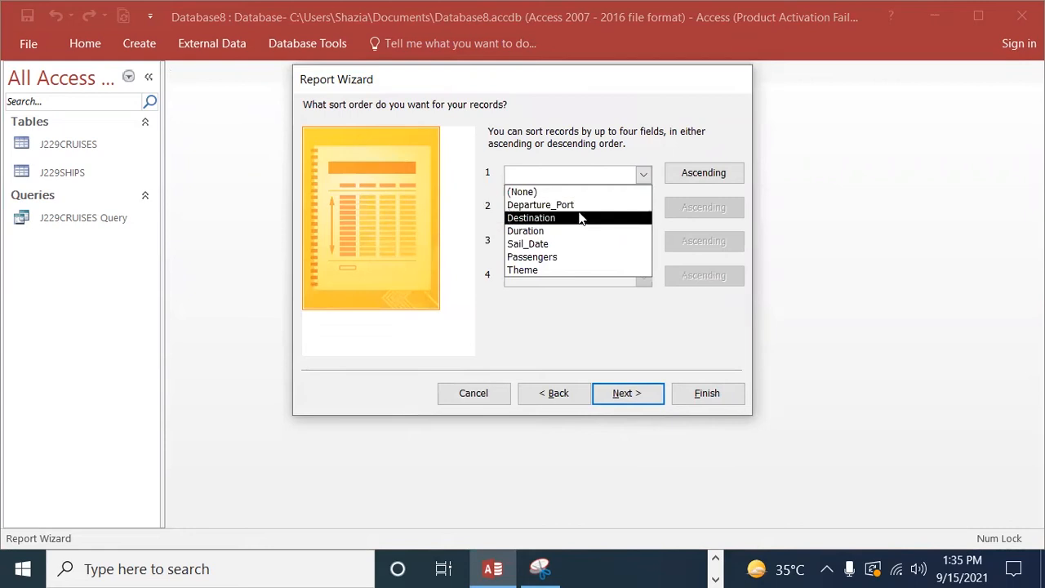
pyautogui.click(553, 240)
pyautogui.click(677, 173)
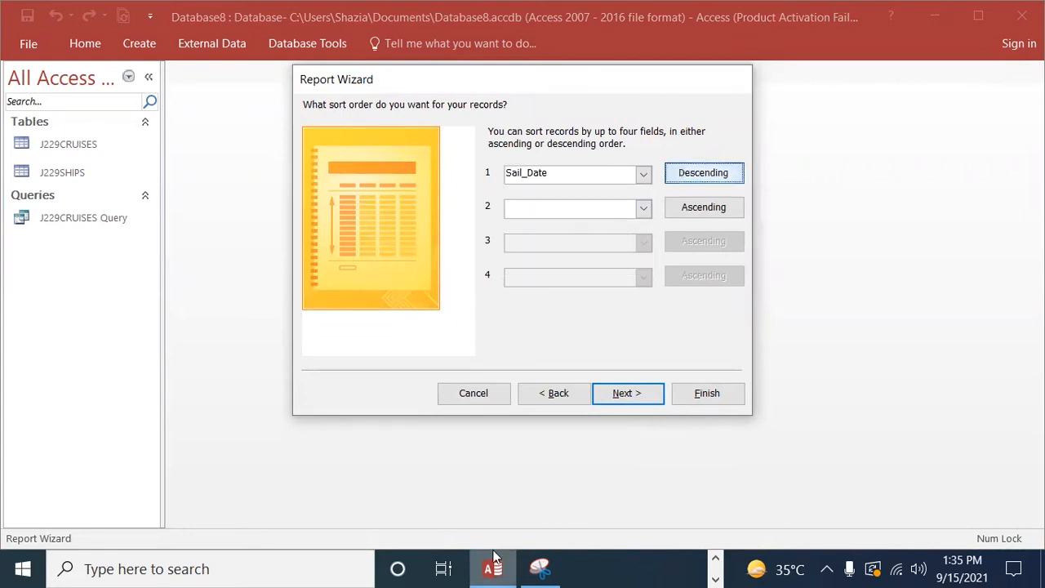
# Step: Switch to Edge and copy only the title text Miami Cruises from question 23
pyautogui.click(716, 560)
pyautogui.click(608, 569)
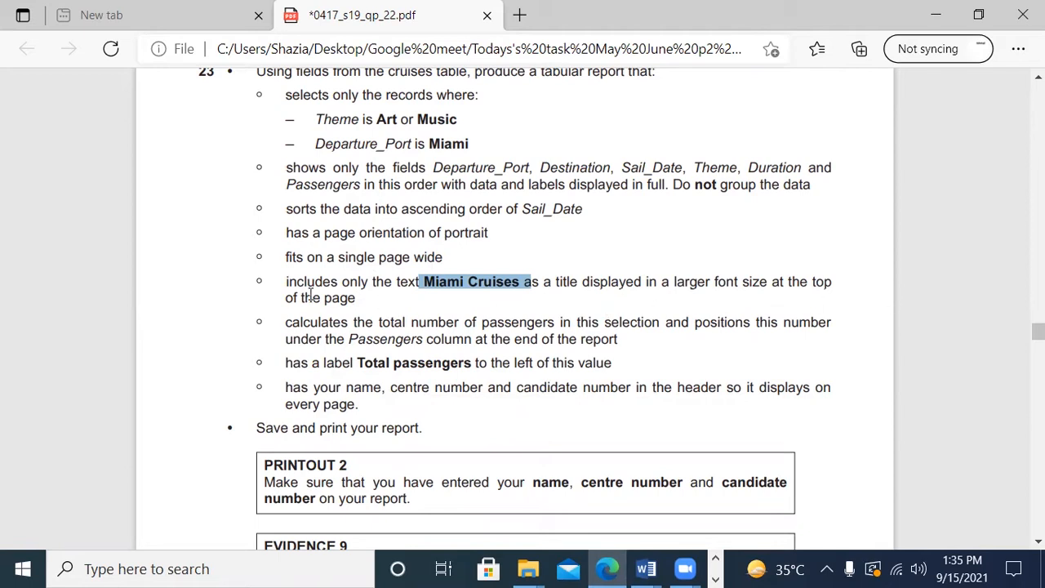
pyautogui.moveTo(527, 282); pyautogui.dragTo(424, 281)
pyautogui.hotkey('ctrl', 'c')
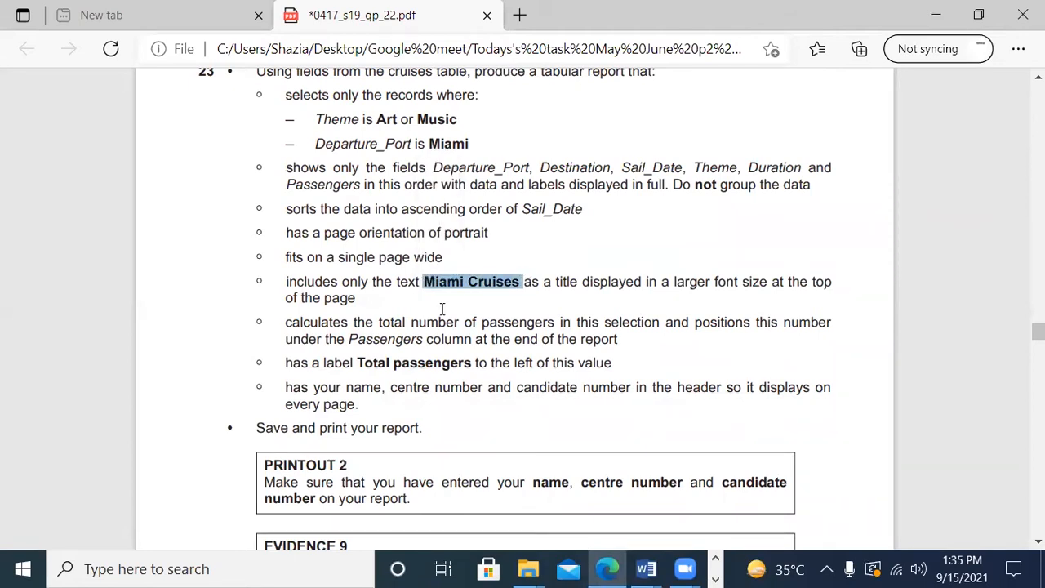
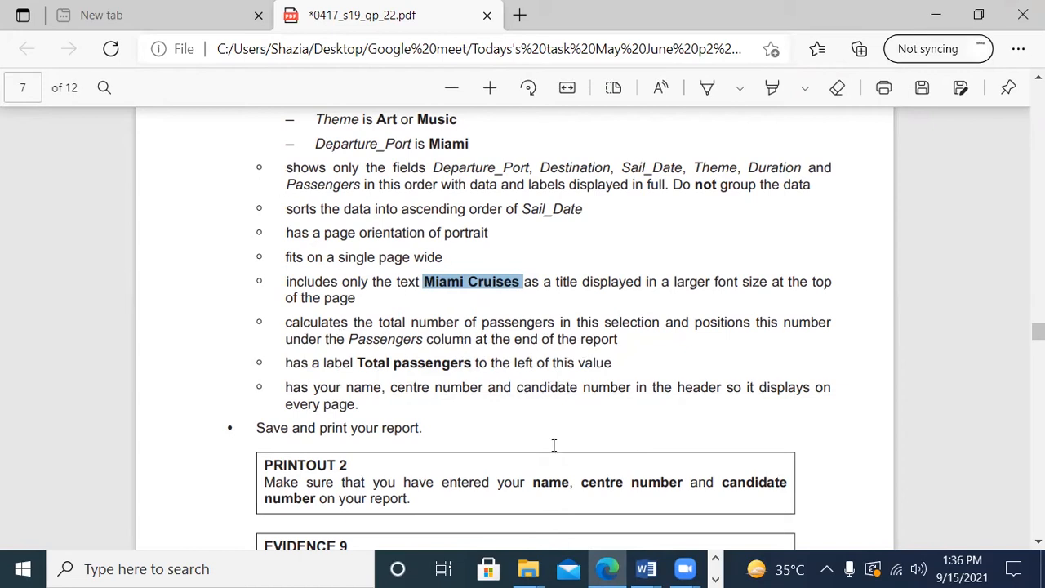
# Step: Return to Access and accept the Sail_Date sorting and the tabular layout in portrait orientation for the report
pyautogui.click(717, 576)
pyautogui.click(494, 569)
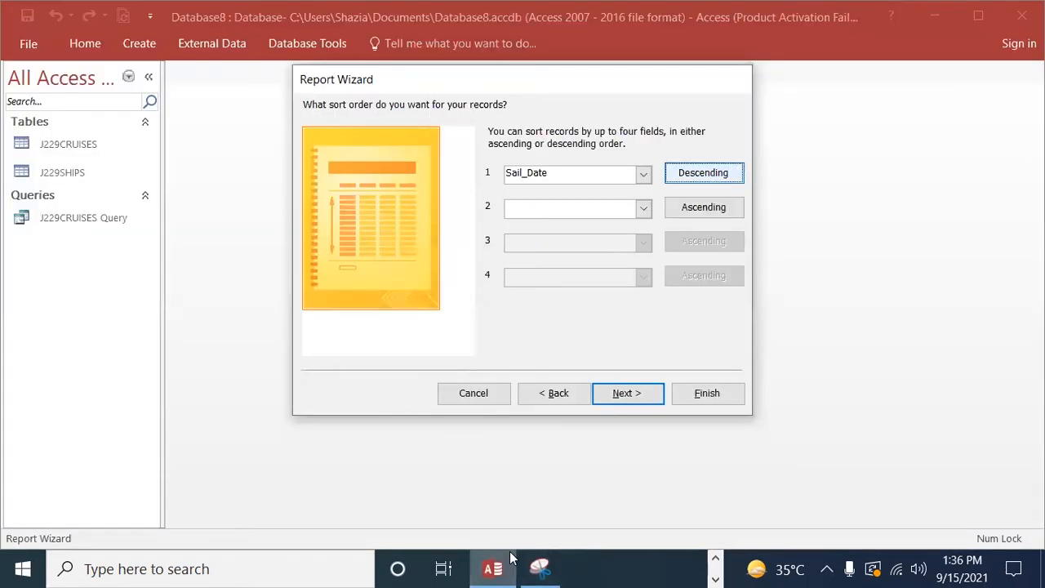
pyautogui.click(621, 392)
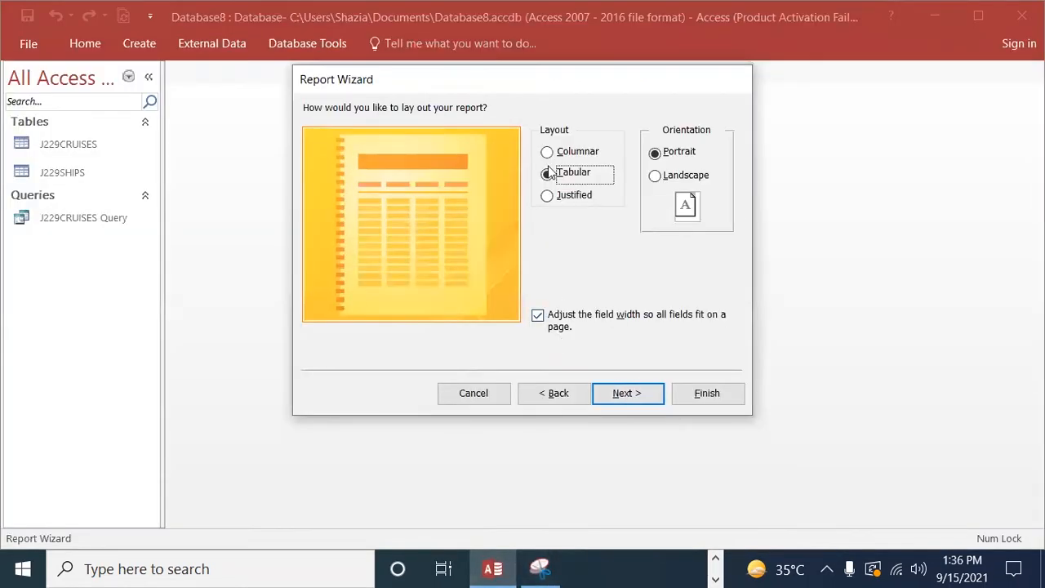
pyautogui.click(634, 393)
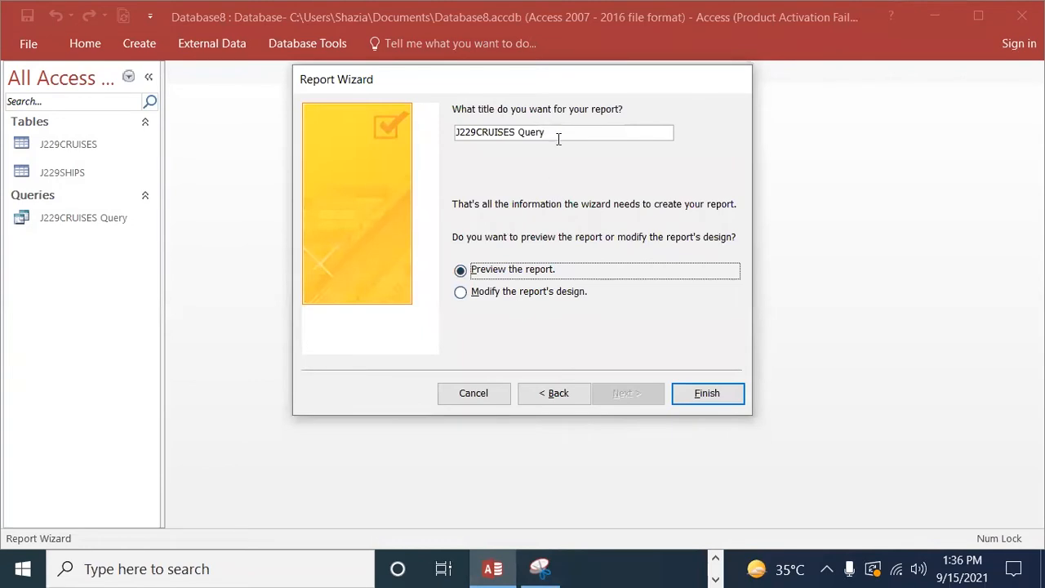
# Step: Title the report "report Miami Cruises" in the Report Wizard, finish it, and preview the whole page
pyautogui.hotkey('shift', 'Tab')
pyautogui.press('BackSpace')
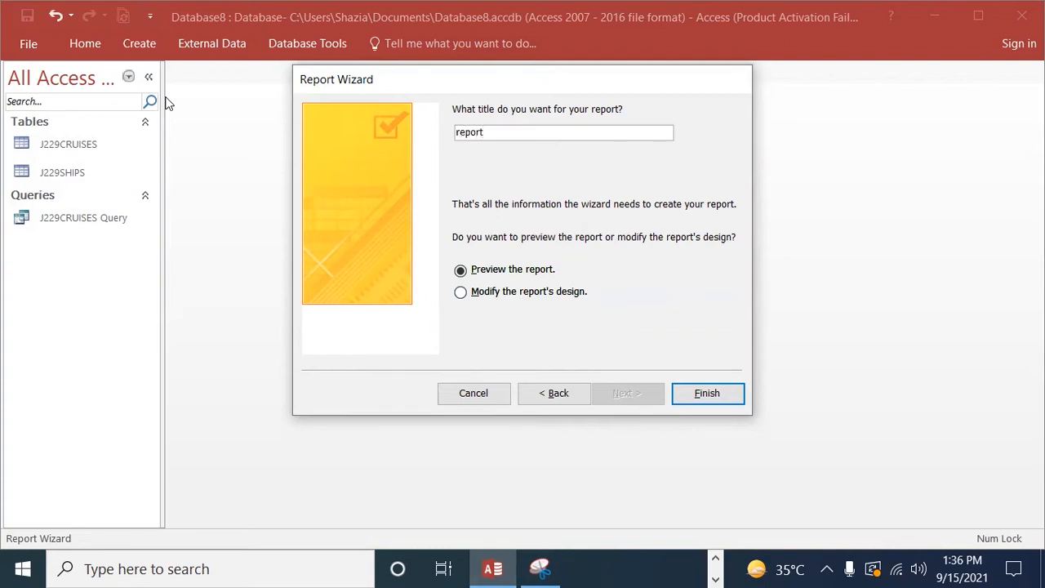
pyautogui.write('report Miami Cruises')
pyautogui.click(707, 393)
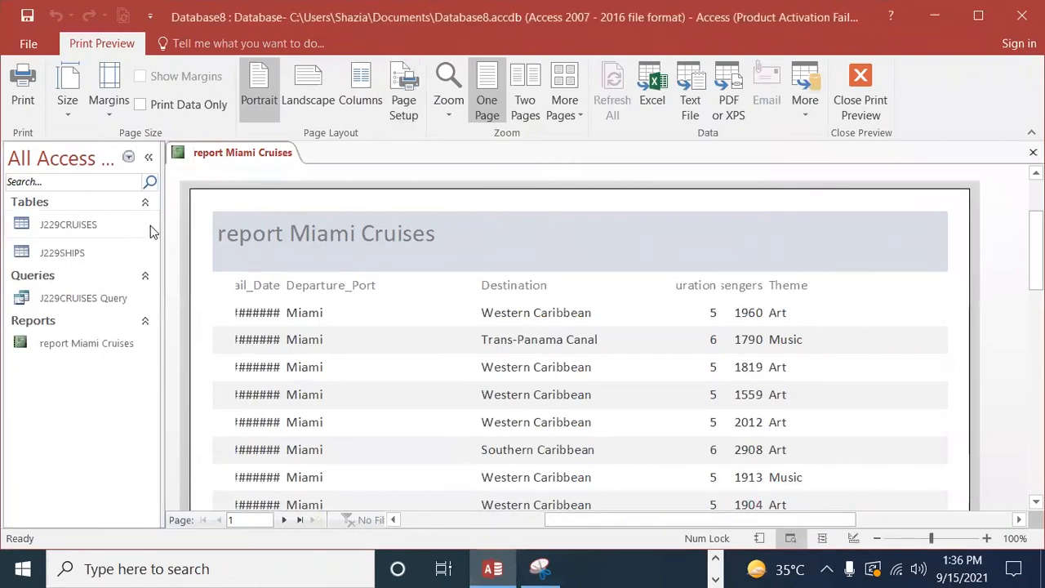
pyautogui.click(313, 245)
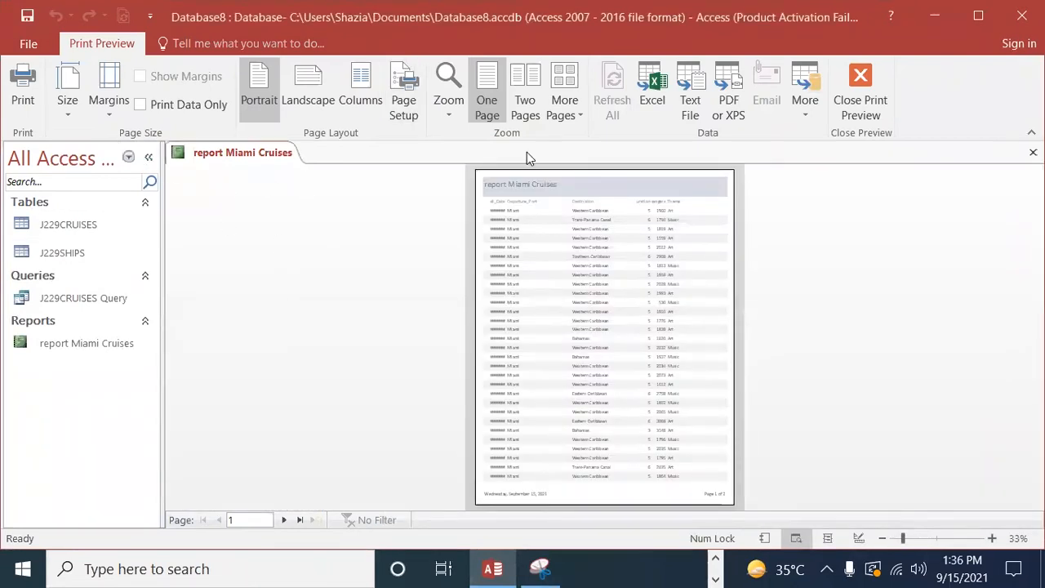
# Step: Close the print preview and remove the word report from the header title so it reads Miami Cruises
pyautogui.click(862, 90)
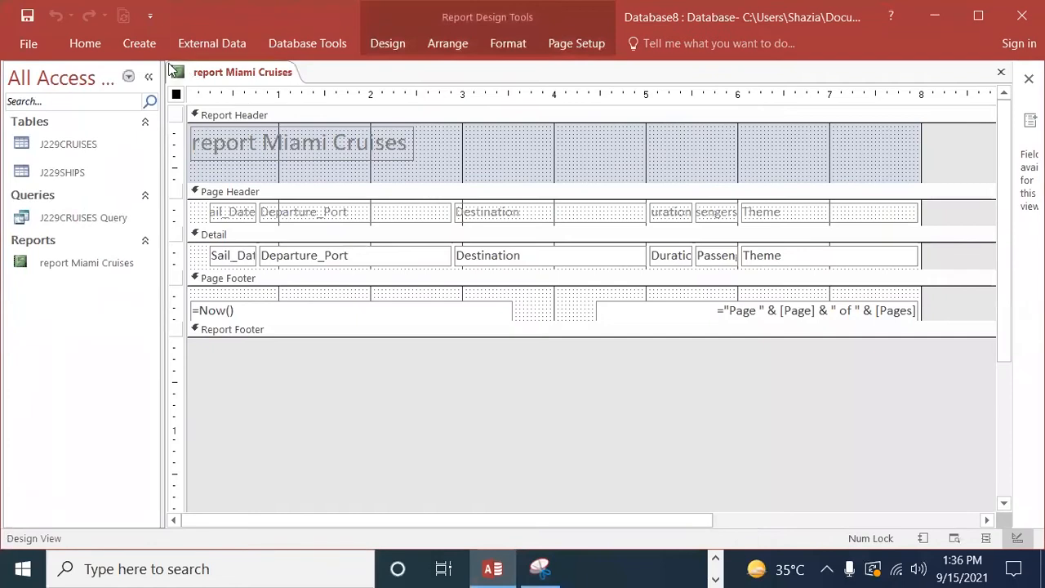
pyautogui.click(257, 143)
pyautogui.click(256, 144)
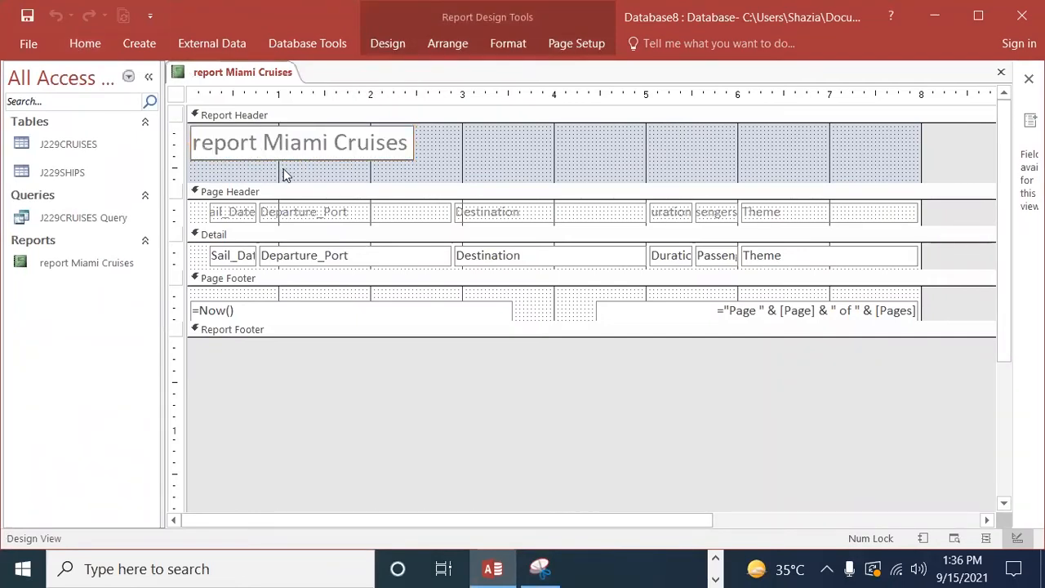
pyautogui.press('BackSpace')
pyautogui.press('BackSpace')
pyautogui.press('BackSpace')
pyautogui.press('BackSpace')
pyautogui.press('BackSpace')
pyautogui.press('BackSpace')
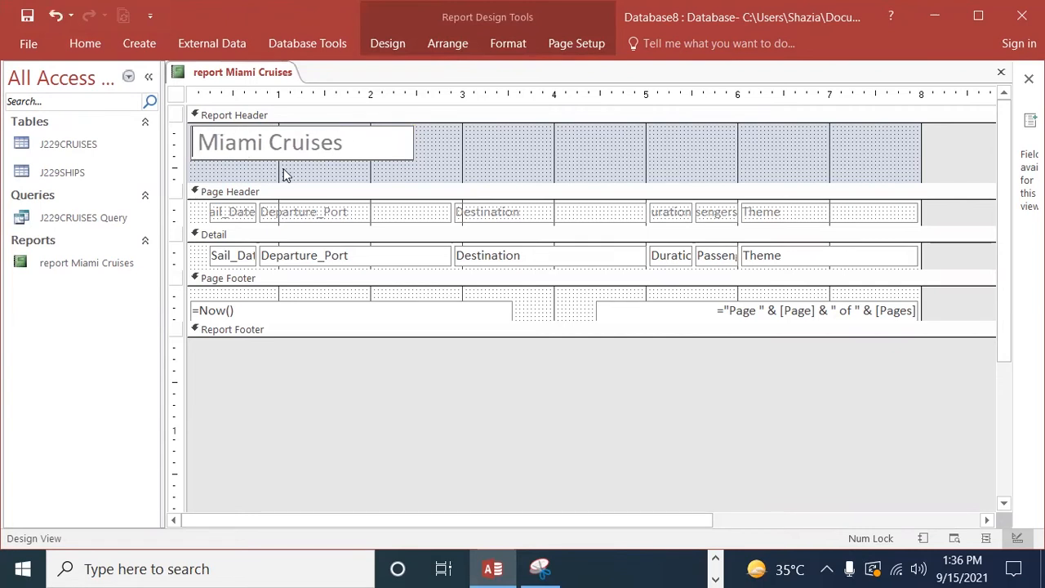
# Step: Expand the Report Footer section to about 0.4 inch high and switch the report to Layout View
pyautogui.moveTo(623, 336); pyautogui.dragTo(629, 376)
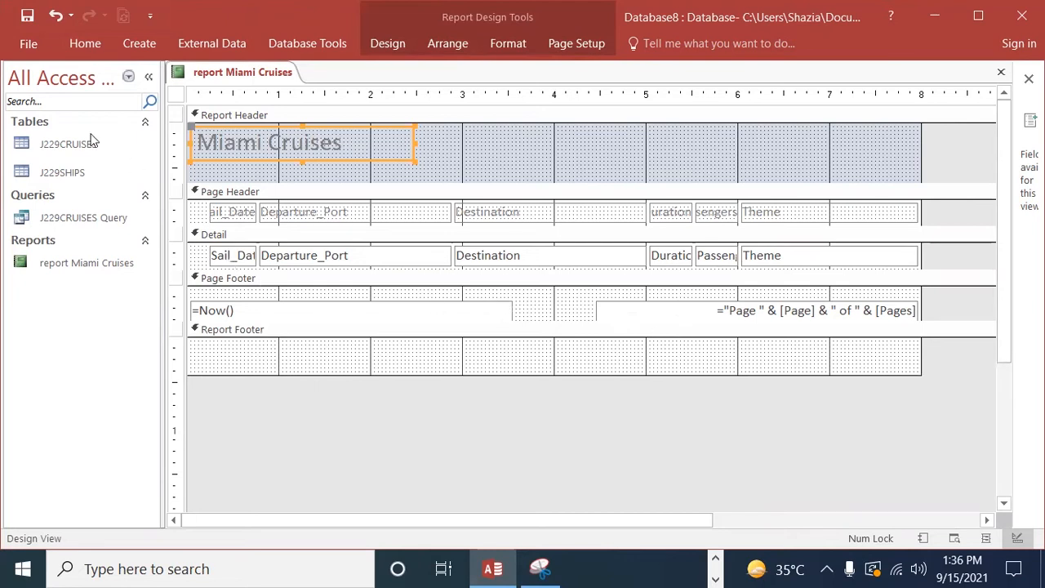
pyautogui.click(71, 51)
pyautogui.click(23, 110)
pyautogui.click(81, 226)
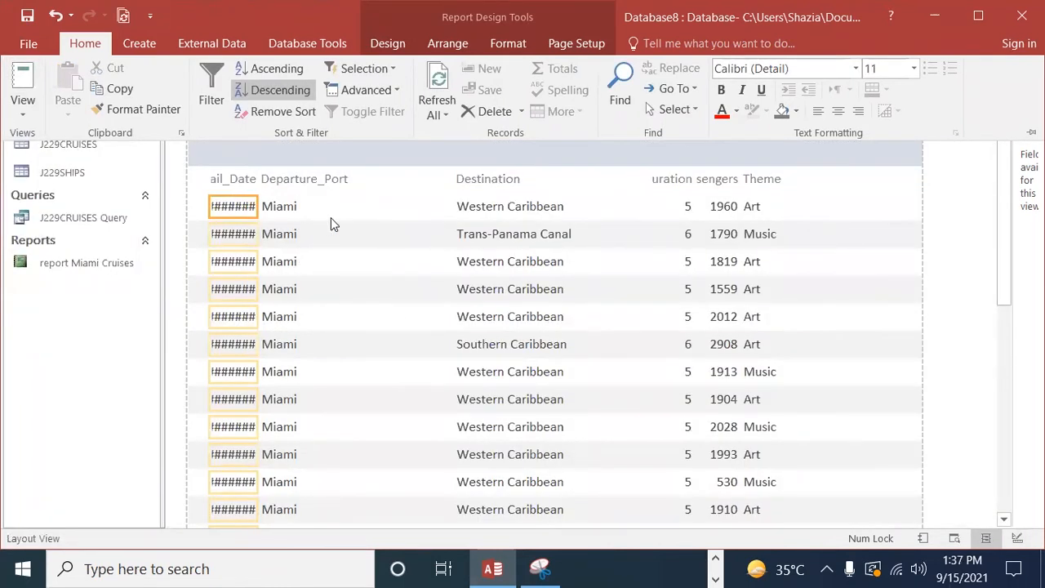
# Step: Narrow the Theme heading and its values from their left edge to make room for the Passengers column
pyautogui.click(783, 183)
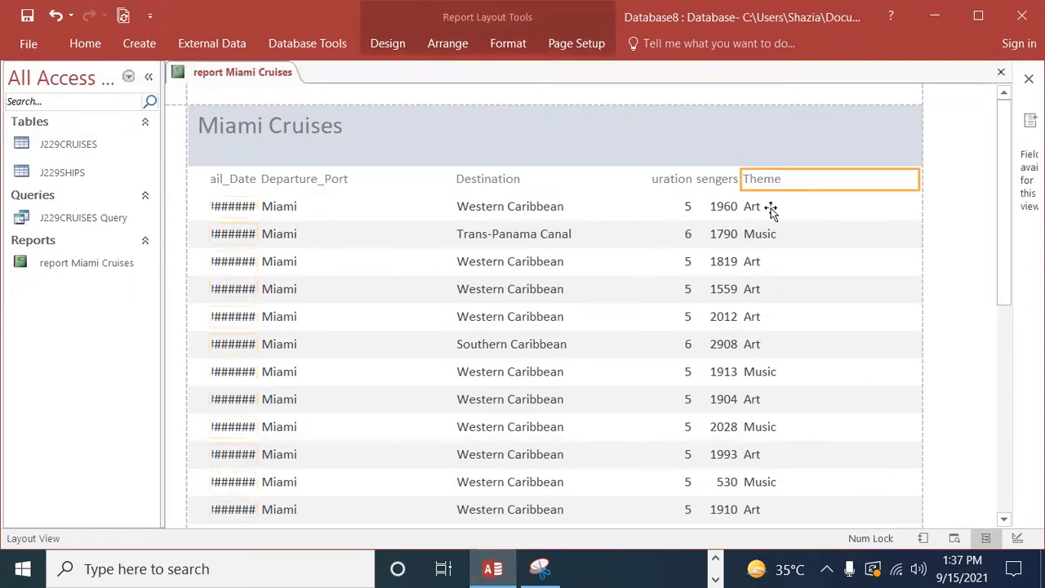
pyautogui.keyDown('ctrl'); pyautogui.click(762, 210); pyautogui.keyUp('ctrl')
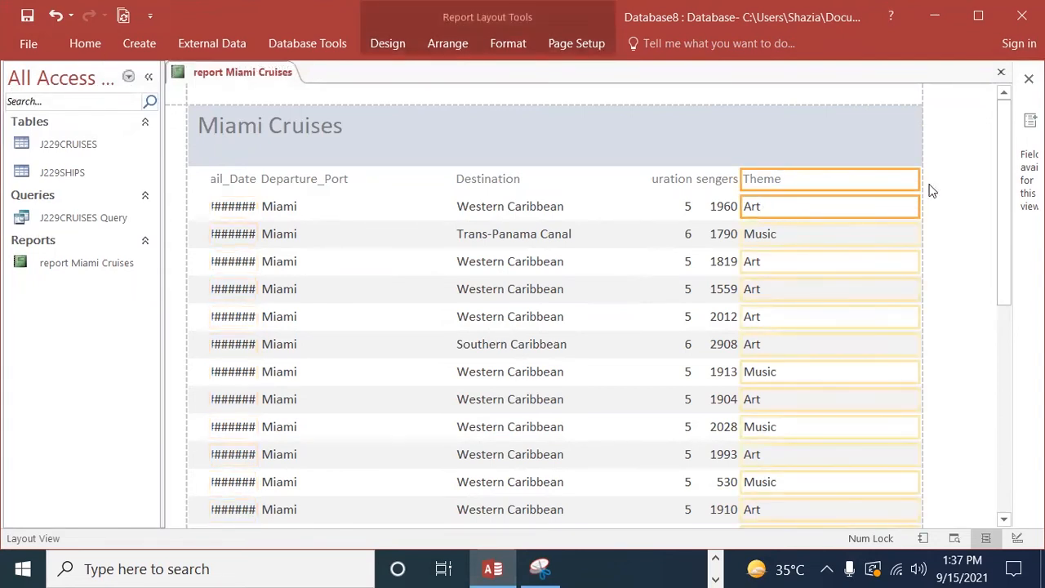
pyautogui.moveTo(738, 183); pyautogui.dragTo(791, 182)
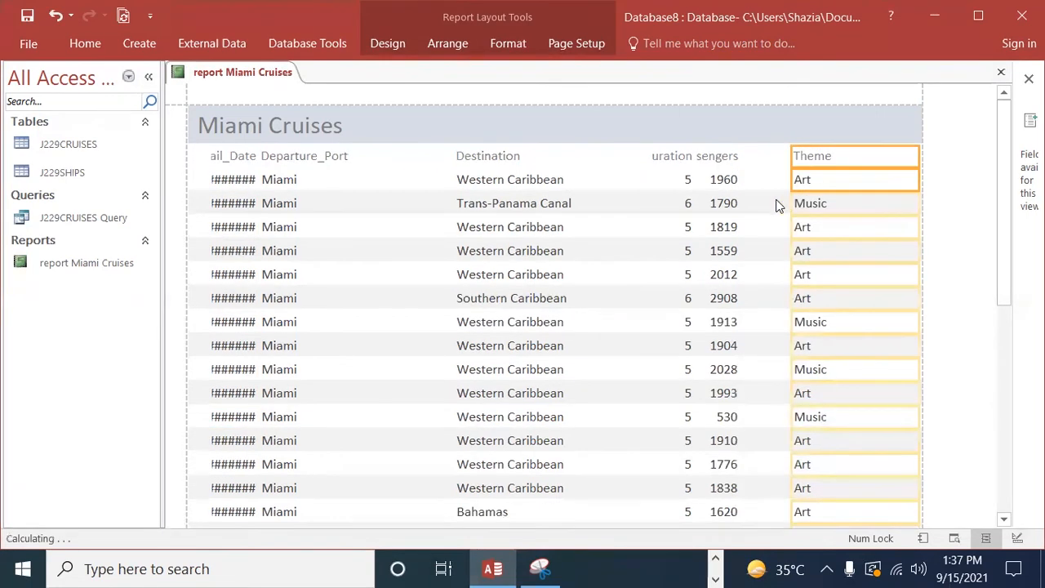
# Step: Widen the Passengers heading until its full text fits, and extend the passenger values beneath it
pyautogui.click(715, 163)
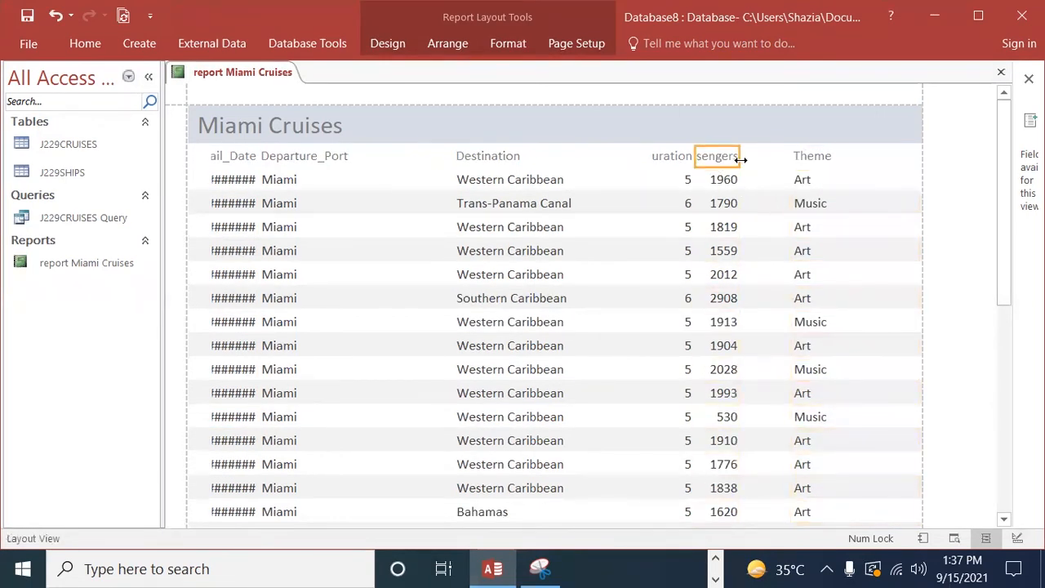
pyautogui.moveTo(741, 156); pyautogui.dragTo(775, 156)
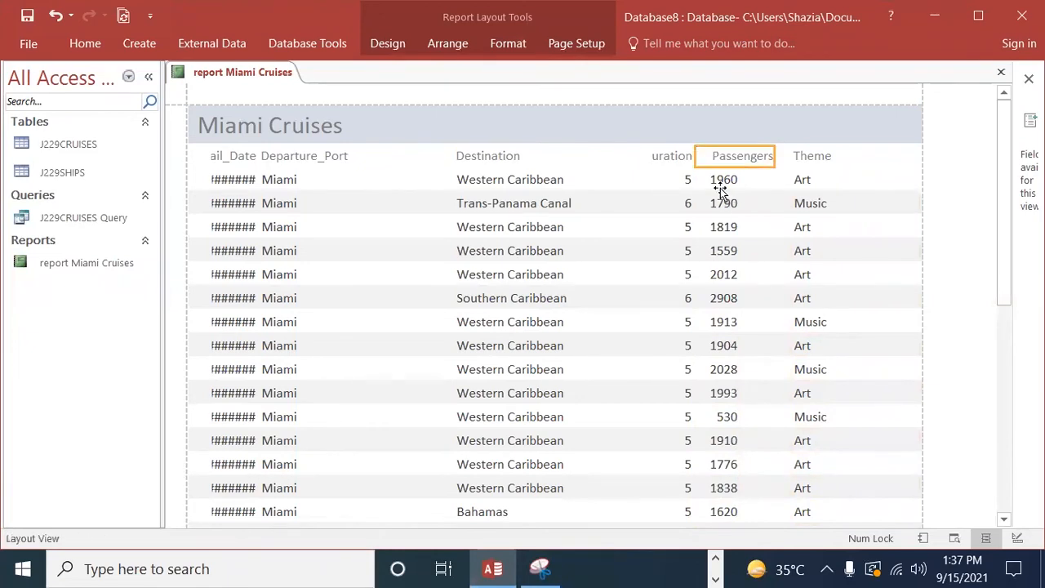
pyautogui.click(731, 187)
pyautogui.moveTo(743, 181); pyautogui.dragTo(771, 180)
# Step: Shift the start of the Theme heading to the right so it clears the Passengers heading
pyautogui.click(828, 173)
pyautogui.click(851, 162)
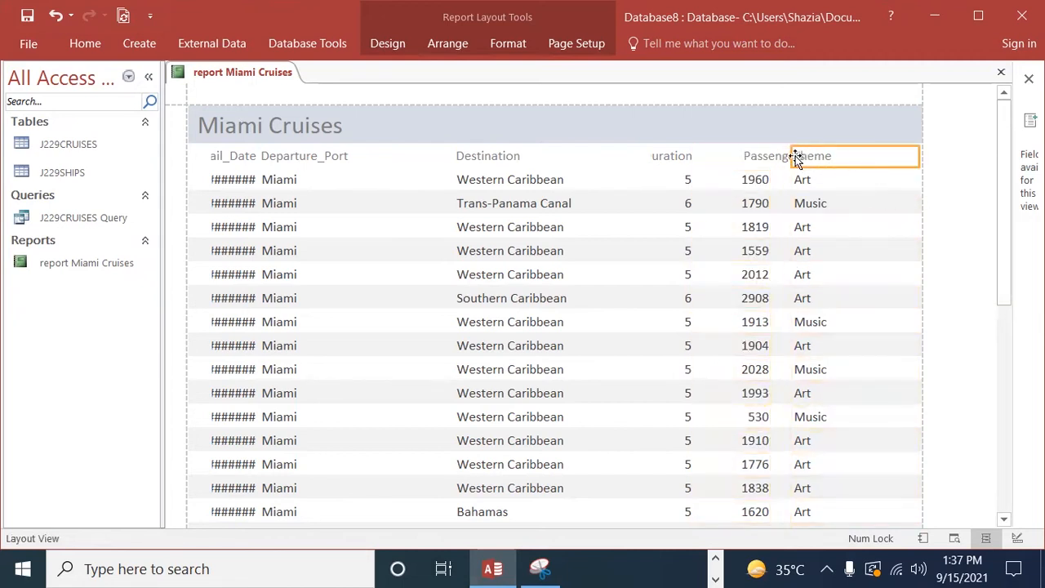
pyautogui.click(834, 161)
pyautogui.moveTo(836, 162); pyautogui.dragTo(835, 162)
# Step: Narrow the Departure_Port heading and values from their left edge to free space beside Sail_Date
pyautogui.click(316, 160)
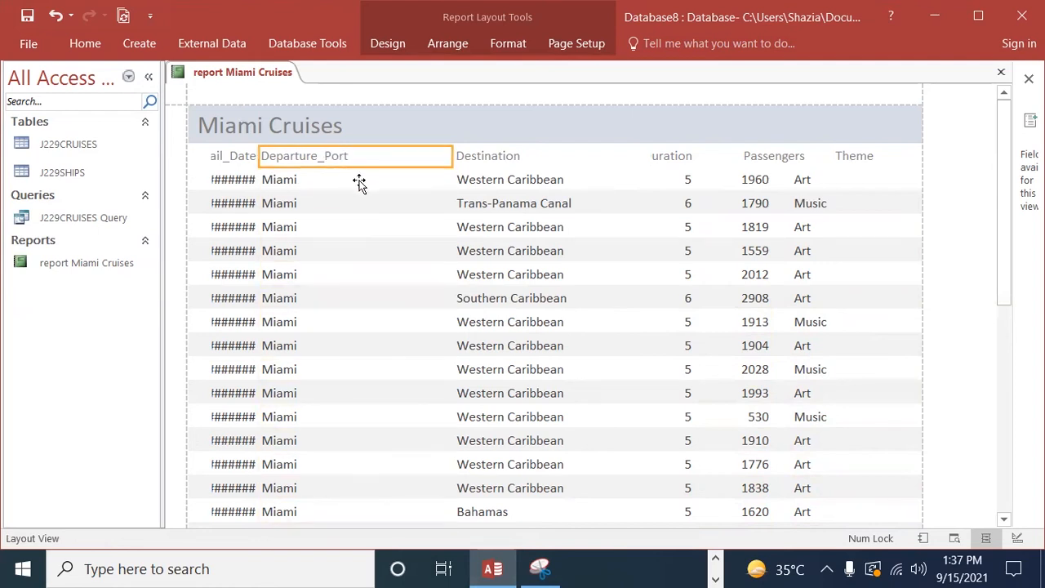
pyautogui.click(331, 191)
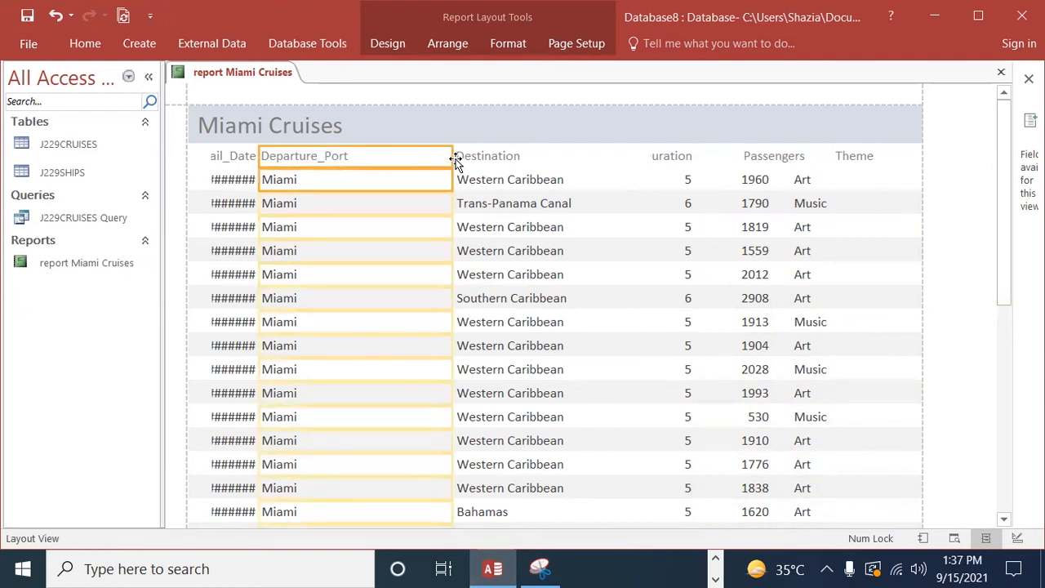
pyautogui.moveTo(259, 156); pyautogui.dragTo(337, 176)
# Step: Widen the Sail_Date heading and values to show the dates in full, and trim the excess width
pyautogui.click(237, 159)
pyautogui.keyDown('shift'); pyautogui.click(241, 186); pyautogui.keyUp('shift')
pyautogui.moveTo(257, 155); pyautogui.dragTo(320, 163)
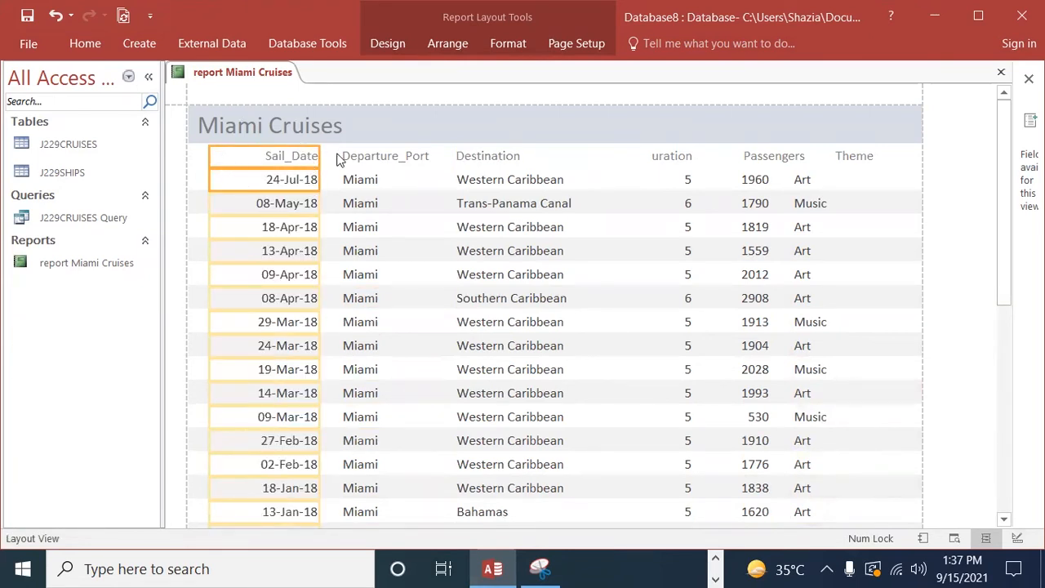
pyautogui.moveTo(319, 155); pyautogui.dragTo(292, 155)
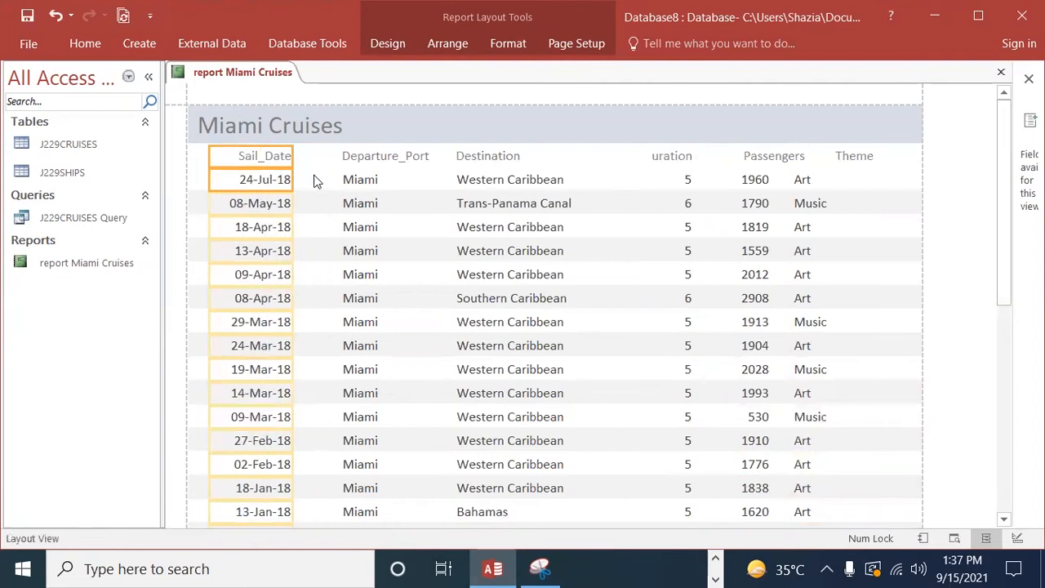
# Step: Extend the Duration column leftward to show its full heading, and trim the spare width on its right
pyautogui.click(490, 159)
pyautogui.click(672, 160)
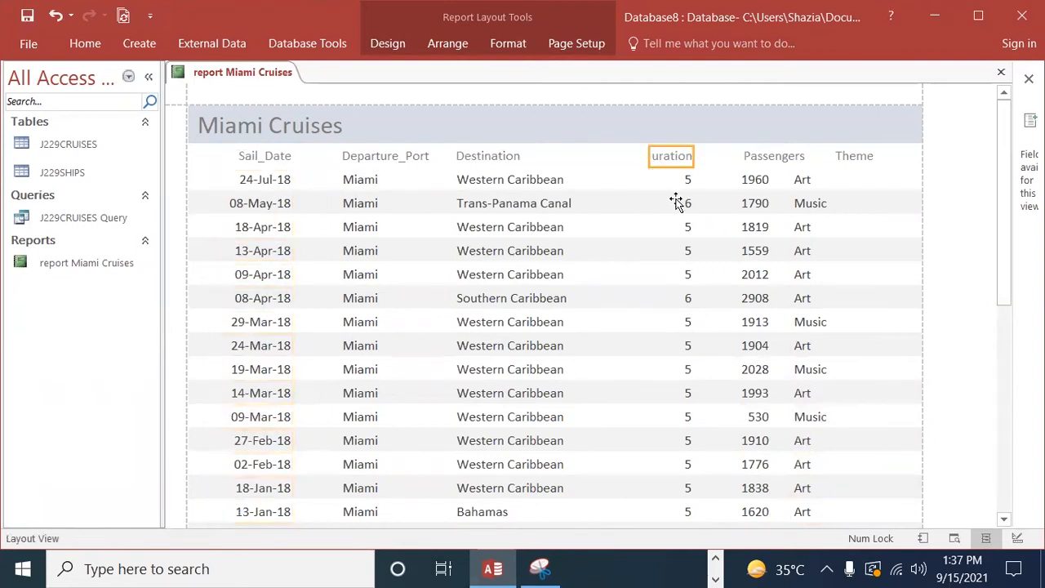
pyautogui.click(669, 193)
pyautogui.click(665, 165)
pyautogui.keyDown('shift'); pyautogui.click(656, 188); pyautogui.keyUp('shift')
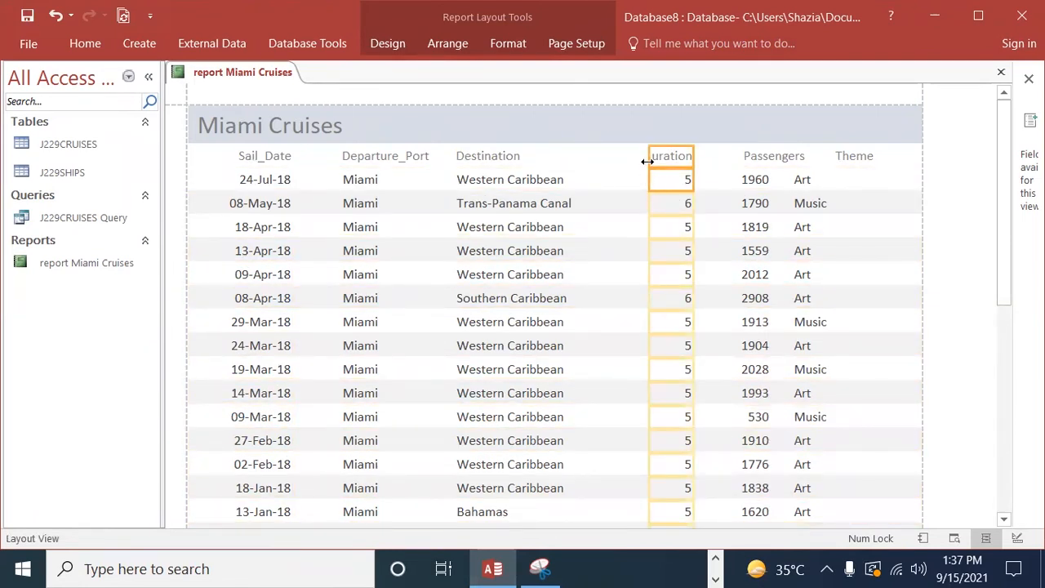
pyautogui.moveTo(648, 161); pyautogui.dragTo(600, 167)
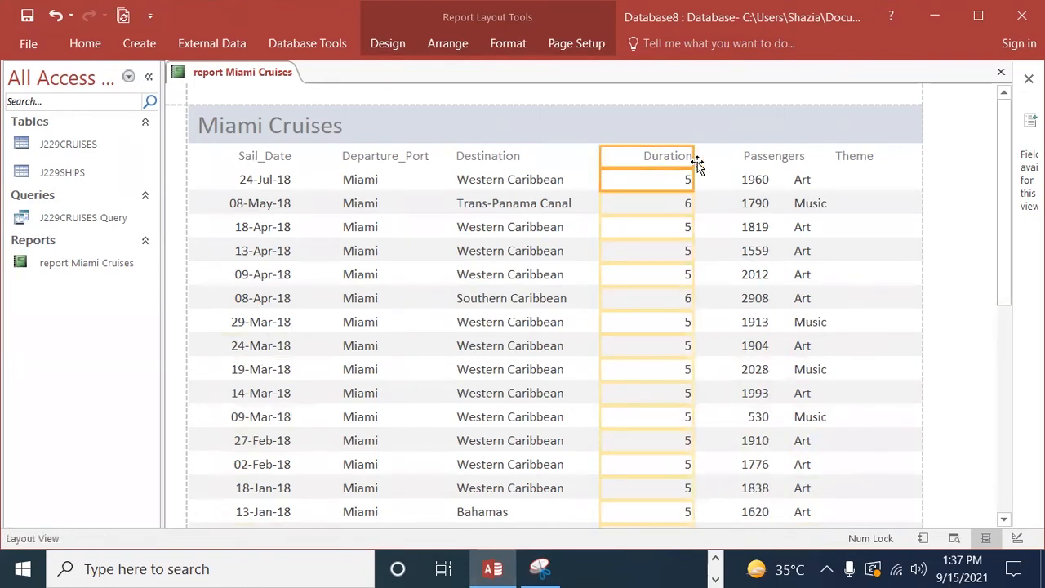
pyautogui.moveTo(693, 161); pyautogui.dragTo(655, 169)
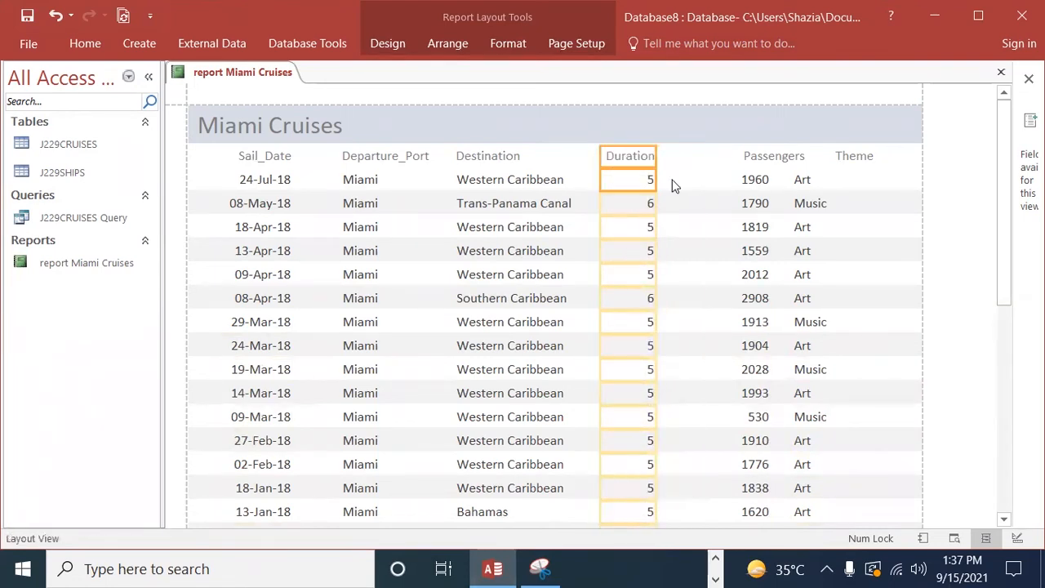
# Step: Pull in the right edge of the Passengers heading and values, and extend their left edge toward Duration
pyautogui.click(753, 165)
pyautogui.click(750, 204)
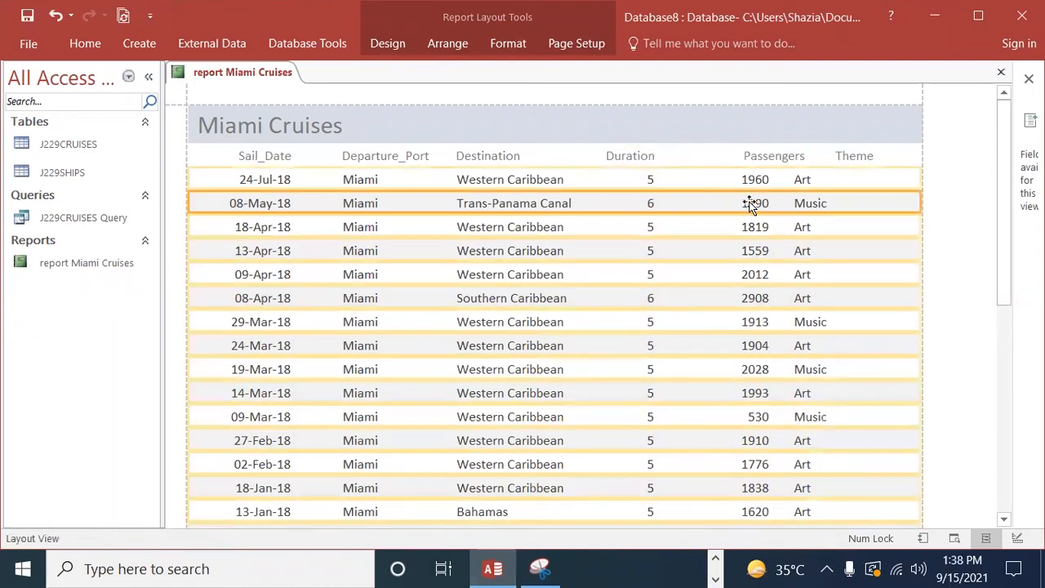
pyautogui.click(755, 164)
pyautogui.keyDown('shift'); pyautogui.click(722, 183); pyautogui.keyUp('shift')
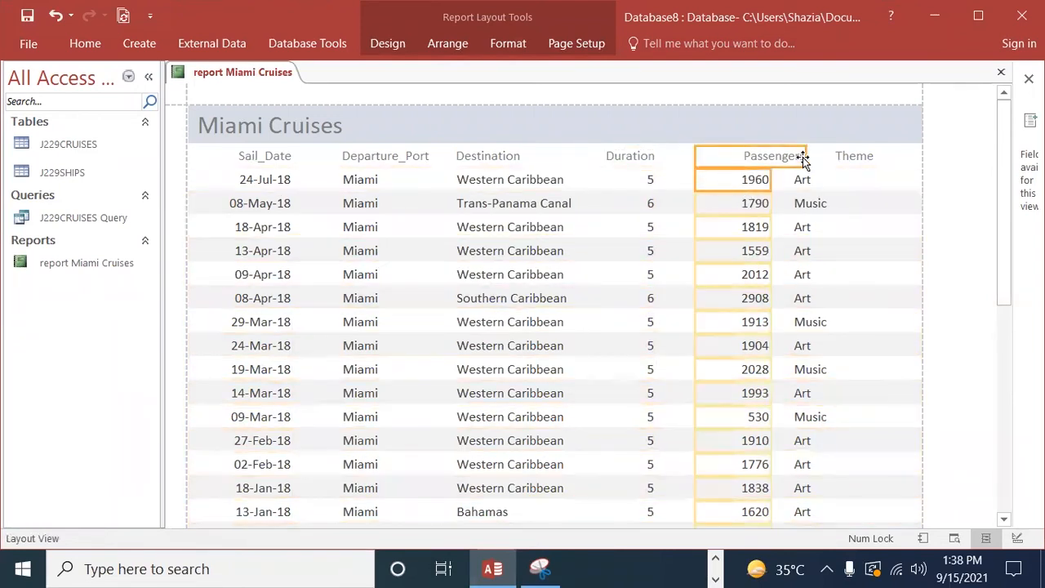
pyautogui.moveTo(805, 155); pyautogui.dragTo(776, 161)
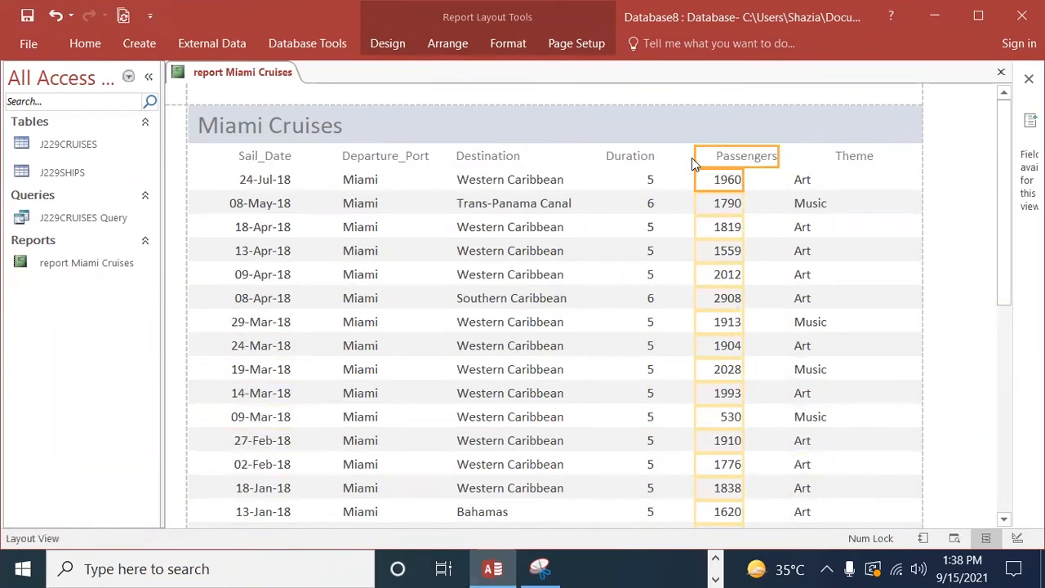
pyautogui.moveTo(698, 155); pyautogui.dragTo(673, 155)
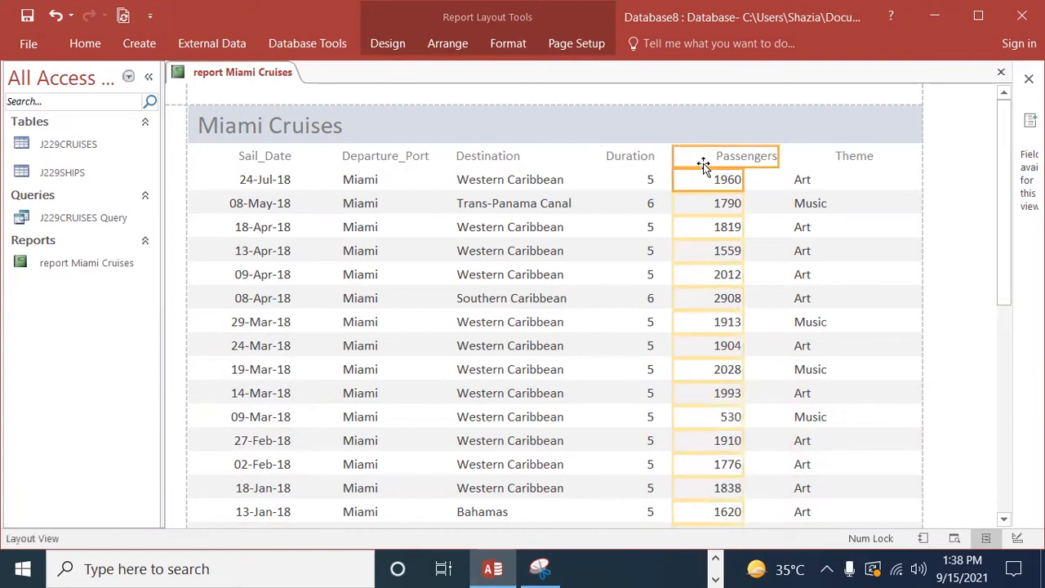
# Step: Move the Theme heading closer to Passengers and shift the left edge of the Theme values to the right
pyautogui.click(838, 166)
pyautogui.click(845, 160)
pyautogui.moveTo(920, 157); pyautogui.dragTo(799, 157)
pyautogui.click(813, 186)
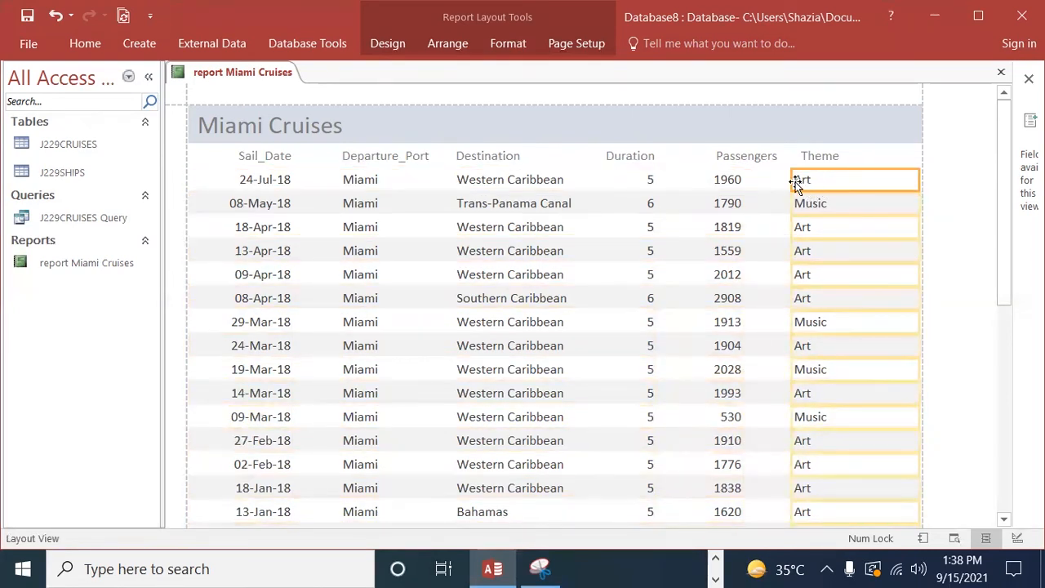
pyautogui.moveTo(789, 181); pyautogui.dragTo(814, 180)
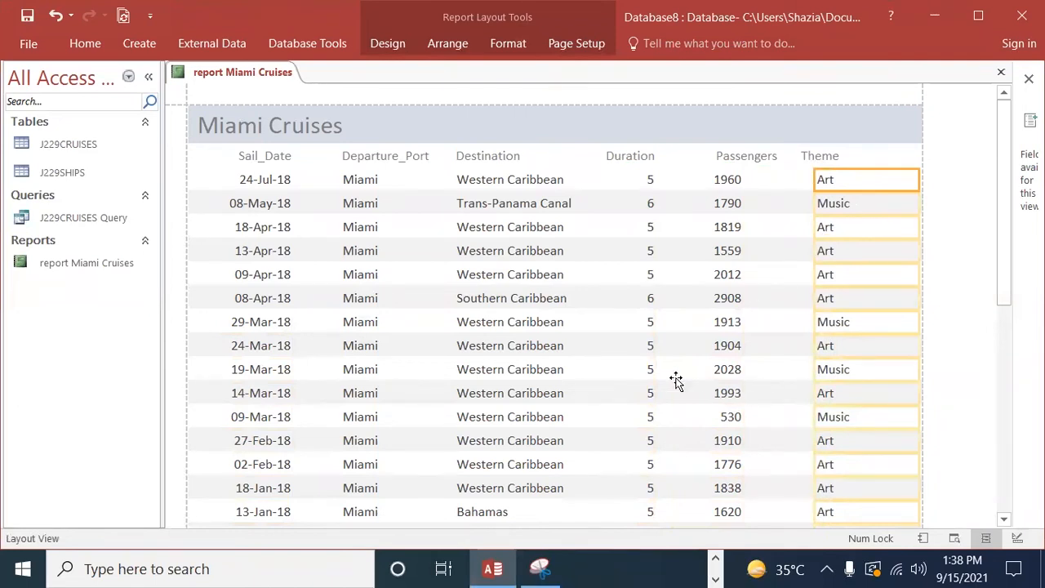
# Step: Narrow the Destination values from their right edge so they no longer overlap Duration, and check the report rows
pyautogui.click(505, 255)
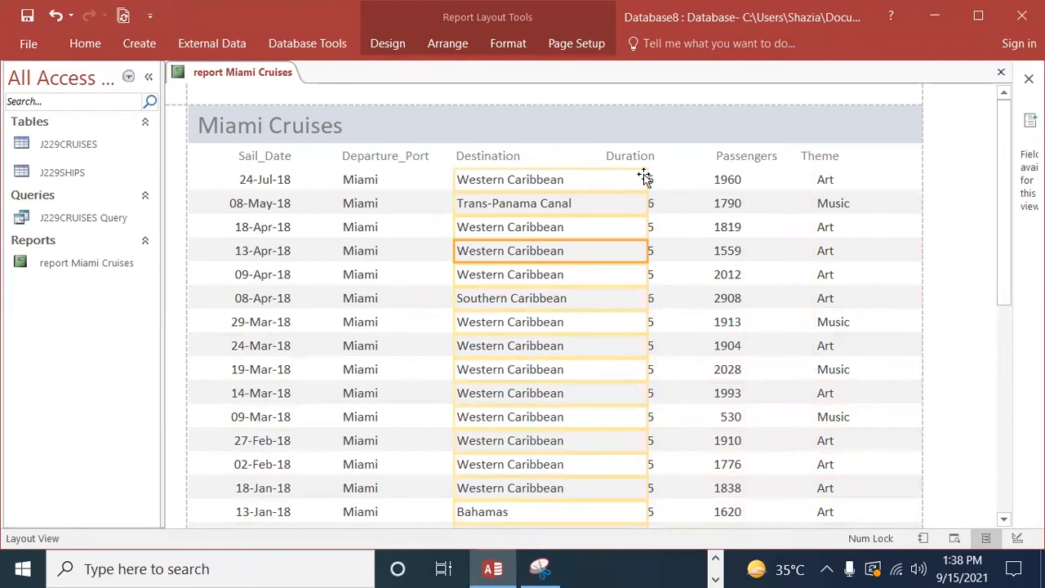
pyautogui.moveTo(648, 179); pyautogui.dragTo(583, 189)
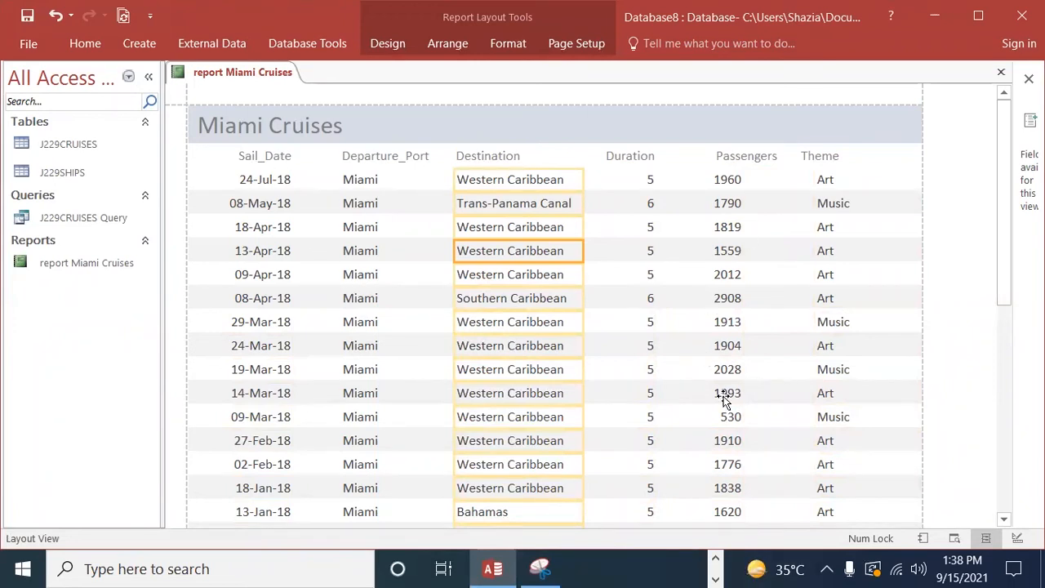
pyautogui.scroll(-5, 564, 351)
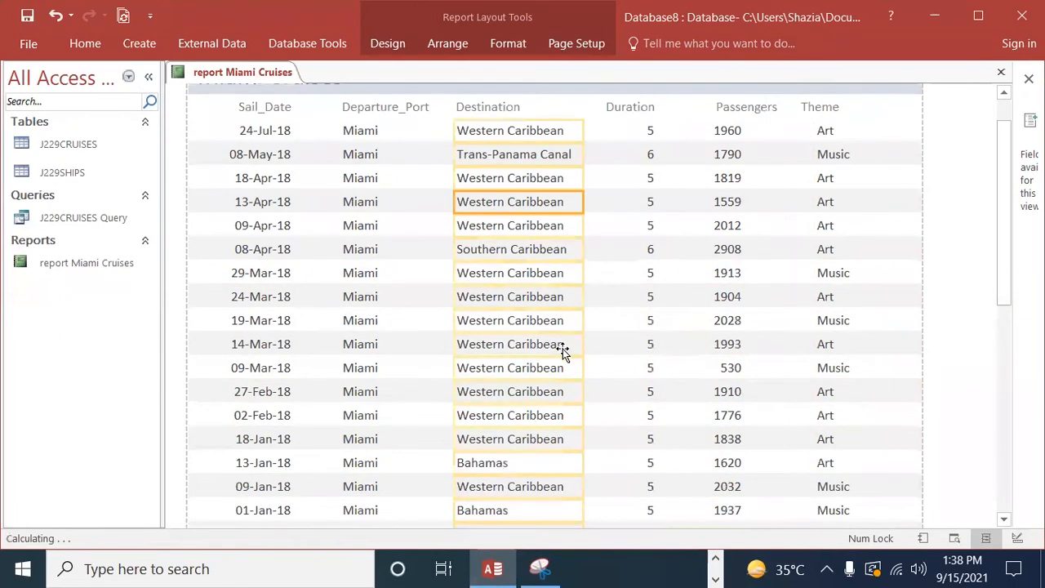
pyautogui.scroll(5, 584, 399)
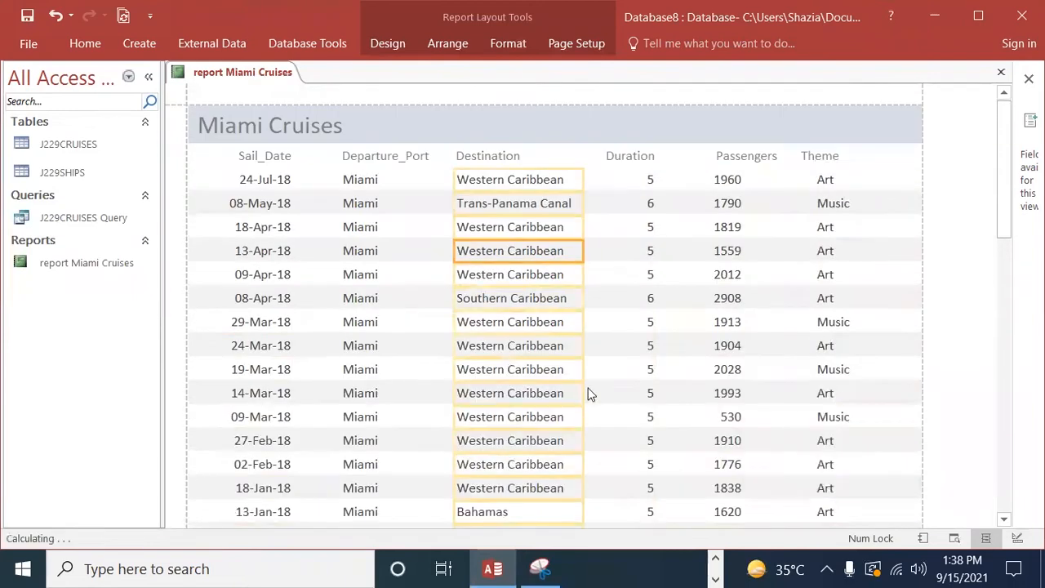
# Step: Switch the Miami Cruises report to Design View and make the Page Header section taller below the column headings
pyautogui.click(85, 43)
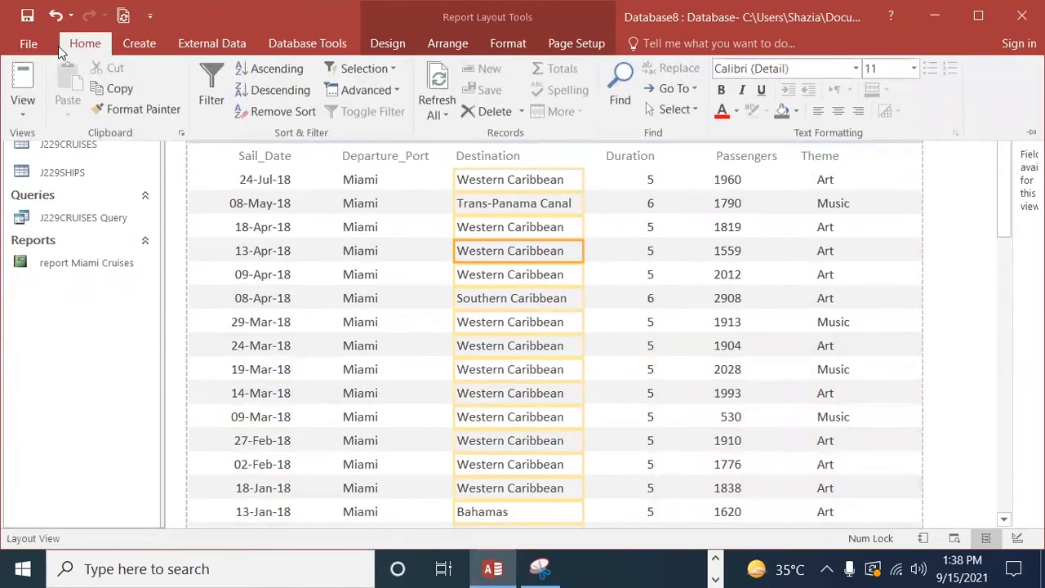
pyautogui.click(23, 102)
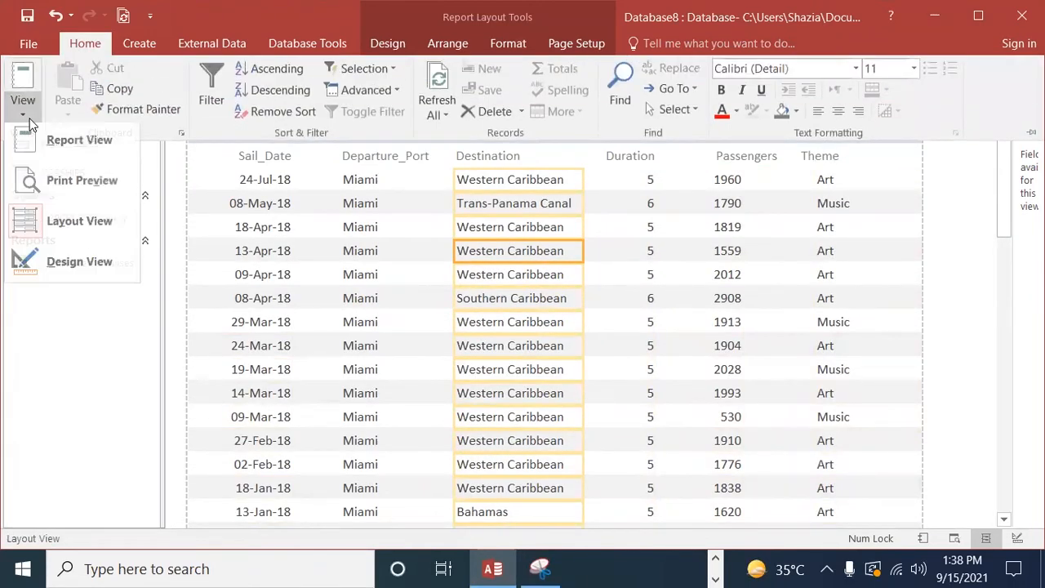
pyautogui.click(79, 268)
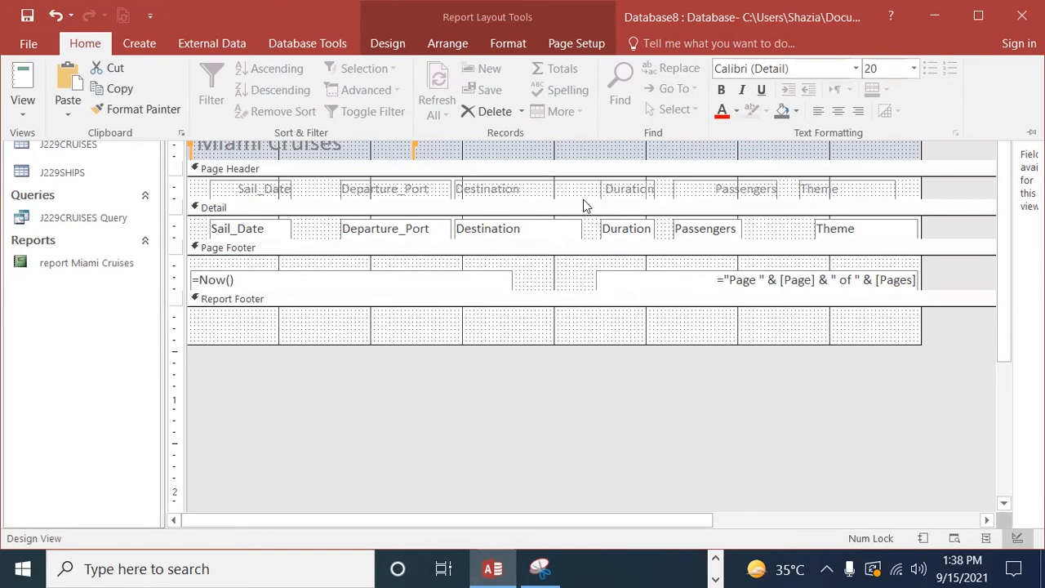
pyautogui.click(553, 194)
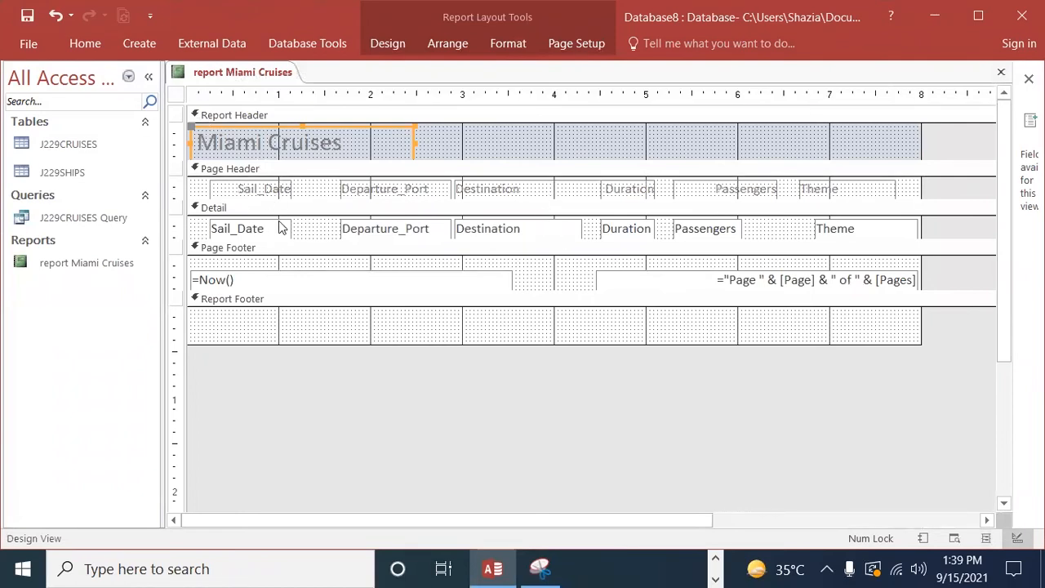
pyautogui.moveTo(275, 200); pyautogui.dragTo(276, 215)
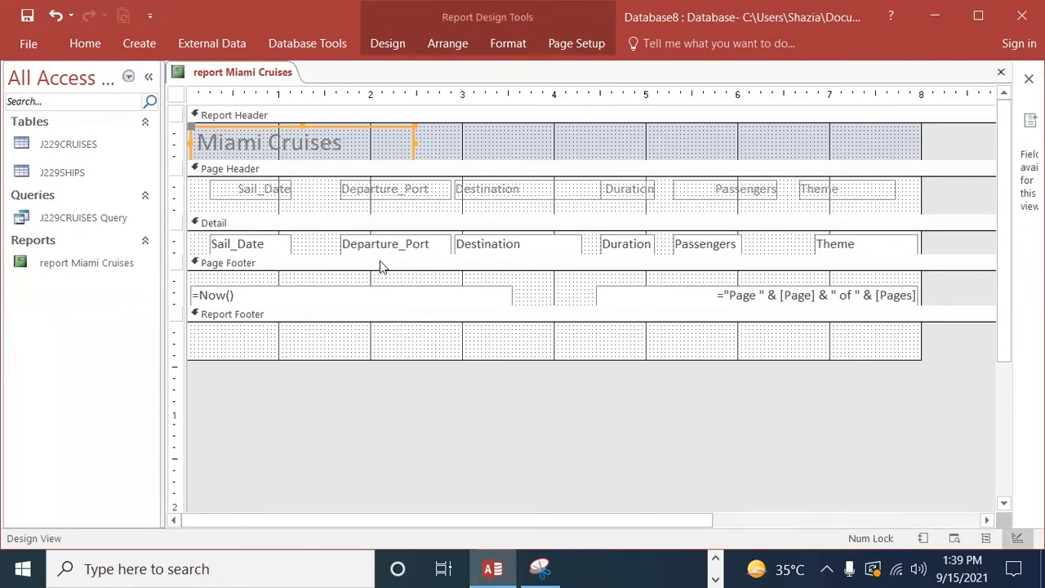
pyautogui.moveTo(311, 214); pyautogui.dragTo(312, 228)
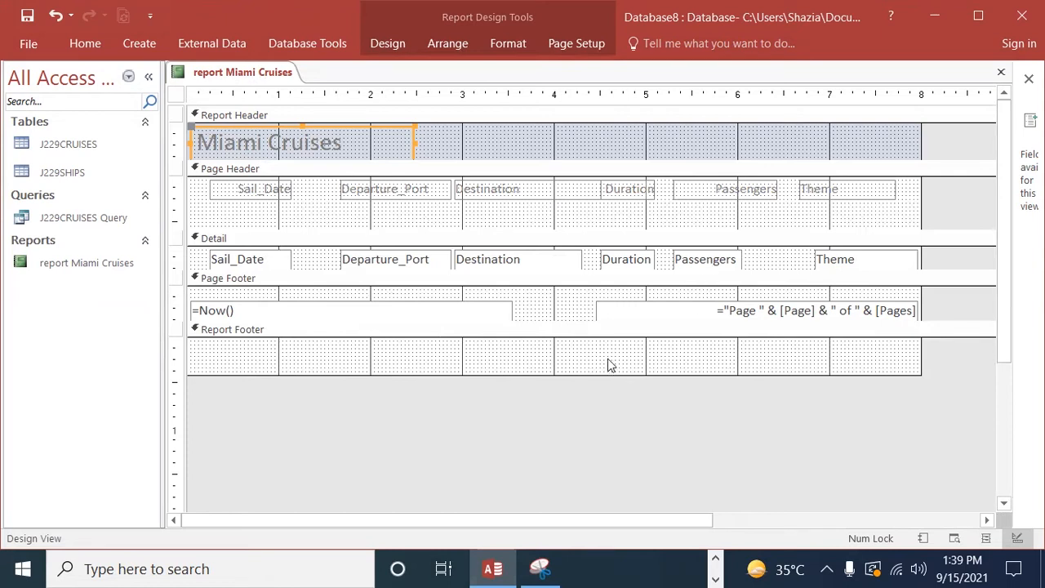
# Step: Make the Page Footer slightly taller and extend the Report Footer downward to give room for more controls
pyautogui.moveTo(588, 317); pyautogui.dragTo(590, 339)
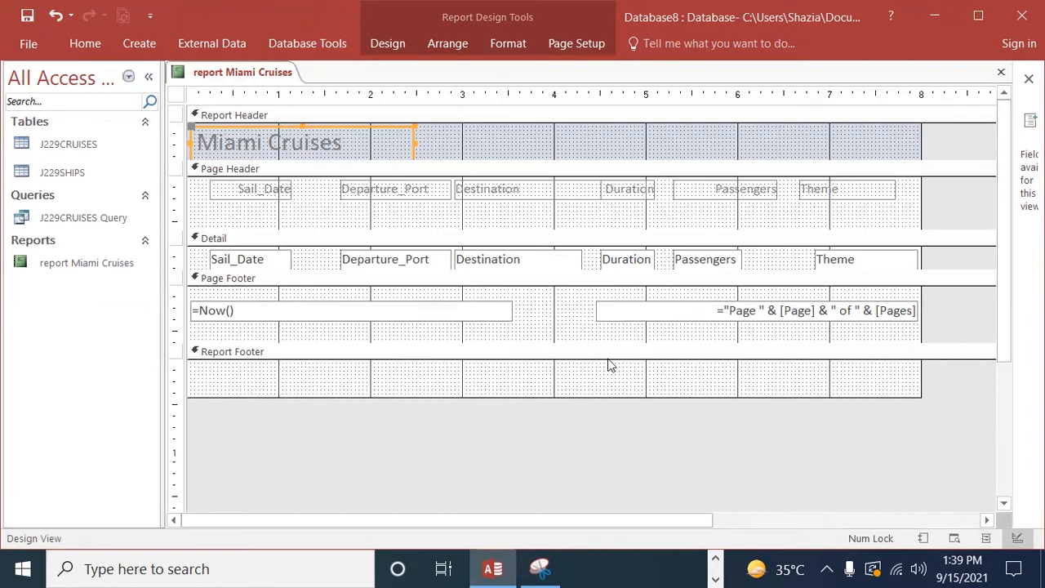
pyautogui.moveTo(630, 397); pyautogui.dragTo(645, 435)
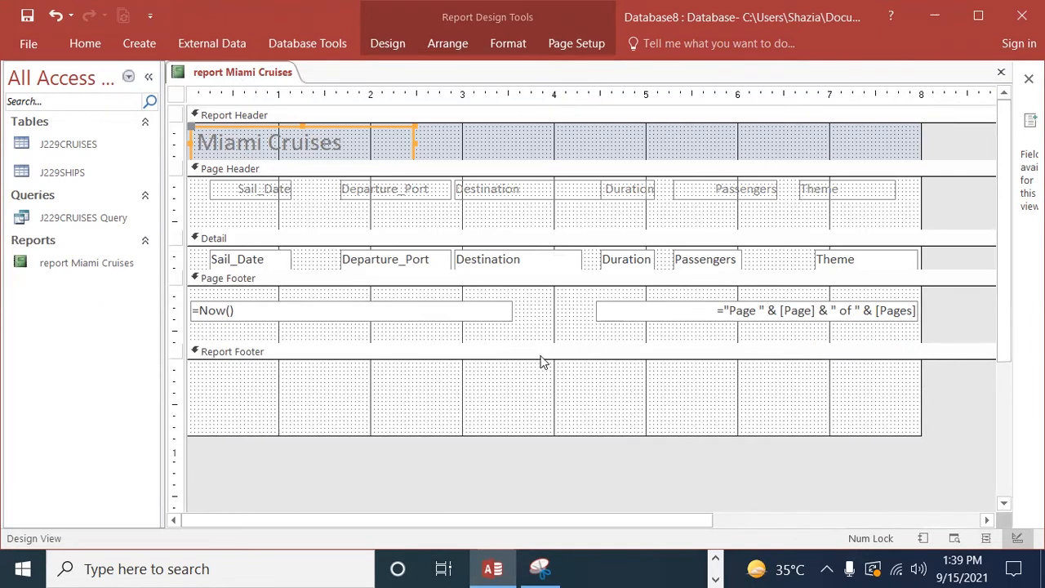
pyautogui.moveTo(537, 343); pyautogui.dragTo(537, 331)
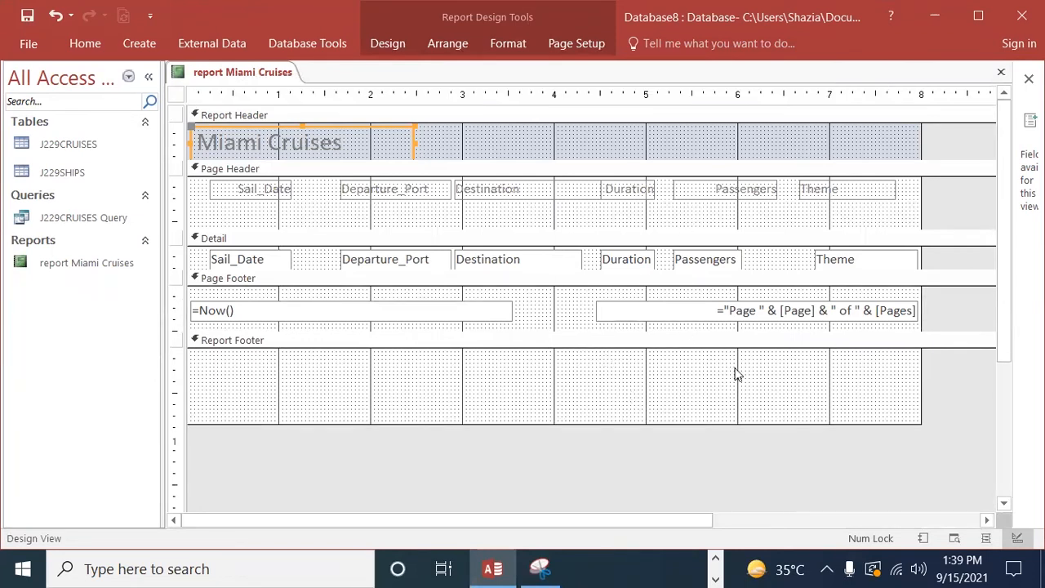
# Step: Move all column headings lower in the Page Header and add a label above Theme with the candidate's name, centre number and candidate number
pyautogui.moveTo(192, 184); pyautogui.dragTo(907, 218)
pyautogui.moveTo(362, 185); pyautogui.dragTo(362, 211)
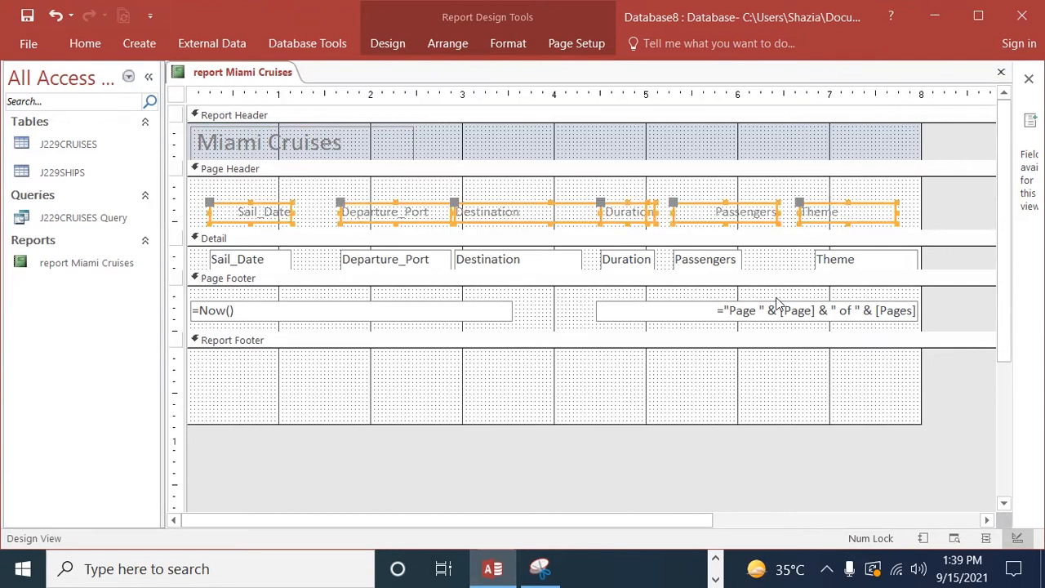
pyautogui.click(388, 46)
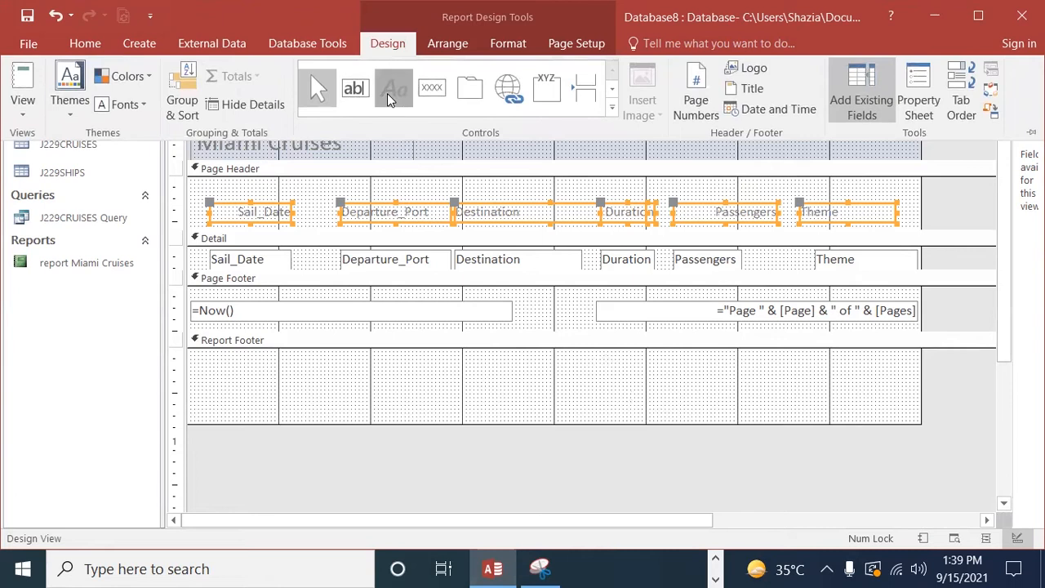
pyautogui.click(387, 93)
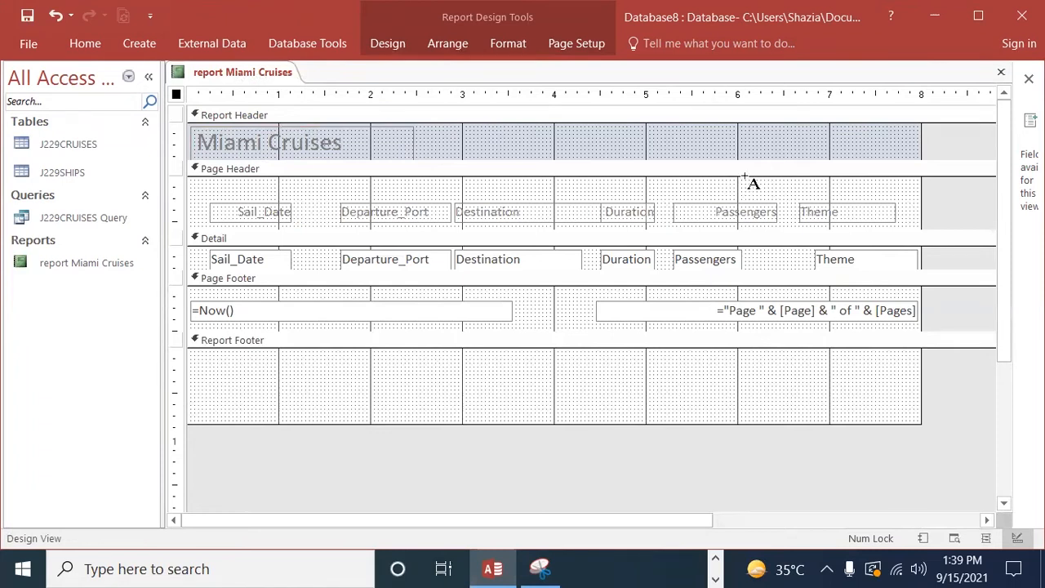
pyautogui.moveTo(742, 179); pyautogui.dragTo(892, 197)
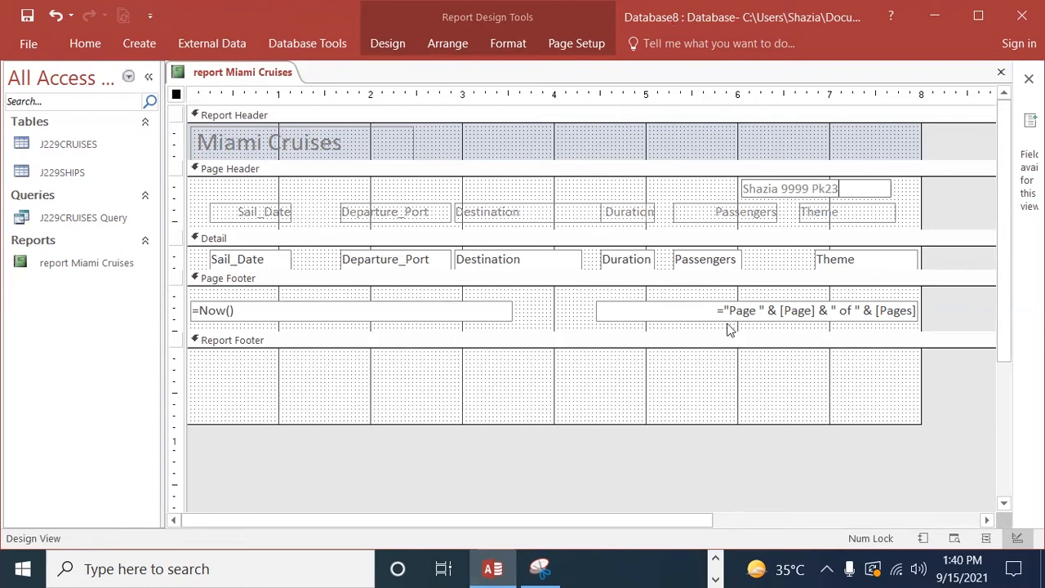
# Step: Add a Sum total for the Passengers field in the Report Footer
pyautogui.click(737, 260)
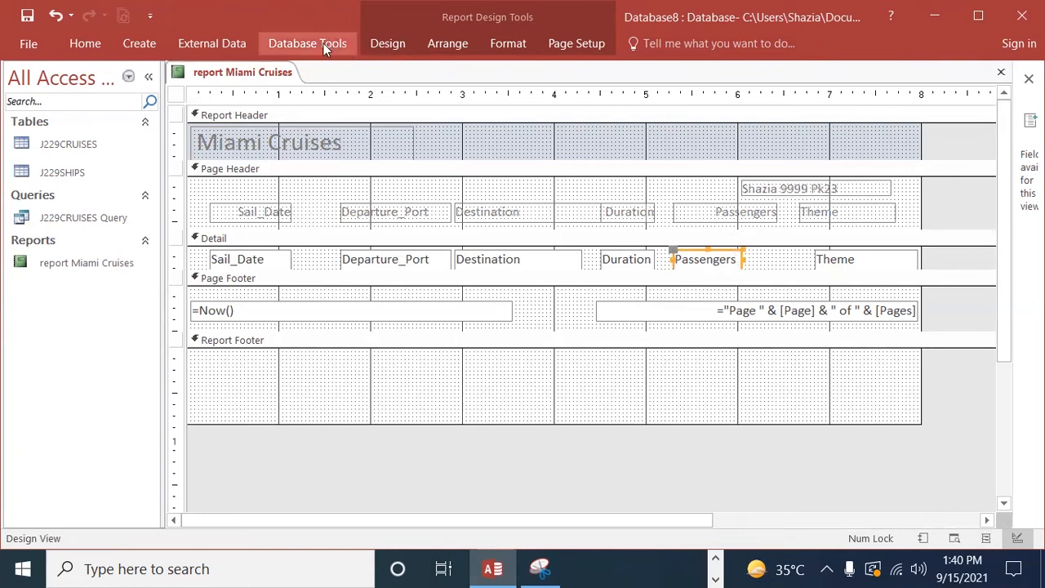
pyautogui.click(378, 45)
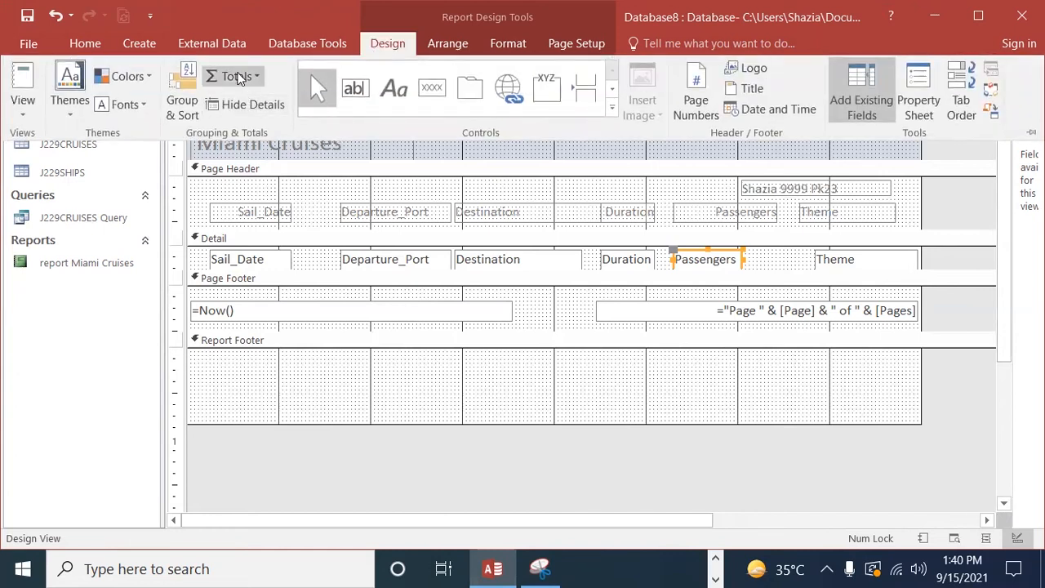
pyautogui.click(236, 77)
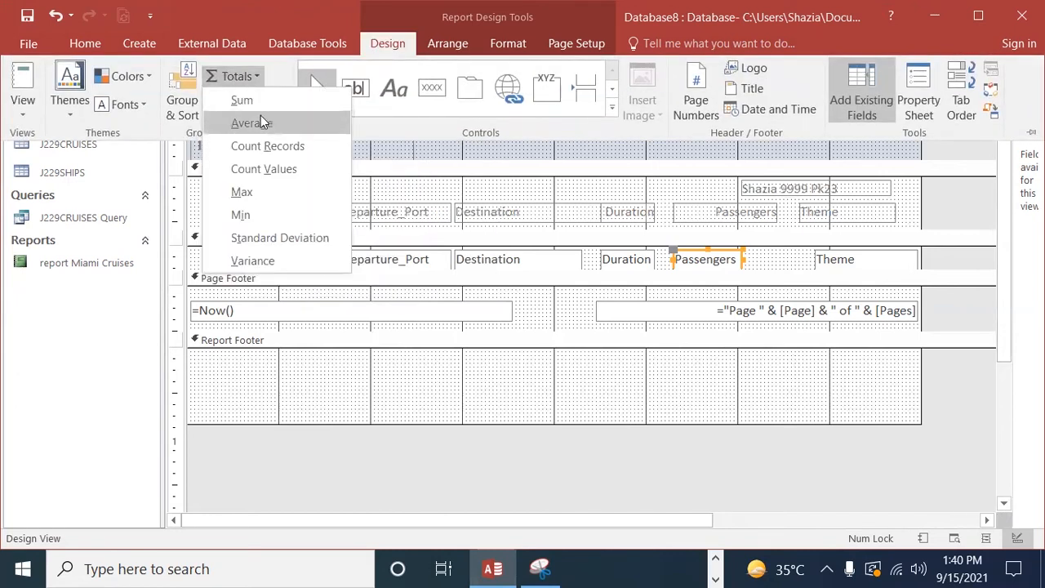
pyautogui.click(245, 100)
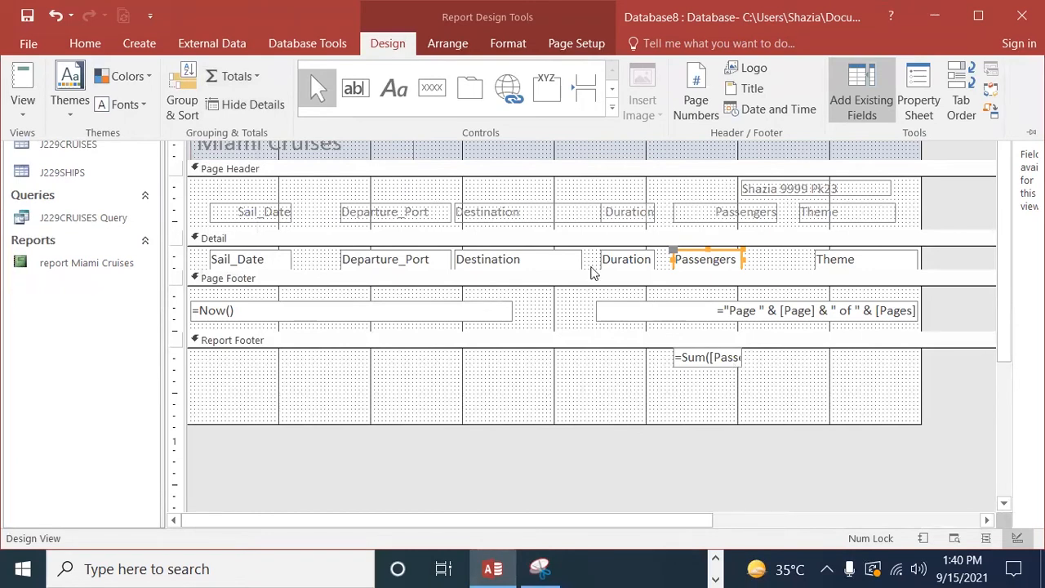
# Step: Add a label reading "Total passengers", copied from question 23 of the exam paper, in the Report Footer just left of the passengers sum
pyautogui.click(394, 89)
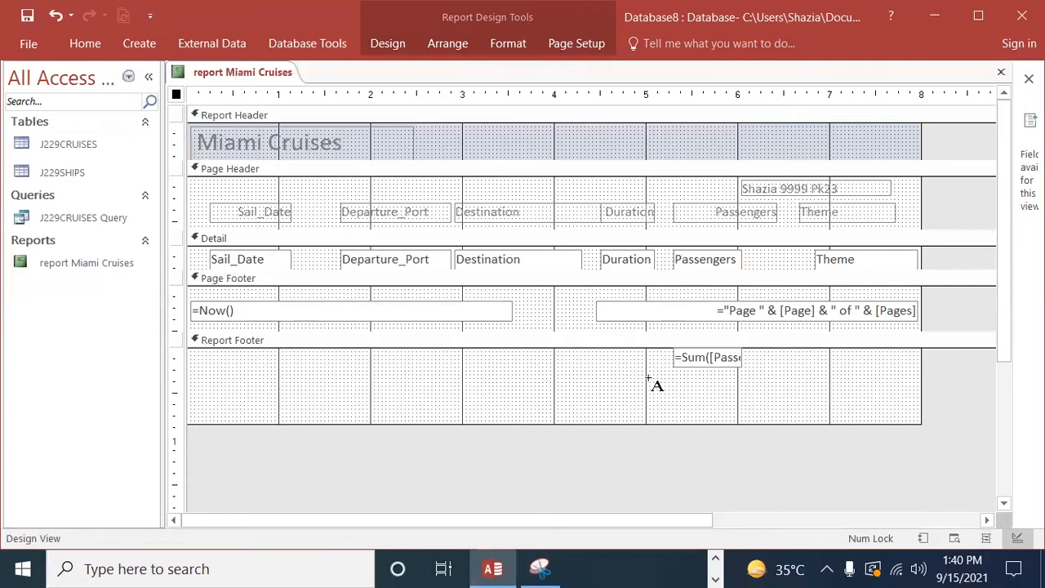
pyautogui.moveTo(256, 356); pyautogui.dragTo(459, 373)
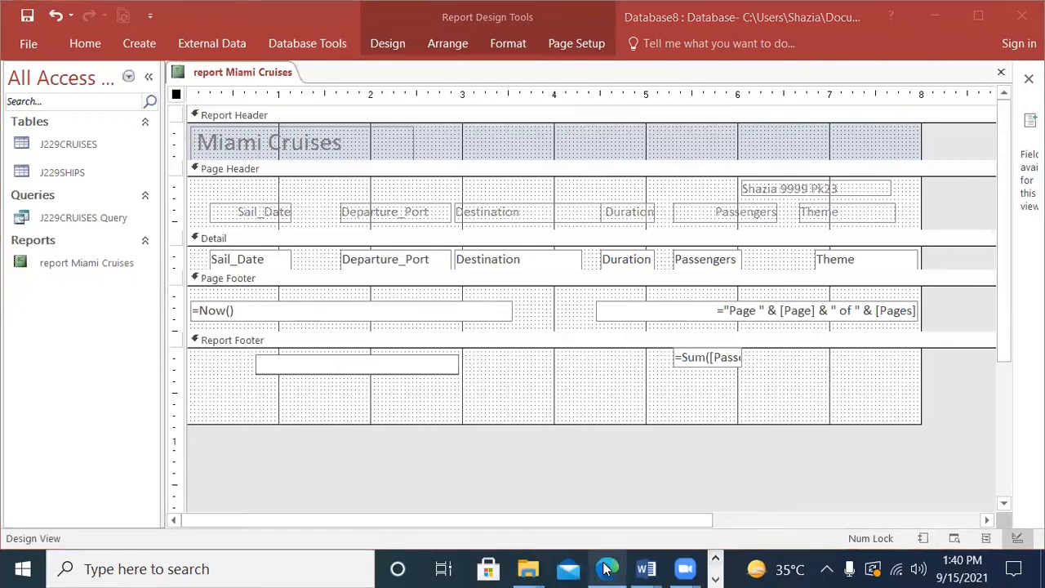
pyautogui.click(606, 569)
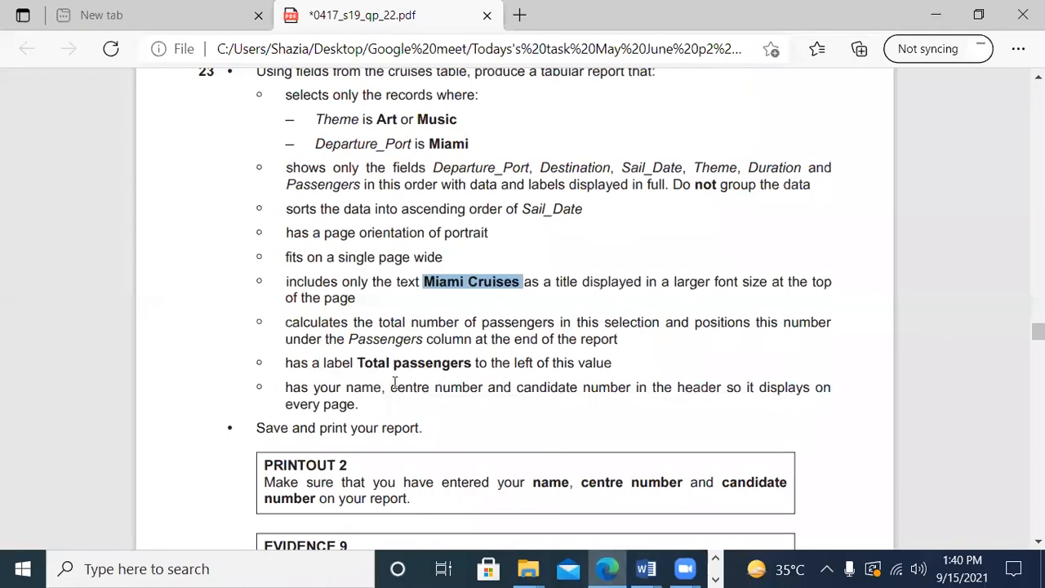
pyautogui.moveTo(470, 363); pyautogui.dragTo(362, 361)
pyautogui.hotkey('ctrl', 'c')
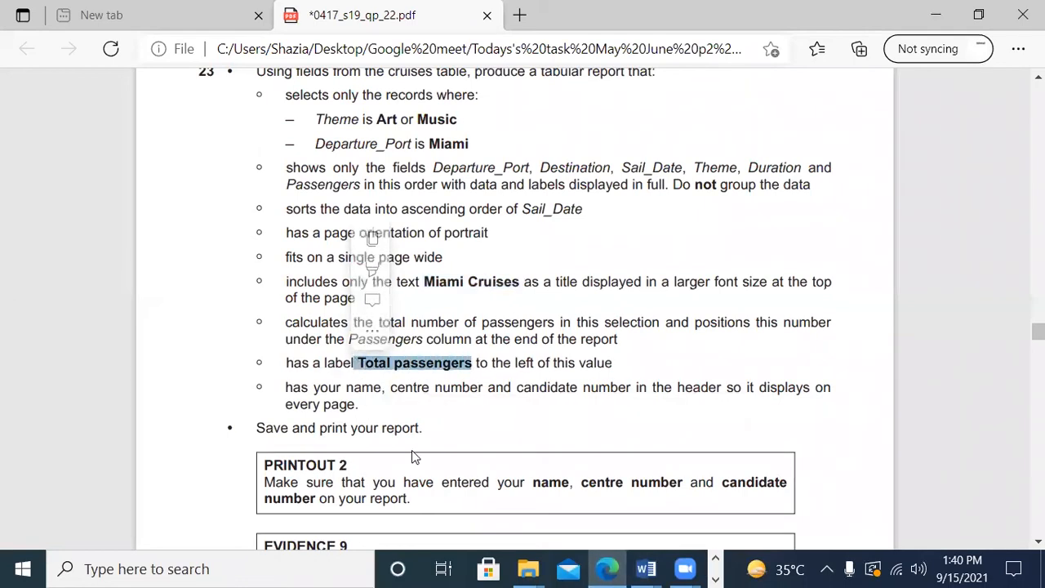
pyautogui.click(715, 577)
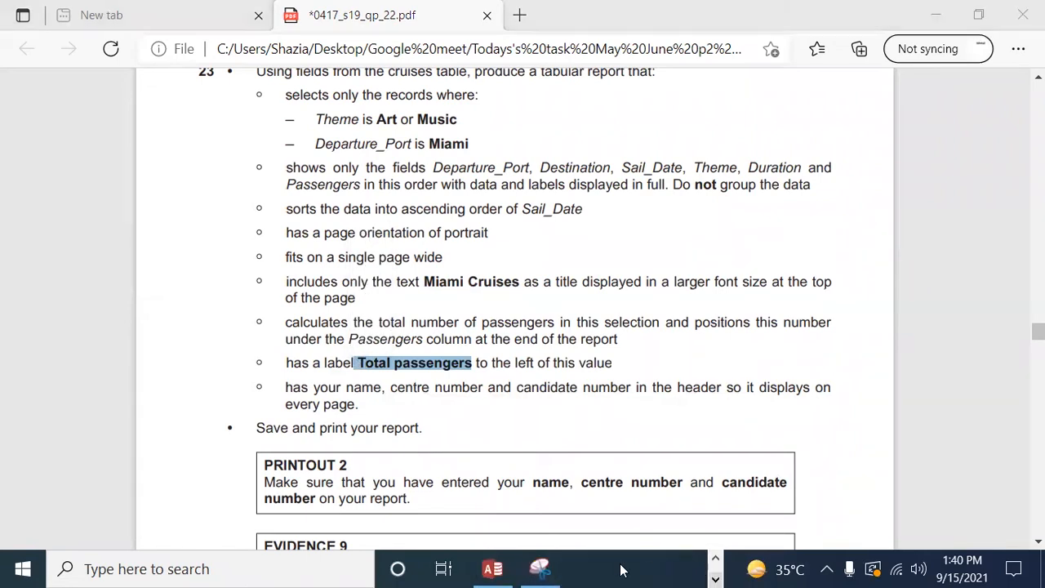
pyautogui.click(496, 569)
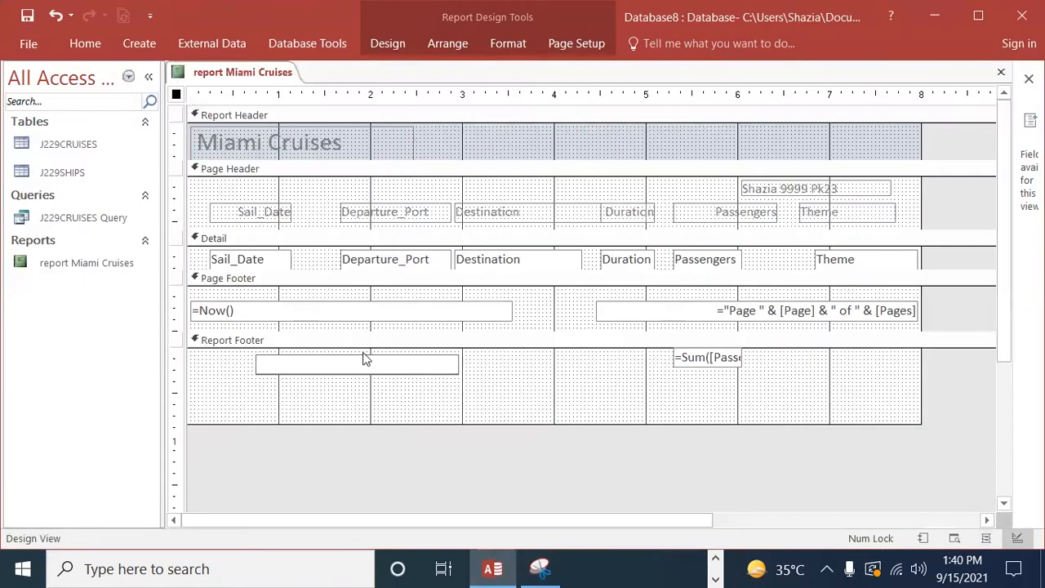
pyautogui.hotkey('ctrl', 'v')
pyautogui.press('Return')
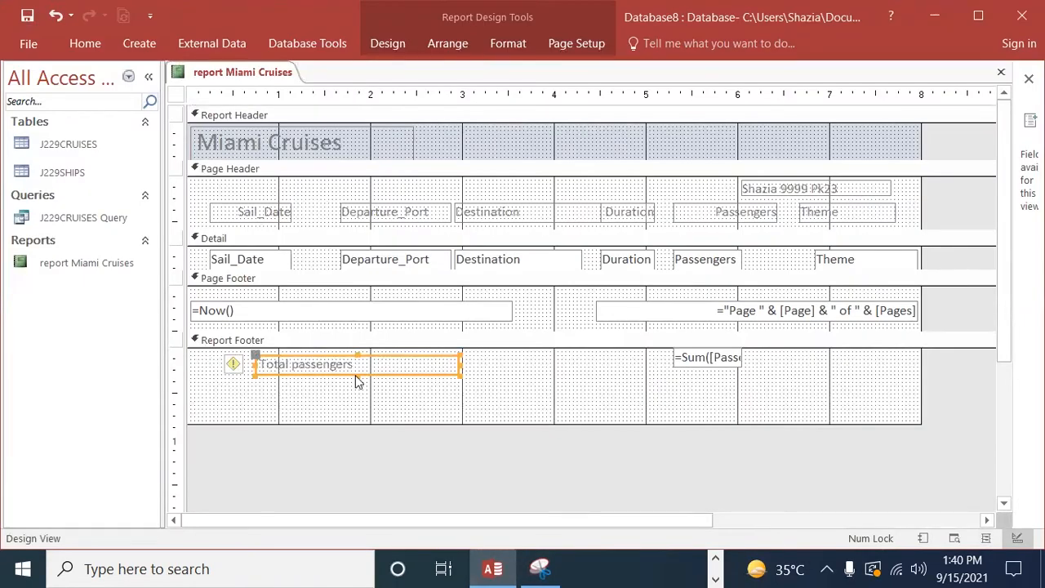
pyautogui.moveTo(328, 356); pyautogui.dragTo(517, 351)
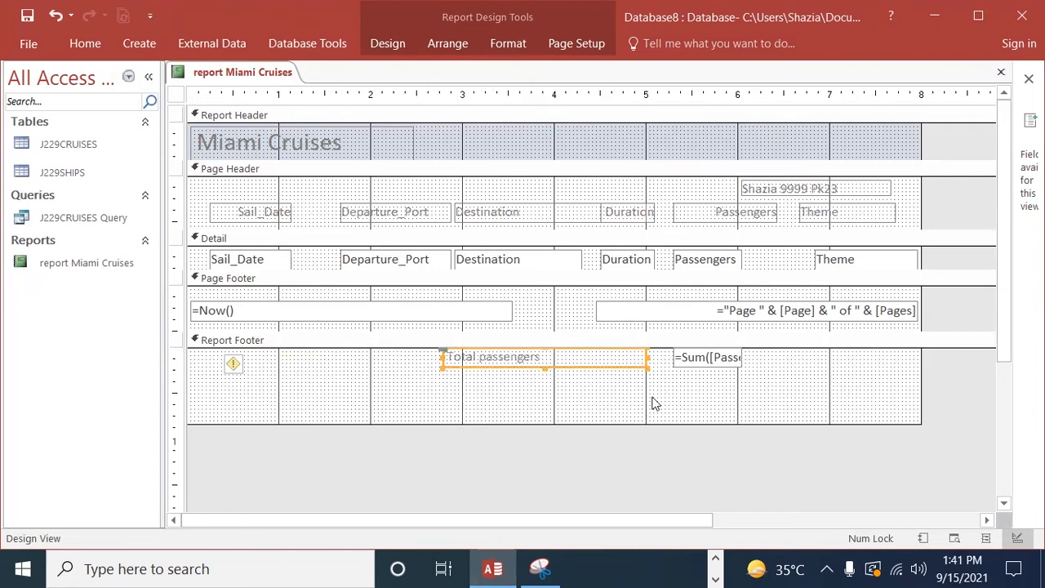
# Step: Widen the passengers sum box in the Report Footer to the right so its full expression fits
pyautogui.click(733, 364)
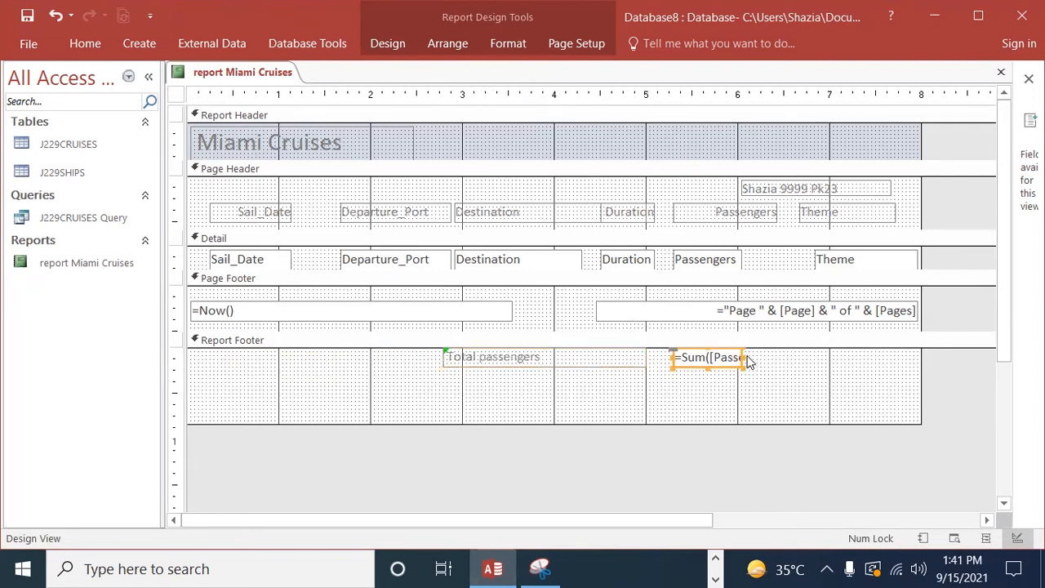
pyautogui.moveTo(743, 357); pyautogui.dragTo(799, 359)
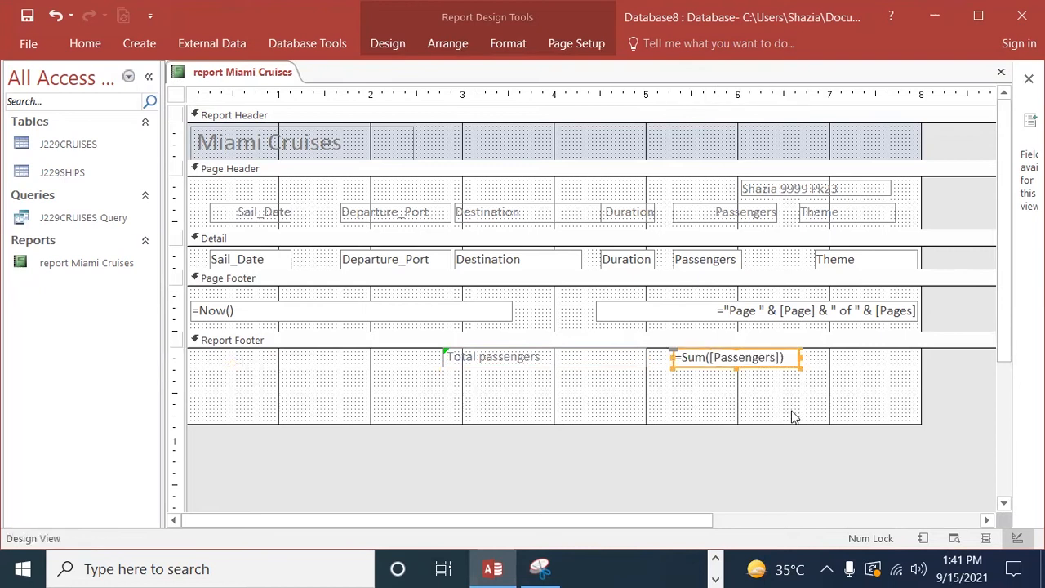
pyautogui.click(785, 400)
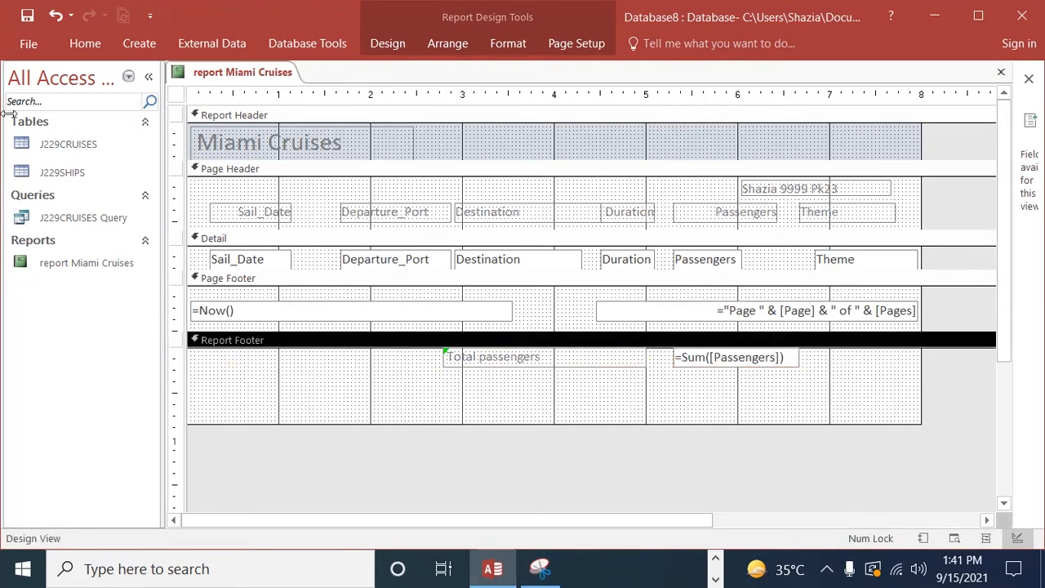
# Step: Show the report in Layout View and check the header label, the rows and the passenger total at the end
pyautogui.click(28, 44)
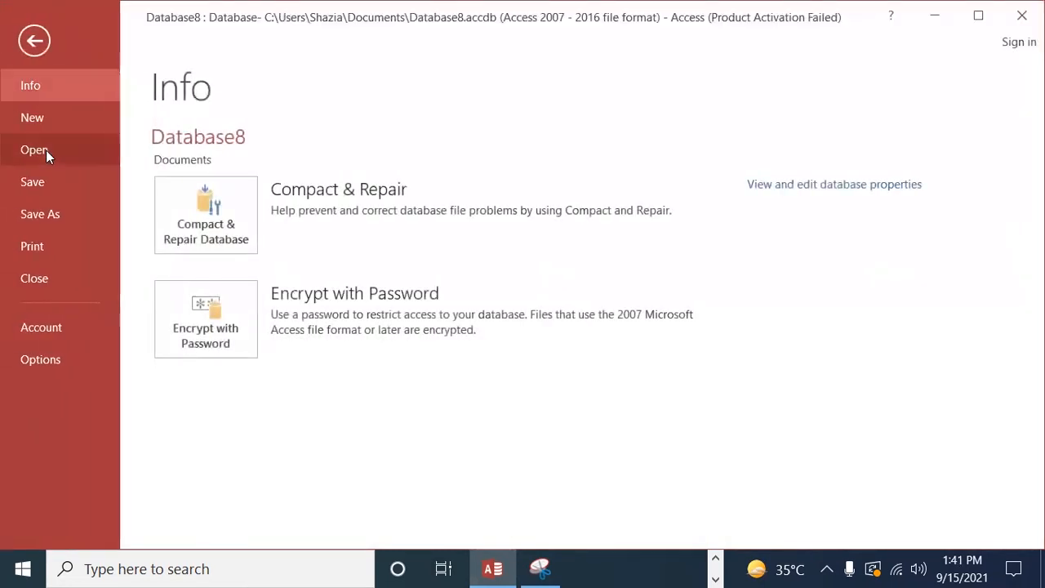
pyautogui.click(42, 54)
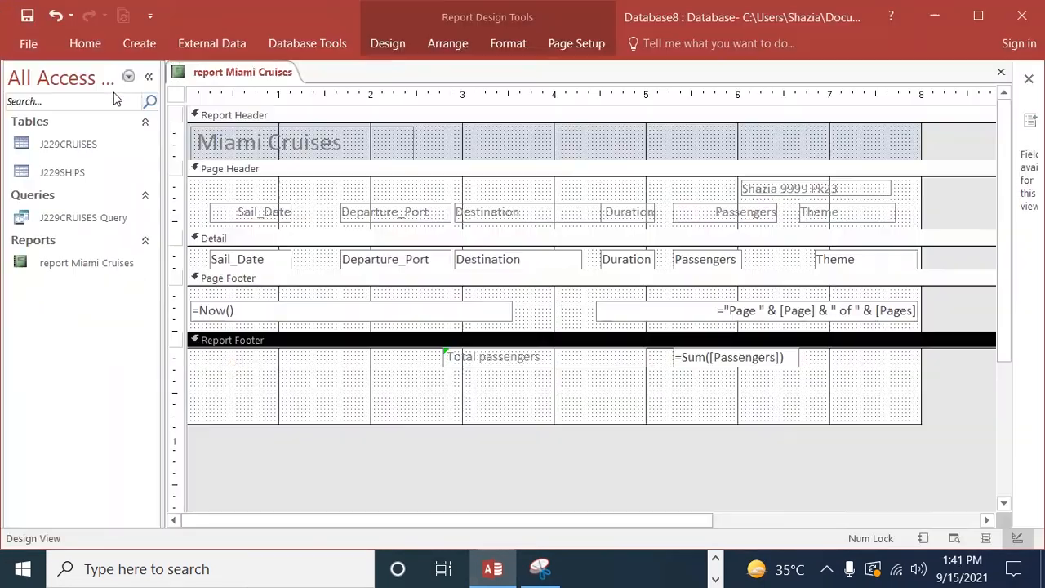
pyautogui.click(91, 37)
pyautogui.click(23, 103)
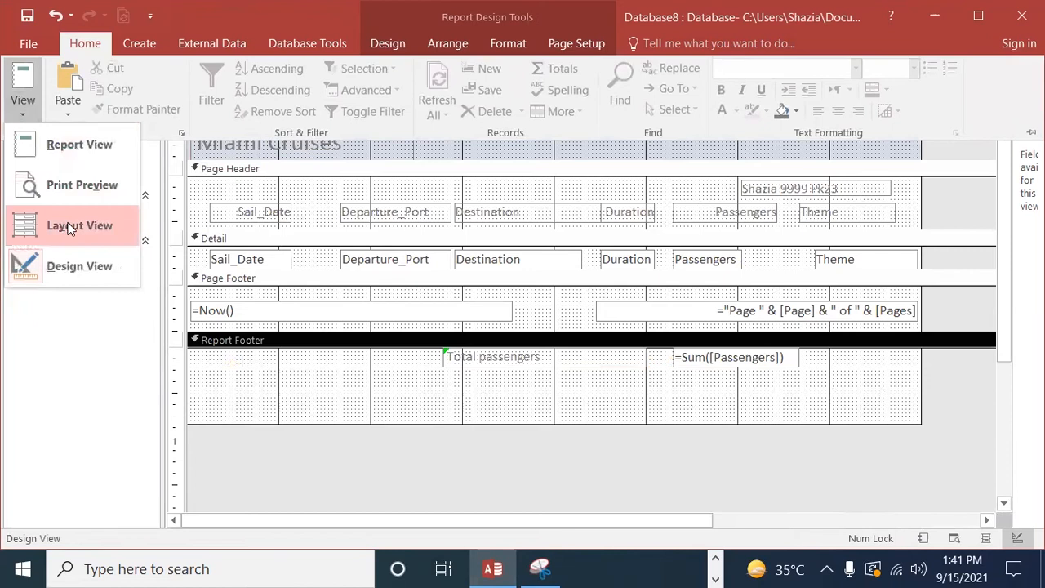
pyautogui.click(73, 226)
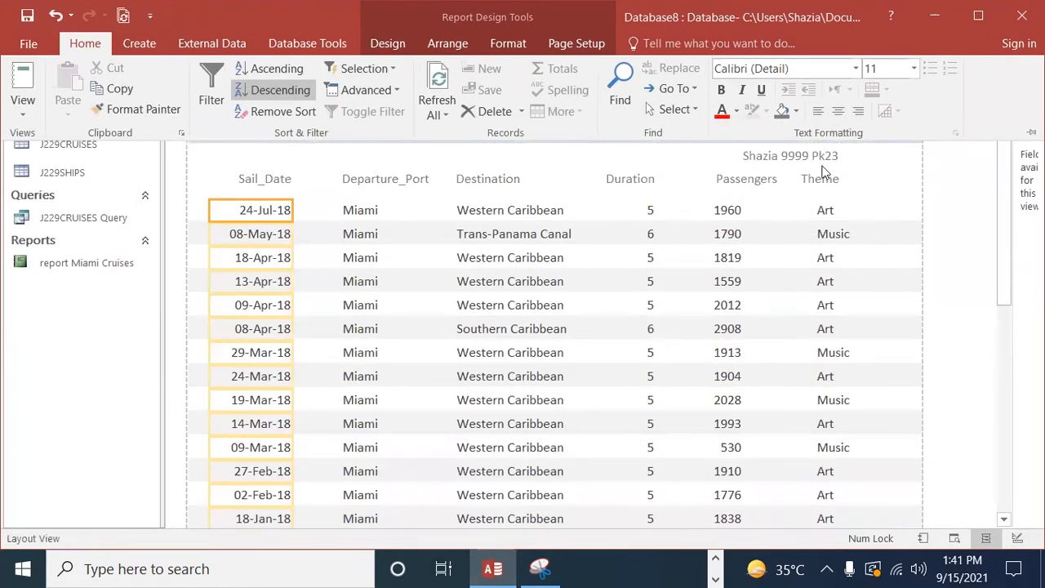
pyautogui.scroll(-8, 825, 278)
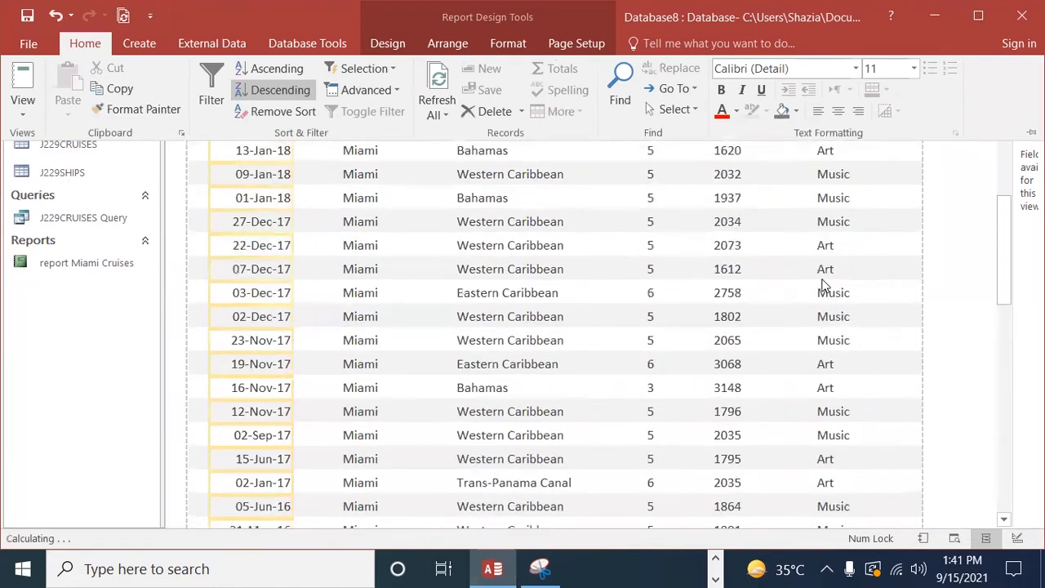
pyautogui.scroll(-5, 823, 290)
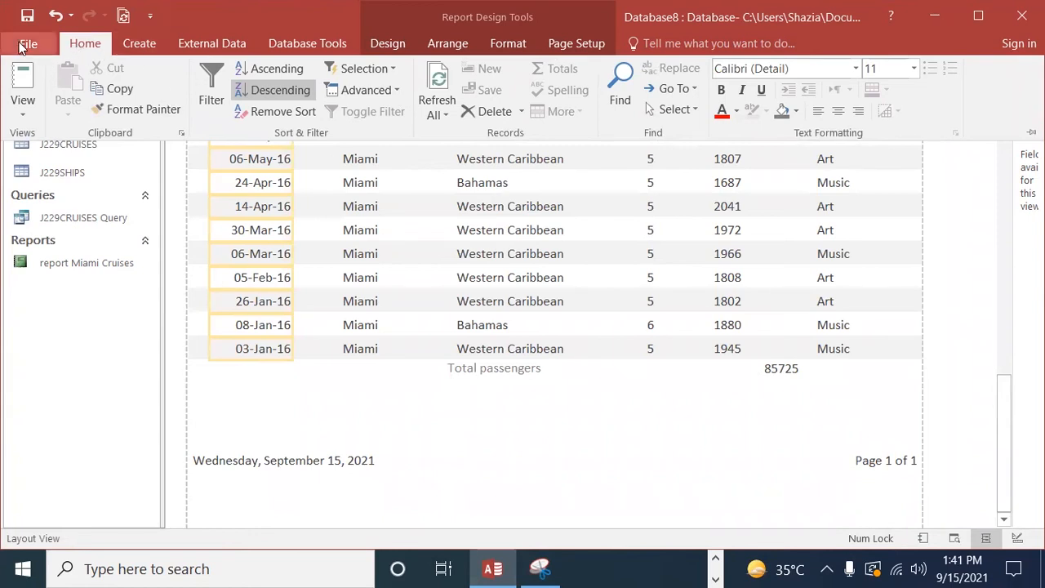
# Step: In Layout View, narrow the passenger total's box from its right side so the value sits under the Passengers column
pyautogui.doubleClick(71, 48)
pyautogui.click(102, 44)
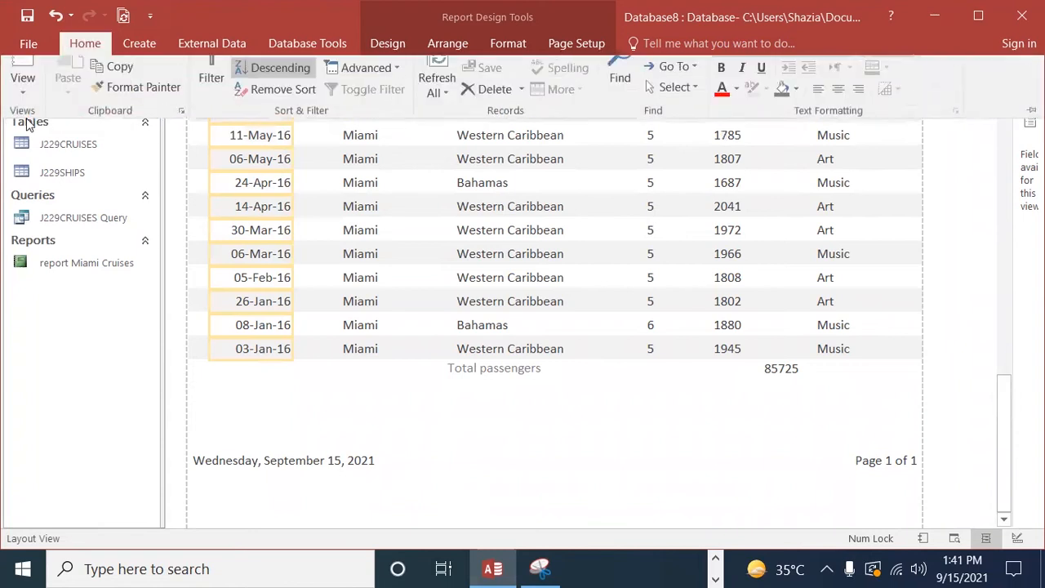
pyautogui.click(24, 111)
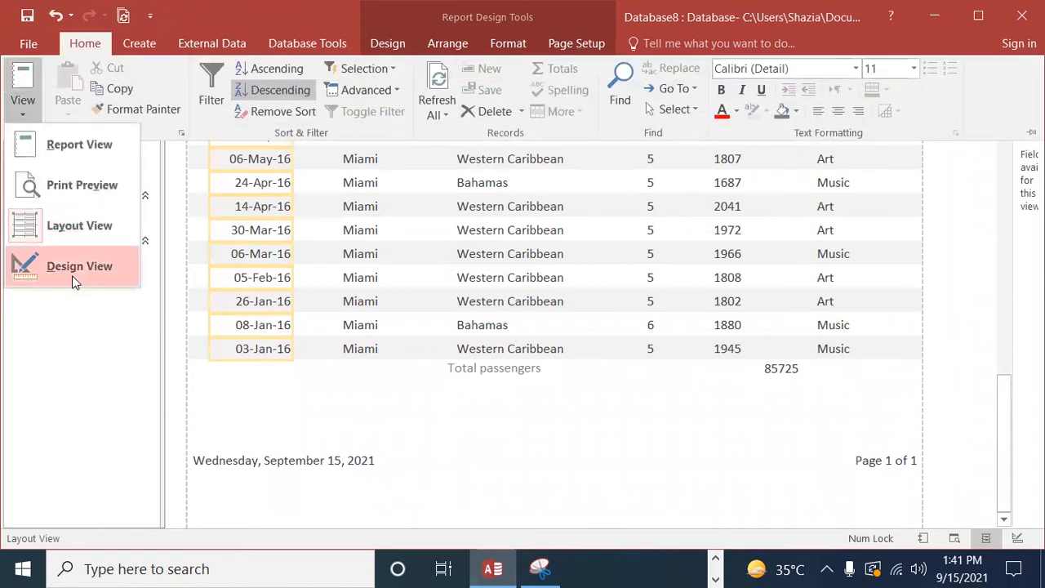
pyautogui.click(71, 226)
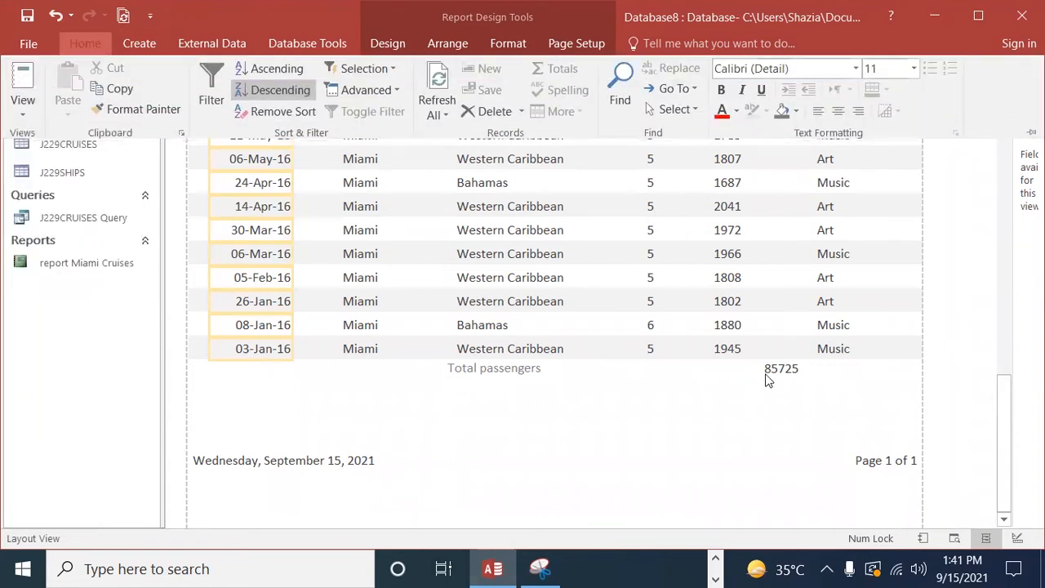
pyautogui.click(776, 371)
pyautogui.click(781, 369)
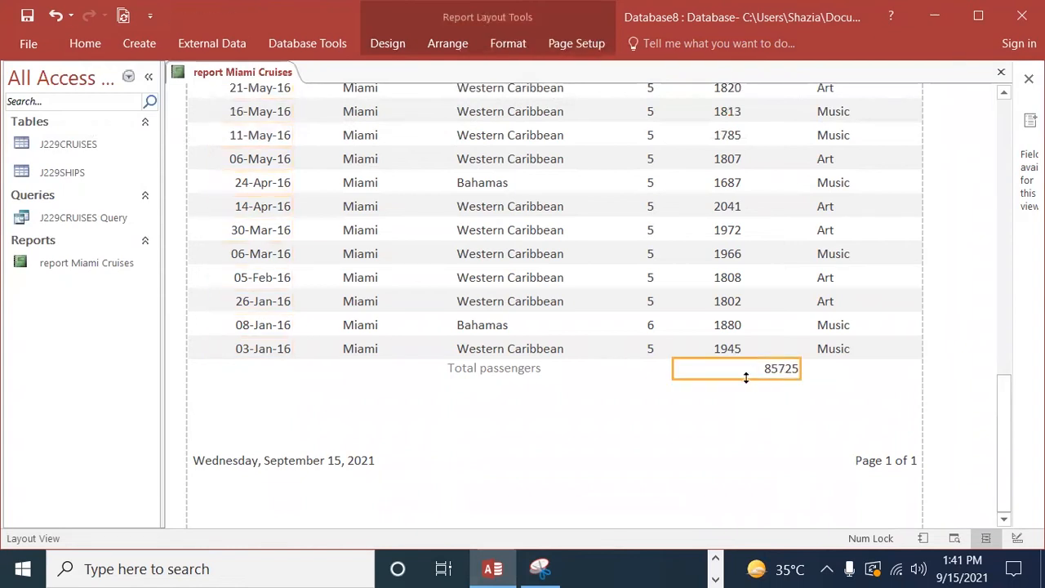
pyautogui.moveTo(800, 374); pyautogui.dragTo(752, 372)
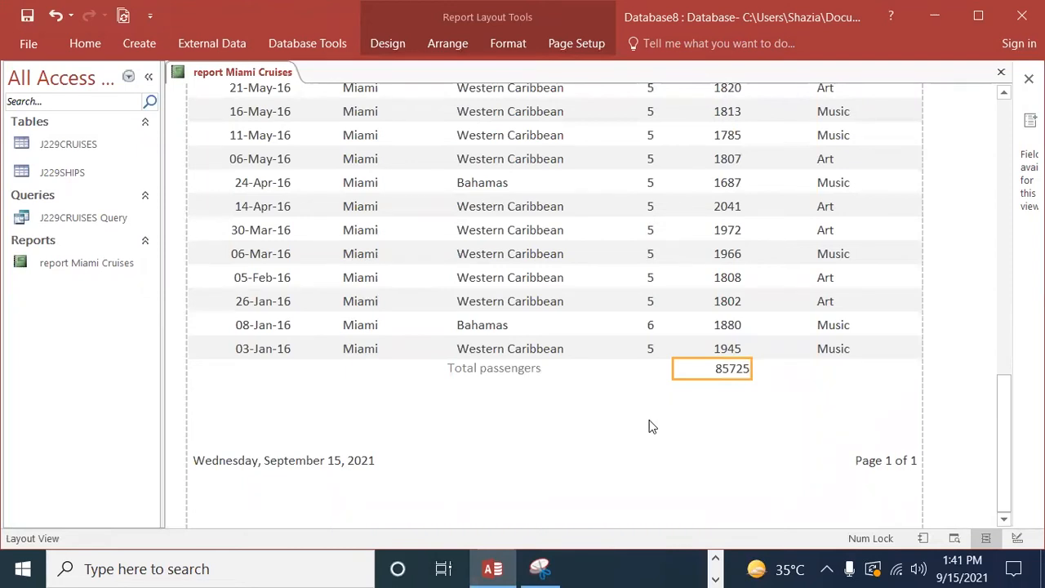
pyautogui.click(771, 430)
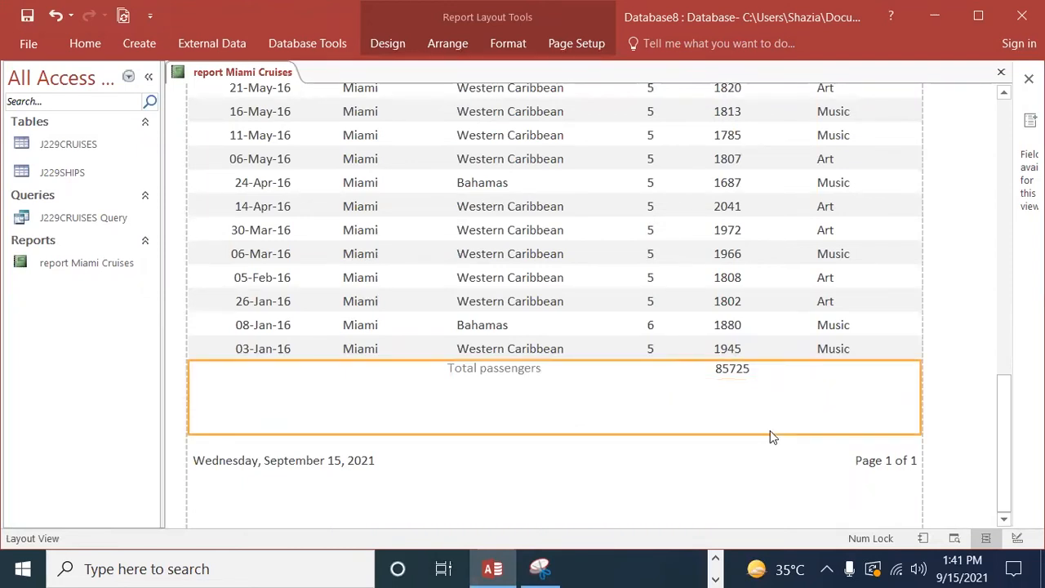
pyautogui.click(888, 304)
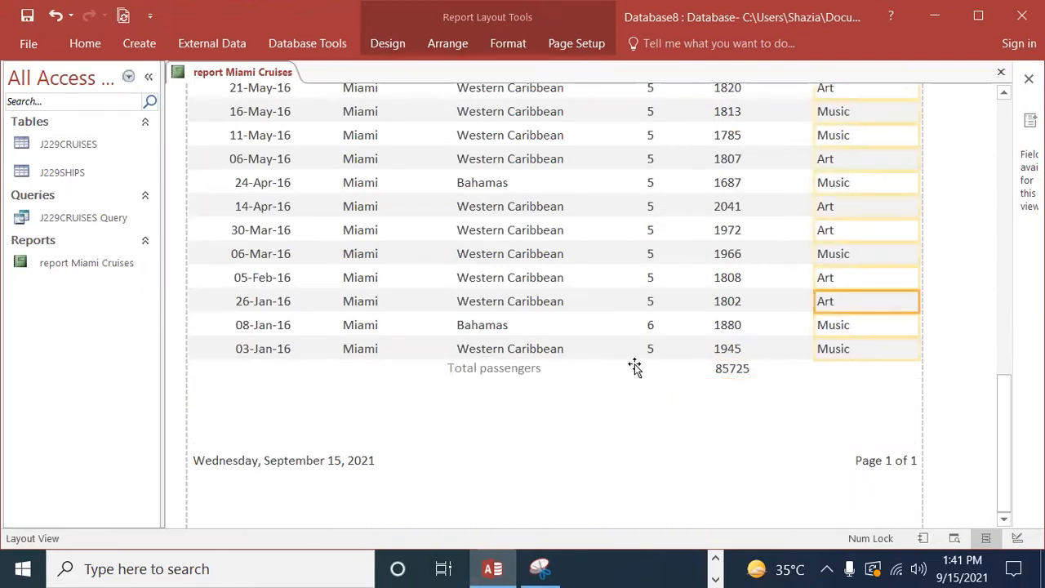
# Step: Open the report in Print Preview and check the header details and passenger total across both pages
pyautogui.scroll(3, 686, 431)
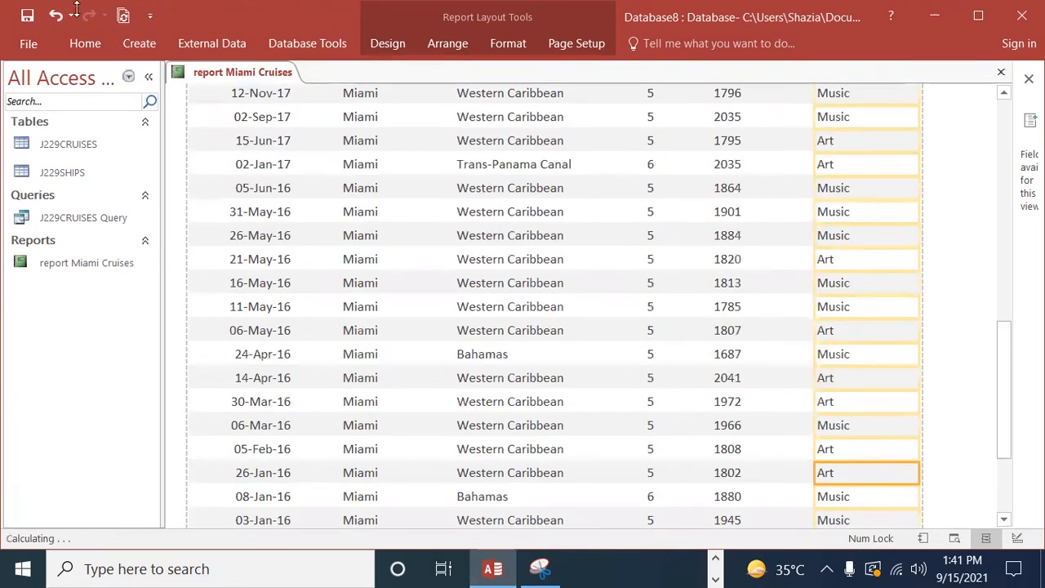
pyautogui.click(84, 47)
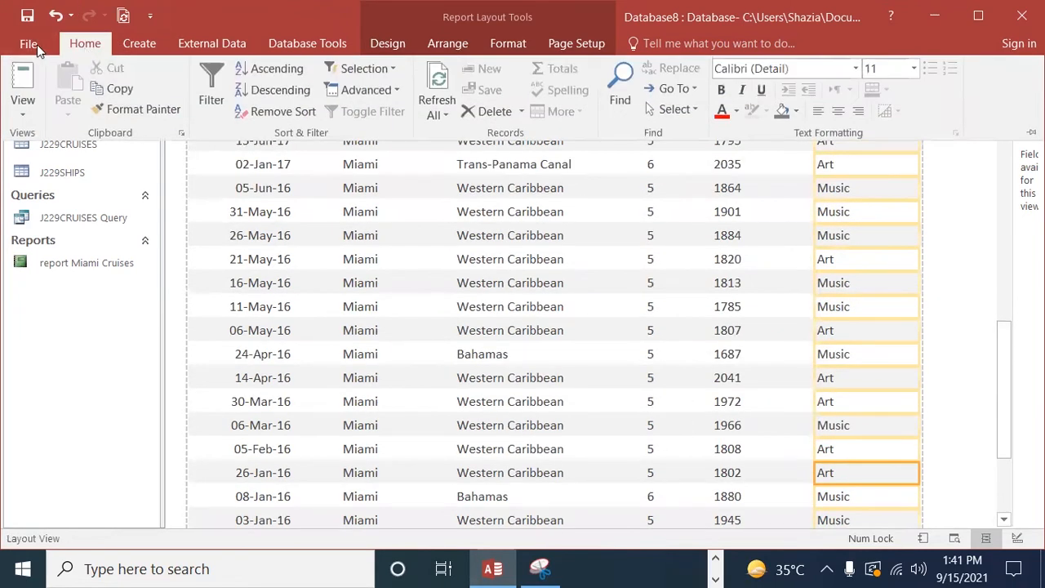
pyautogui.click(37, 44)
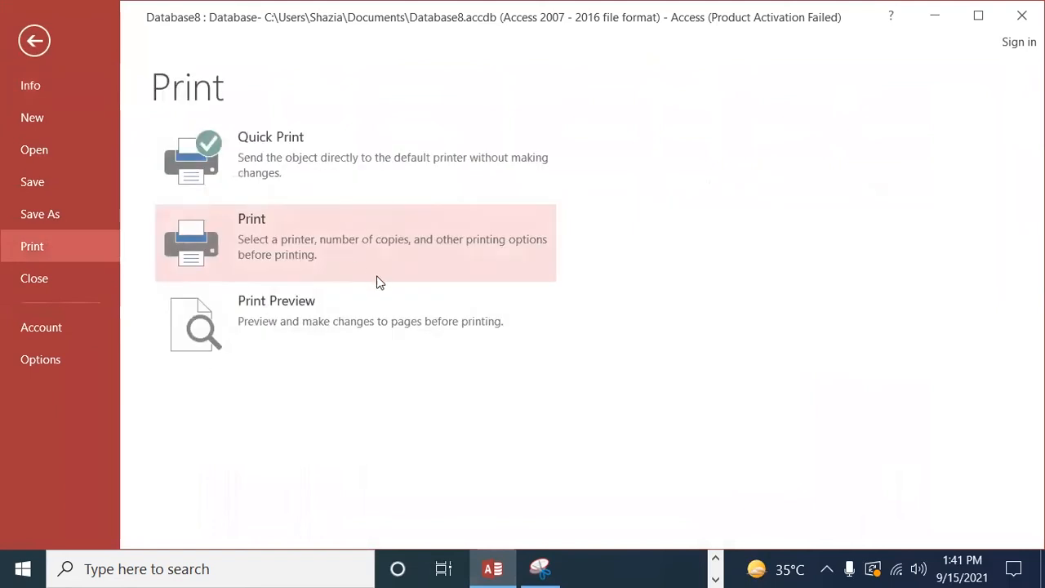
pyautogui.click(303, 304)
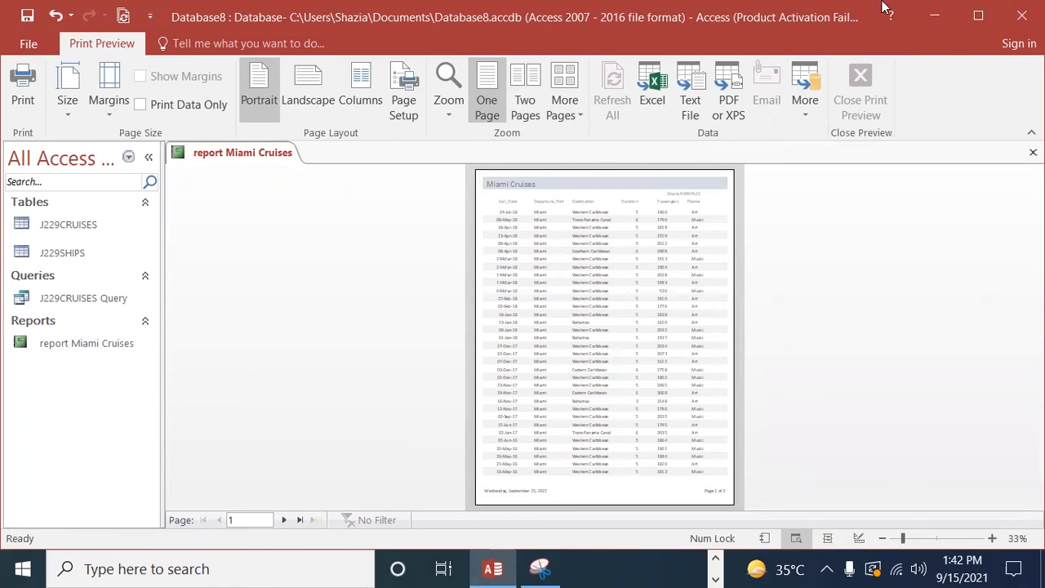
pyautogui.click(286, 520)
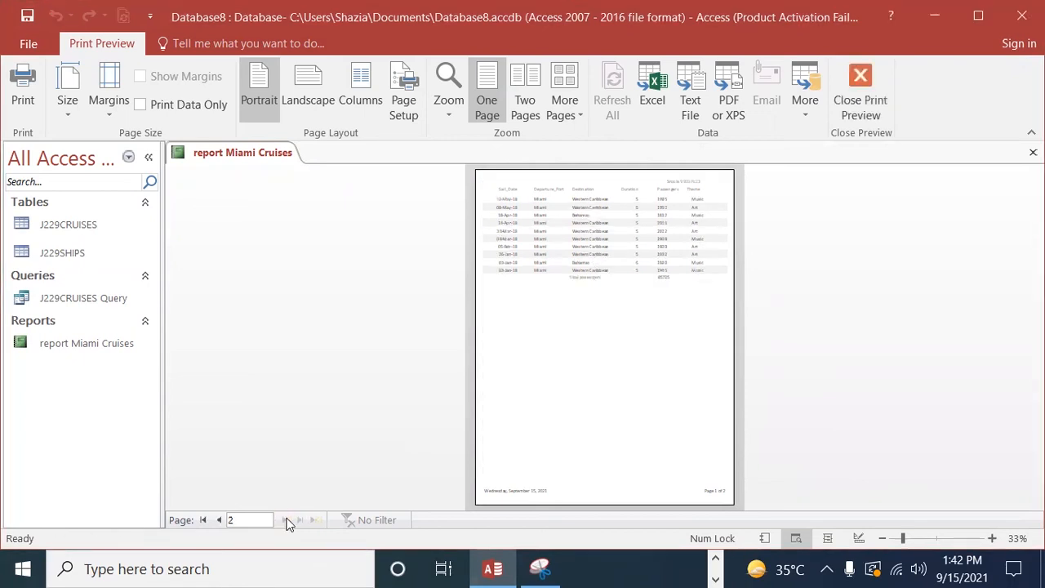
pyautogui.click(464, 85)
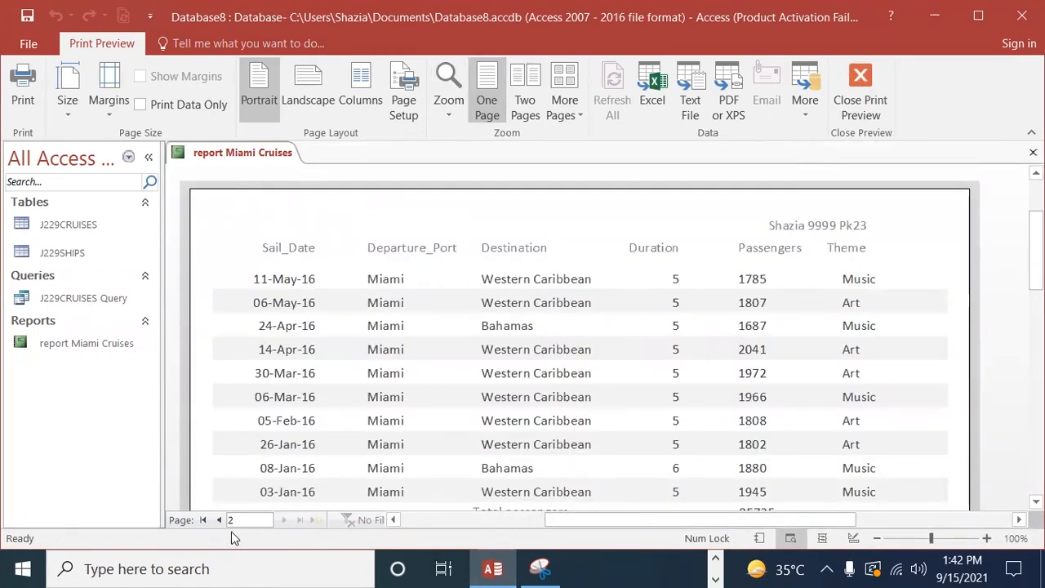
pyautogui.click(207, 525)
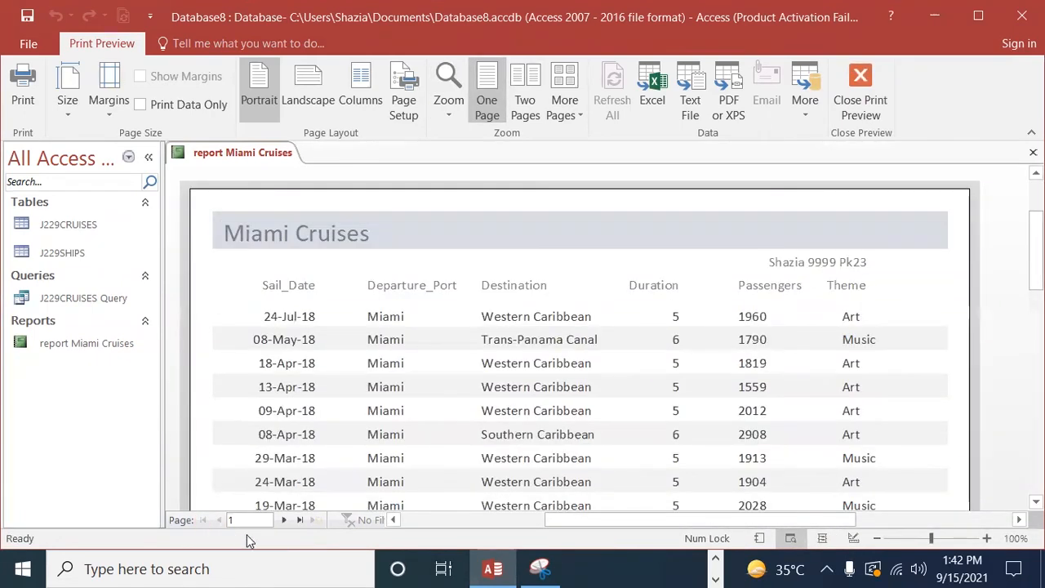
pyautogui.click(286, 524)
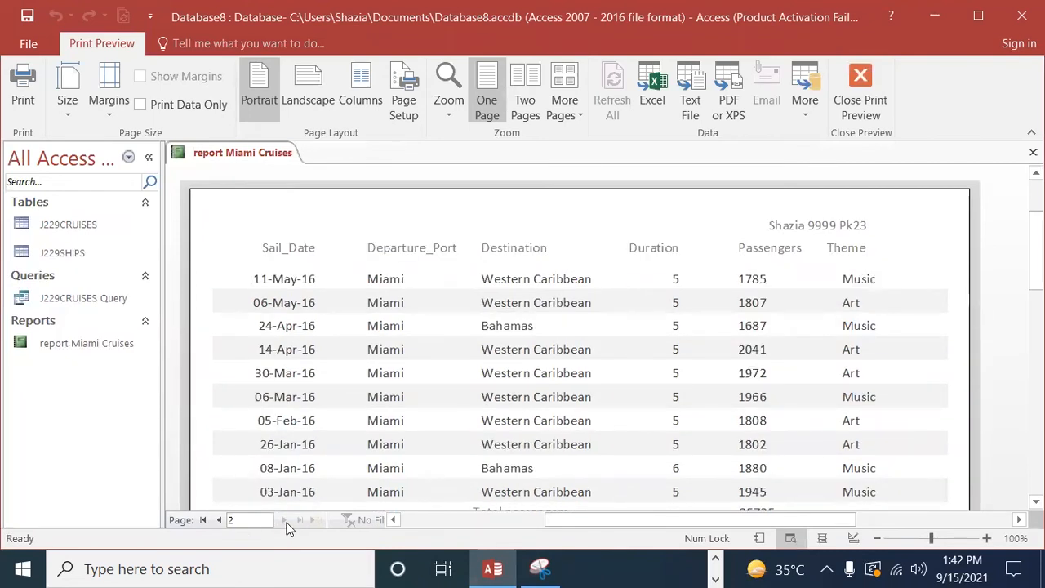
pyautogui.scroll(-3, 866, 335)
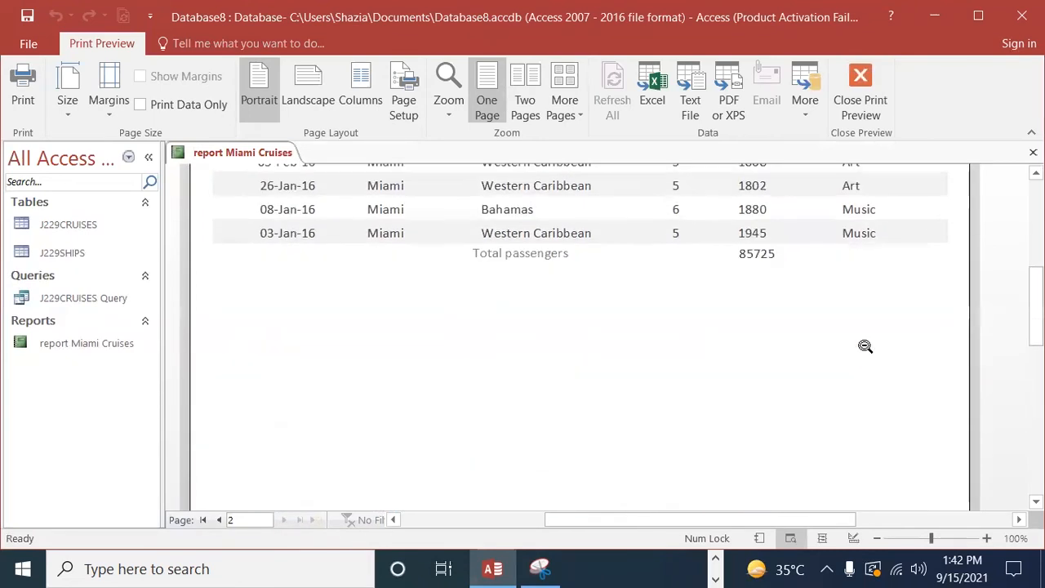
pyautogui.scroll(5, 849, 435)
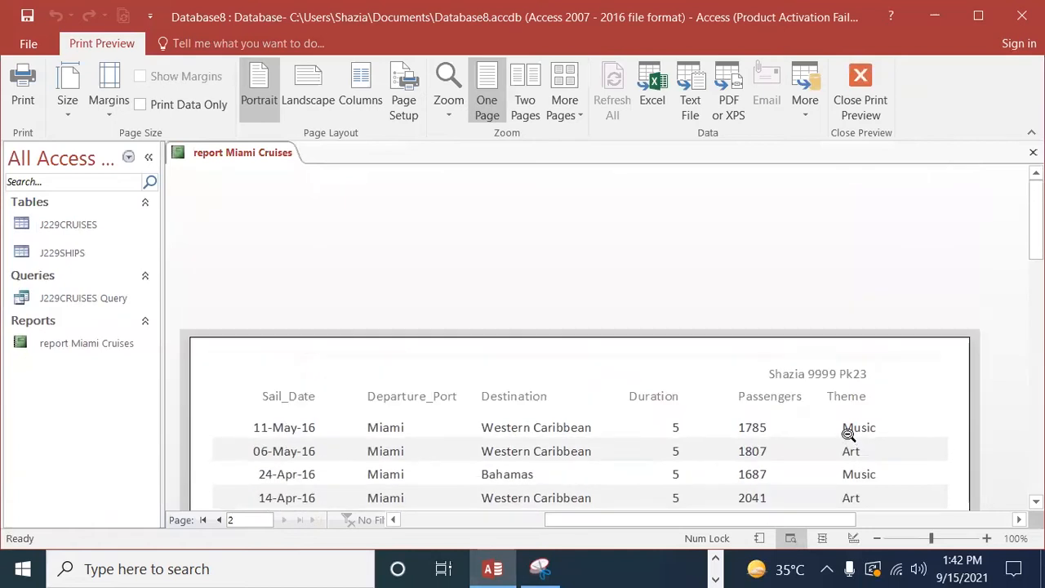
pyautogui.scroll(-2, 850, 436)
# Step: Close Print Preview and look through the report's rows down to the passenger total in Layout View
pyautogui.click(861, 90)
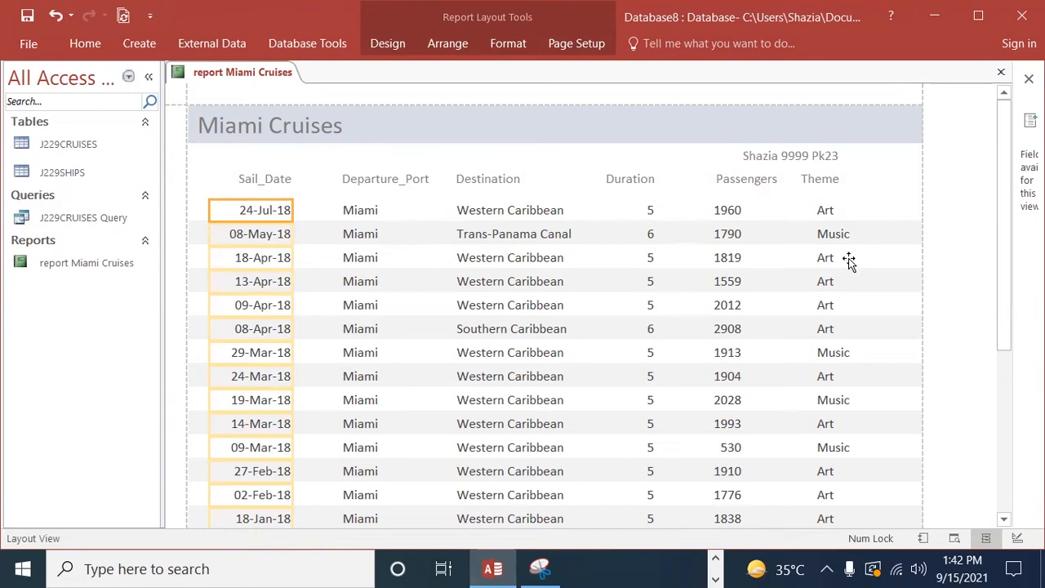
pyautogui.scroll(-3, 834, 322)
pyautogui.scroll(-15, 833, 325)
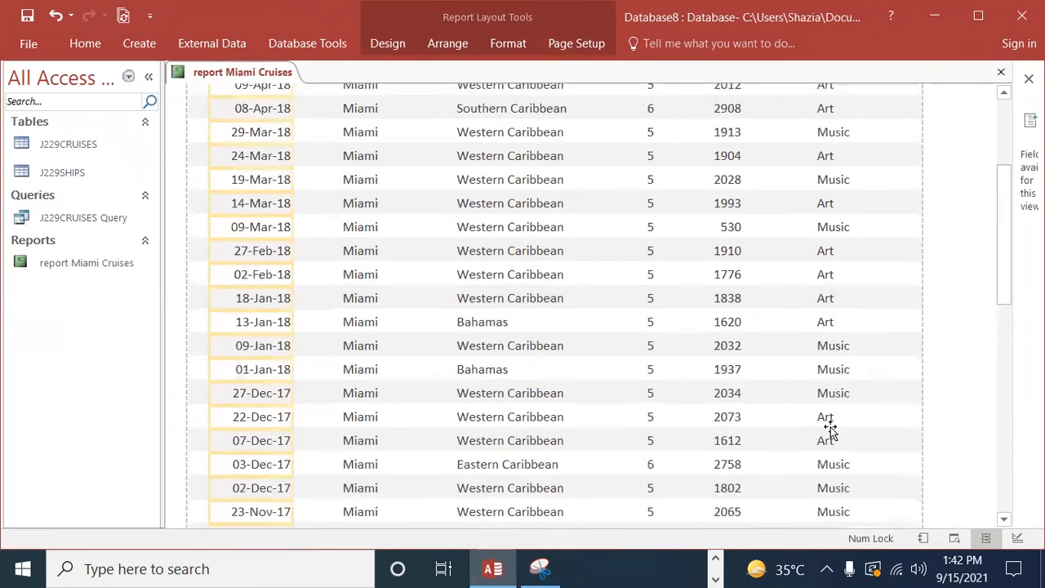
pyautogui.scroll(-3, 827, 452)
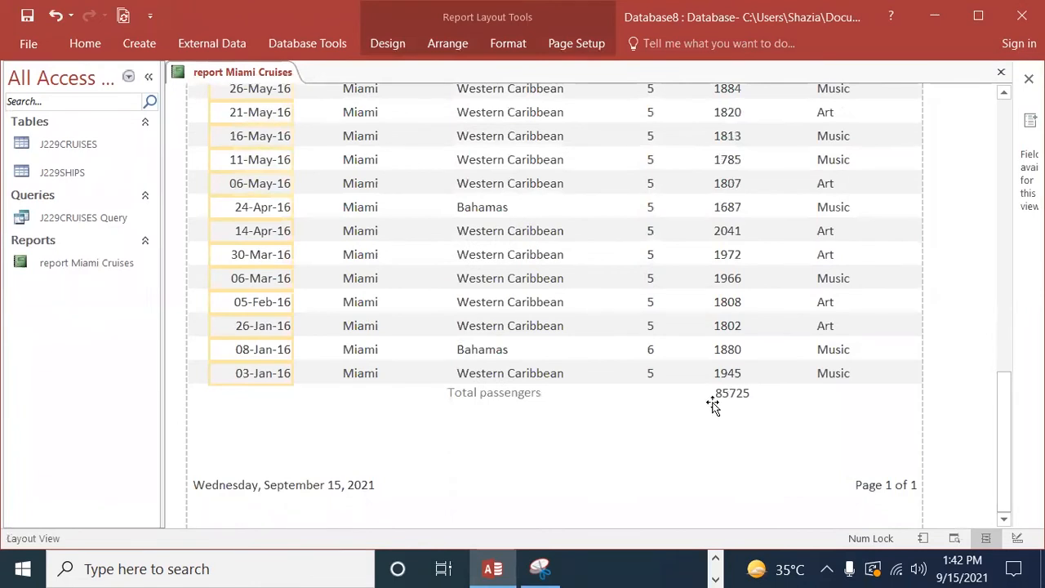
pyautogui.scroll(15, 713, 406)
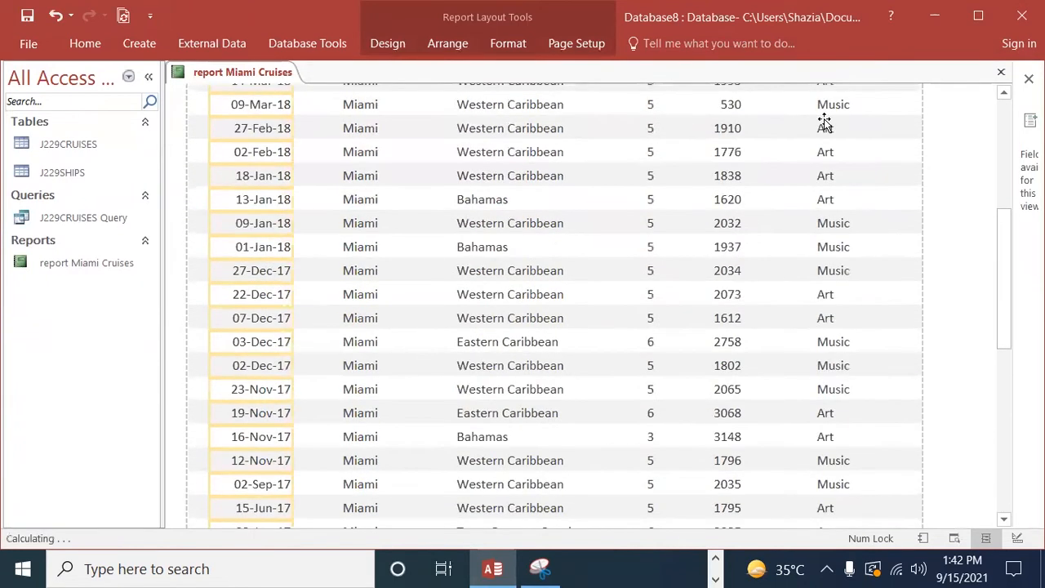
# Step: Switch to the exam paper in Edge and read the Printout 2 and Evidence 9 requirements of question 23
pyautogui.click(715, 563)
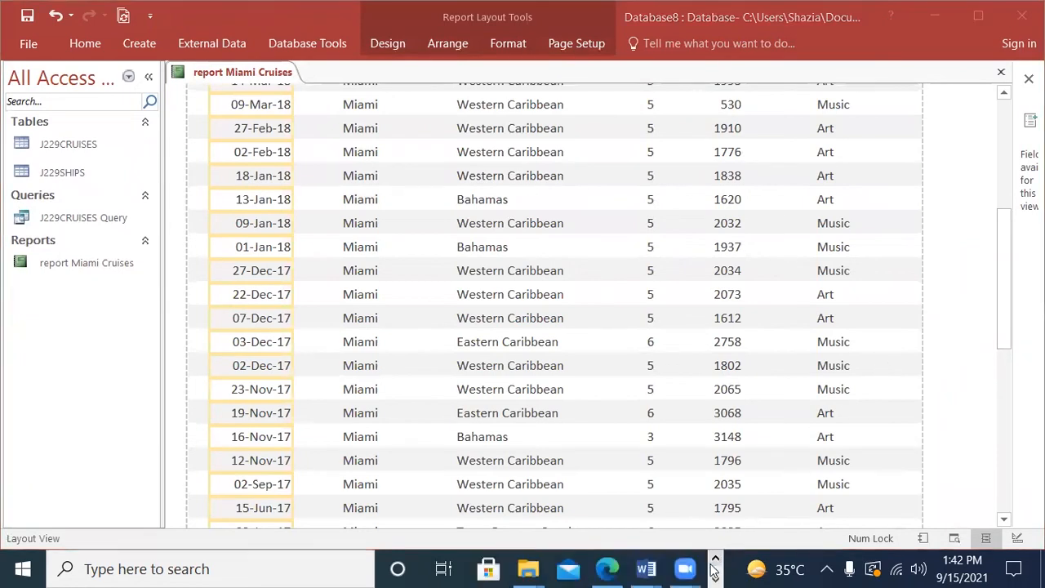
pyautogui.click(606, 569)
pyautogui.scroll(-3, 501, 427)
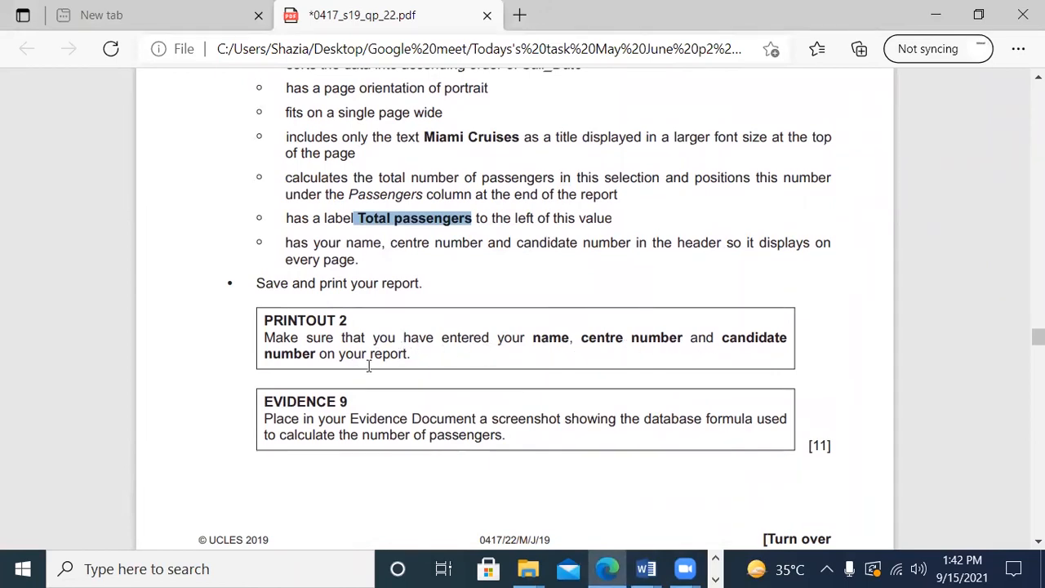
pyautogui.scroll(-2, 376, 439)
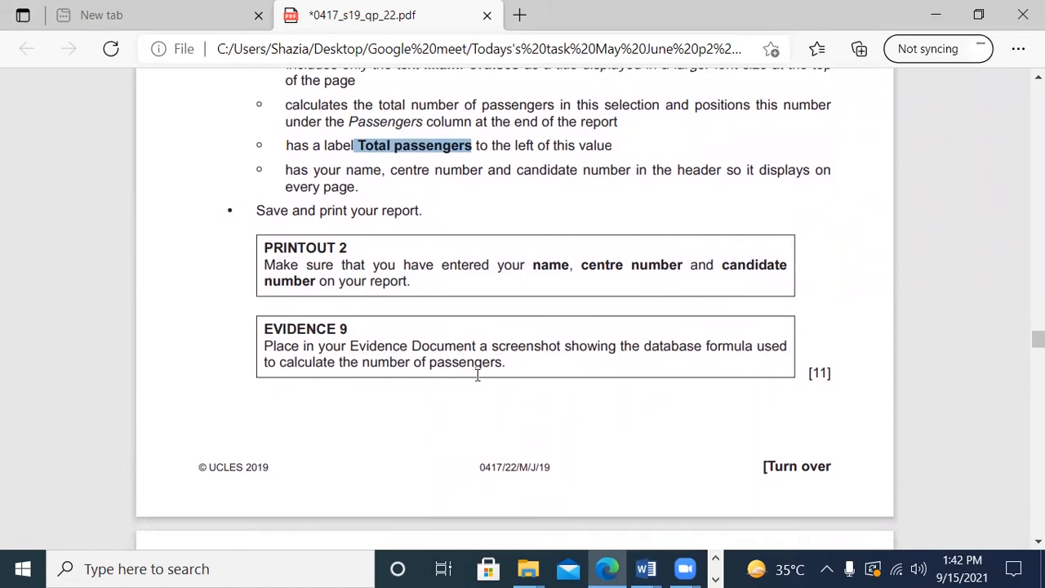
# Step: Switch back to Access and show the Miami Cruises report in Design View
pyautogui.click(717, 579)
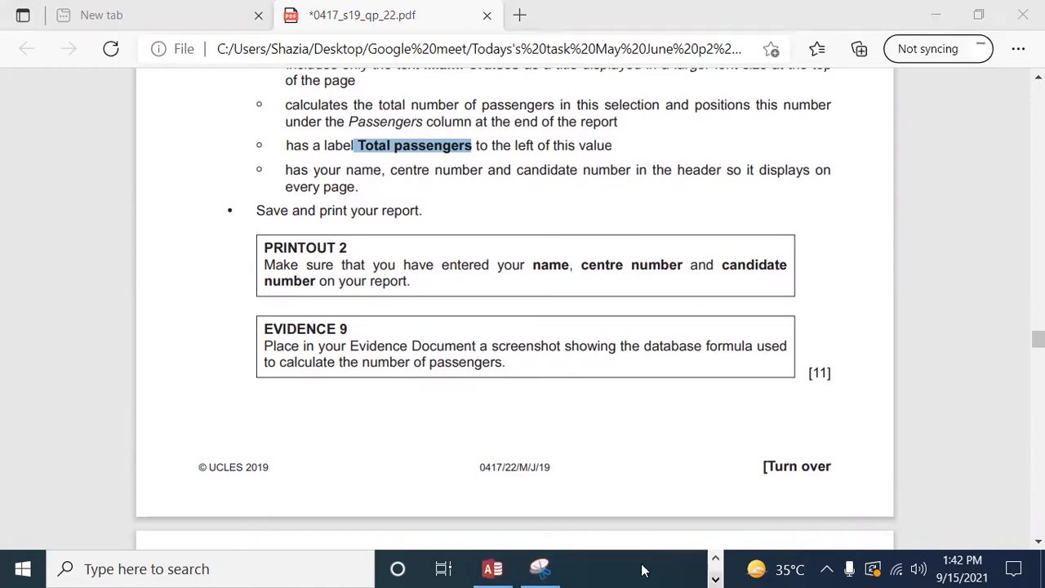
pyautogui.click(492, 570)
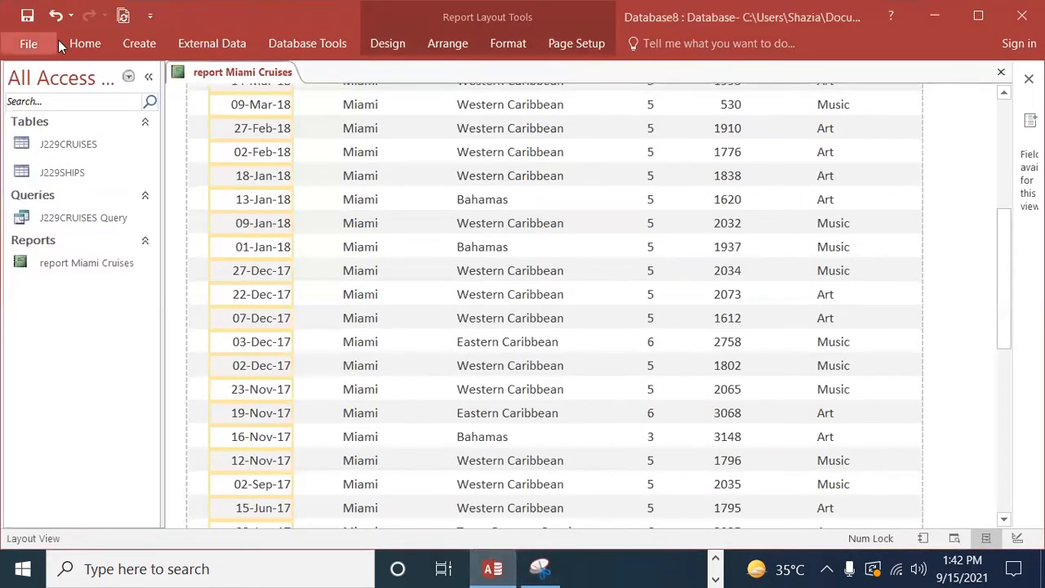
pyautogui.click(85, 43)
pyautogui.click(22, 104)
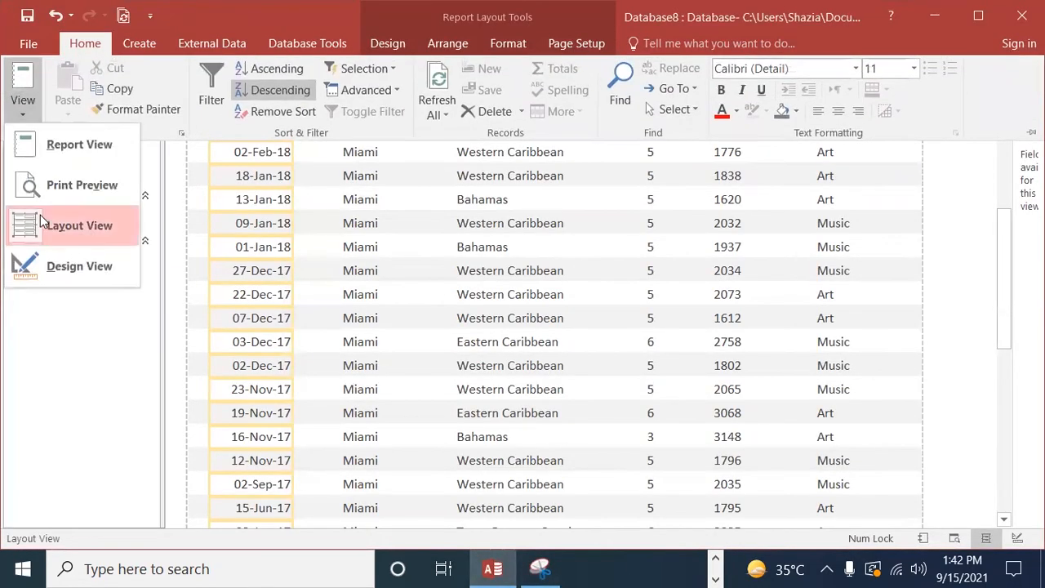
pyautogui.click(70, 272)
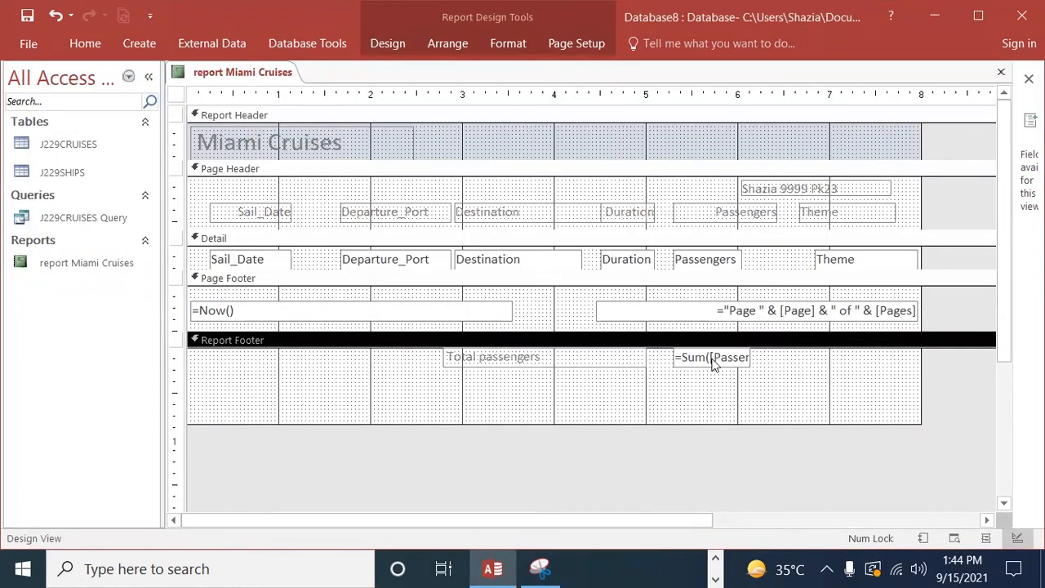
# Step: Move the passengers sum box slightly right and down in the Report Footer
pyautogui.click(752, 366)
pyautogui.moveTo(751, 364); pyautogui.dragTo(774, 368)
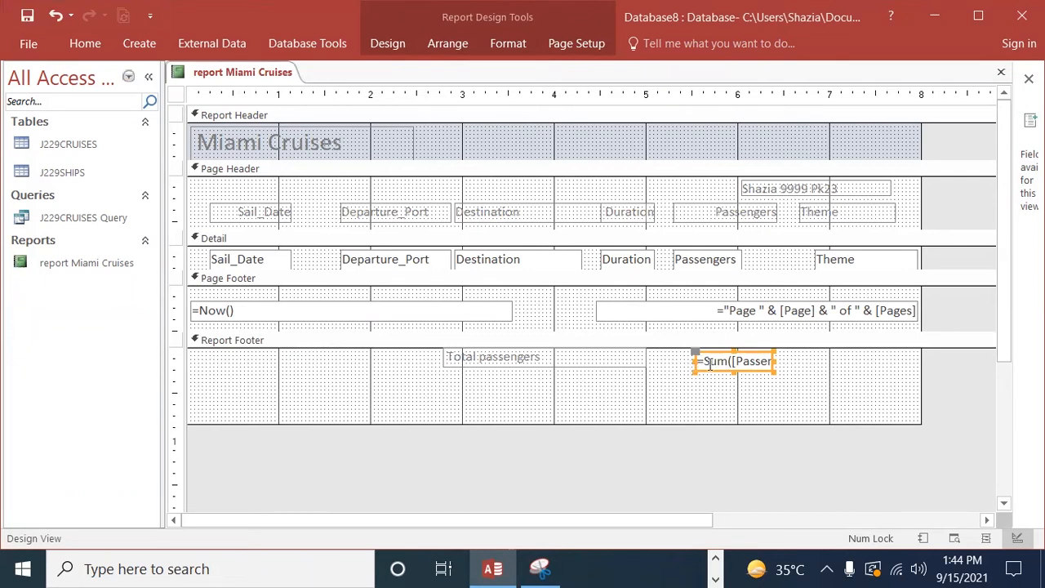
pyautogui.click(693, 365)
pyautogui.click(770, 361)
pyautogui.click(695, 365)
# Step: Return the report to Layout View and widen the passenger total's box on both its left and right sides
pyautogui.click(85, 44)
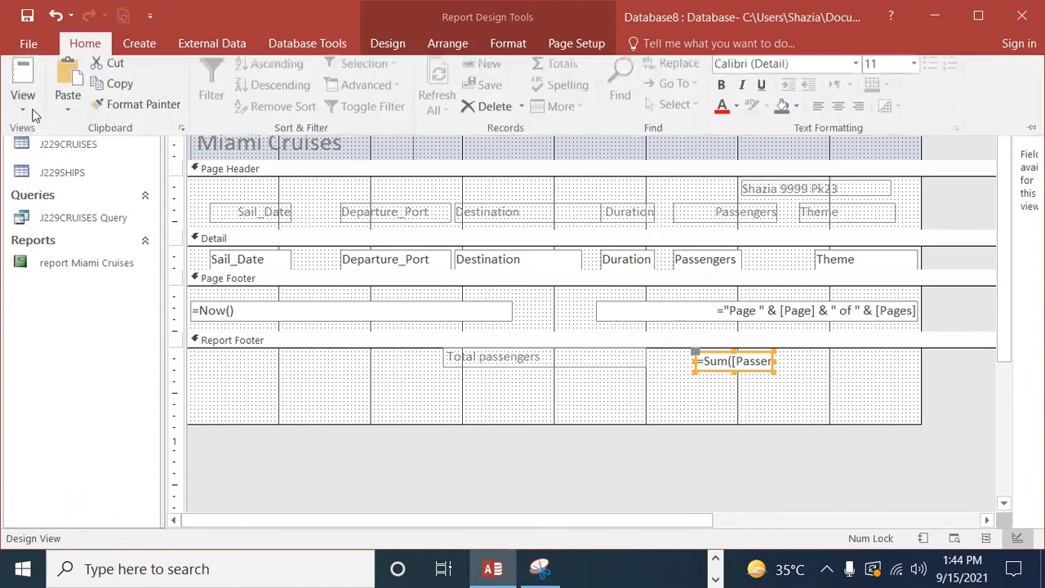
pyautogui.click(28, 114)
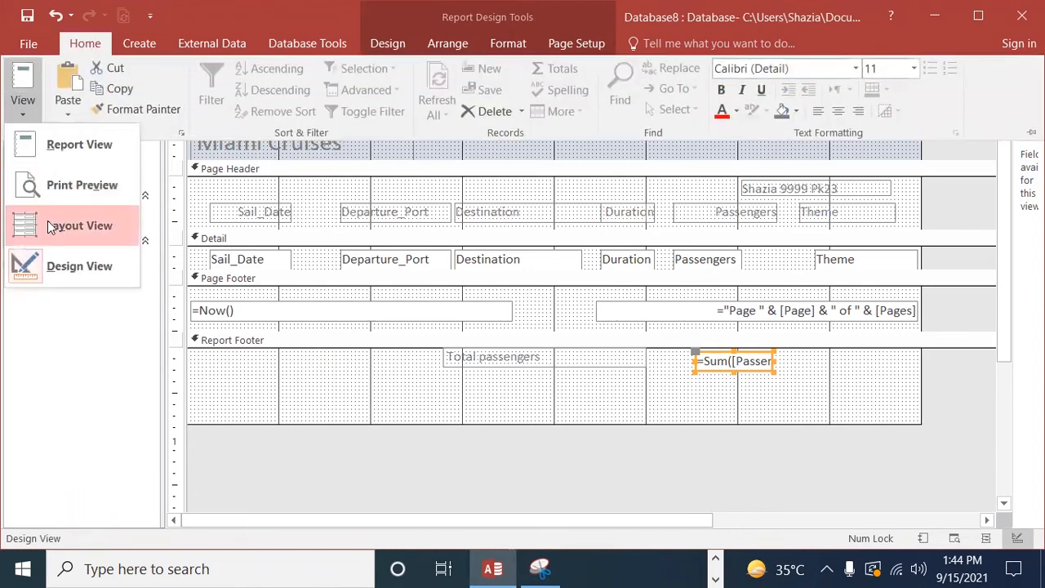
pyautogui.click(78, 224)
pyautogui.scroll(-15, 682, 392)
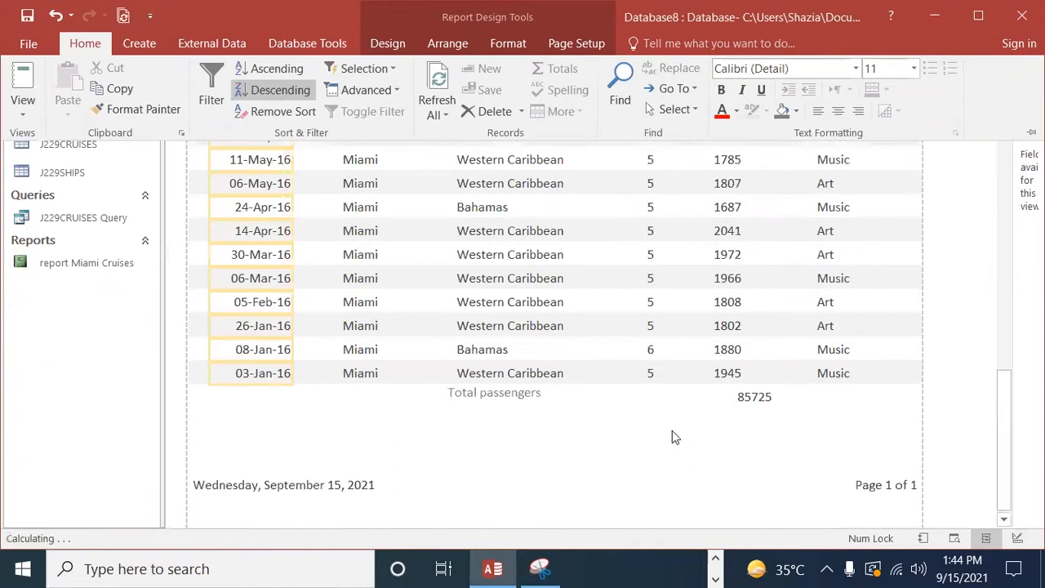
pyautogui.click(763, 399)
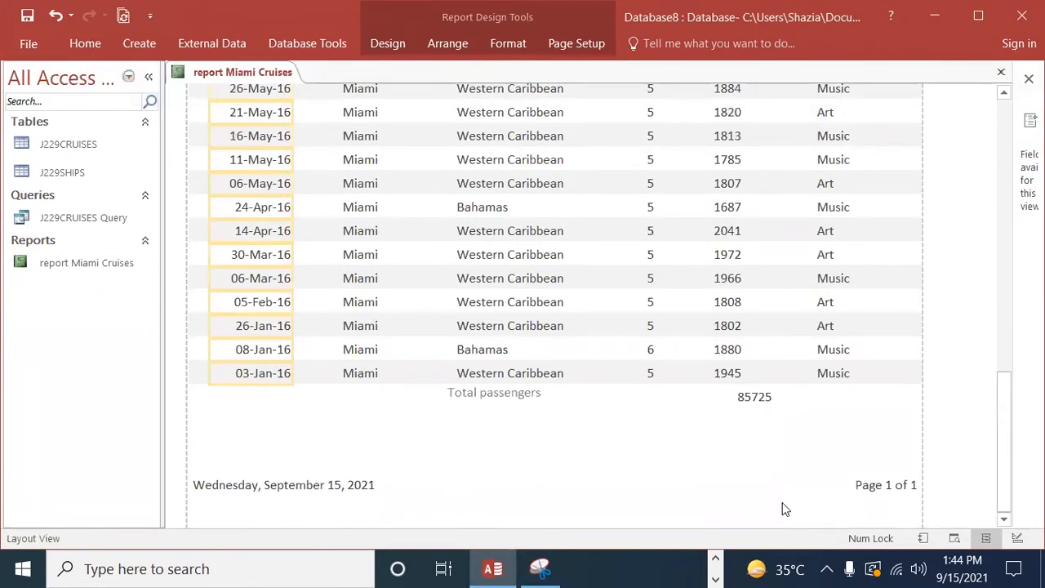
pyautogui.click(752, 400)
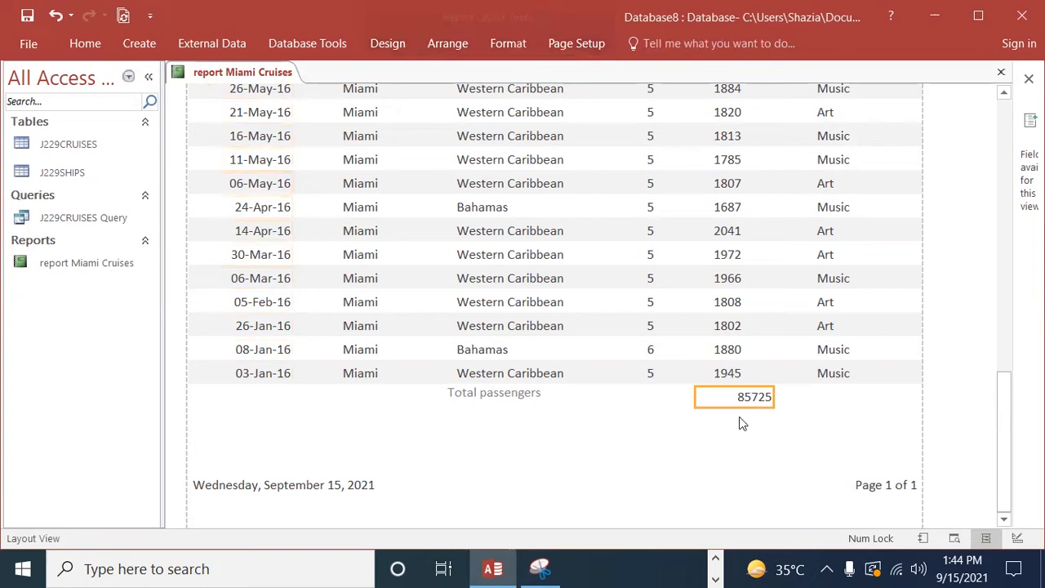
pyautogui.moveTo(693, 397); pyautogui.dragTo(662, 397)
pyautogui.moveTo(773, 397)
pyautogui.mouseDown()
pyautogui.moveTo(760, 398)
pyautogui.moveTo(779, 397)
pyautogui.mouseUp()
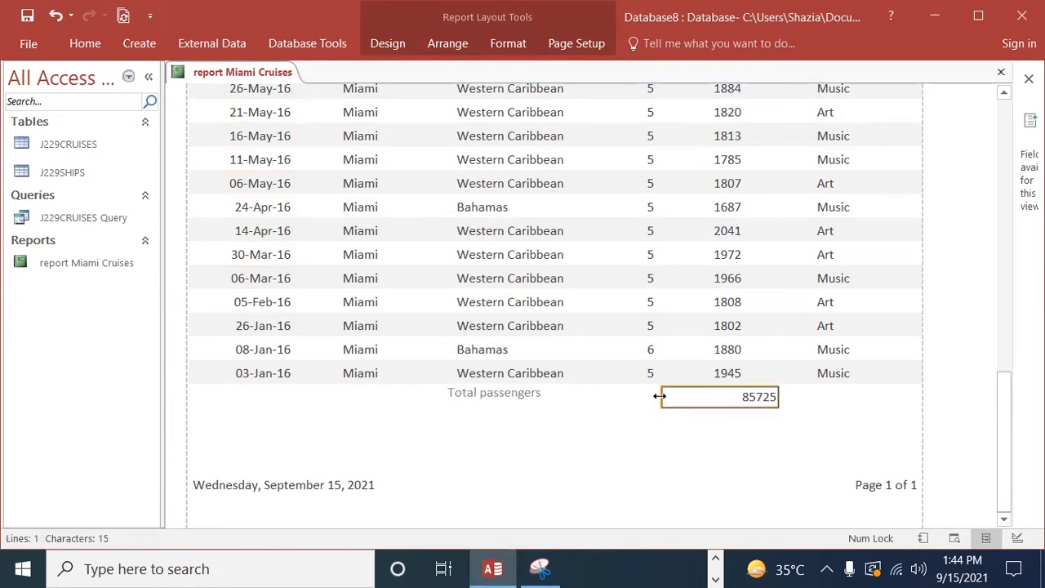
# Step: Extend the passenger total's box to the left, pull in its right edge, and show the Miami Cruises report in Design View
pyautogui.moveTo(646, 396); pyautogui.dragTo(633, 397)
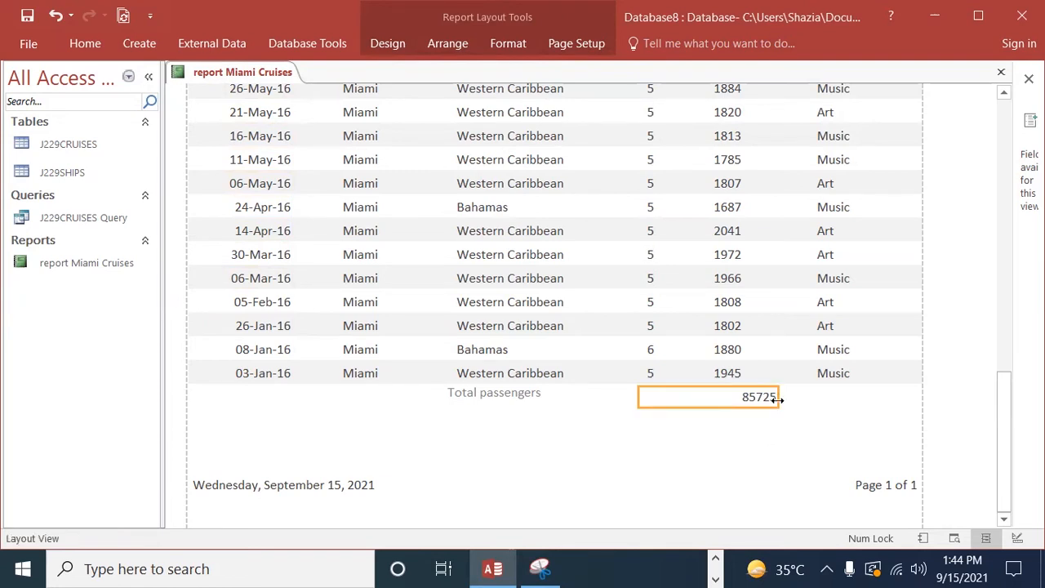
pyautogui.moveTo(776, 396); pyautogui.dragTo(752, 397)
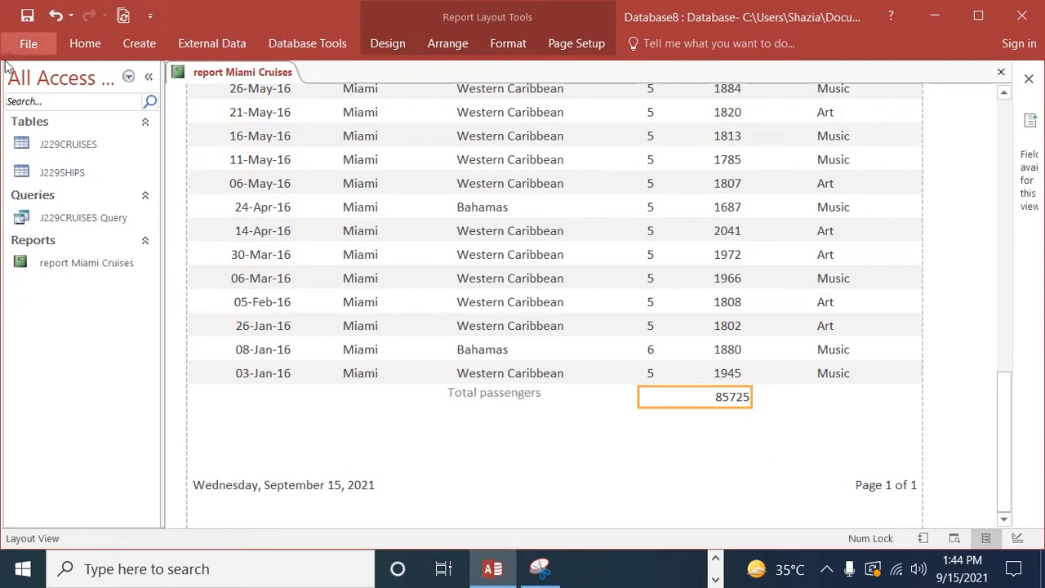
pyautogui.click(86, 47)
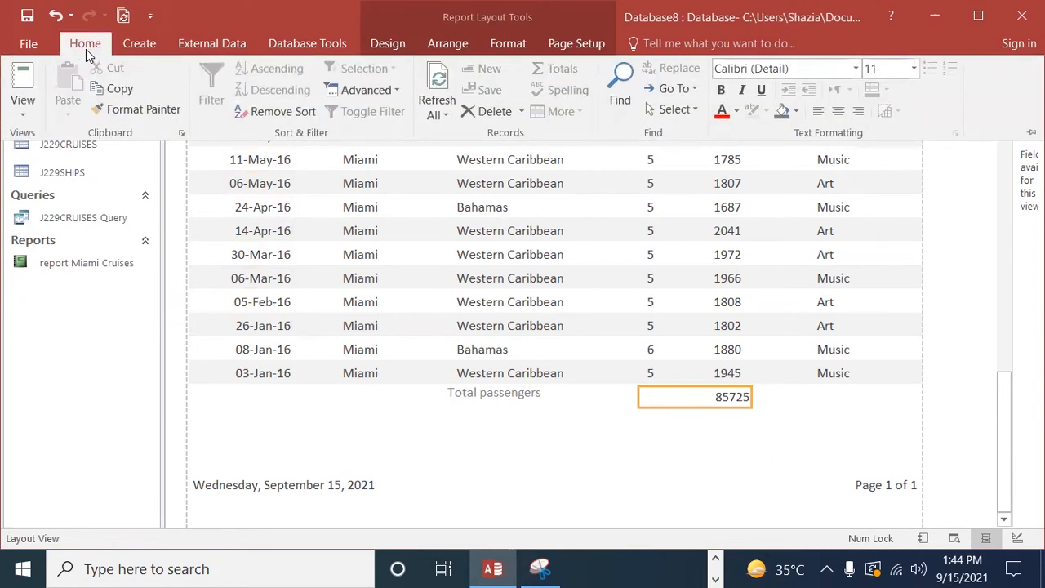
pyautogui.click(90, 347)
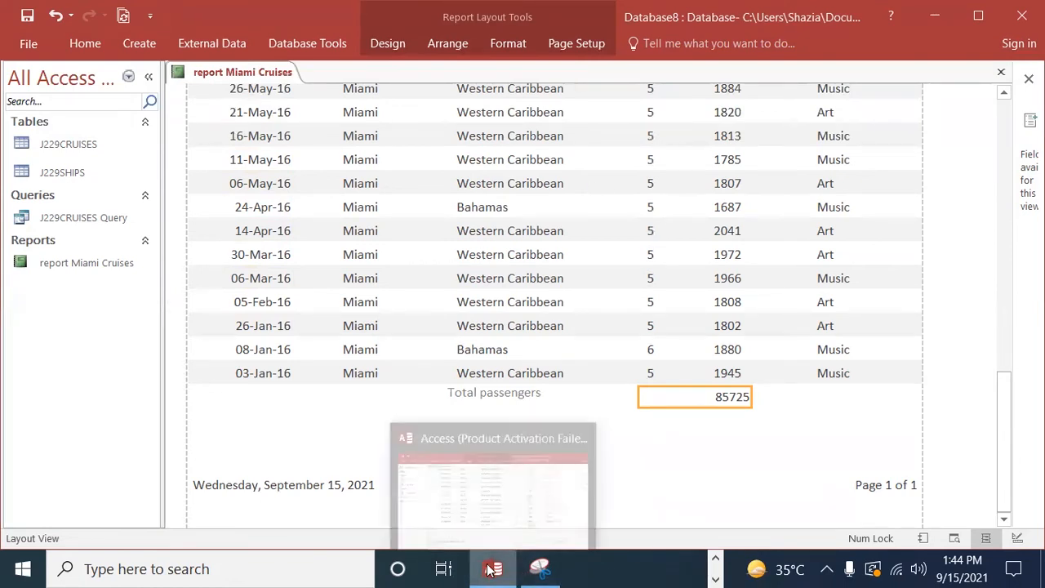
pyautogui.click(85, 45)
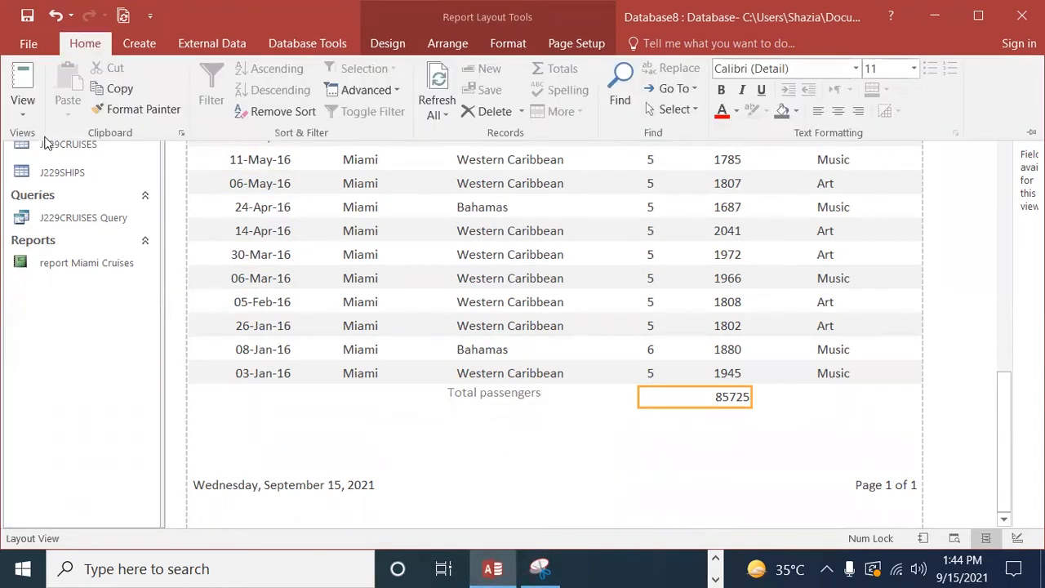
pyautogui.click(23, 106)
pyautogui.click(70, 265)
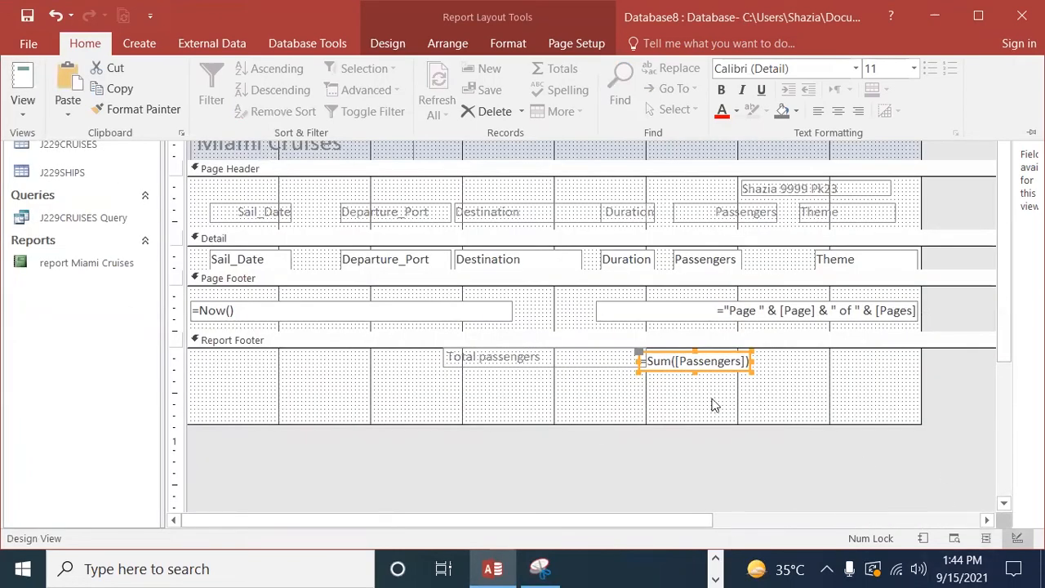
# Step: Capture a new Snipping Tool screenshot of the Report Footer's Total passengers label and =Sum([Passengers]) box
pyautogui.click(537, 568)
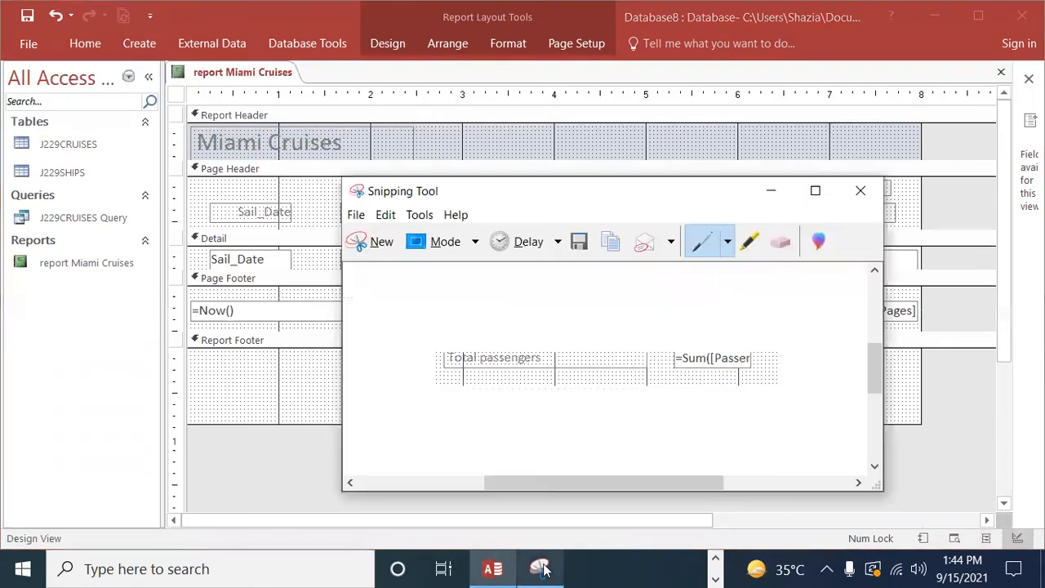
pyautogui.click(376, 240)
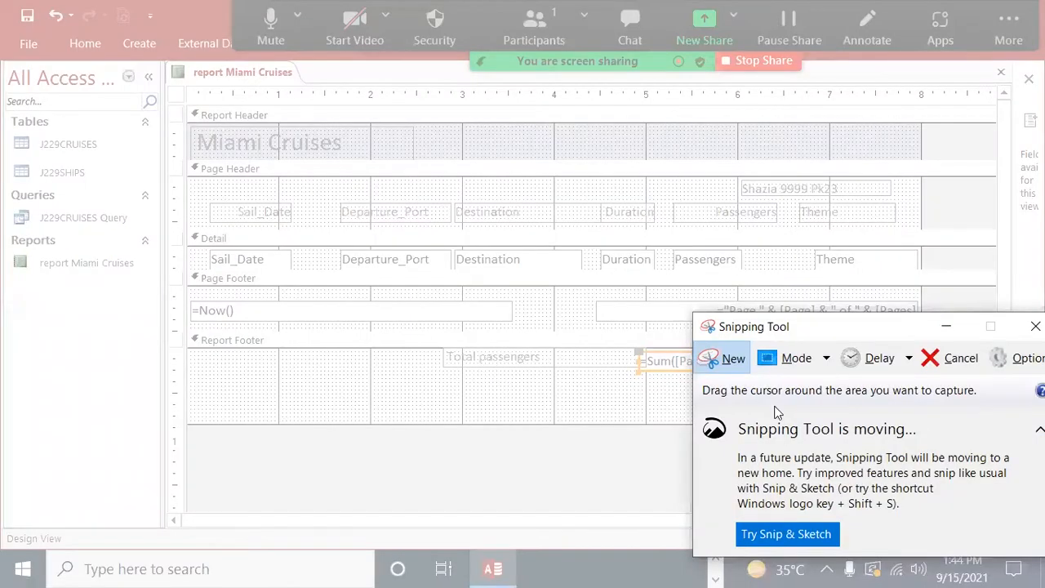
pyautogui.moveTo(432, 347); pyautogui.dragTo(768, 383)
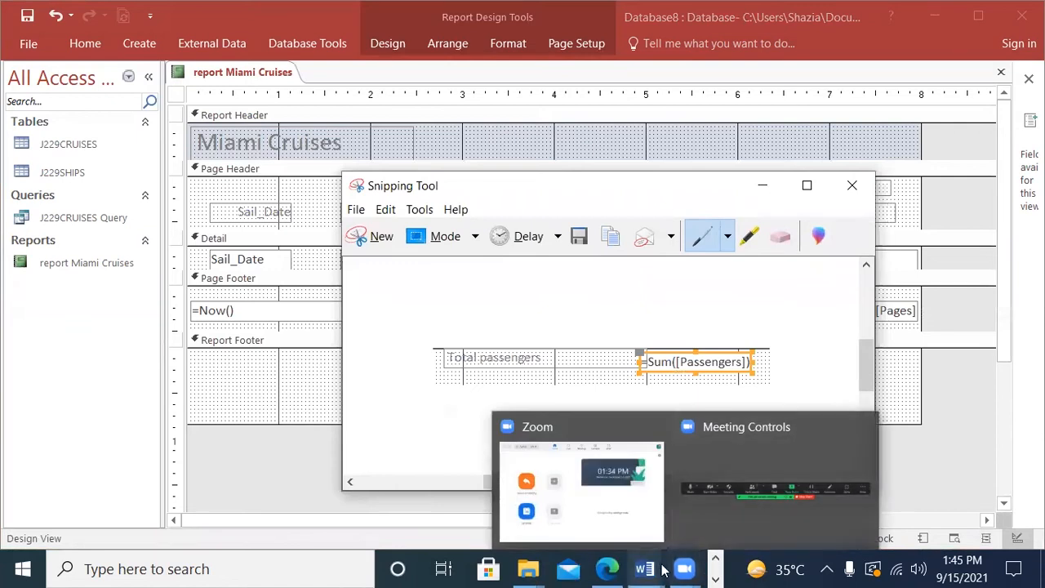
# Step: Switch to the J229EVIDENCE9999 document in Word and paste the snip below the Step 23 EVIDENCE 9 heading
pyautogui.moveTo(646, 569)
pyautogui.click(759, 490)
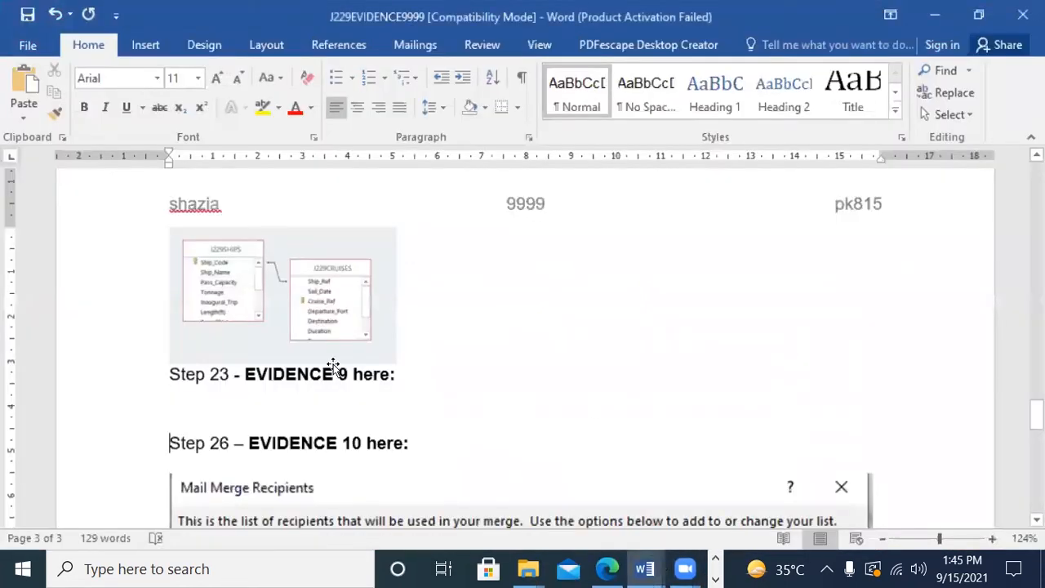
pyautogui.click(251, 397)
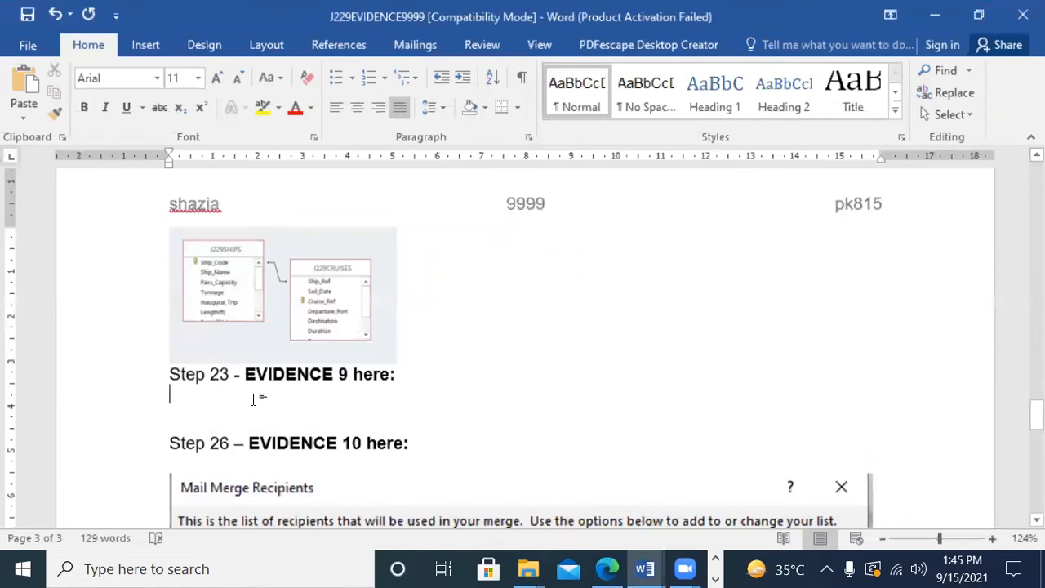
pyautogui.hotkey('ctrl', 'v')
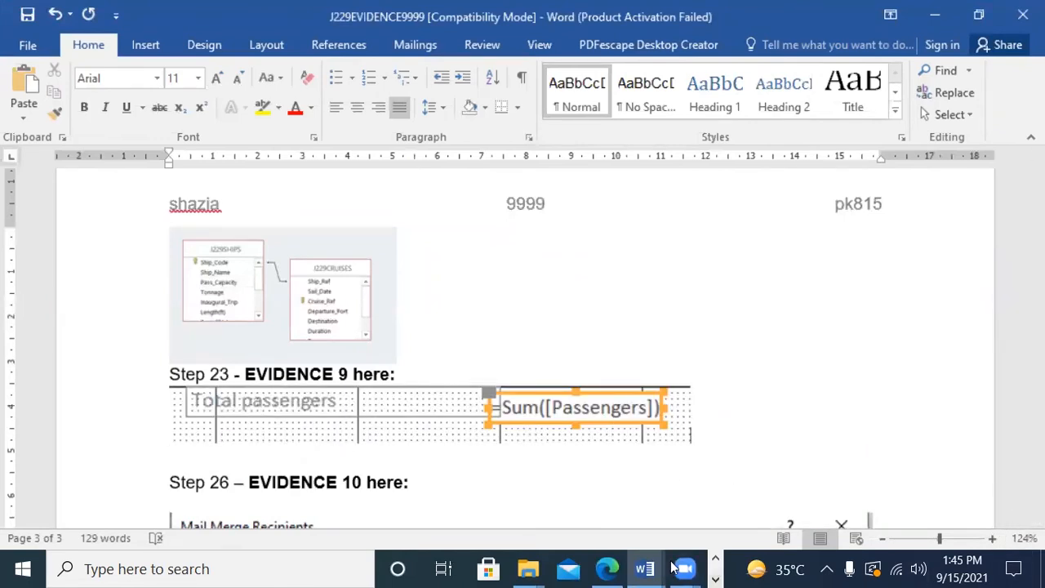
# Step: Read question 24's report requirements in the exam paper in Edge, including the Passenger_Nights field, and return to Access
pyautogui.click(619, 570)
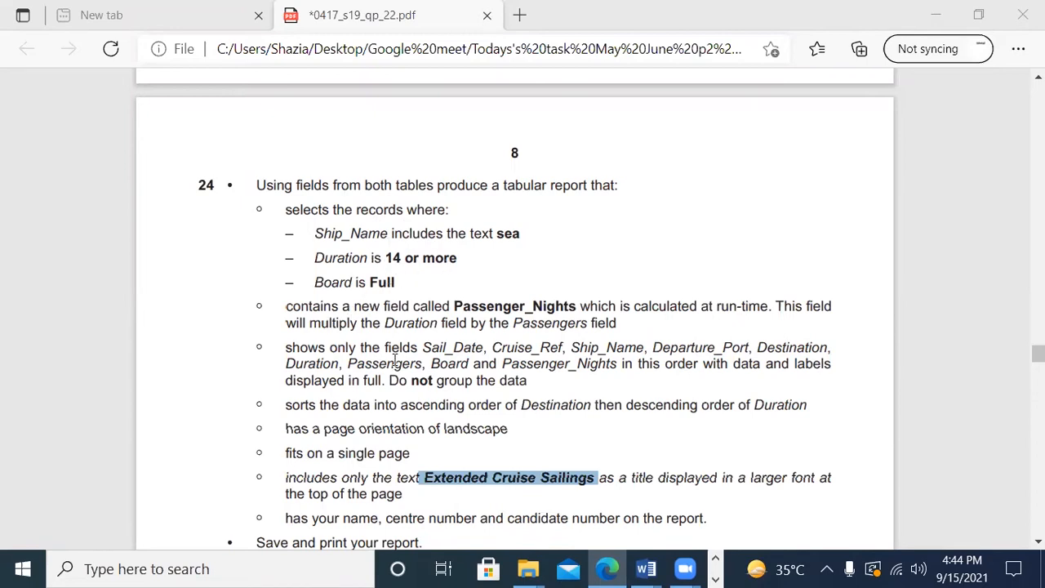
pyautogui.moveTo(455, 306); pyautogui.dragTo(577, 304)
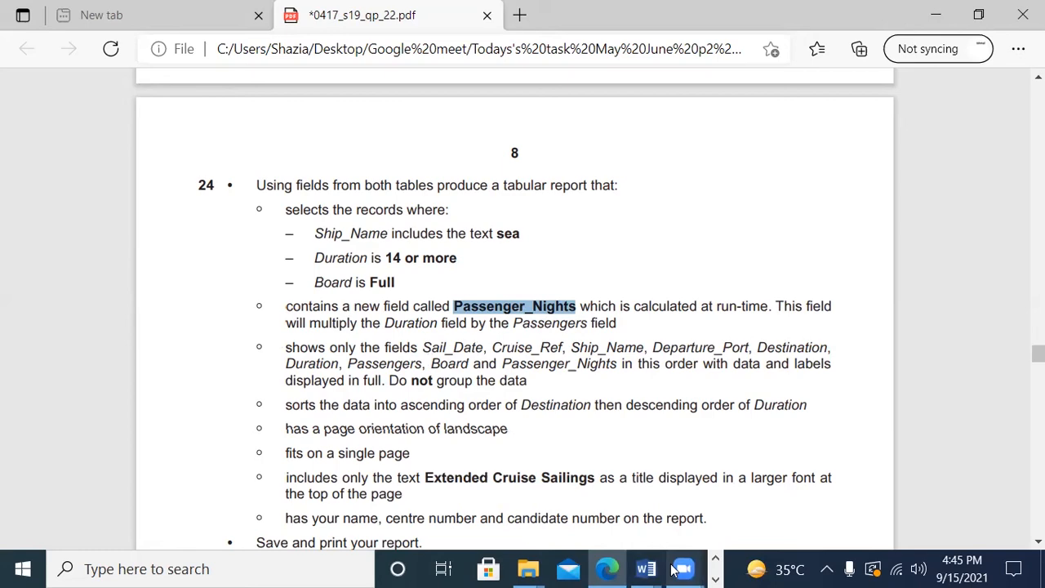
pyautogui.moveTo(685, 569)
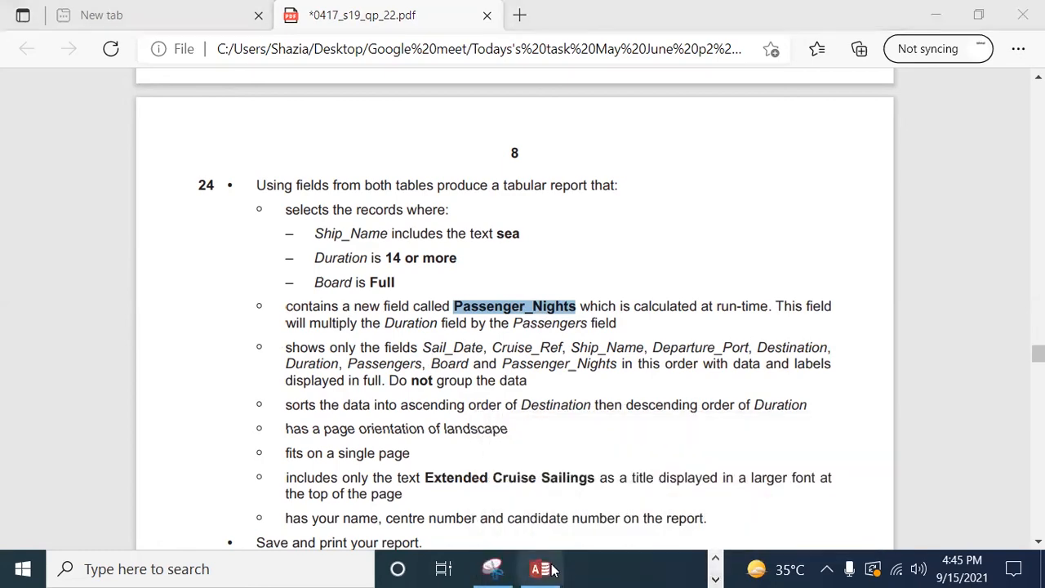
pyautogui.click(543, 570)
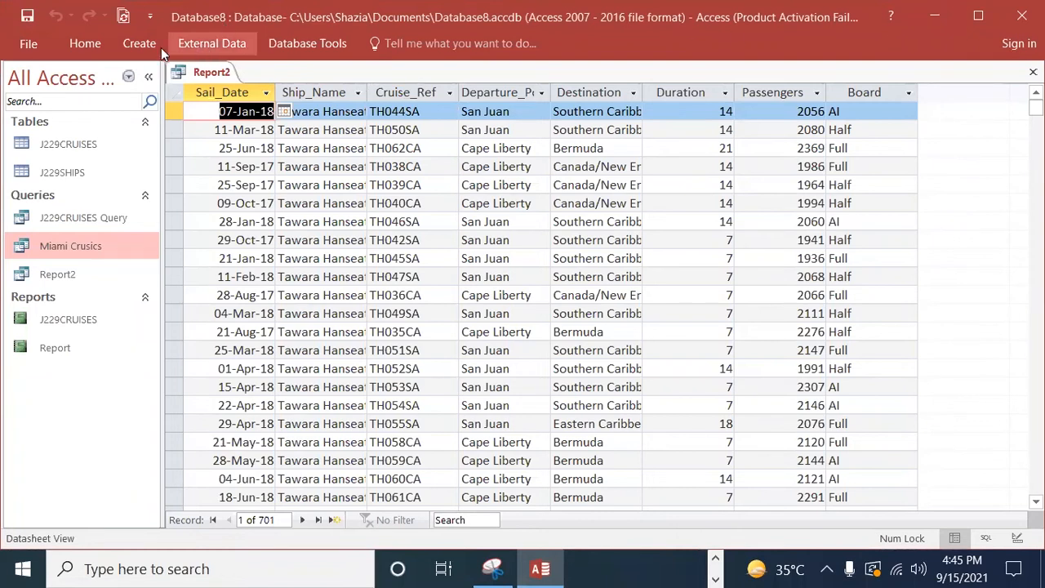
pyautogui.click(140, 45)
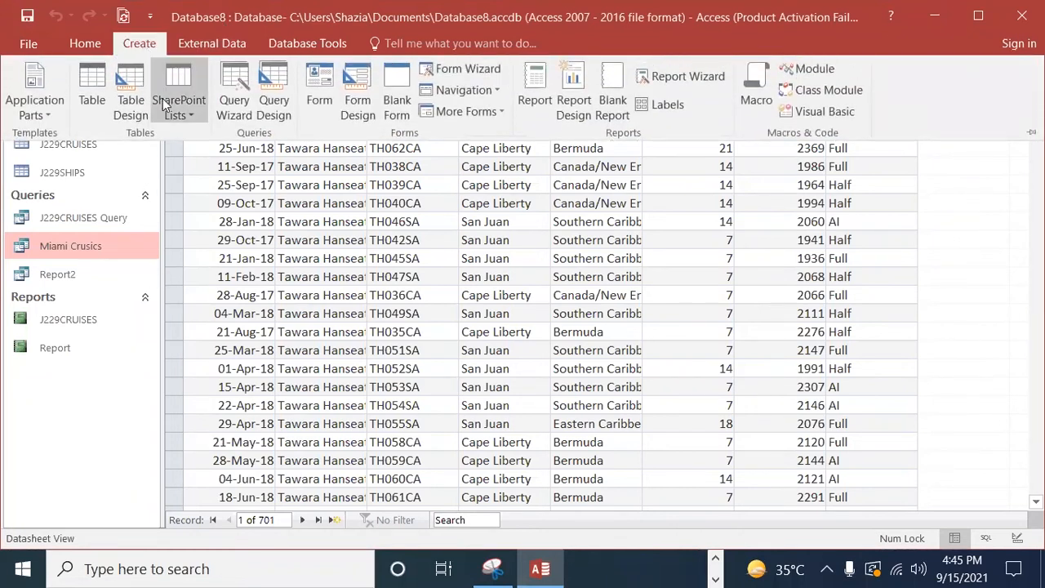
pyautogui.click(235, 89)
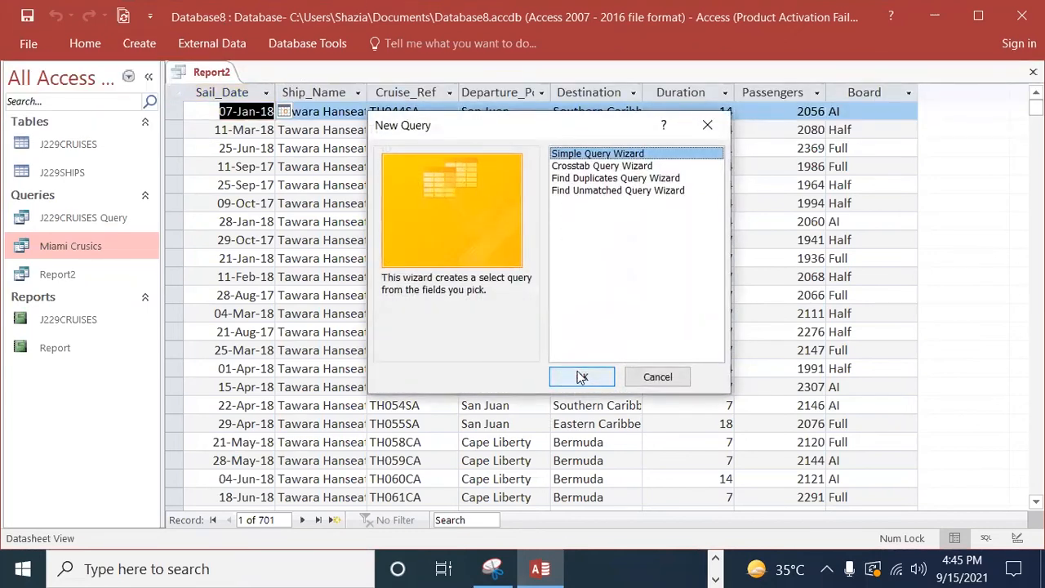
pyautogui.click(582, 378)
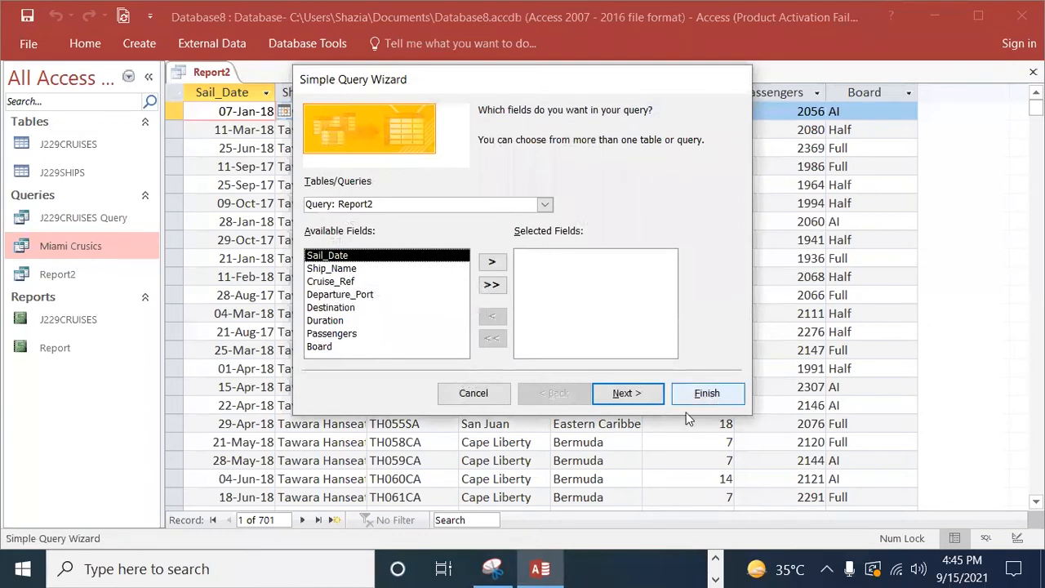
pyautogui.click(474, 393)
# Step: Close the open Report2 query and select the object named Report in the database's object list
pyautogui.rightClick(218, 75)
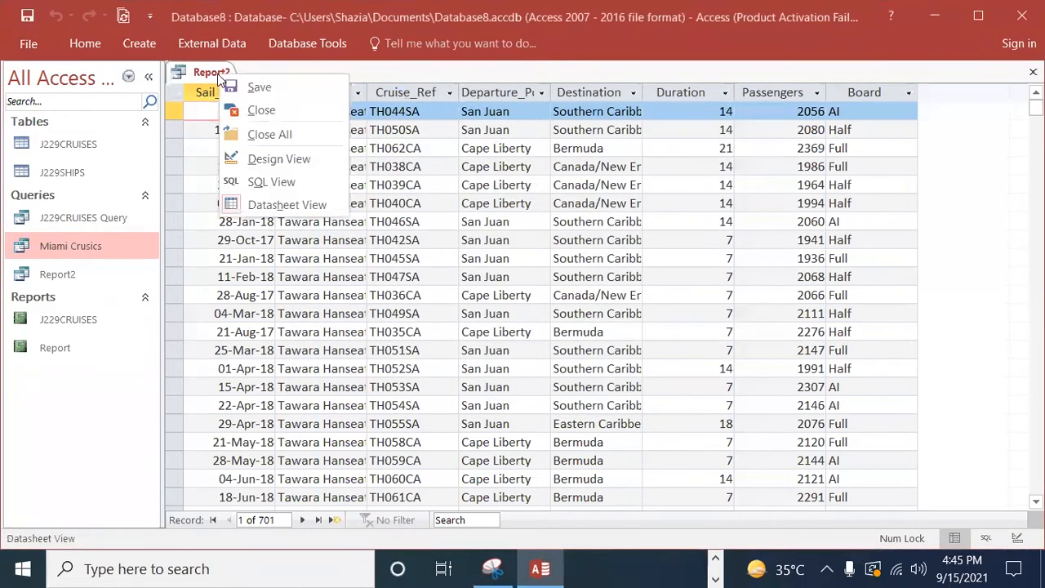
pyautogui.click(255, 109)
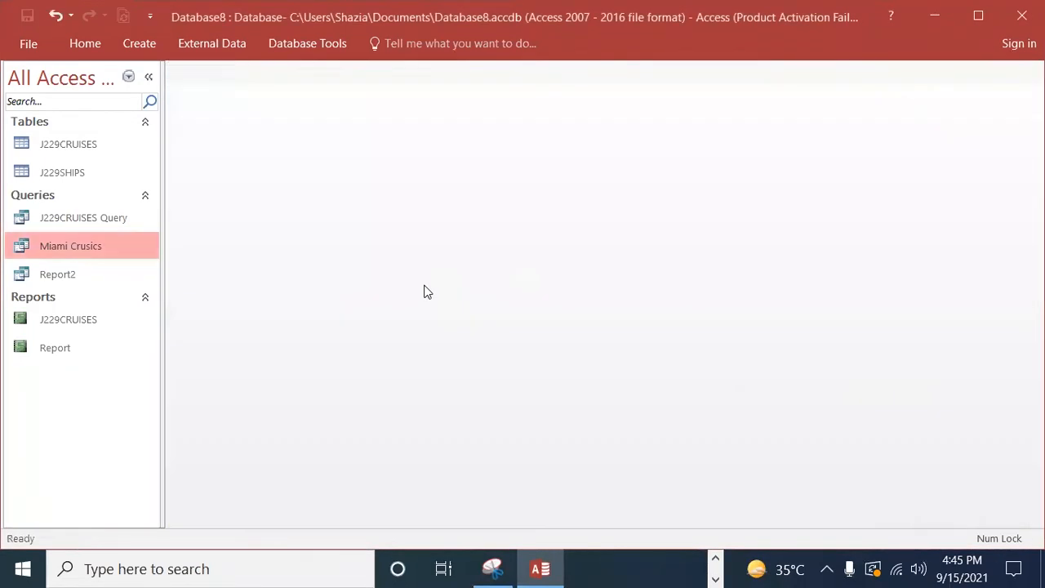
pyautogui.click(53, 347)
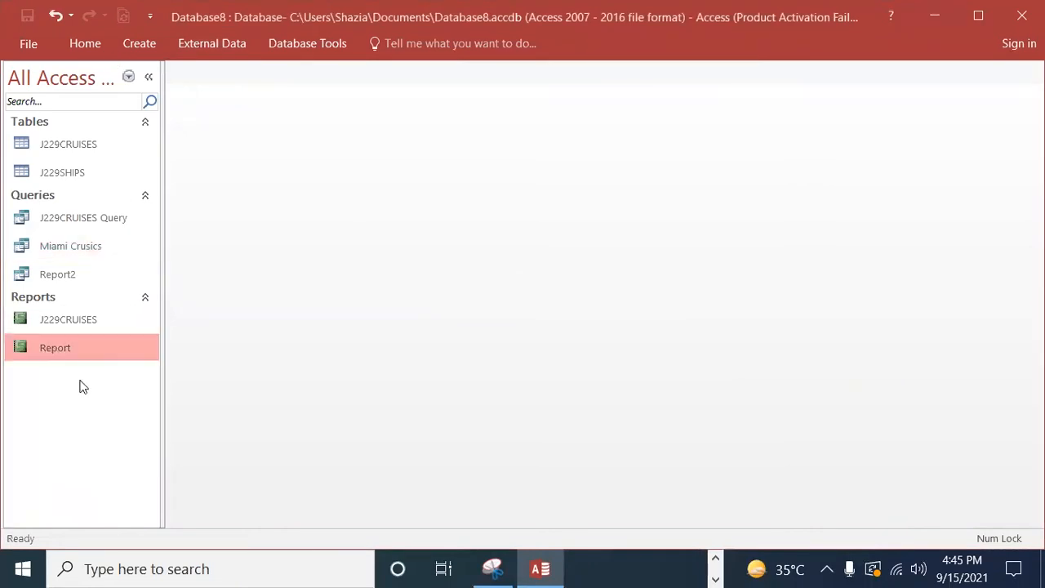
# Step: Start a simple query with the wizard, including every J229CRUISES field except Ship_Ref and Theme
pyautogui.click(146, 47)
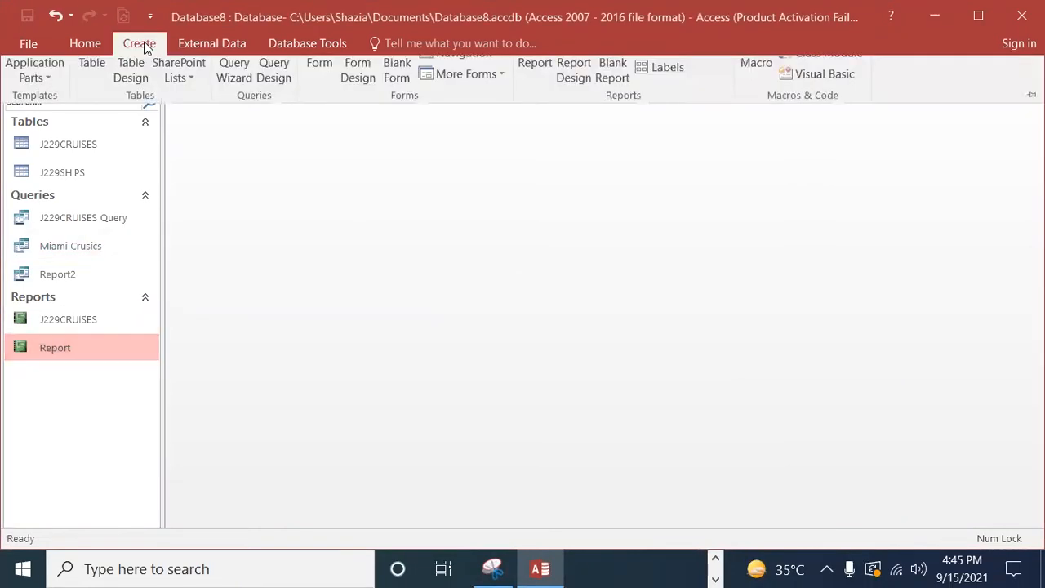
pyautogui.click(235, 100)
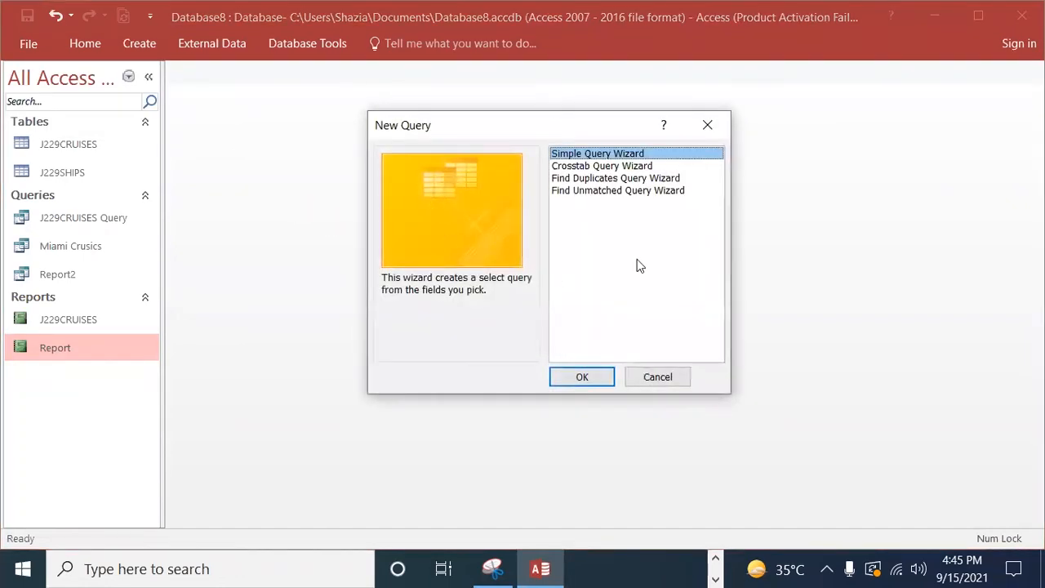
pyautogui.click(583, 376)
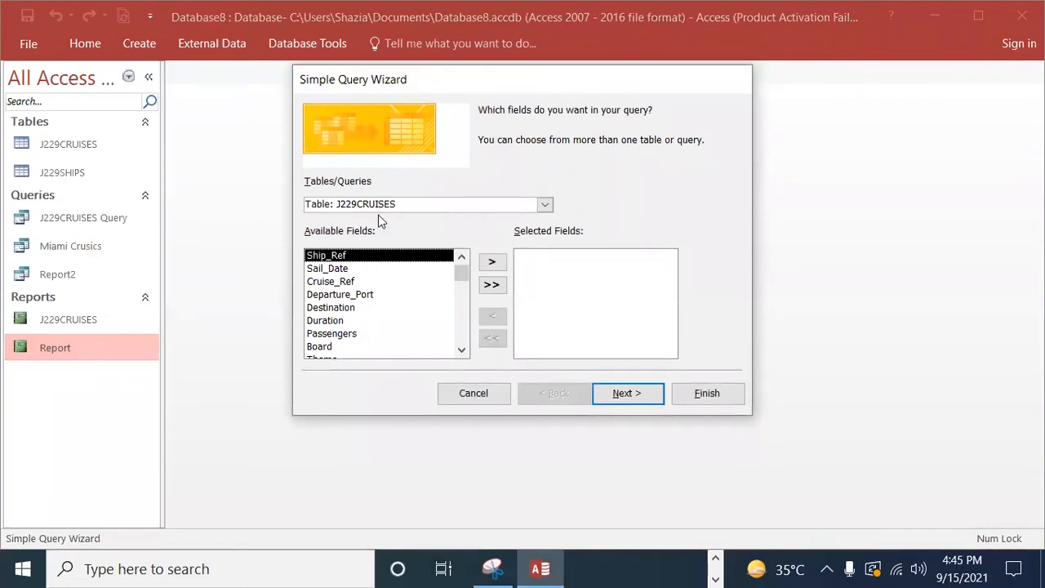
pyautogui.click(488, 286)
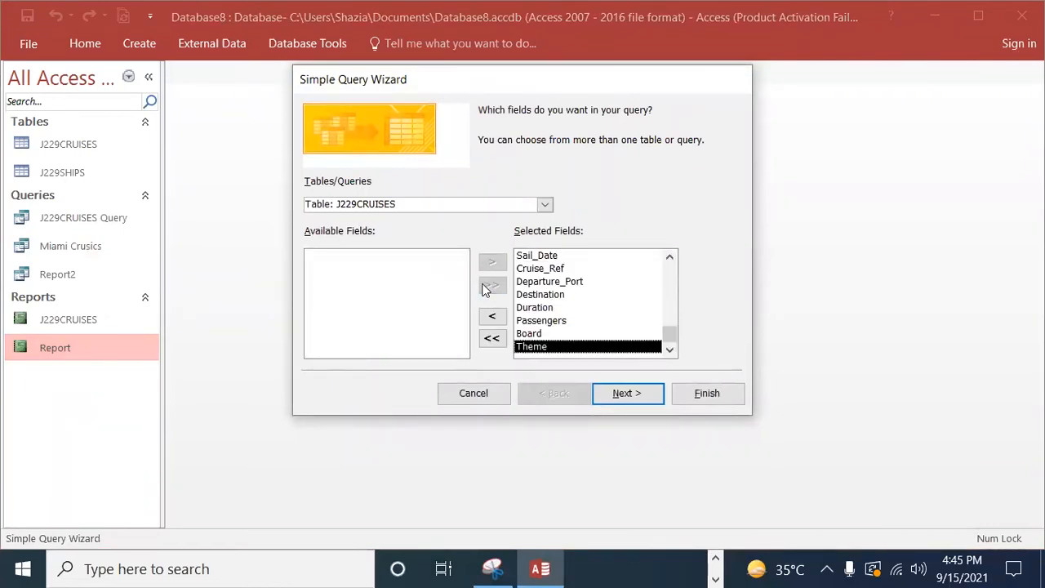
pyautogui.click(492, 316)
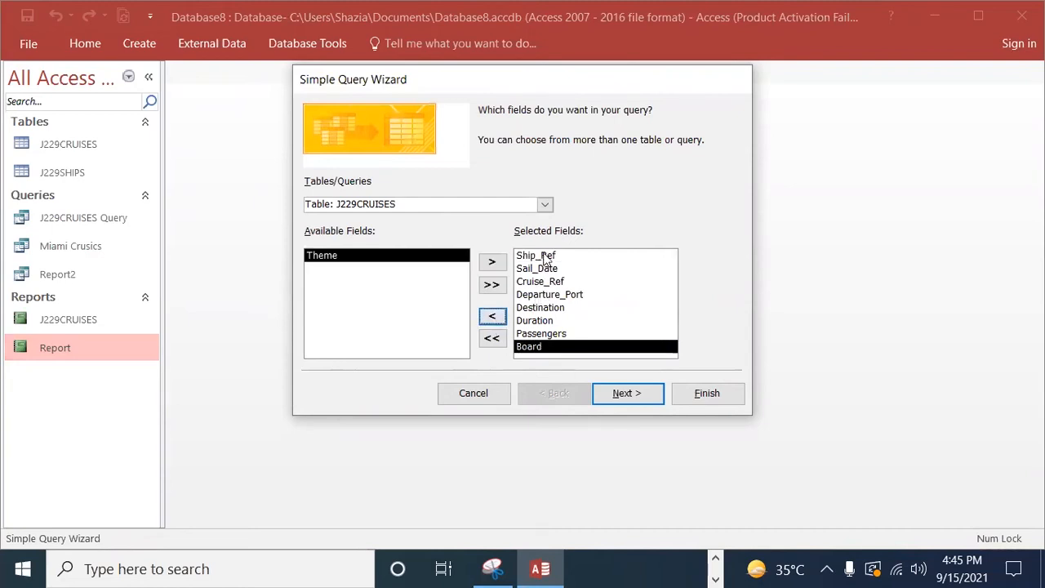
pyautogui.click(545, 256)
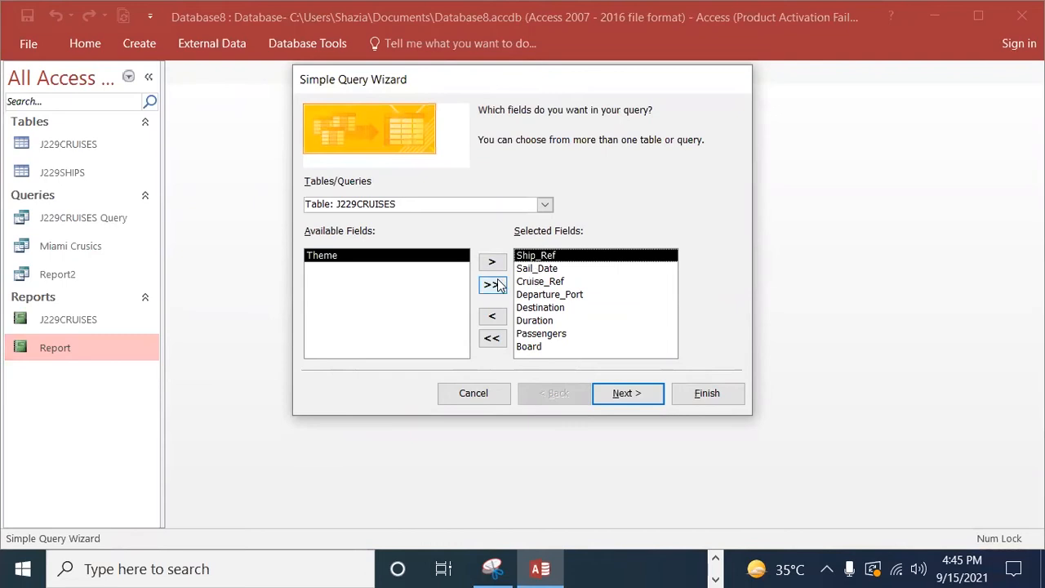
pyautogui.click(493, 316)
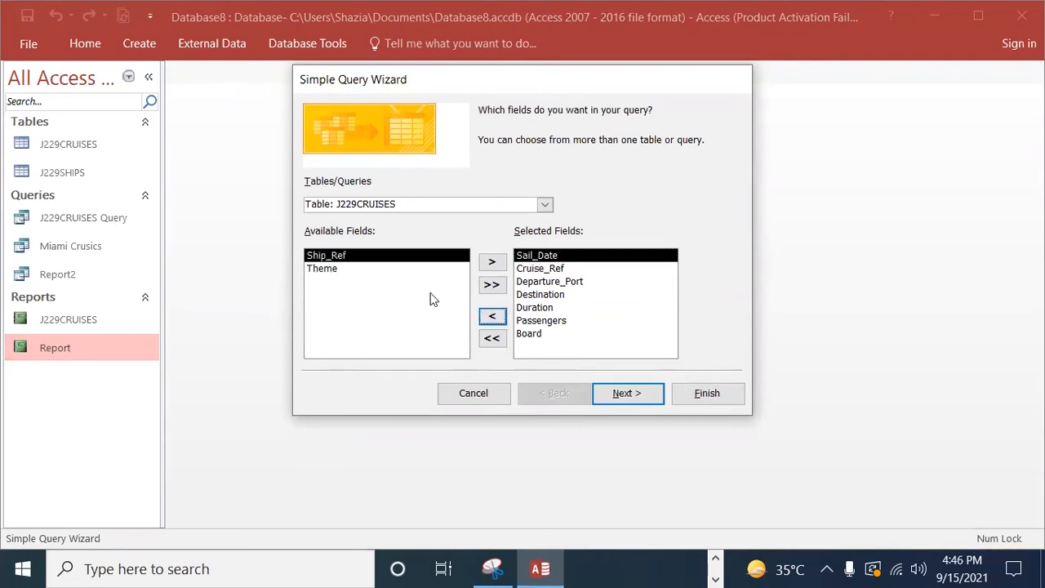
# Step: Add the Ship_Name field from the J229SHIPS table to the query, directly after Sail_Date
pyautogui.click(544, 204)
pyautogui.click(375, 231)
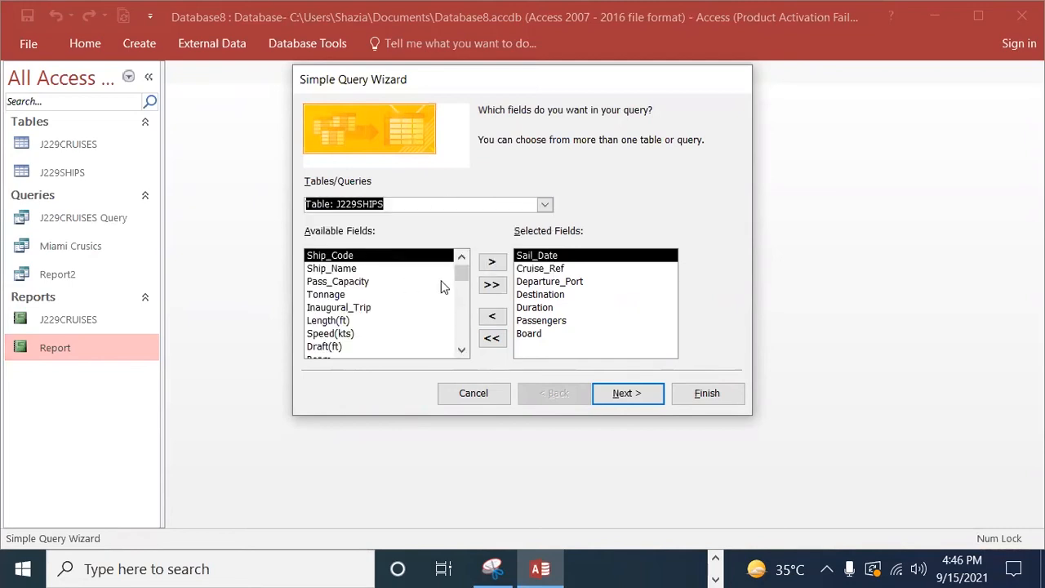
pyautogui.click(329, 270)
pyautogui.click(492, 262)
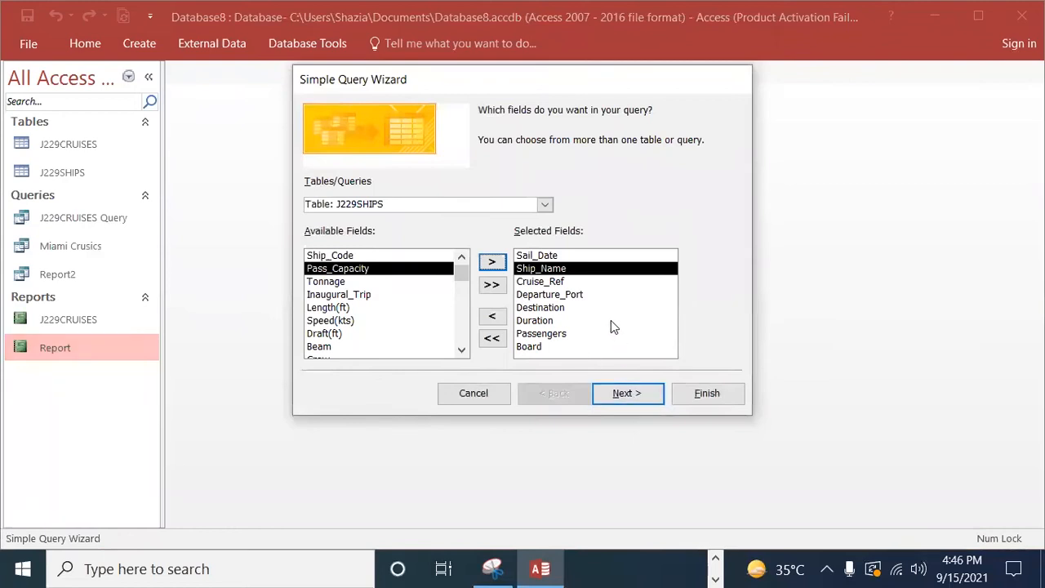
# Step: Keep the detail option that shows every field of every record, and replace the query's title with 2nd report
pyautogui.click(626, 395)
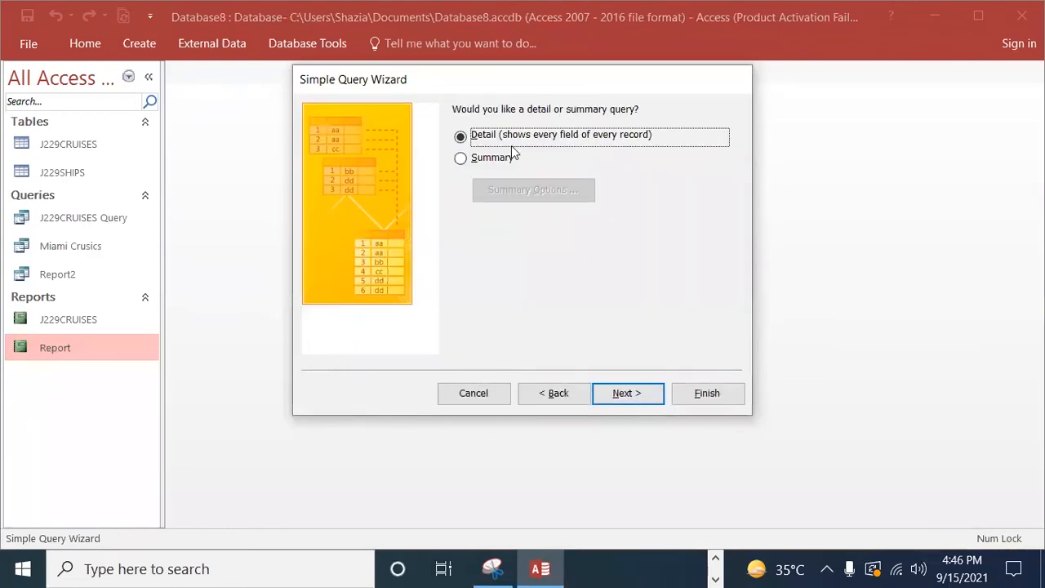
pyautogui.click(645, 394)
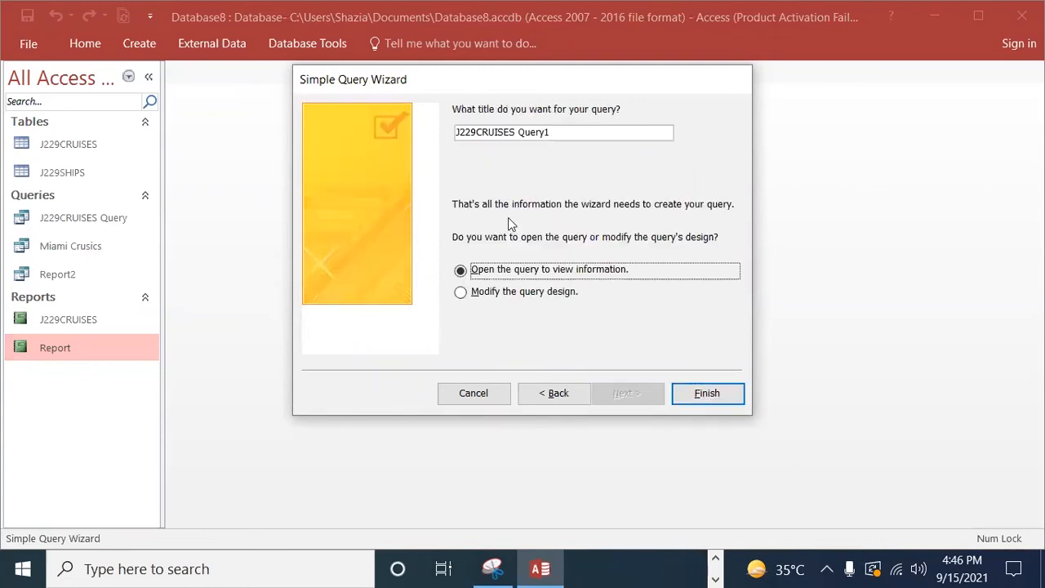
pyautogui.click(559, 136)
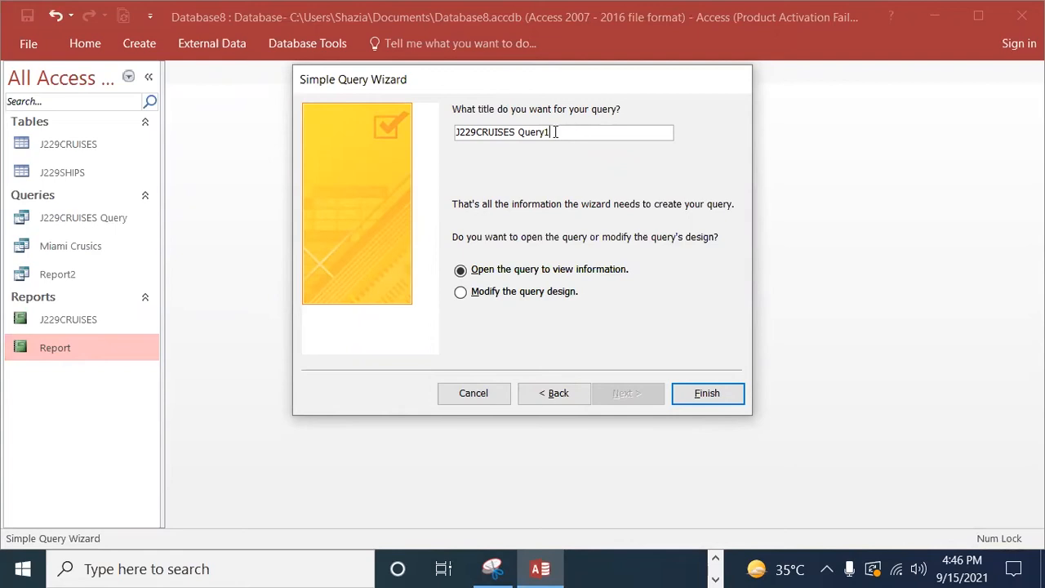
pyautogui.moveTo(557, 132); pyautogui.dragTo(385, 139)
pyautogui.press('BackSpace')
pyautogui.press('BackSpace')
pyautogui.press('BackSpace')
pyautogui.press('BackSpace')
pyautogui.press('BackSpace')
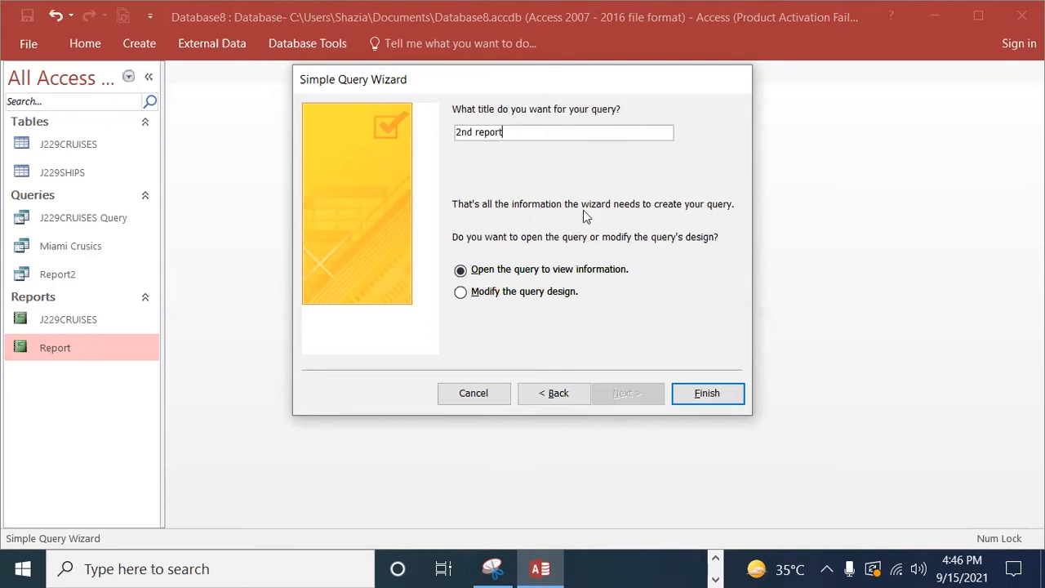
# Step: Finish the wizard so the 2nd report query is created, and select it among the database's queries
pyautogui.click(692, 397)
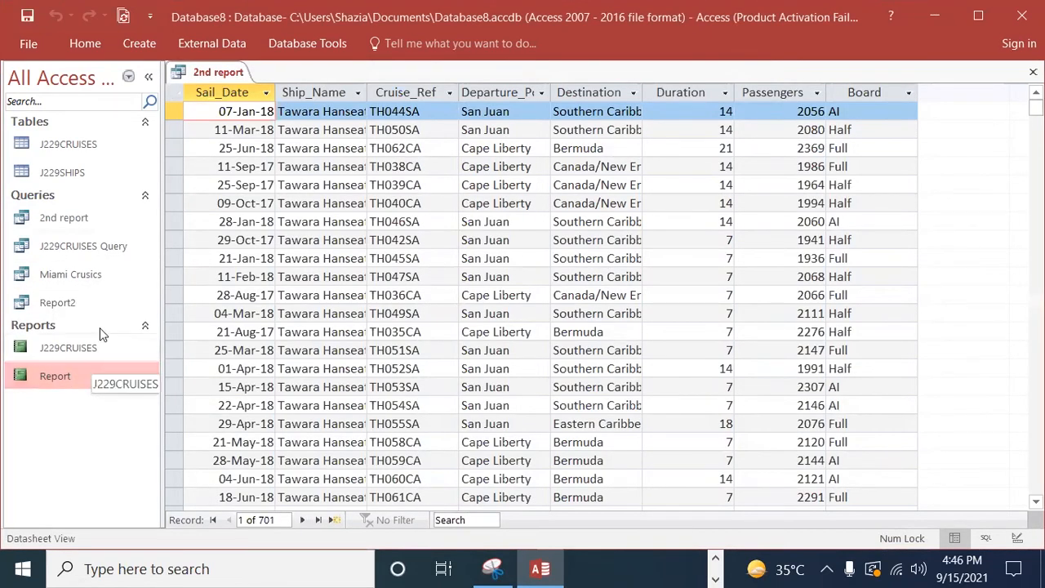
pyautogui.click(87, 218)
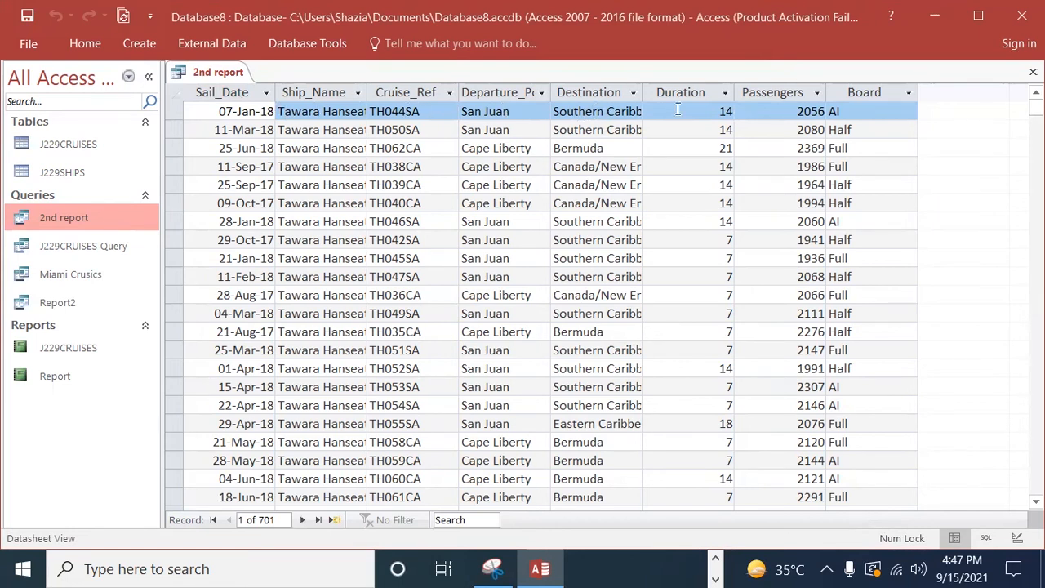
# Step: Switch to the exam paper PDF in Edge, highlight question 24's list of required fields, and return to Access
pyautogui.click(715, 579)
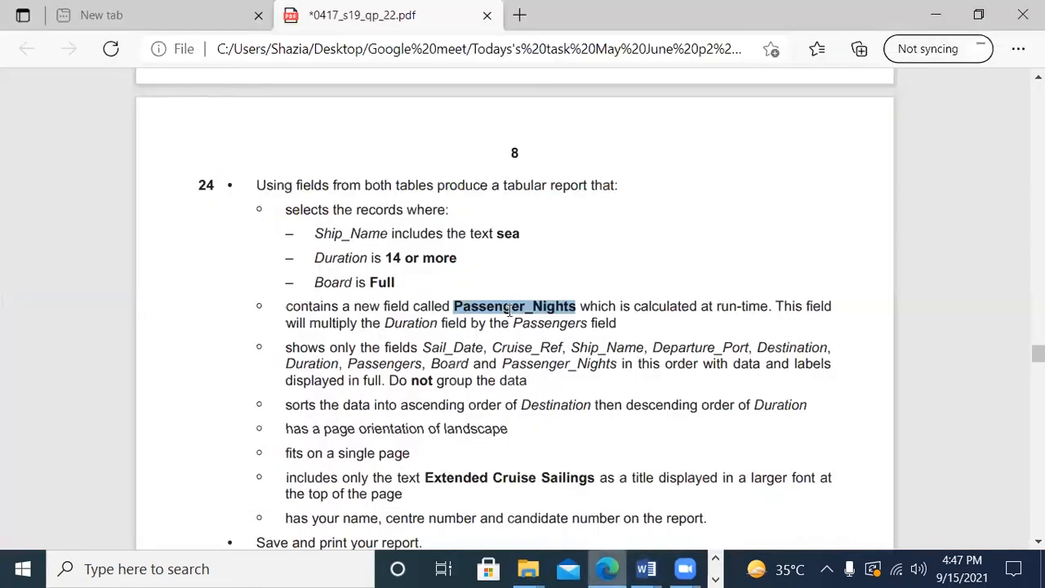
pyautogui.click(608, 570)
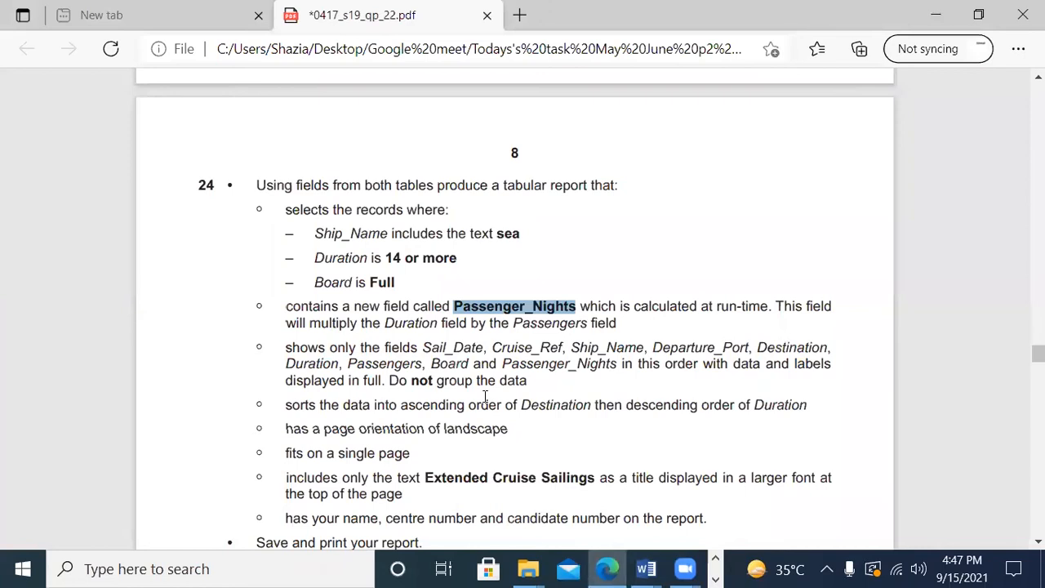
pyautogui.scroll(-1, 485, 397)
pyautogui.moveTo(424, 275); pyautogui.dragTo(621, 305)
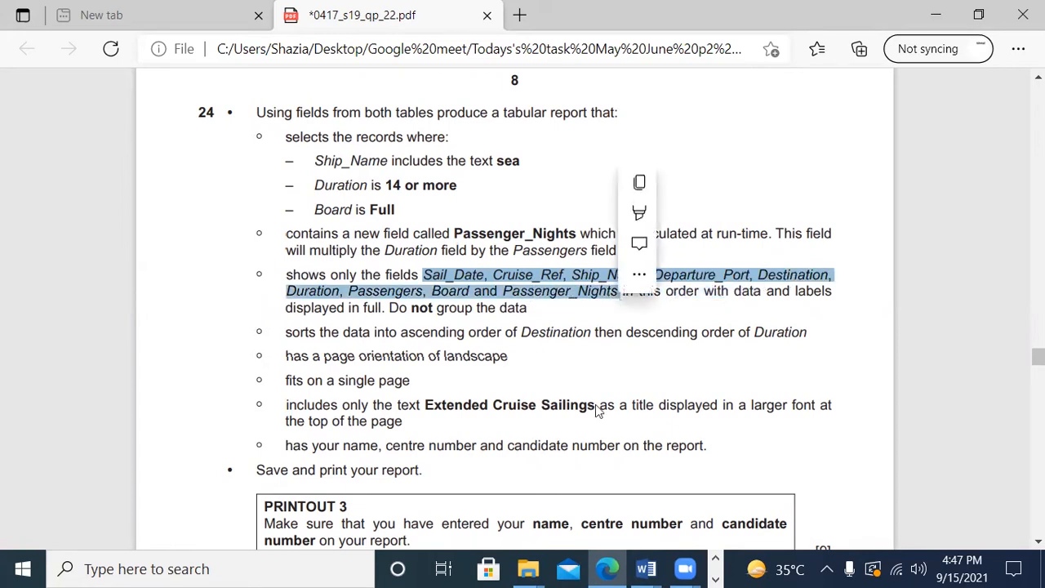
pyautogui.click(716, 579)
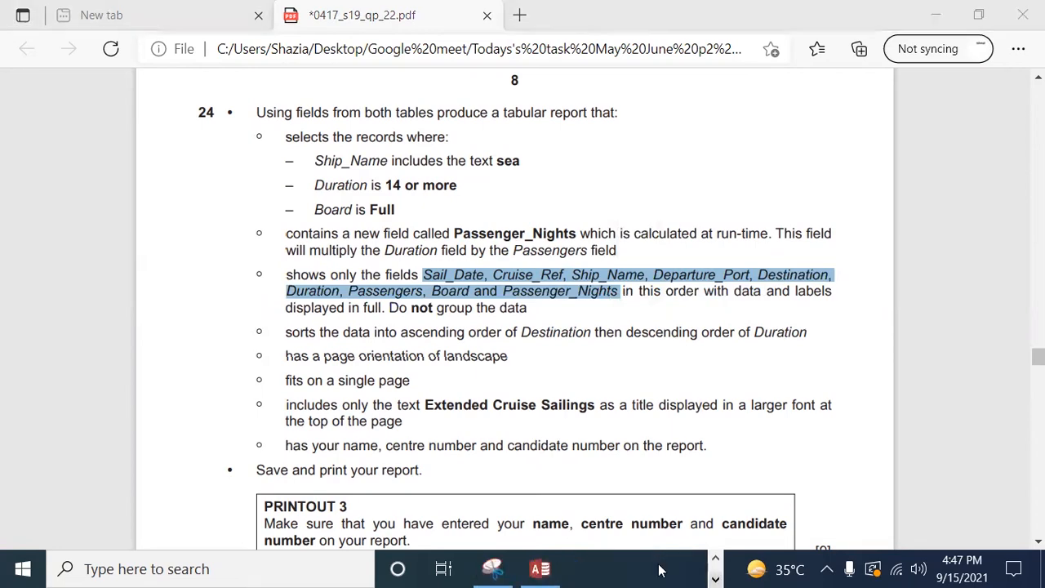
pyautogui.click(540, 569)
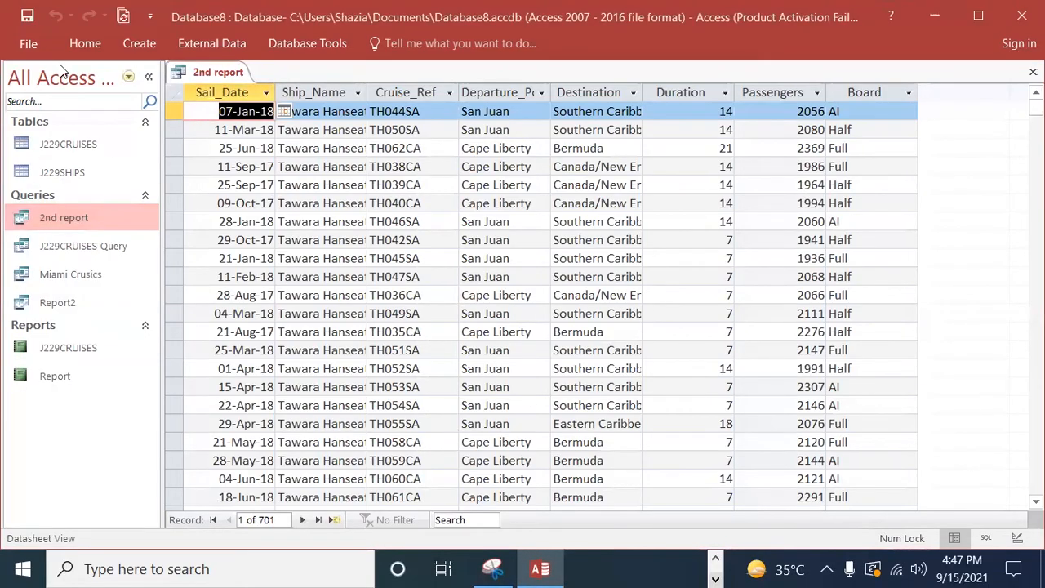
# Step: Close and reopen the 2nd report query, and switch it to Design View
pyautogui.rightClick(207, 72)
pyautogui.click(238, 103)
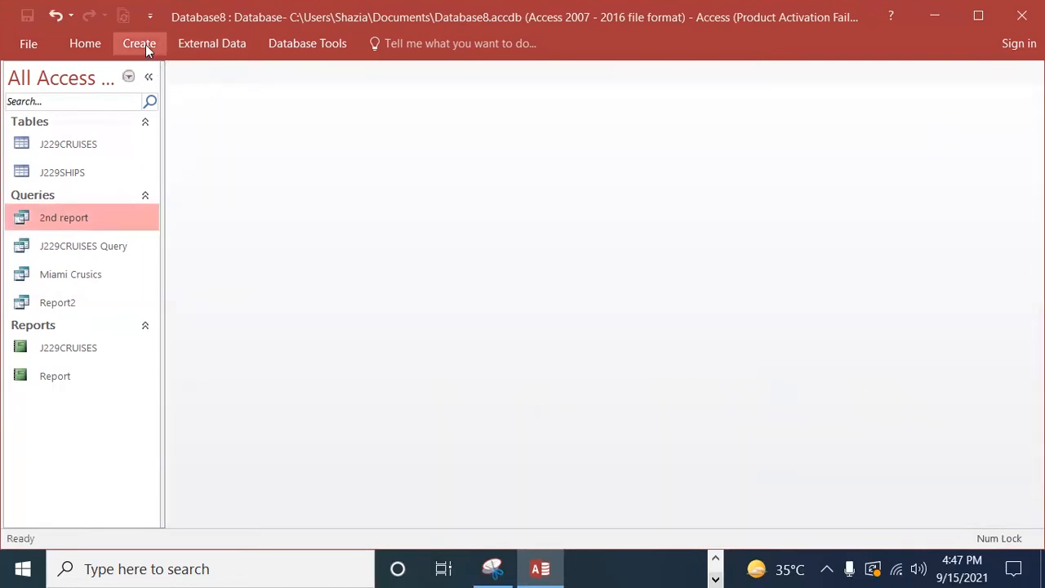
pyautogui.doubleClick(63, 219)
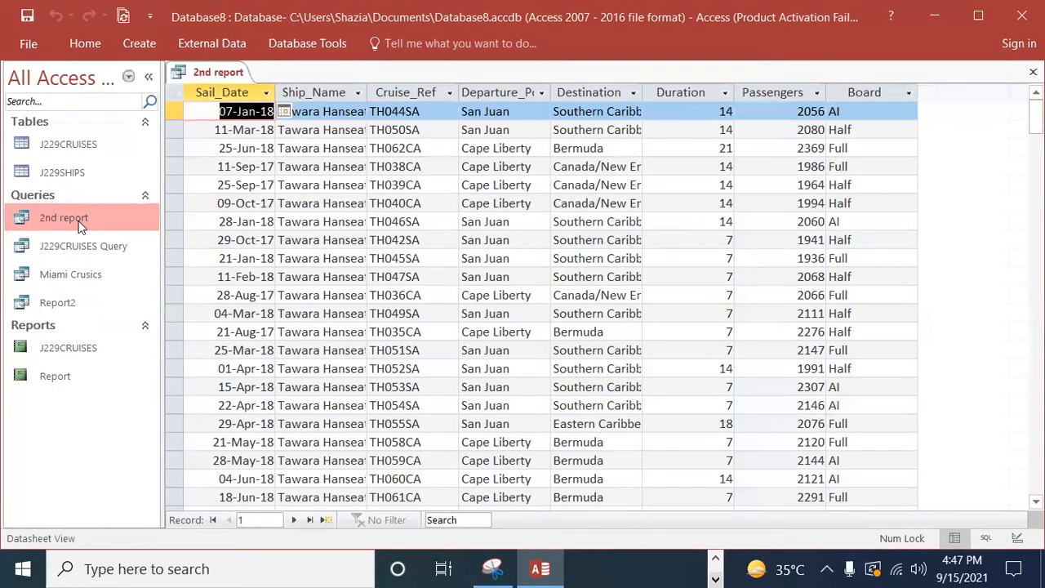
pyautogui.click(85, 43)
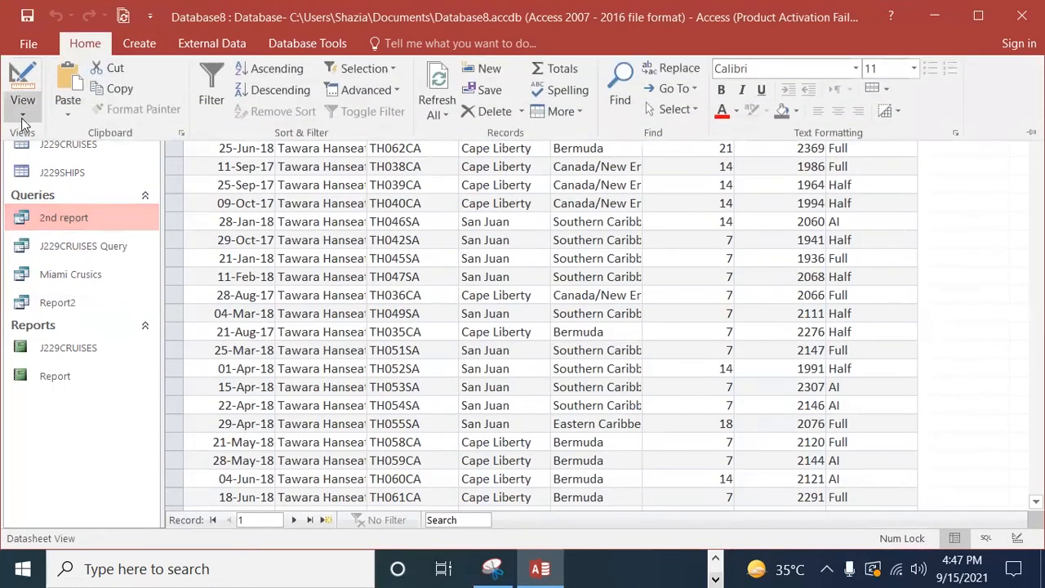
pyautogui.click(23, 110)
pyautogui.click(35, 229)
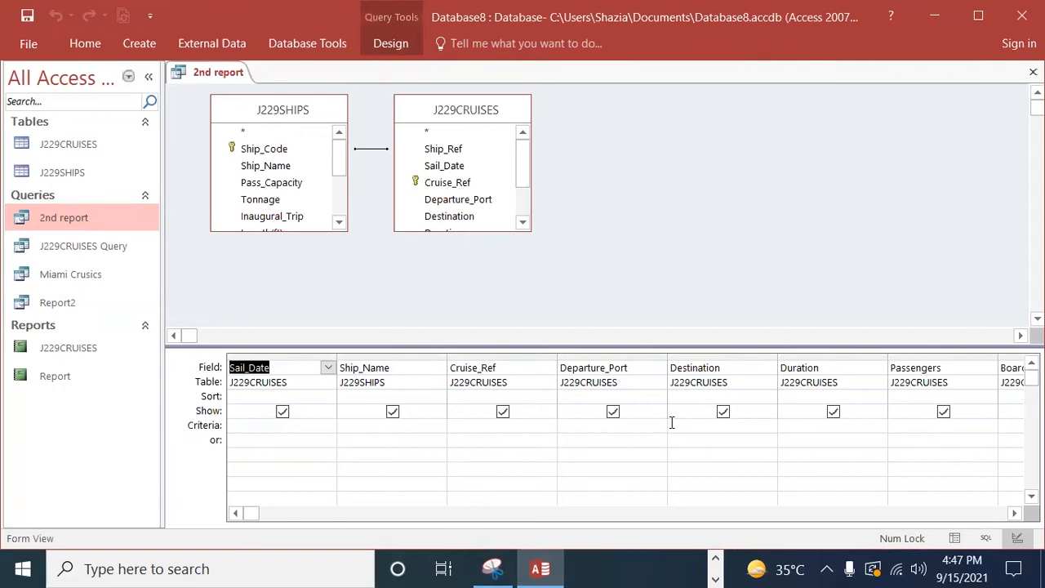
# Step: Check question 24's selection criteria in the exam paper, and enter *sea* as the Ship_Name criterion in the Access query
pyautogui.click(718, 568)
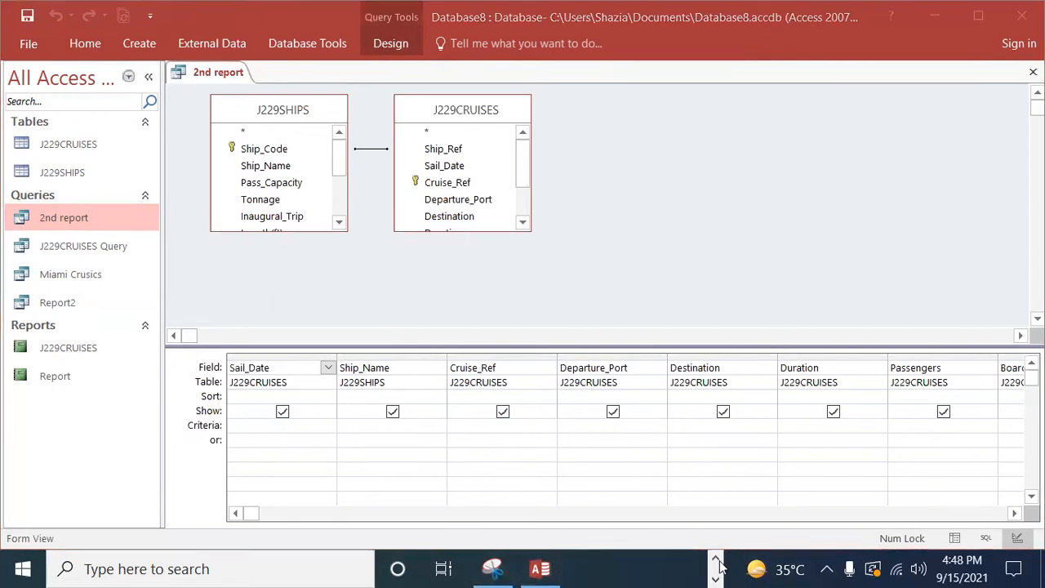
pyautogui.click(607, 569)
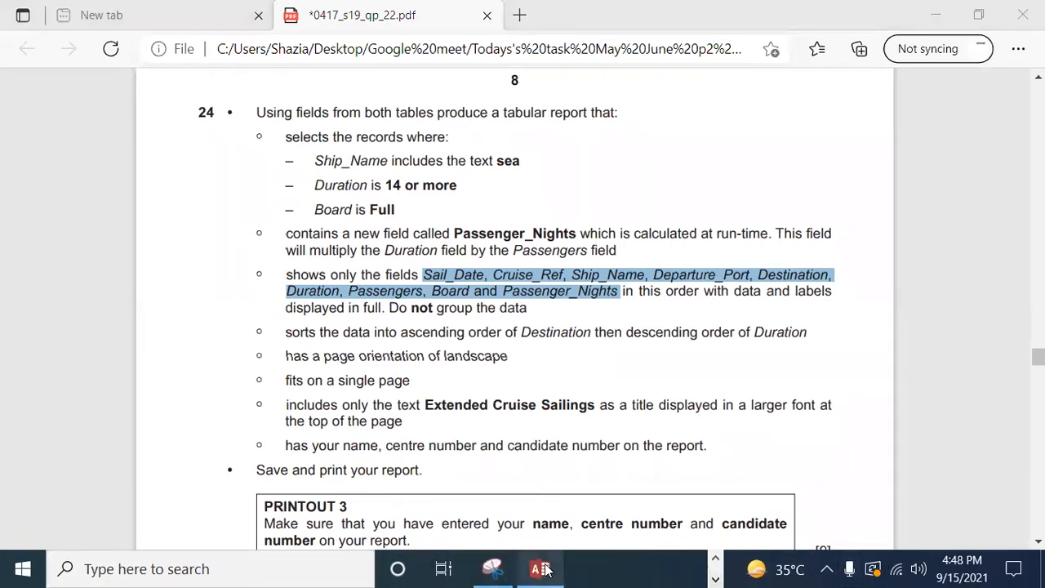
pyautogui.click(540, 569)
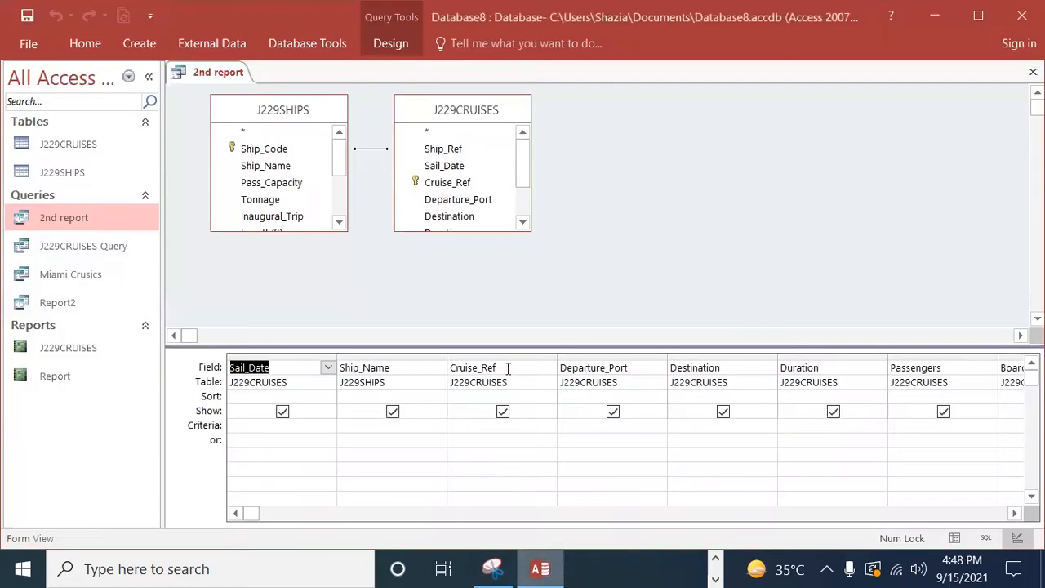
pyautogui.click(370, 426)
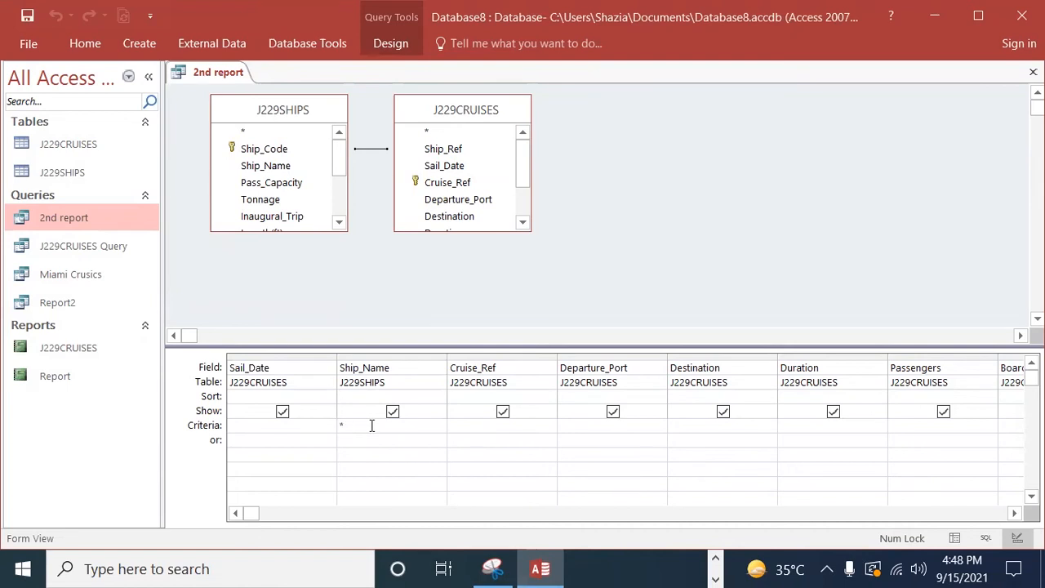
pyautogui.write('*sea')
pyautogui.write('*')
# Step: Set the Duration criterion to >14 and the Board criterion to Full
pyautogui.click(425, 450)
pyautogui.click(811, 430)
pyautogui.click(1014, 513)
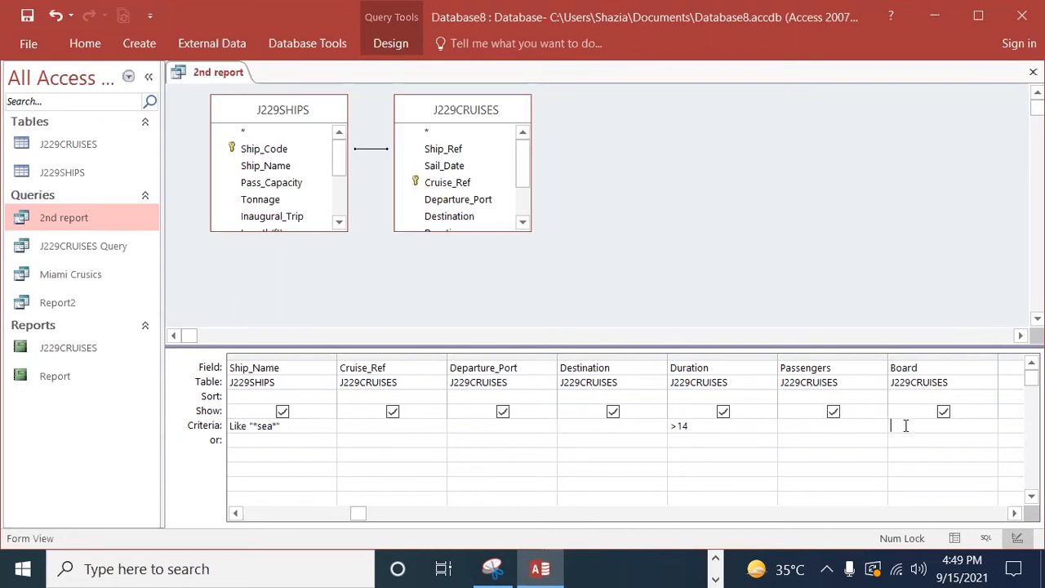
pyautogui.write('Full')
pyautogui.click(916, 447)
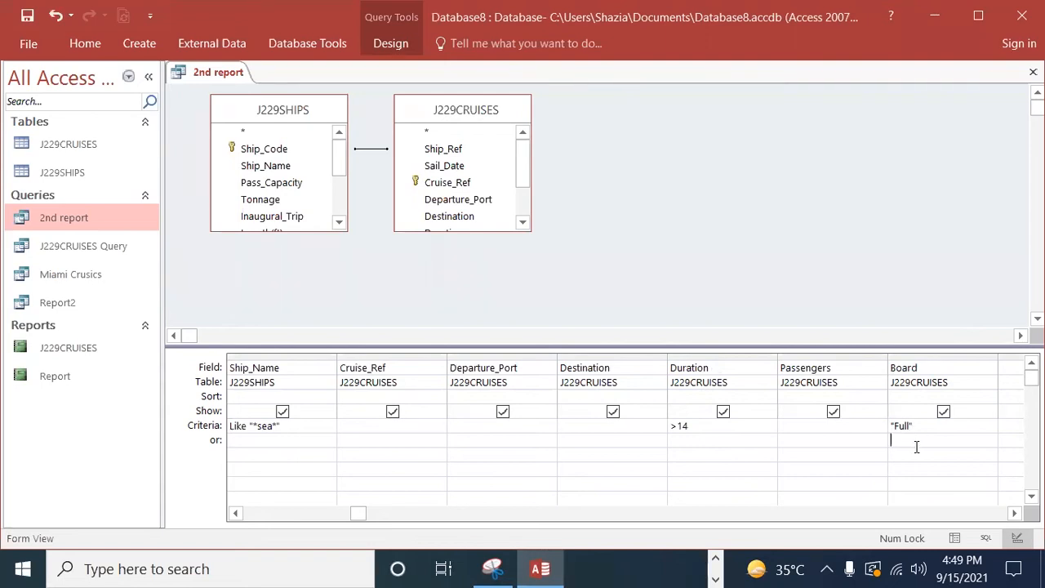
# Step: Widen the first empty column after Board in the query design grid
pyautogui.click(1015, 513)
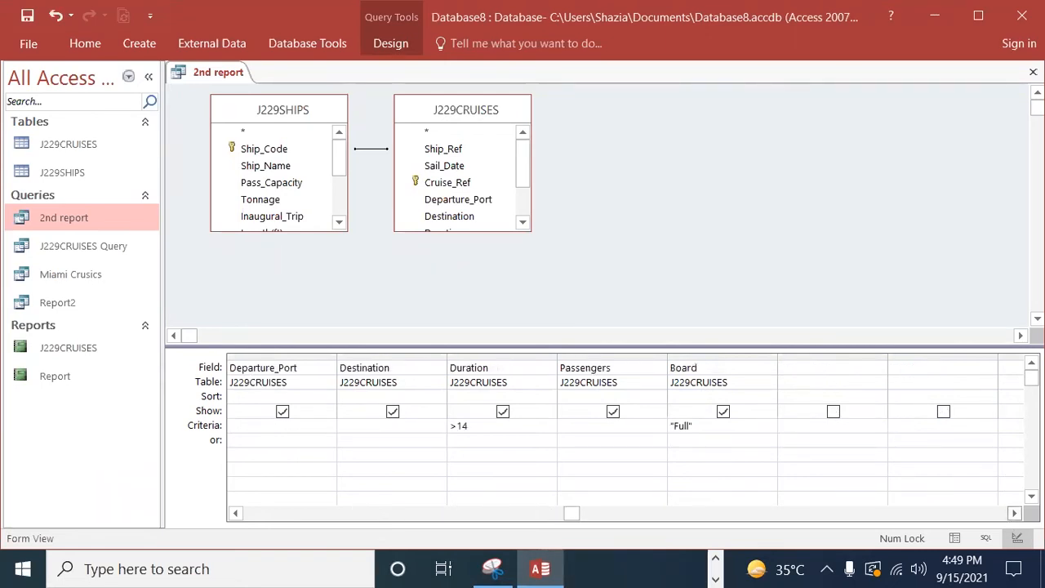
pyautogui.hscroll(1, 837, 433)
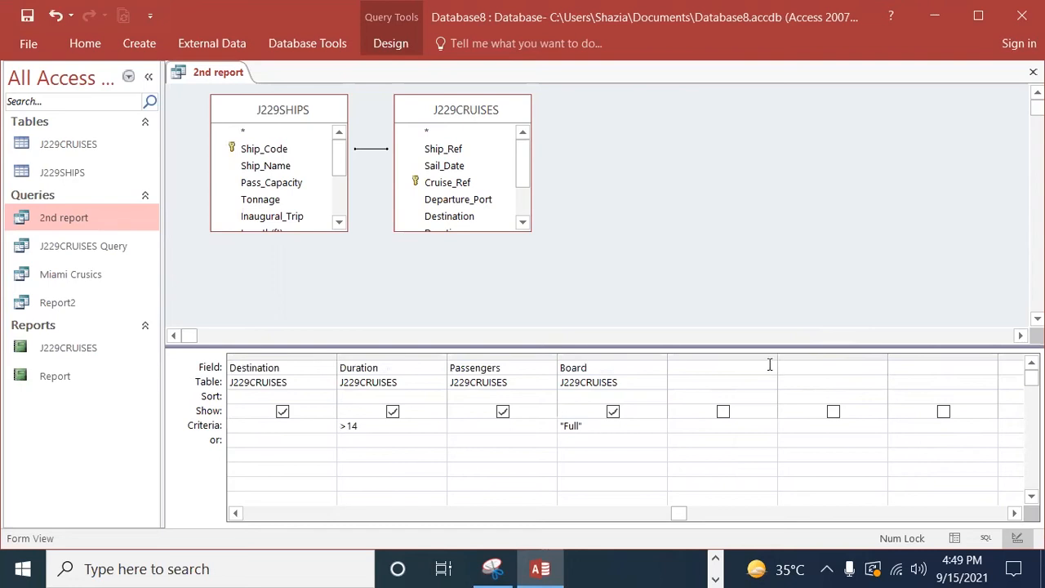
pyautogui.moveTo(818, 350); pyautogui.dragTo(853, 367)
# Step: Copy Passenger_Nights: [Duration]*[Passengers] from the key words document in Word into the empty field cell after Board in Access
pyautogui.click(713, 369)
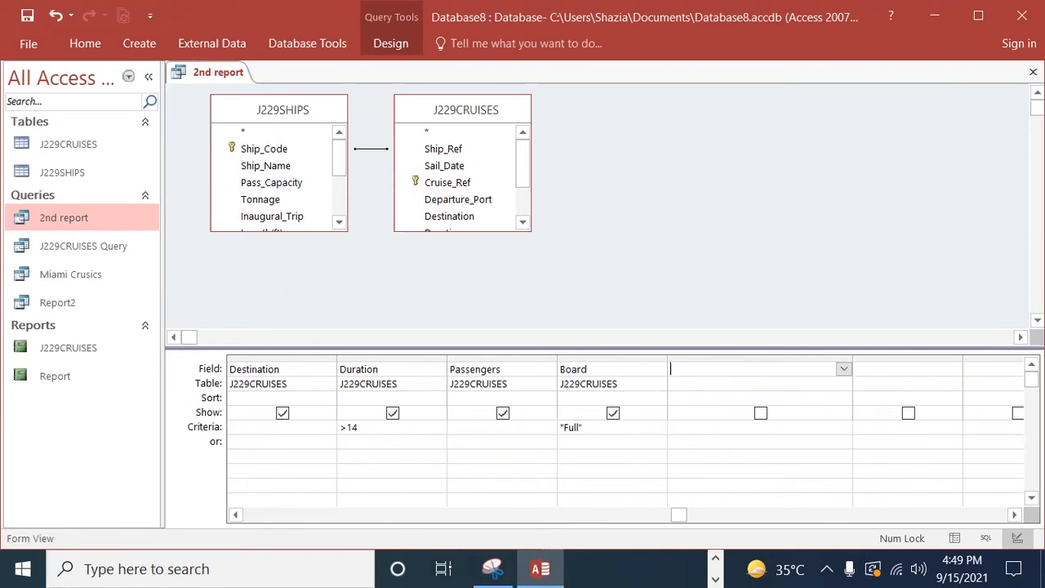
pyautogui.click(716, 579)
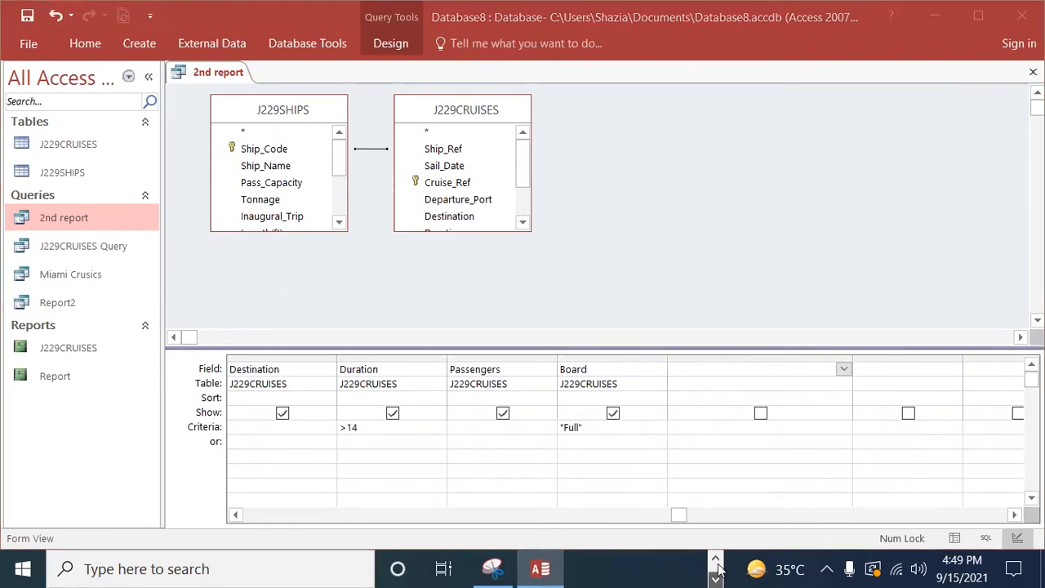
pyautogui.click(716, 578)
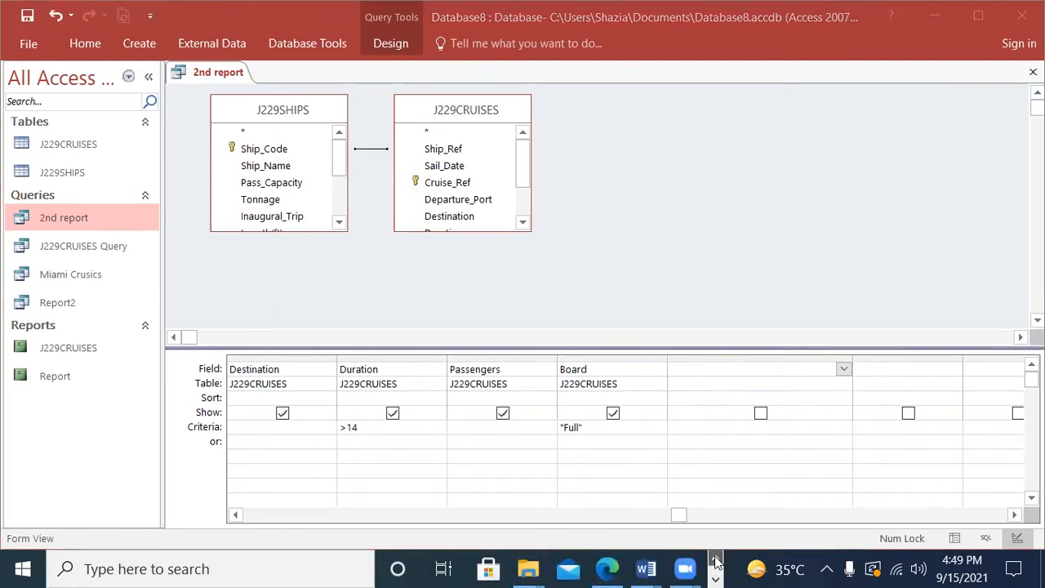
pyautogui.click(608, 569)
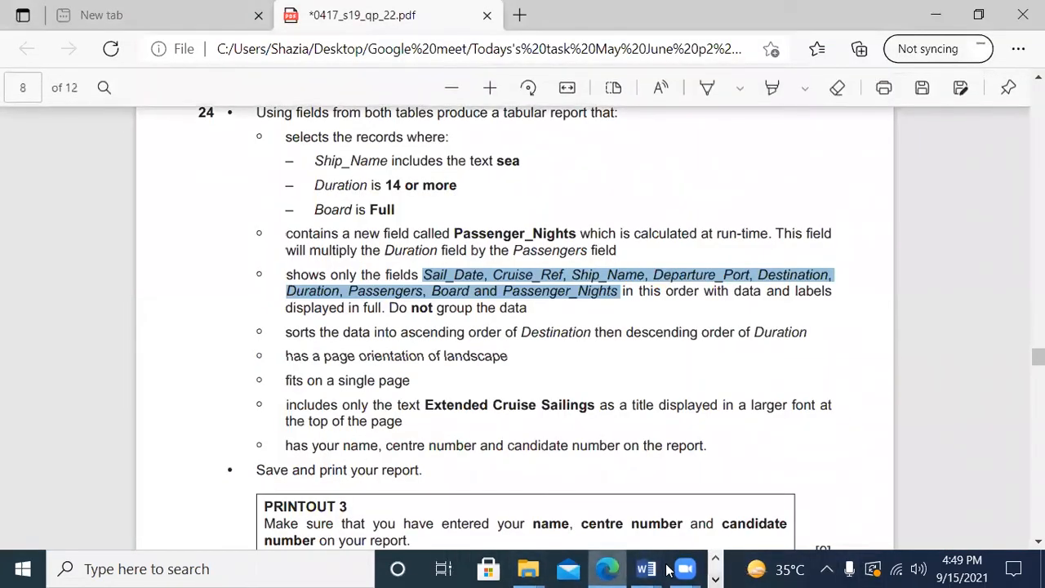
pyautogui.moveTo(645, 570)
pyautogui.click(584, 490)
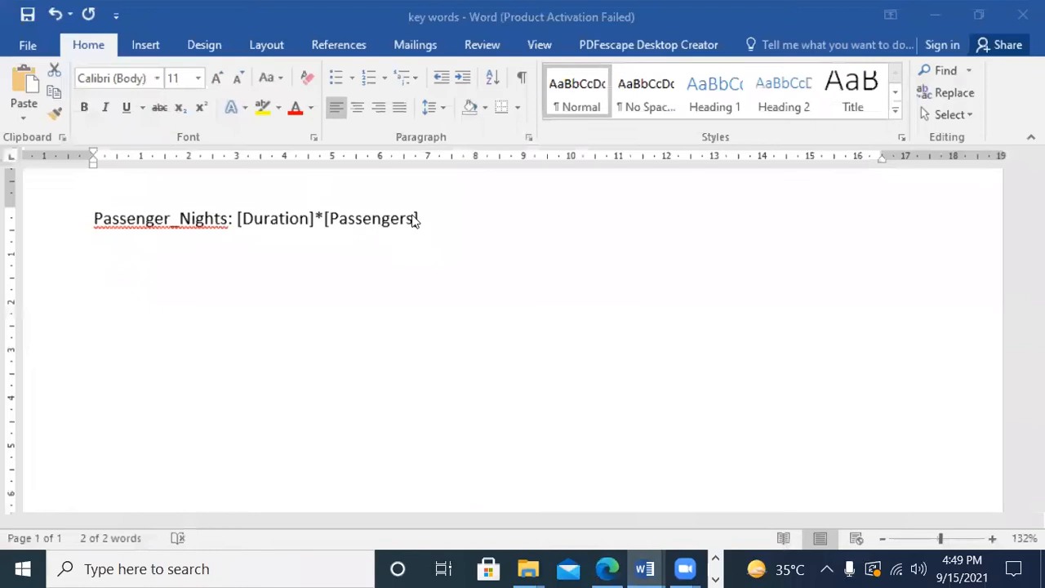
pyautogui.click(40, 199)
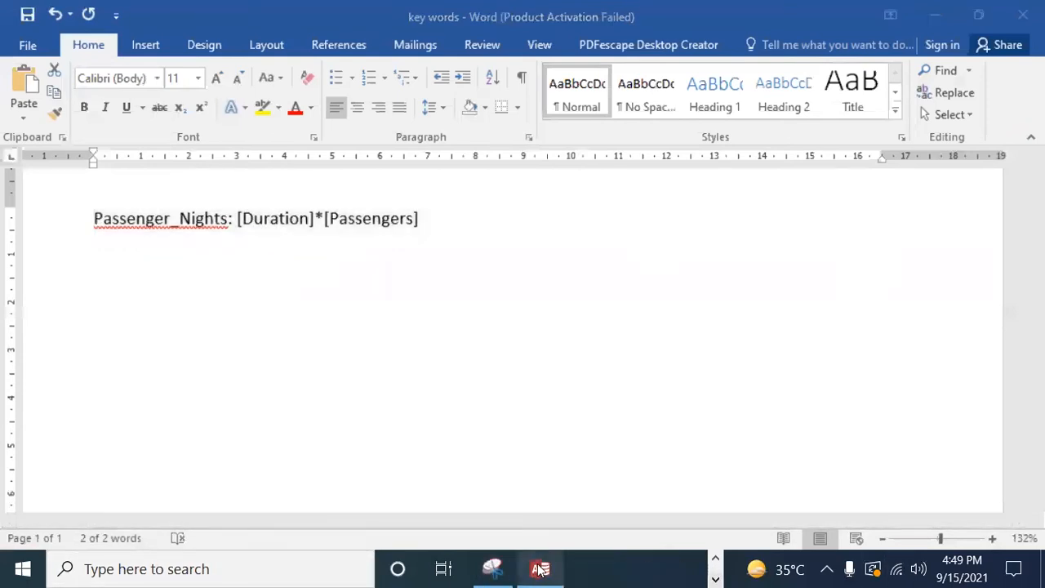
pyautogui.click(539, 569)
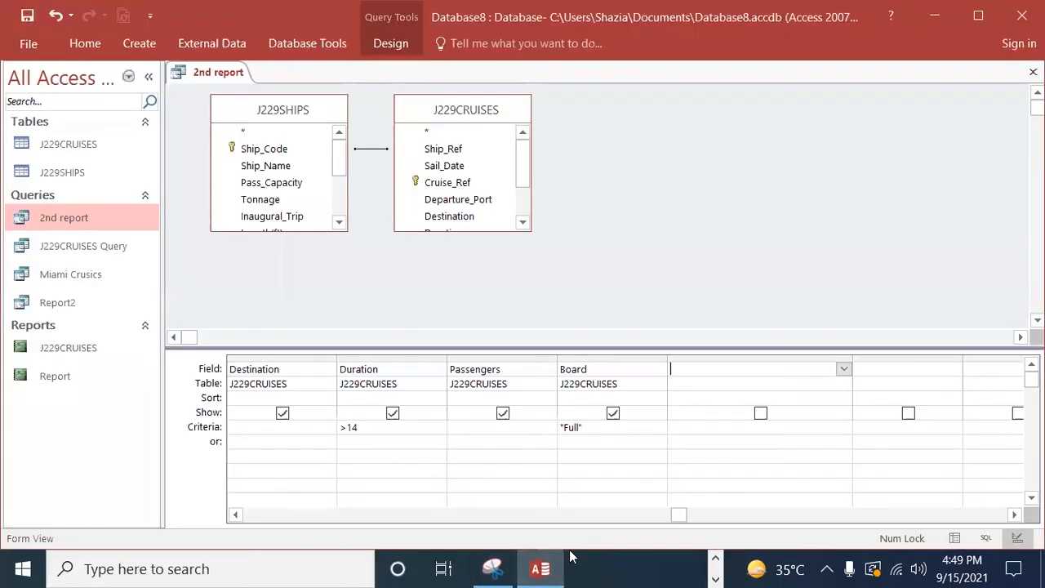
pyautogui.hotkey('ctrl', 'v')
pyautogui.click(690, 369)
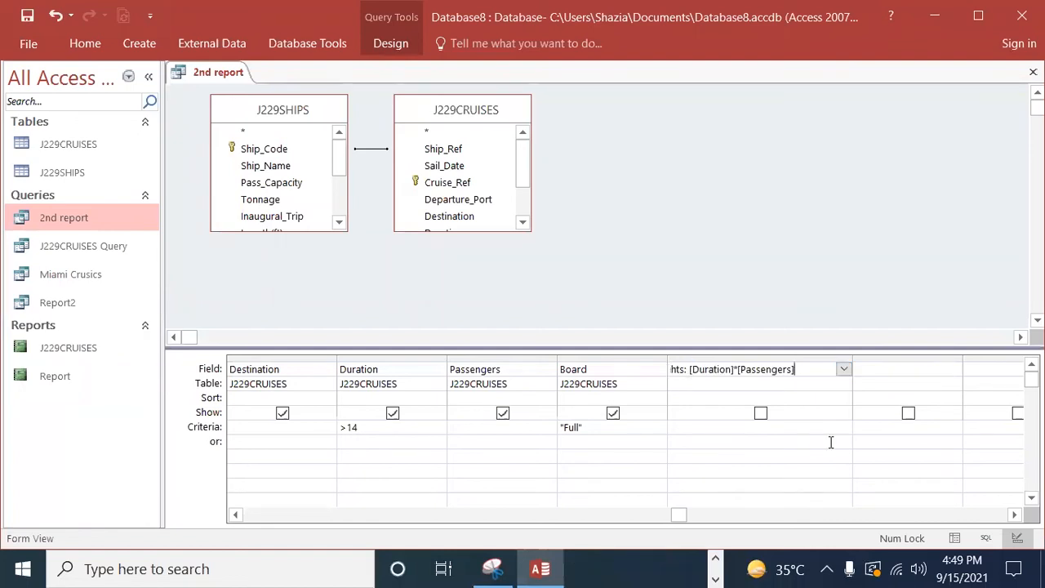
# Step: Commit the Passenger_Nights expression and adjust its column width to fit the whole expression
pyautogui.moveTo(851, 369); pyautogui.dragTo(835, 369)
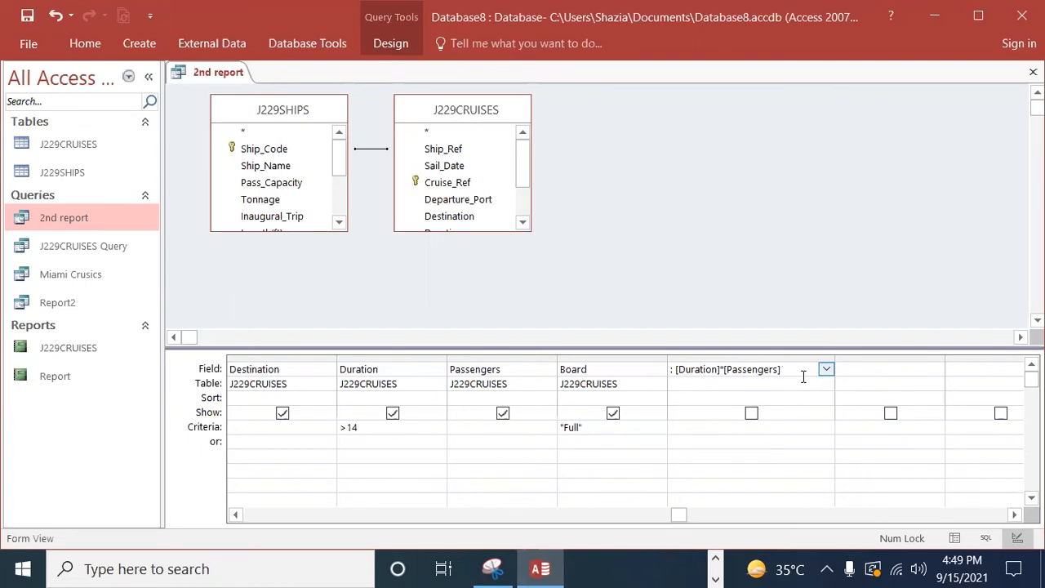
pyautogui.press('Home')
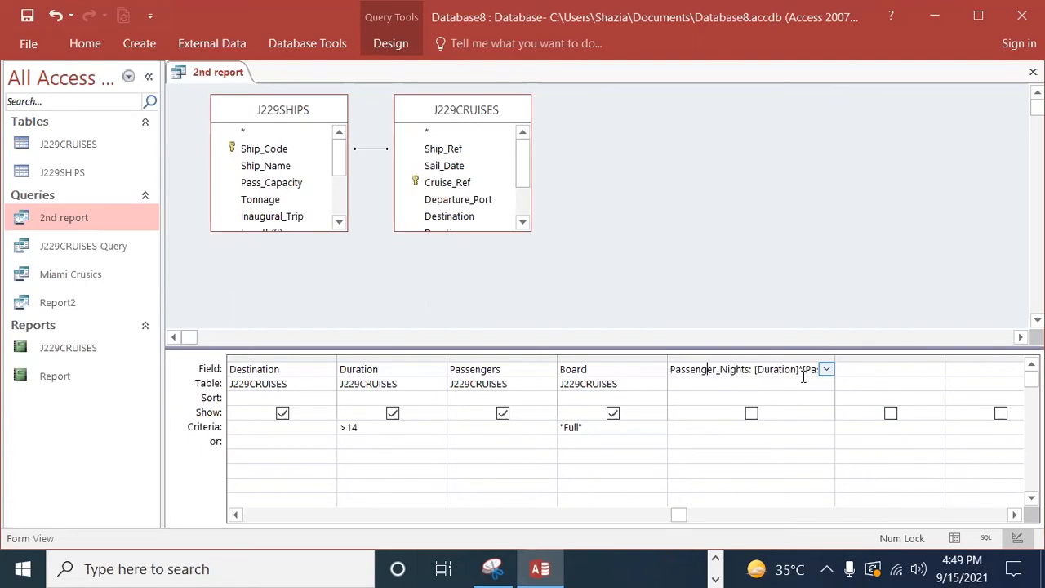
pyautogui.hotkey('shift', 'Tab')
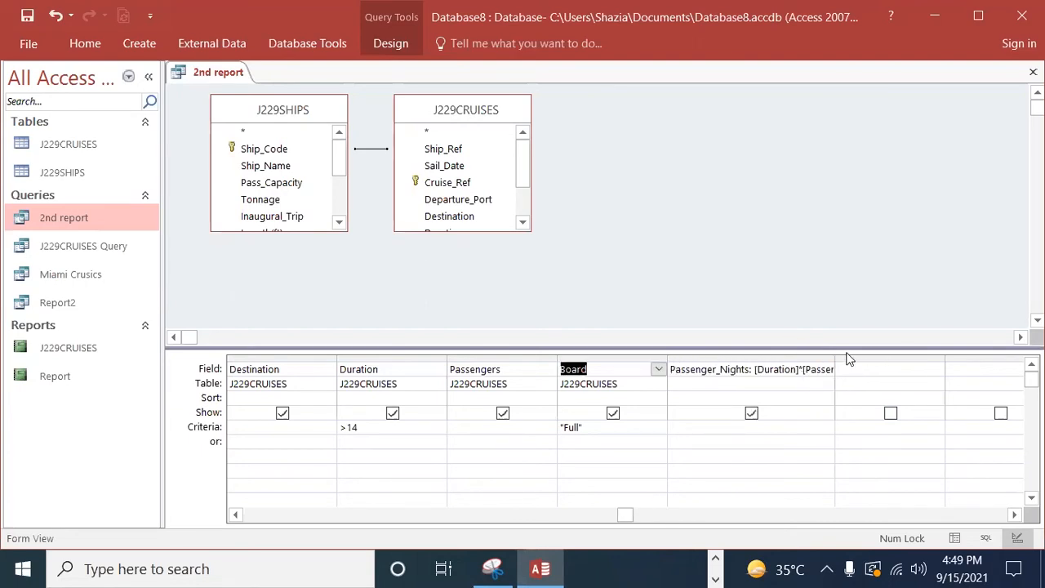
pyautogui.moveTo(836, 357); pyautogui.dragTo(855, 357)
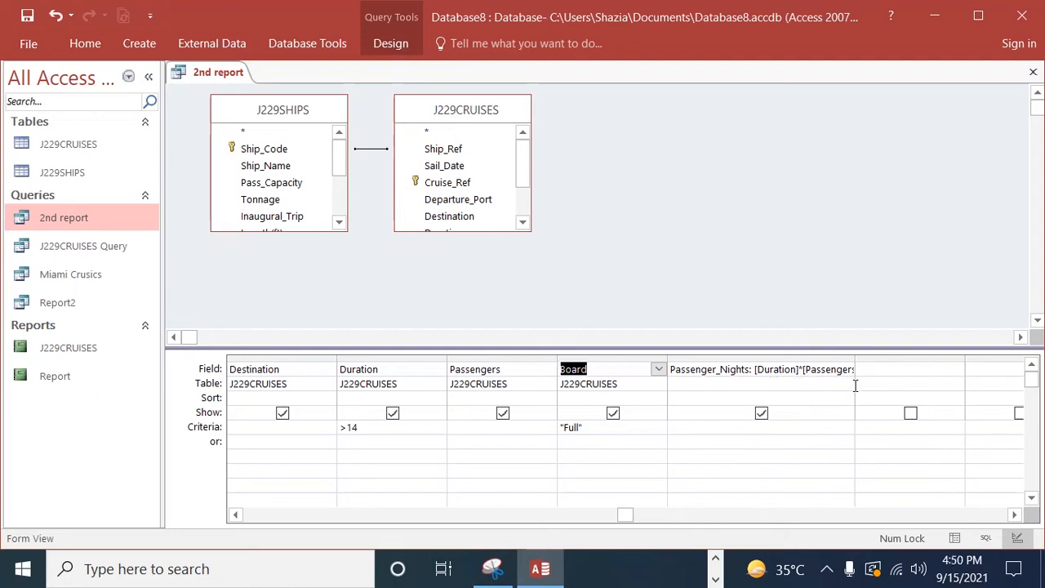
pyautogui.moveTo(854, 357); pyautogui.dragTo(864, 359)
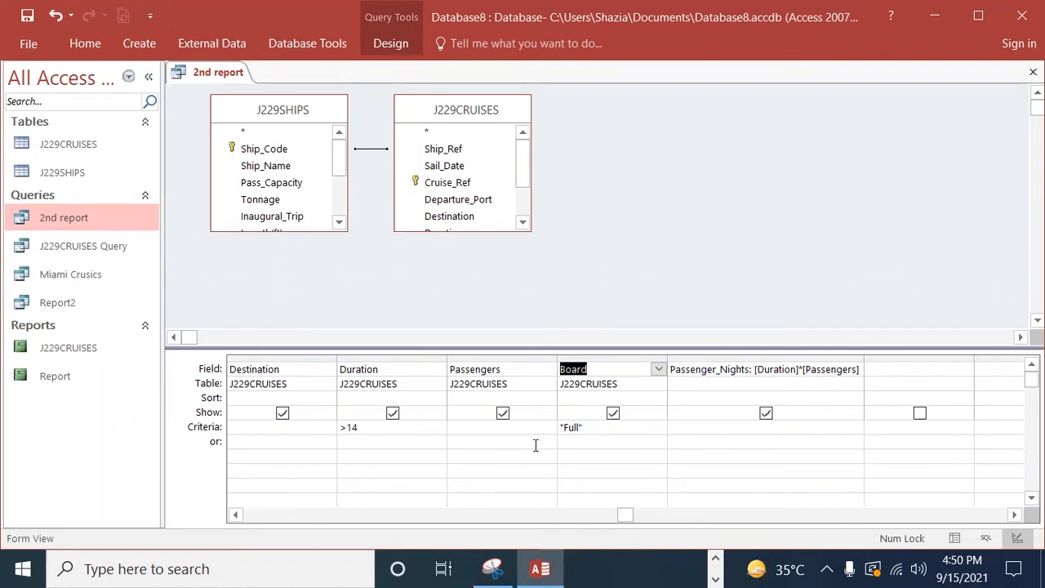
# Step: Check the criteria across the 2nd report query's design grid and run the query
pyautogui.click(317, 437)
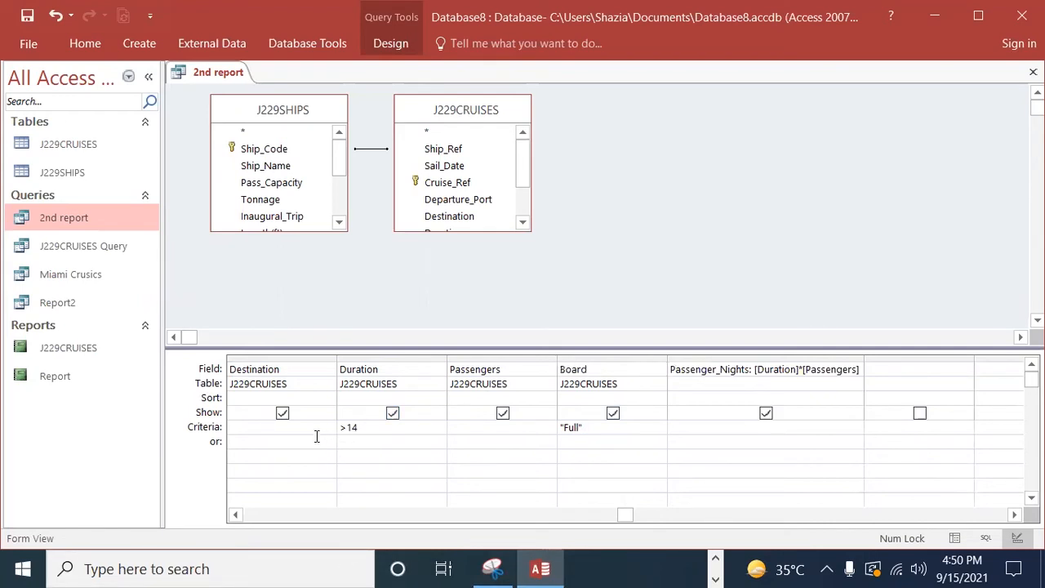
pyautogui.press('Left')
pyautogui.press('Left')
pyautogui.press('Left')
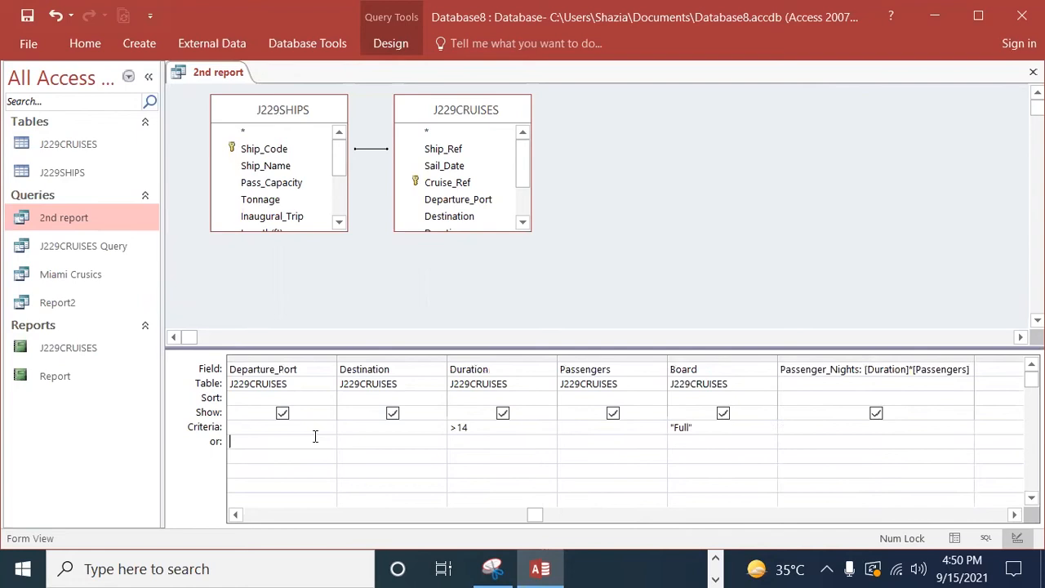
pyautogui.press('Left')
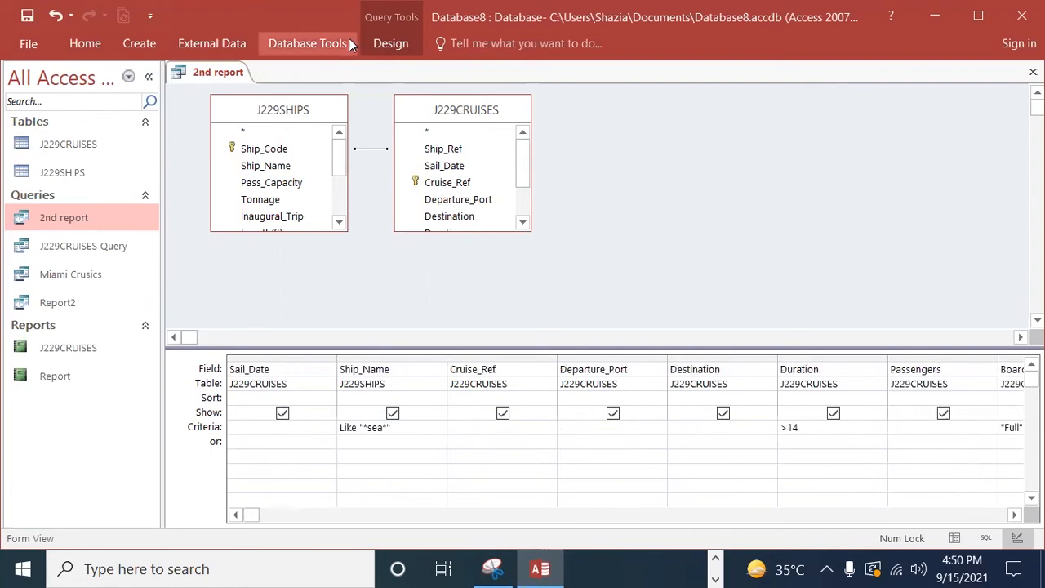
pyautogui.click(391, 46)
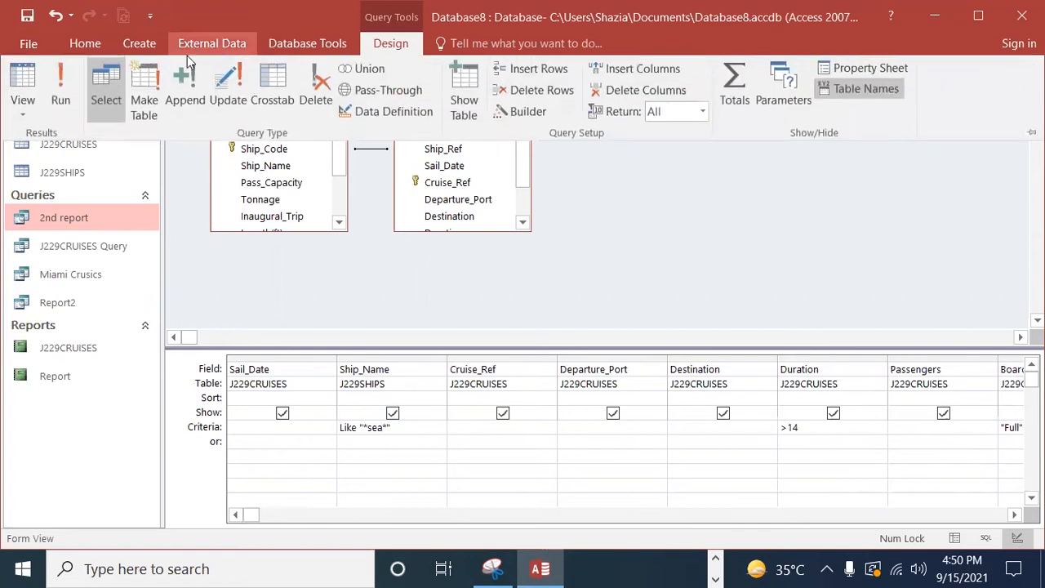
pyautogui.click(66, 82)
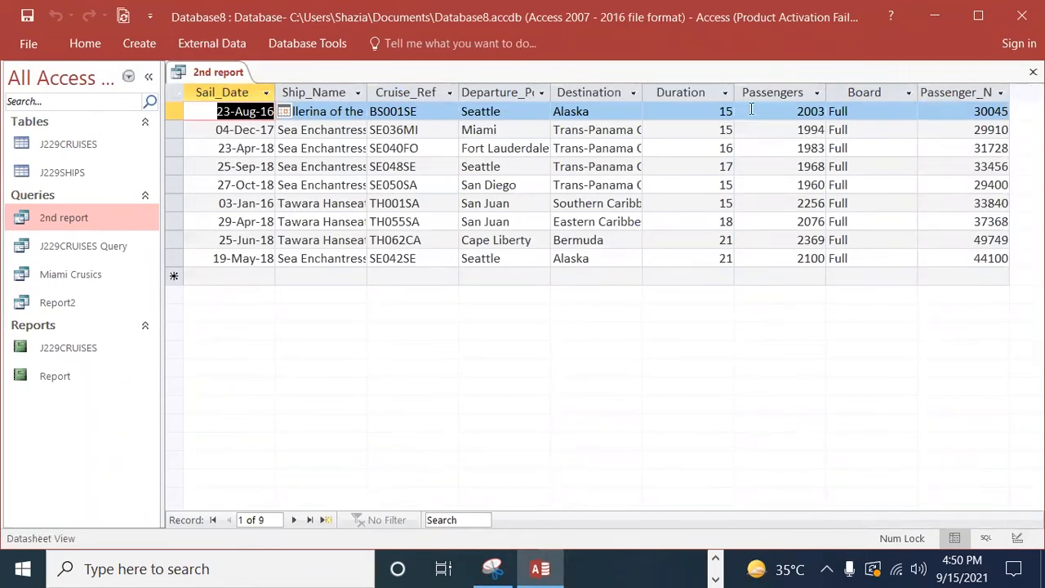
pyautogui.click(956, 147)
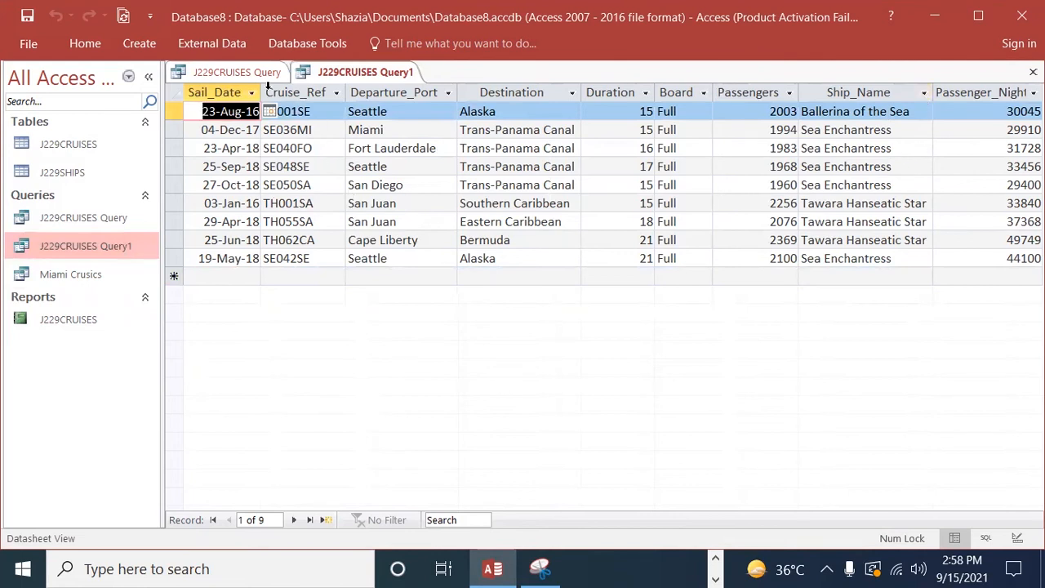
# Step: Close the J229CRUISES Query datasheet and start the Report Wizard on J229CRUISES Query1
pyautogui.rightClick(239, 73)
pyautogui.click(282, 102)
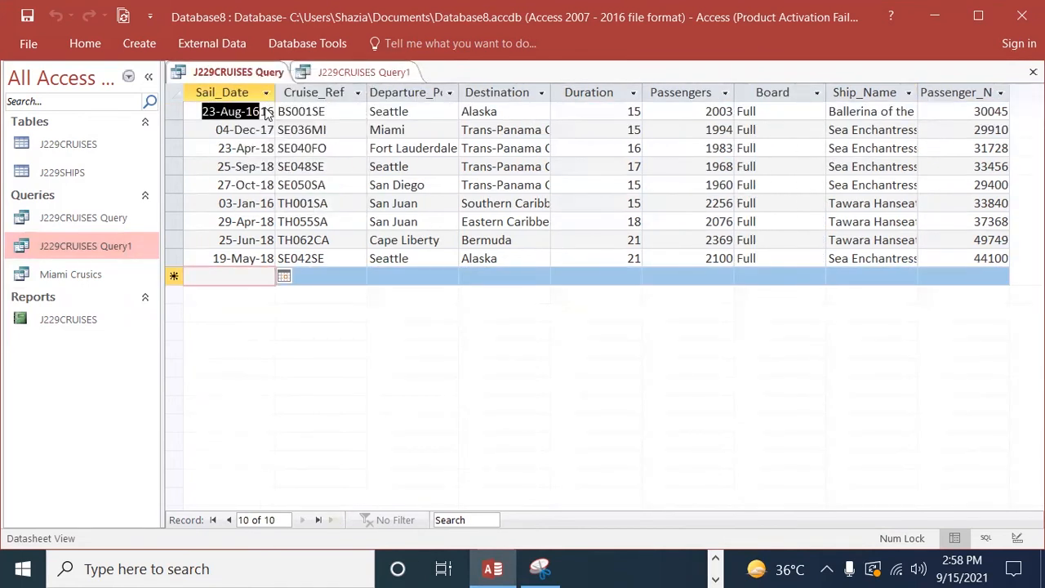
pyautogui.click(155, 44)
pyautogui.click(695, 76)
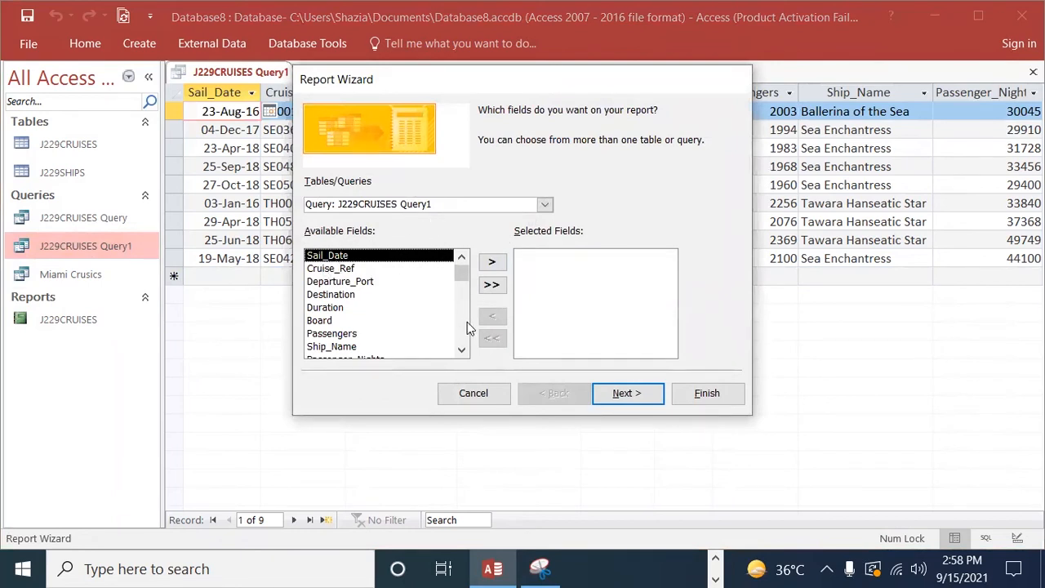
# Step: Include all available fields of J229CRUISES Query1 in the report, without any grouping levels
pyautogui.click(493, 285)
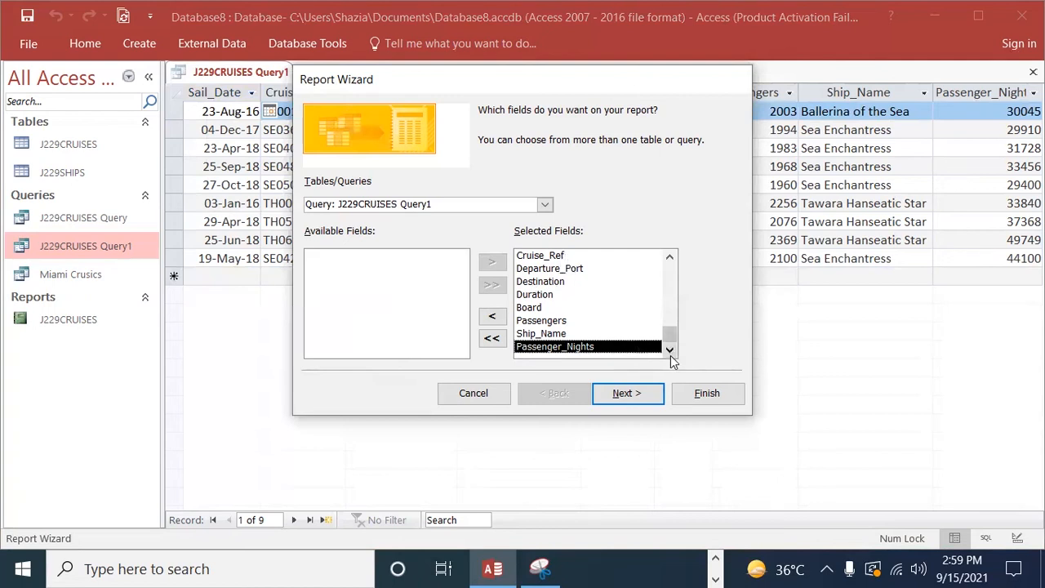
pyautogui.moveTo(669, 332); pyautogui.dragTo(669, 255)
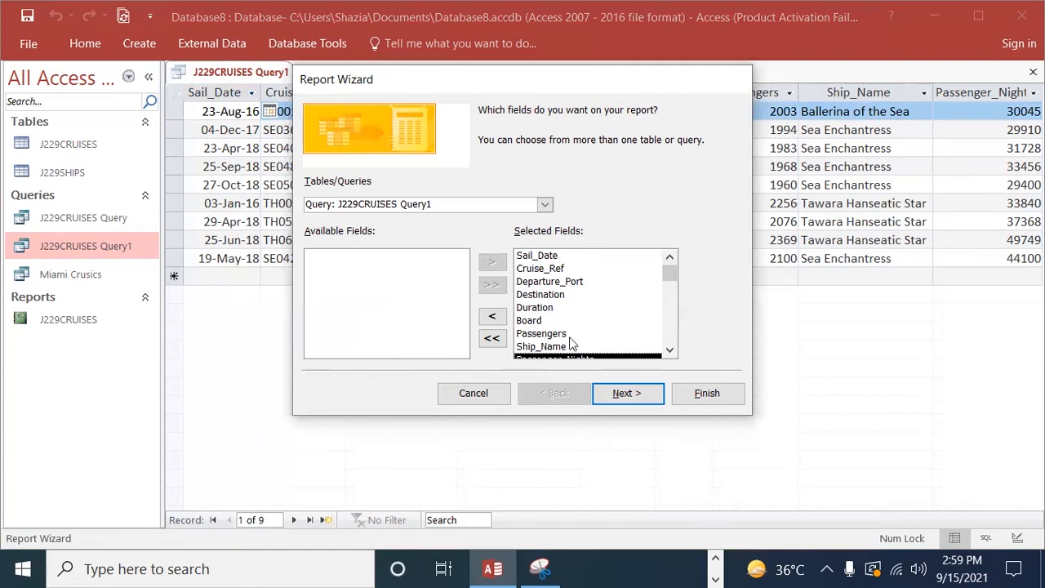
pyautogui.click(669, 351)
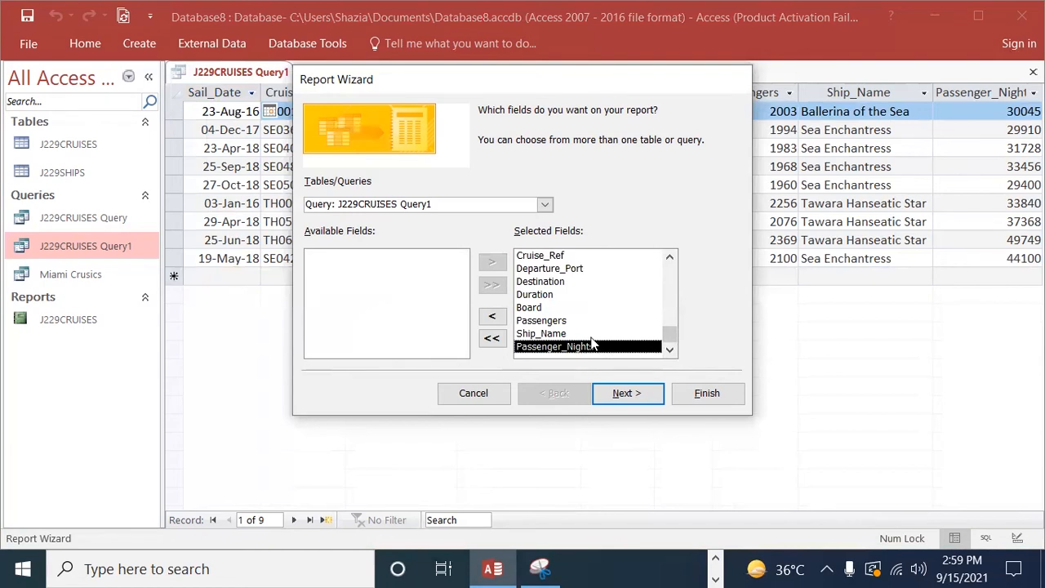
pyautogui.click(638, 399)
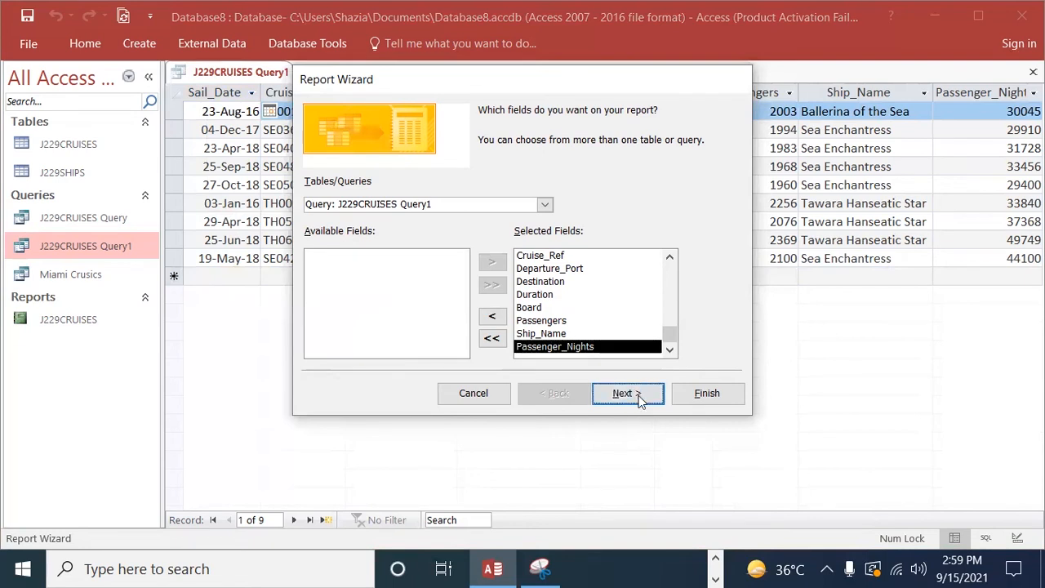
pyautogui.click(628, 394)
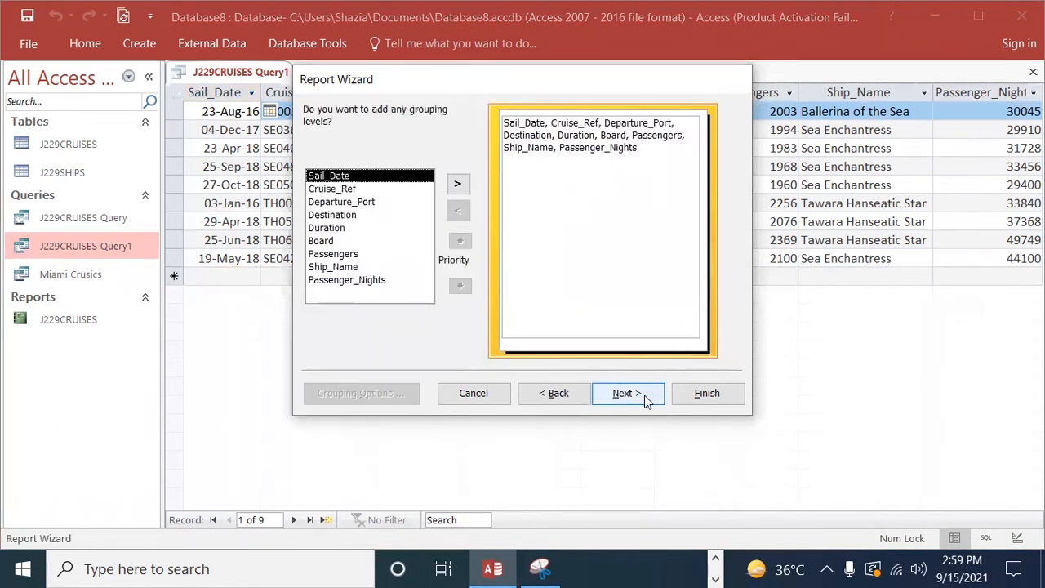
pyautogui.click(626, 393)
# Step: Sort the report by Destination ascending, then Duration descending, and set the page orientation to landscape
pyautogui.click(643, 175)
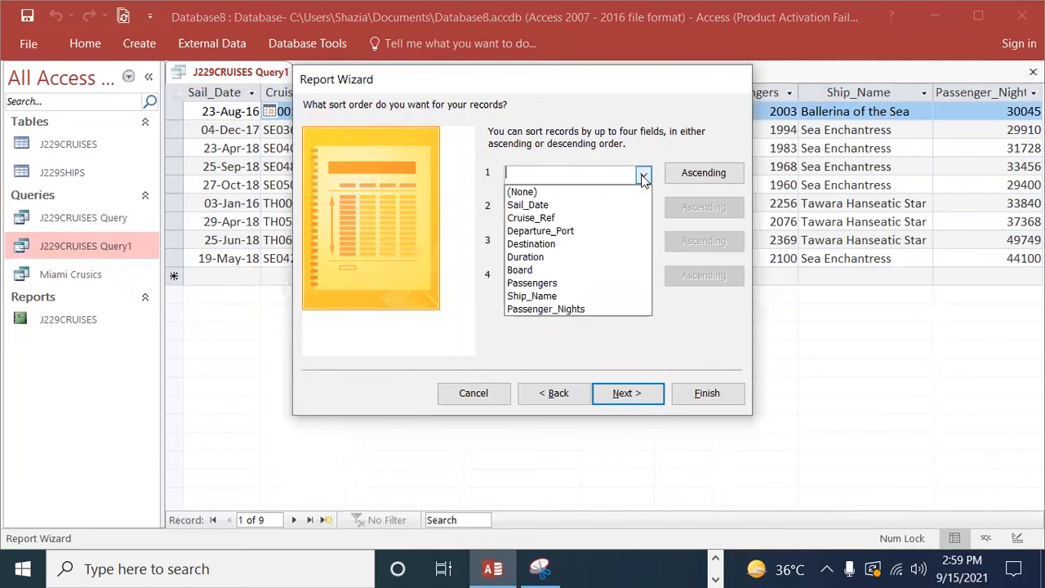
pyautogui.click(542, 243)
pyautogui.click(644, 210)
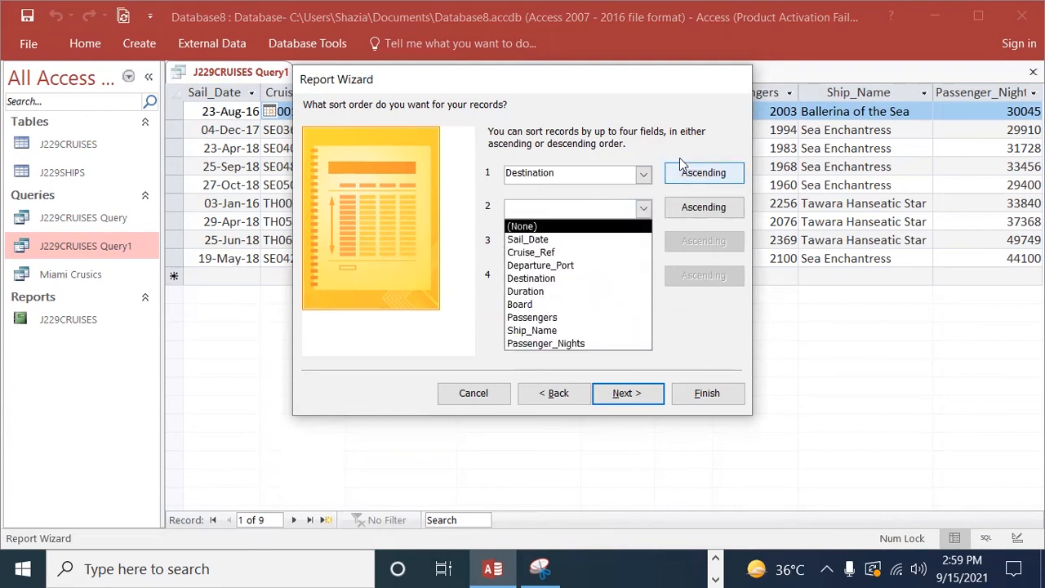
pyautogui.click(525, 292)
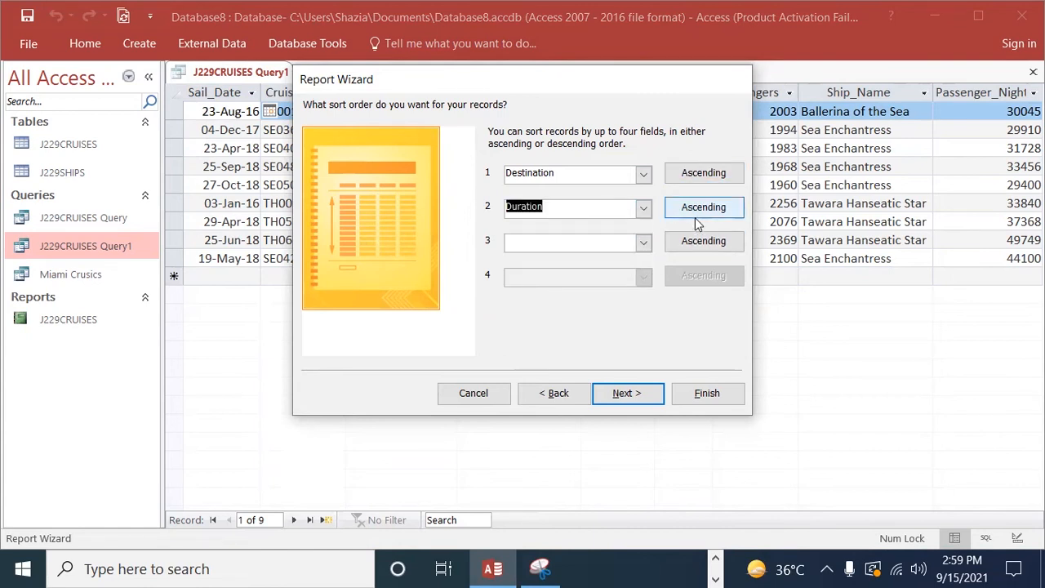
pyautogui.click(698, 213)
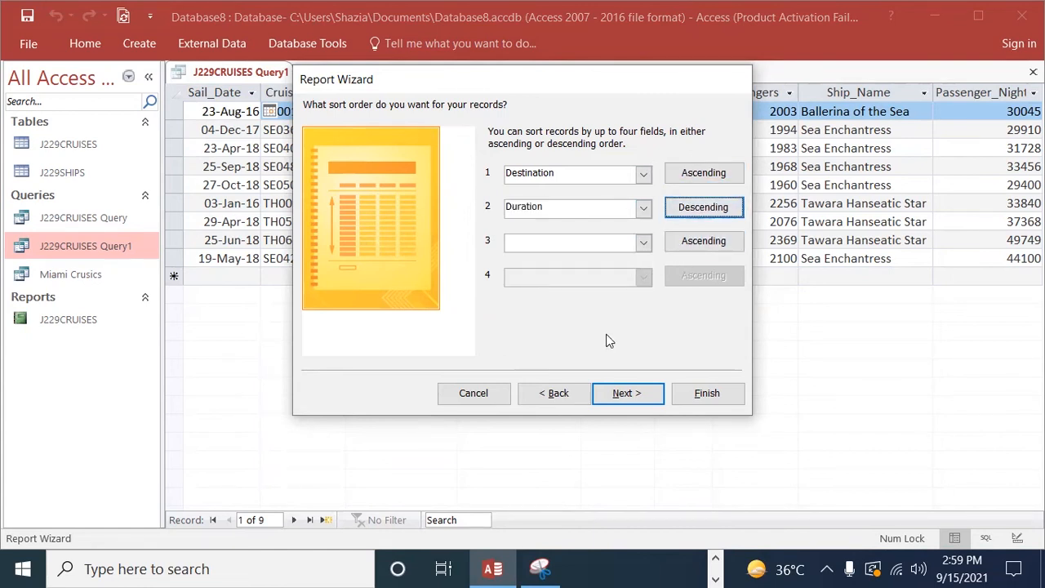
pyautogui.click(622, 394)
pyautogui.click(684, 175)
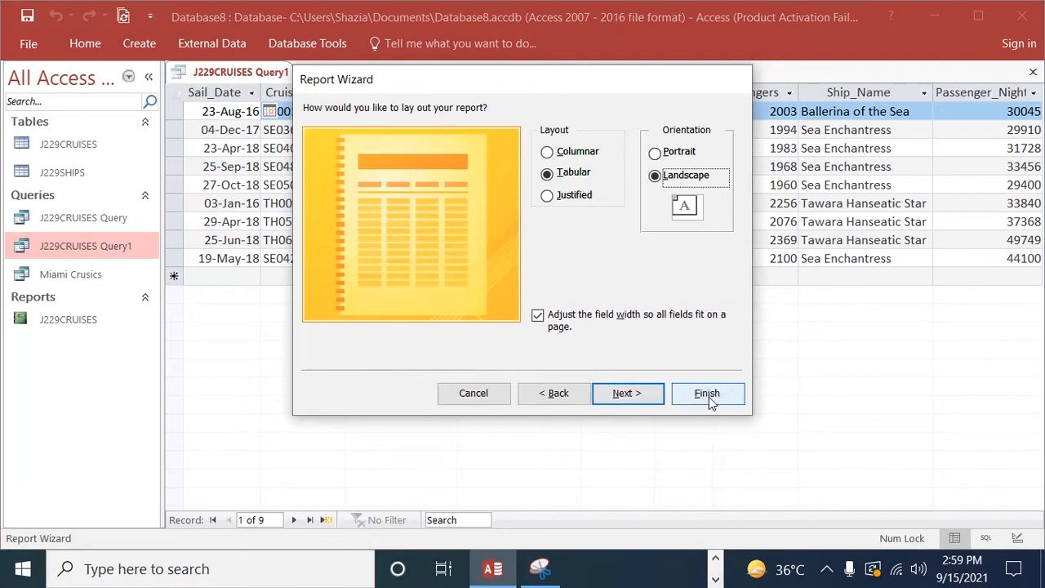
pyautogui.click(626, 395)
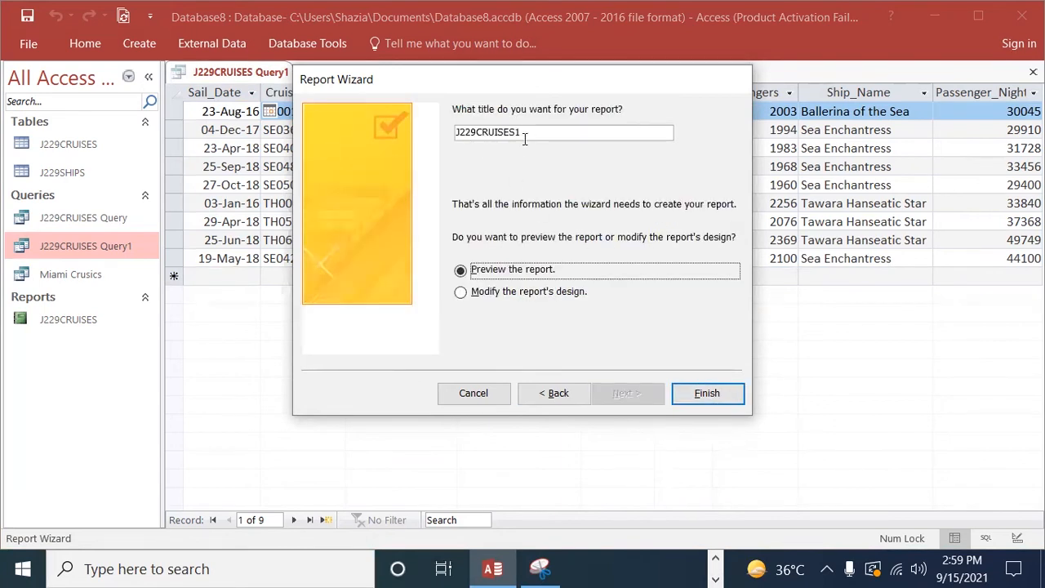
# Step: Title the report Report and finish the wizard with the report preview
pyautogui.moveTo(531, 135); pyautogui.dragTo(4, 123)
pyautogui.press('BackSpace')
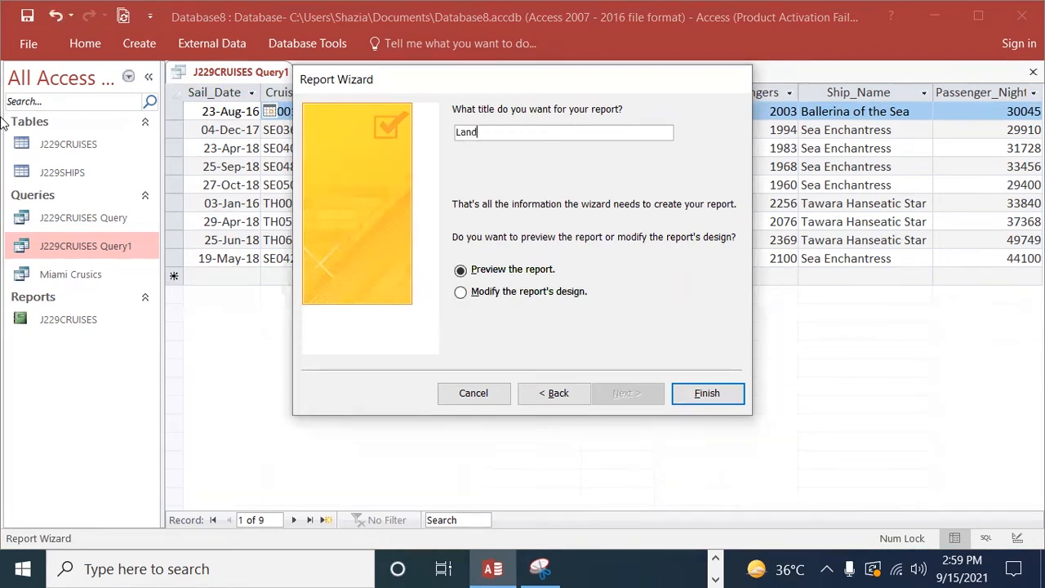
pyautogui.write('Landscape')
pyautogui.press('BackSpace')
pyautogui.press('BackSpace')
pyautogui.press('BackSpace')
pyautogui.press('BackSpace')
pyautogui.press('BackSpace')
pyautogui.press('BackSpace')
pyautogui.press('BackSpace')
pyautogui.press('BackSpace')
pyautogui.press('BackSpace')
pyautogui.press('BackSpace')
pyautogui.press('BackSpace')
pyautogui.press('BackSpace')
pyautogui.write('Reo')
pyautogui.press('BackSpace')
pyautogui.write('port')
pyautogui.click(702, 393)
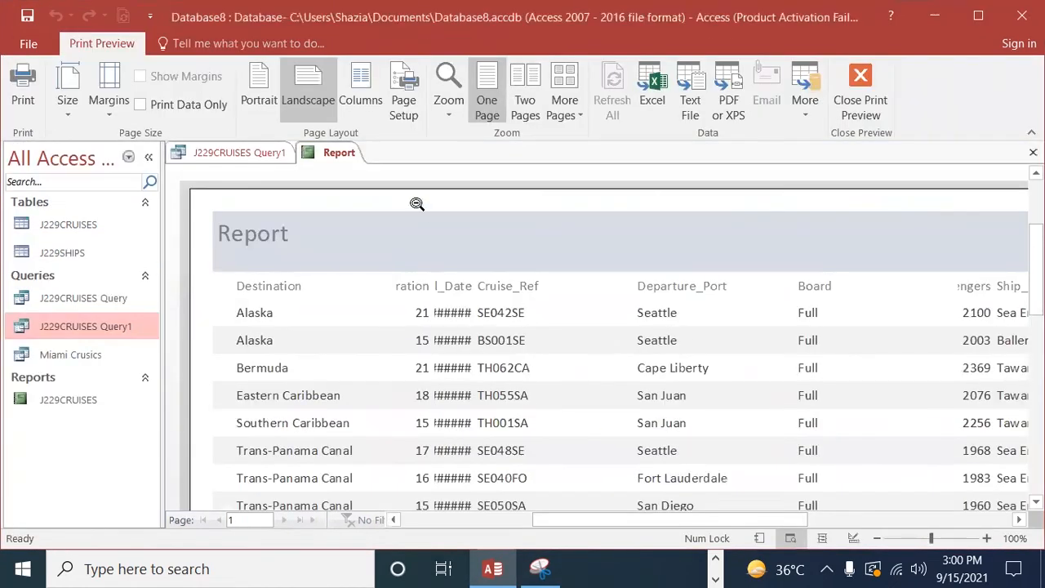
# Step: Close the print preview and widen the title label in the report header to about the 2.5 mark on the ruler
pyautogui.click(312, 241)
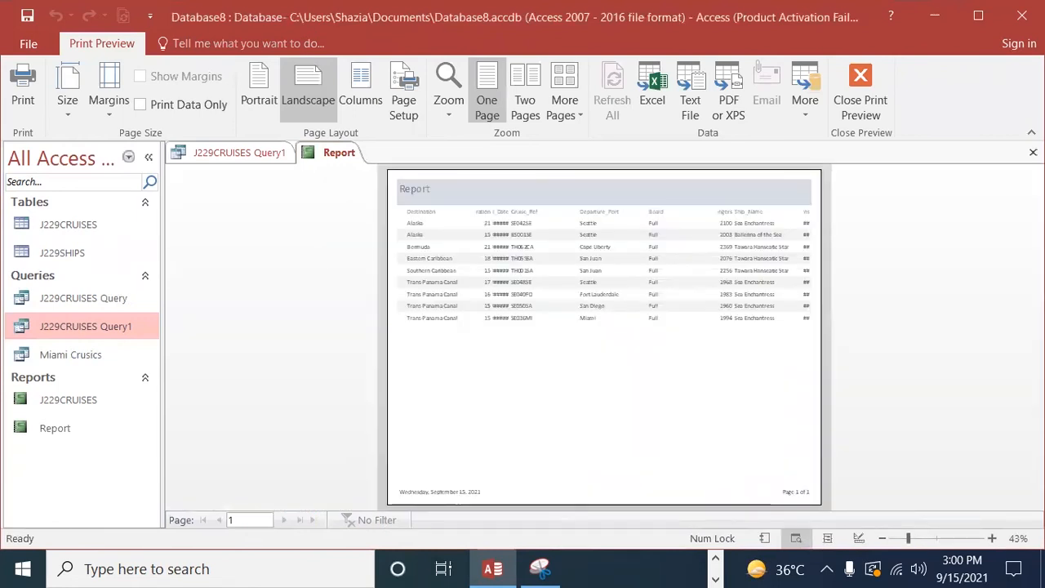
pyautogui.click(860, 90)
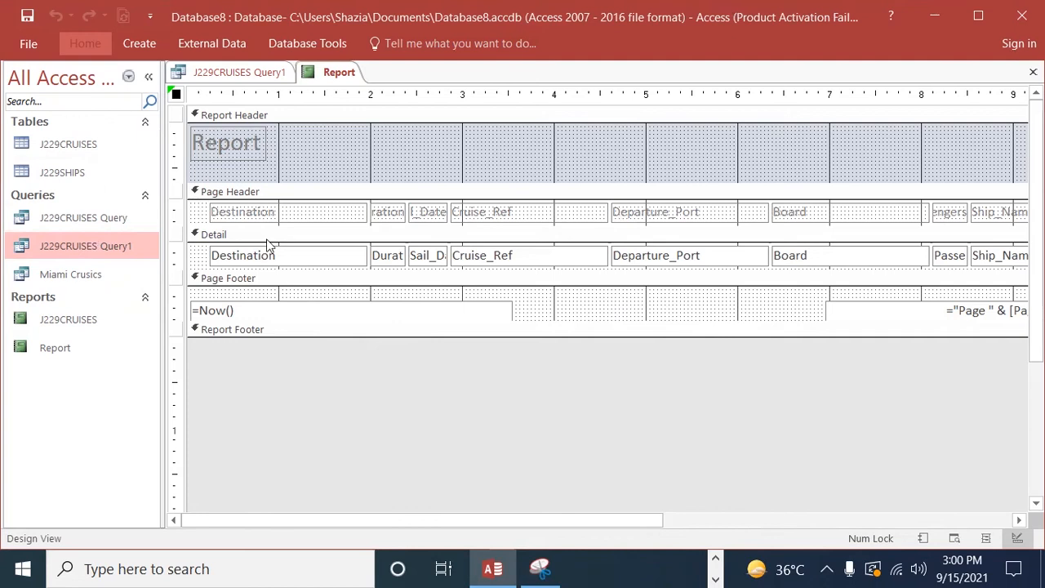
pyautogui.click(252, 153)
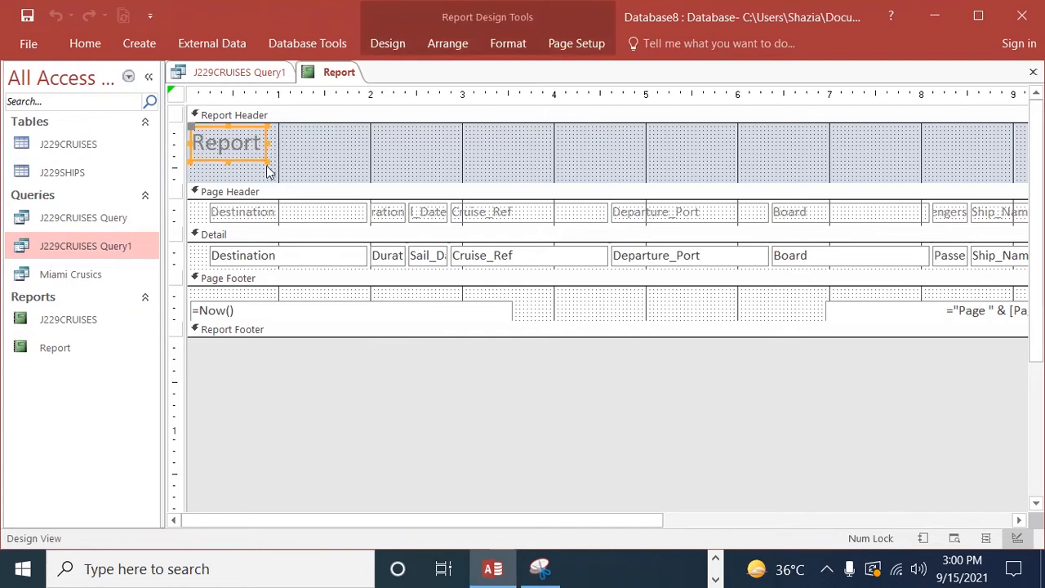
pyautogui.moveTo(266, 160); pyautogui.dragTo(418, 166)
# Step: Clear the existing title text from the label in the report header
pyautogui.click(285, 149)
pyautogui.press('BackSpace')
pyautogui.press('BackSpace')
pyautogui.press('BackSpace')
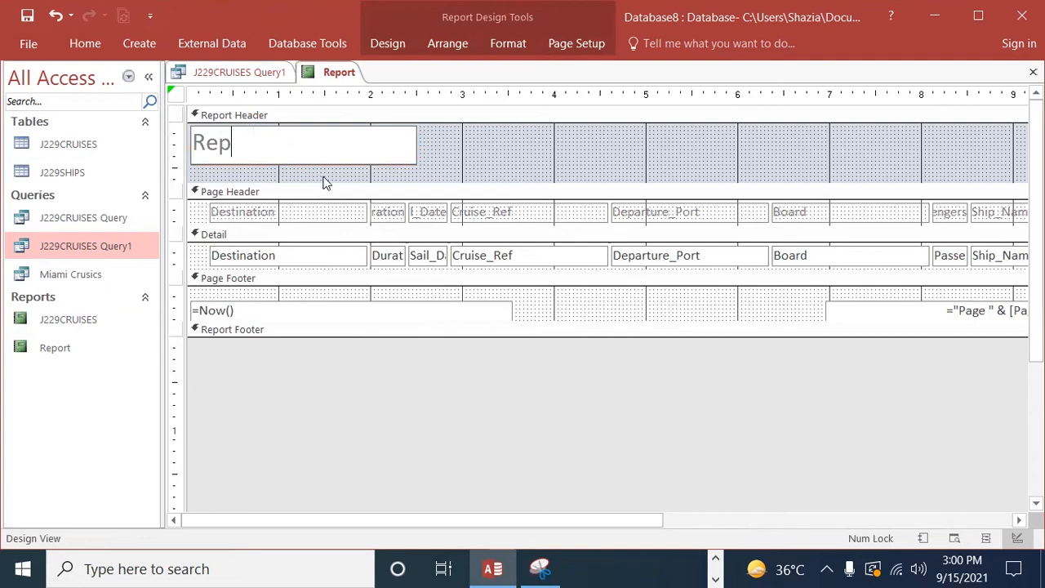
pyautogui.press('BackSpace')
pyautogui.press('BackSpace')
pyautogui.press('BackSpace')
pyautogui.click(743, 569)
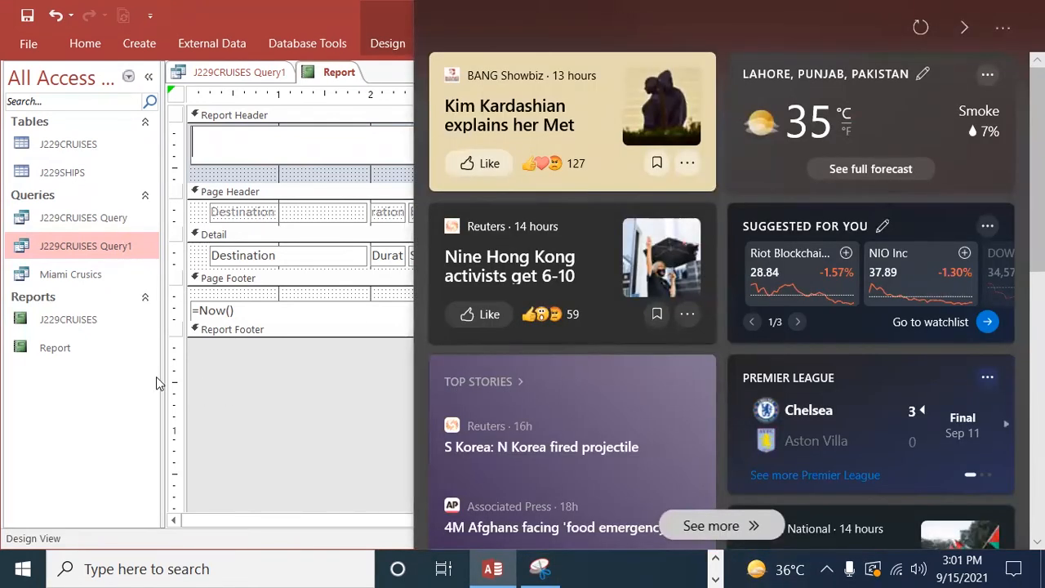
pyautogui.click(376, 6)
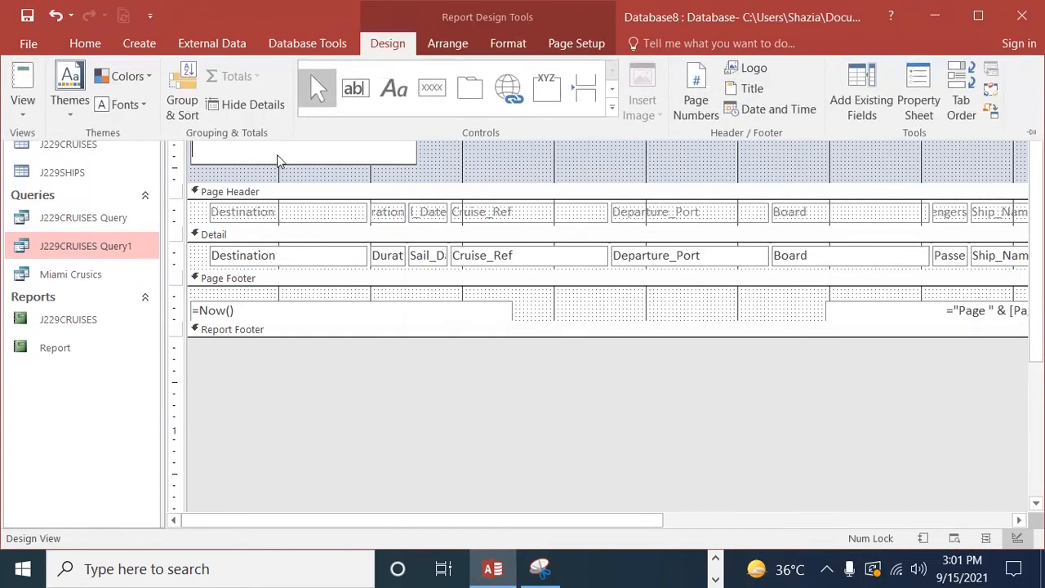
pyautogui.click(276, 155)
# Step: Copy the title Extended Cruise Sailings from question 24 of the exam paper PDF in Edge and return to the report in Access
pyautogui.click(715, 562)
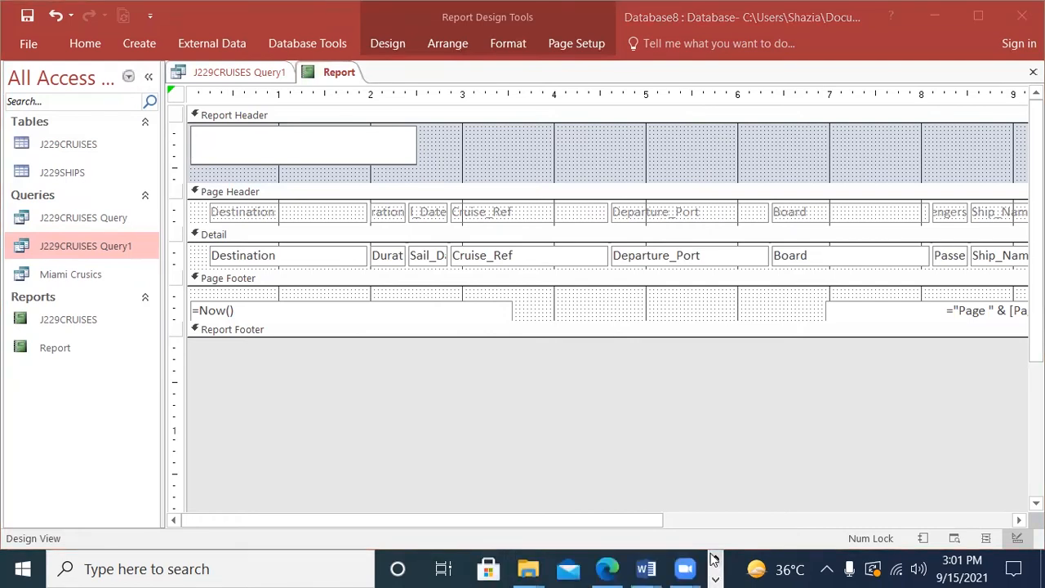
pyautogui.click(607, 569)
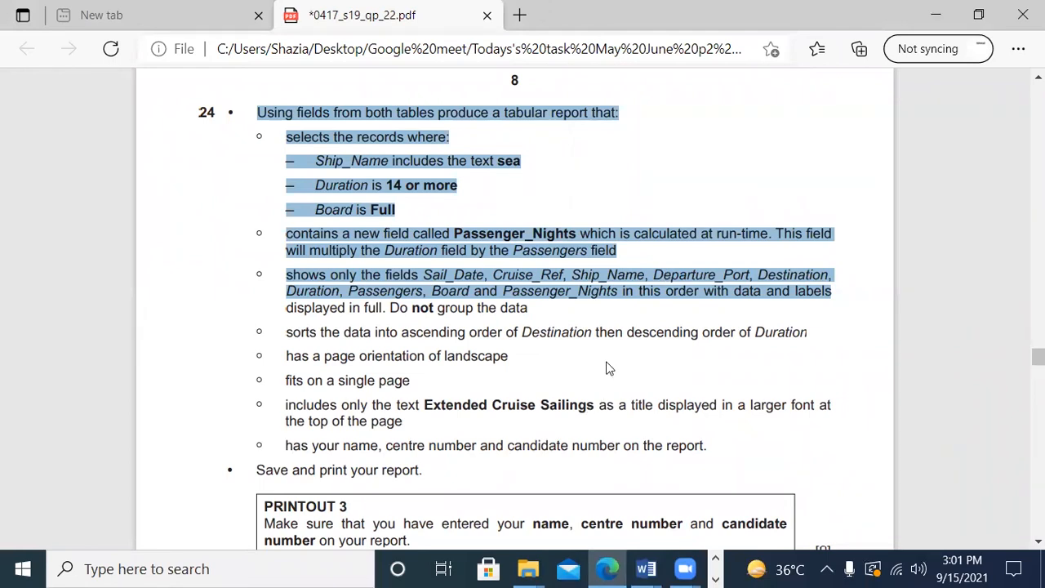
pyautogui.scroll(-1, 545, 190)
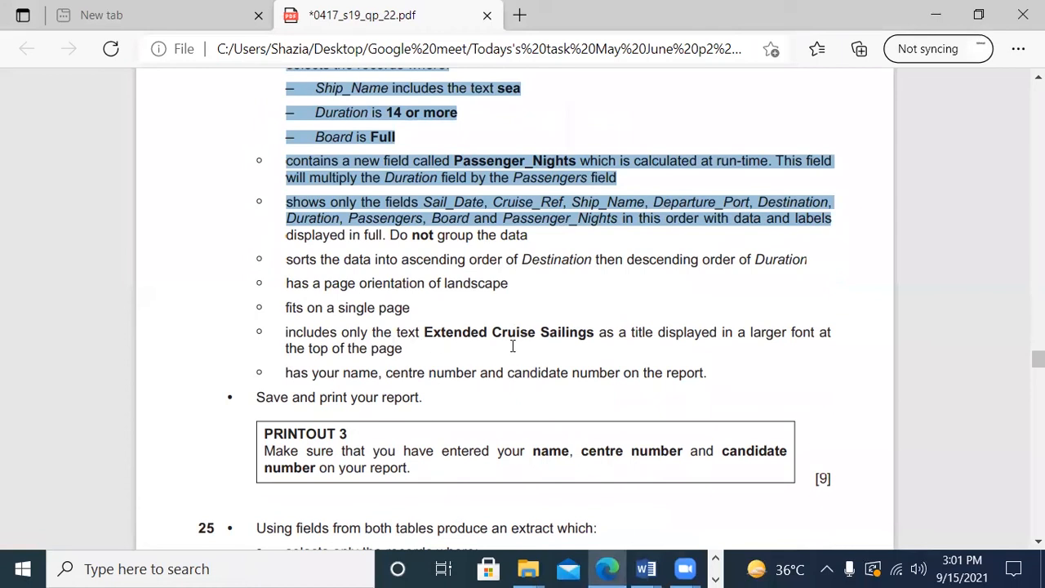
pyautogui.moveTo(599, 333); pyautogui.dragTo(422, 343)
pyautogui.hotkey('ctrl', 'c')
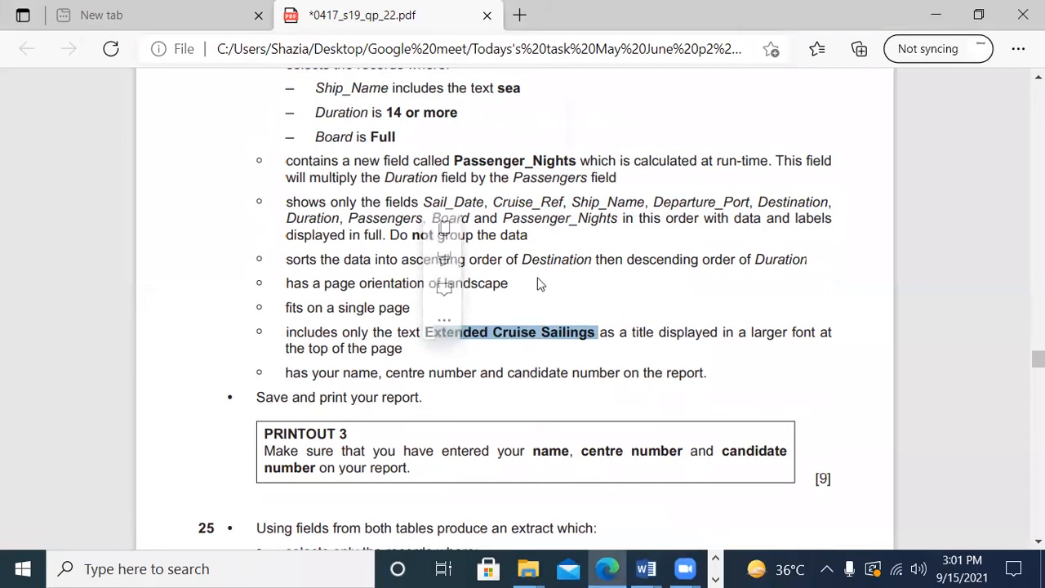
pyautogui.moveTo(426, 334); pyautogui.dragTo(591, 334)
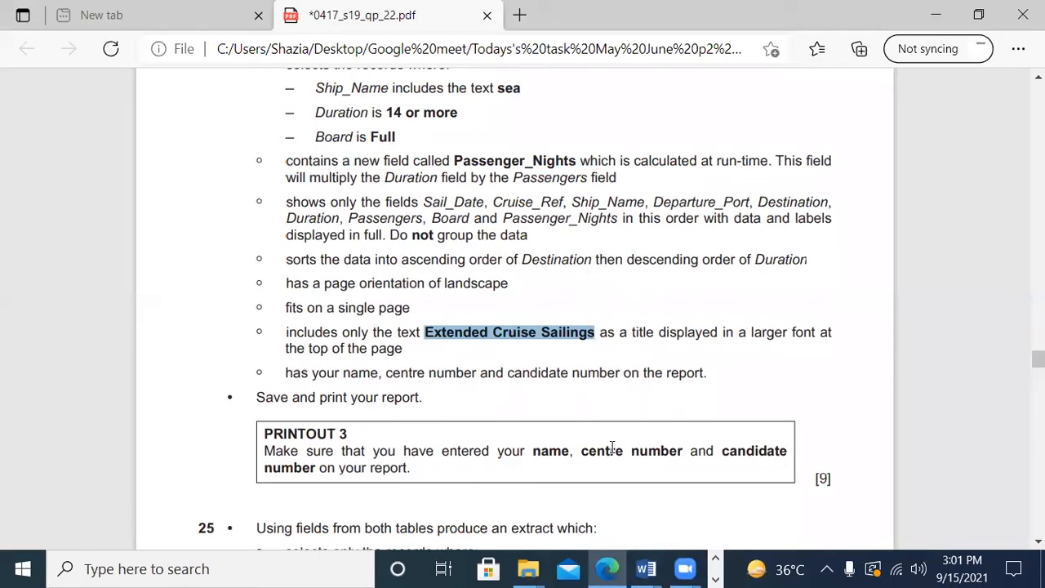
pyautogui.click(715, 579)
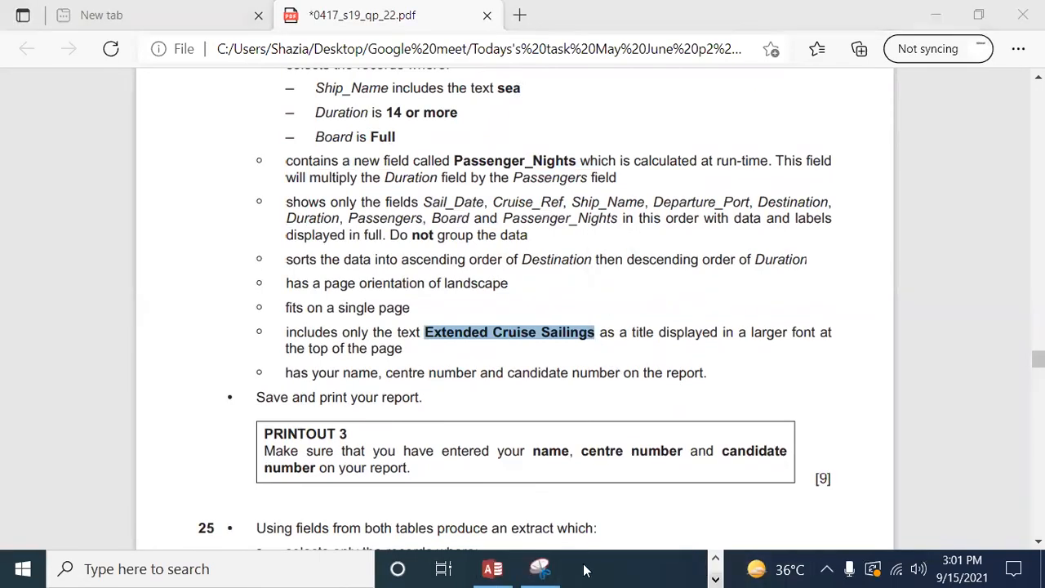
pyautogui.click(492, 569)
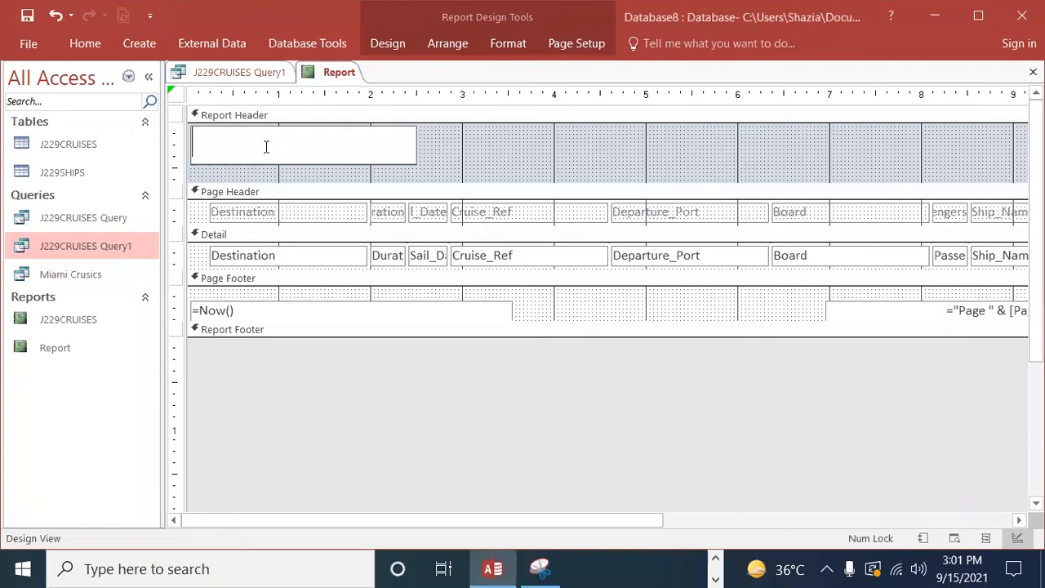
# Step: Enter Extended Cruise Sailings as the report header's title and open the report footer section to about 0.6 inch high
pyautogui.hotkey('ctrl', 'v')
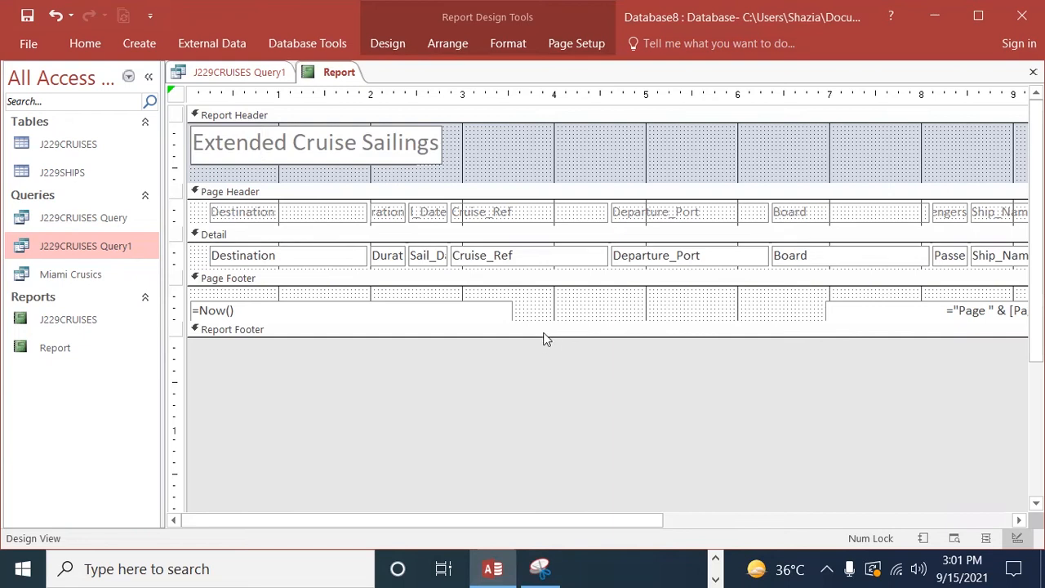
pyautogui.moveTo(544, 335); pyautogui.dragTo(546, 390)
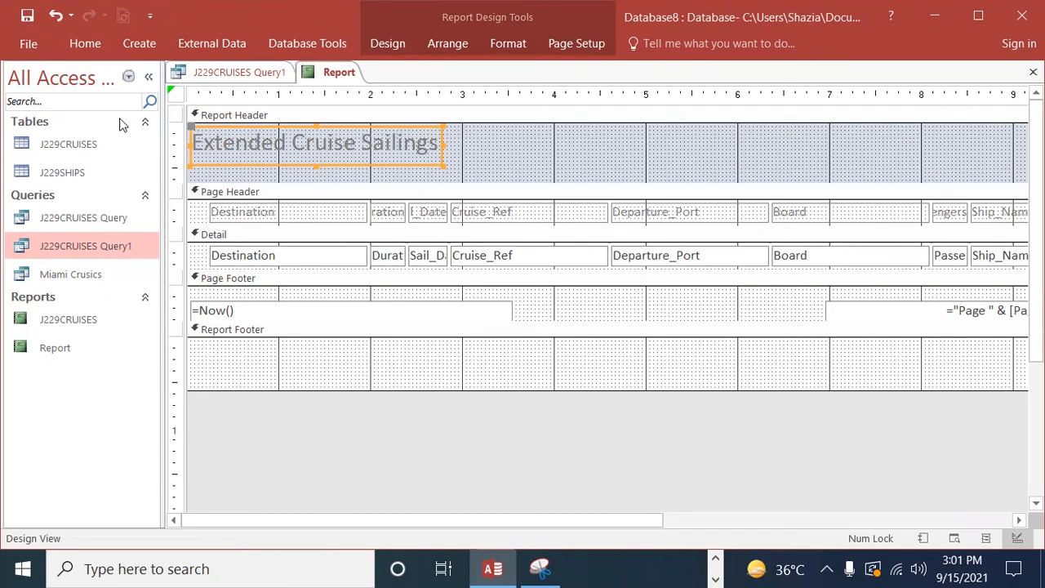
# Step: Show the report in Layout View and examine the headings and column widths across the full page
pyautogui.click(86, 45)
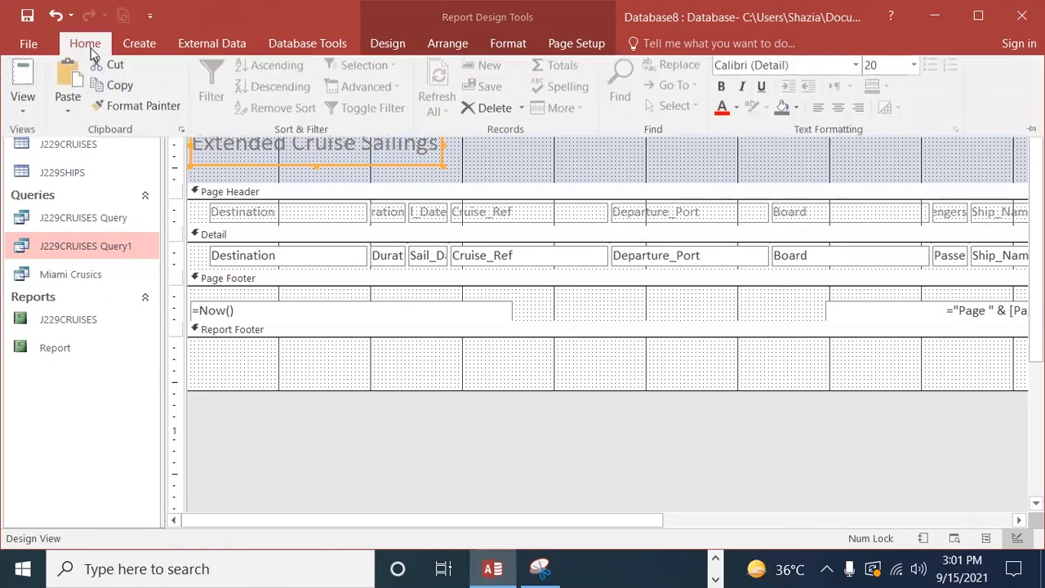
pyautogui.click(26, 121)
pyautogui.click(46, 227)
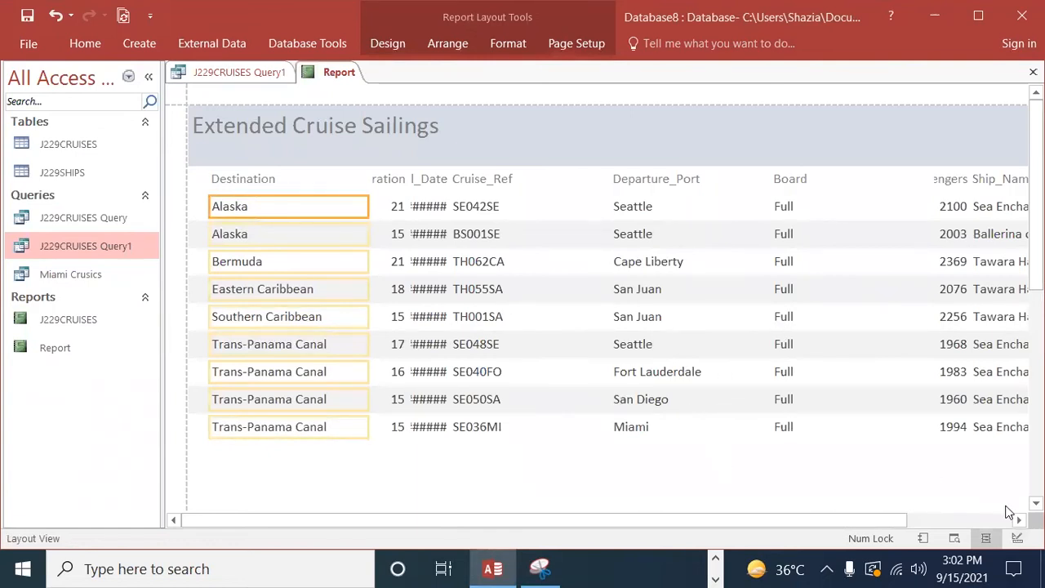
pyautogui.click(1018, 521)
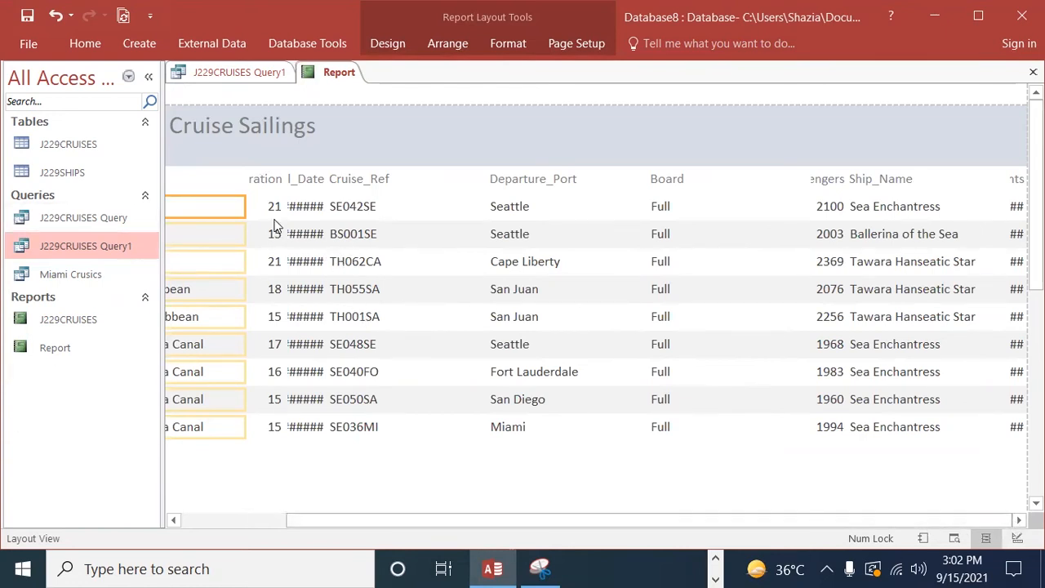
# Step: Nudge the Destination column heading slightly to the left and return the report to Design View
pyautogui.click(225, 182)
pyautogui.press('Left')
pyautogui.press('Left')
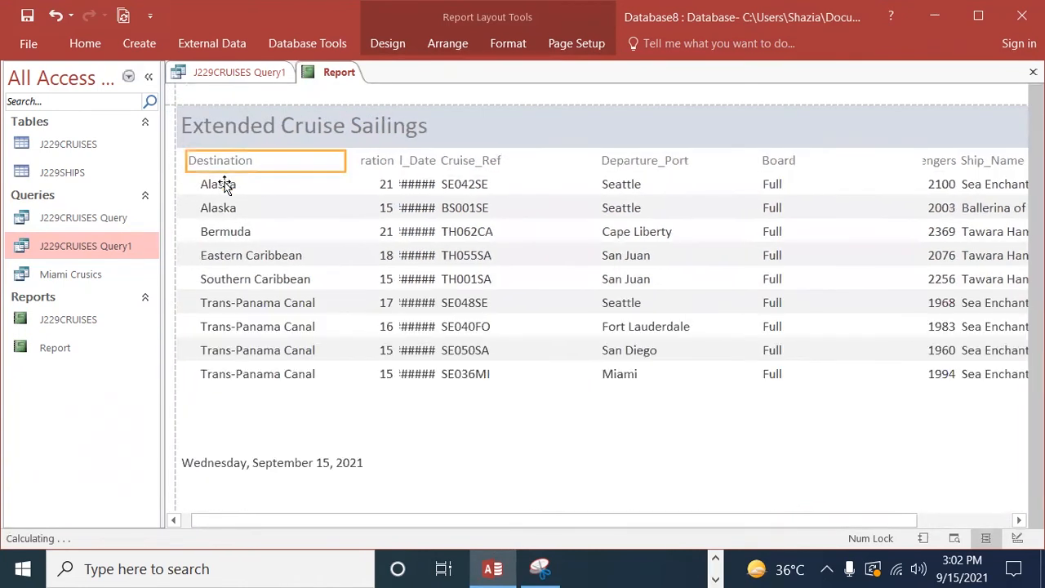
pyautogui.click(243, 162)
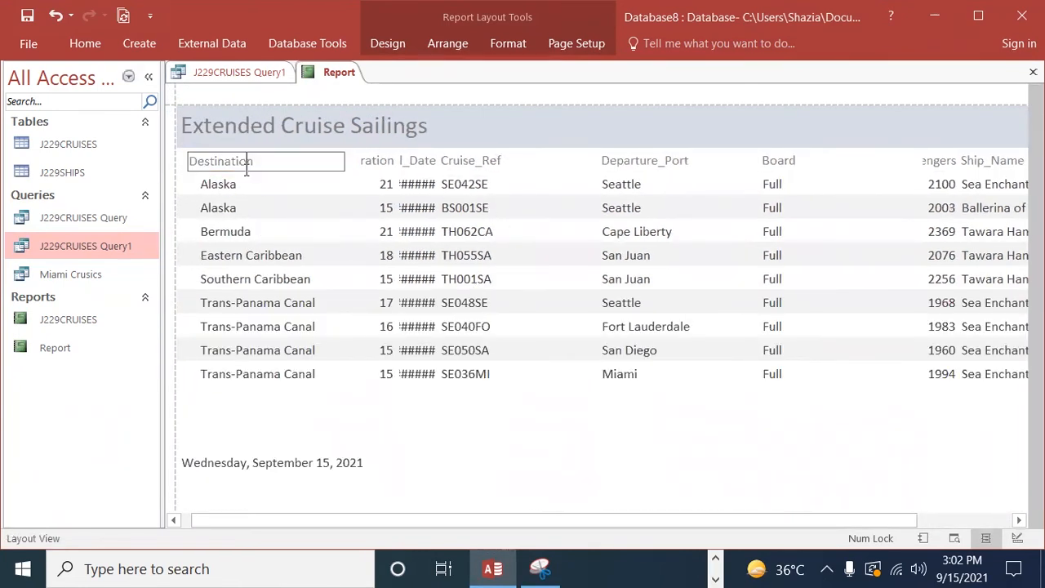
pyautogui.click(83, 44)
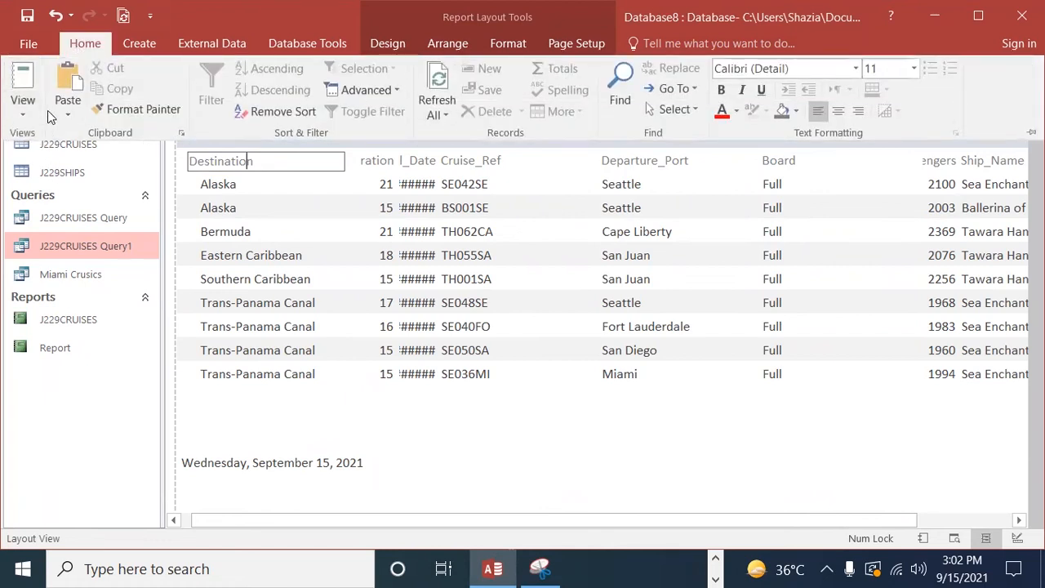
pyautogui.click(25, 119)
pyautogui.click(61, 263)
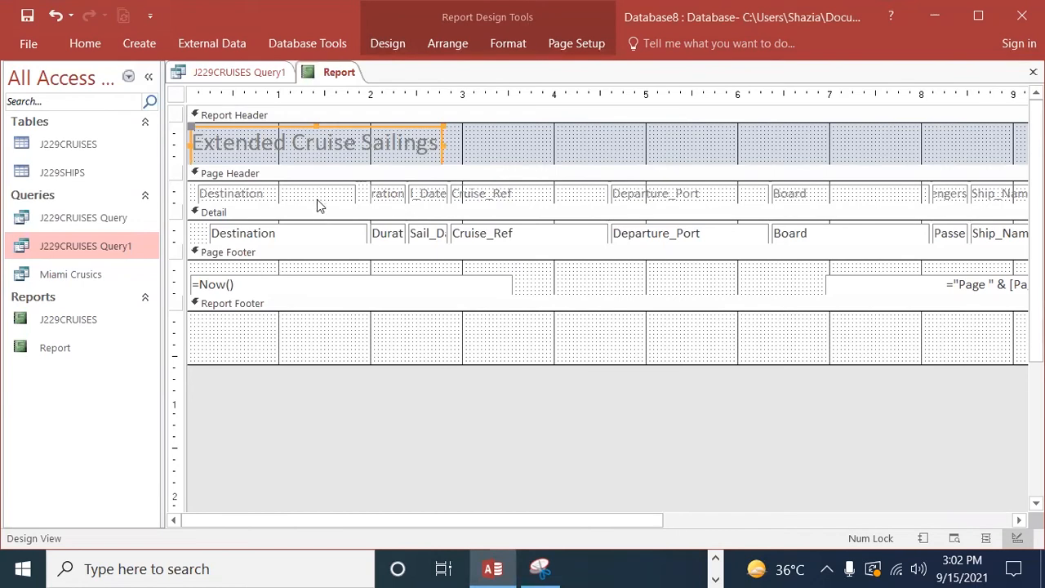
# Step: Deepen the page header to move the Destination heading below its row, and place a widened Sail_Date heading first, ending near the 1 mark
pyautogui.moveTo(319, 208); pyautogui.dragTo(318, 239)
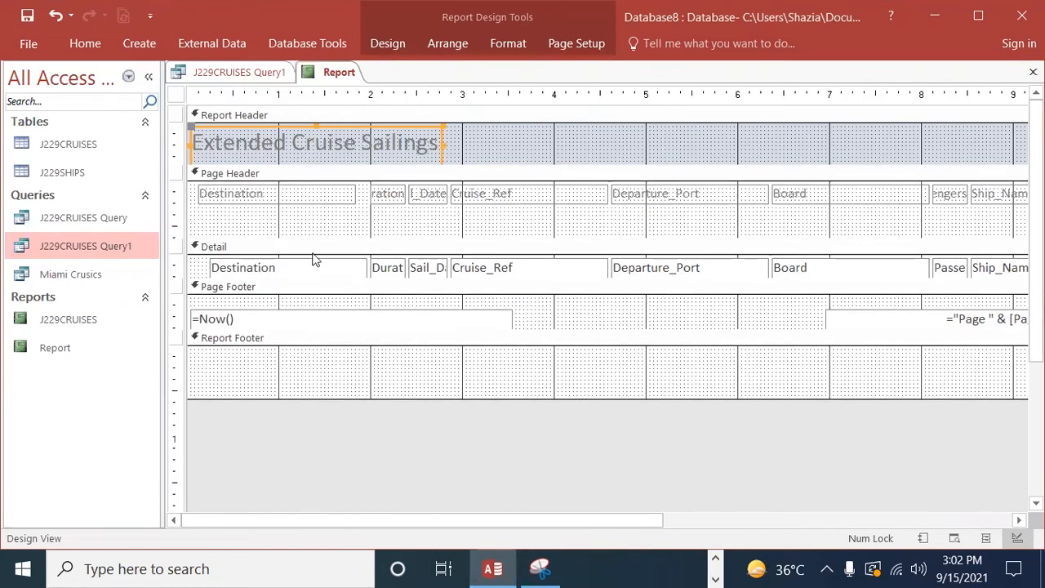
pyautogui.moveTo(305, 195); pyautogui.dragTo(377, 226)
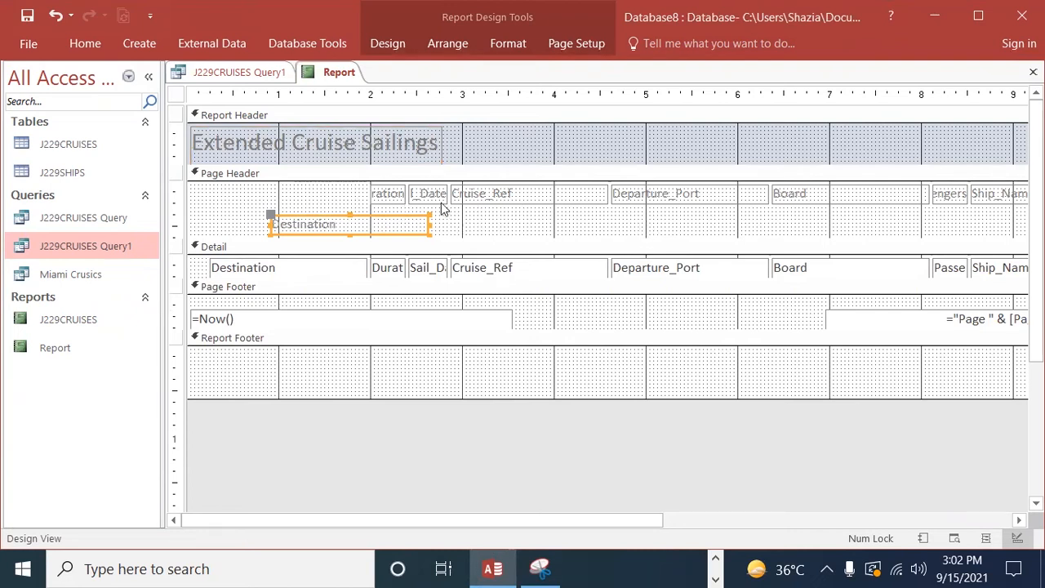
pyautogui.moveTo(421, 196); pyautogui.dragTo(278, 196)
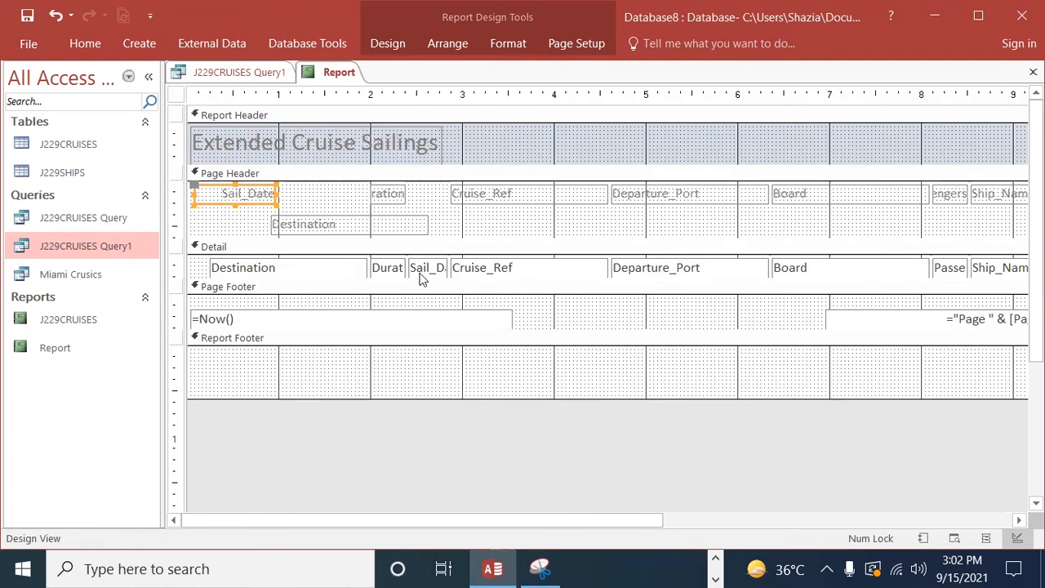
# Step: Deepen the Detail section to move the Destination field below its row, and place the Sail_Date field first, widened to about the 1 mark
pyautogui.moveTo(416, 282); pyautogui.dragTo(415, 328)
pyautogui.moveTo(275, 271); pyautogui.dragTo(452, 307)
pyautogui.moveTo(432, 270); pyautogui.dragTo(224, 270)
pyautogui.moveTo(218, 268); pyautogui.dragTo(281, 266)
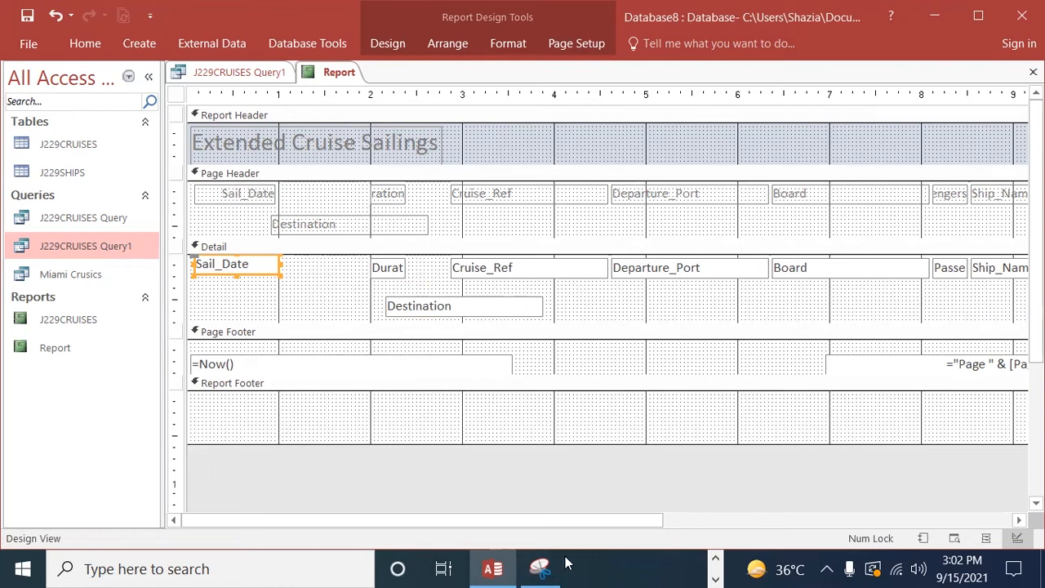
# Step: Move the Duration heading below its row and place the Cruise_Ref heading second, narrowed to span the 1 to 2 marks
pyautogui.moveTo(401, 199); pyautogui.dragTo(501, 233)
pyautogui.click(529, 196)
pyautogui.moveTo(529, 196); pyautogui.dragTo(373, 197)
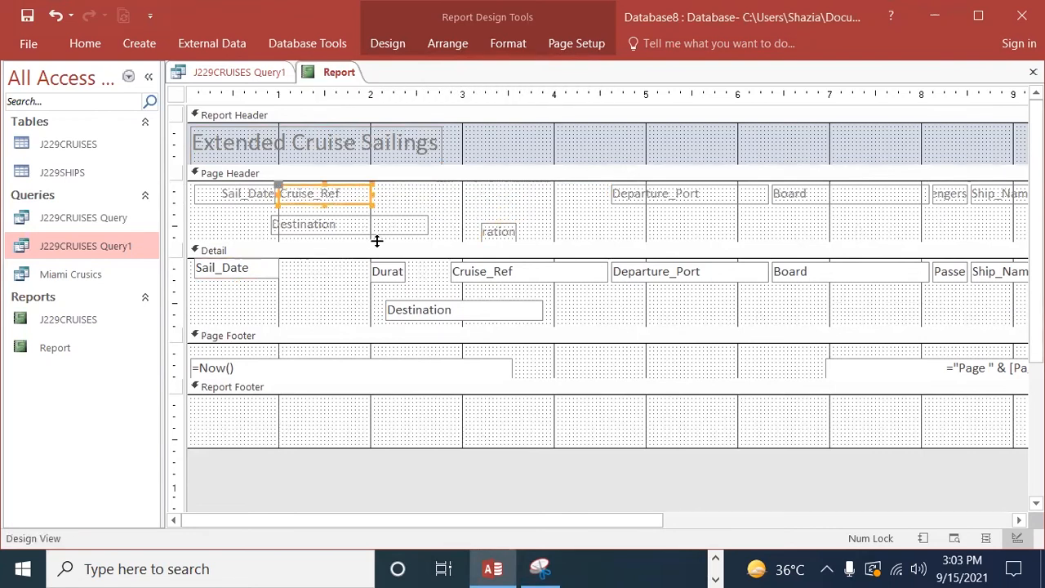
# Step: Shift the Duration field aside and place the Cruise_Ref field second in the Detail section, narrowed to about the 2 mark
pyautogui.moveTo(506, 277); pyautogui.dragTo(290, 276)
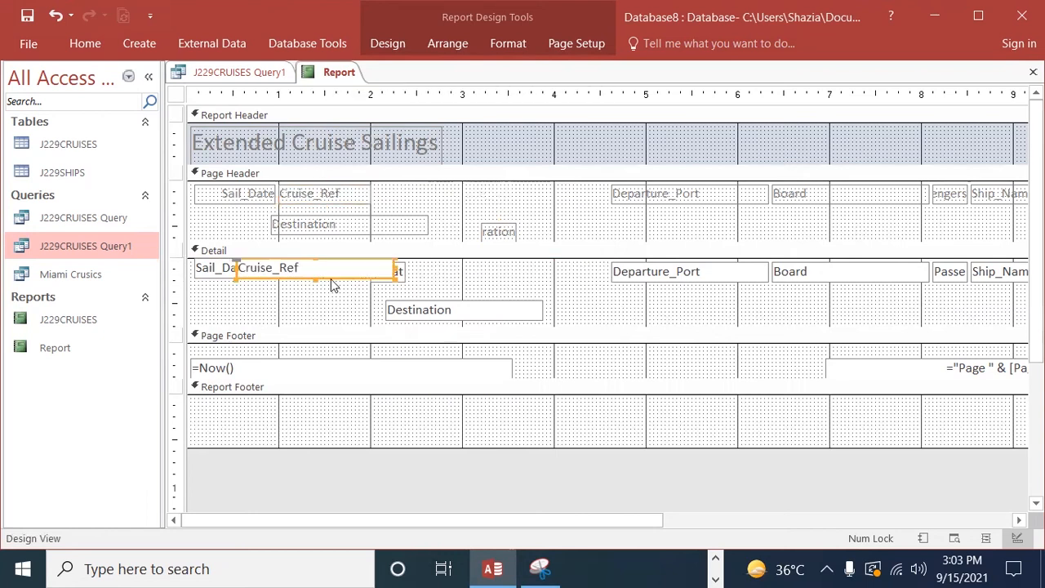
pyautogui.moveTo(394, 272); pyautogui.dragTo(459, 283)
pyautogui.click(397, 283)
pyautogui.click(343, 281)
pyautogui.moveTo(343, 282); pyautogui.dragTo(351, 278)
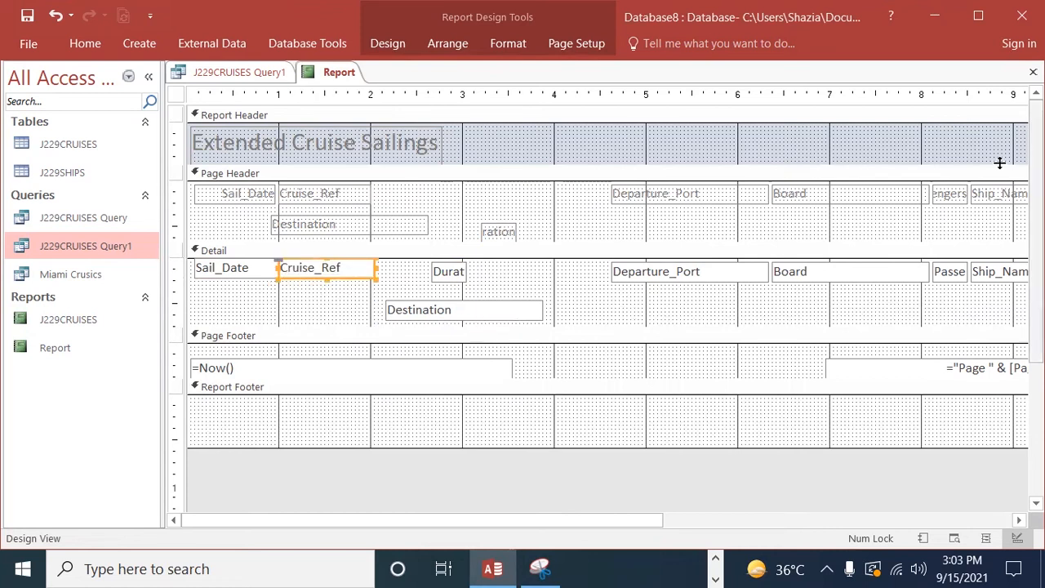
# Step: Place the Ship_Name heading and field third, moving the Duration field below its row and narrowing the Ship_Name field to about the 3.2 mark
pyautogui.click(1003, 196)
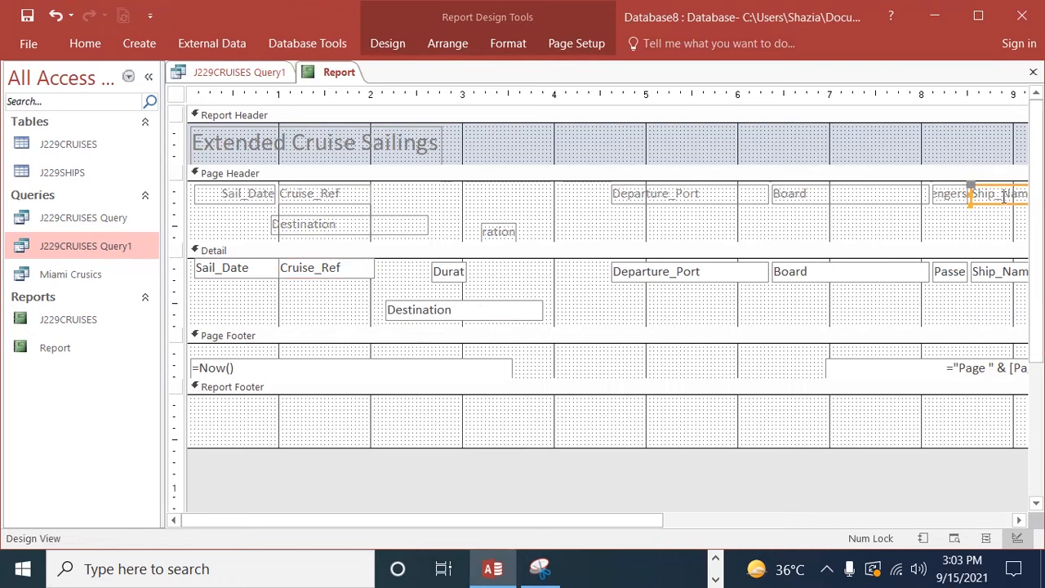
pyautogui.moveTo(983, 205); pyautogui.dragTo(384, 205)
pyautogui.click(1000, 278)
pyautogui.moveTo(459, 276); pyautogui.dragTo(607, 309)
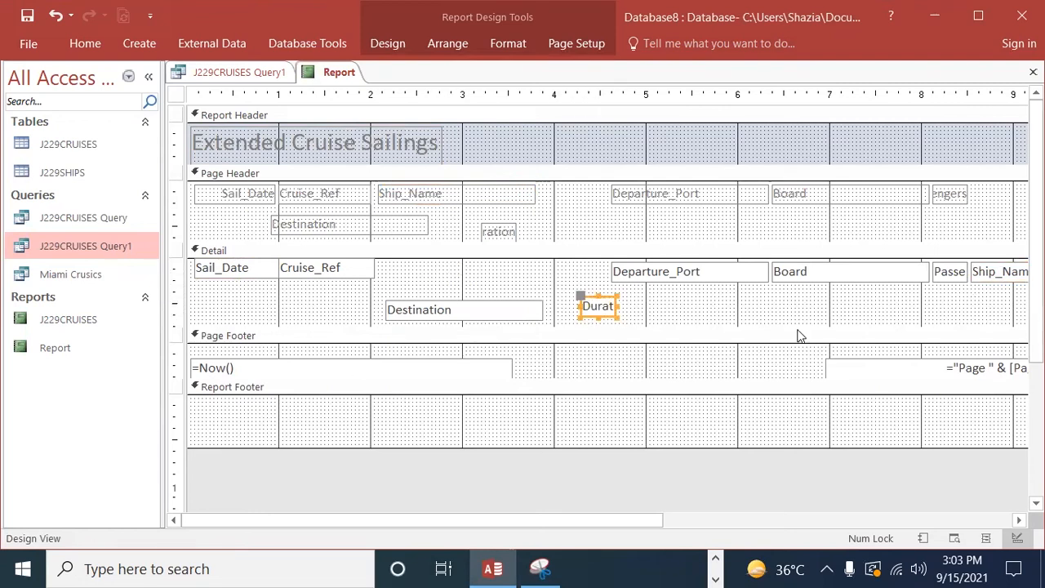
pyautogui.click(1003, 276)
pyautogui.moveTo(1002, 276); pyautogui.dragTo(404, 275)
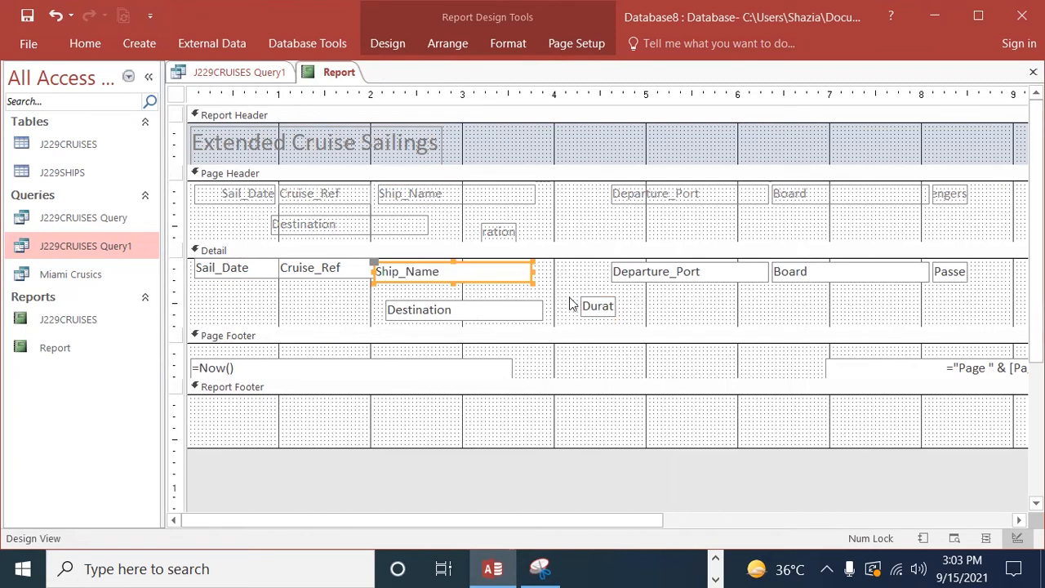
pyautogui.moveTo(532, 270); pyautogui.dragTo(480, 271)
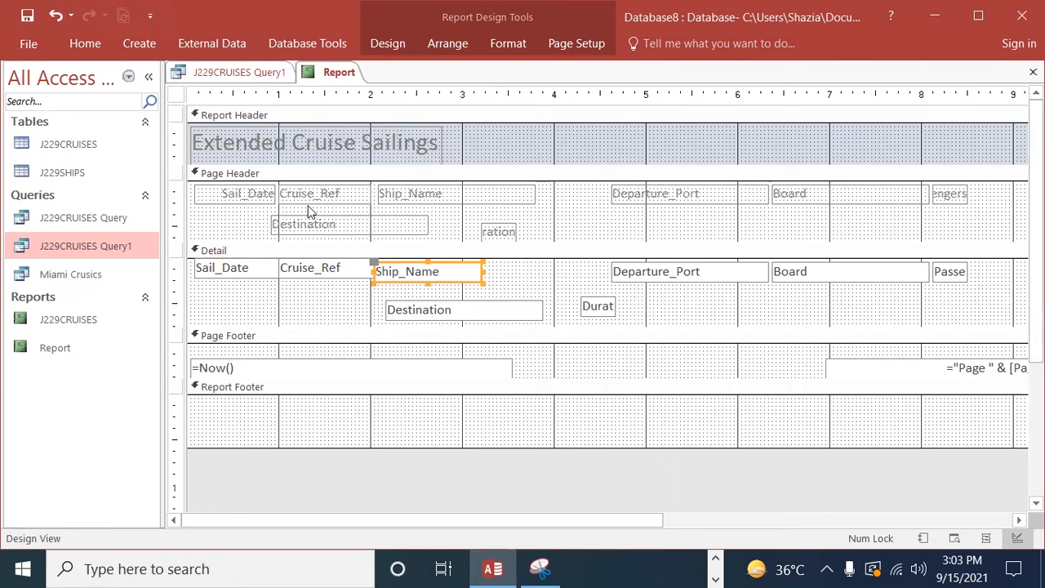
# Step: Place the Departure_Port heading and field fourth, starting near the 3.9 mark and narrowed to end just past the 5 mark
pyautogui.click(660, 194)
pyautogui.moveTo(660, 195); pyautogui.dragTo(594, 195)
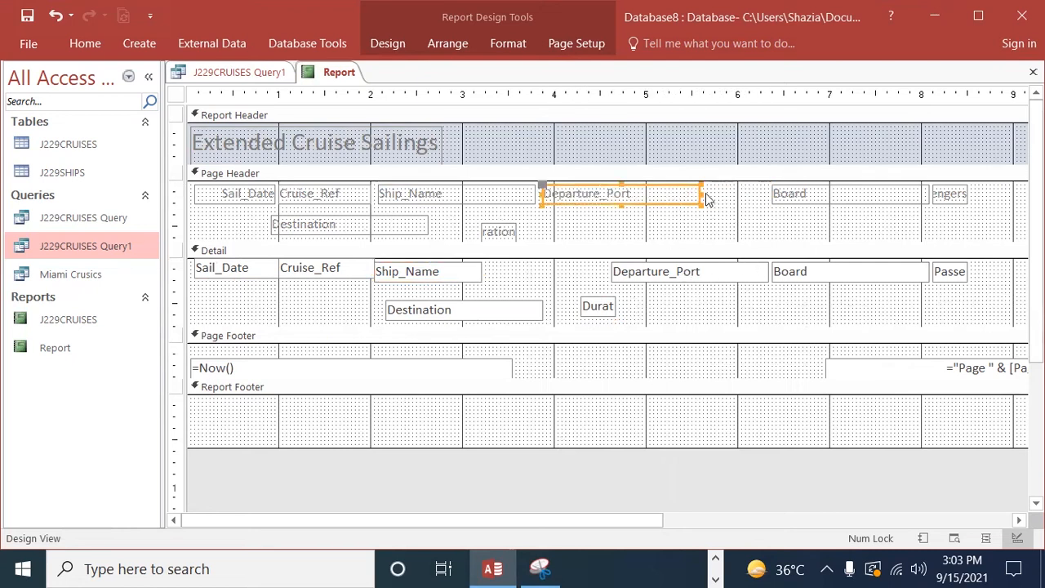
pyautogui.moveTo(700, 193); pyautogui.dragTo(651, 196)
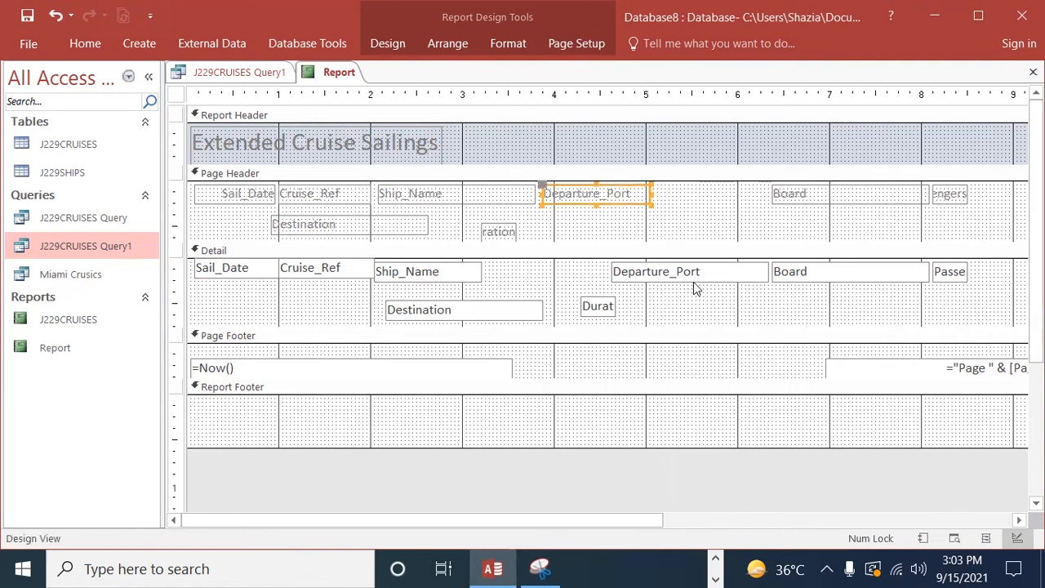
pyautogui.moveTo(669, 276); pyautogui.dragTo(603, 263)
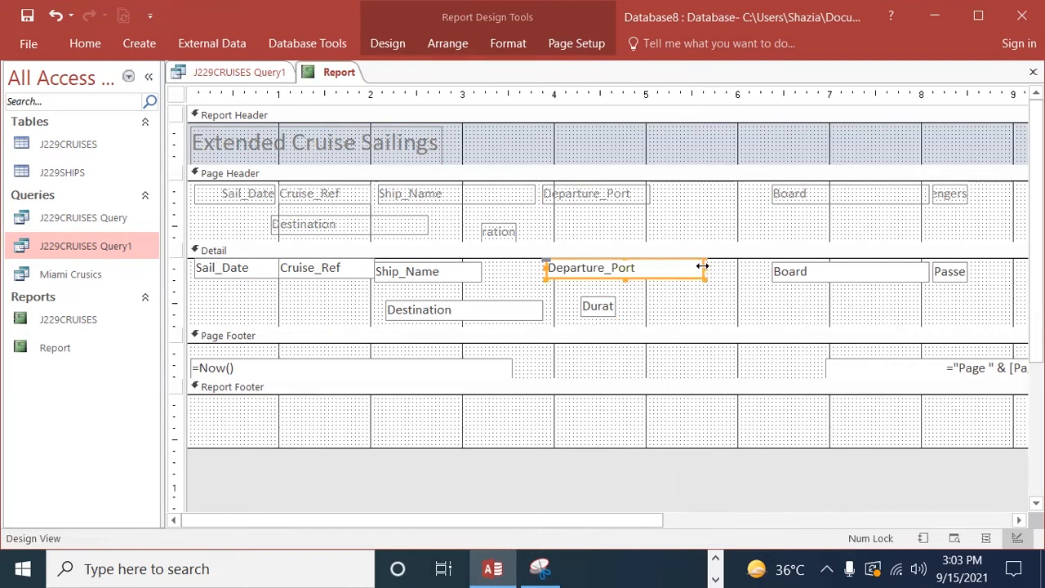
pyautogui.moveTo(702, 268); pyautogui.dragTo(663, 269)
# Step: Narrow the Destination heading to about 1 inch and place it in the heading row right after Departure_Port
pyautogui.moveTo(387, 229); pyautogui.dragTo(735, 233)
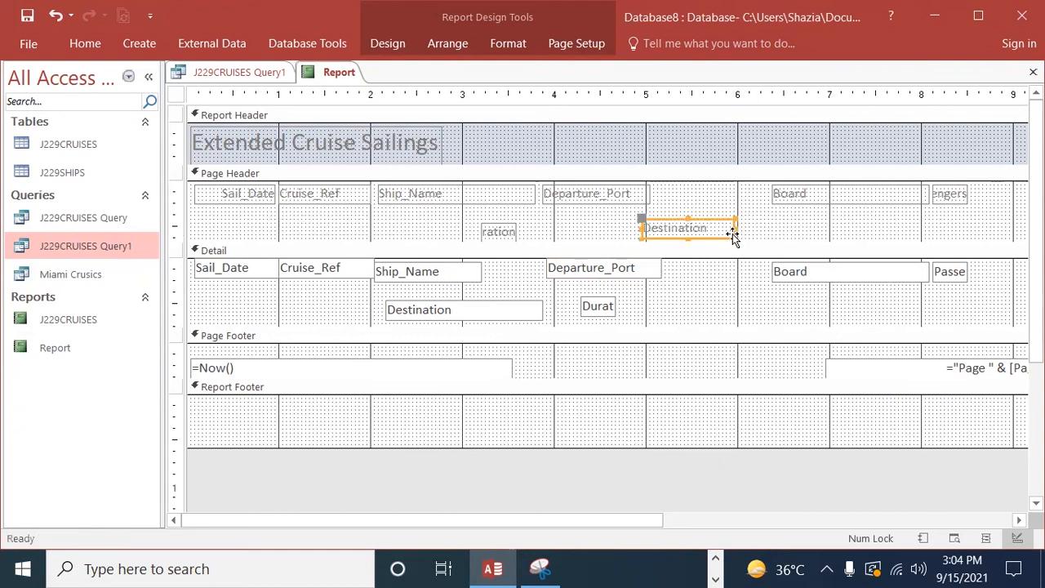
pyautogui.click(679, 222)
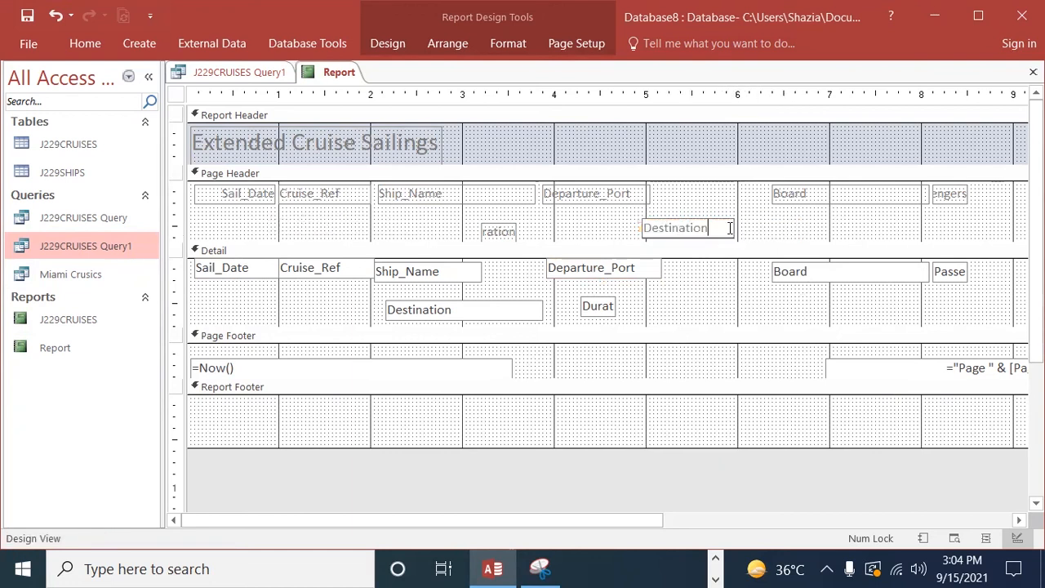
pyautogui.click(604, 228)
pyautogui.click(681, 231)
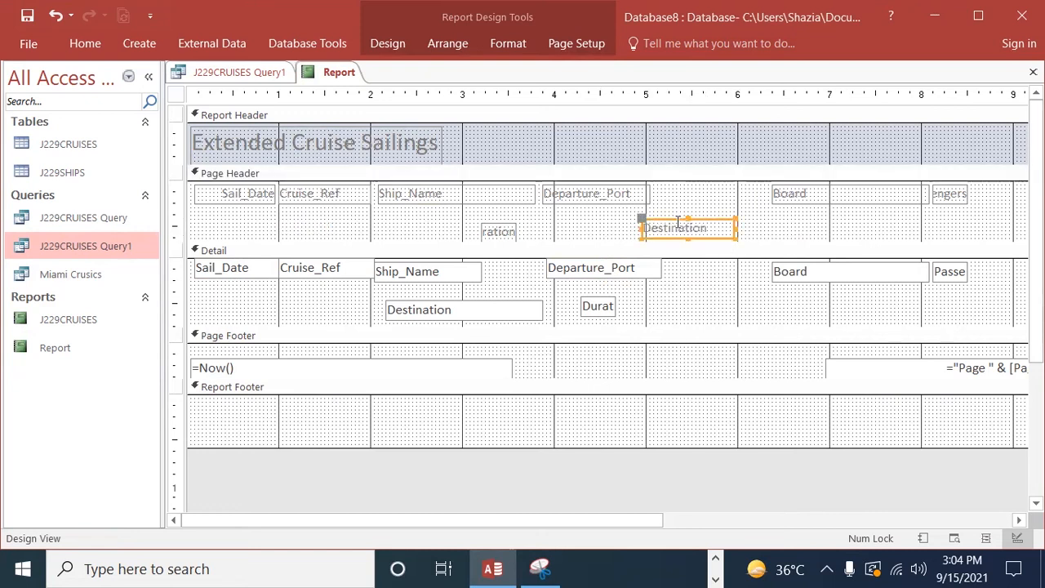
pyautogui.moveTo(678, 220); pyautogui.dragTo(693, 181)
# Step: Narrow the Destination field to about 1 inch and place it in the Detail row right after Departure_Port
pyautogui.click(459, 307)
pyautogui.moveTo(543, 310); pyautogui.dragTo(475, 309)
pyautogui.moveTo(403, 304); pyautogui.dragTo(706, 292)
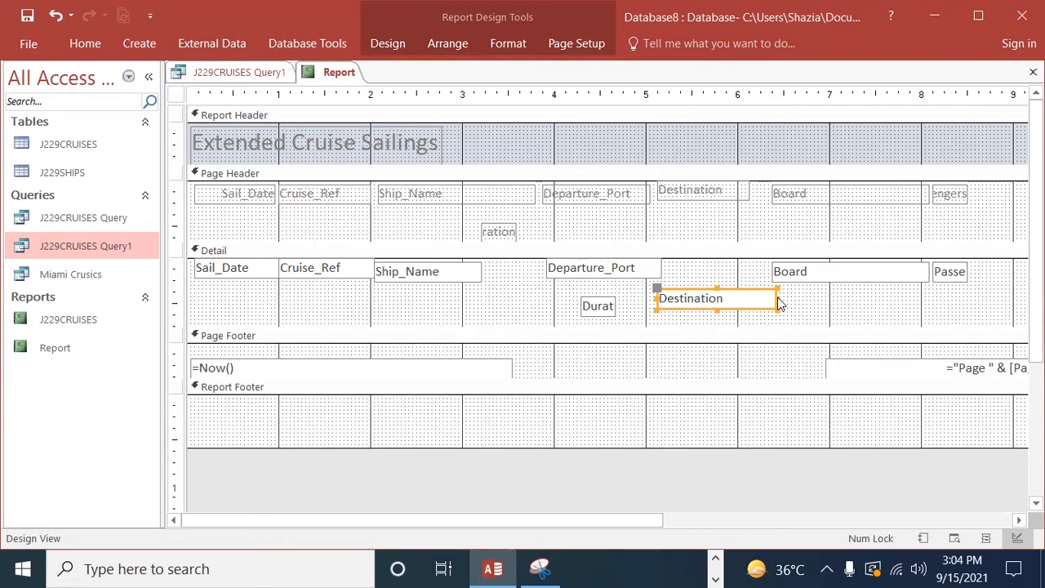
pyautogui.moveTo(774, 297); pyautogui.dragTo(747, 298)
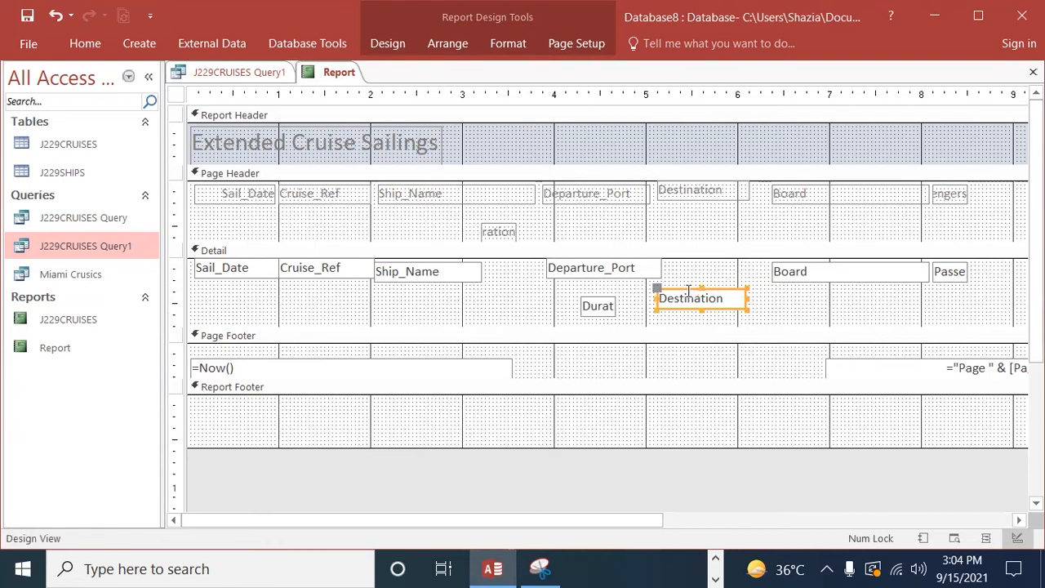
pyautogui.moveTo(689, 293); pyautogui.dragTo(692, 262)
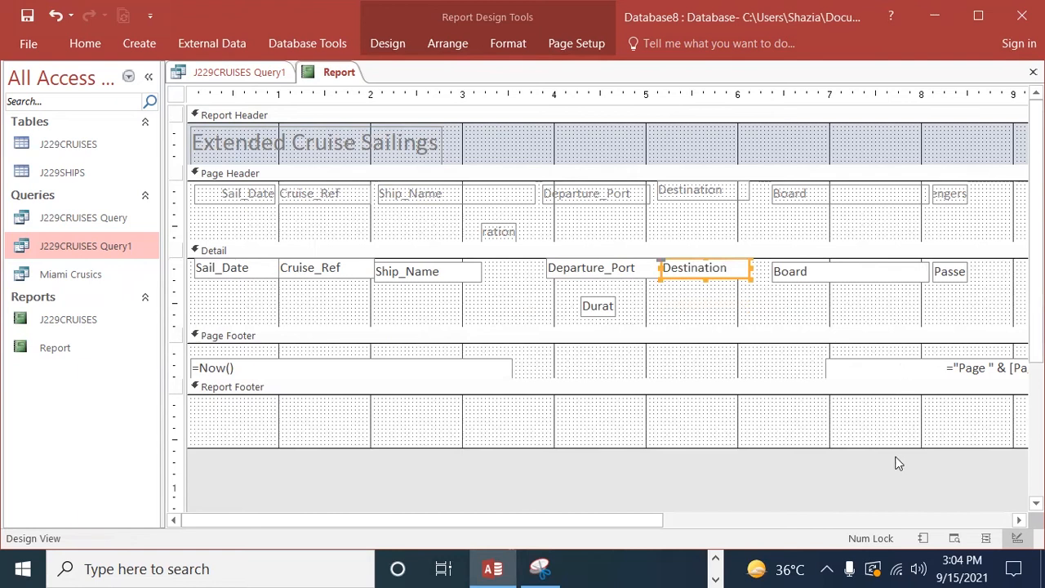
# Step: Widen the Duration heading and place it after Destination, with a narrowed Board heading following it up to about the 8 mark
pyautogui.click(494, 233)
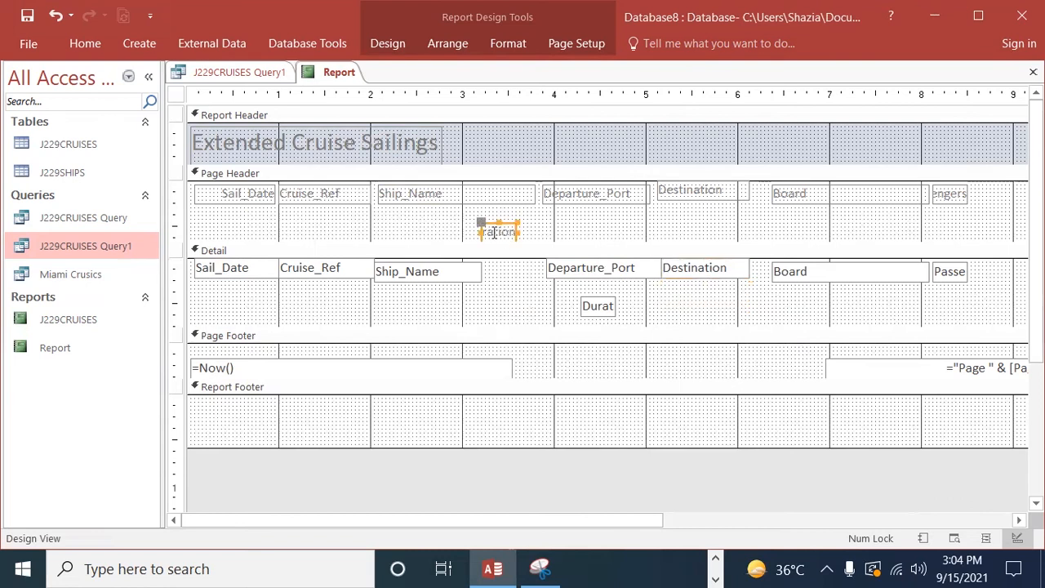
pyautogui.moveTo(480, 232); pyautogui.dragTo(775, 221)
pyautogui.click(871, 204)
pyautogui.click(907, 193)
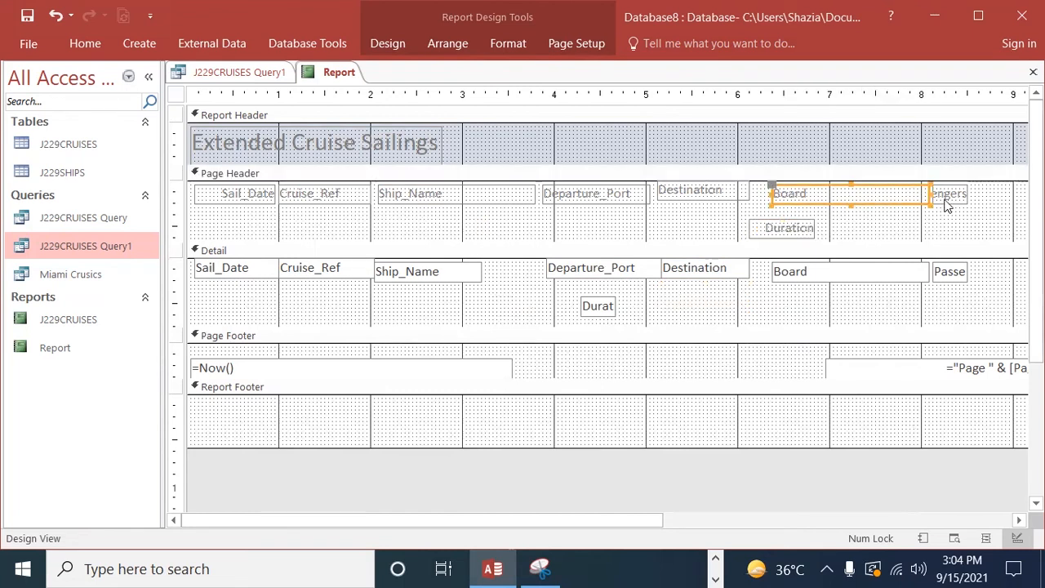
pyautogui.moveTo(931, 198); pyautogui.dragTo(874, 197)
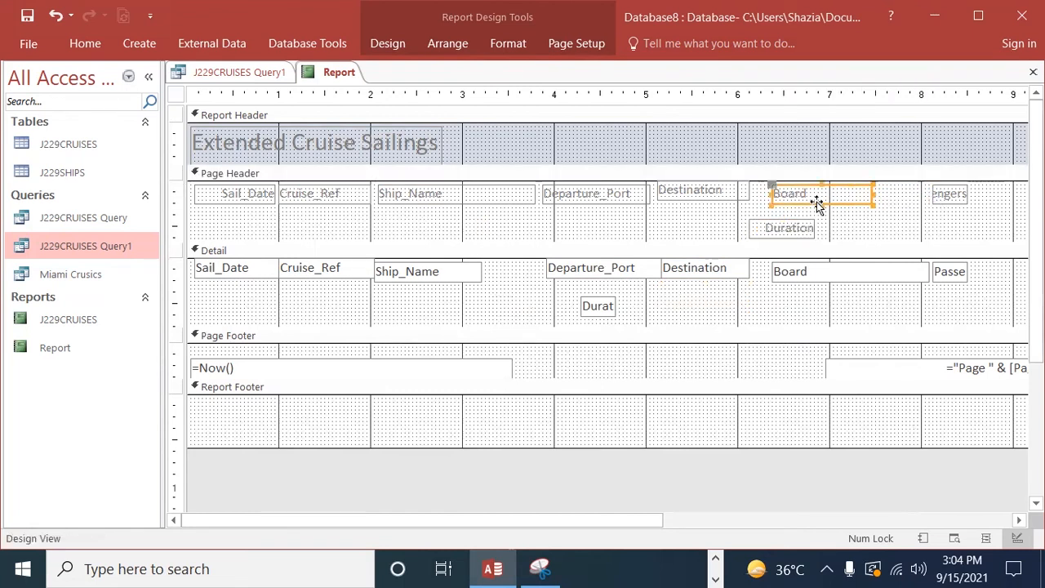
pyautogui.moveTo(808, 186); pyautogui.dragTo(858, 187)
pyautogui.click(784, 229)
pyautogui.moveTo(770, 219); pyautogui.dragTo(771, 183)
# Step: Widen the Passengers heading enough to fit its full name
pyautogui.click(971, 201)
pyautogui.moveTo(967, 193); pyautogui.dragTo(997, 193)
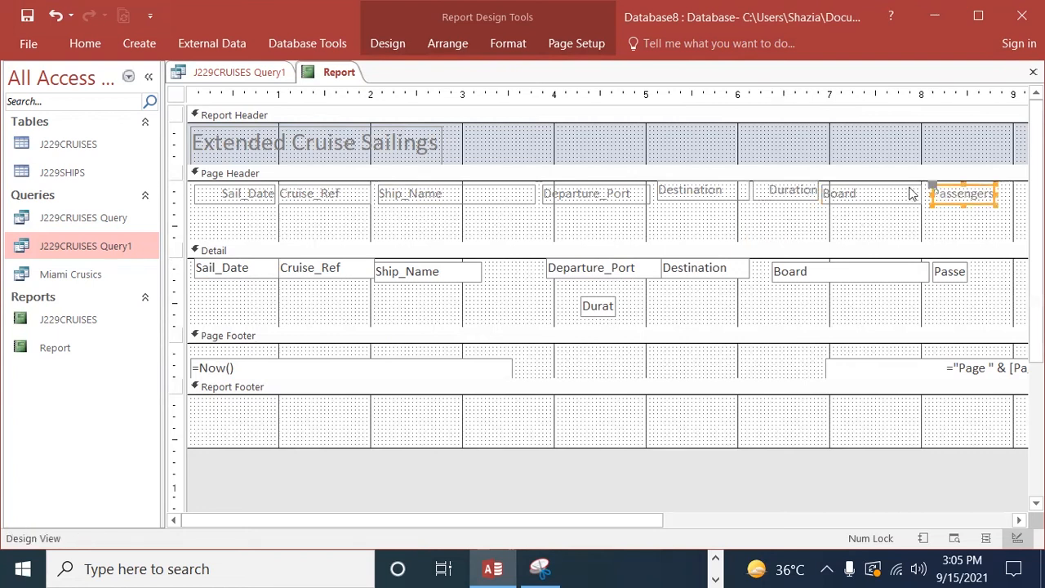
pyautogui.click(877, 198)
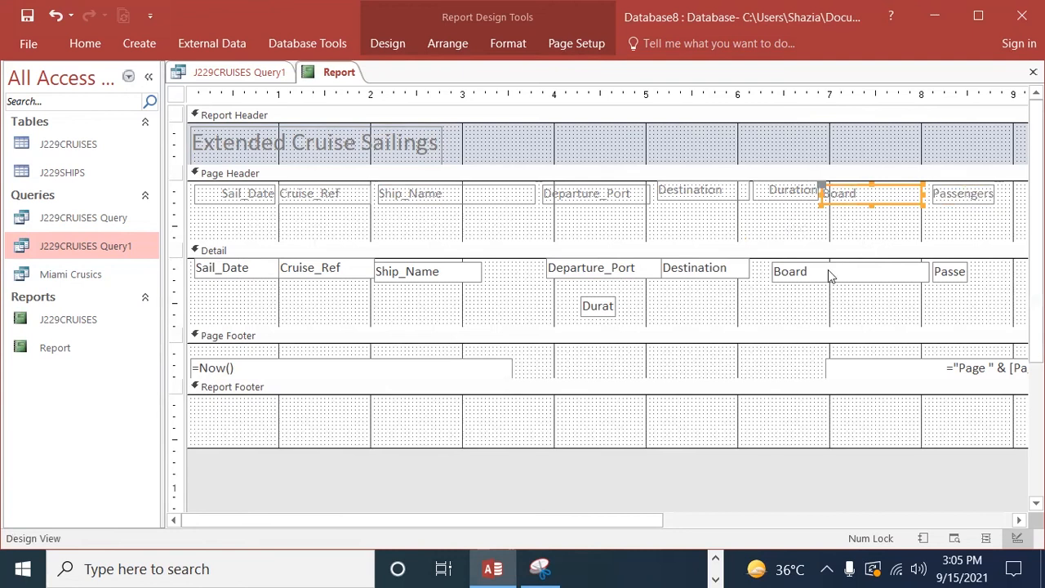
# Step: Widen the Duration field and place it in the Detail row after Destination, moving the Board field below the row to make room
pyautogui.click(597, 310)
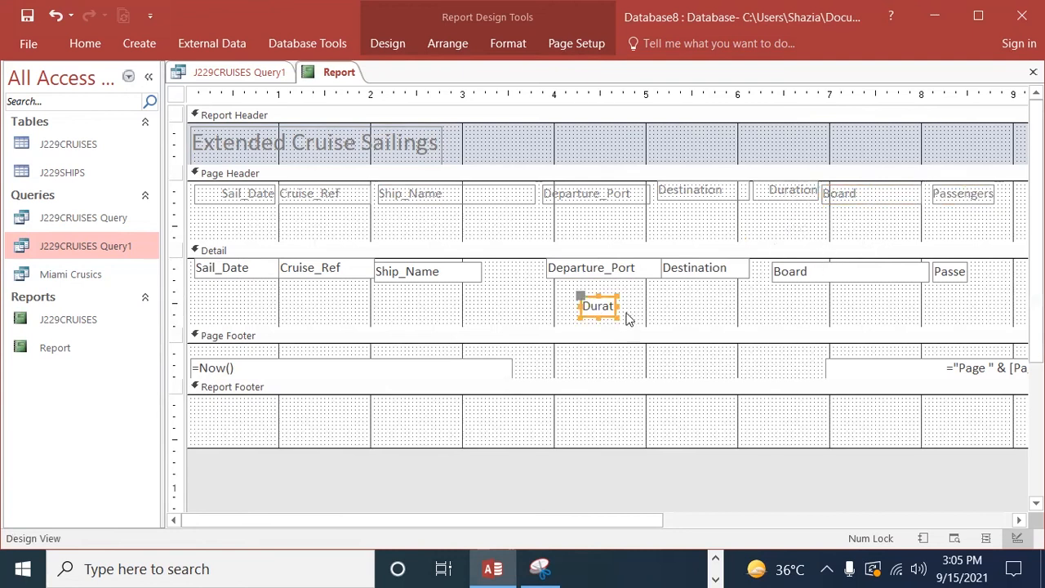
pyautogui.moveTo(615, 309); pyautogui.dragTo(643, 304)
pyautogui.click(615, 303)
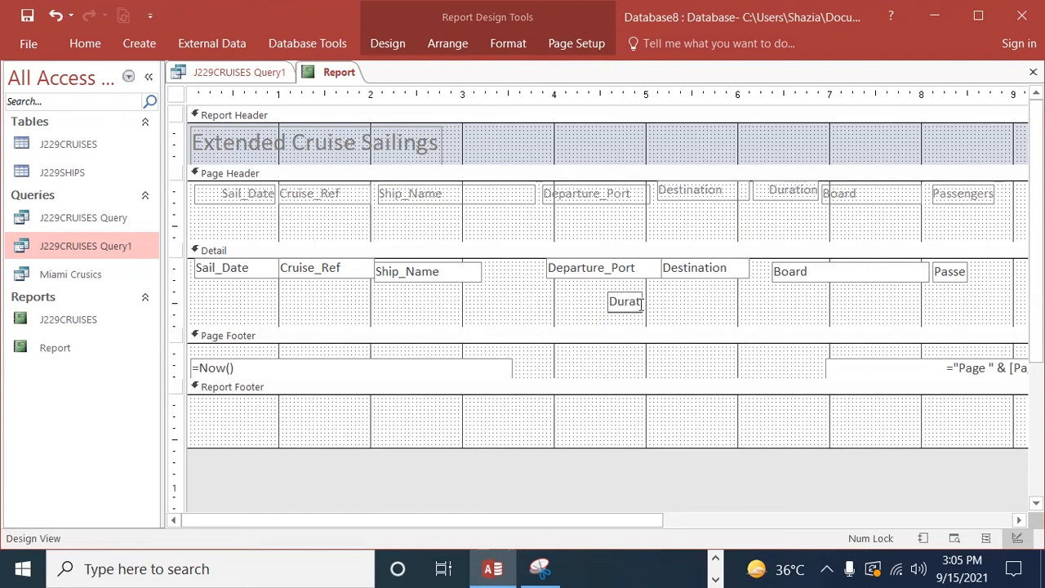
pyautogui.doubleClick(631, 301)
pyautogui.click(605, 304)
pyautogui.click(621, 302)
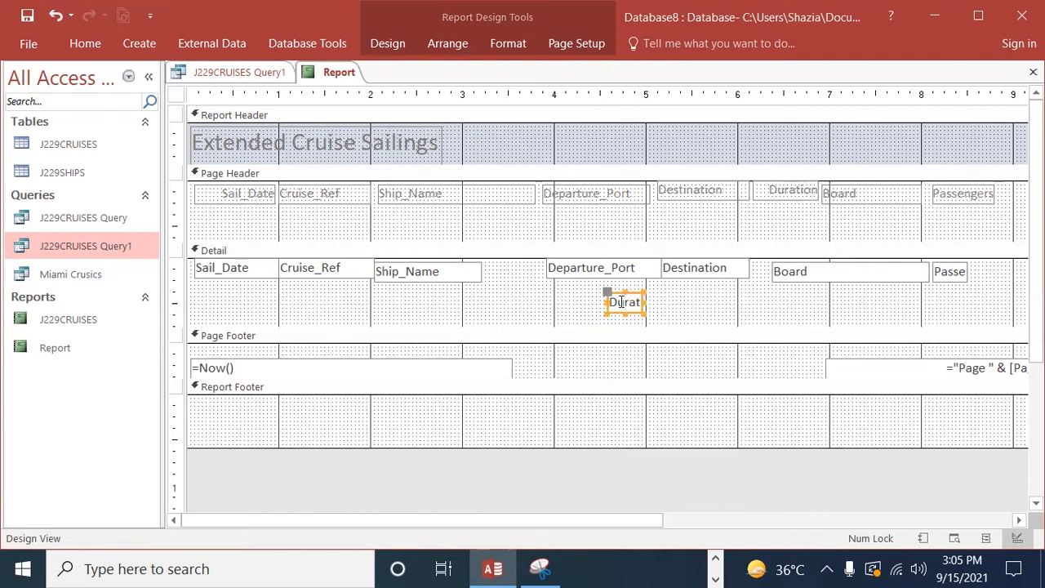
pyautogui.click(608, 305)
pyautogui.moveTo(605, 301); pyautogui.dragTo(766, 312)
pyautogui.moveTo(840, 275); pyautogui.dragTo(908, 308)
pyautogui.click(763, 325)
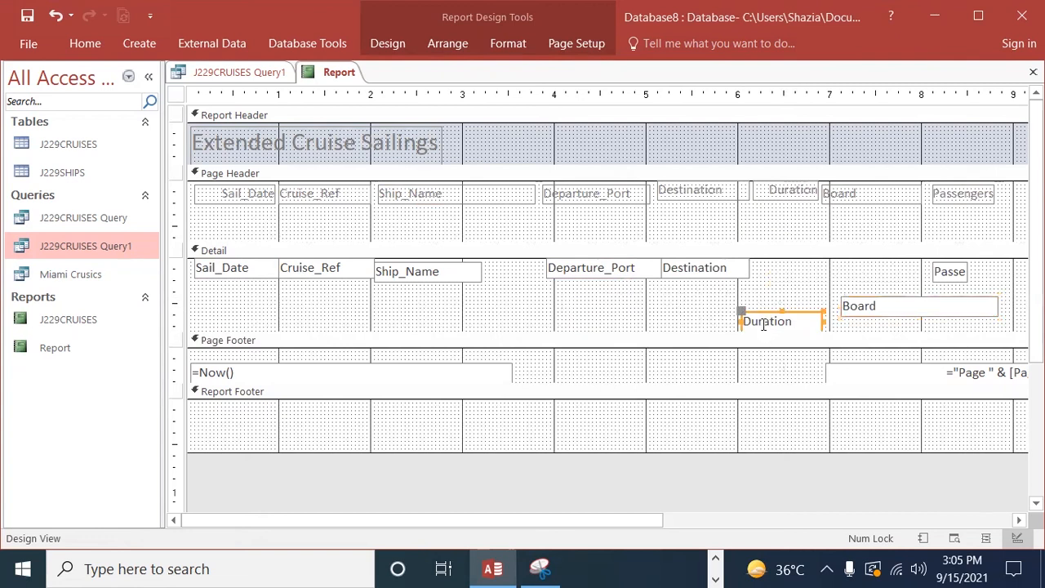
pyautogui.moveTo(758, 313); pyautogui.dragTo(769, 261)
# Step: Place a narrowed Board field after Duration in the Detail row and widen the Passengers field to fit its full name
pyautogui.click(893, 313)
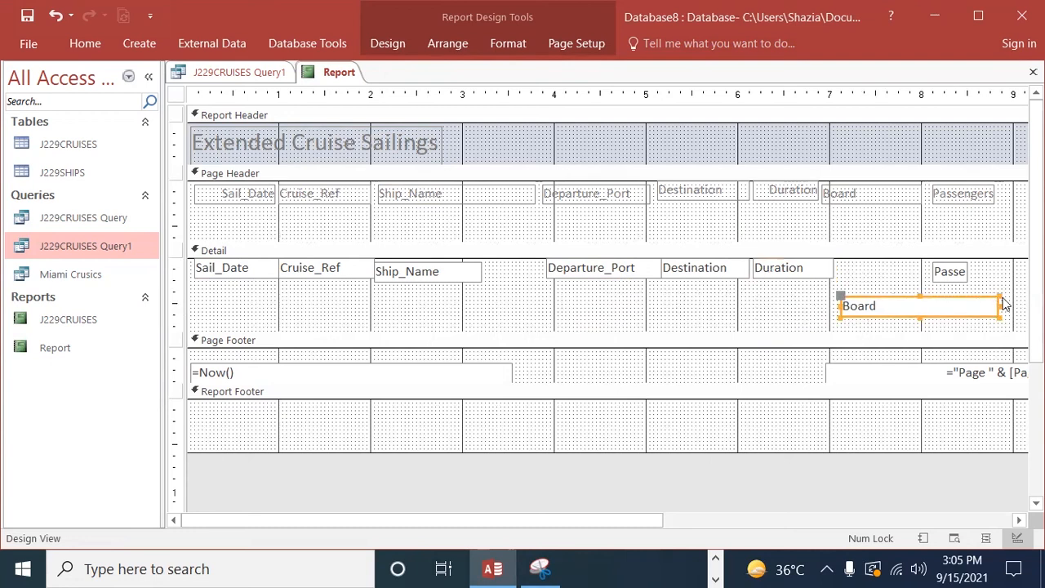
pyautogui.moveTo(1004, 311); pyautogui.dragTo(869, 265)
pyautogui.click(955, 274)
pyautogui.moveTo(969, 269); pyautogui.dragTo(1009, 269)
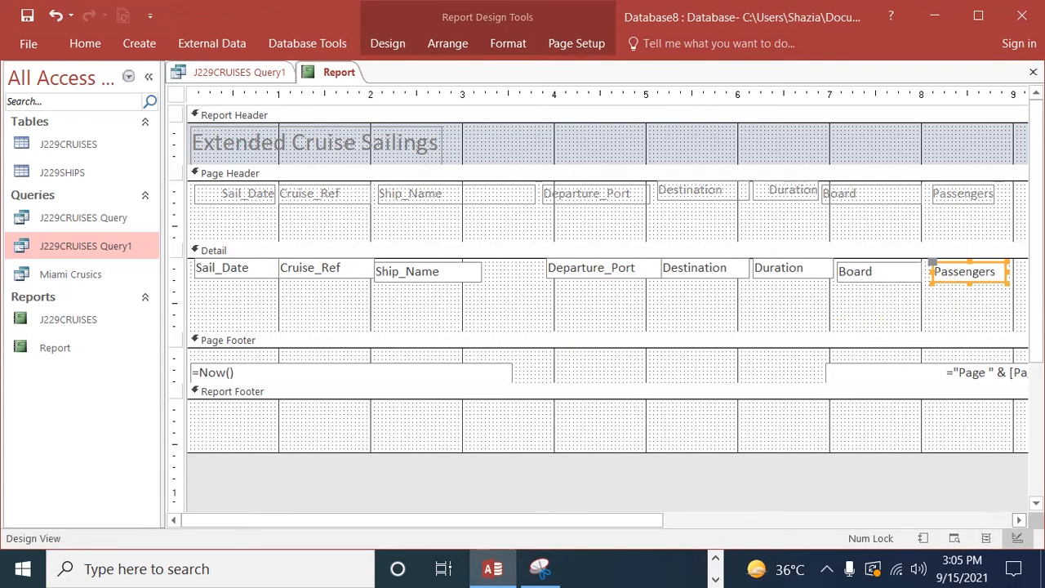
# Step: Widen the Passenger_Nights heading and field back to about the 9 mark so the full name fits
pyautogui.click(1019, 520)
pyautogui.click(1019, 521)
pyautogui.click(1020, 520)
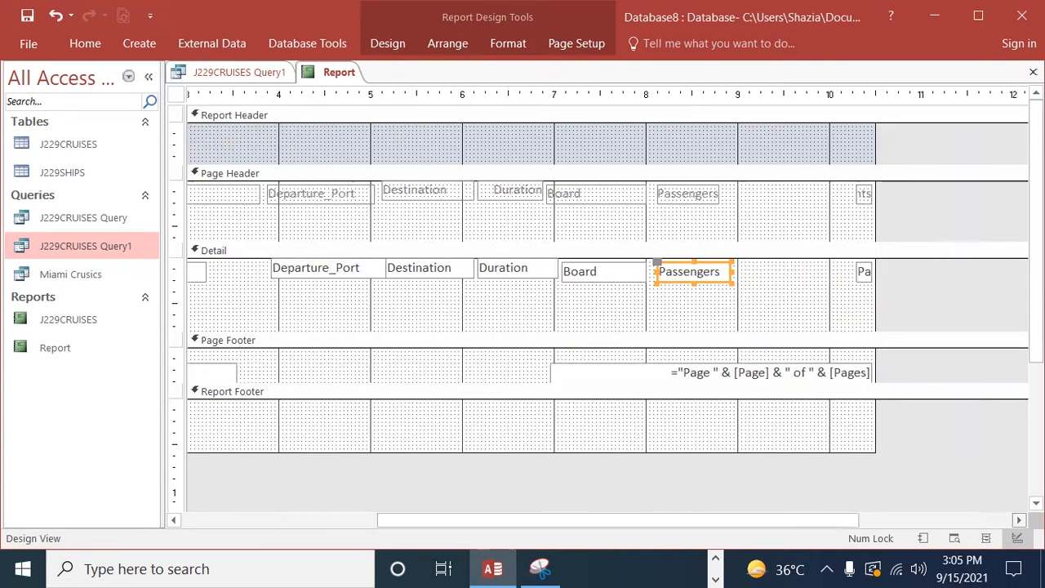
pyautogui.click(864, 197)
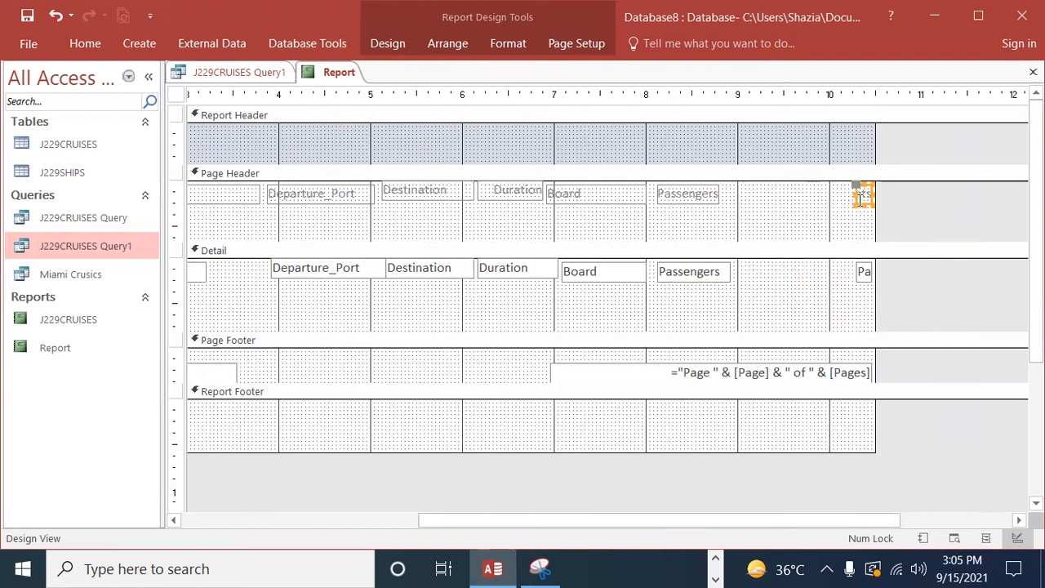
pyautogui.moveTo(856, 196); pyautogui.dragTo(740, 198)
pyautogui.click(866, 274)
pyautogui.moveTo(854, 272); pyautogui.dragTo(741, 272)
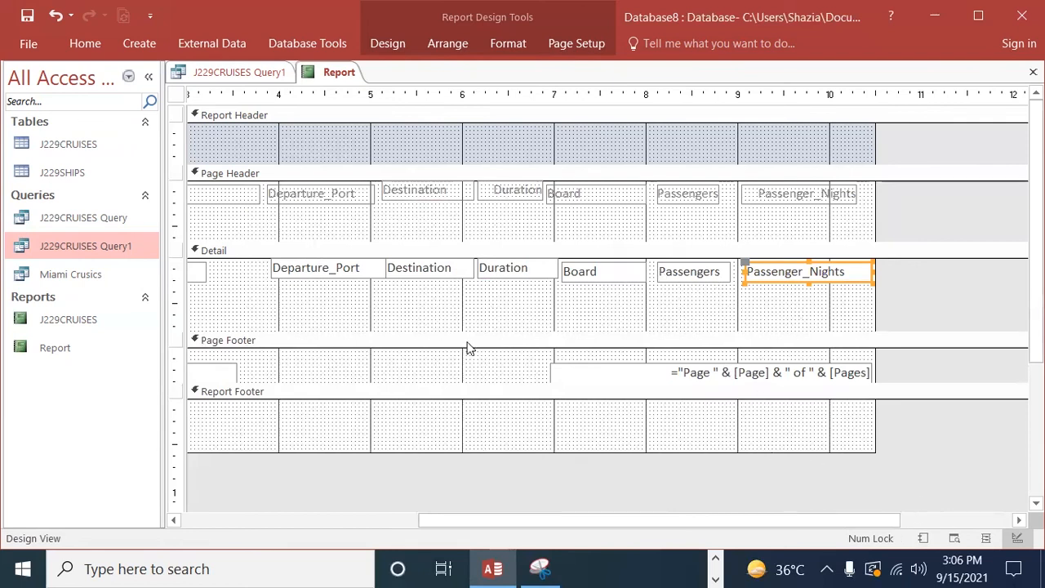
# Step: Shorten the Detail section, and move all the column headings together to the lower part of the page header
pyautogui.moveTo(415, 331); pyautogui.dragTo(420, 306)
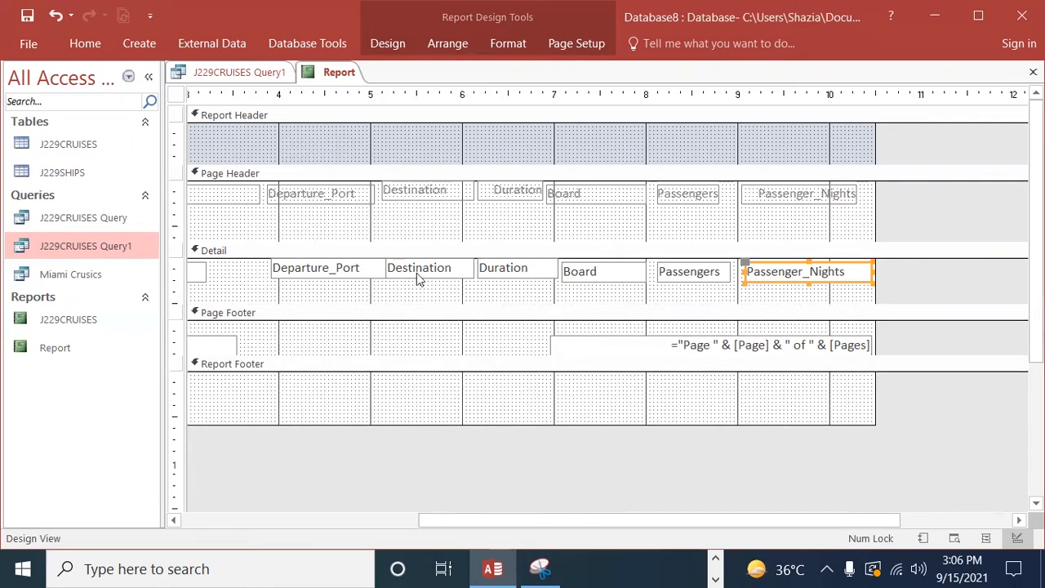
pyautogui.click(394, 224)
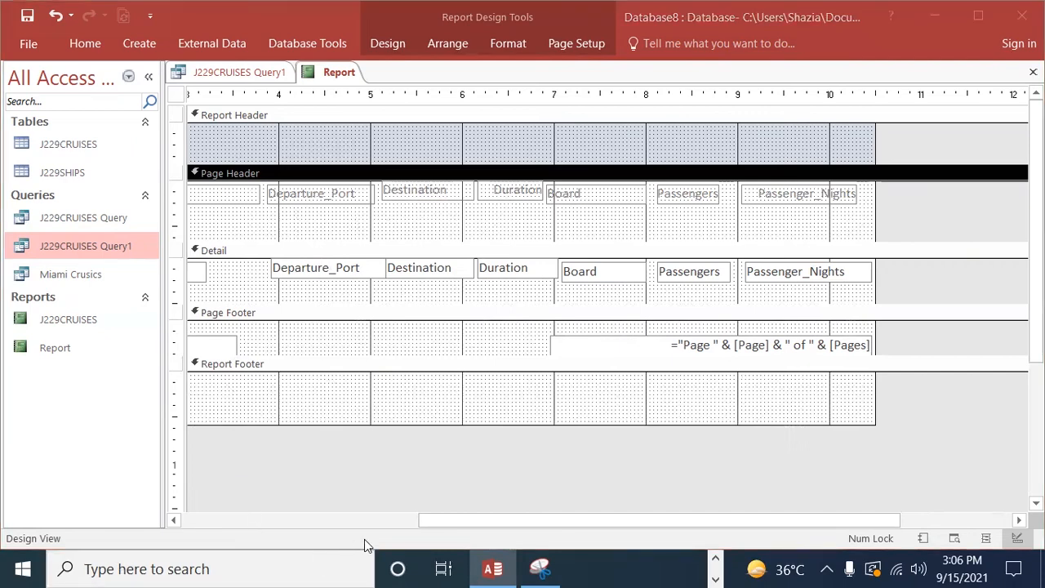
pyautogui.moveTo(487, 524); pyautogui.dragTo(206, 537)
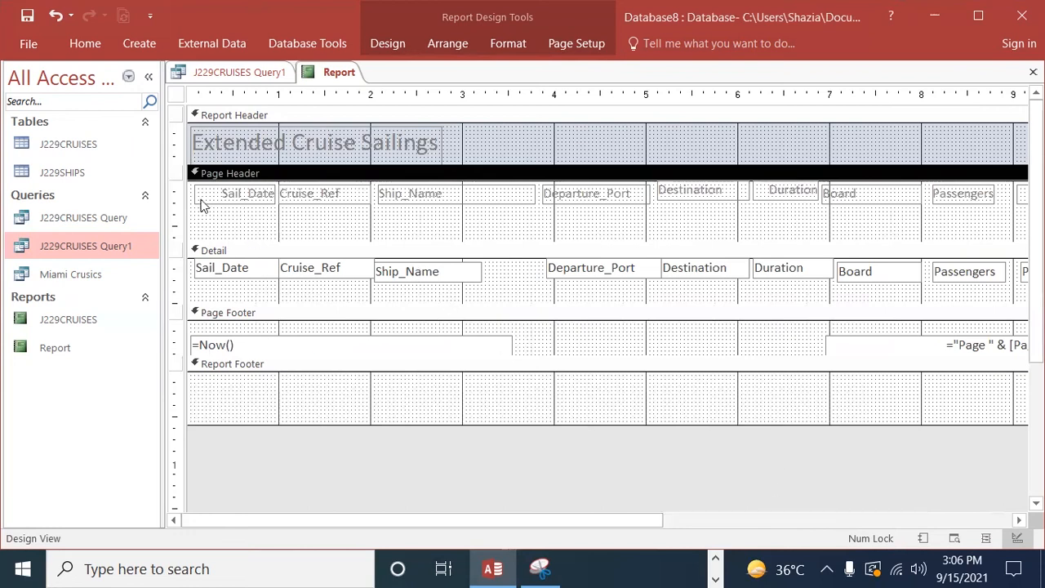
pyautogui.moveTo(194, 193)
pyautogui.mouseDown()
pyautogui.moveTo(350, 217)
pyautogui.moveTo(201, 194)
pyautogui.mouseUp()
pyautogui.click(218, 217)
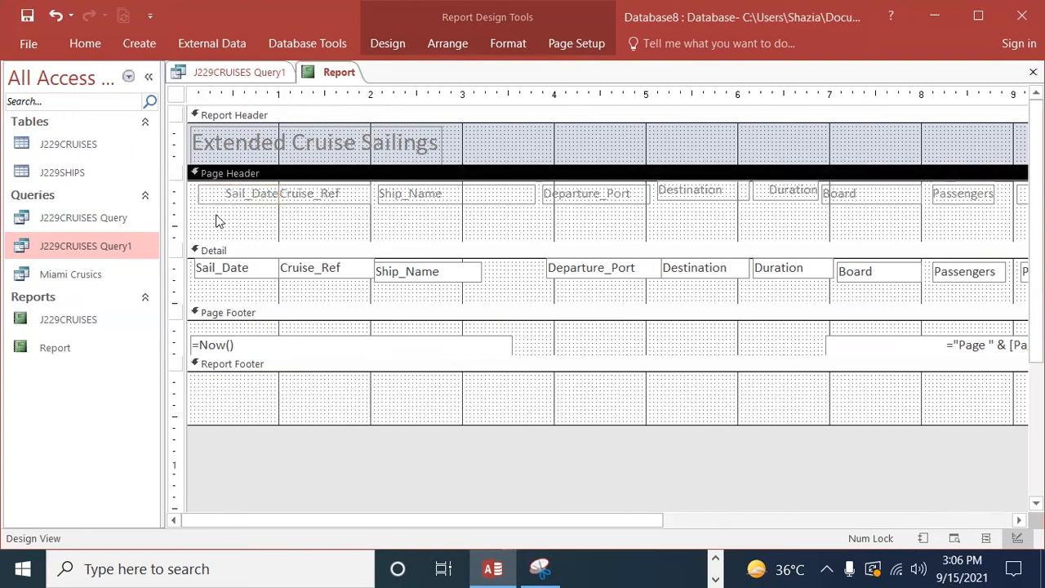
pyautogui.moveTo(195, 194); pyautogui.dragTo(997, 227)
pyautogui.moveTo(568, 187); pyautogui.dragTo(570, 218)
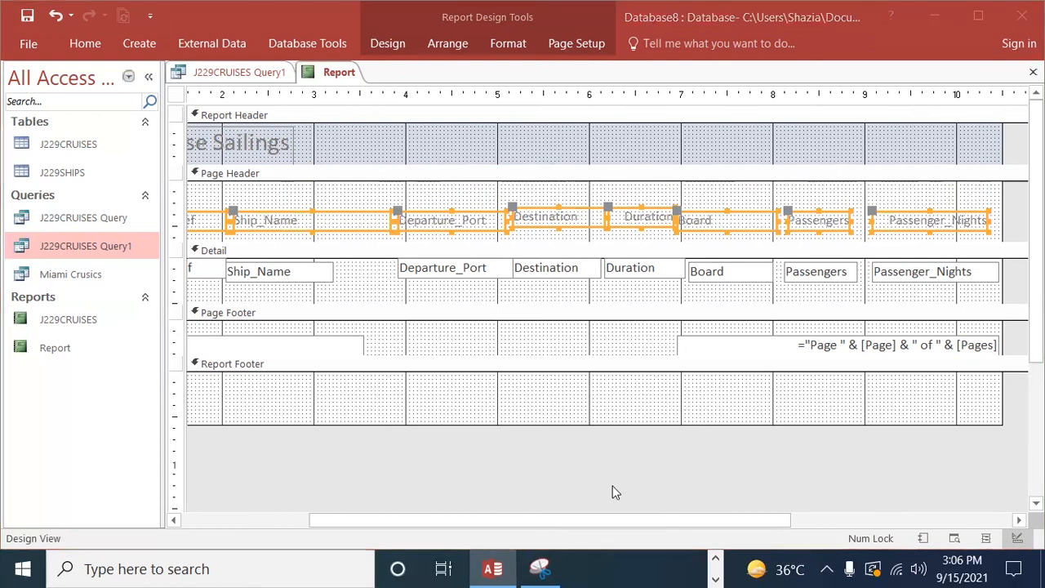
# Step: Add a label above the Passengers heading in the page header containing the candidate's name, candidate number and centre number
pyautogui.click(403, 41)
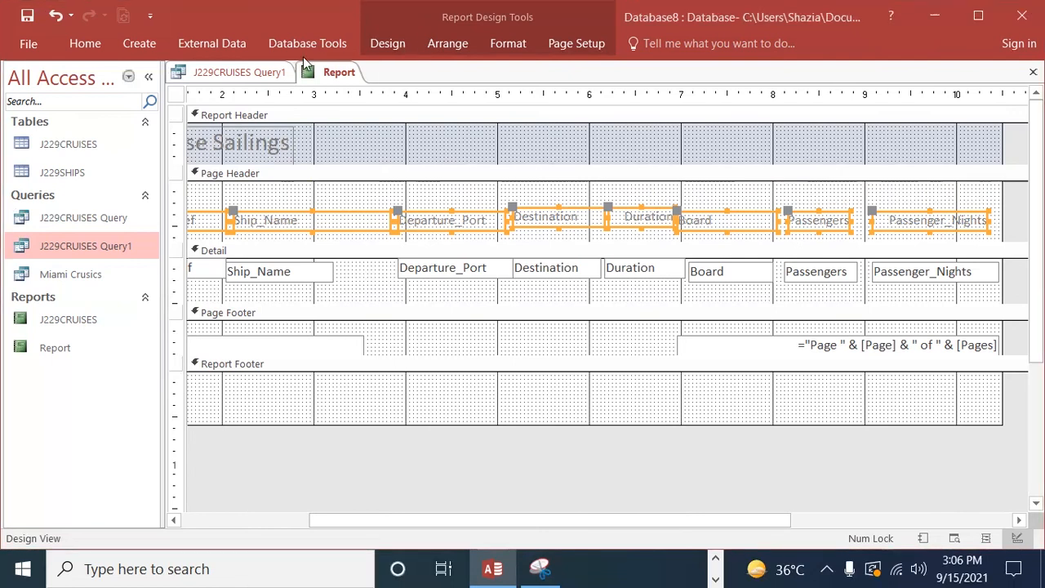
pyautogui.click(387, 47)
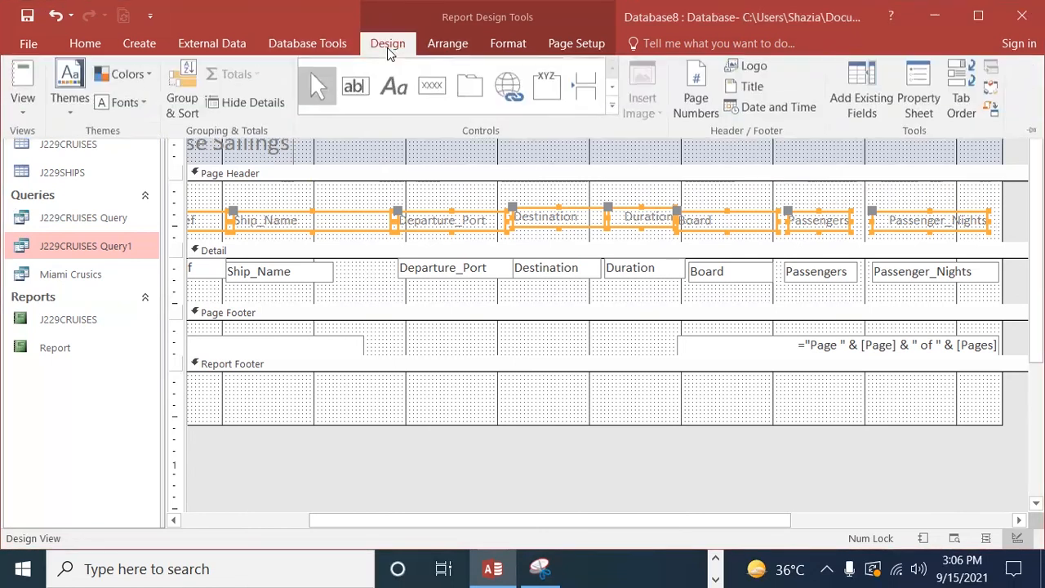
pyautogui.click(394, 89)
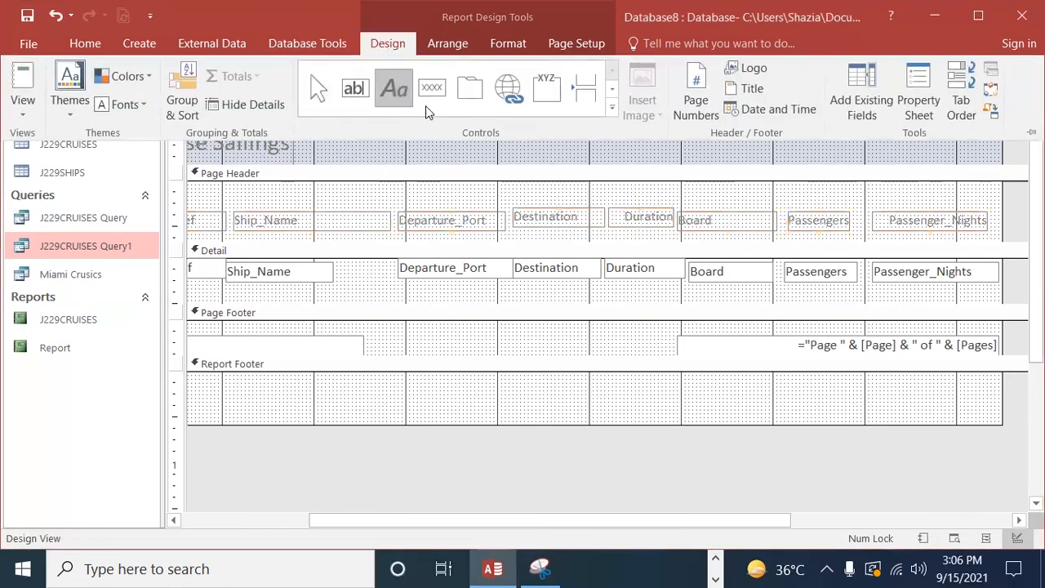
pyautogui.click(819, 191)
pyautogui.click(821, 187)
pyautogui.moveTo(855, 198); pyautogui.dragTo(976, 202)
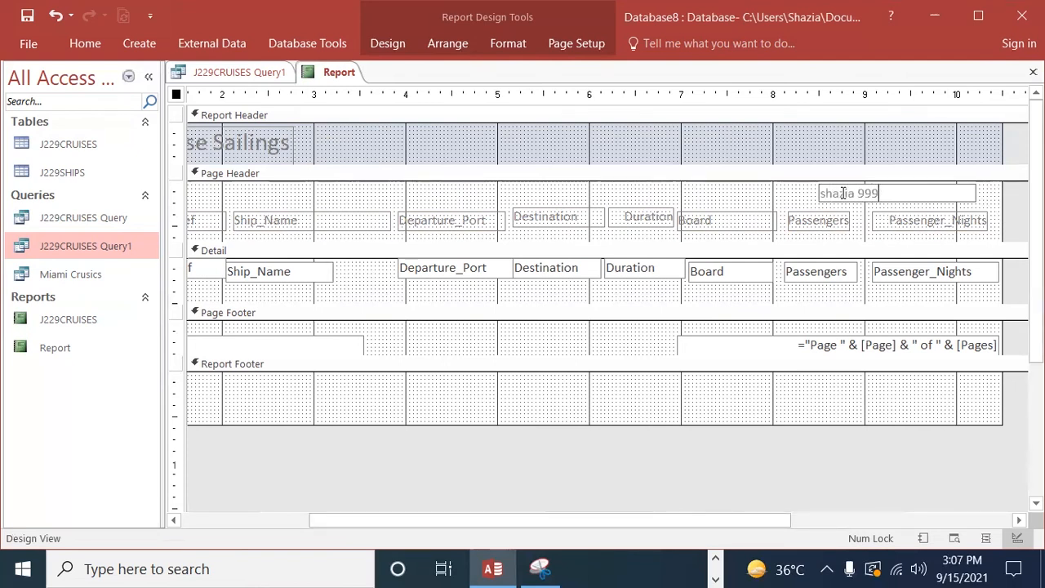
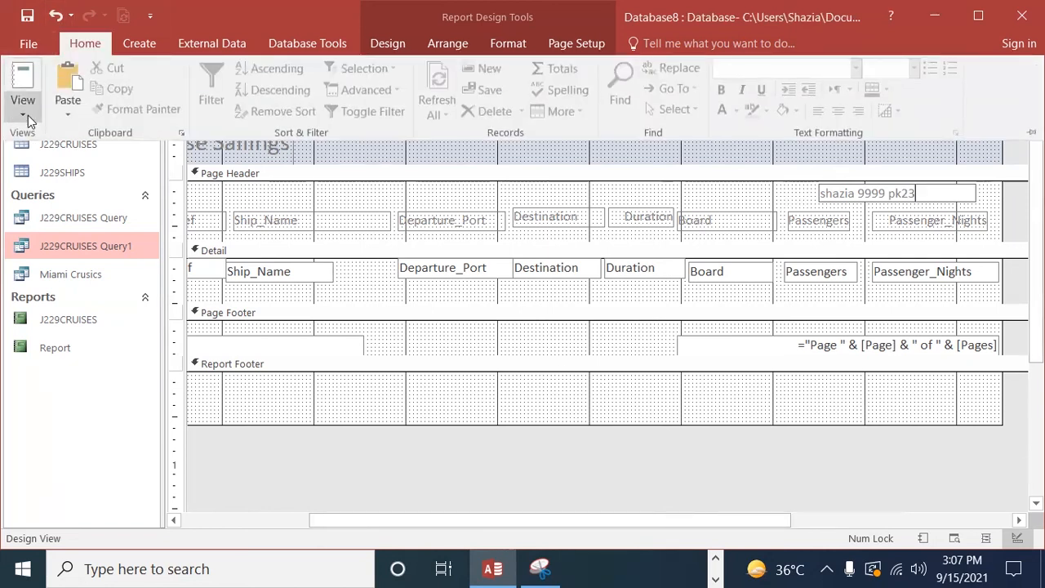
# Step: Switch the report to Layout View and narrow the Cruise_Ref heading and its values together to fit their text
pyautogui.click(23, 99)
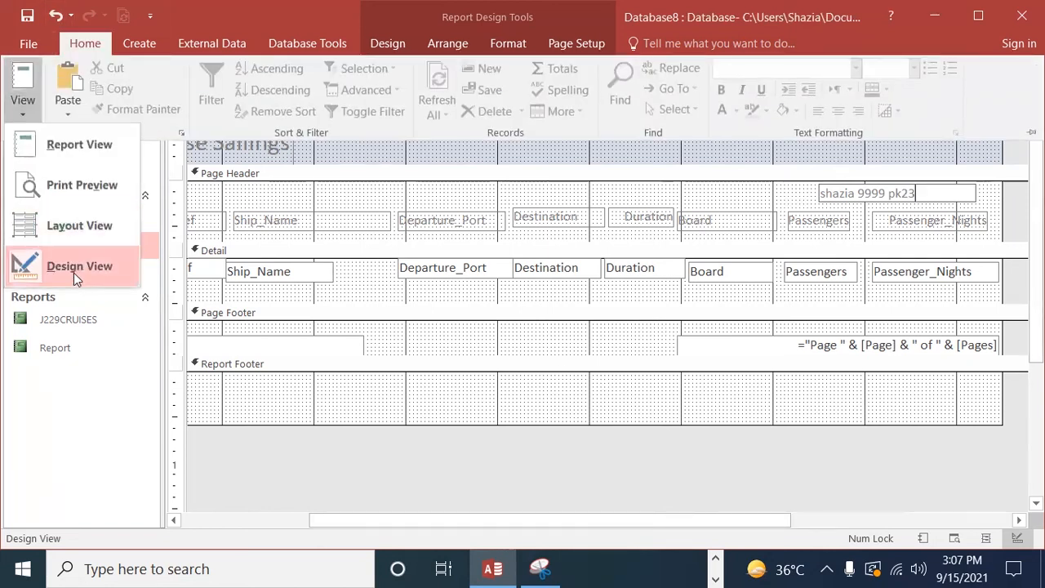
pyautogui.click(70, 227)
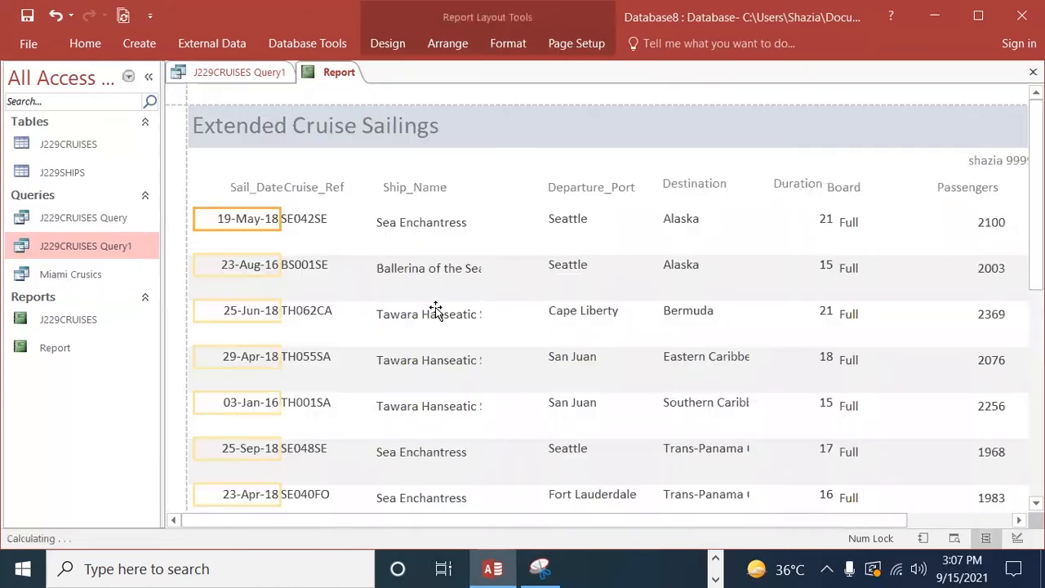
pyautogui.click(253, 189)
pyautogui.click(317, 195)
pyautogui.click(301, 224)
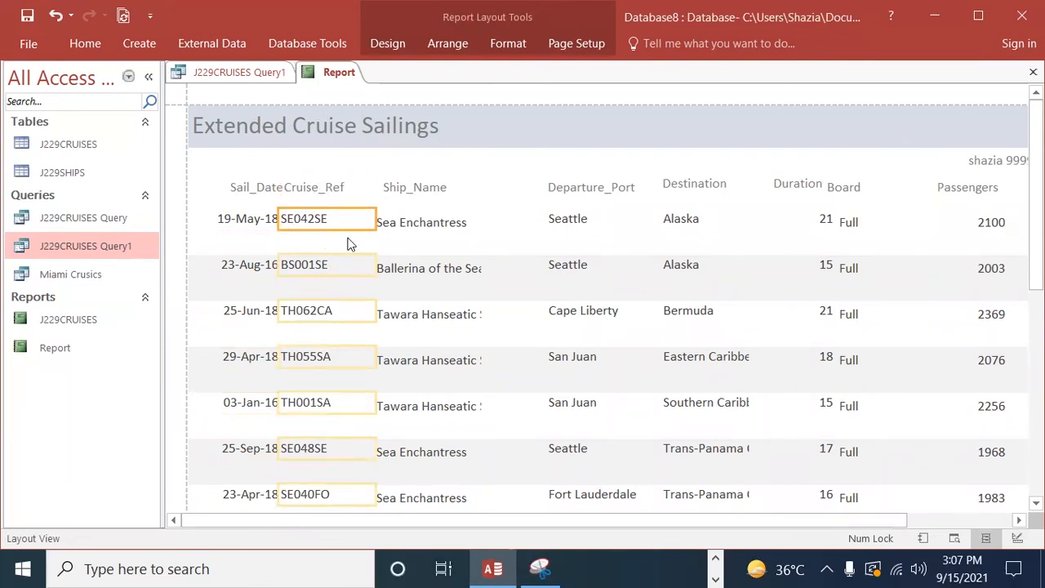
pyautogui.click(332, 188)
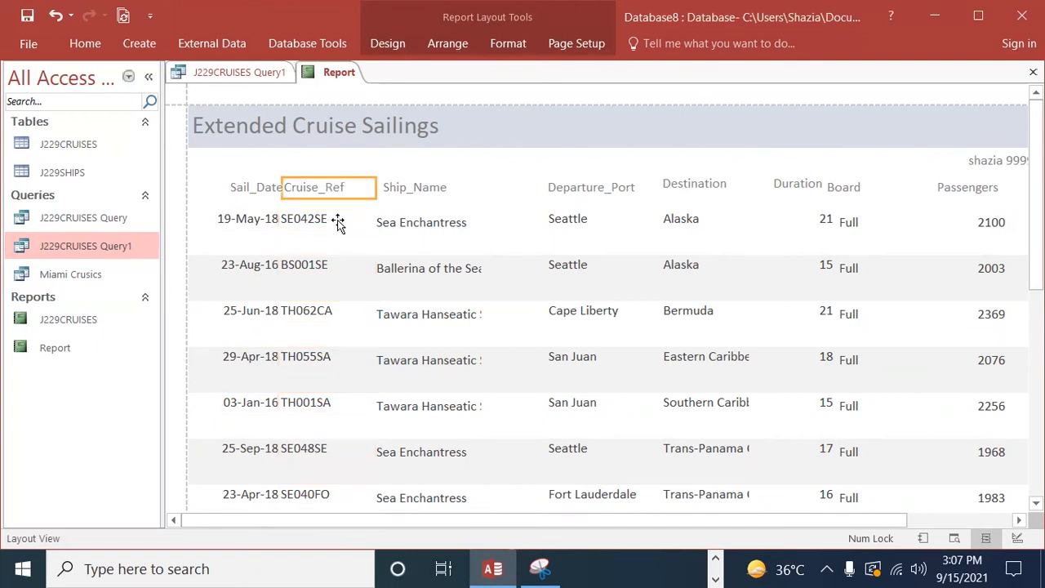
pyautogui.click(325, 231)
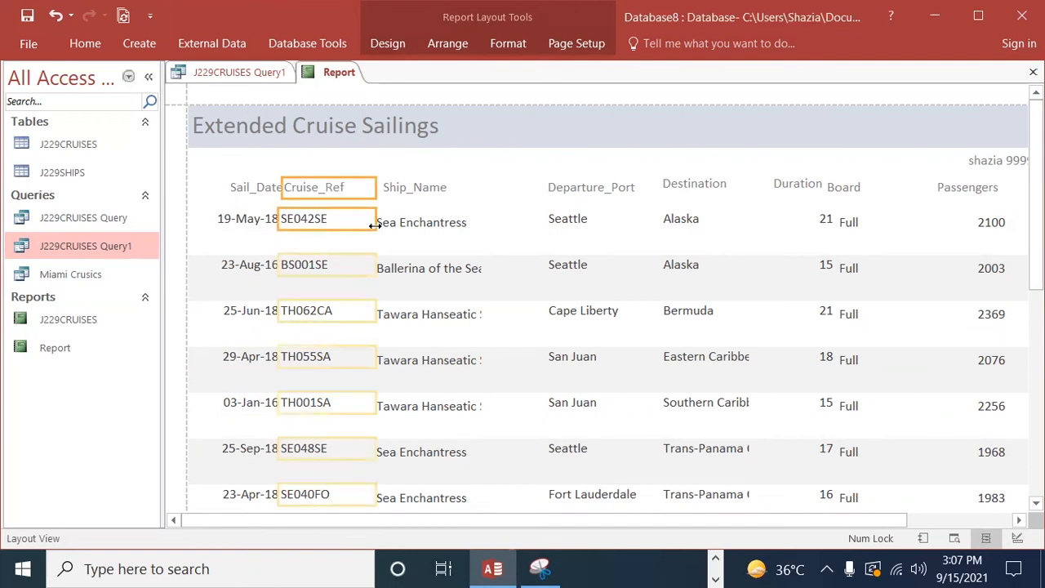
pyautogui.moveTo(374, 225); pyautogui.dragTo(356, 245)
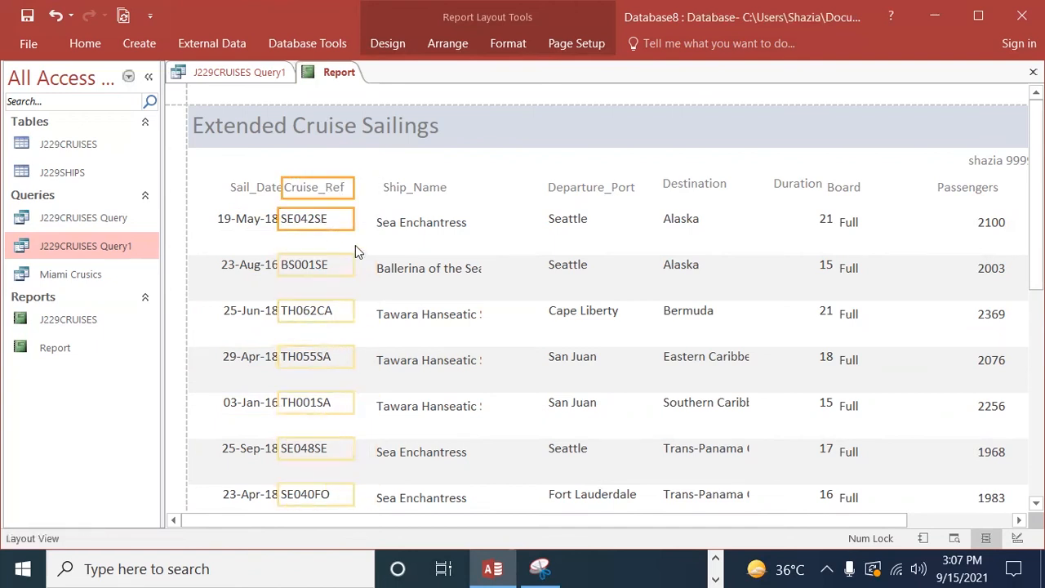
# Step: Extend the Sail_Date heading and values to the left margin and pull in their right edges to leave a gap before Cruise_Ref
pyautogui.click(253, 190)
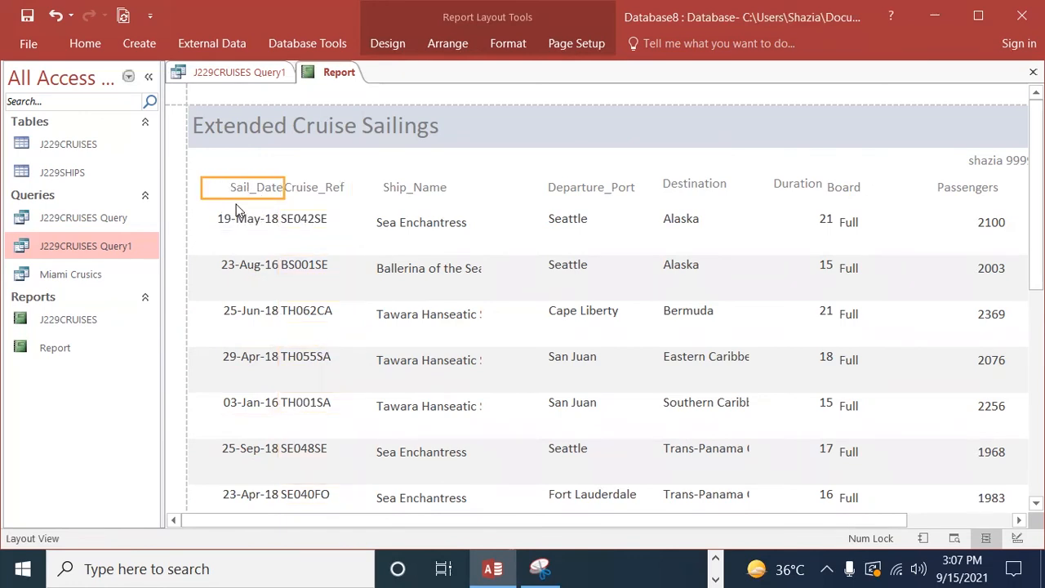
pyautogui.click(218, 215)
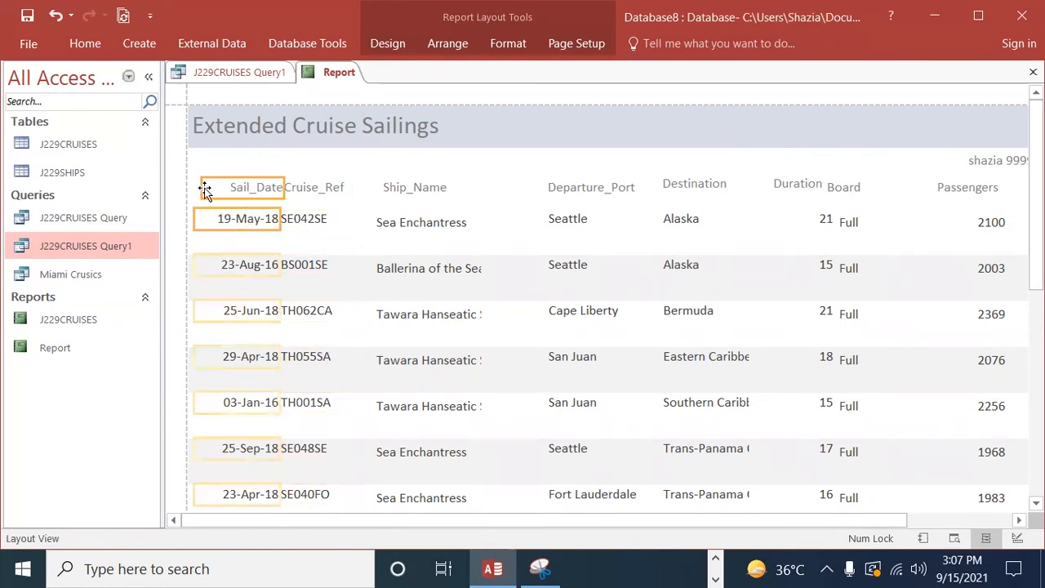
pyautogui.moveTo(278, 214); pyautogui.dragTo(265, 214)
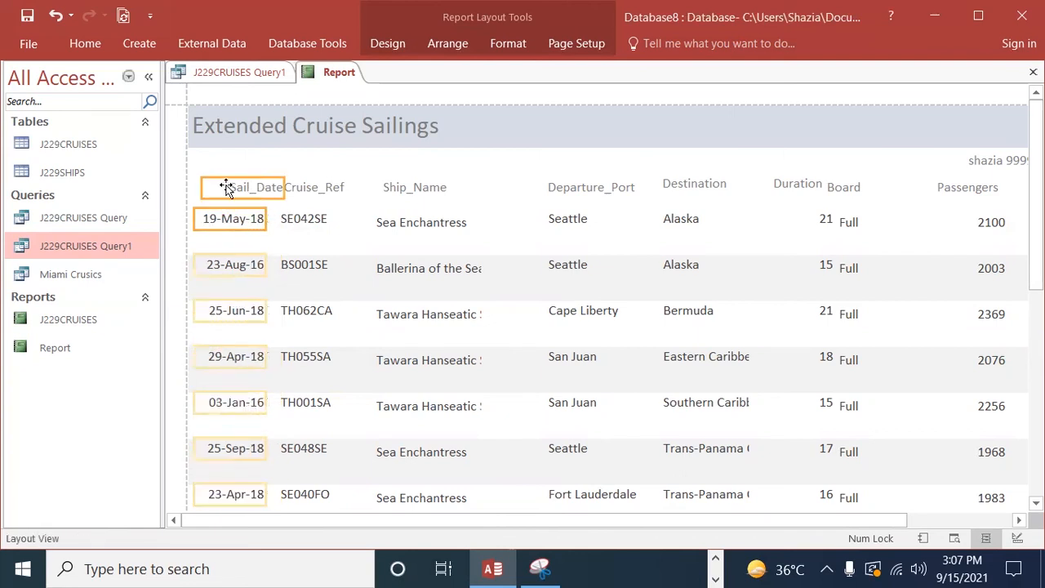
pyautogui.moveTo(199, 187); pyautogui.dragTo(190, 187)
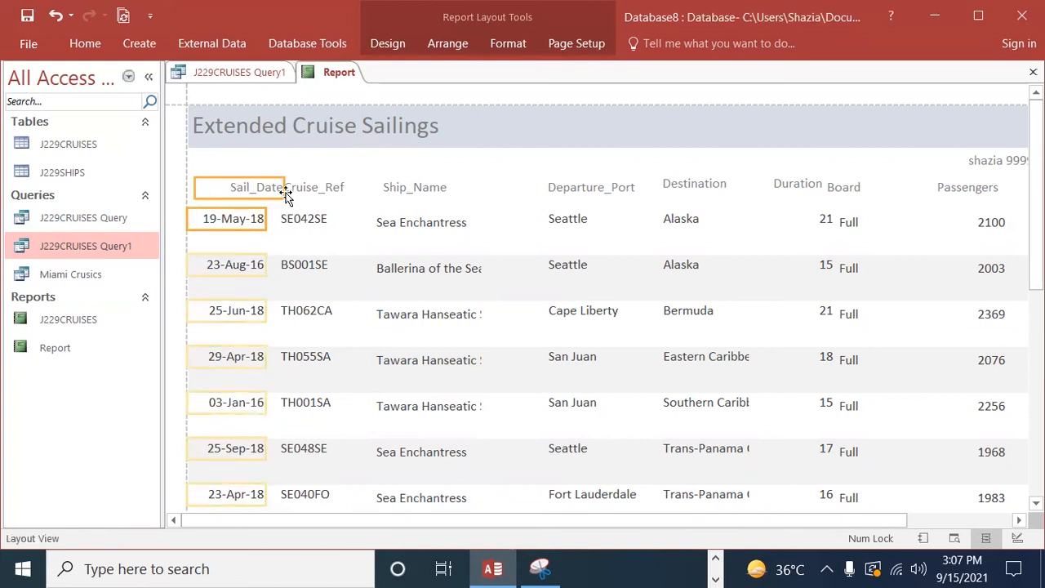
pyautogui.moveTo(285, 187); pyautogui.dragTo(274, 191)
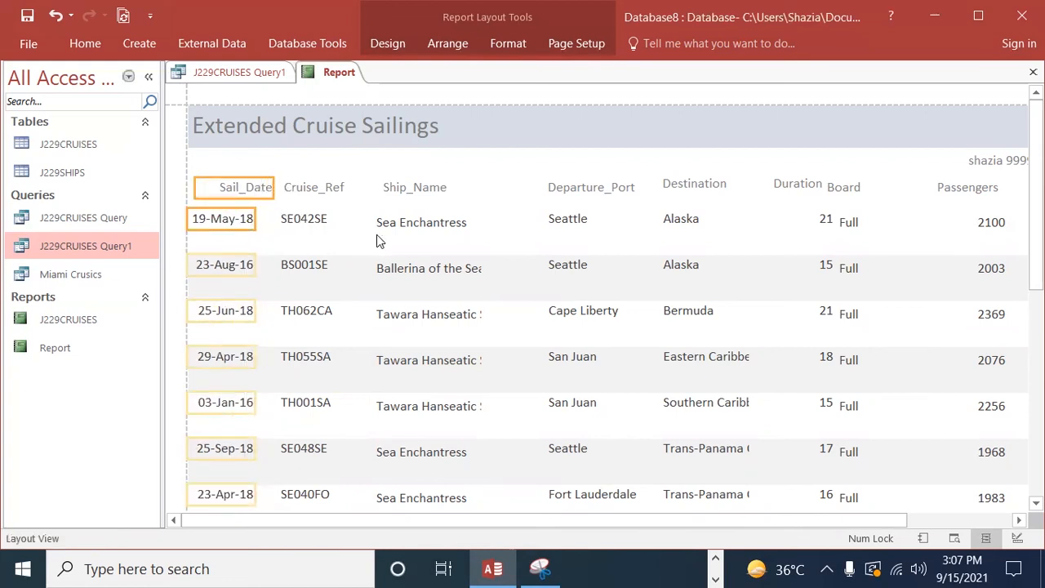
# Step: Narrow the Duration values and adjust the Duration heading so the figures sit beneath it, clear of the Board column
pyautogui.click(342, 188)
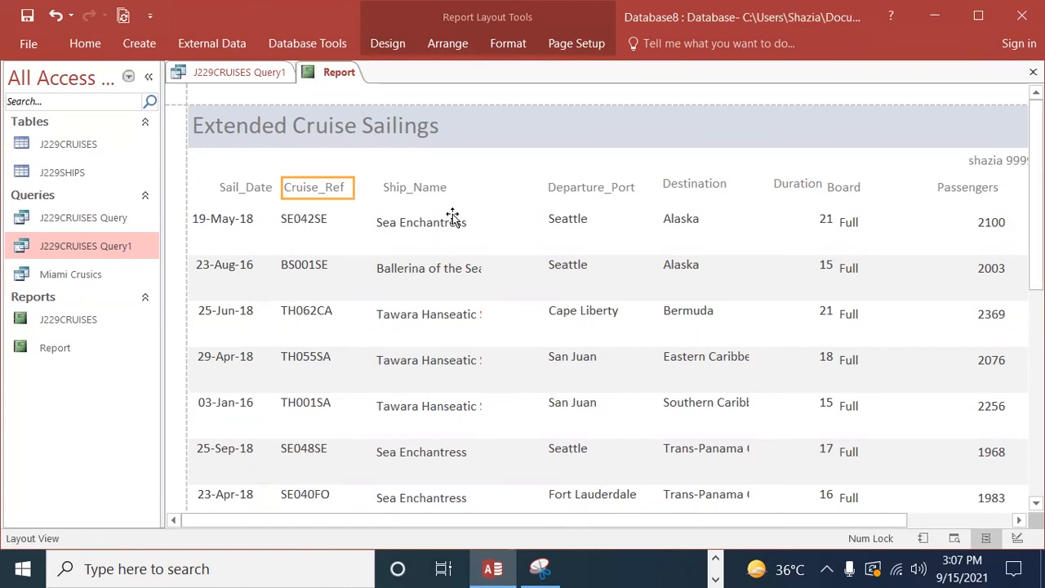
pyautogui.click(580, 192)
pyautogui.click(702, 188)
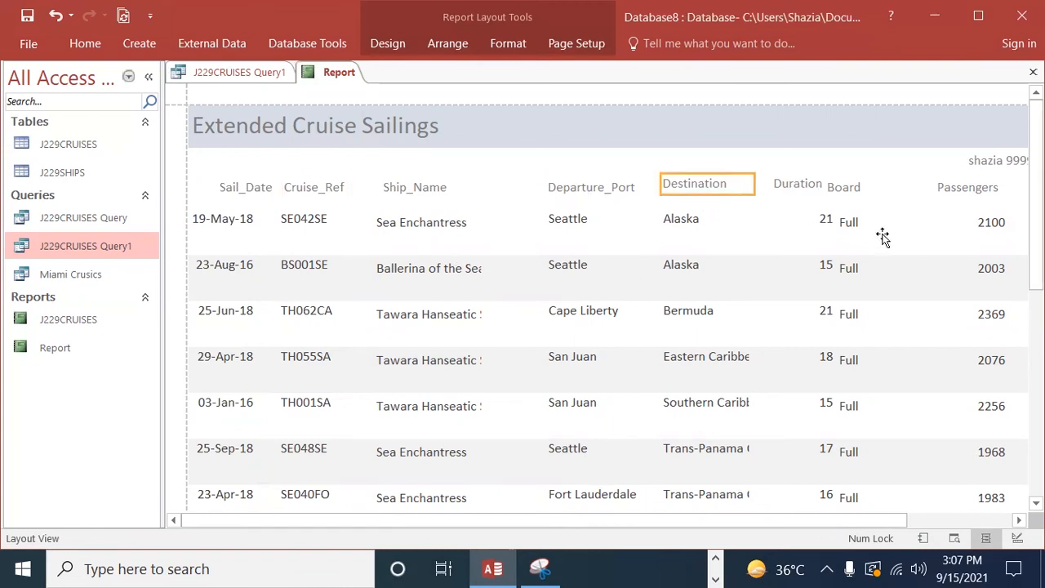
pyautogui.click(846, 189)
pyautogui.click(799, 219)
pyautogui.click(772, 190)
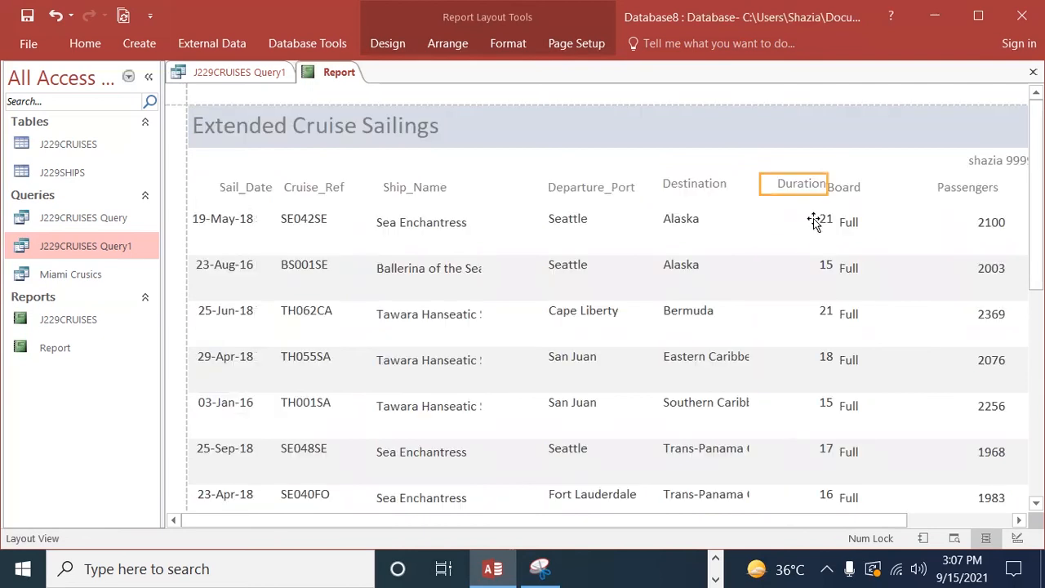
pyautogui.click(782, 219)
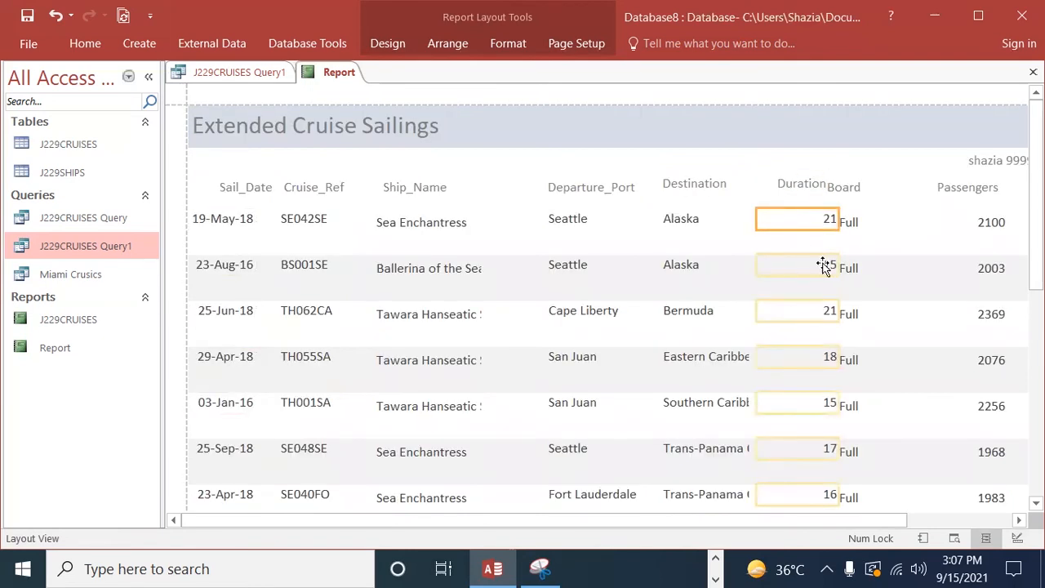
pyautogui.click(793, 187)
pyautogui.keyDown('shift'); pyautogui.click(799, 254); pyautogui.keyUp('shift')
pyautogui.moveTo(824, 183); pyautogui.dragTo(804, 183)
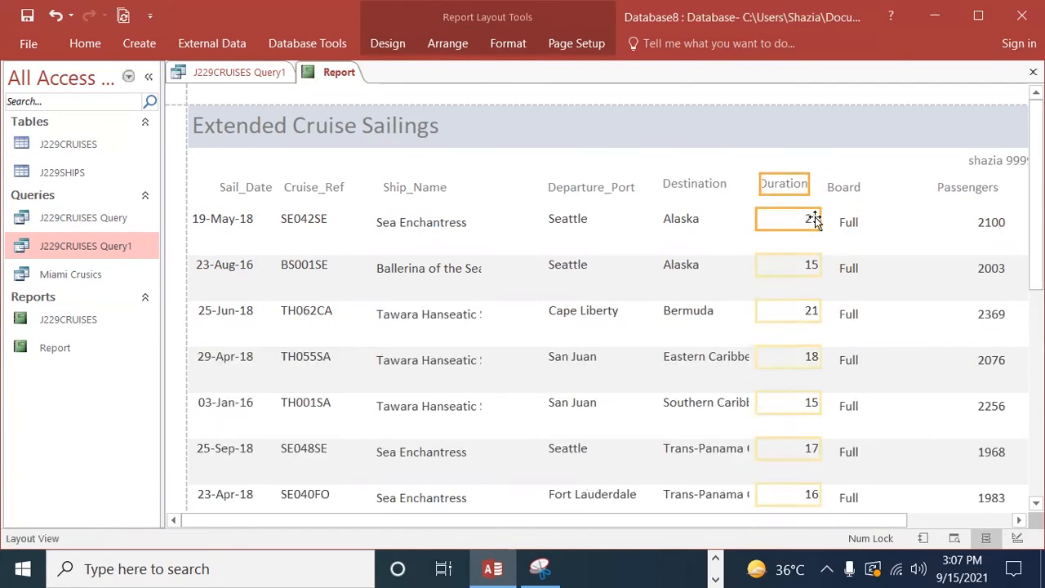
pyautogui.moveTo(822, 219); pyautogui.dragTo(830, 186)
pyautogui.click(784, 189)
# Step: Narrow the Board heading and values from their left edges so they line up and stand apart from Duration
pyautogui.click(879, 229)
pyautogui.click(886, 193)
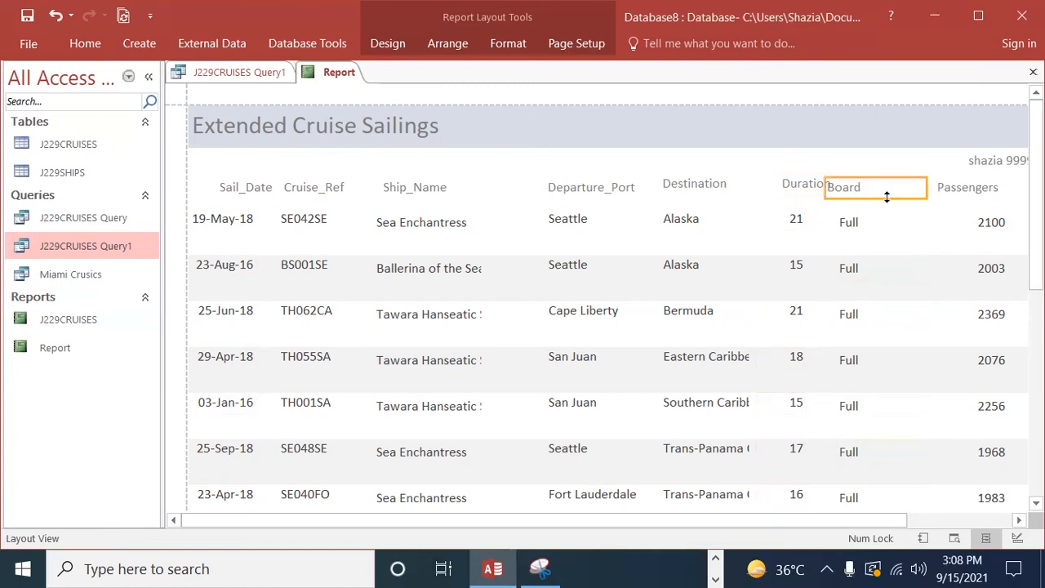
pyautogui.moveTo(826, 187); pyautogui.dragTo(861, 187)
pyautogui.click(867, 239)
pyautogui.click(864, 230)
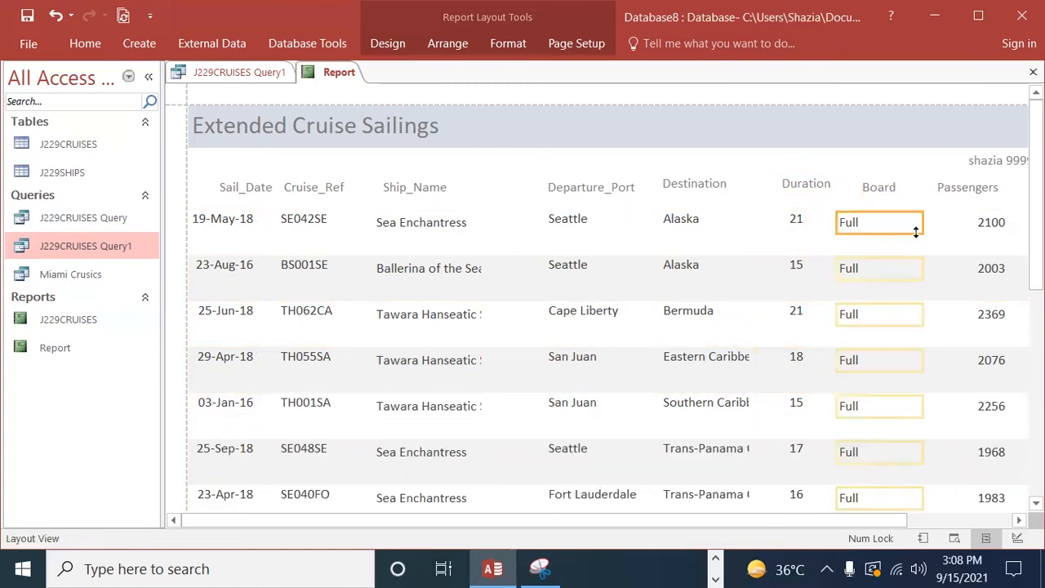
pyautogui.moveTo(836, 227); pyautogui.dragTo(868, 230)
# Step: Narrow the Passengers and Passenger_Nights values from the right so the figures sit beneath their headings
pyautogui.click(964, 192)
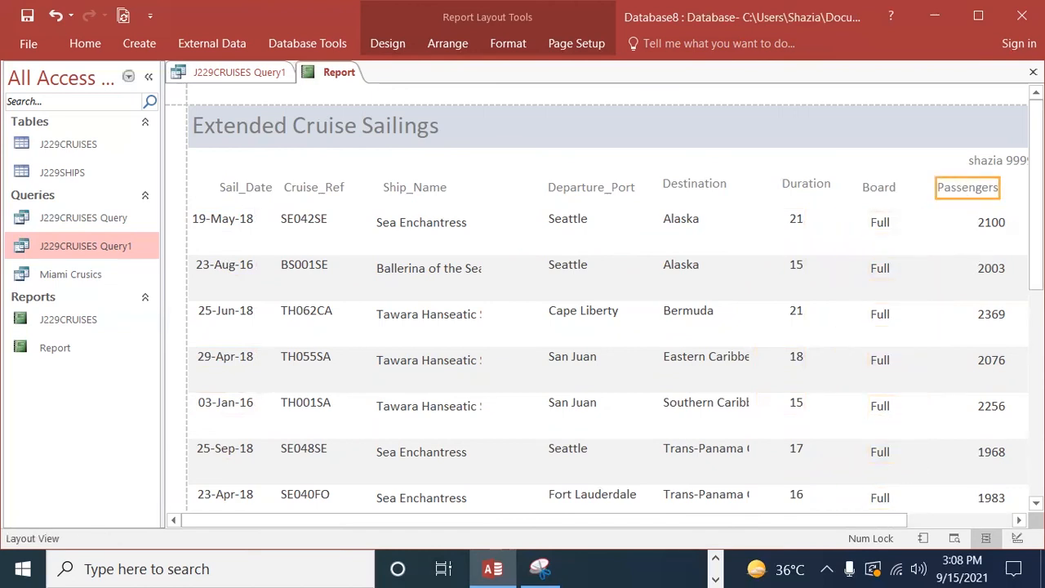
pyautogui.click(1019, 520)
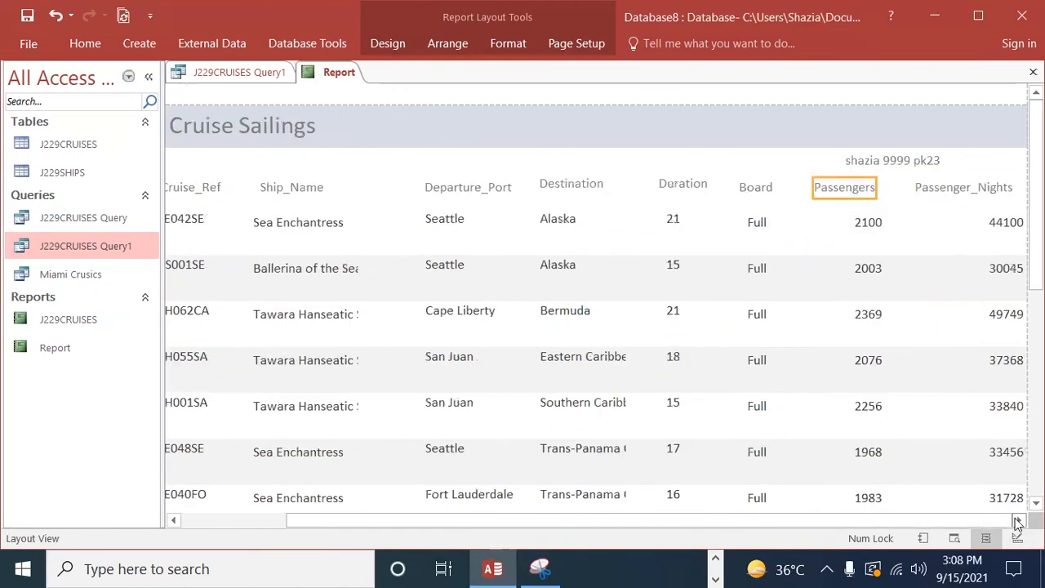
pyautogui.click(853, 224)
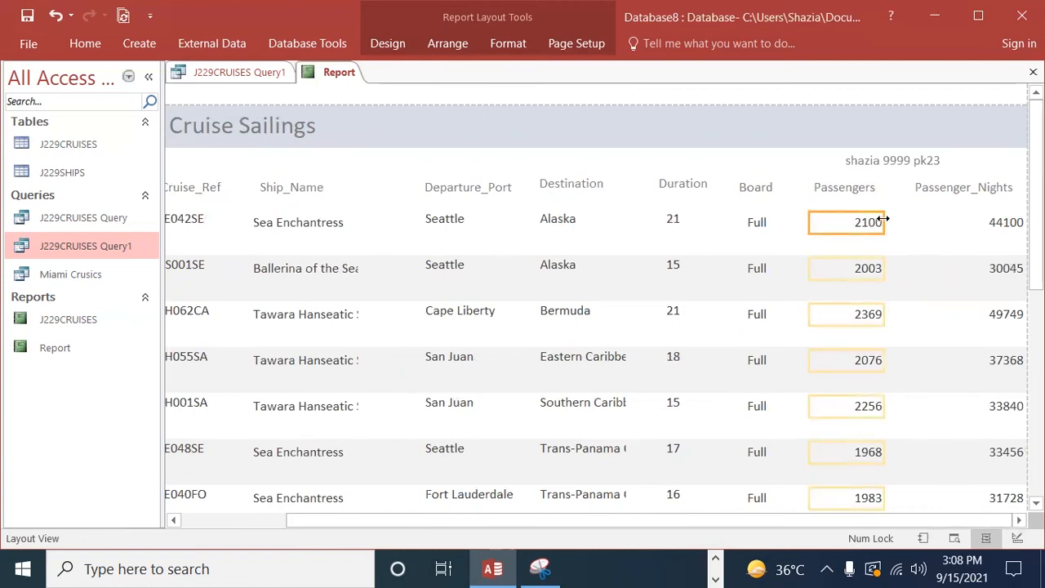
pyautogui.moveTo(882, 219); pyautogui.dragTo(874, 222)
pyautogui.click(931, 189)
pyautogui.click(1003, 232)
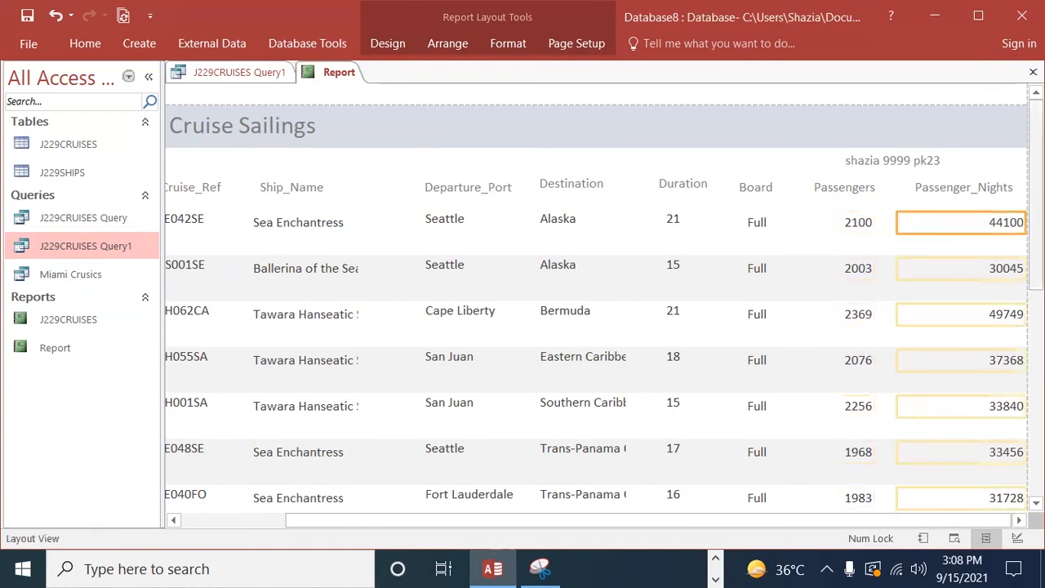
pyautogui.moveTo(898, 222); pyautogui.dragTo(976, 224)
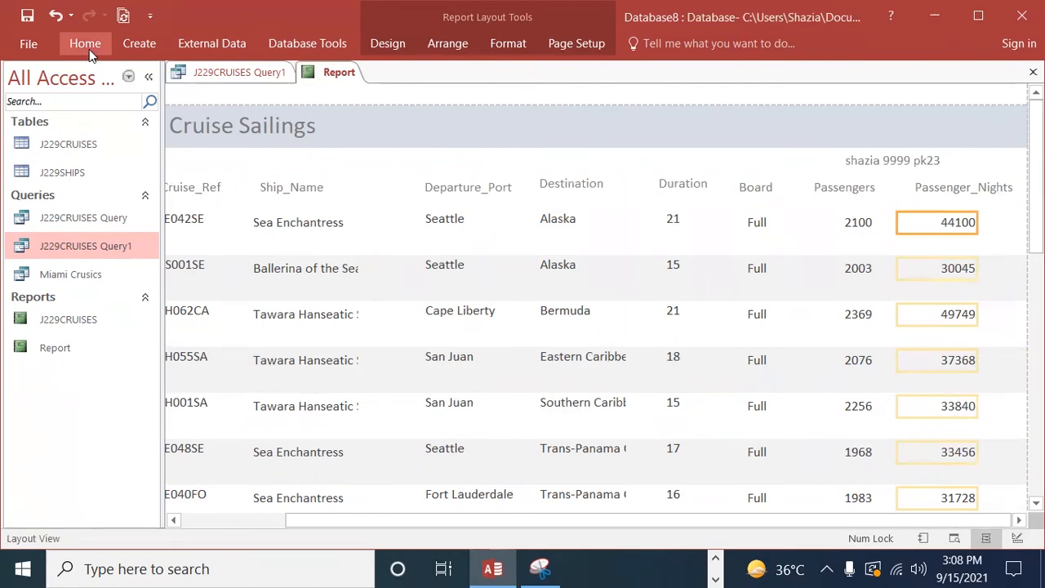
# Step: Open the report's print preview and examine the column layout at 100% and as a whole page
pyautogui.click(31, 47)
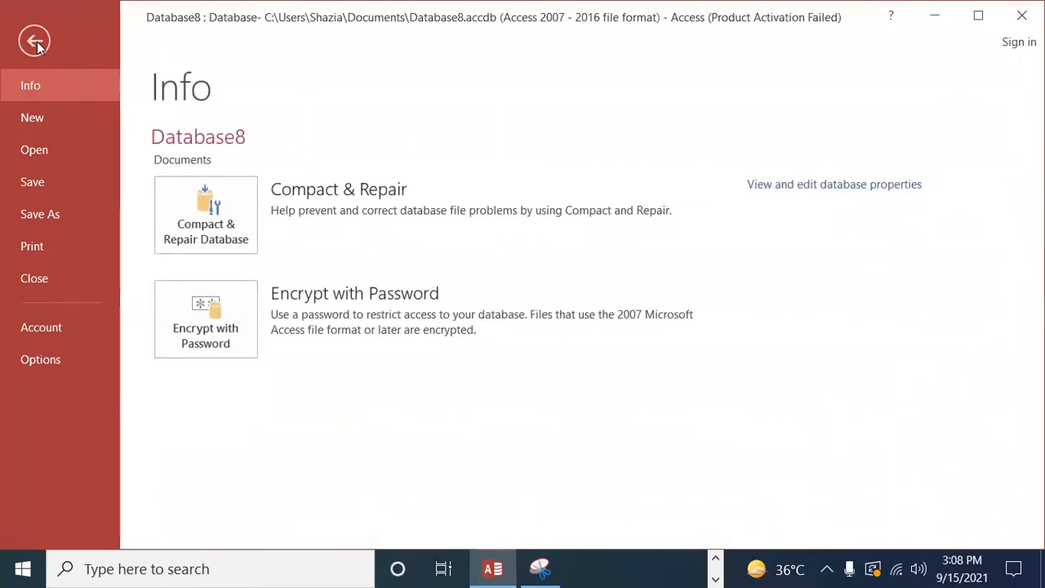
pyautogui.click(50, 245)
pyautogui.click(213, 299)
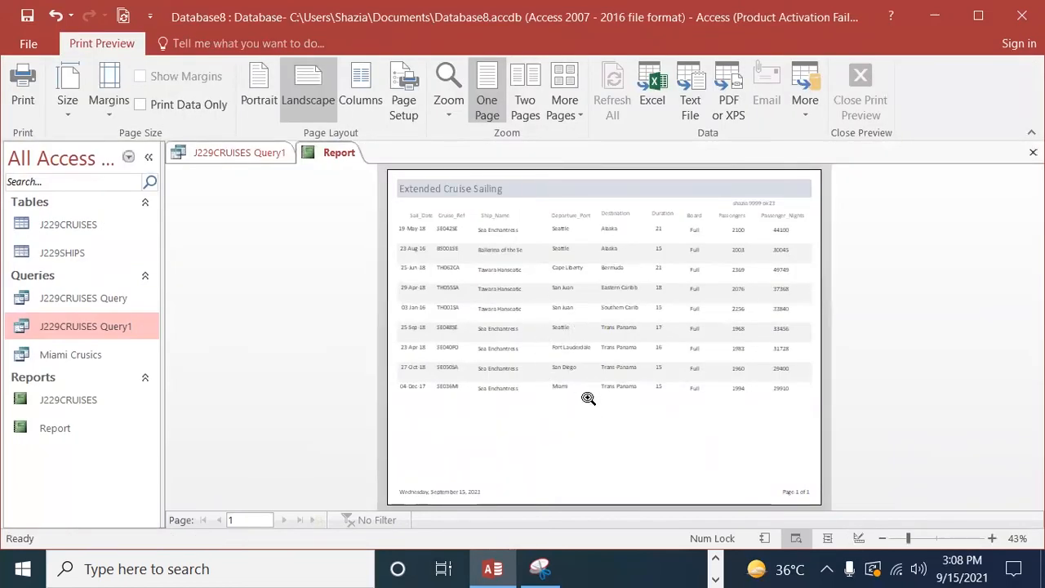
pyautogui.click(453, 88)
pyautogui.click(449, 110)
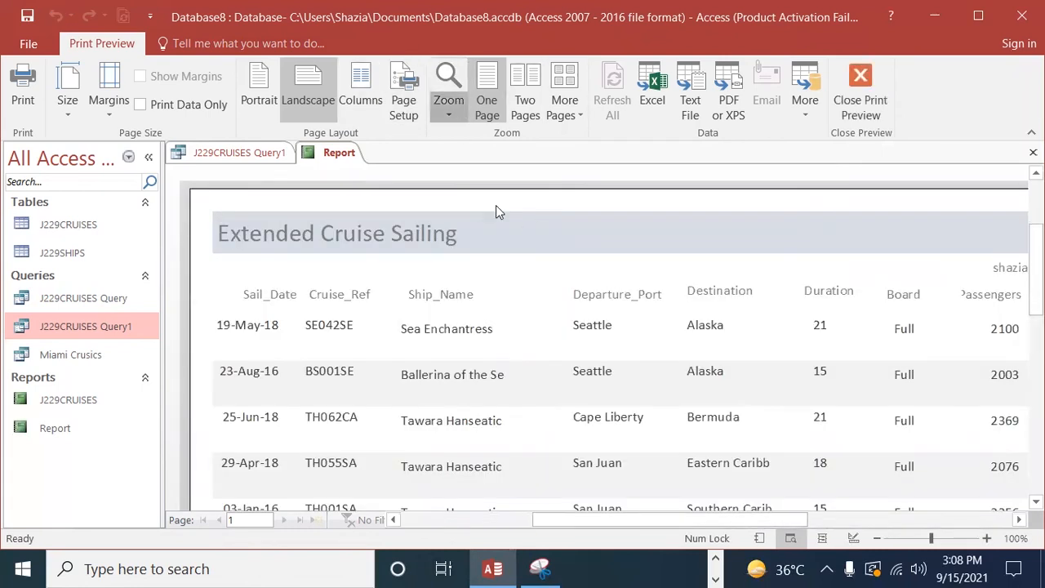
pyautogui.click(392, 268)
pyautogui.click(493, 268)
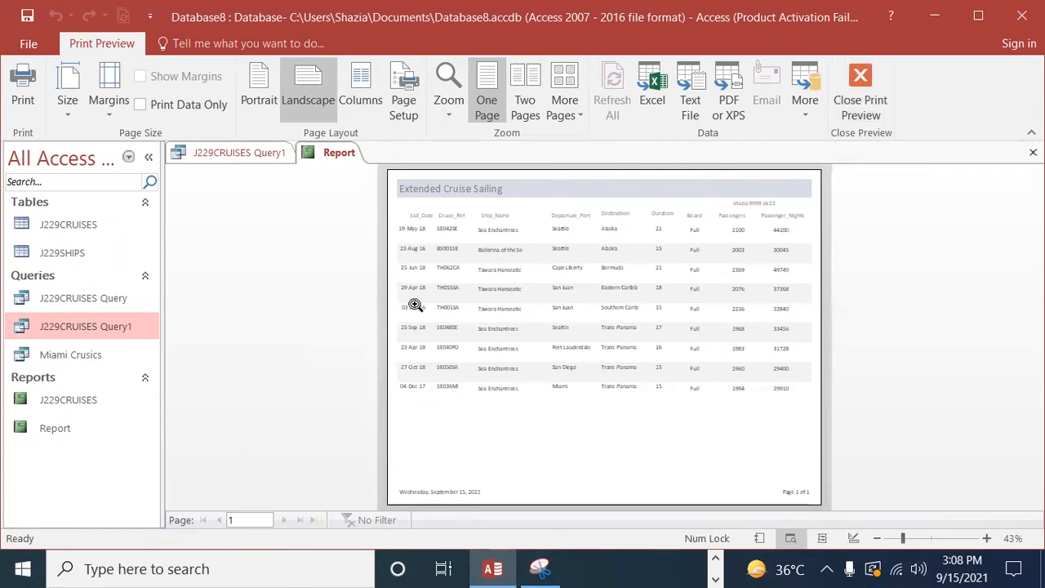
# Step: Switch to the exam paper PDF in the browser and read the end of question 24 and the start of question 25
pyautogui.click(716, 560)
pyautogui.click(715, 579)
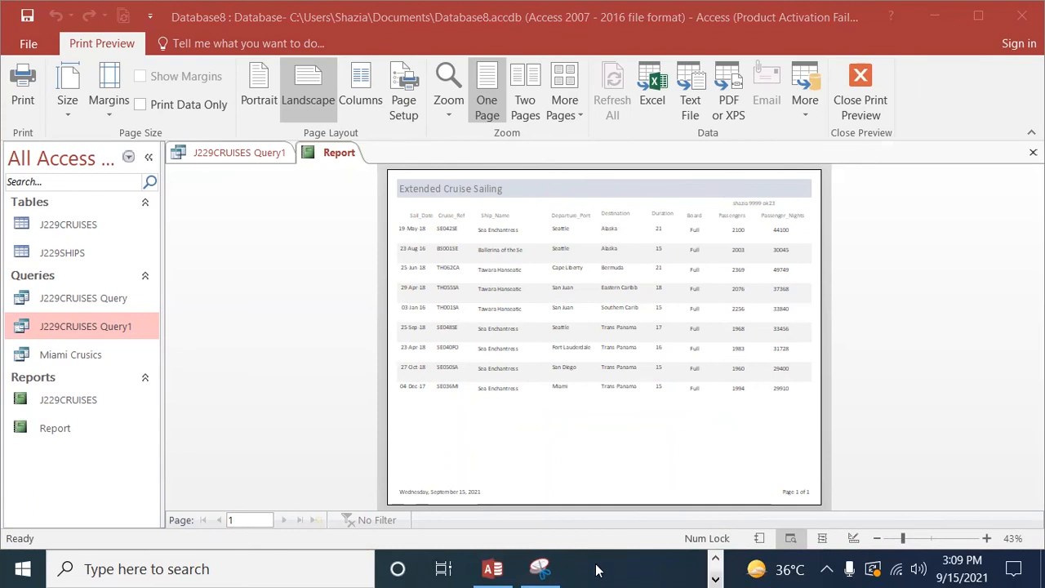
pyautogui.click(715, 579)
pyautogui.click(608, 569)
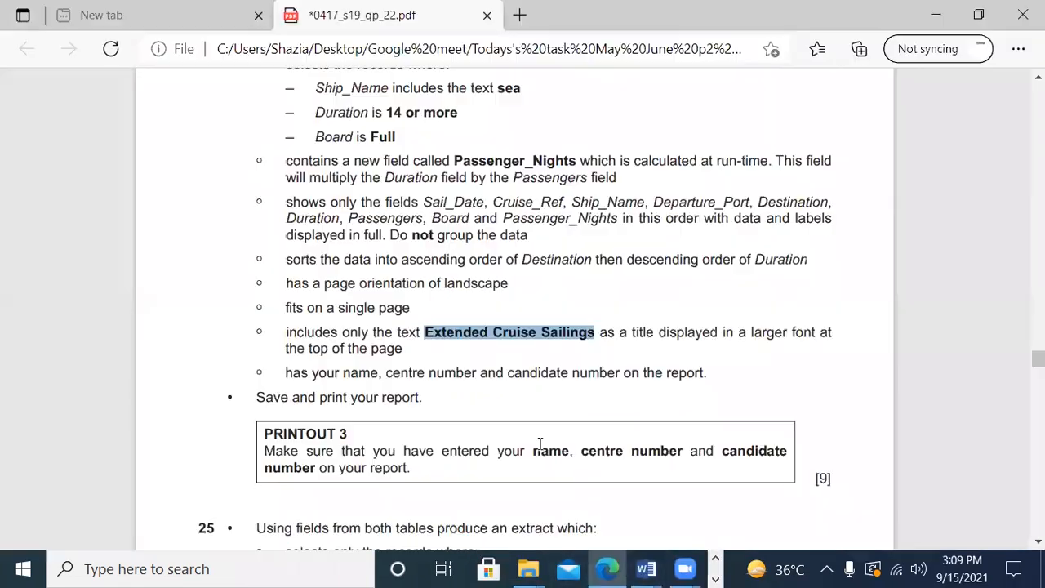
pyautogui.scroll(-2, 452, 359)
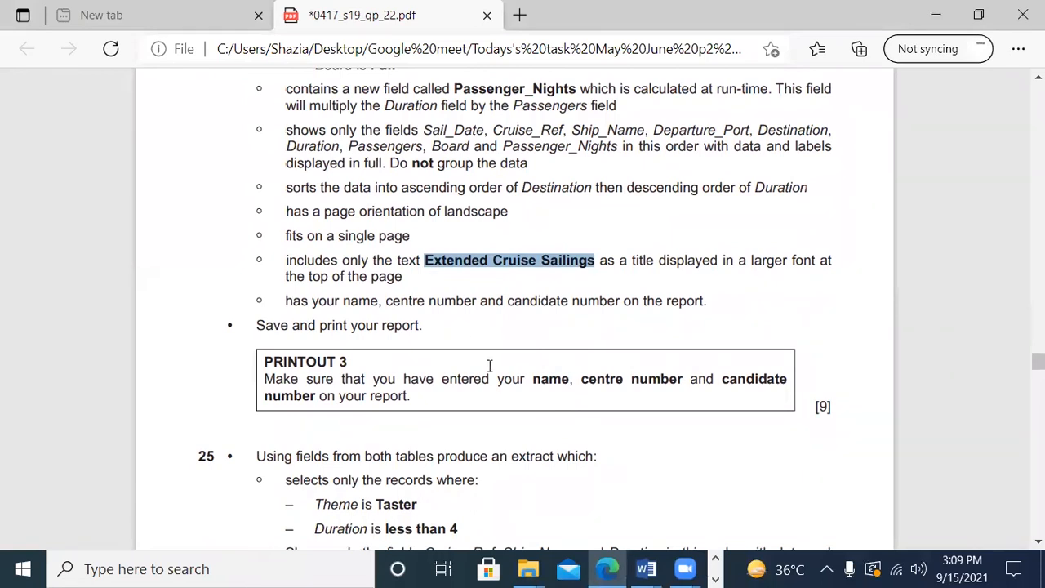
# Step: Read the extract requirements of question 25 and the export instructions of question 26 in the exam paper
pyautogui.scroll(-4, 489, 365)
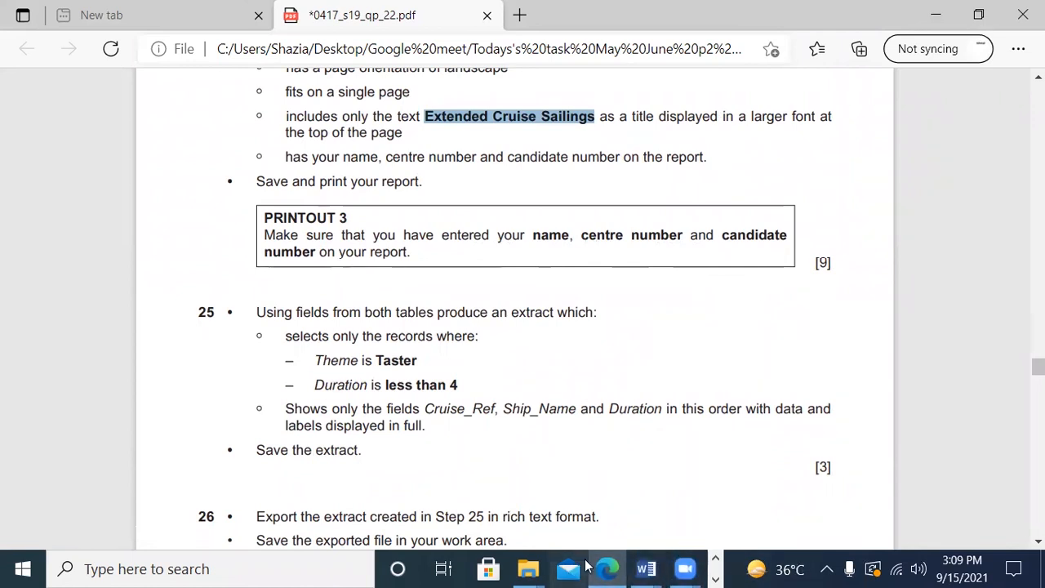
pyautogui.click(720, 567)
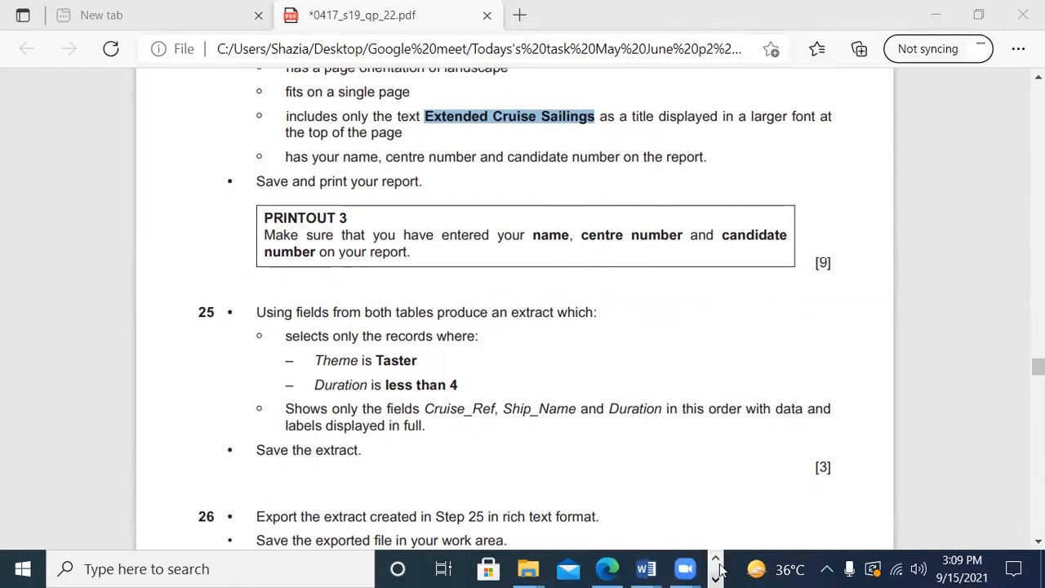
pyautogui.click(716, 576)
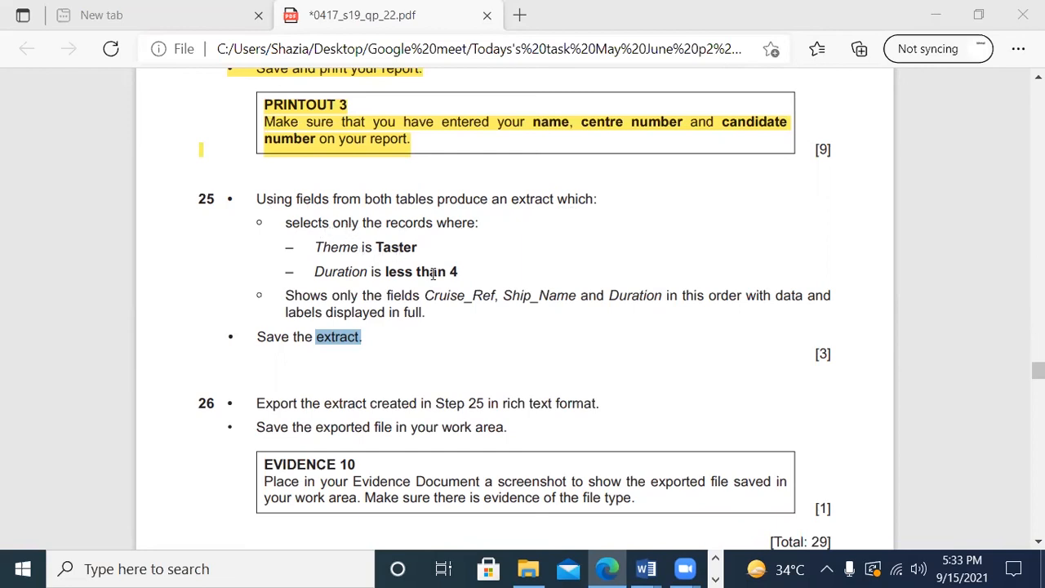
pyautogui.moveTo(410, 312); pyautogui.dragTo(500, 422)
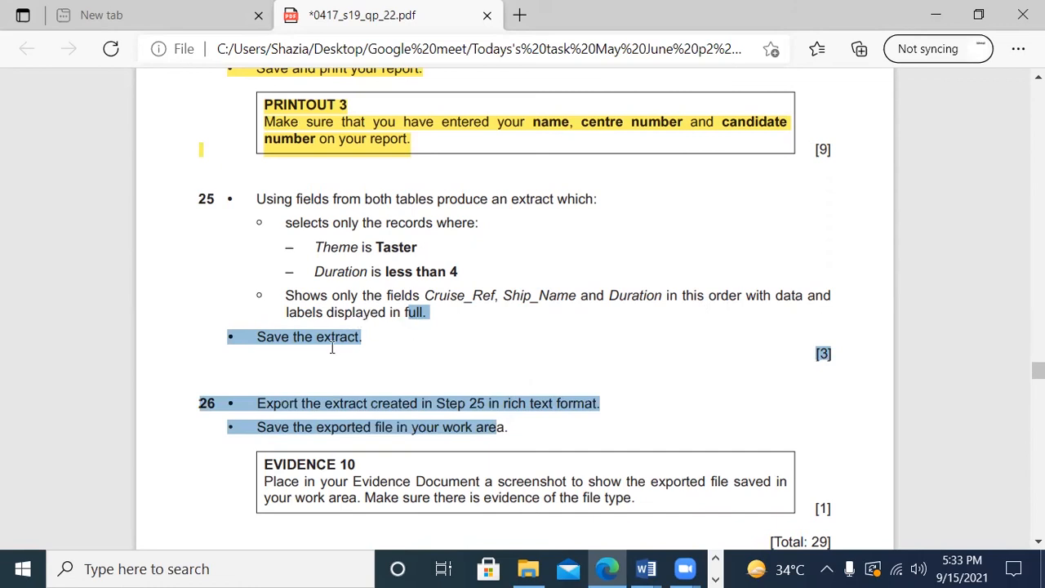
pyautogui.click(389, 349)
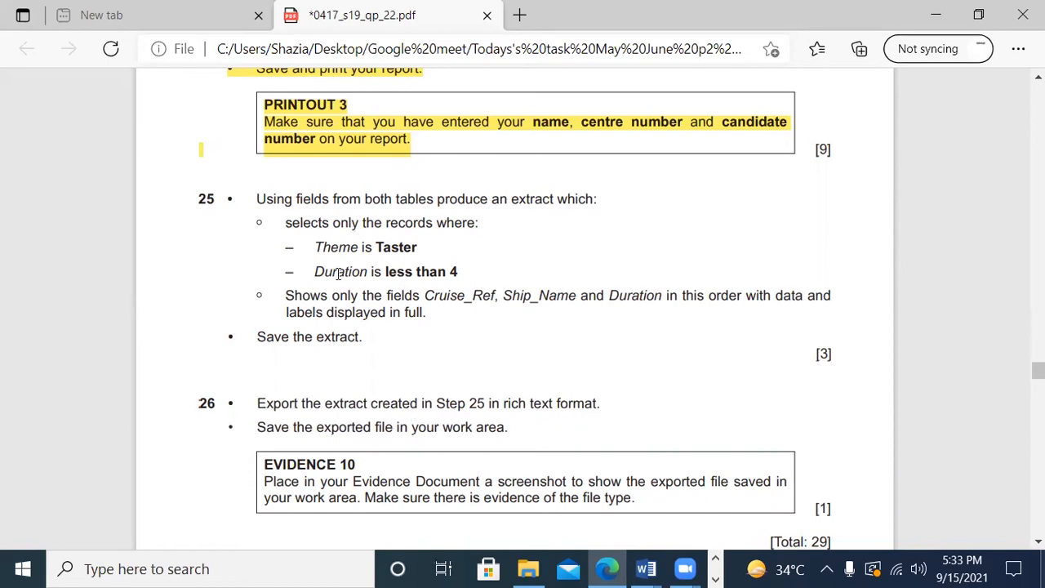
# Step: Switch to the Access database and start a new query design containing the J229CRUISES and J229SHIPS tables
pyautogui.click(716, 578)
pyautogui.click(543, 569)
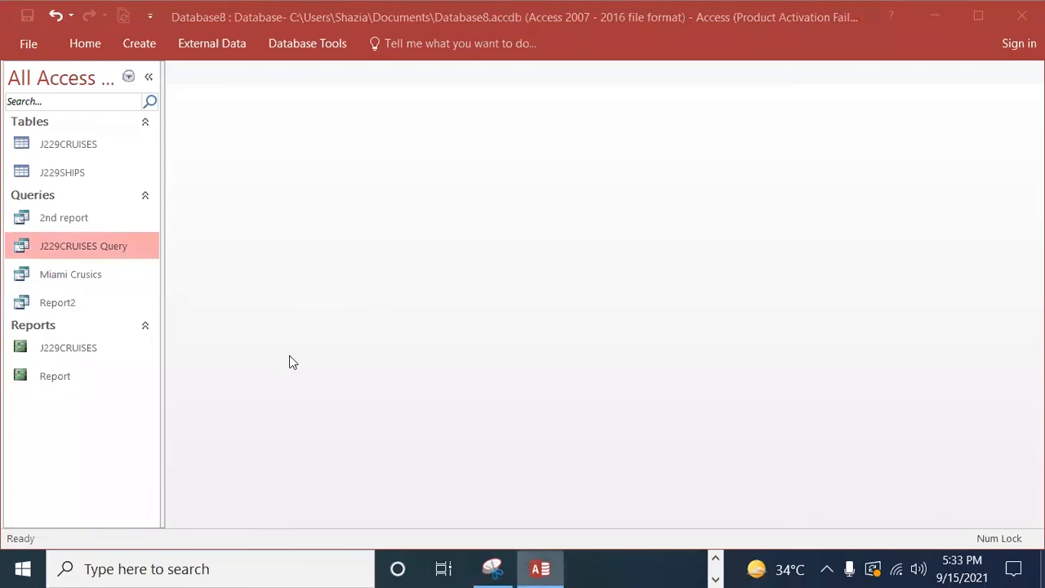
pyautogui.click(140, 44)
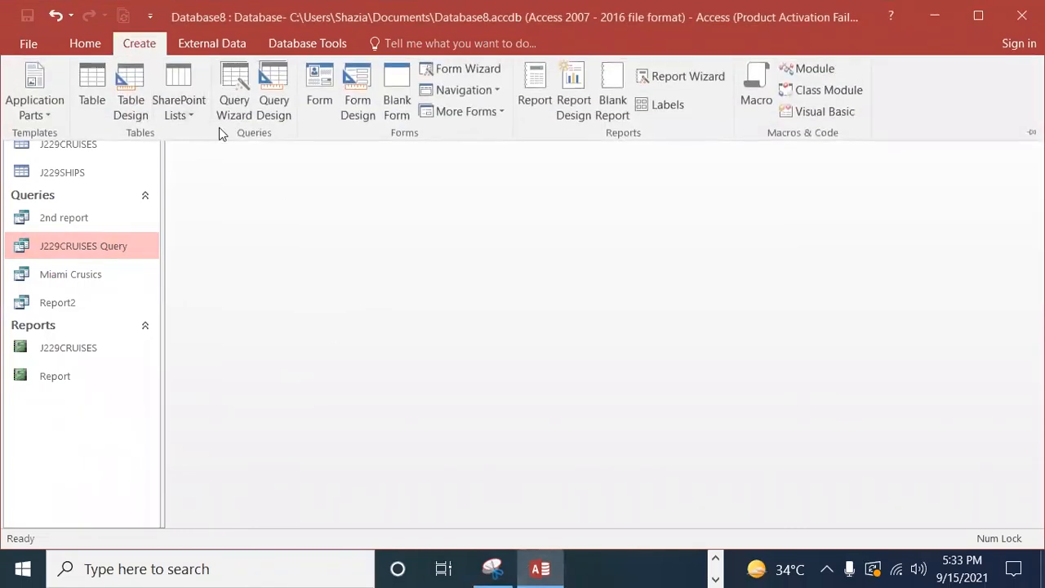
pyautogui.click(276, 107)
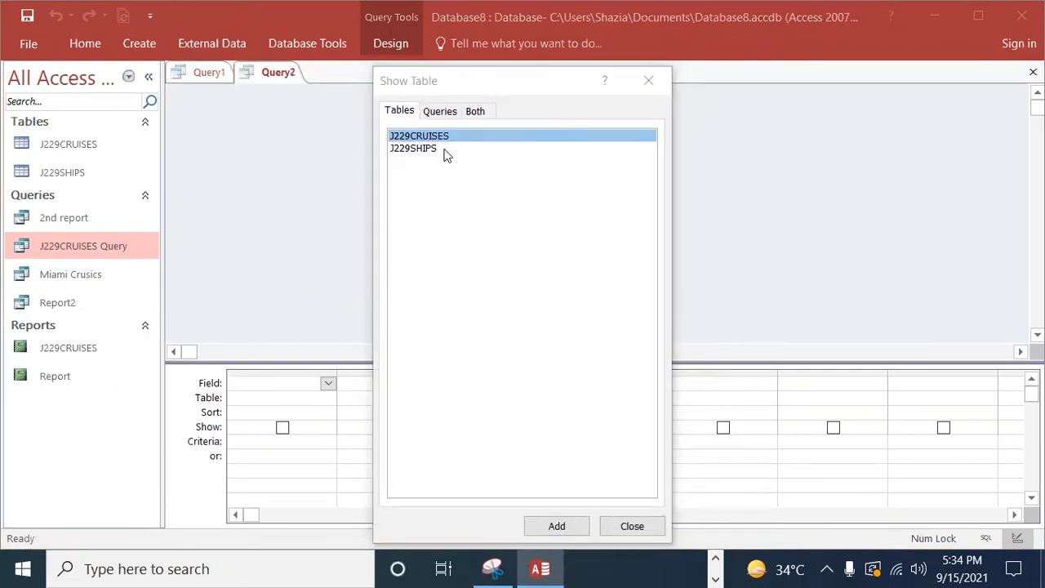
pyautogui.keyDown('shift'); pyautogui.click(413, 149); pyautogui.keyUp('shift')
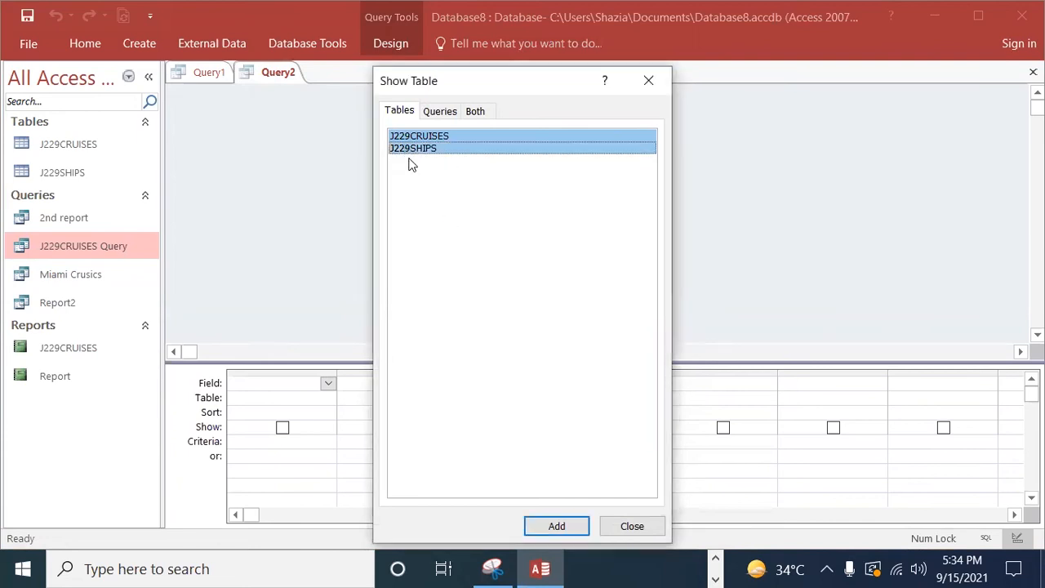
pyautogui.click(556, 527)
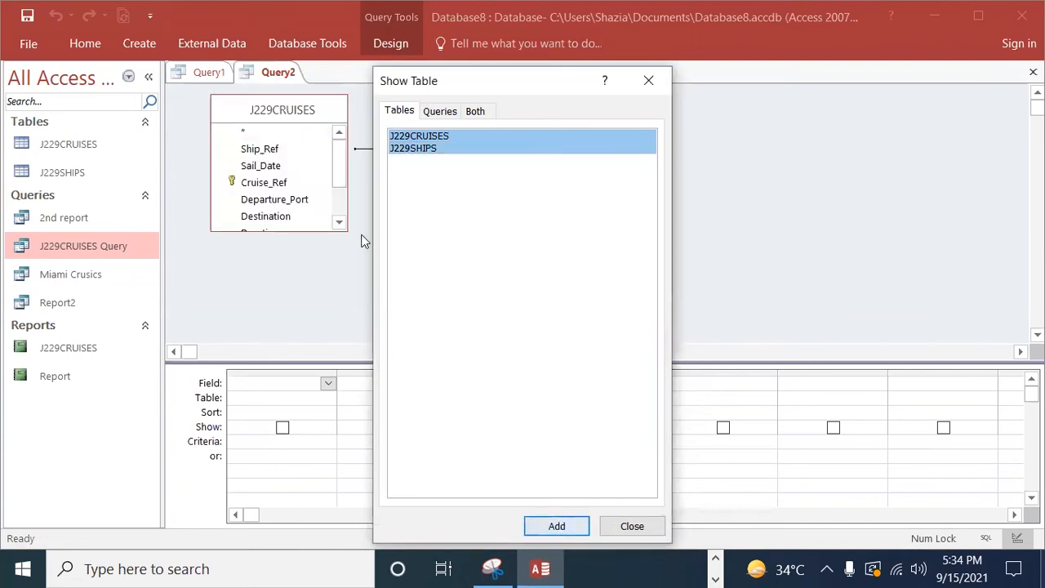
pyautogui.click(629, 526)
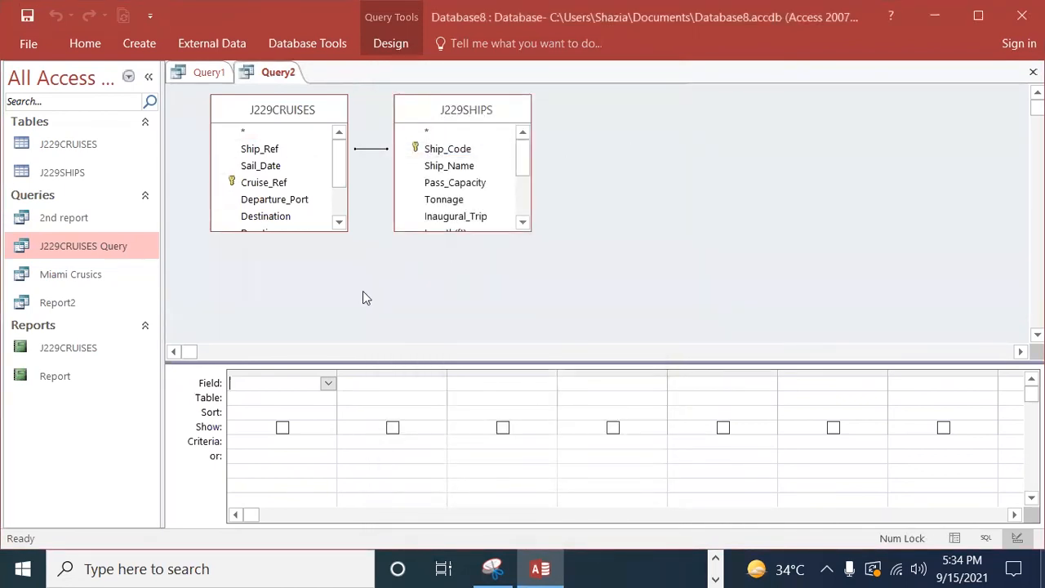
# Step: Add Cruise_Ref, Ship_Name, Duration and Theme to the query grid, in that order
pyautogui.moveTo(281, 184); pyautogui.dragTo(291, 383)
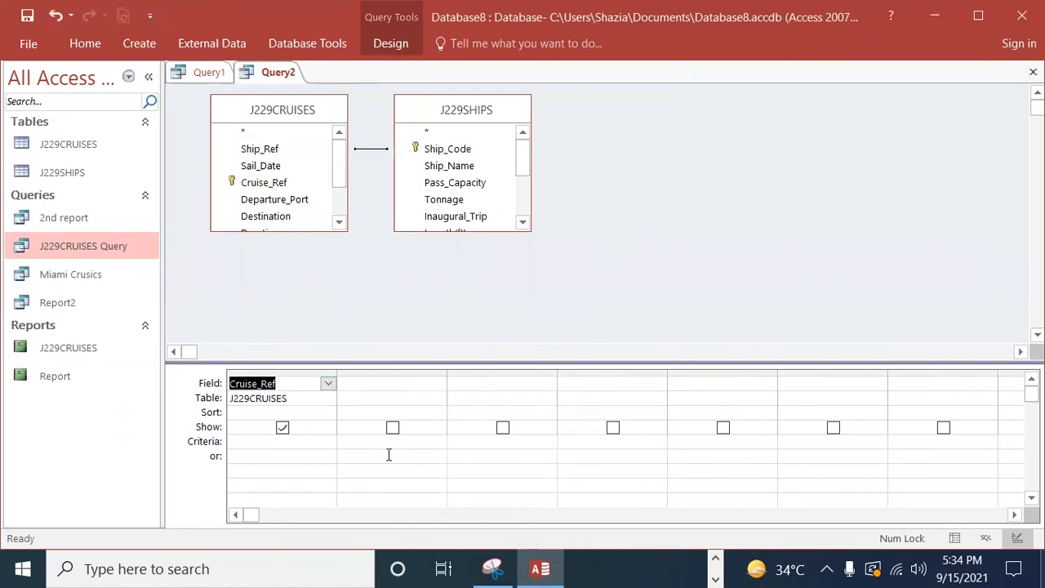
pyautogui.moveTo(459, 166); pyautogui.dragTo(420, 382)
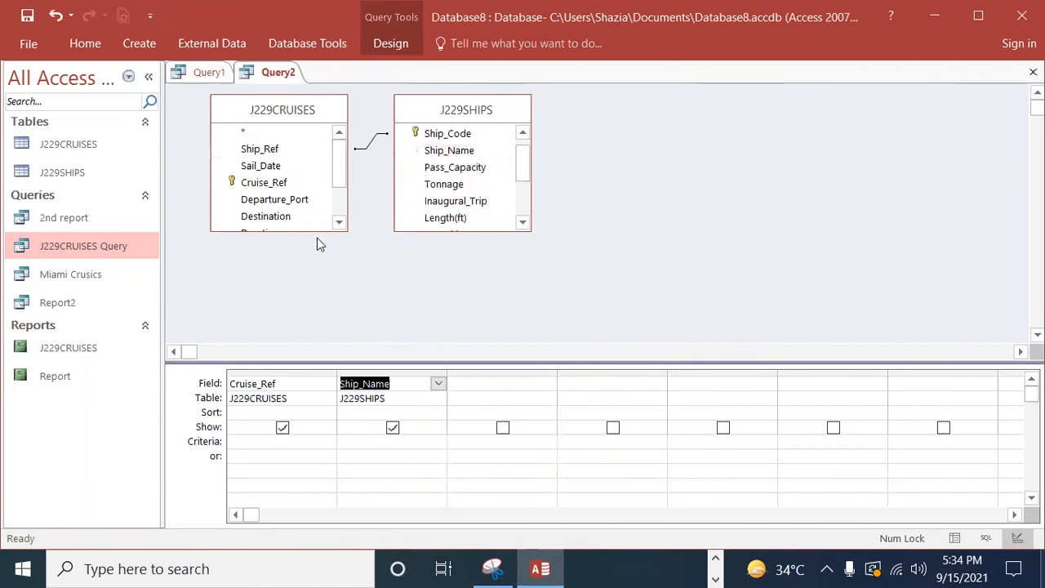
pyautogui.moveTo(338, 175); pyautogui.dragTo(339, 222)
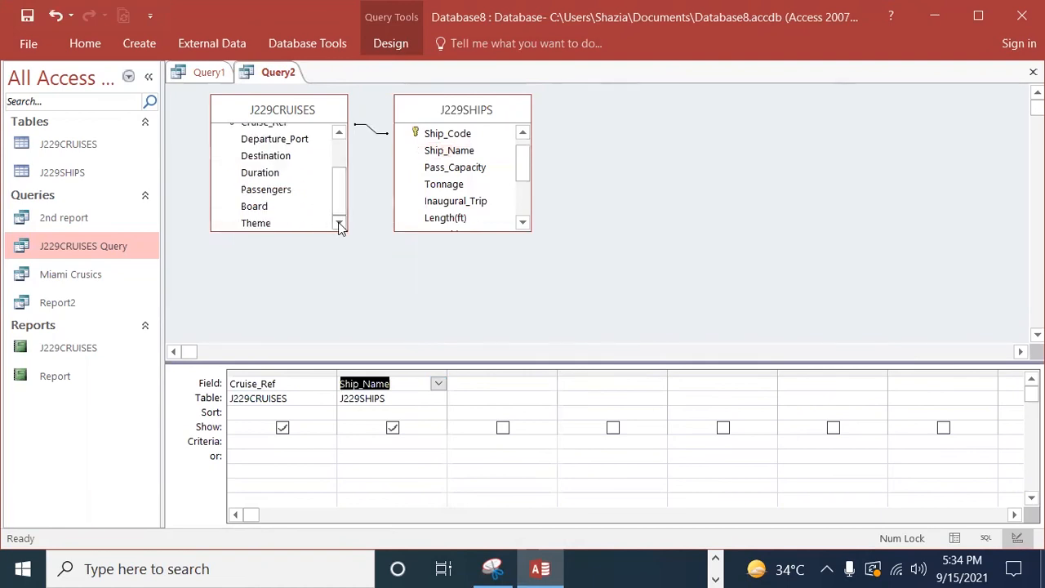
pyautogui.moveTo(279, 175); pyautogui.dragTo(478, 383)
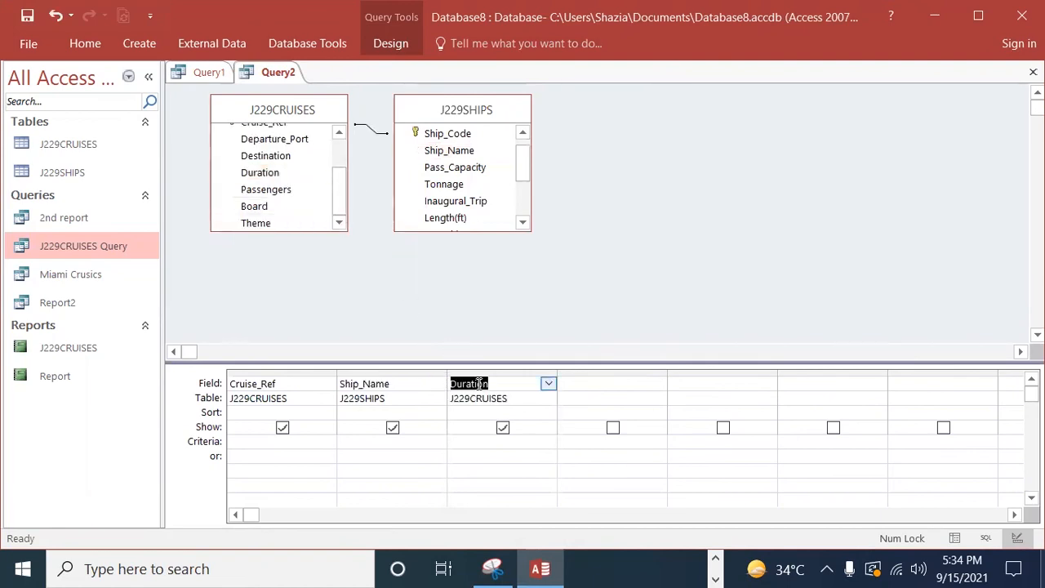
pyautogui.moveTo(268, 224); pyautogui.dragTo(586, 380)
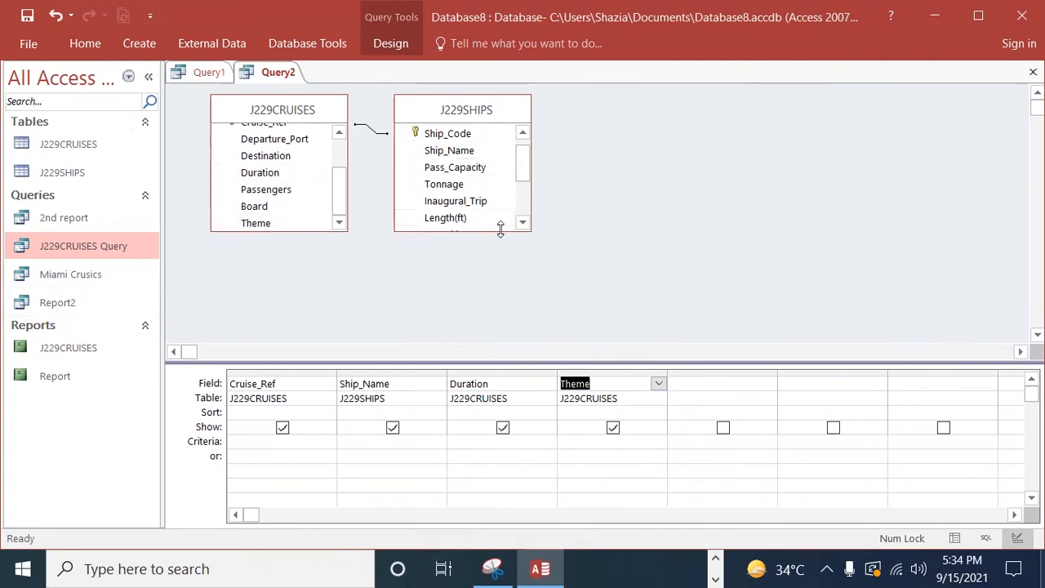
# Step: Set the query criteria to Taster for Theme and <4 for Duration, and hide Theme from the output
pyautogui.click(577, 442)
pyautogui.write('Taster')
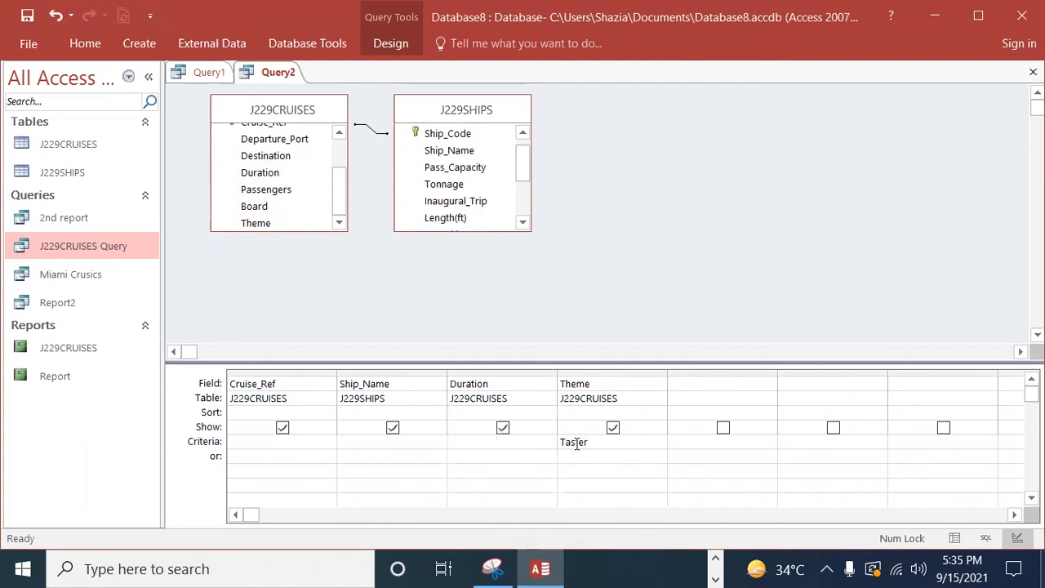
pyautogui.click(590, 470)
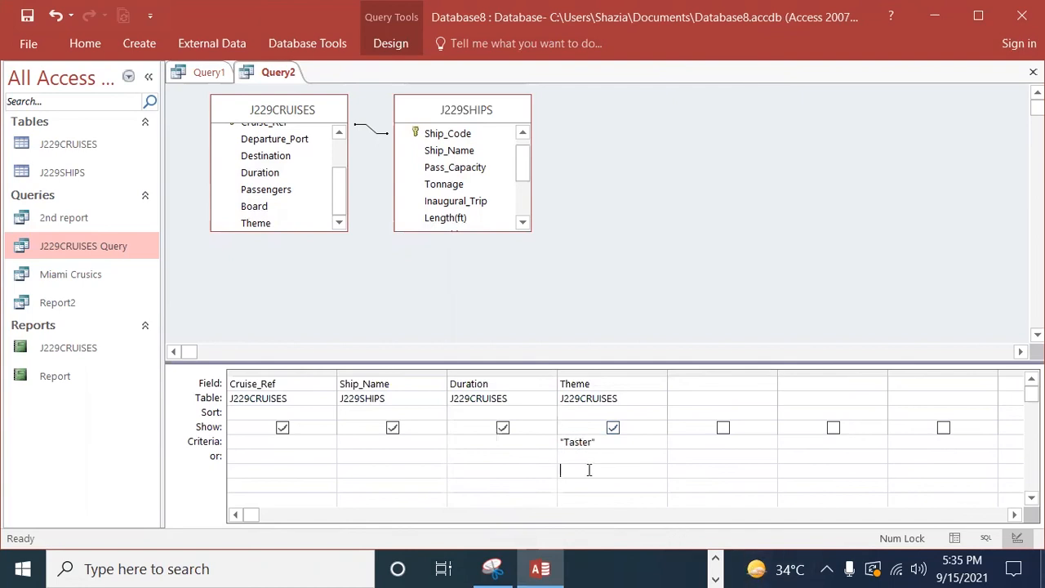
pyautogui.click(499, 444)
pyautogui.click(614, 428)
# Step: Check the query against question 25 in the exam paper and return to the Access database
pyautogui.click(716, 577)
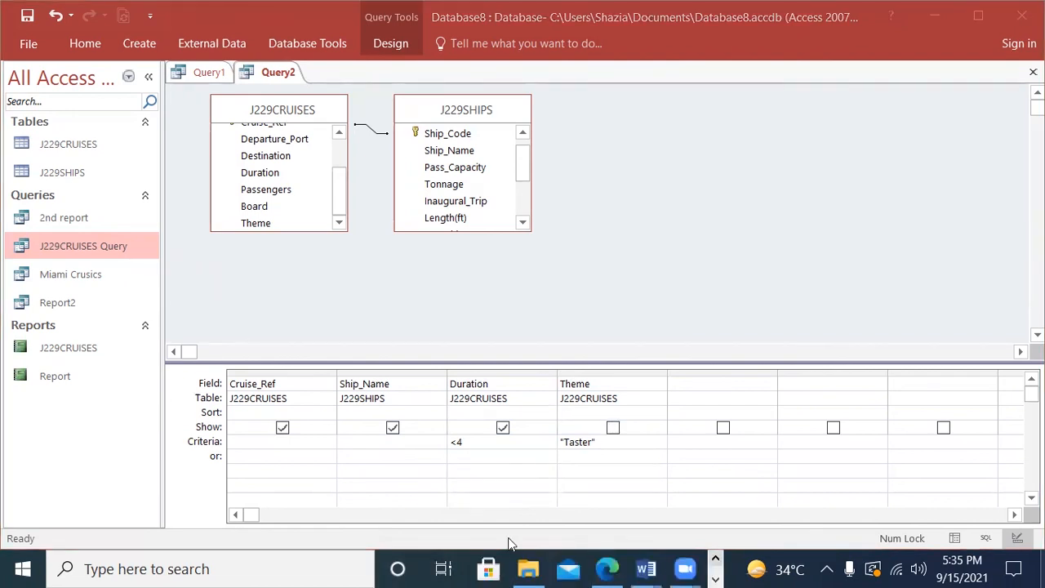
pyautogui.click(609, 570)
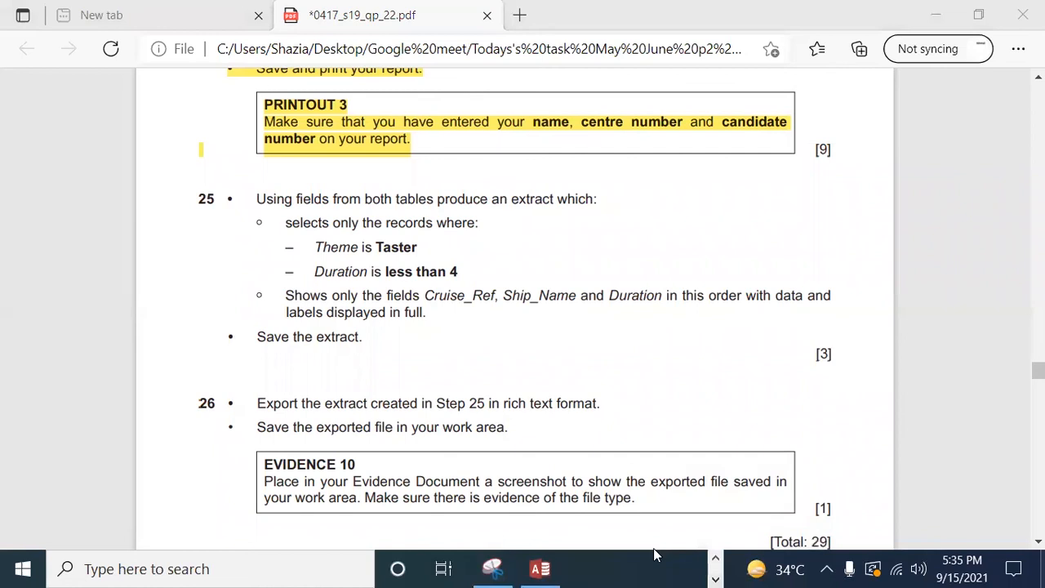
pyautogui.click(541, 569)
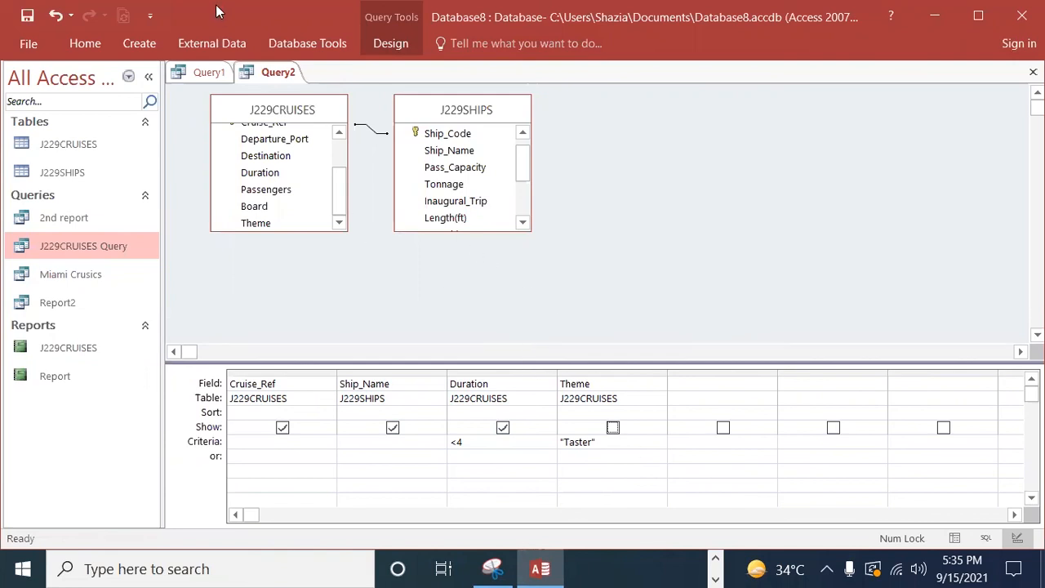
# Step: Run the query to list the matching cruises with only Cruise_Ref, Ship_Name and Duration
pyautogui.click(501, 567)
pyautogui.click(394, 49)
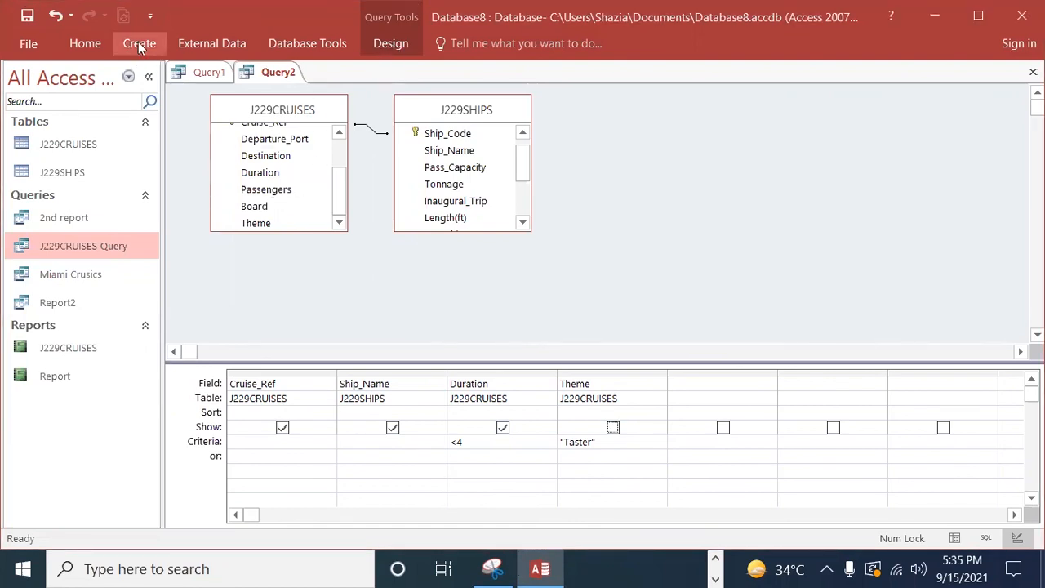
pyautogui.click(384, 41)
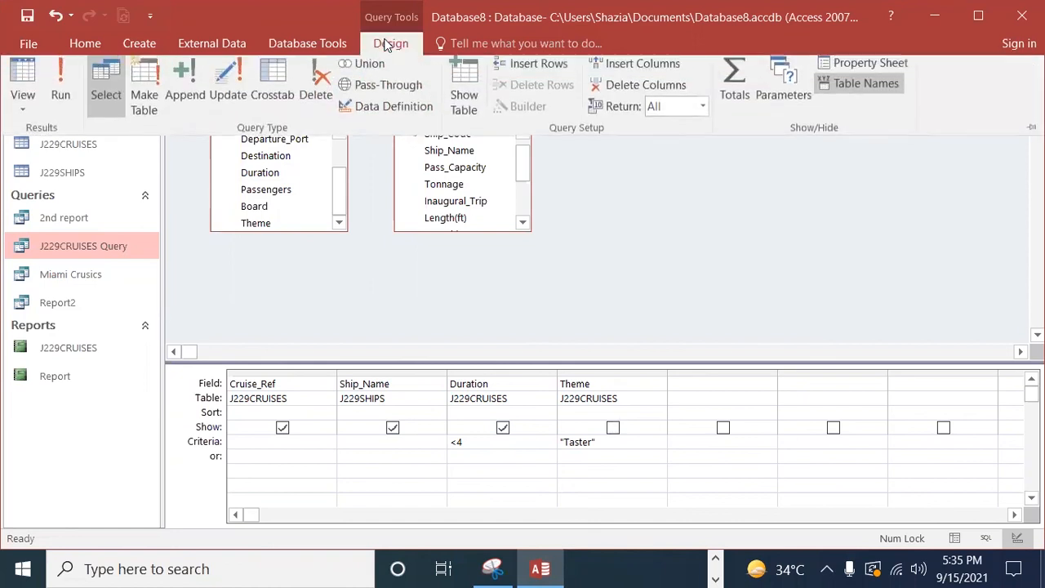
pyautogui.click(58, 83)
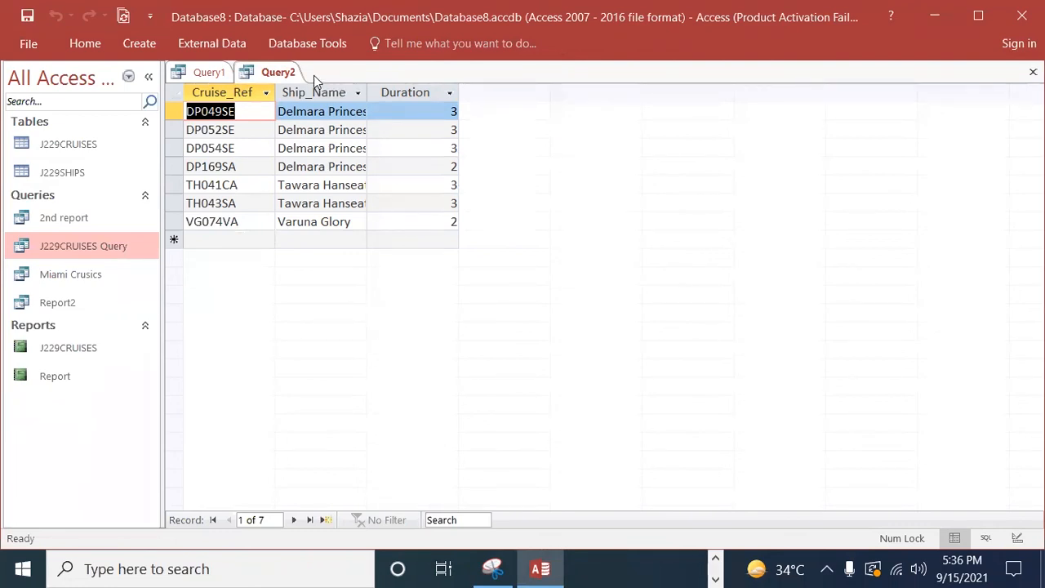
# Step: Return to the query design, include Theme in the output and run the query again
pyautogui.click(78, 43)
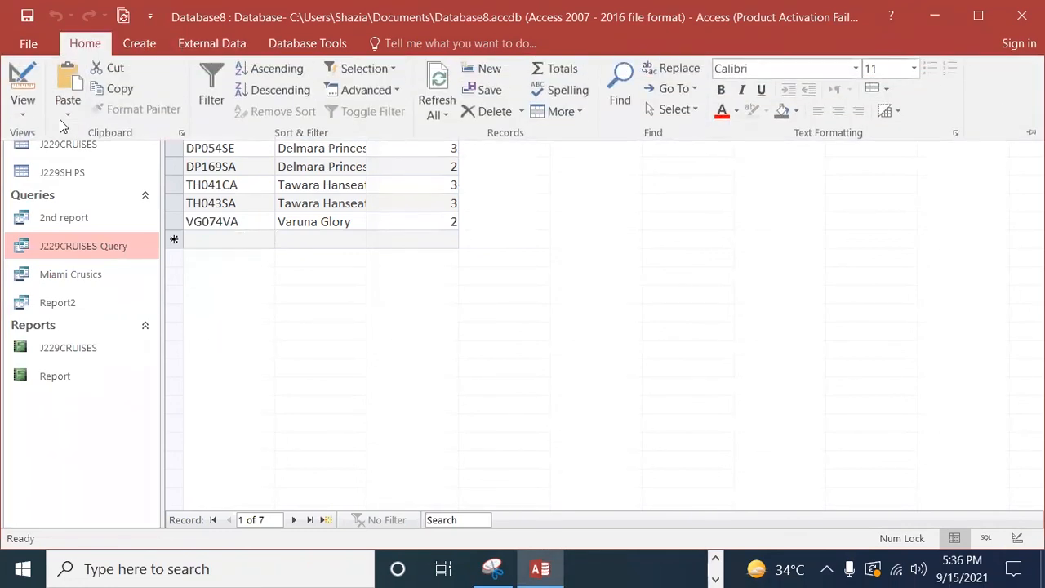
pyautogui.click(32, 115)
pyautogui.click(61, 233)
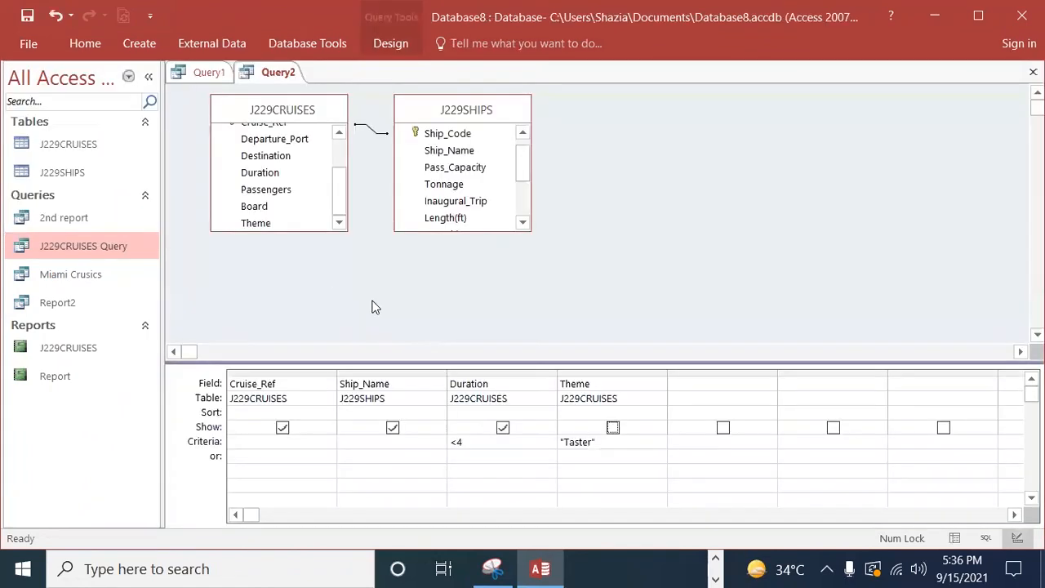
pyautogui.click(614, 428)
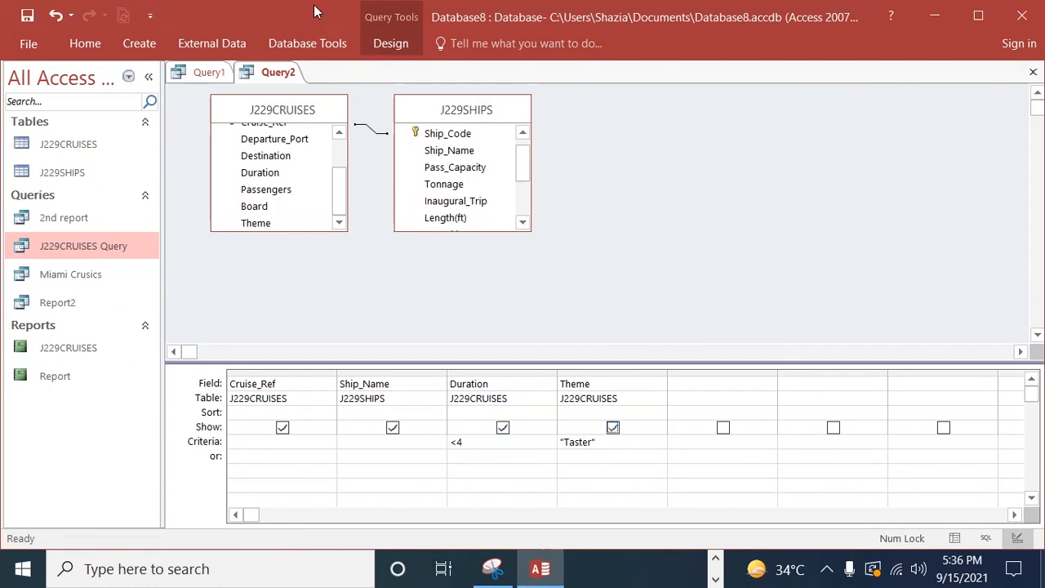
pyautogui.click(389, 42)
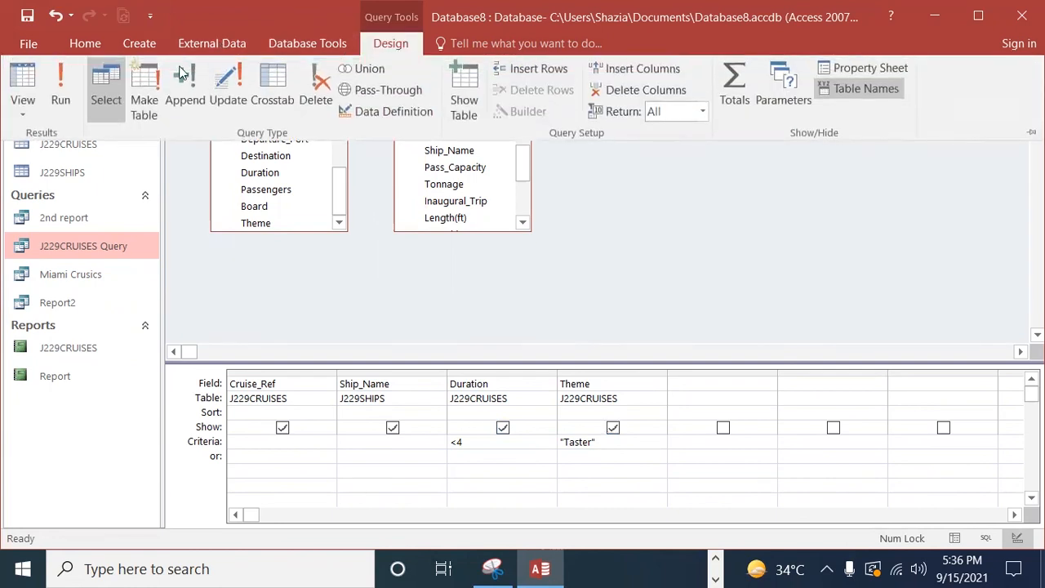
pyautogui.click(60, 85)
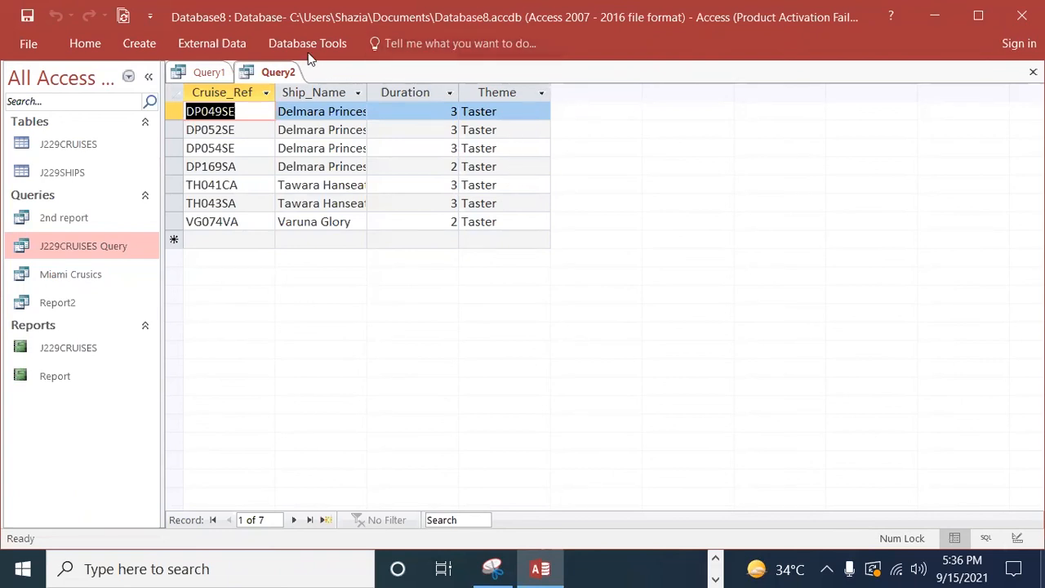
# Step: Reopen the query design, hide Theme from the output and rerun the query
pyautogui.click(91, 47)
pyautogui.click(29, 115)
pyautogui.click(60, 224)
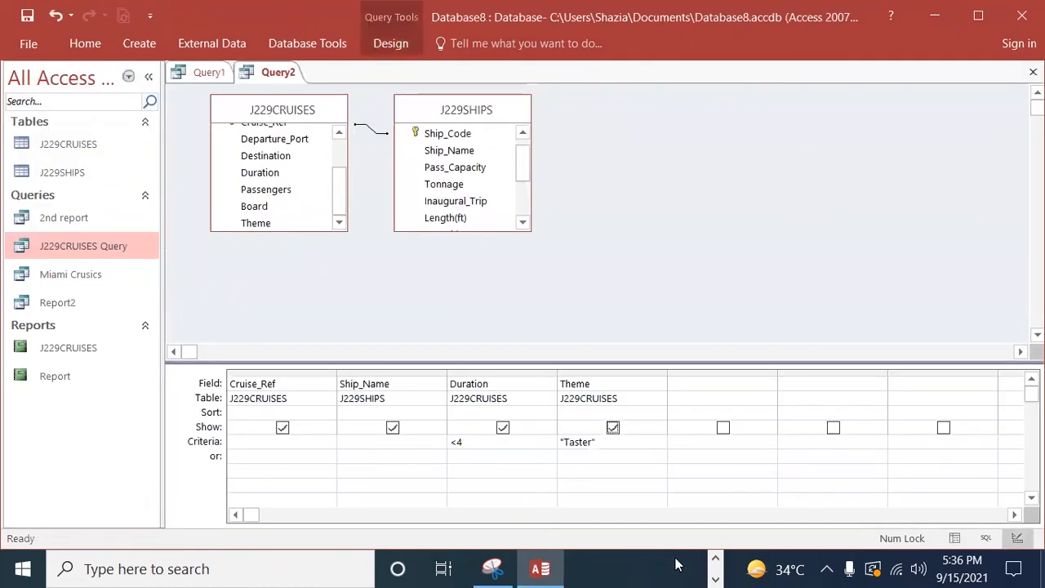
pyautogui.click(613, 427)
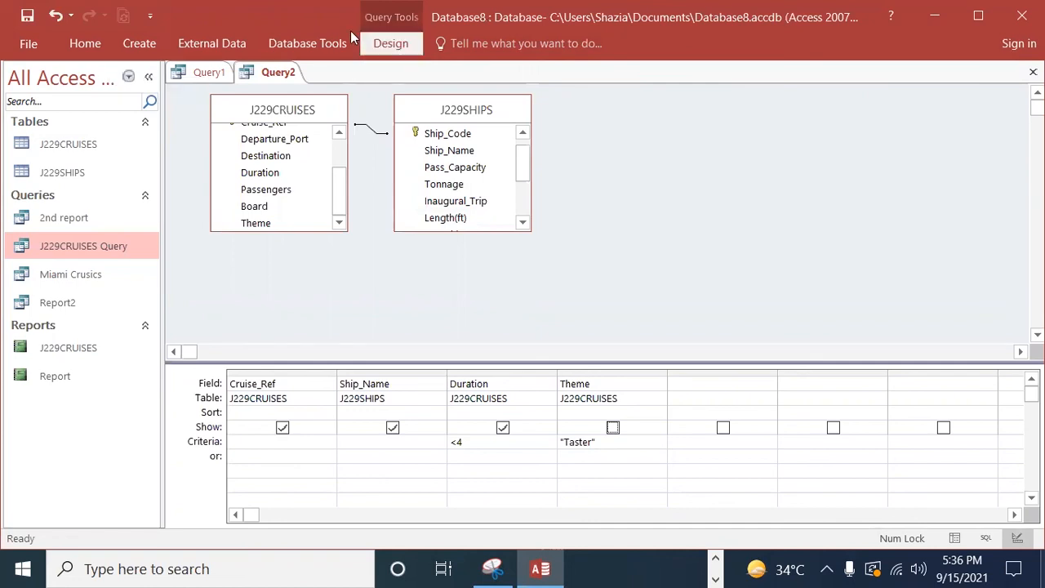
pyautogui.click(384, 43)
pyautogui.click(66, 86)
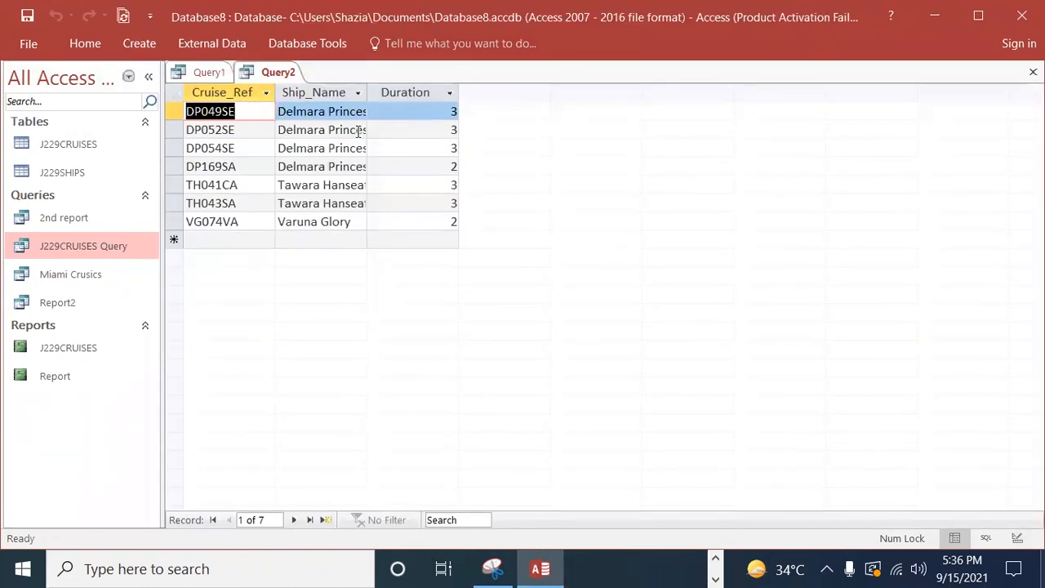
# Step: Save the new query with "extract." as its name
pyautogui.click(278, 73)
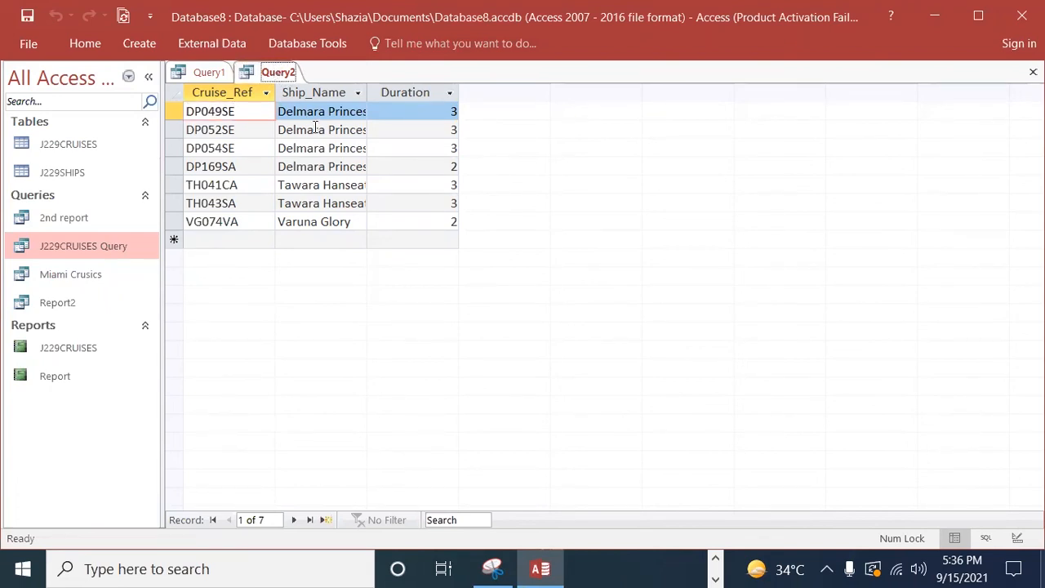
pyautogui.click(27, 15)
pyautogui.press('BackSpace')
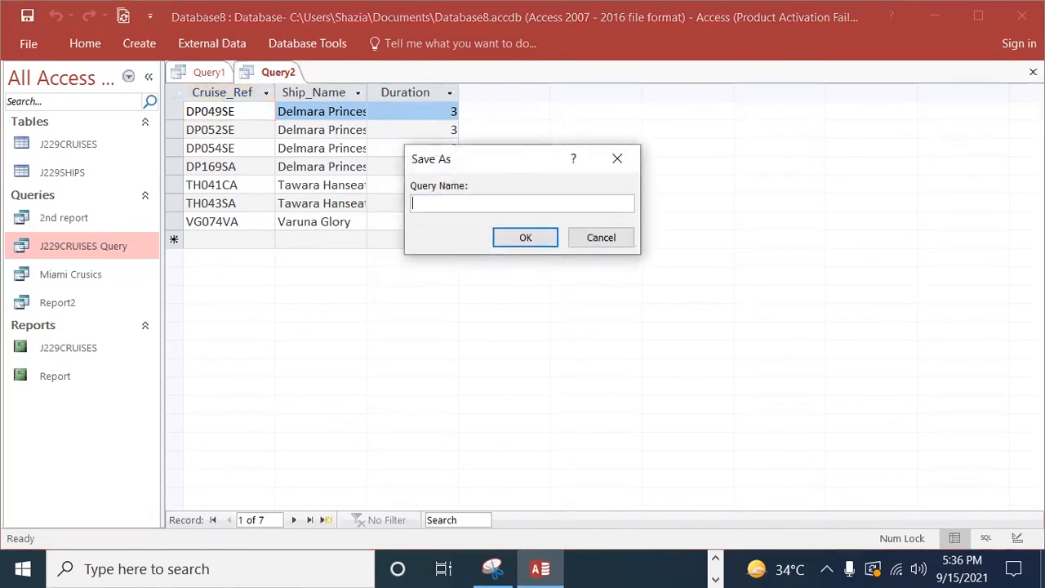
pyautogui.write('extract.')
pyautogui.click(544, 240)
# Step: Switch to the exam paper and select the word "extract" in question 25's save instruction
pyautogui.hotkey('alt', 'Tab')
pyautogui.moveTo(361, 336); pyautogui.dragTo(313, 339)
pyautogui.hotkey('ctrl', 'c')
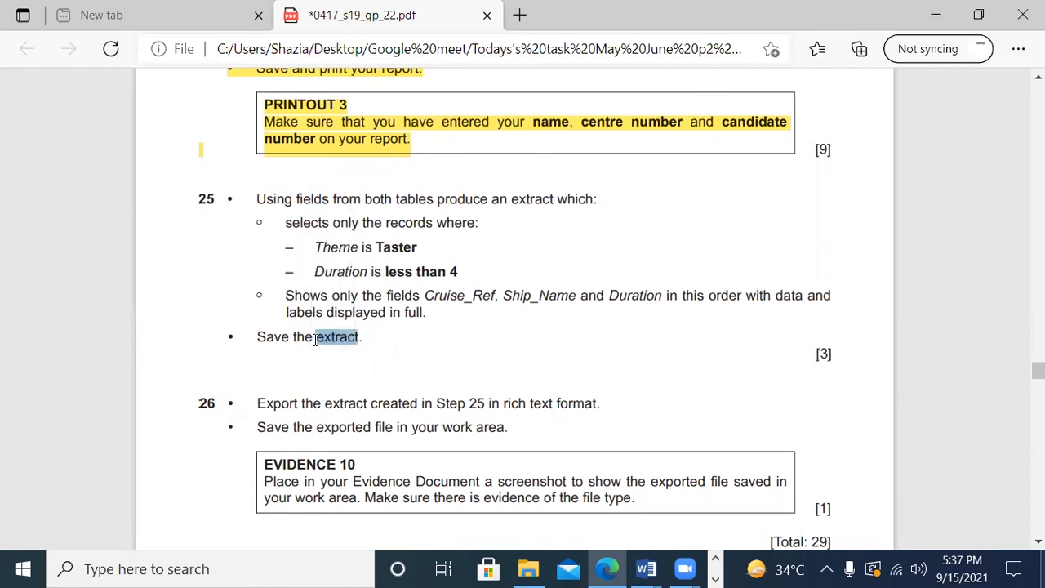
# Step: Switch back to Access, save the query under the name "extract" and select it among the saved queries
pyautogui.click(716, 579)
pyautogui.click(540, 570)
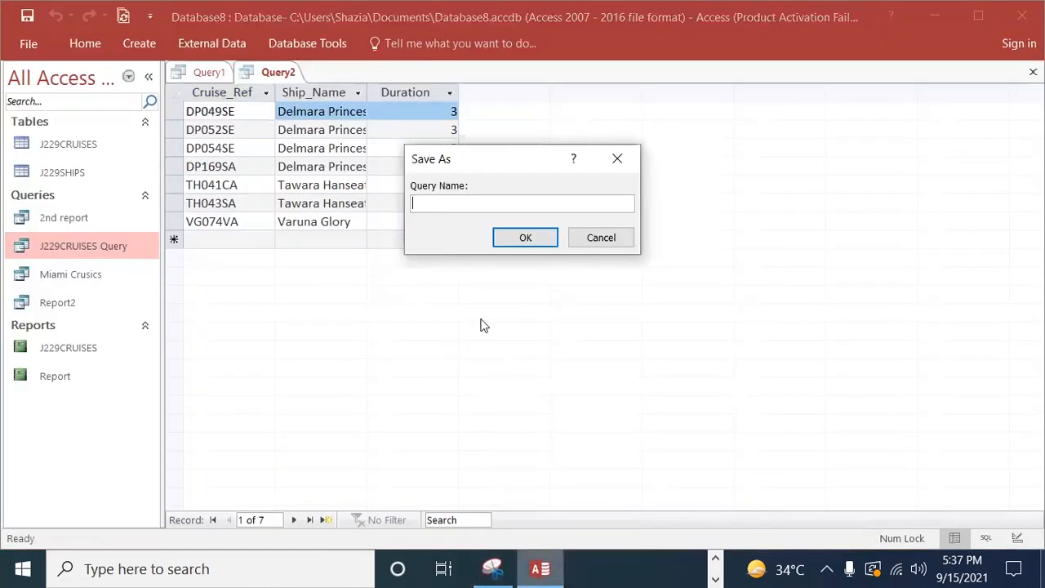
pyautogui.hotkey('ctrl', 'v')
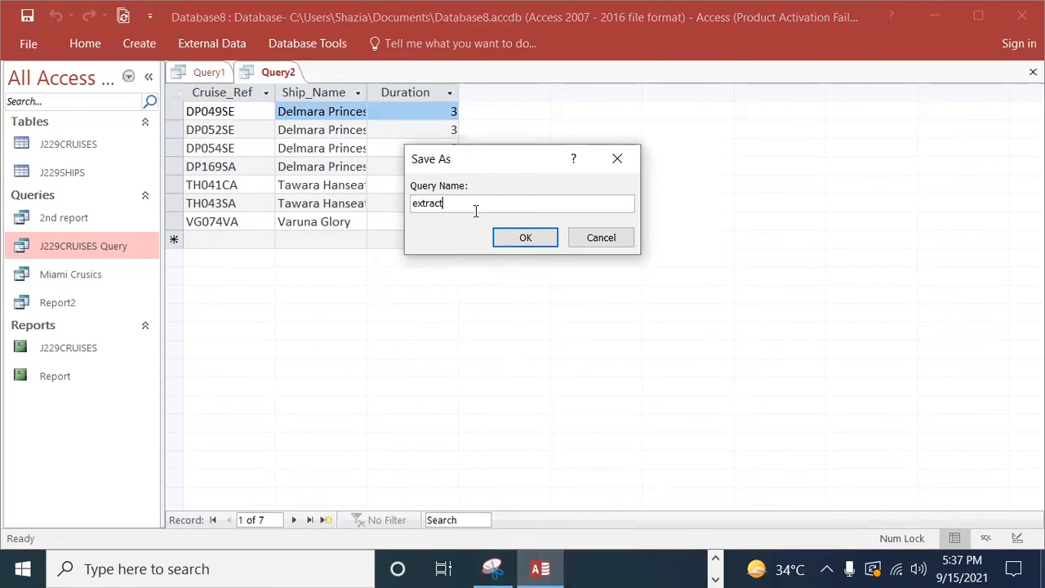
pyautogui.click(534, 237)
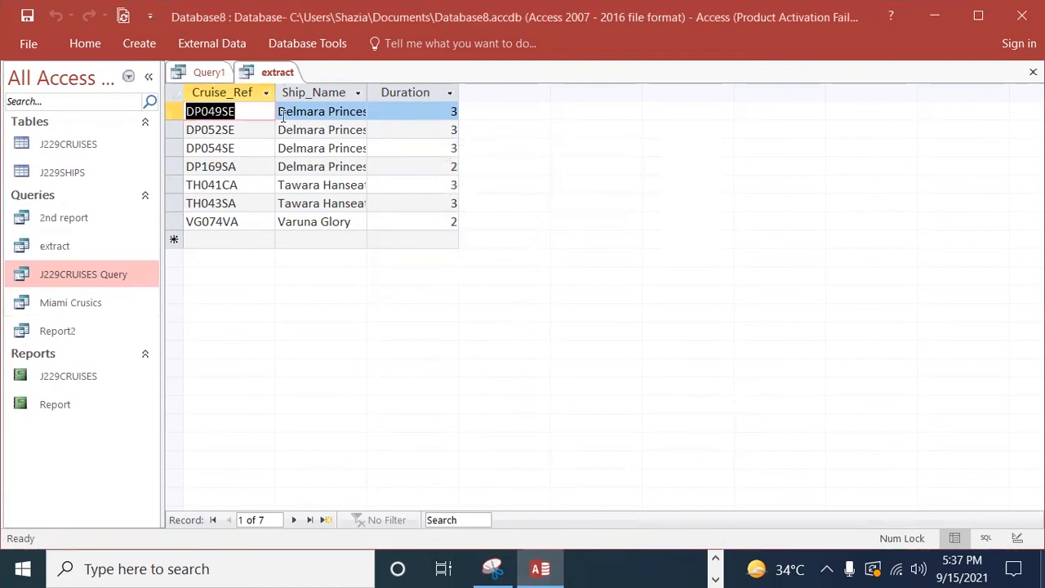
pyautogui.click(63, 248)
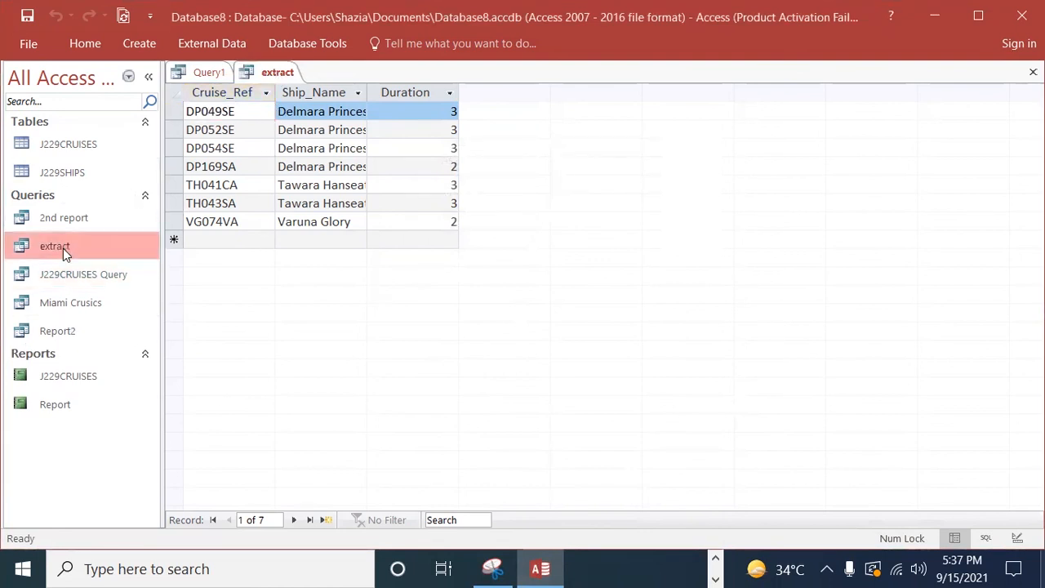
# Step: Check question 26's export instructions in the exam paper, then return to Access and close the open extract query
pyautogui.click(716, 560)
pyautogui.click(607, 569)
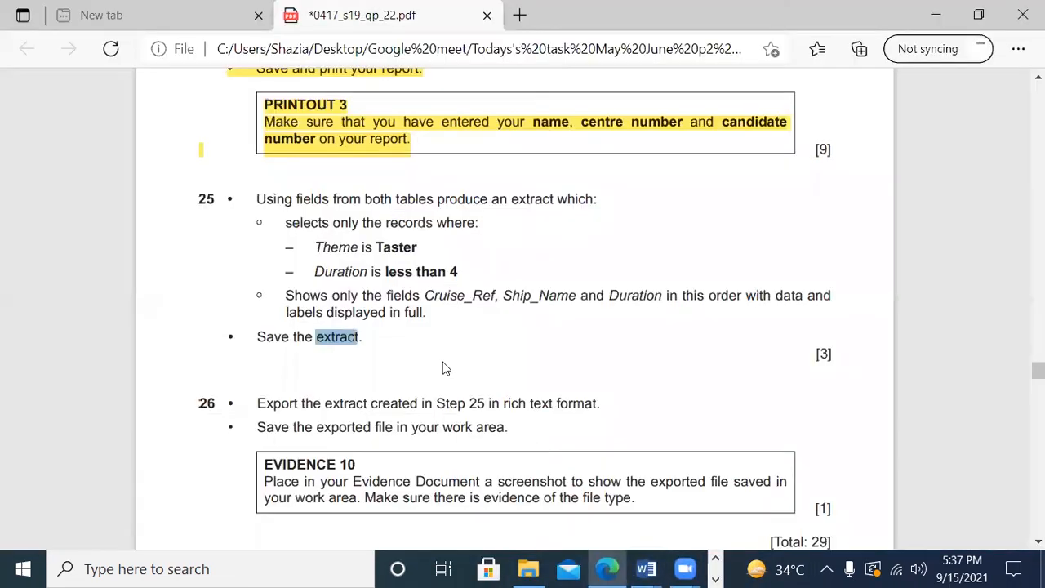
pyautogui.scroll(-1, 426, 406)
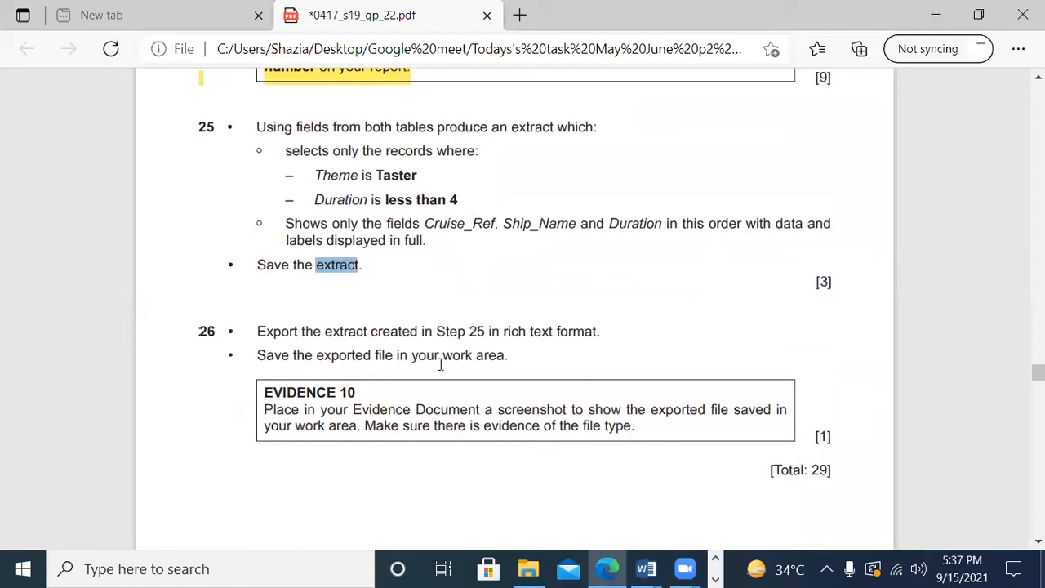
pyautogui.scroll(-2, 520, 361)
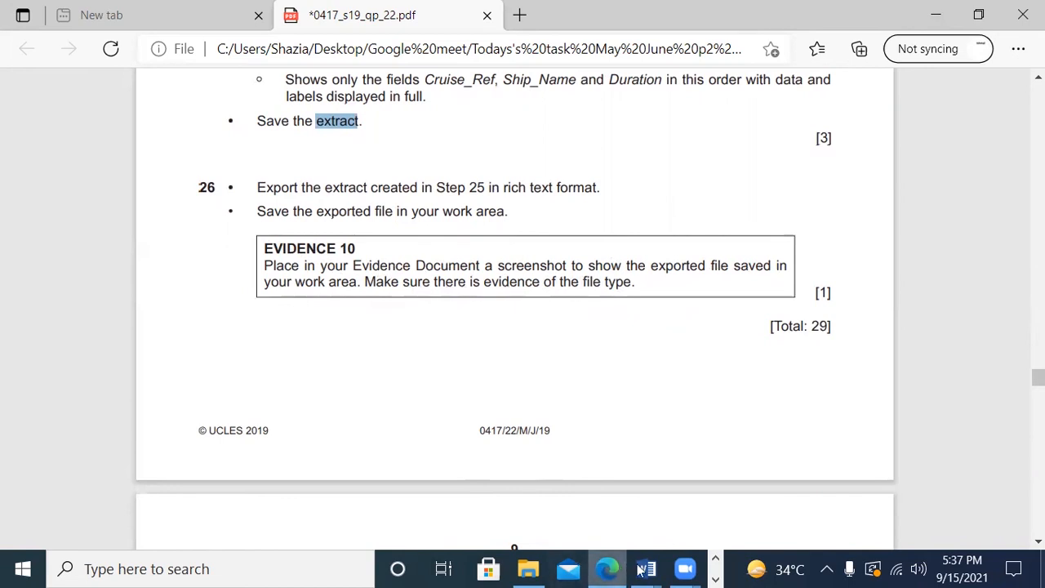
pyautogui.click(717, 579)
pyautogui.click(542, 570)
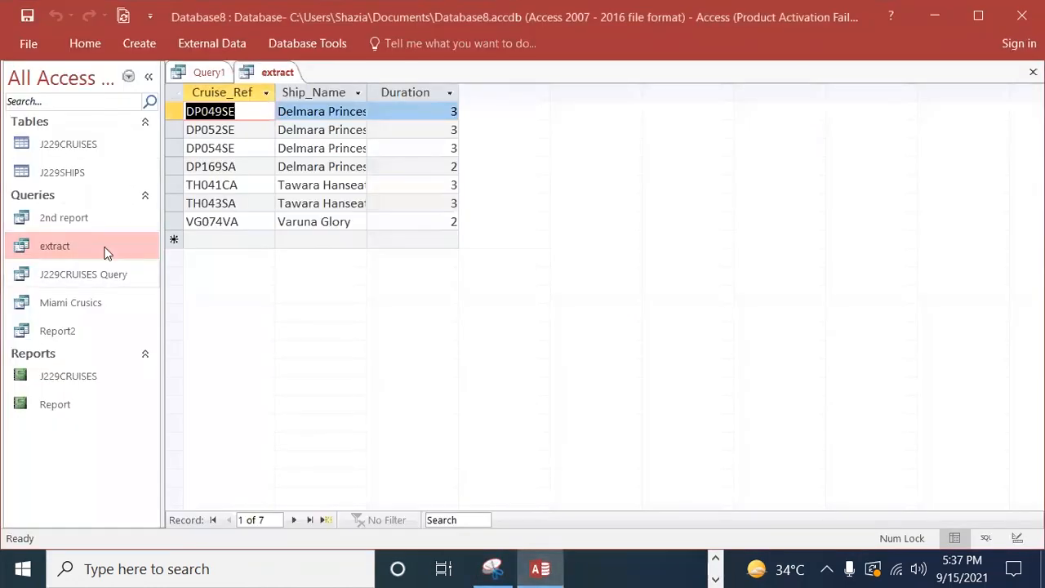
pyautogui.rightClick(269, 73)
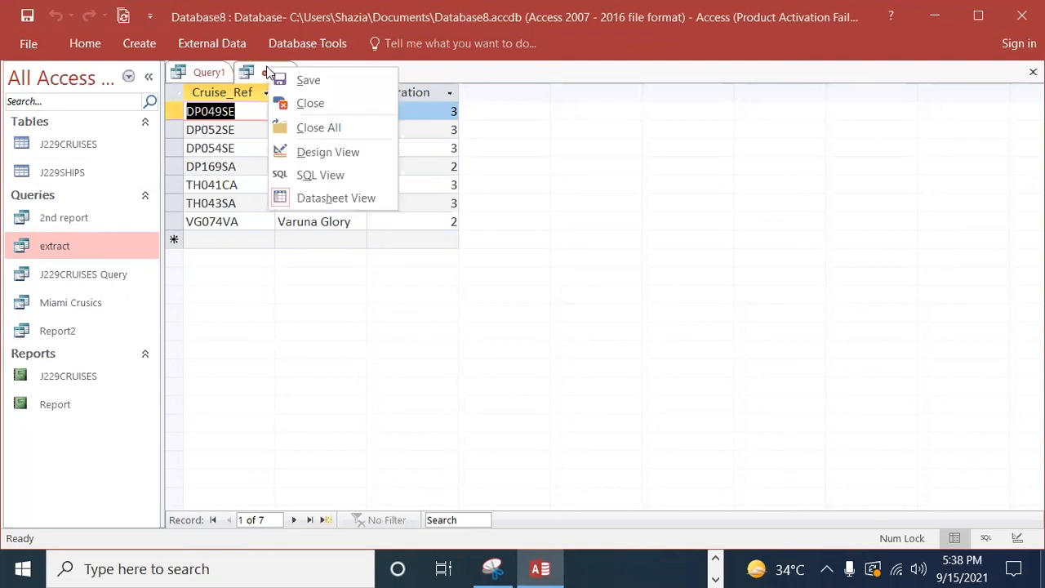
pyautogui.click(294, 103)
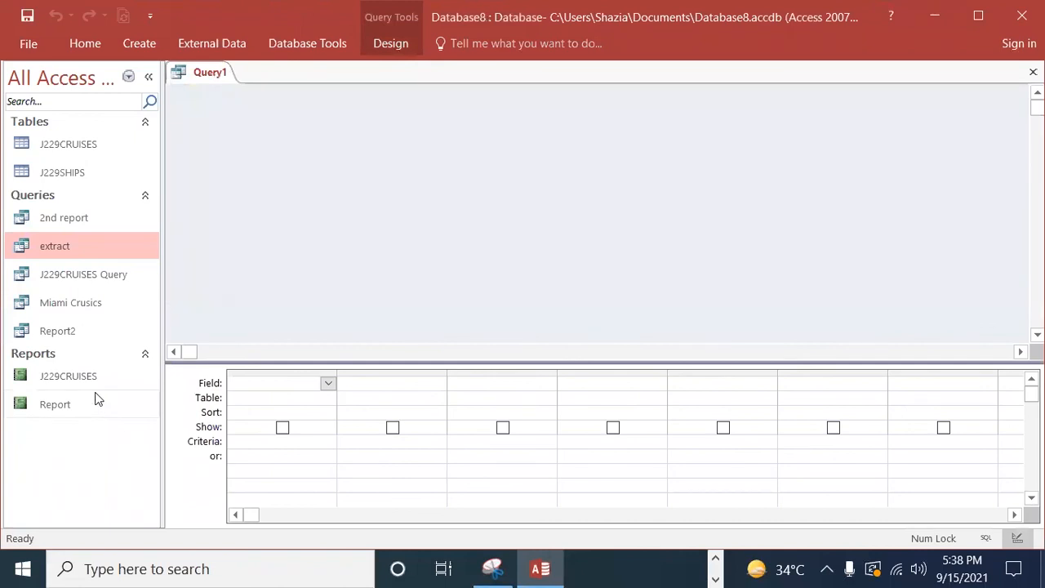
# Step: Set up a Word RTF export of the extract query, with the file named "extract" in the Work area folder
pyautogui.rightClick(49, 247)
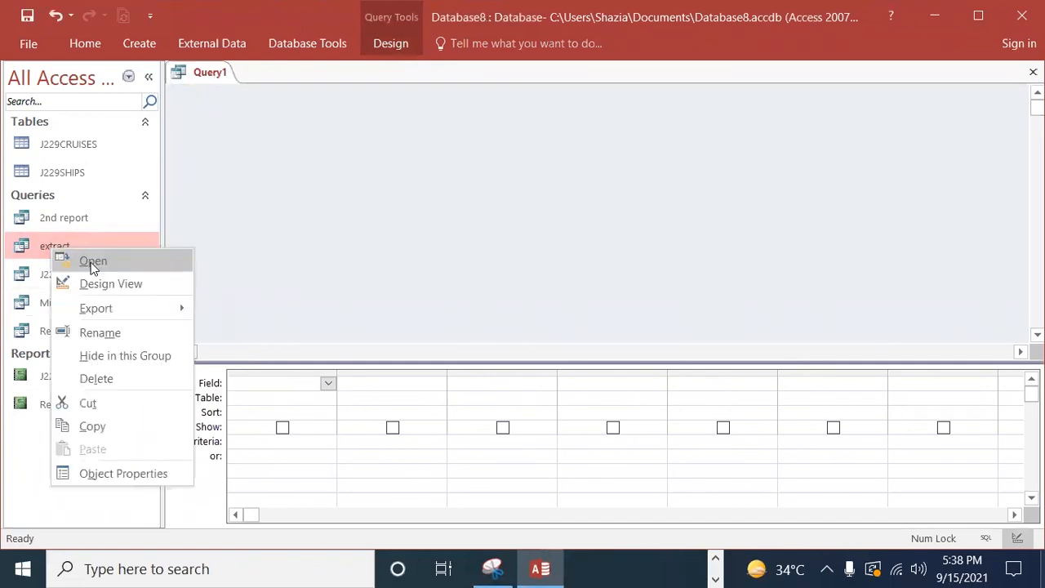
pyautogui.click(110, 310)
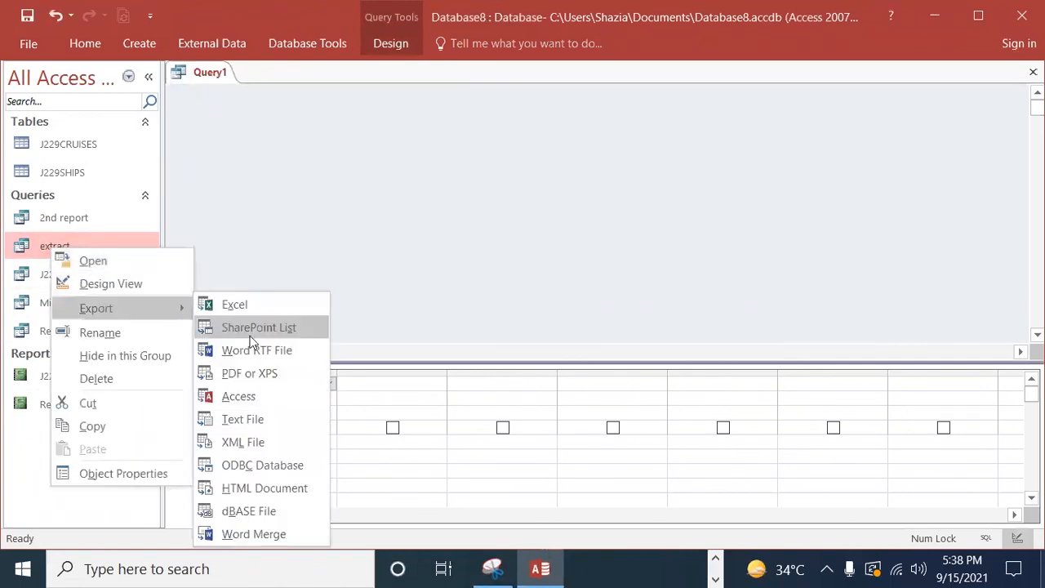
pyautogui.click(255, 353)
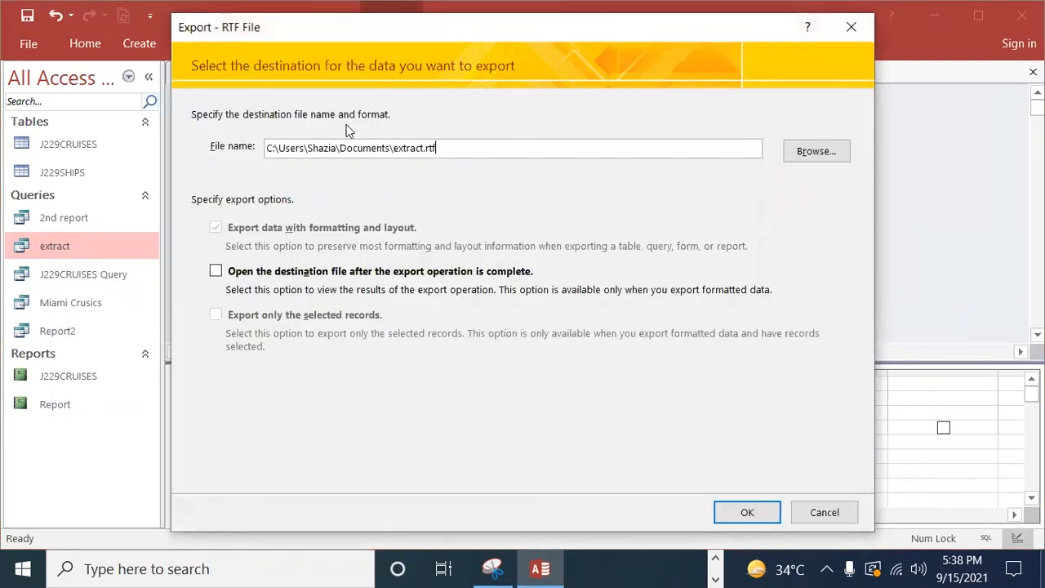
pyautogui.click(817, 152)
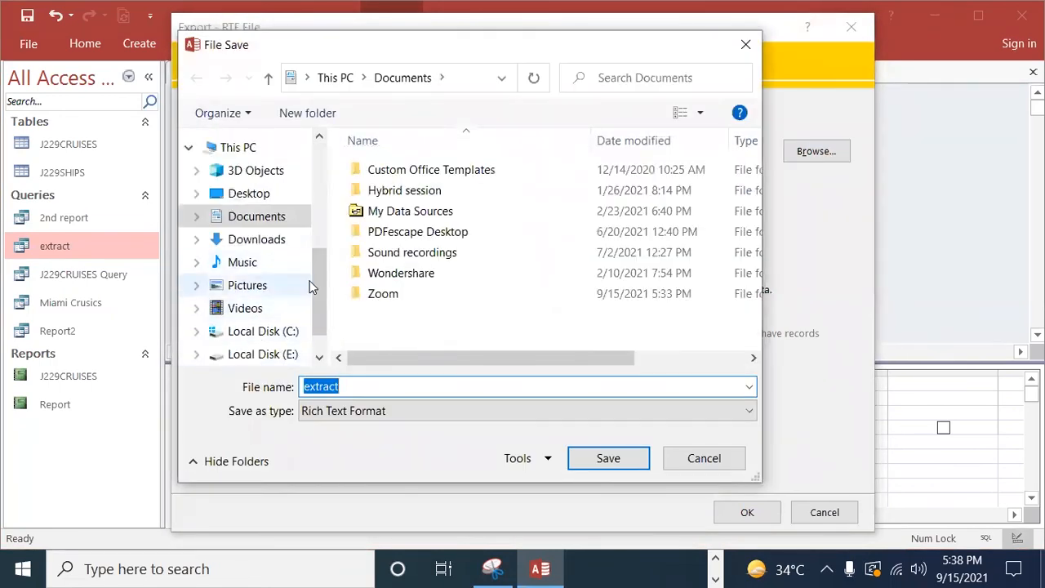
pyautogui.moveTo(323, 301); pyautogui.dragTo(315, 216)
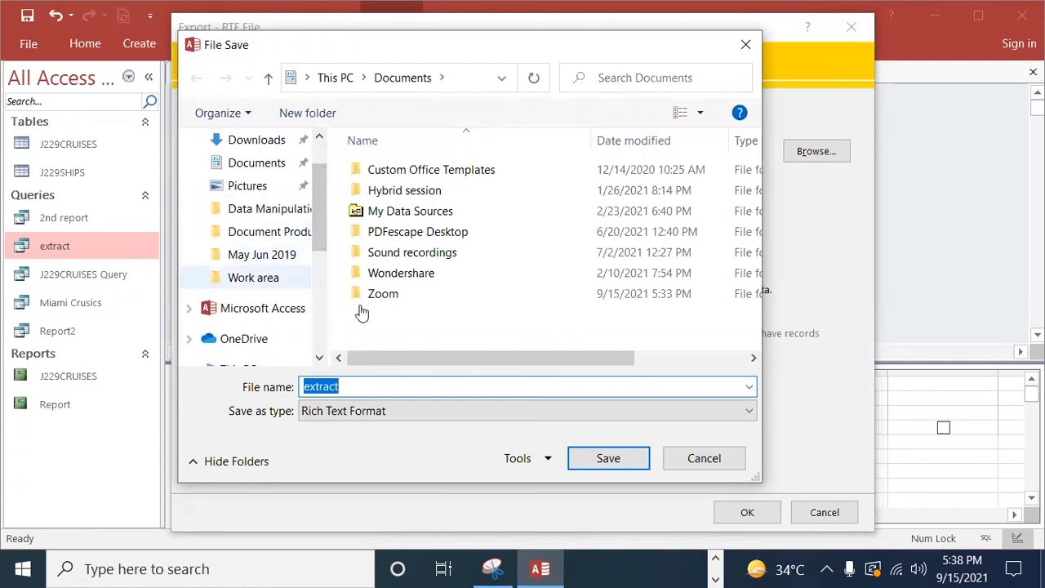
pyautogui.click(265, 278)
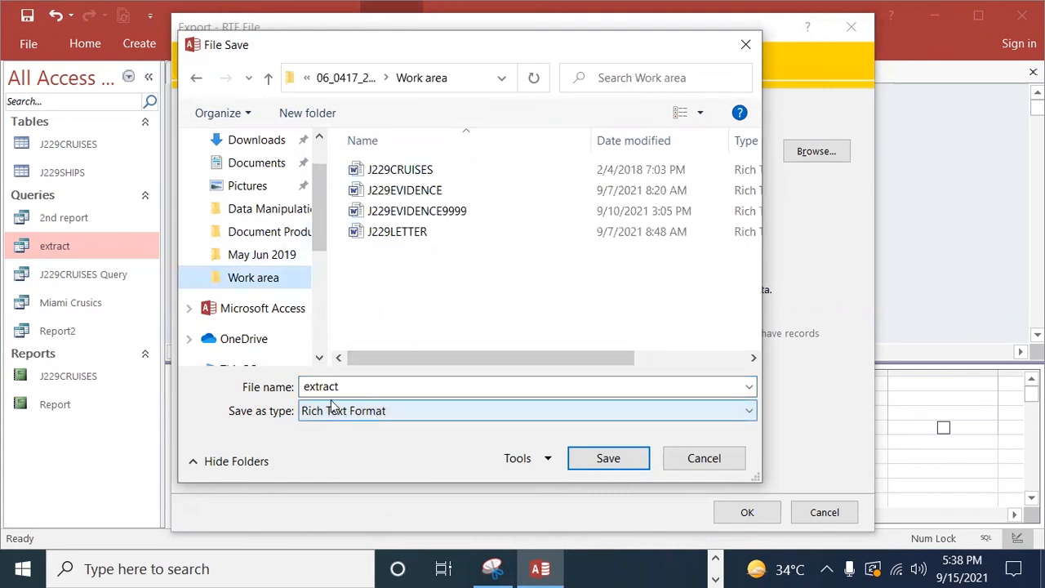
pyautogui.click(583, 463)
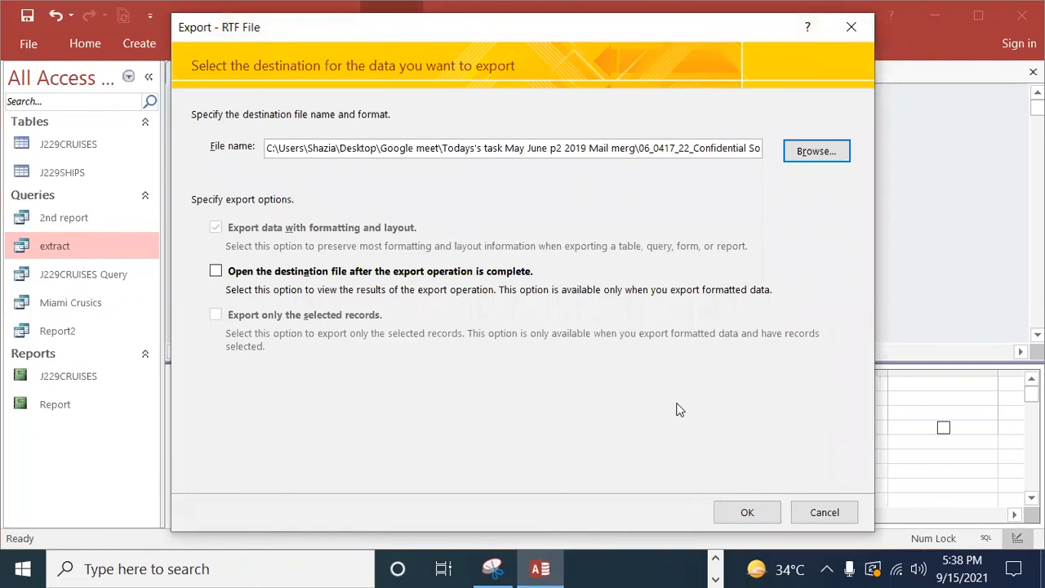
# Step: Run the RTF export and save its export steps as "Export-extract"
pyautogui.click(894, 565)
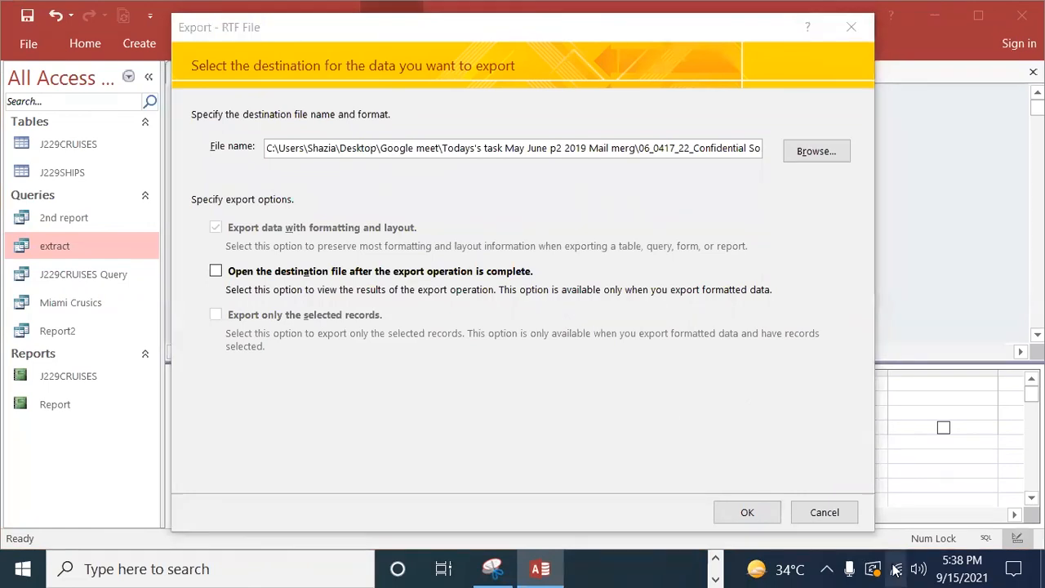
pyautogui.click(747, 512)
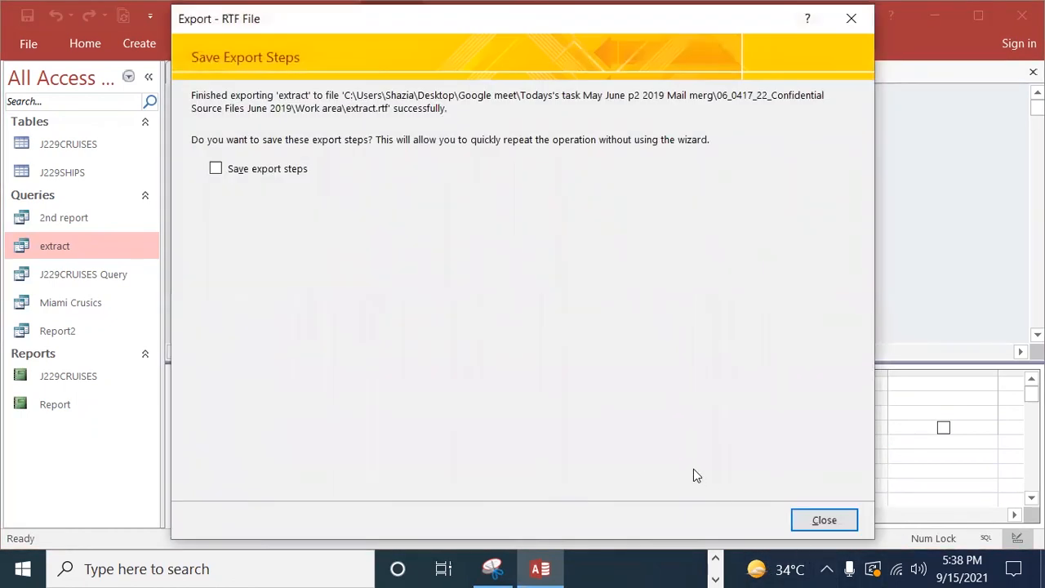
pyautogui.click(243, 173)
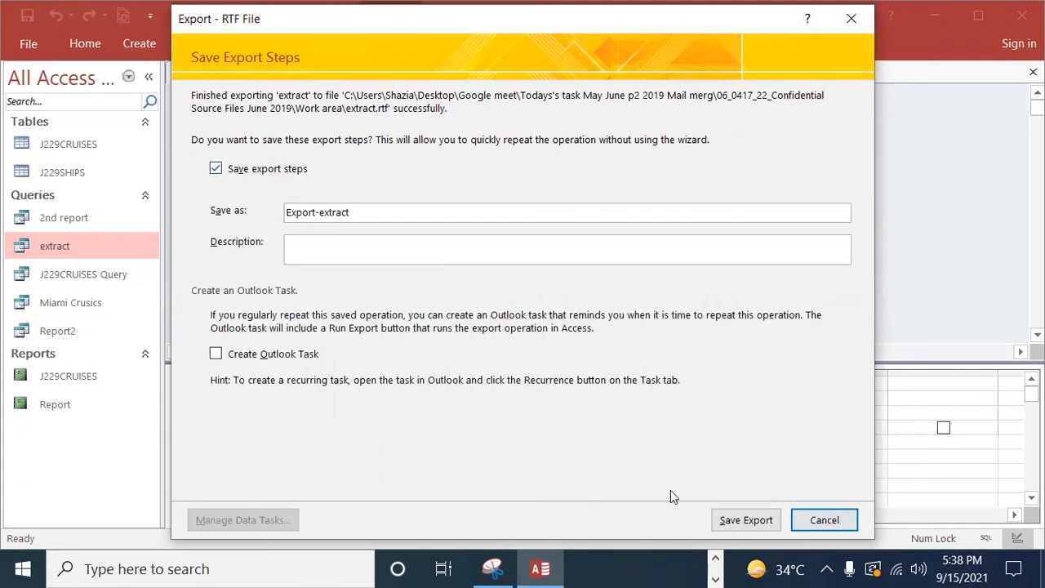
pyautogui.click(745, 520)
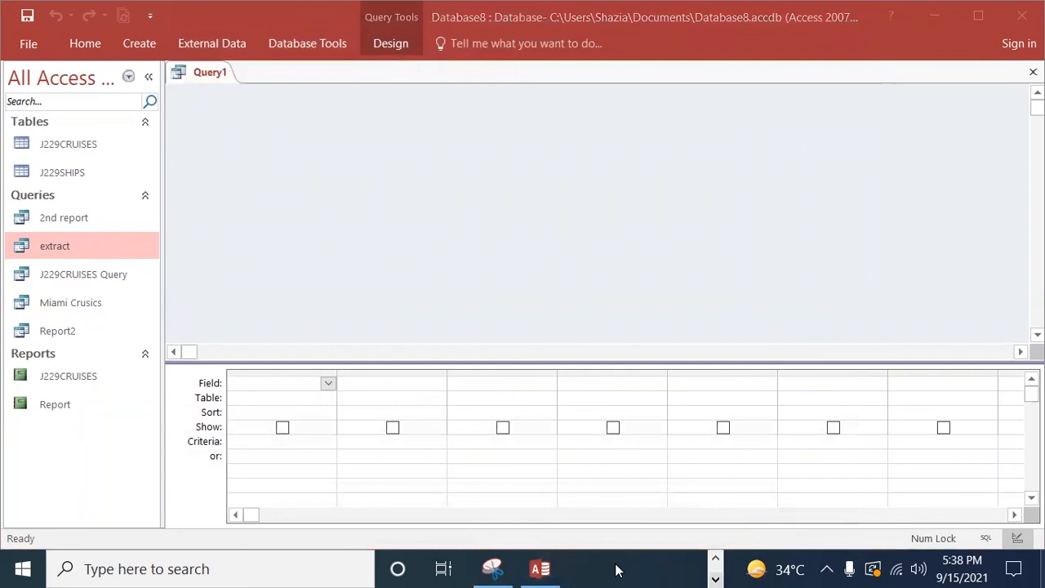
# Step: Switch to File Explorer, open the Work area folder and select the exported extract rich text file
pyautogui.click(716, 558)
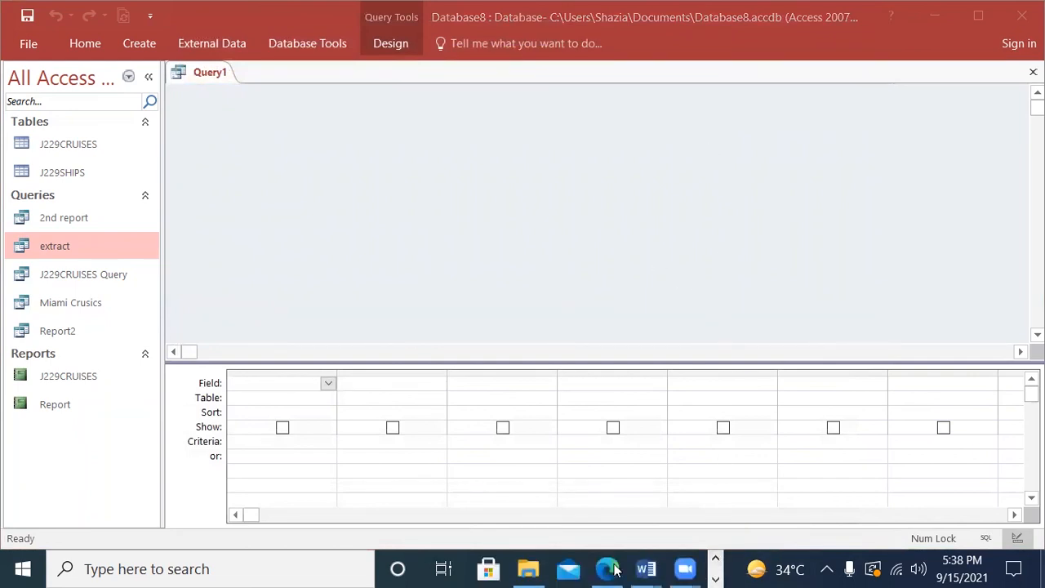
pyautogui.moveTo(643, 569)
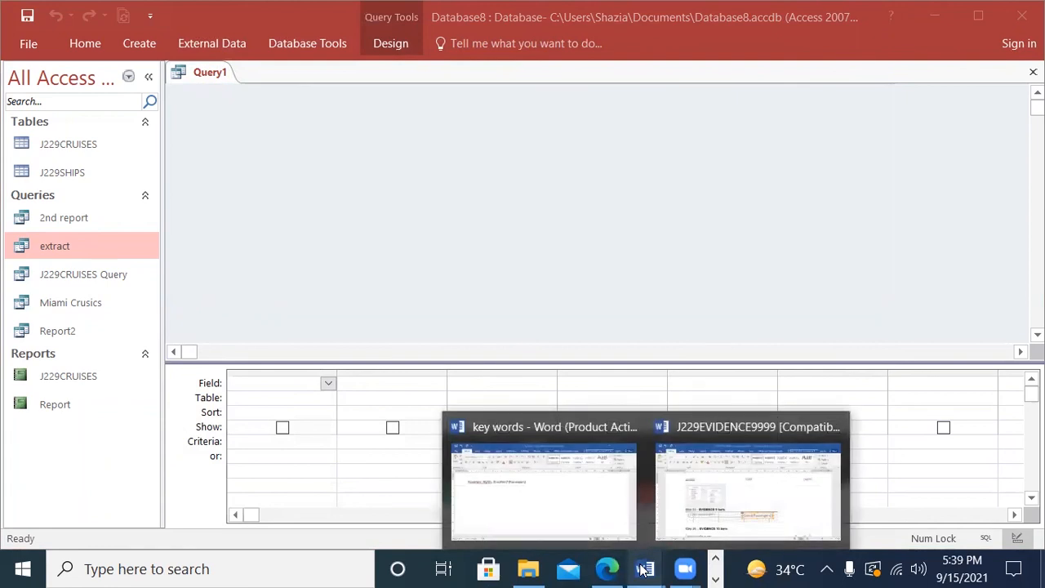
pyautogui.click(528, 569)
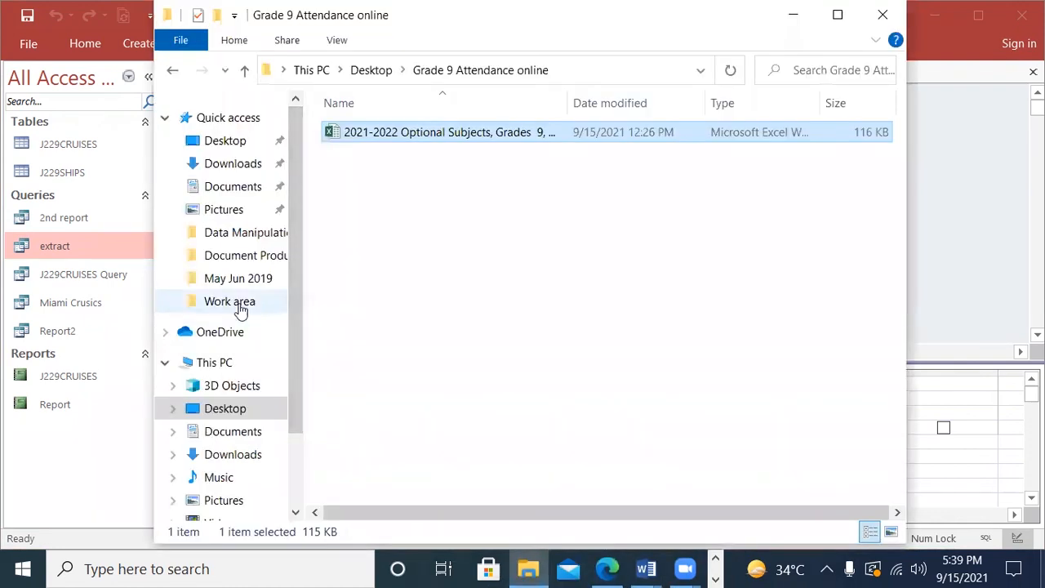
pyautogui.click(270, 302)
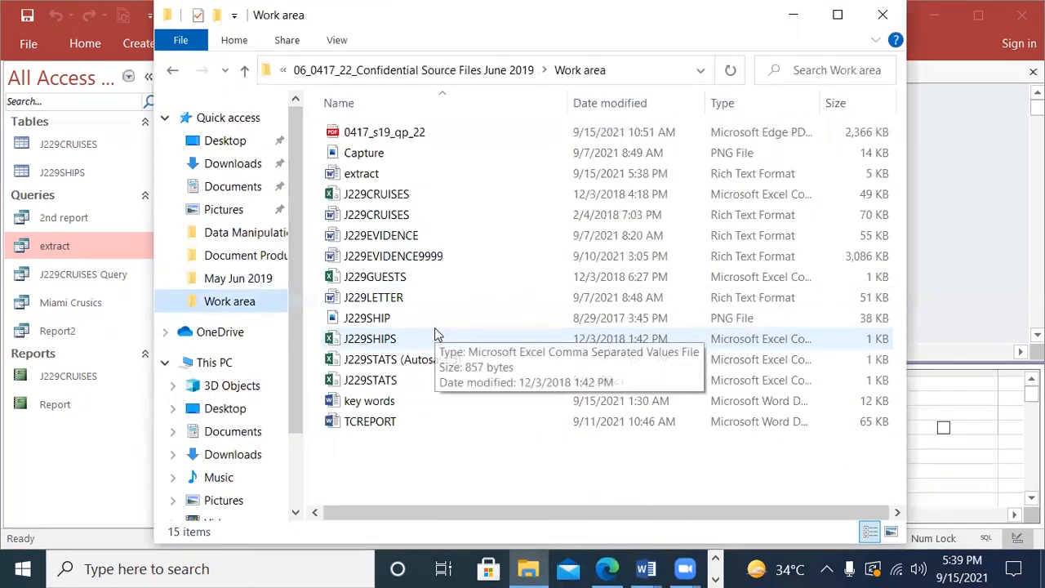
pyautogui.click(372, 176)
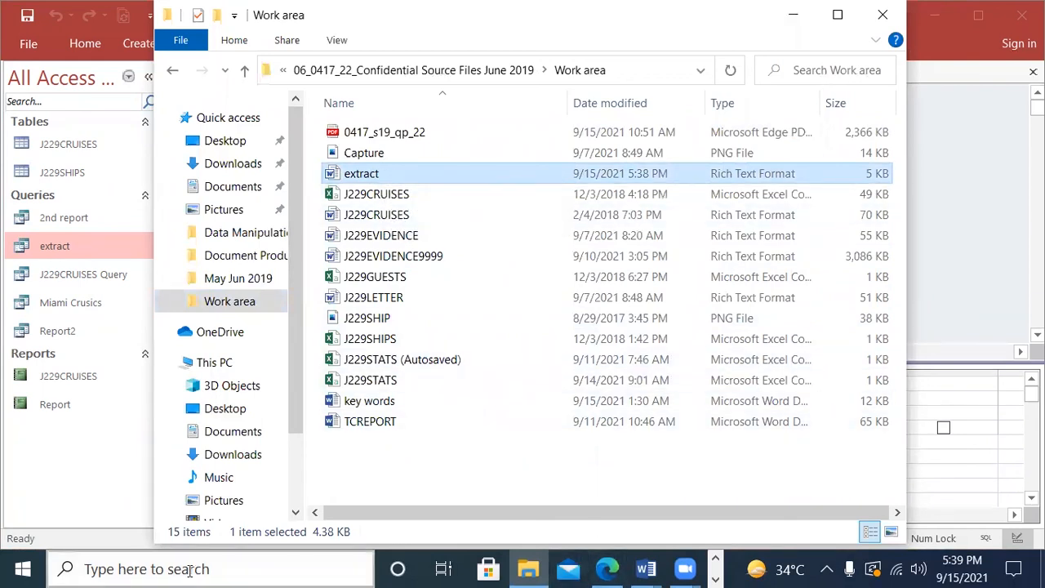
# Step: Open the Snipping Tool and capture a new snip of the extract rich text file's row in the Work area folder
pyautogui.click(161, 570)
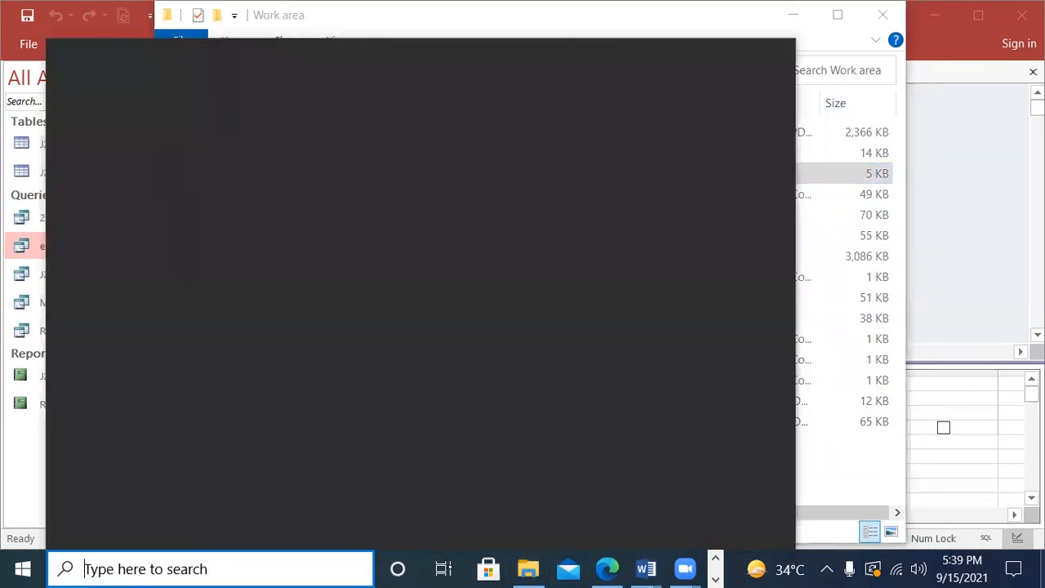
pyautogui.click(944, 15)
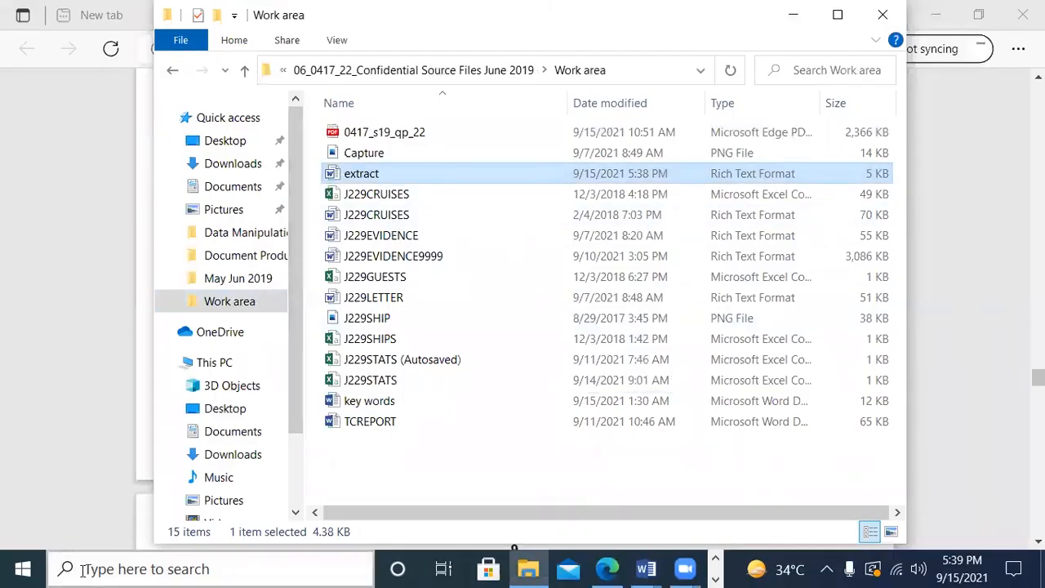
pyautogui.click(88, 569)
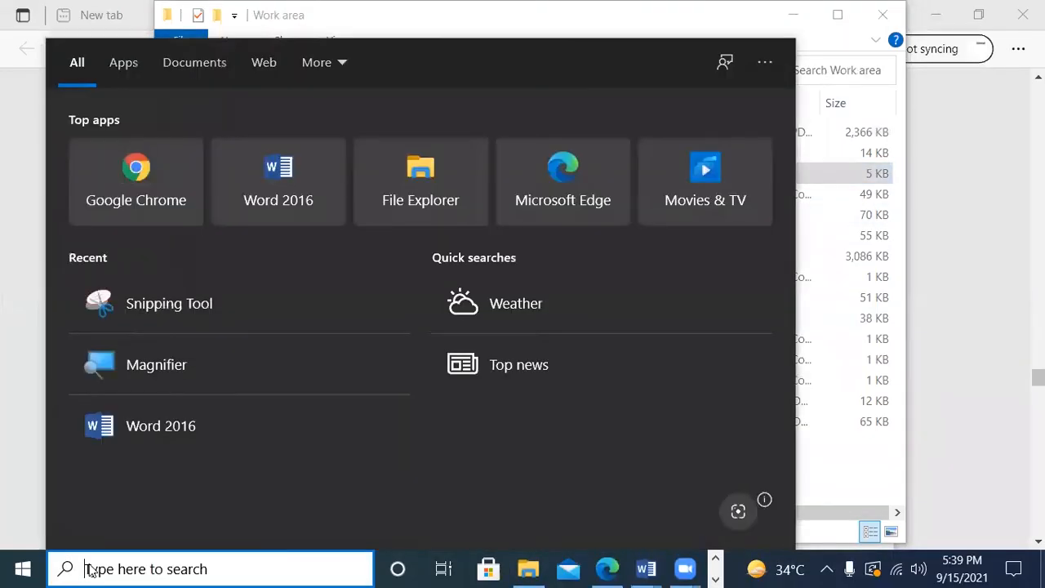
pyautogui.write('snn')
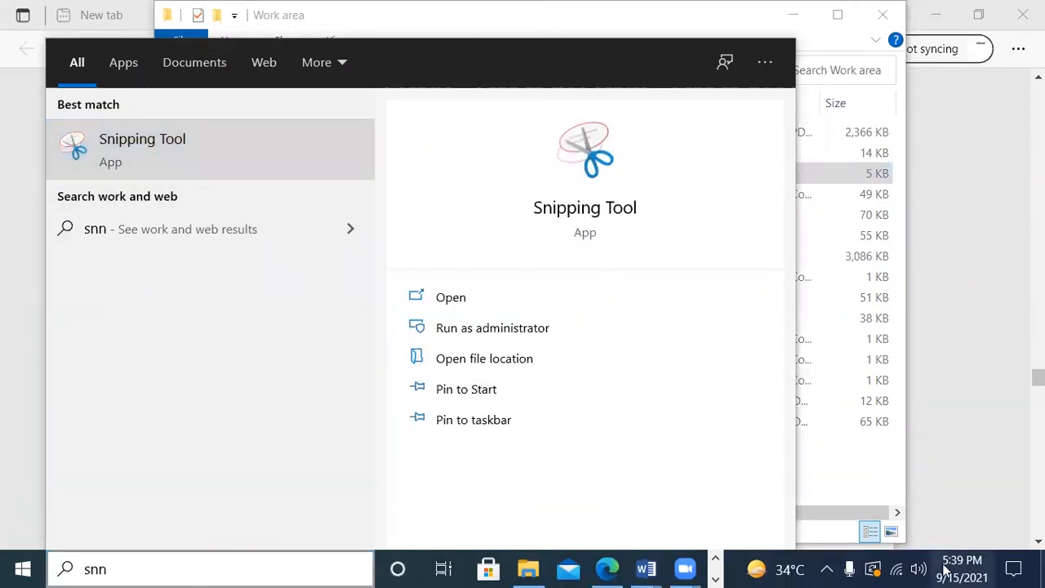
pyautogui.press('Return')
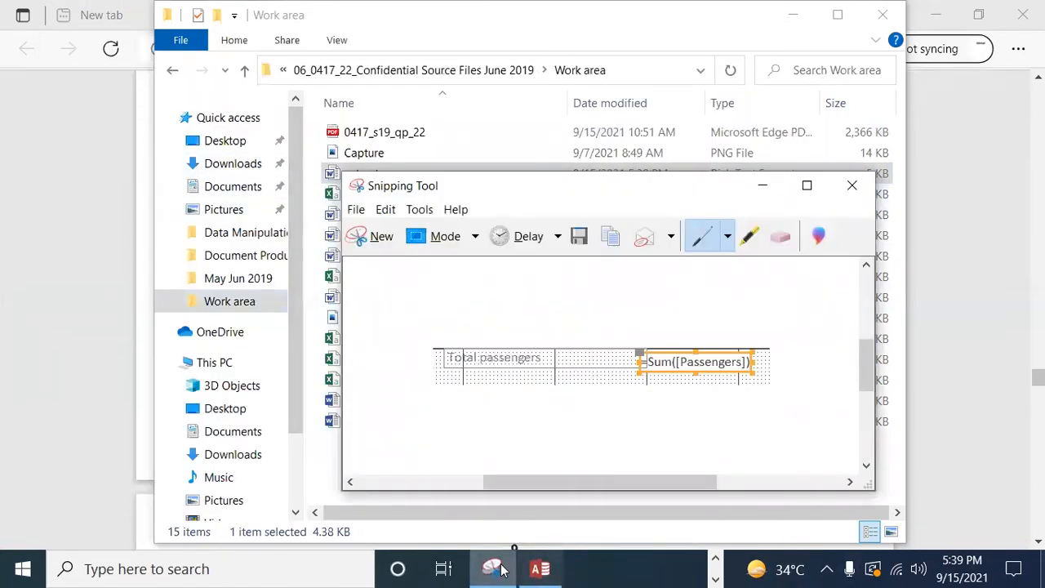
pyautogui.click(493, 569)
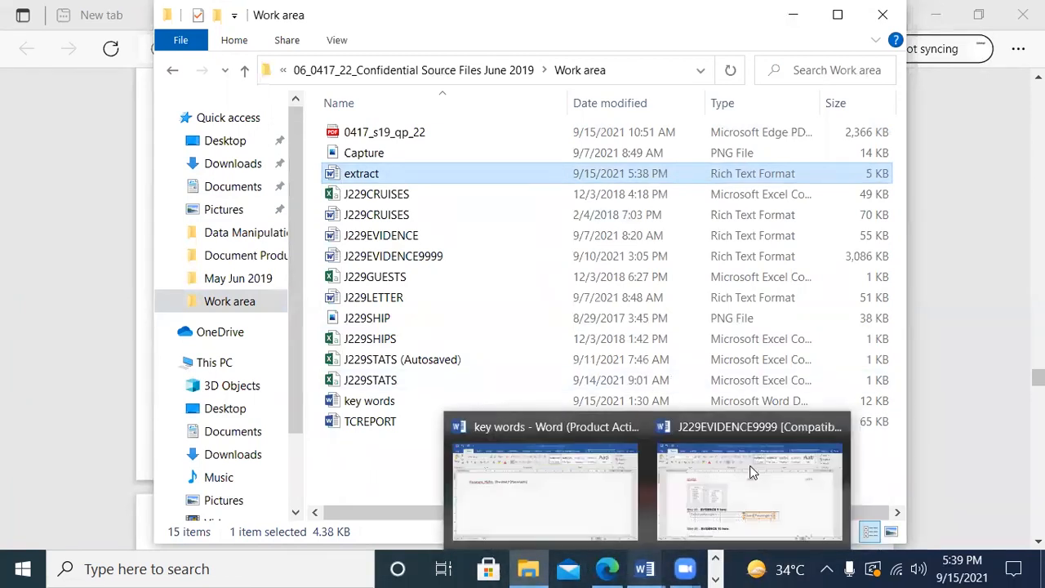
pyautogui.click(716, 579)
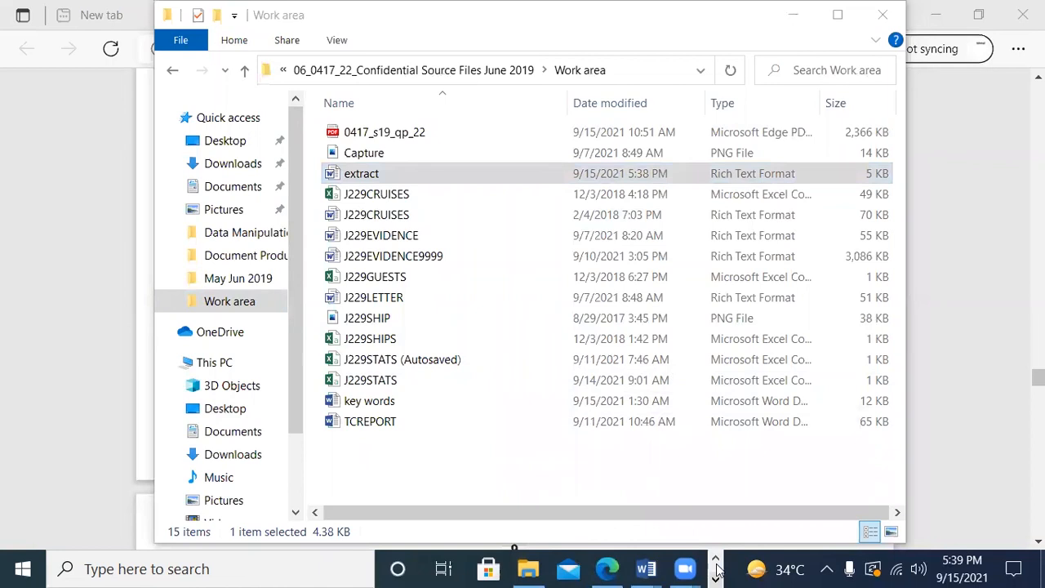
pyautogui.click(494, 569)
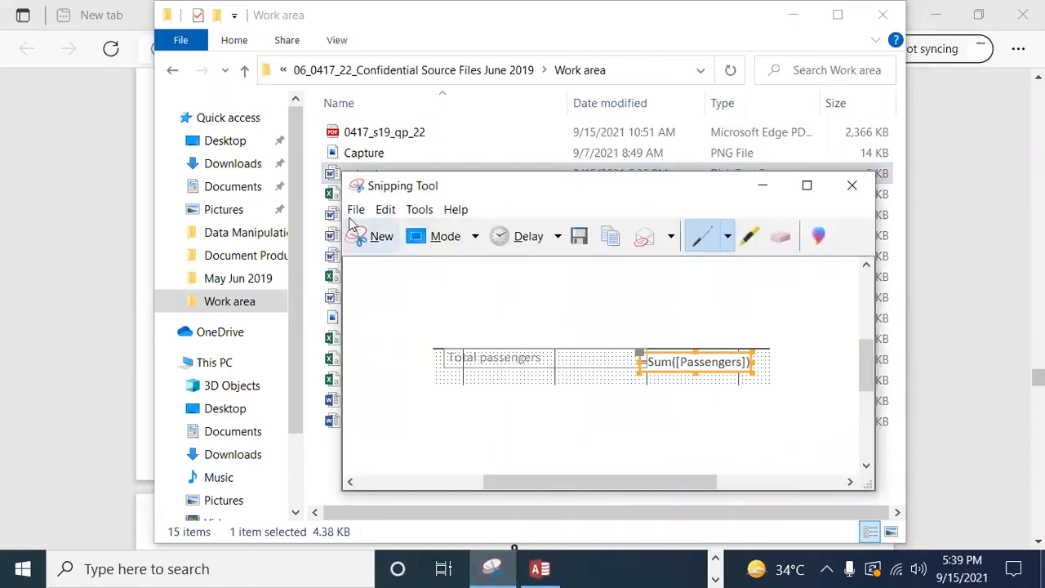
pyautogui.click(357, 240)
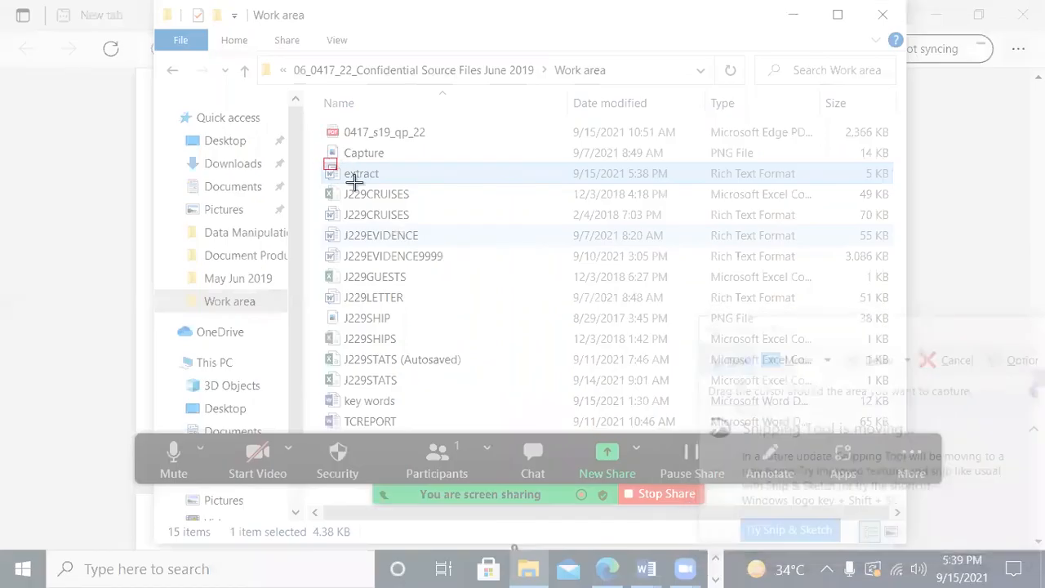
pyautogui.moveTo(325, 159); pyautogui.dragTo(886, 184)
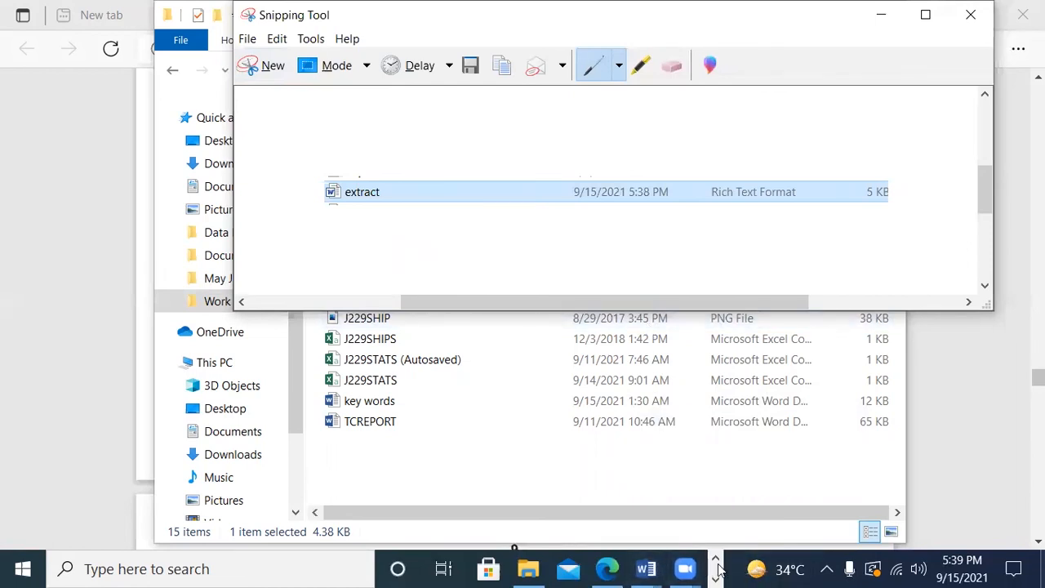
# Step: Switch to the J229EVIDENCE9999 document in Word and paste the extract file snip below the "Step 26 – EVIDENCE 10 here:" heading
pyautogui.moveTo(645, 570)
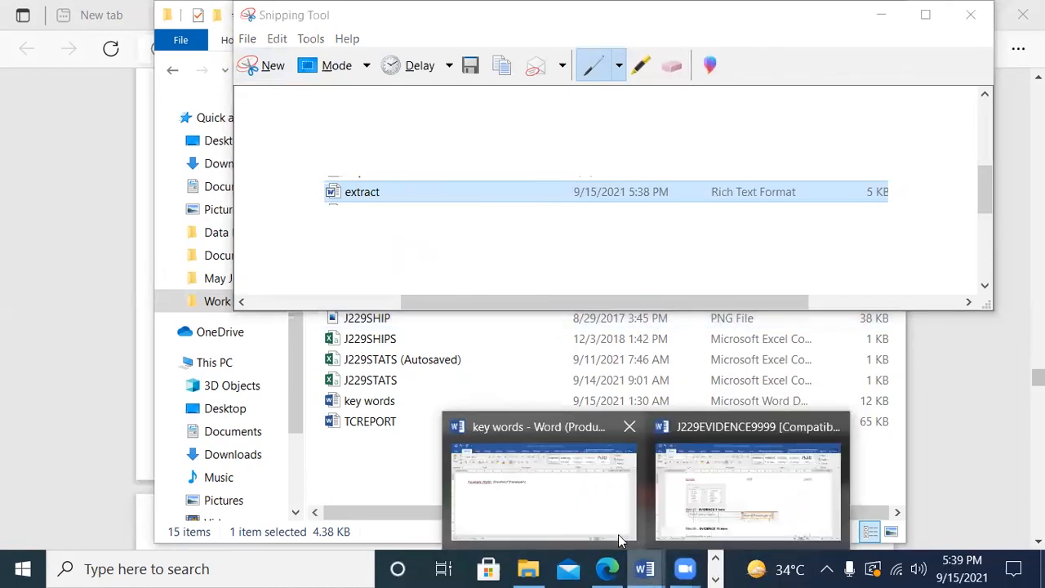
pyautogui.click(618, 534)
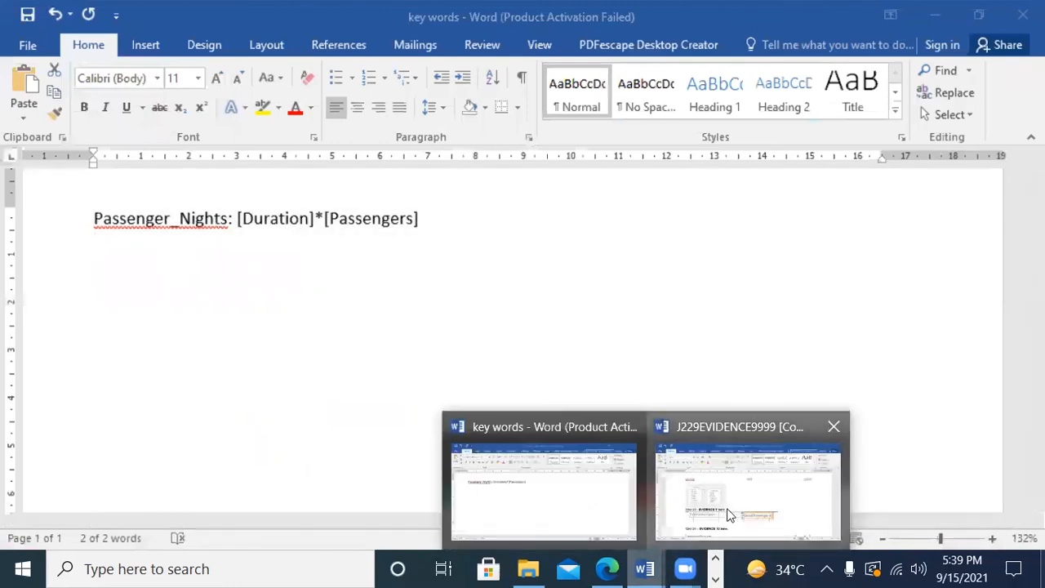
pyautogui.click(703, 498)
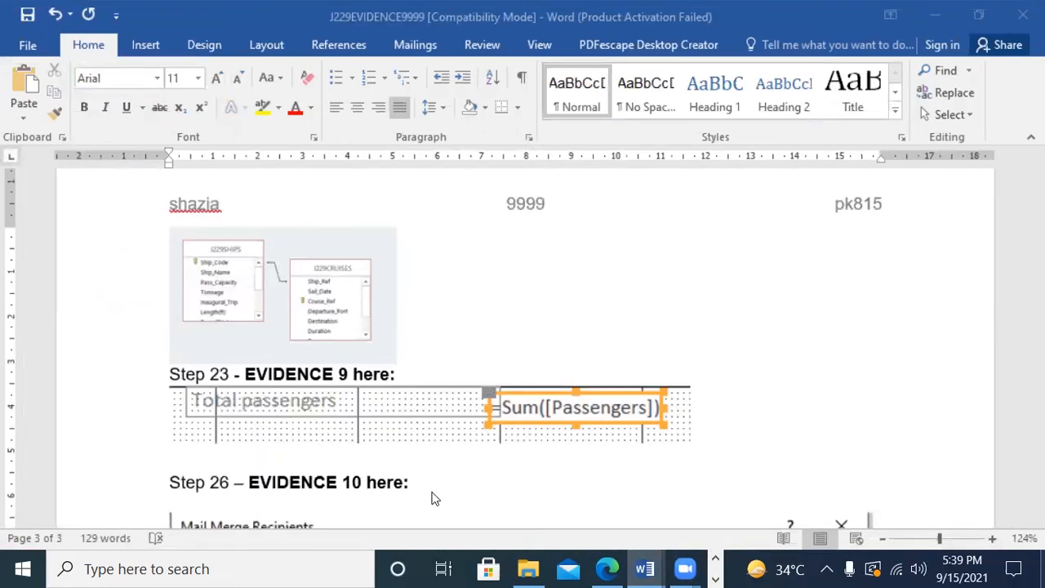
pyautogui.scroll(-6, 572, 443)
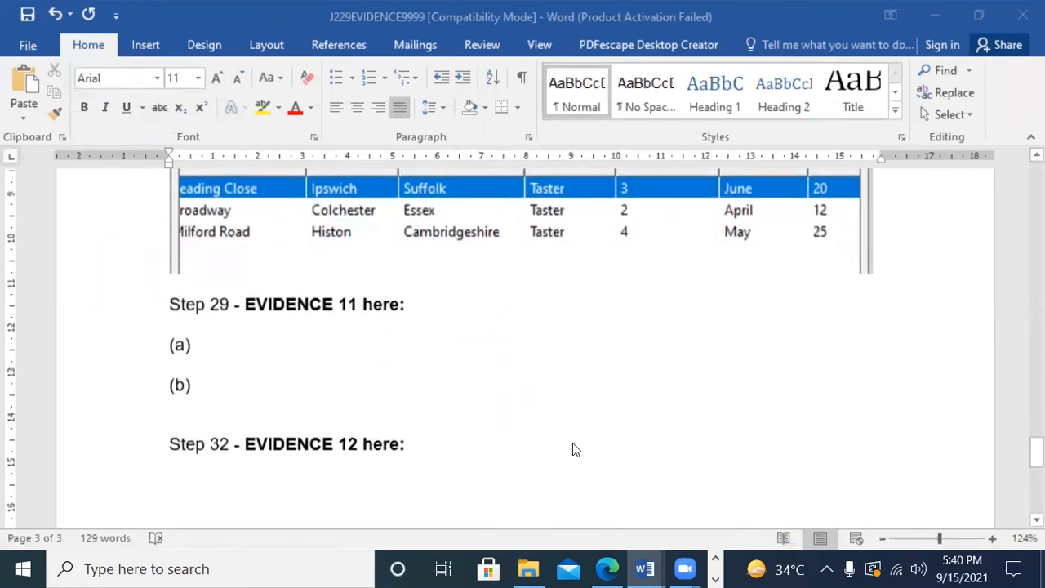
pyautogui.scroll(2, 573, 444)
pyautogui.scroll(6, 573, 446)
pyautogui.scroll(-1, 450, 427)
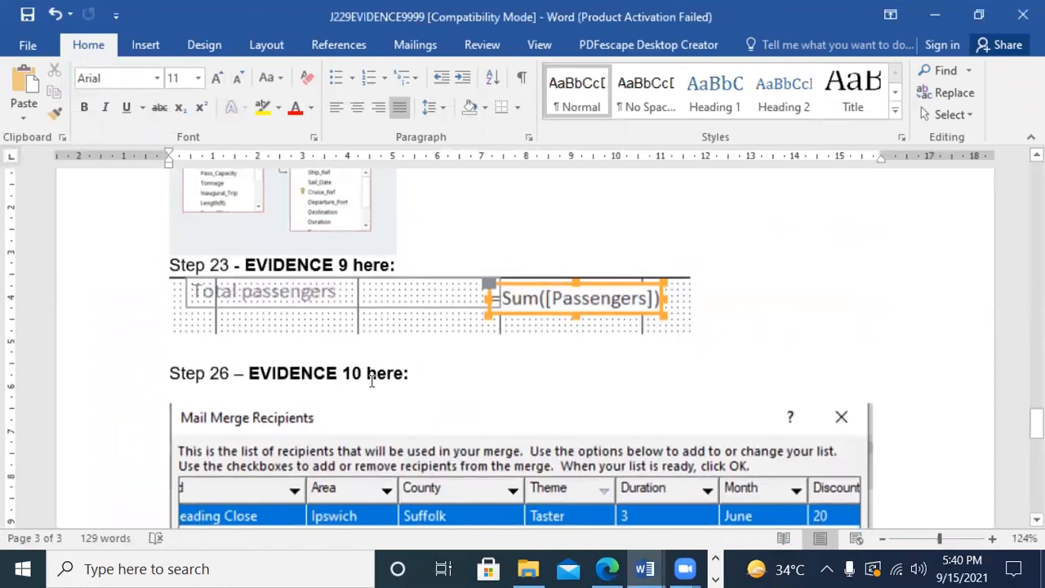
pyautogui.press('Return')
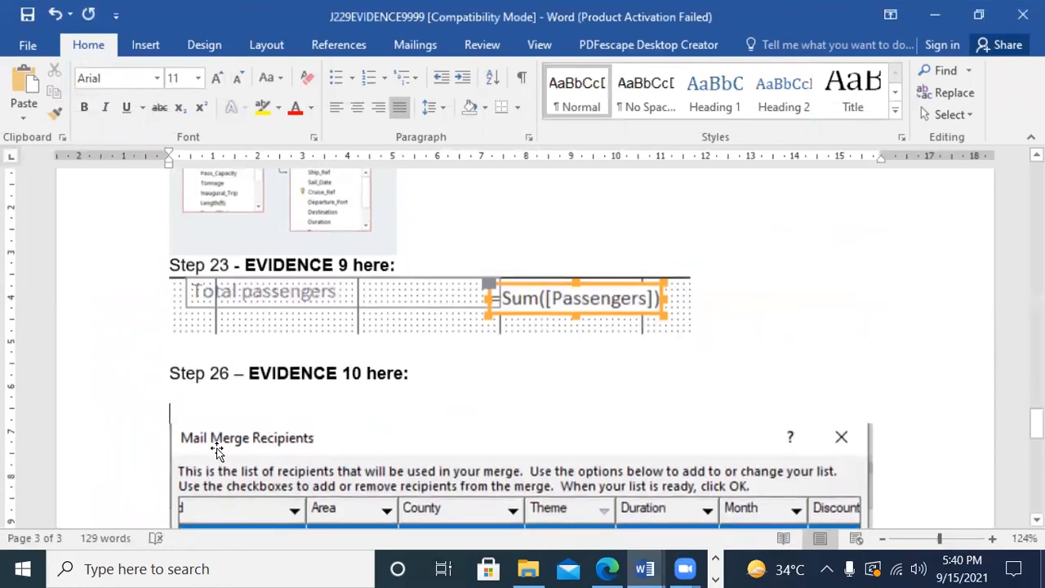
pyautogui.click(219, 393)
pyautogui.hotkey('ctrl', 'v')
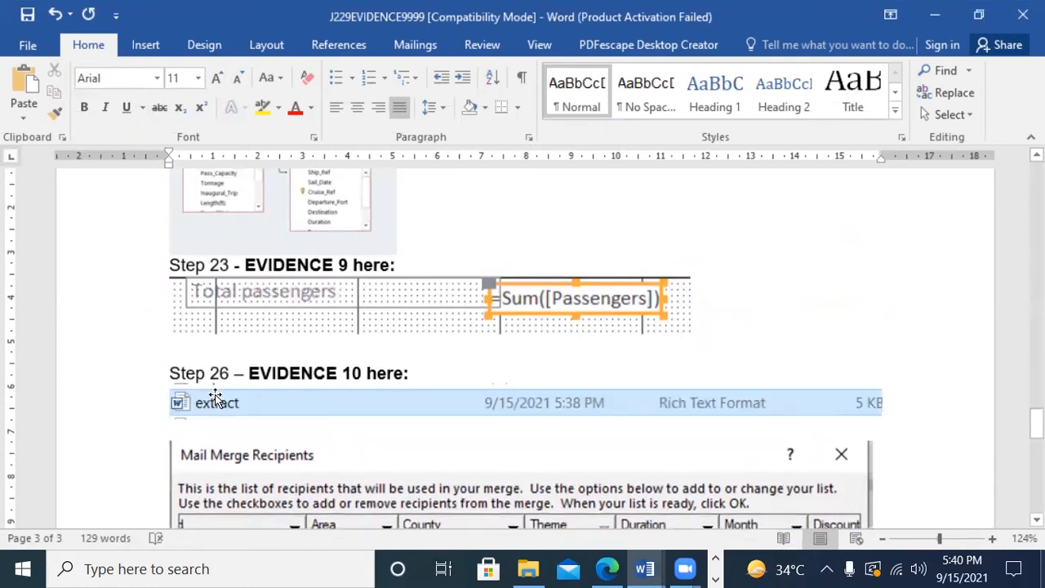